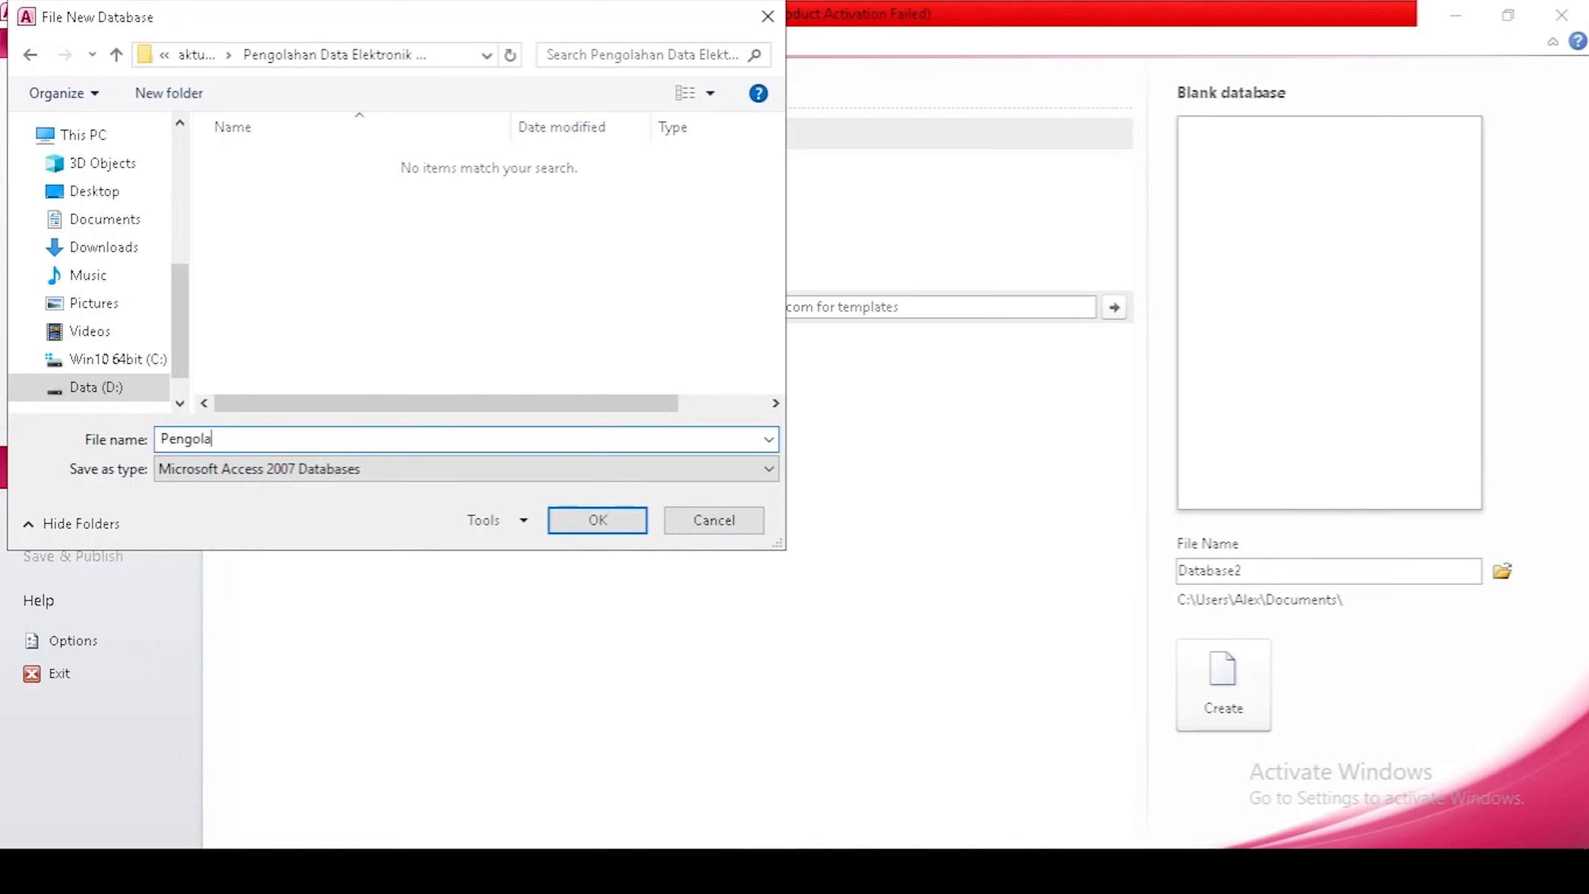
# Create a blank database named Pengolahan Data Elektronik Kepemudaan.
pyautogui.write('ta Elektronik Kep')
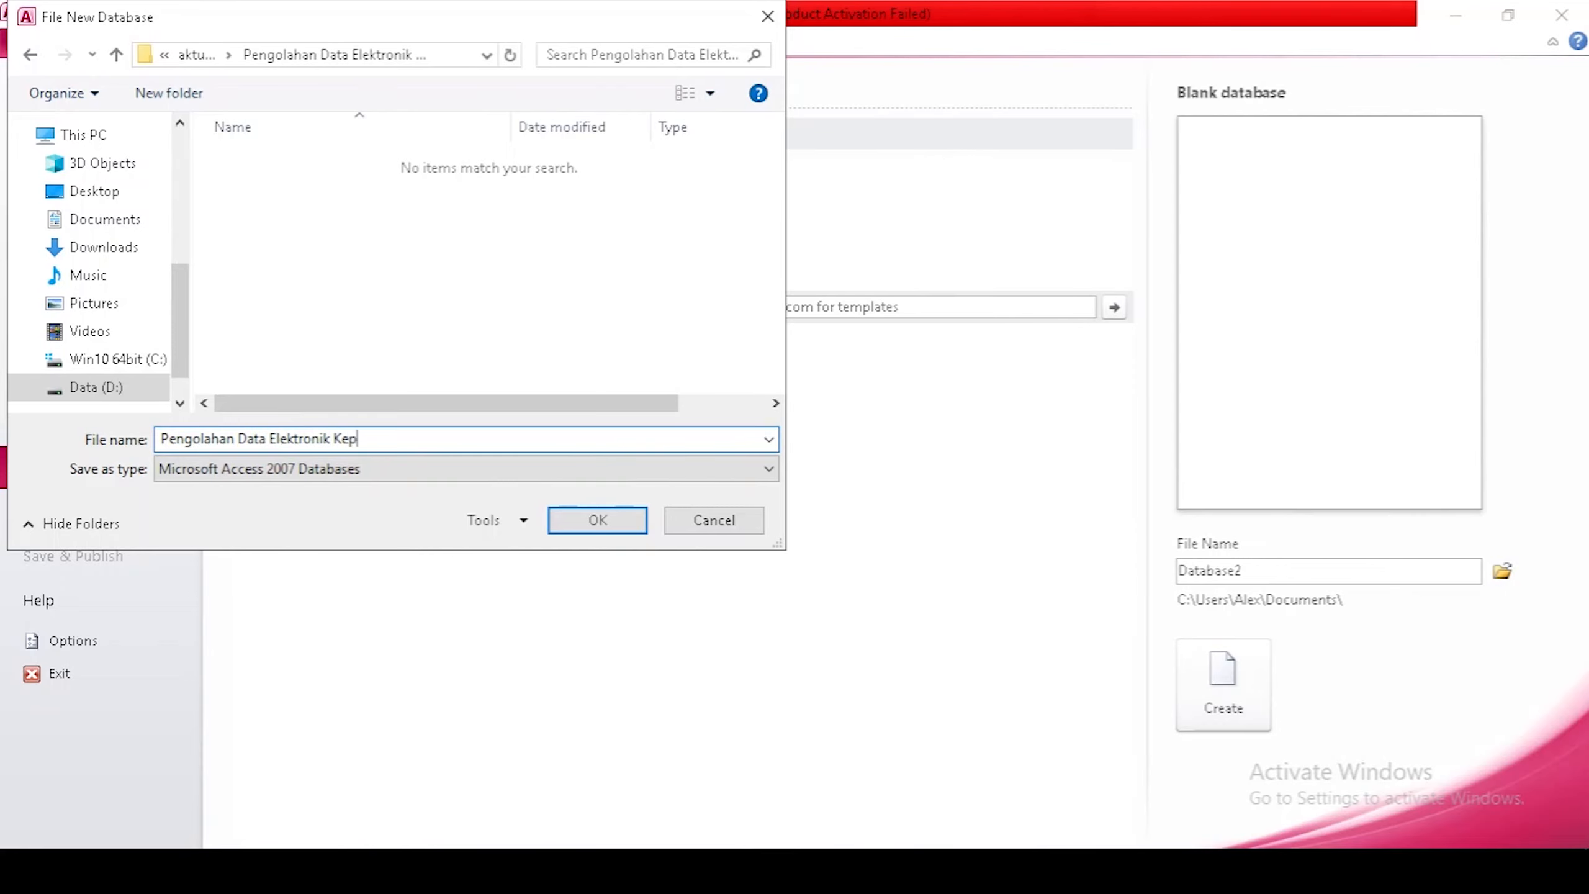
pyautogui.write('emudaan')
pyautogui.click(598, 520)
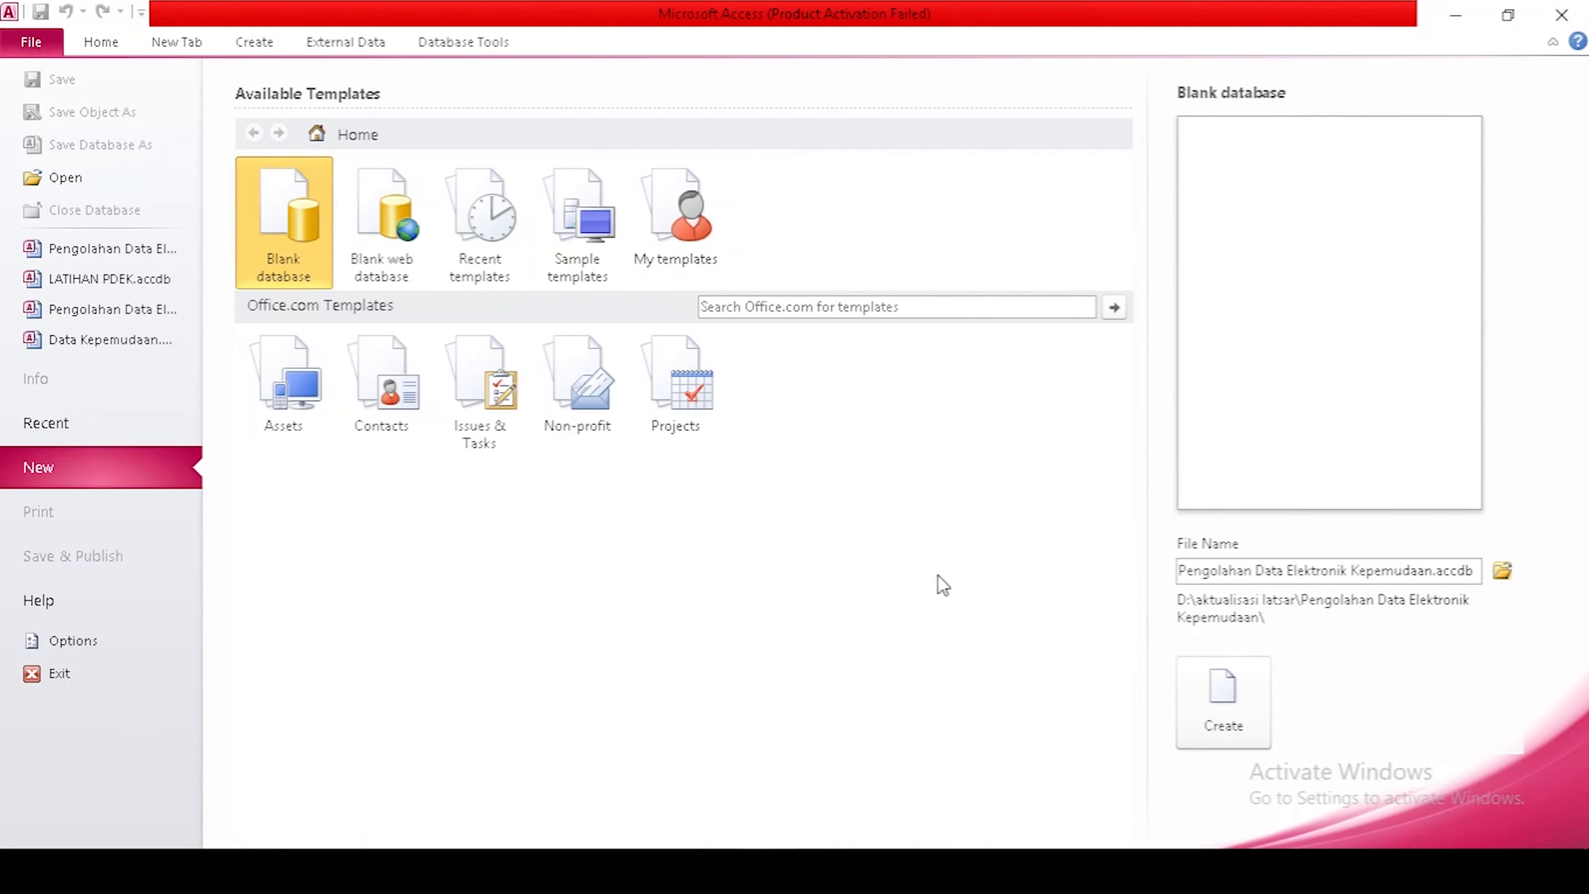
pyautogui.click(1244, 701)
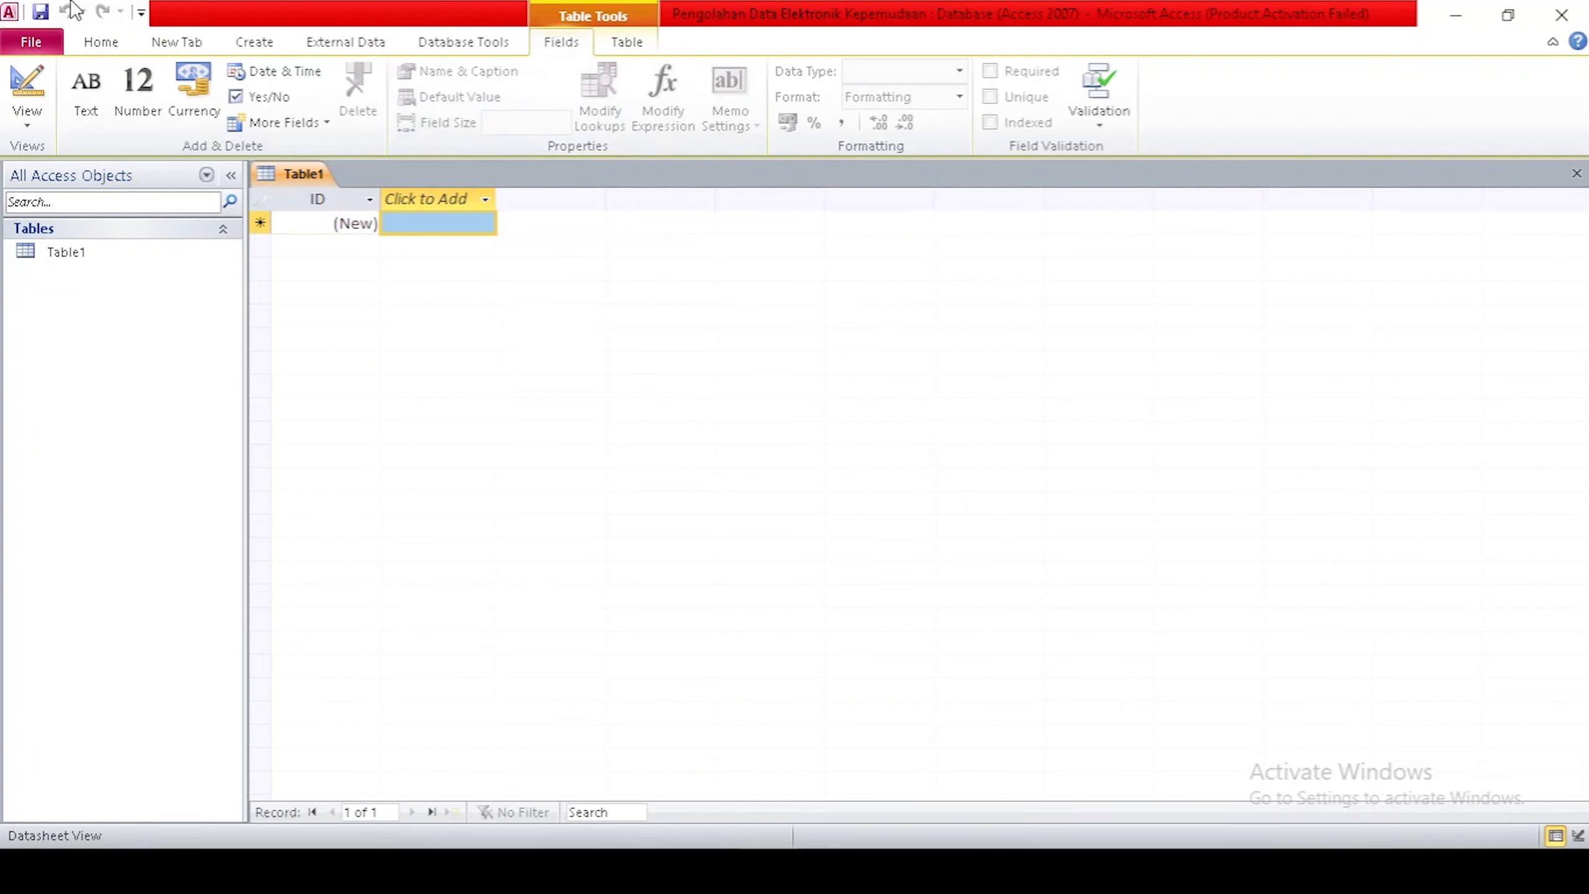
# Switch the new table to Design View and name it Jumlah Pemuda Kabupaten Ende.
pyautogui.click(12, 119)
pyautogui.click(73, 221)
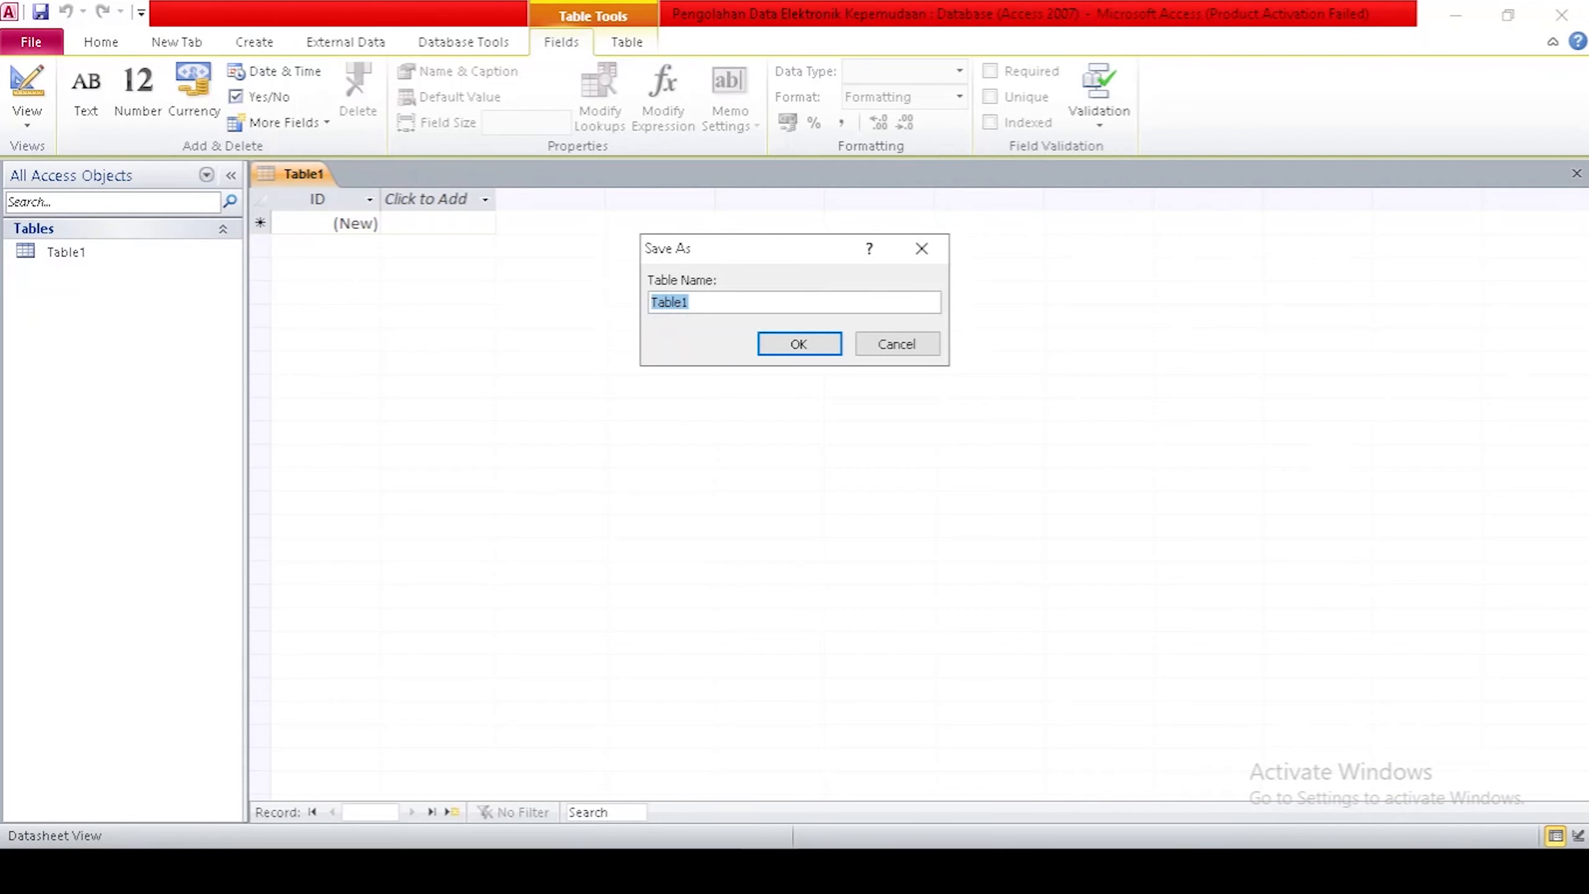
pyautogui.write('Jumlah PEmu')
pyautogui.press('BackSpace')
pyautogui.press('BackSpace')
pyautogui.press('BackSpace')
pyautogui.write('emuda Kabupat')
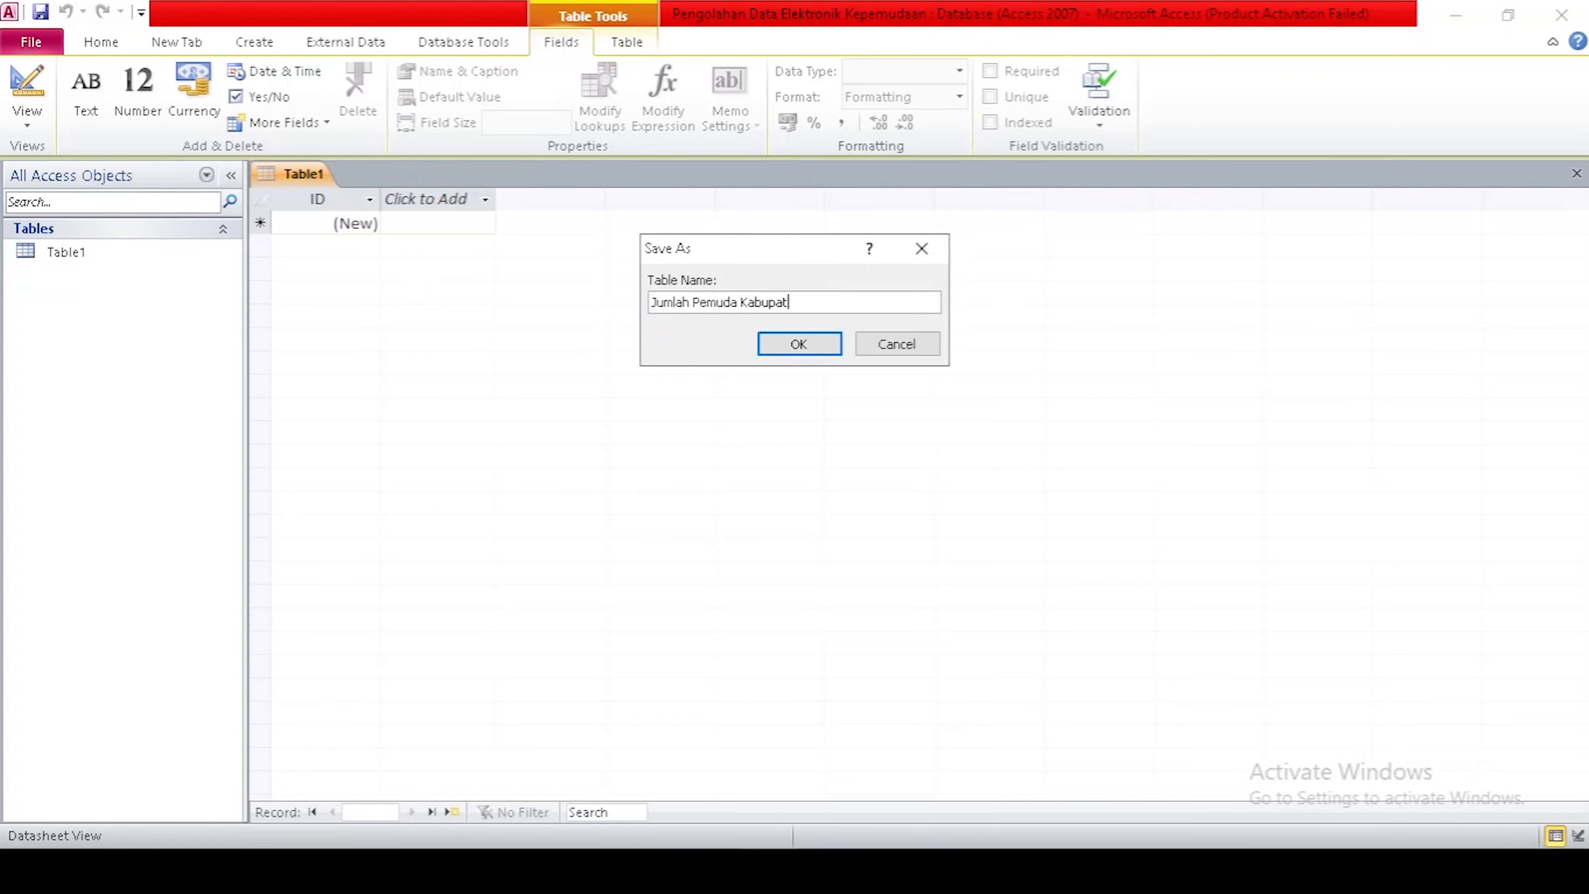
pyautogui.write('en Ende')
# Save the table, remove the primary key, and add Kelompok Umur as a Text field.
pyautogui.click(787, 346)
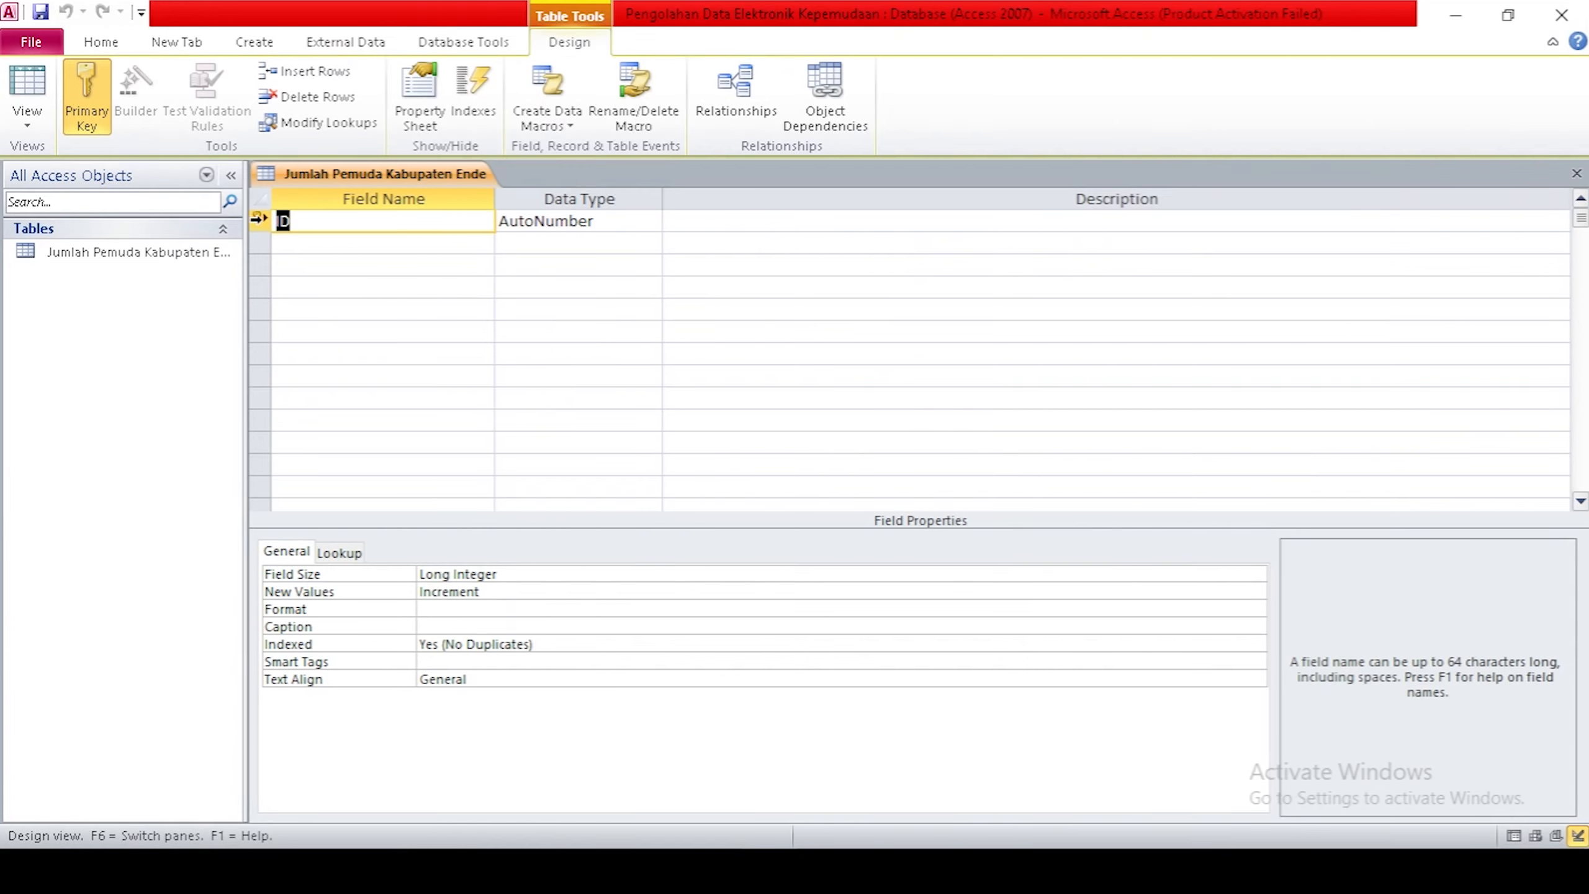
pyautogui.click(86, 91)
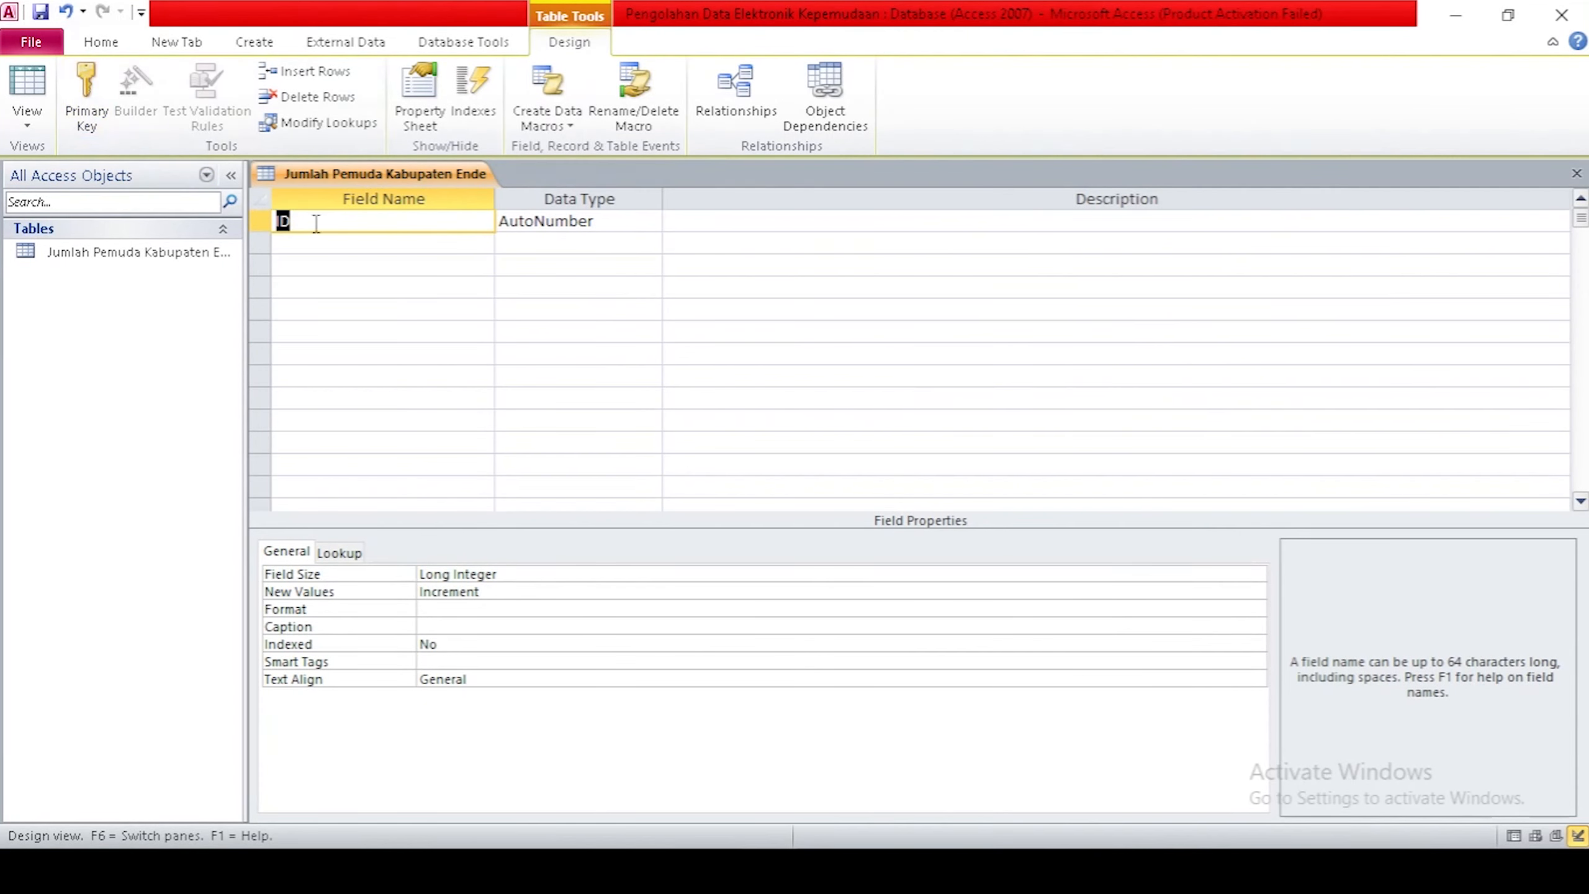
pyautogui.write('Kelompok Umur')
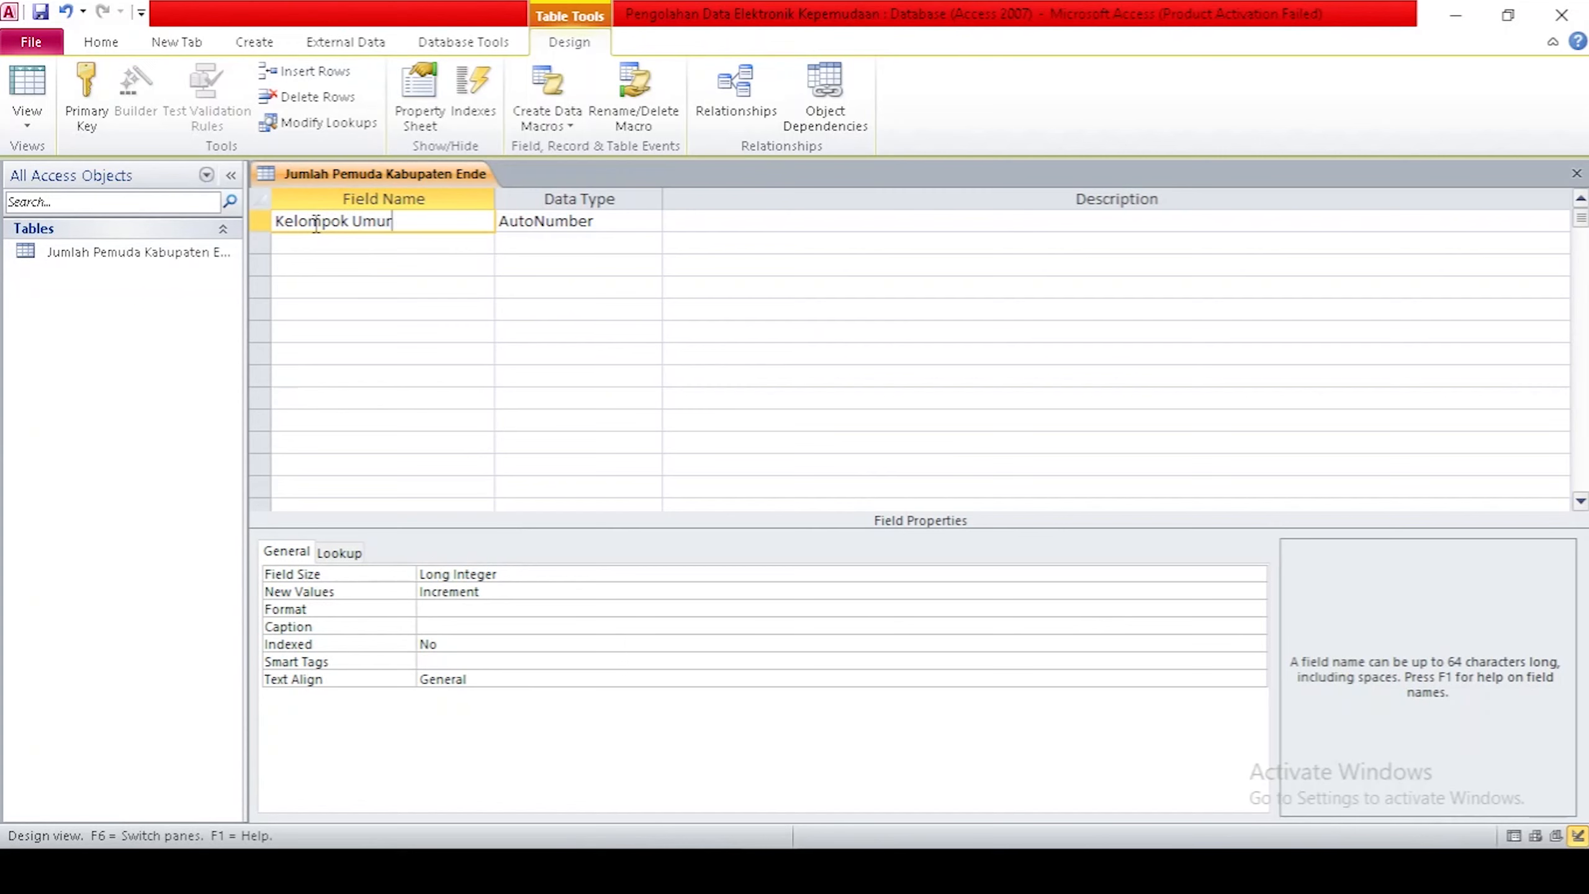
pyautogui.press('Tab')
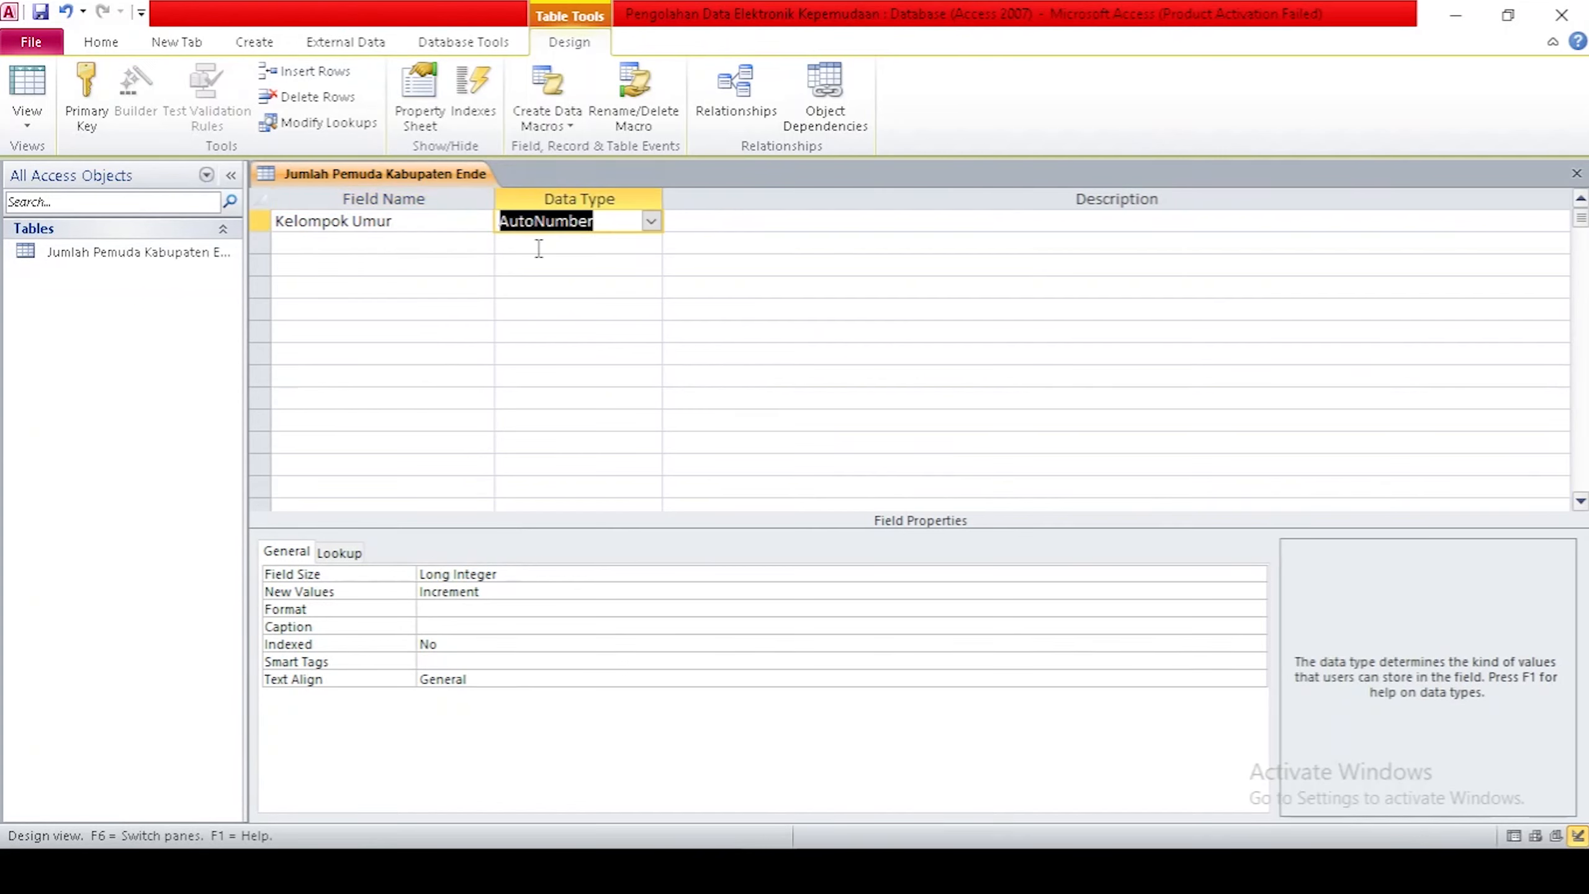
pyautogui.click(650, 221)
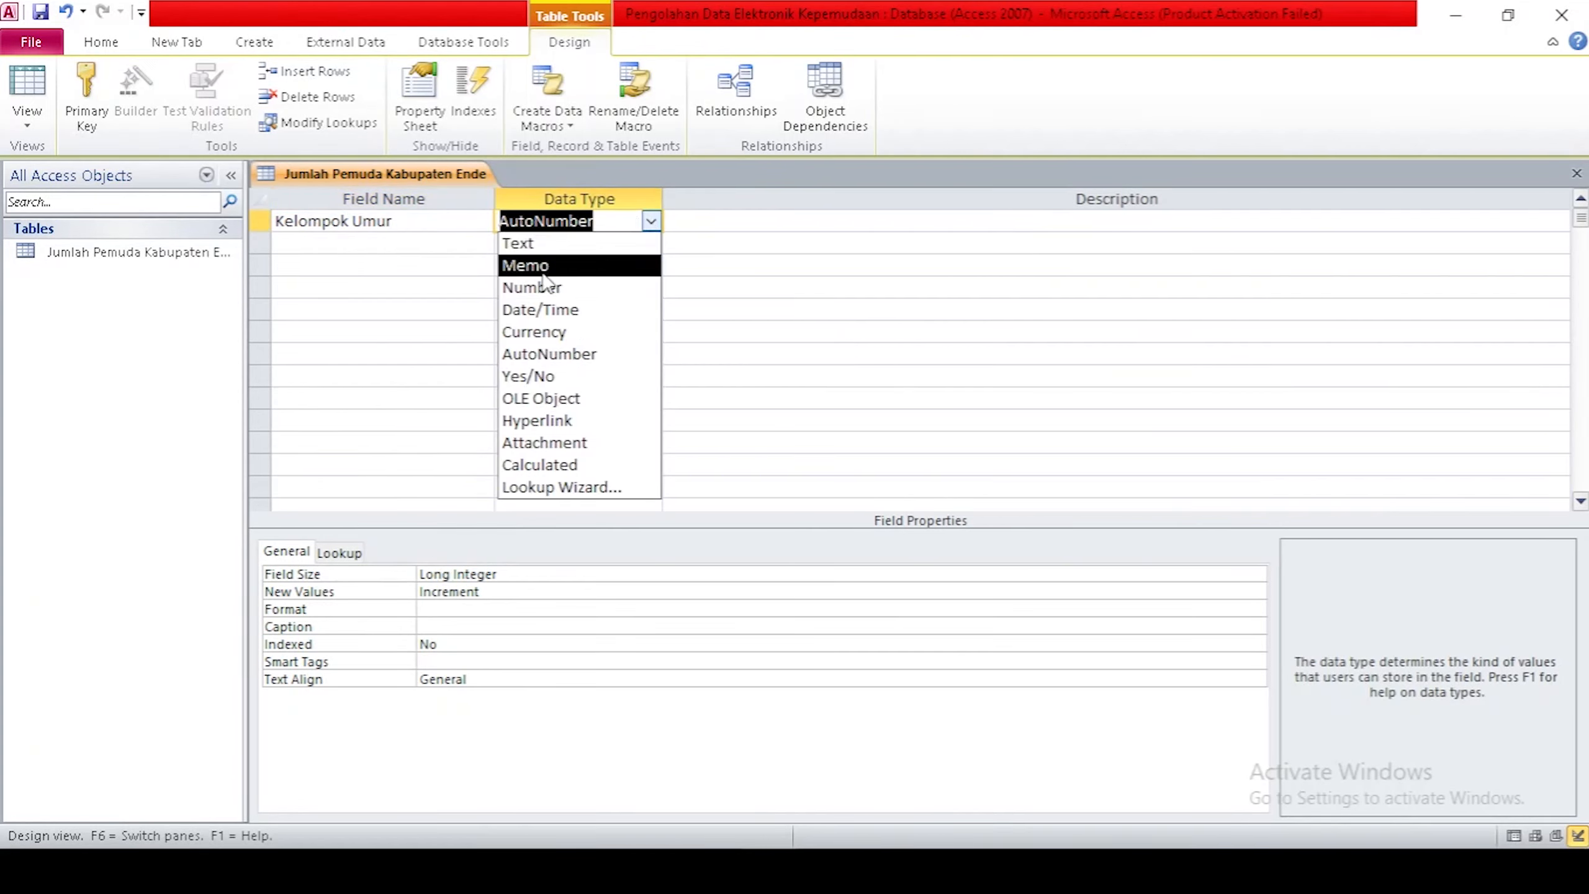
pyautogui.click(535, 245)
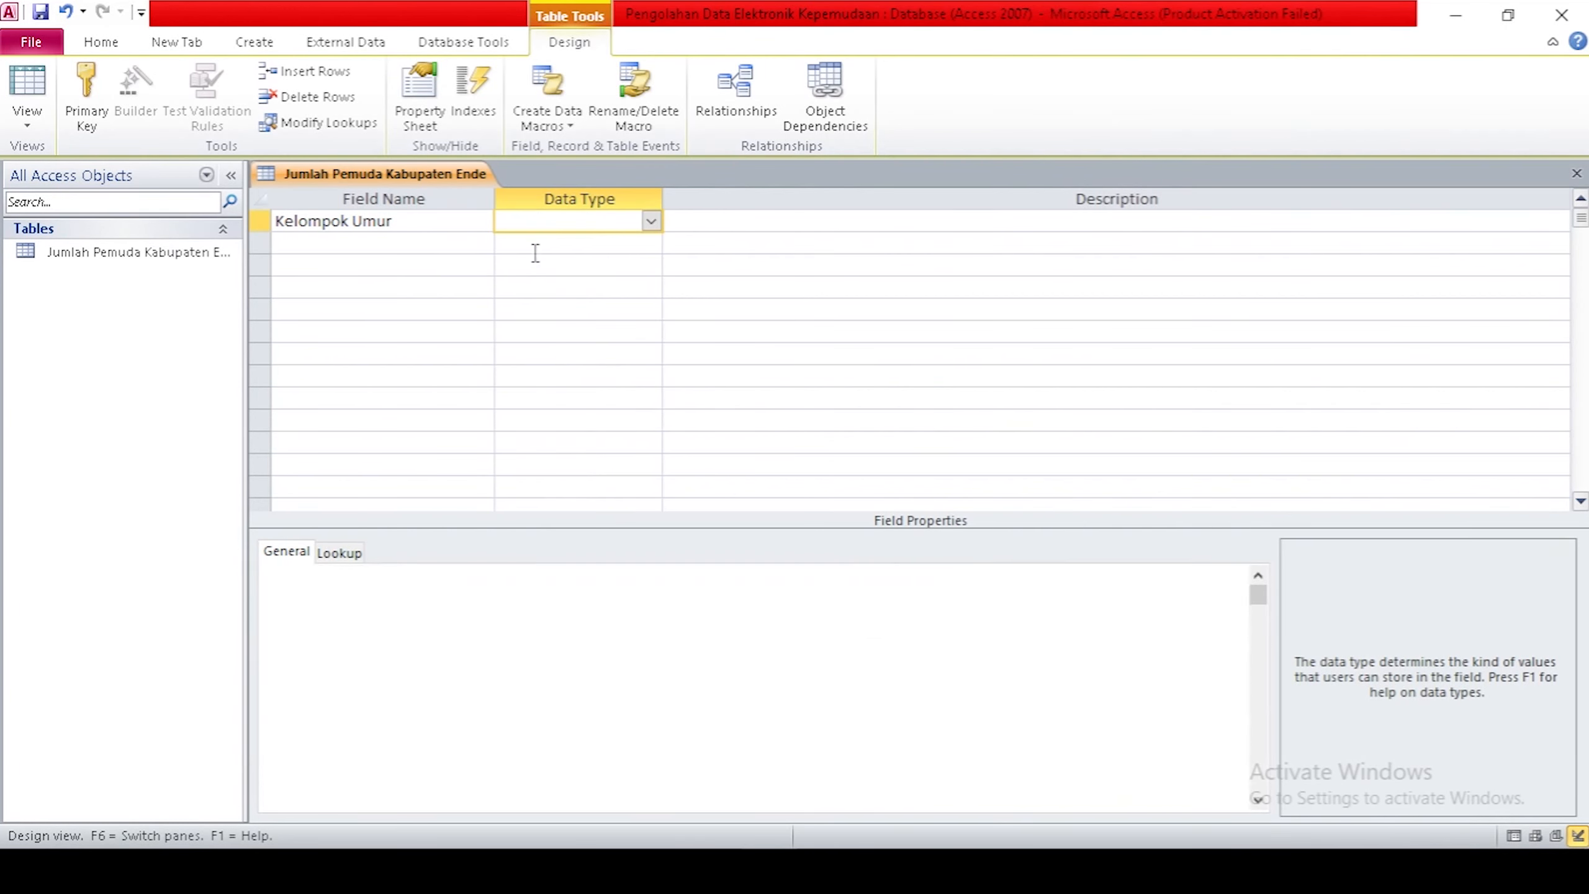
# Add the field names Laki-laki, Perempuan and Jumlah.
pyautogui.click(432, 244)
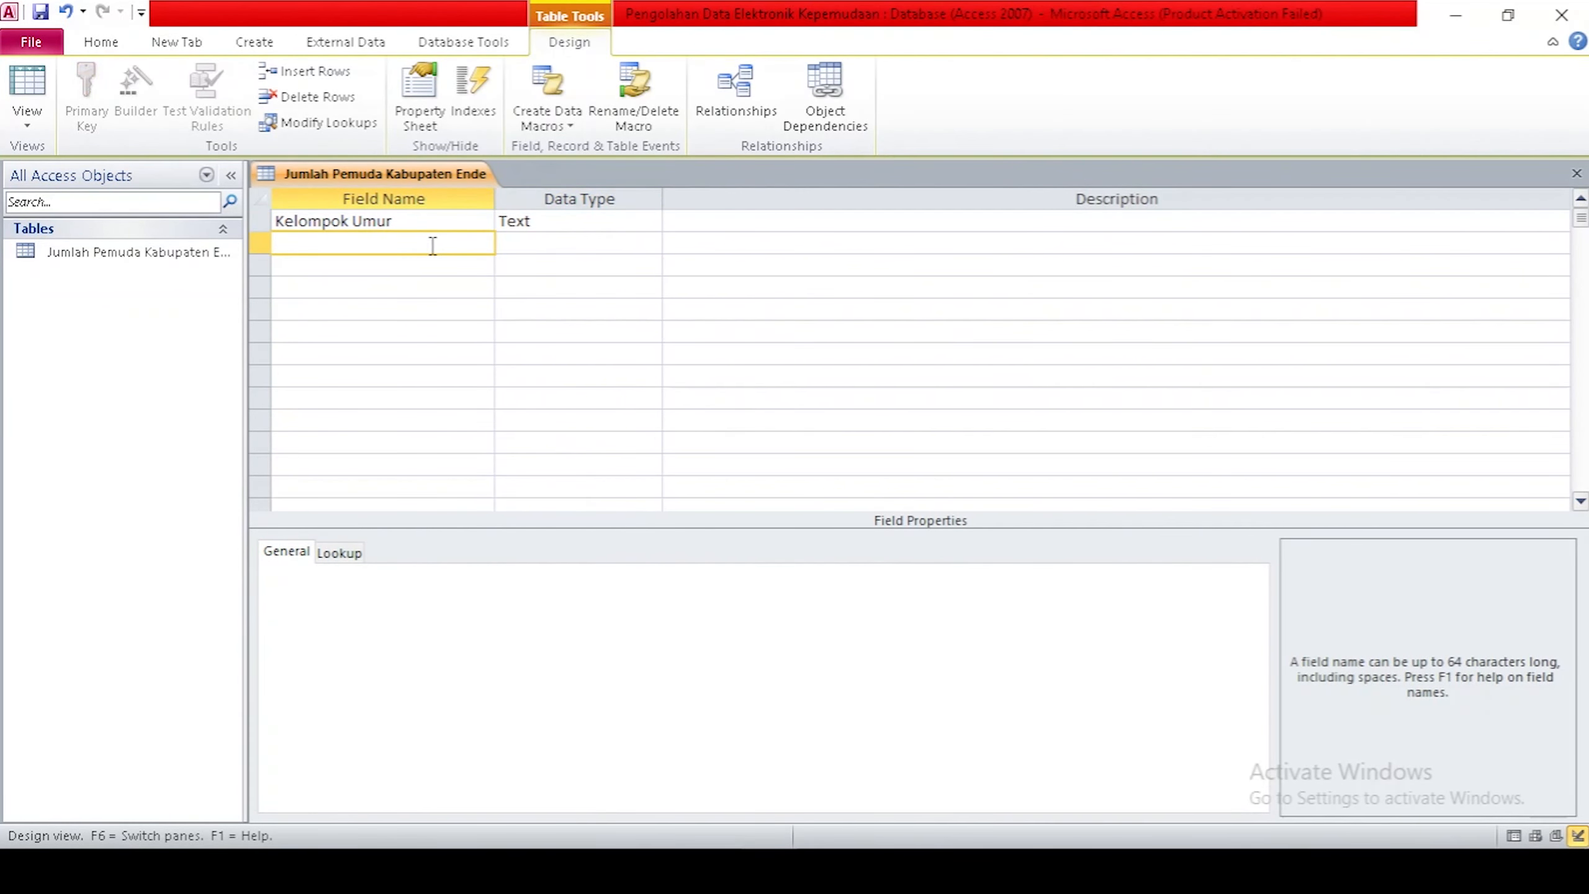
pyautogui.write('Lak')
pyautogui.press('BackSpace')
pyautogui.press('BackSpace')
pyautogui.write('aki-laki')
pyautogui.press('Down')
pyautogui.write('Perempuan')
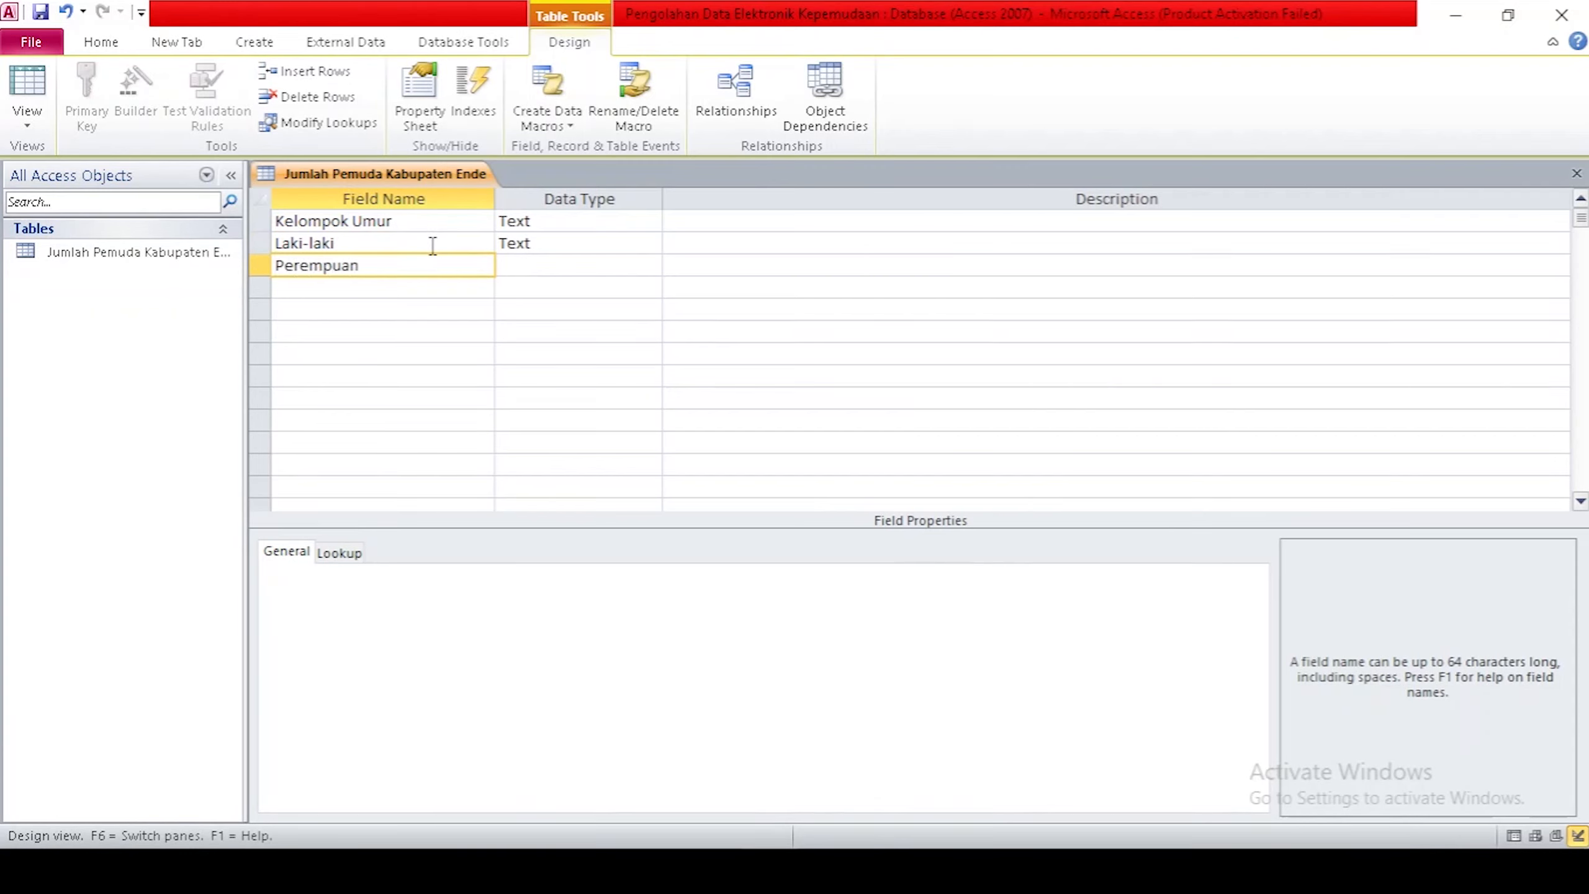
pyautogui.press('Down')
pyautogui.write('Jumlah')
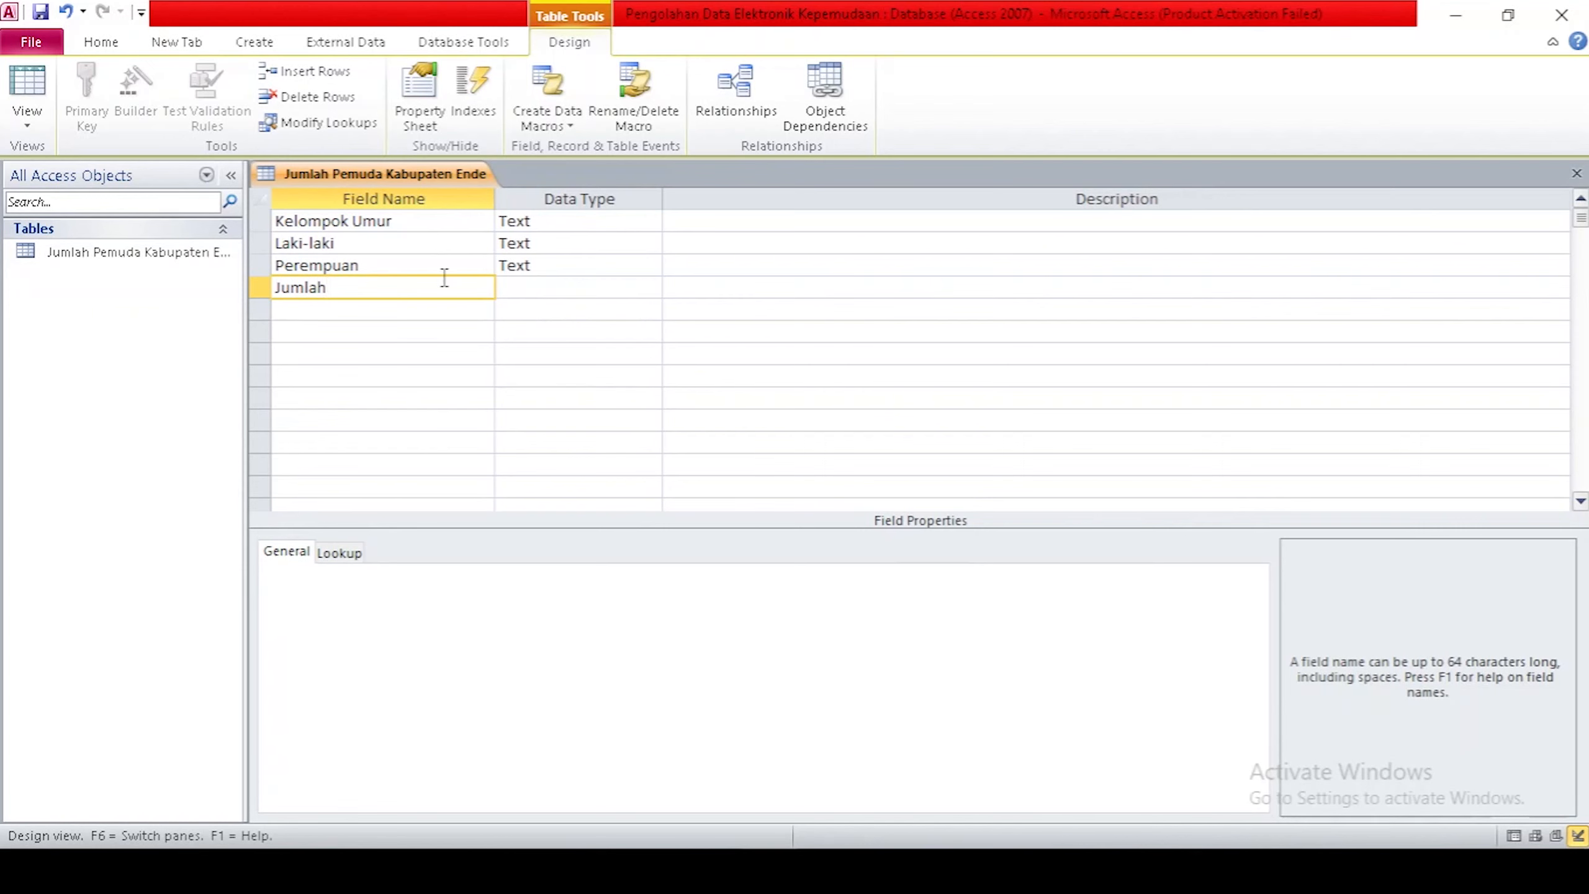
pyautogui.click(572, 352)
# Set Laki-laki, Perempuan and Jumlah to the Number data type.
pyautogui.click(577, 242)
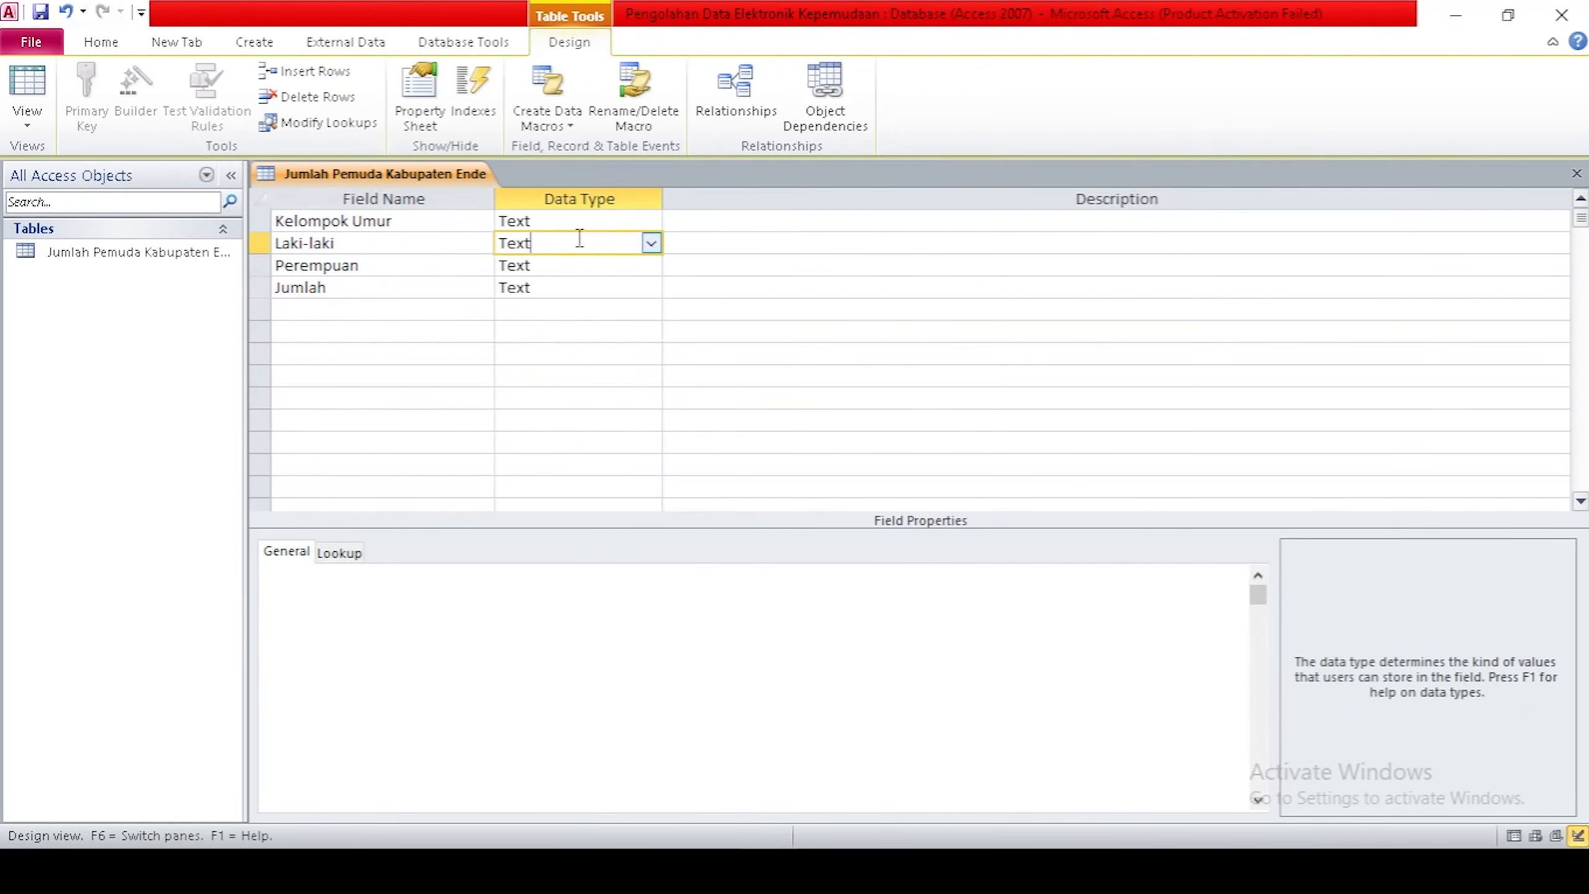
pyautogui.click(651, 244)
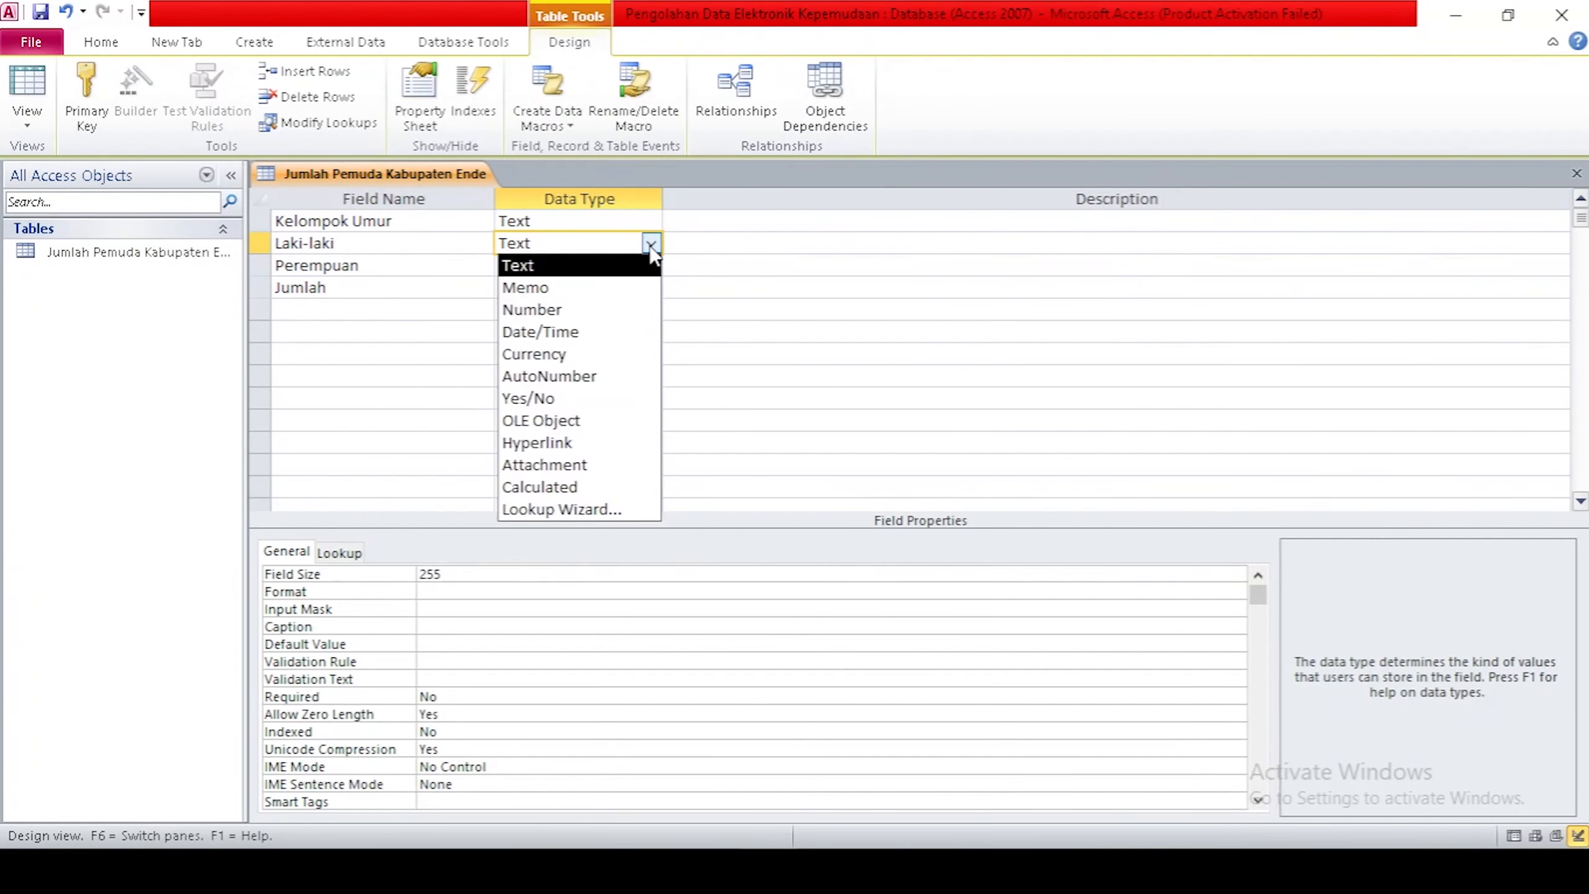
pyautogui.click(603, 310)
pyautogui.click(536, 263)
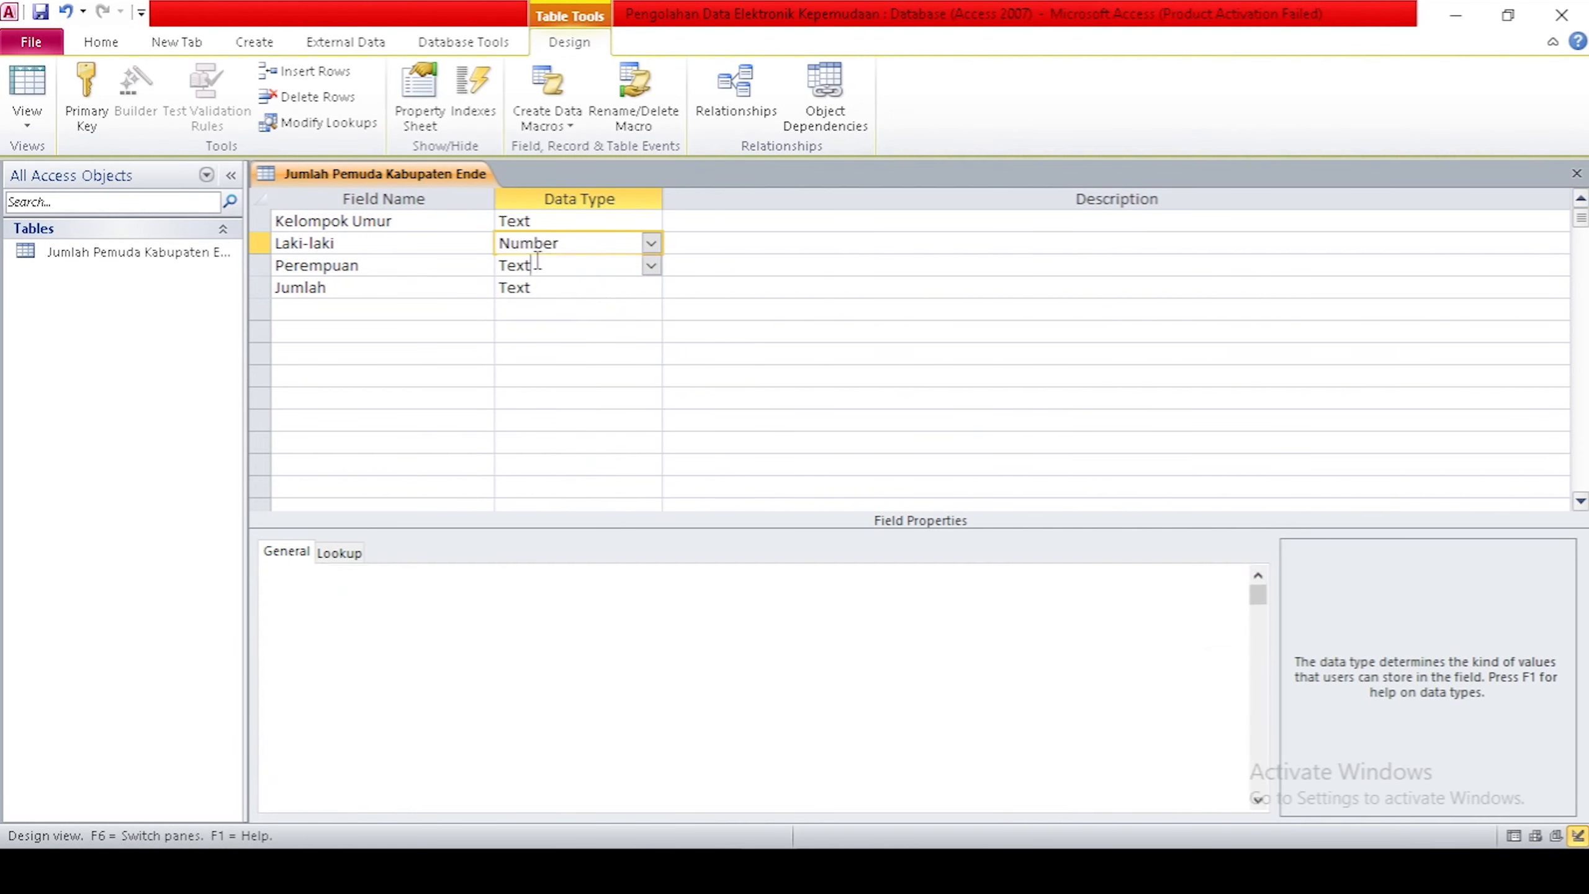
pyautogui.click(651, 266)
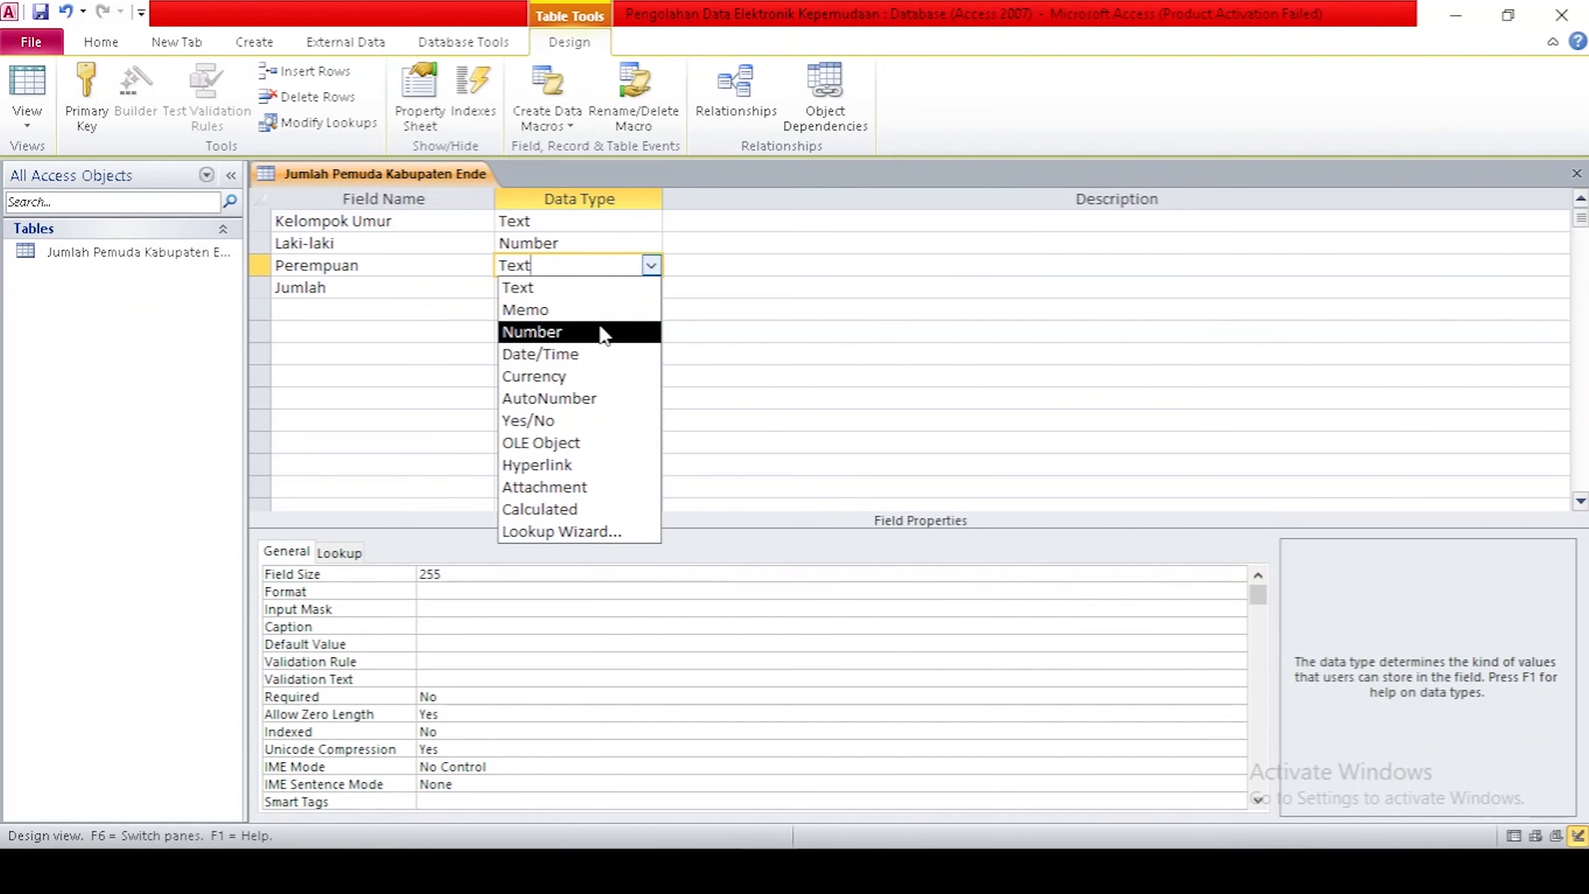
pyautogui.click(603, 332)
pyautogui.click(592, 288)
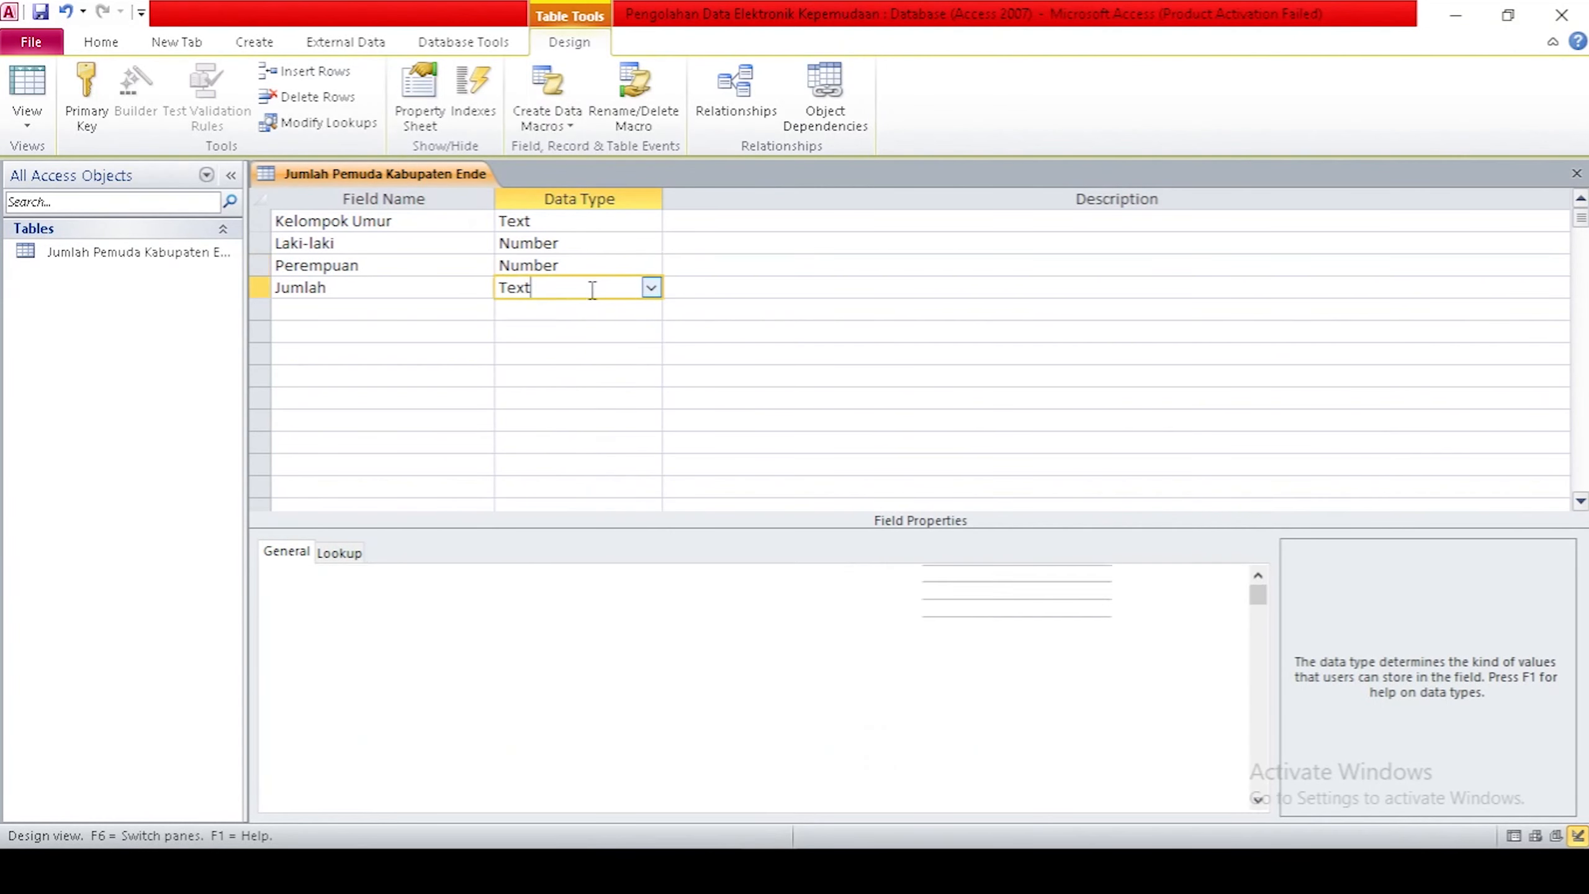
pyautogui.click(651, 288)
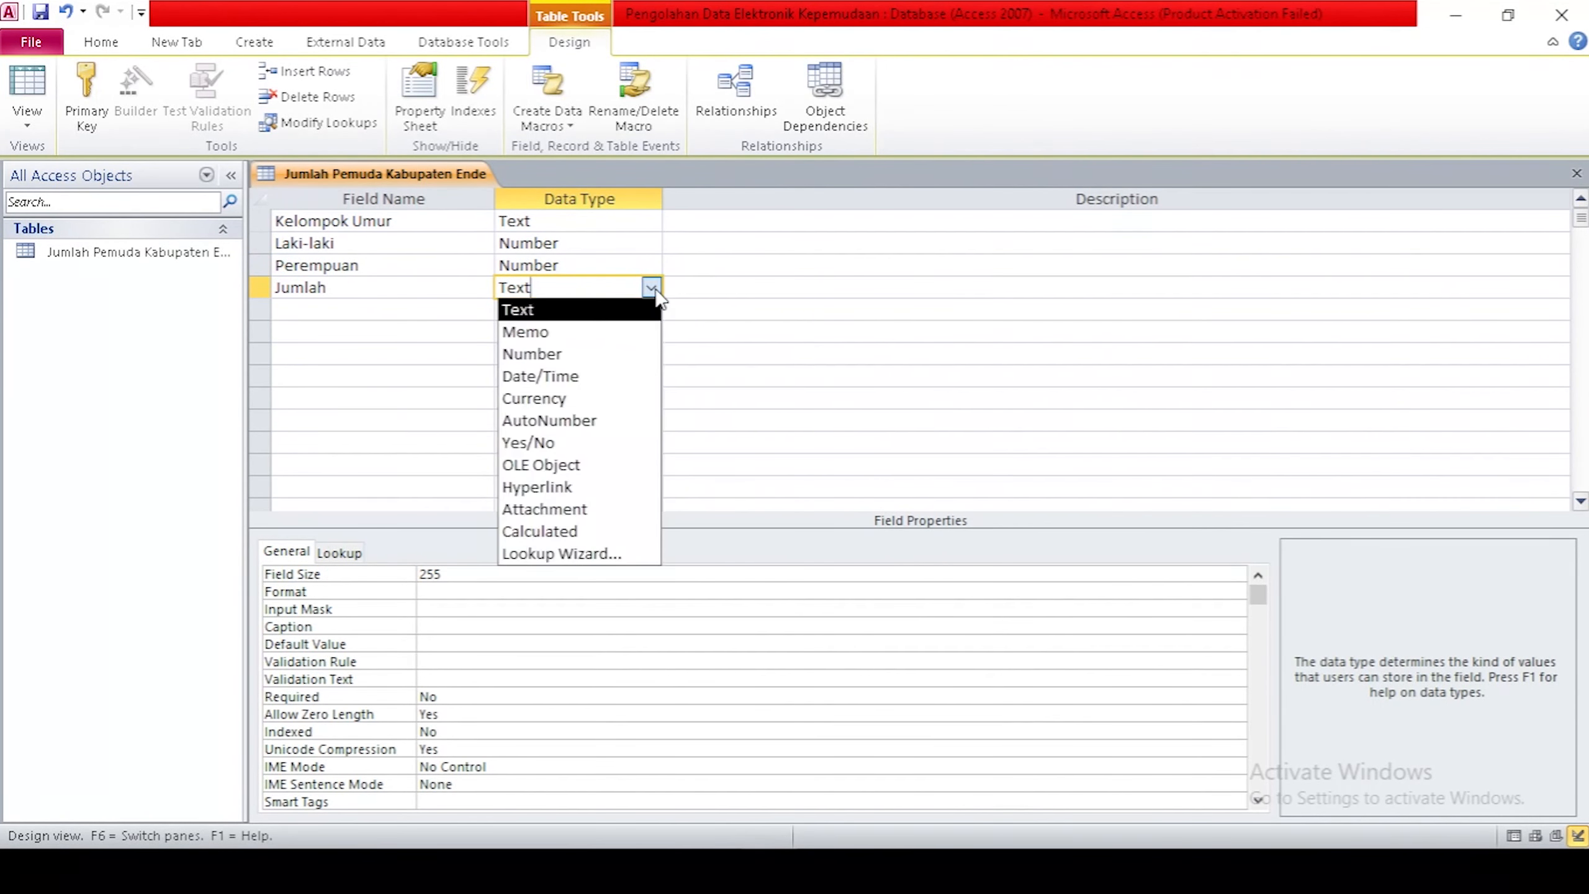
pyautogui.click(594, 354)
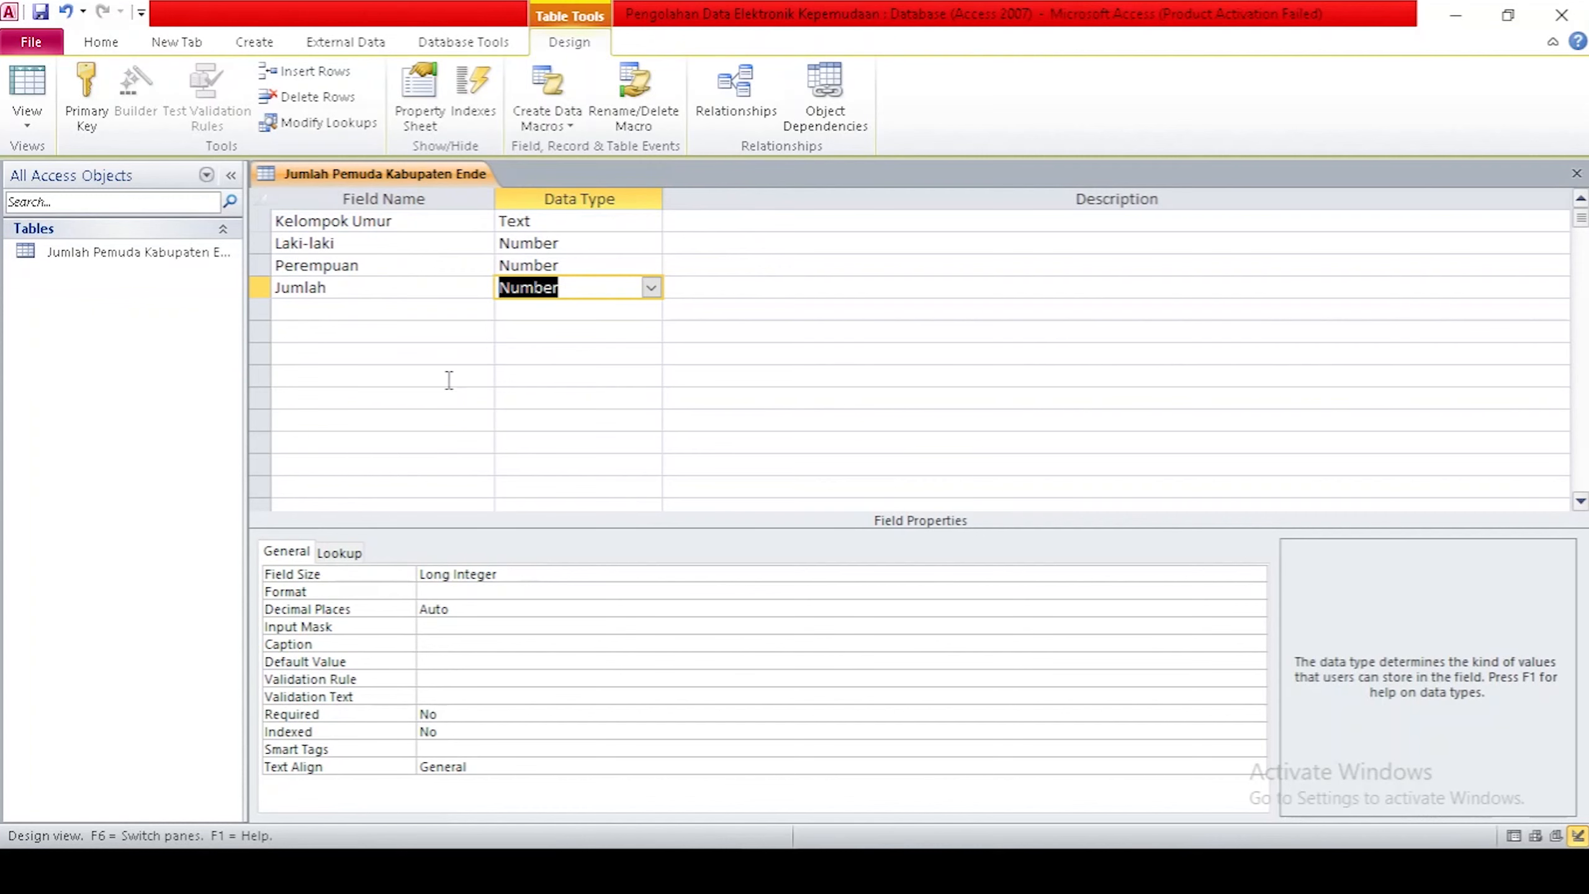
pyautogui.rightClick(395, 179)
# Switch the table to Datasheet View.
pyautogui.click(396, 183)
pyautogui.click(30, 128)
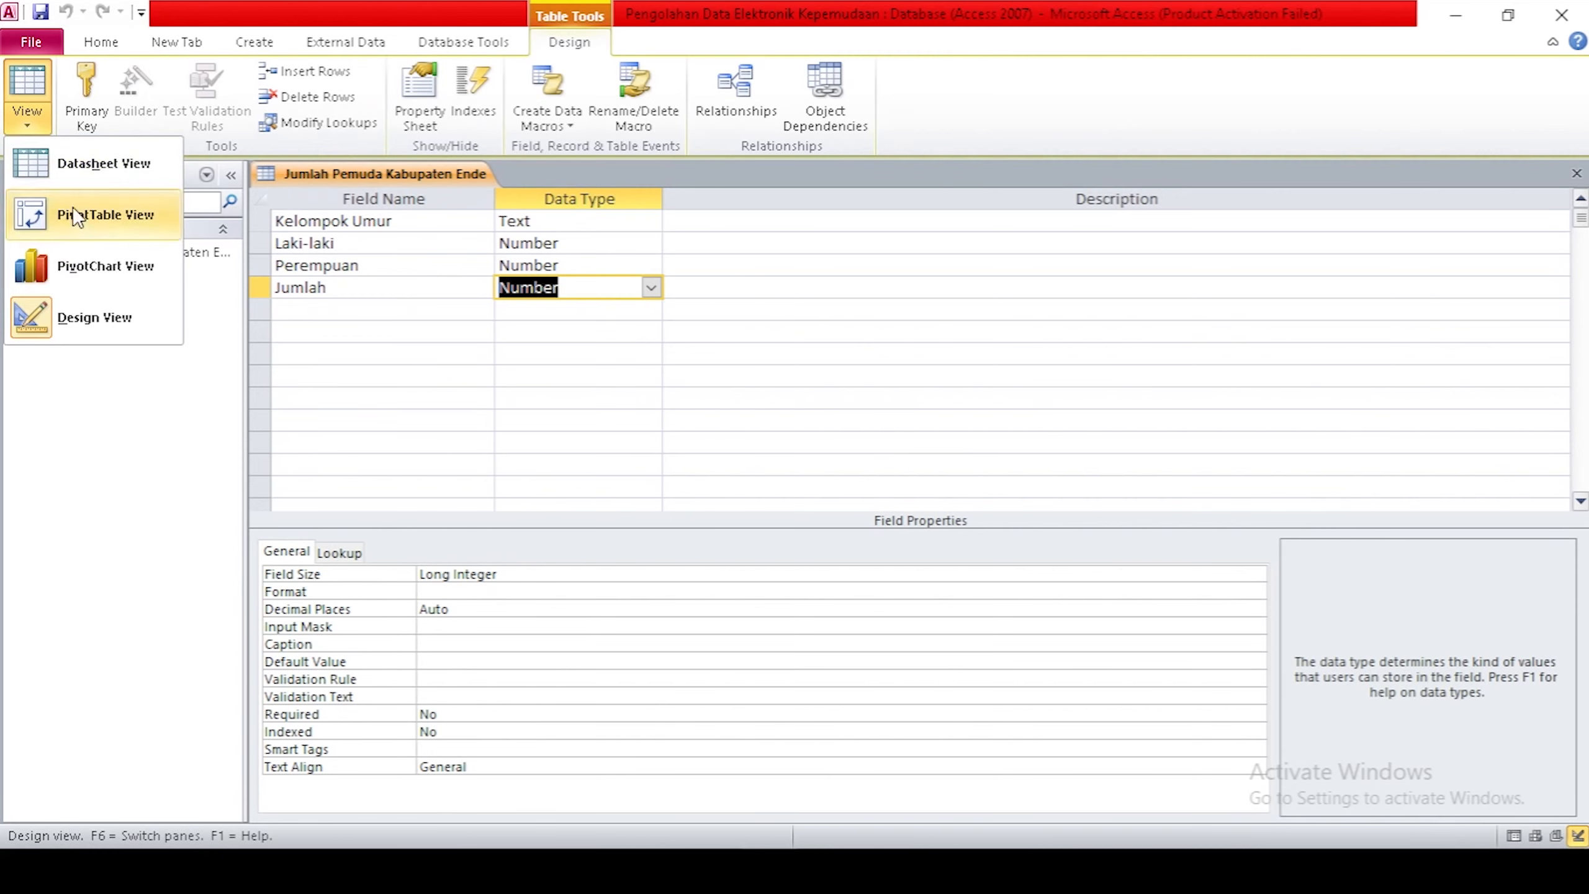
pyautogui.click(98, 175)
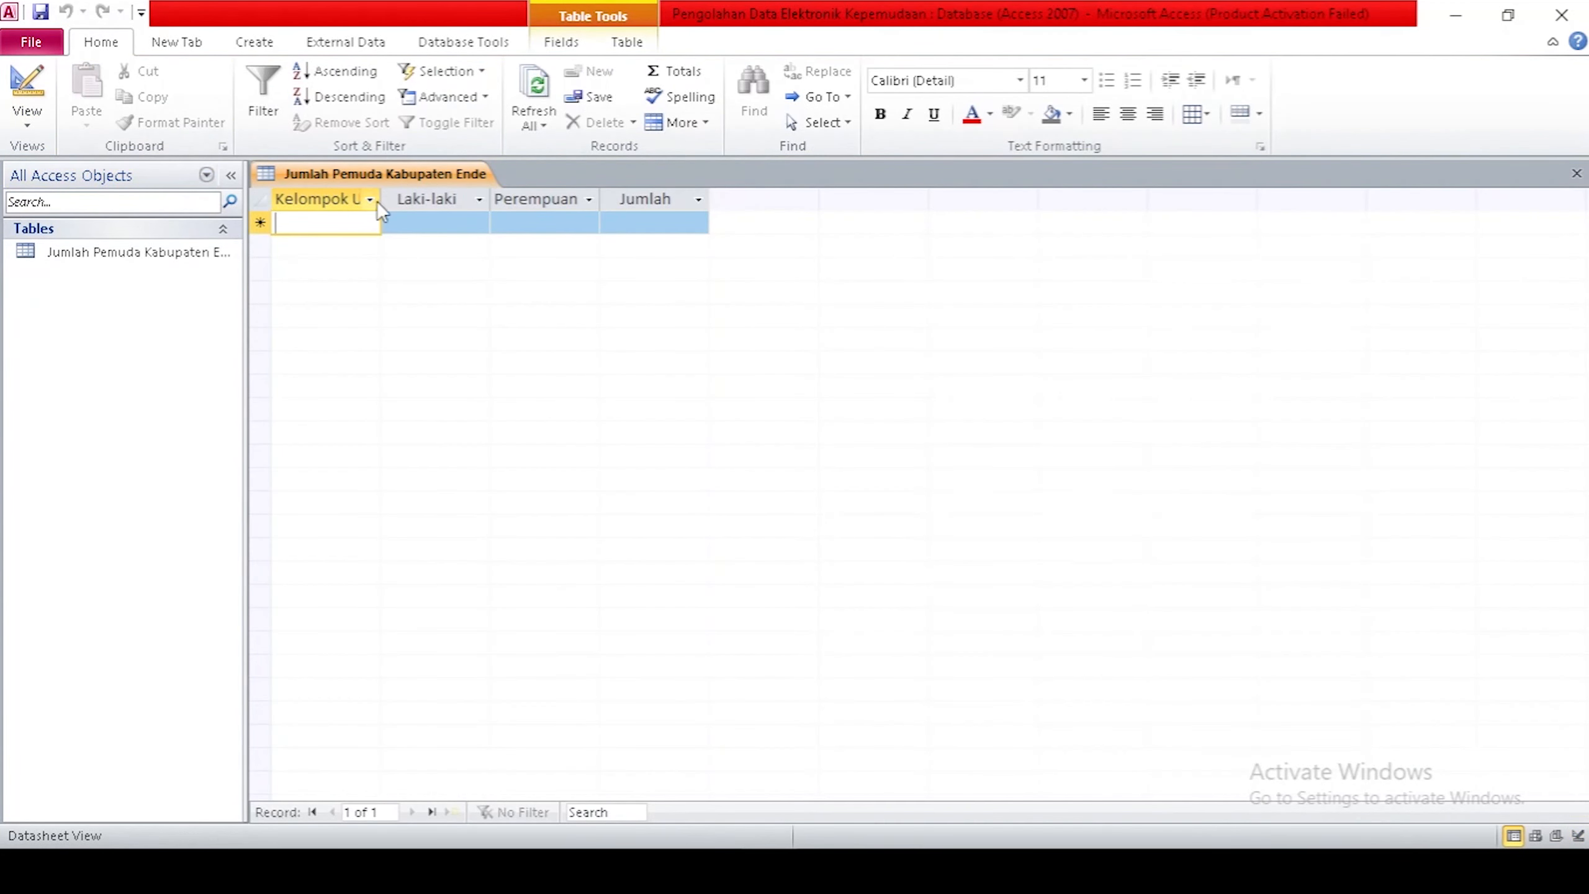
# Widen the Kelompok Umur, Laki-laki, Perempuan and Jumlah columns to fit their headings.
pyautogui.moveTo(380, 200); pyautogui.dragTo(500, 202)
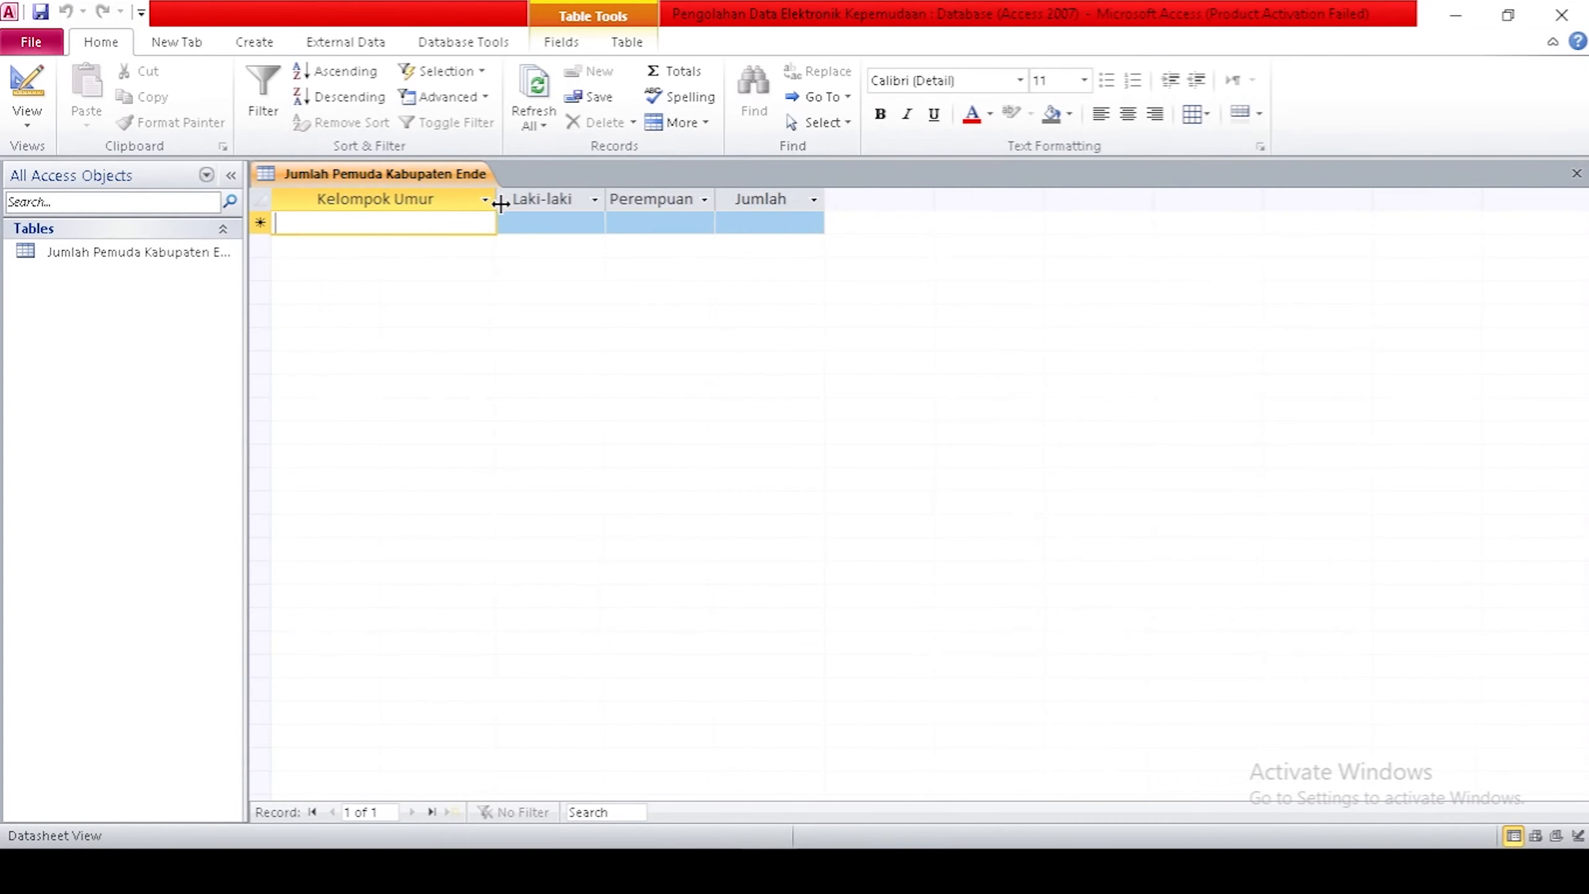
pyautogui.moveTo(609, 197); pyautogui.dragTo(692, 200)
pyautogui.moveTo(910, 201); pyautogui.dragTo(898, 201)
pyautogui.moveTo(1009, 195); pyautogui.dragTo(1115, 195)
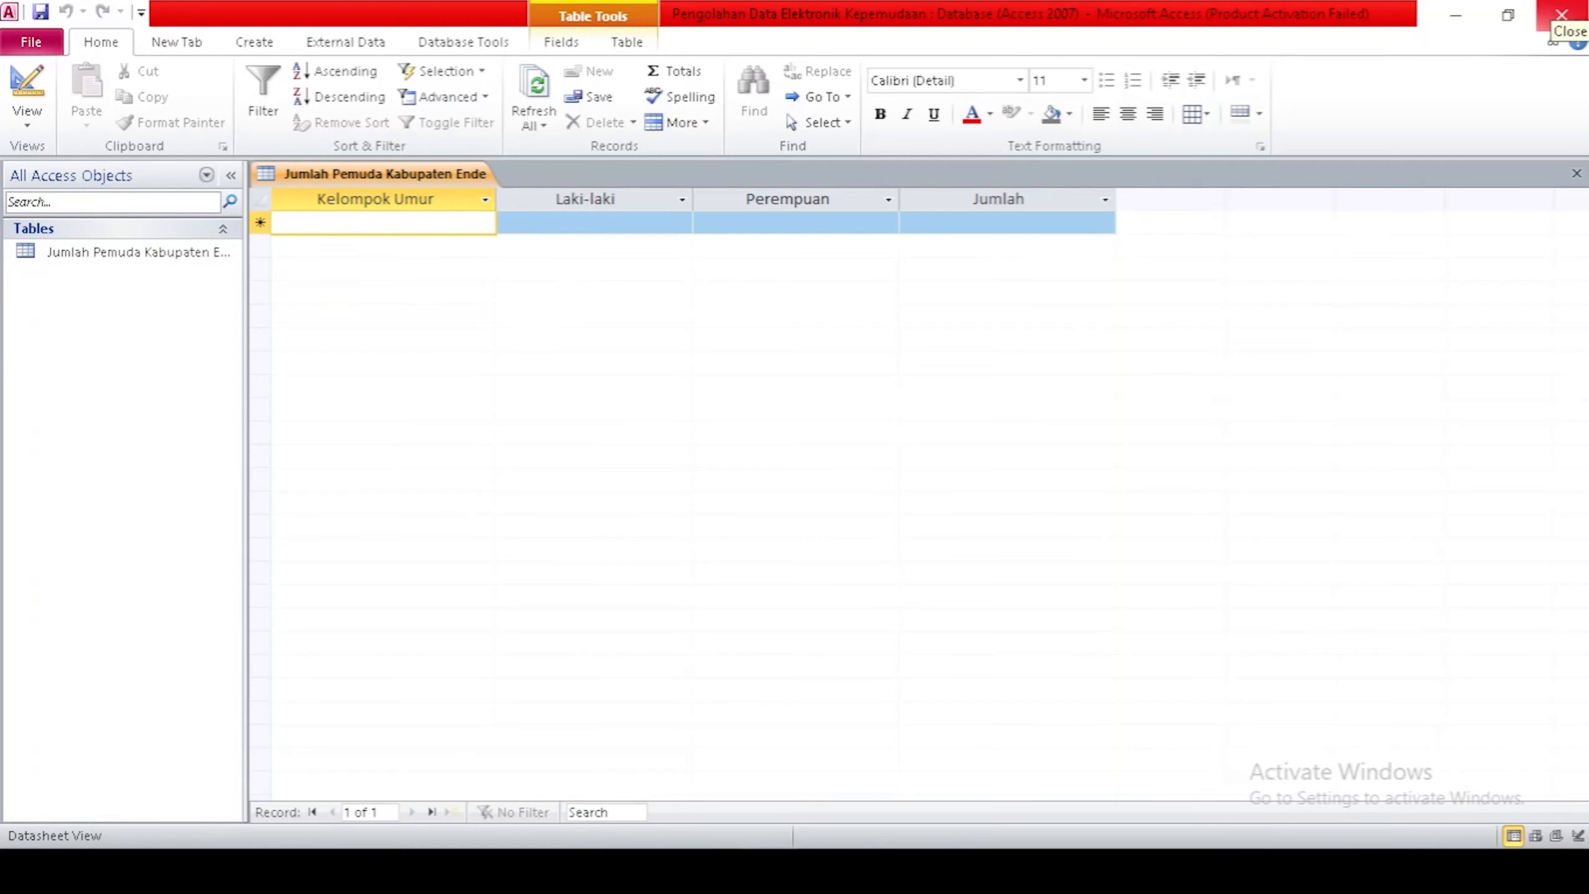
# Enter rows 15-19 (11973, 11448) and 20-24 (12550, 12130) for Laki-laki and Perempuan.
pyautogui.write('15-')
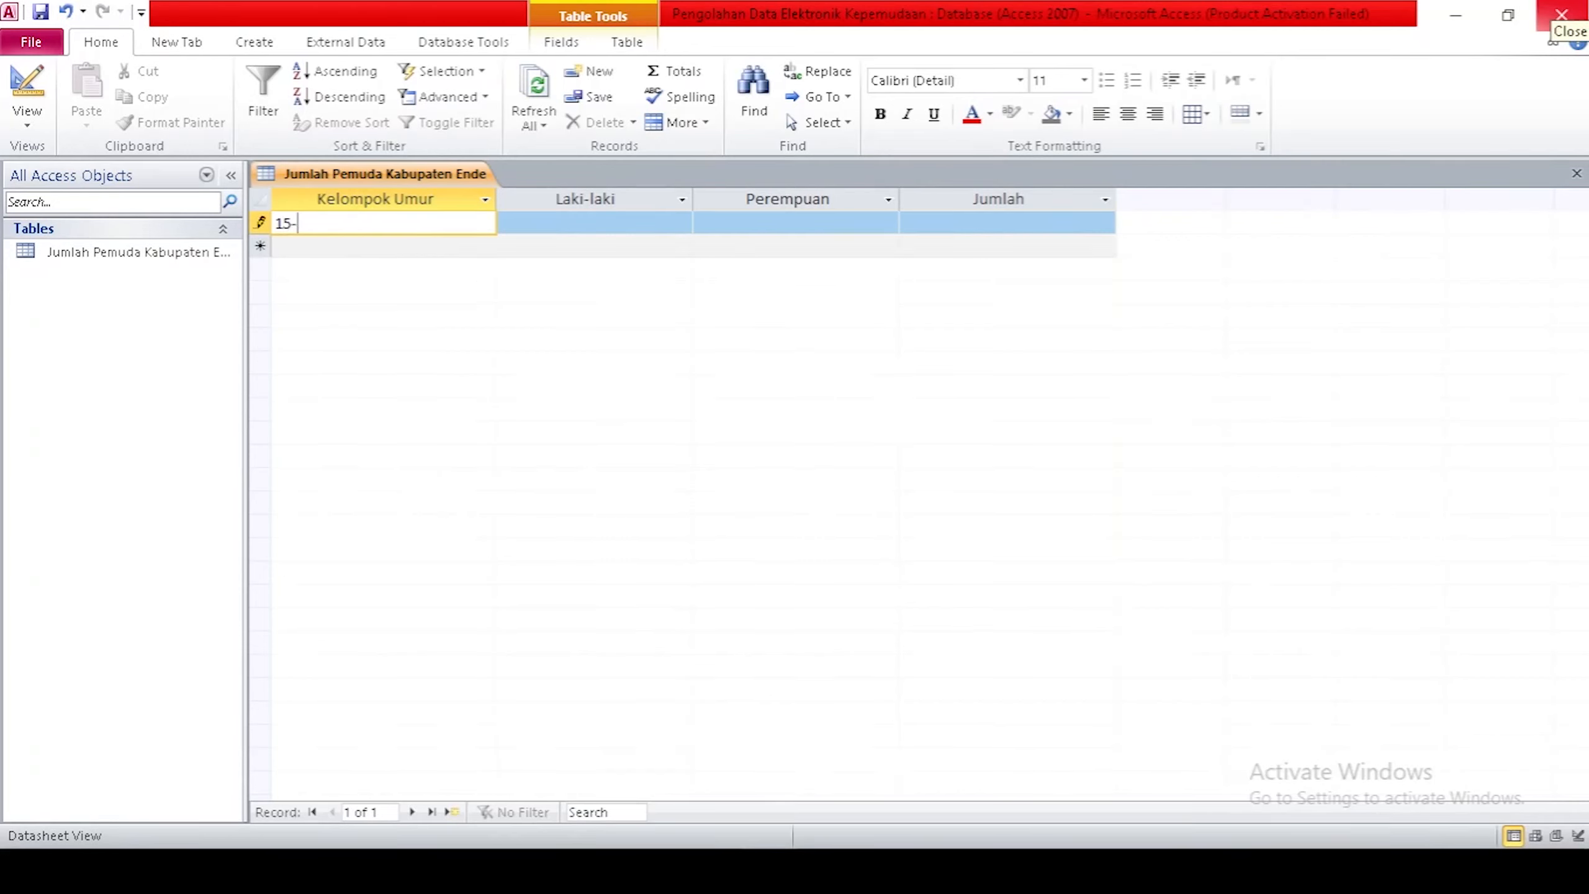
pyautogui.write('19')
pyautogui.press('Tab')
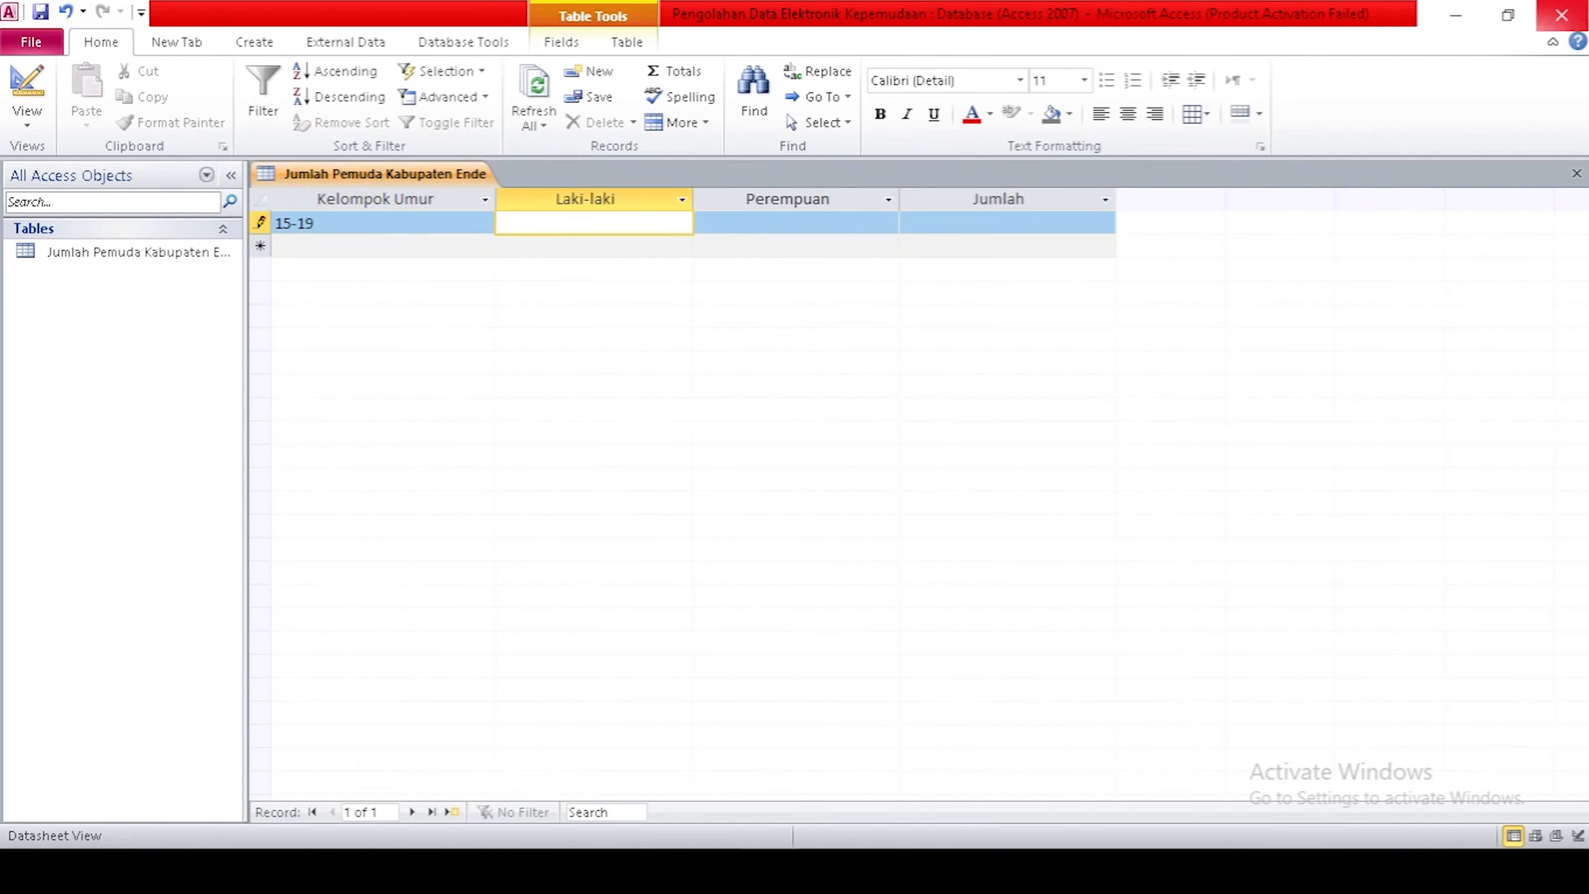
pyautogui.write('11973')
pyautogui.press('Tab')
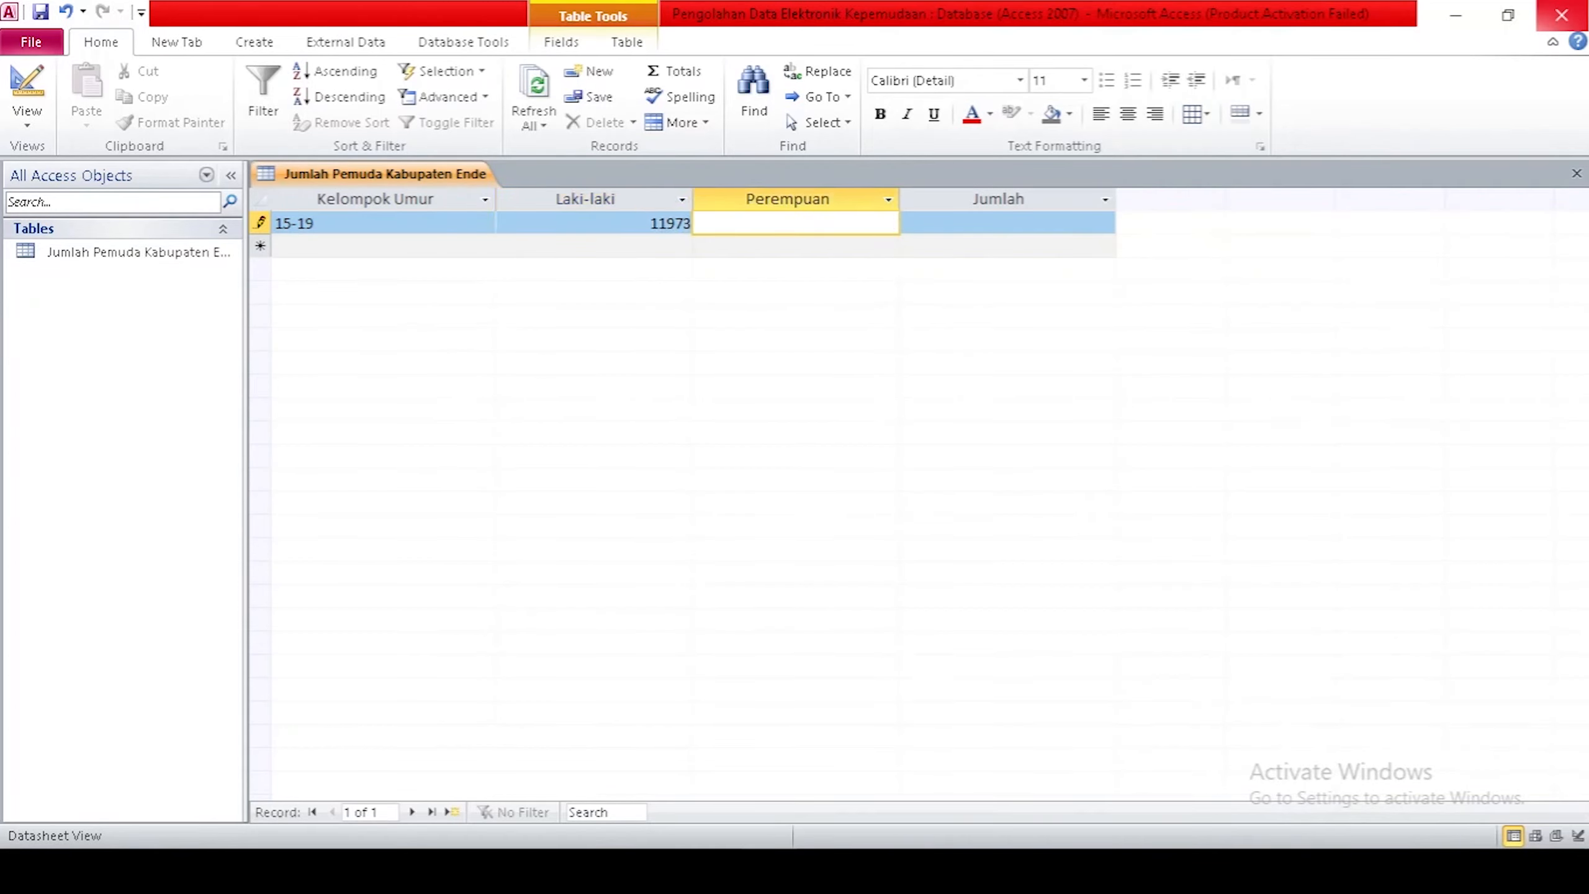
pyautogui.write('11448')
pyautogui.press('Tab')
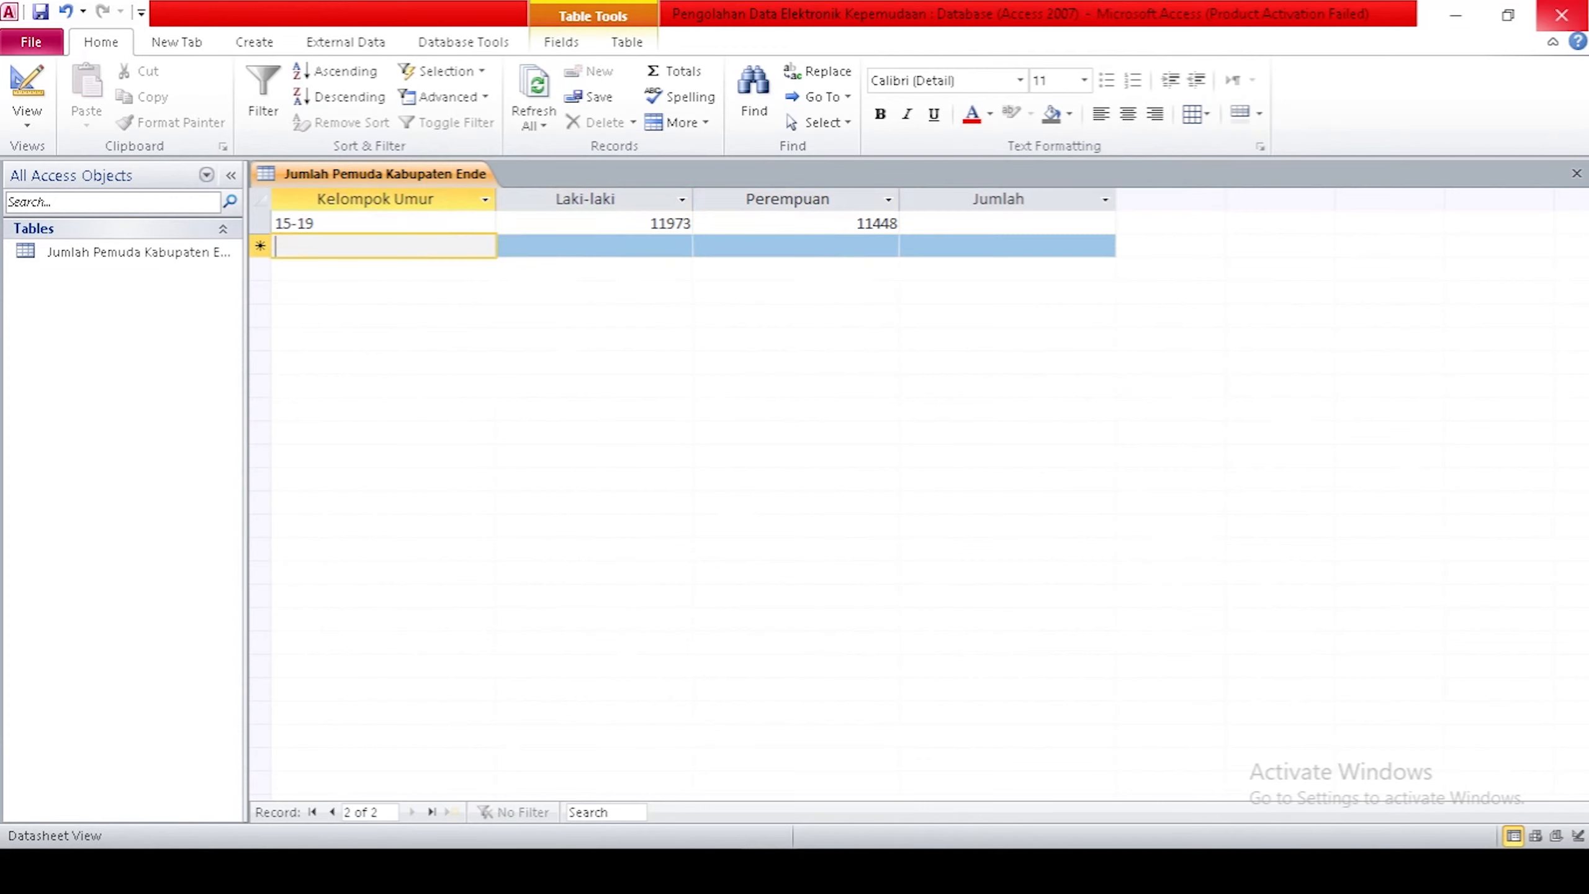
pyautogui.write('20-24')
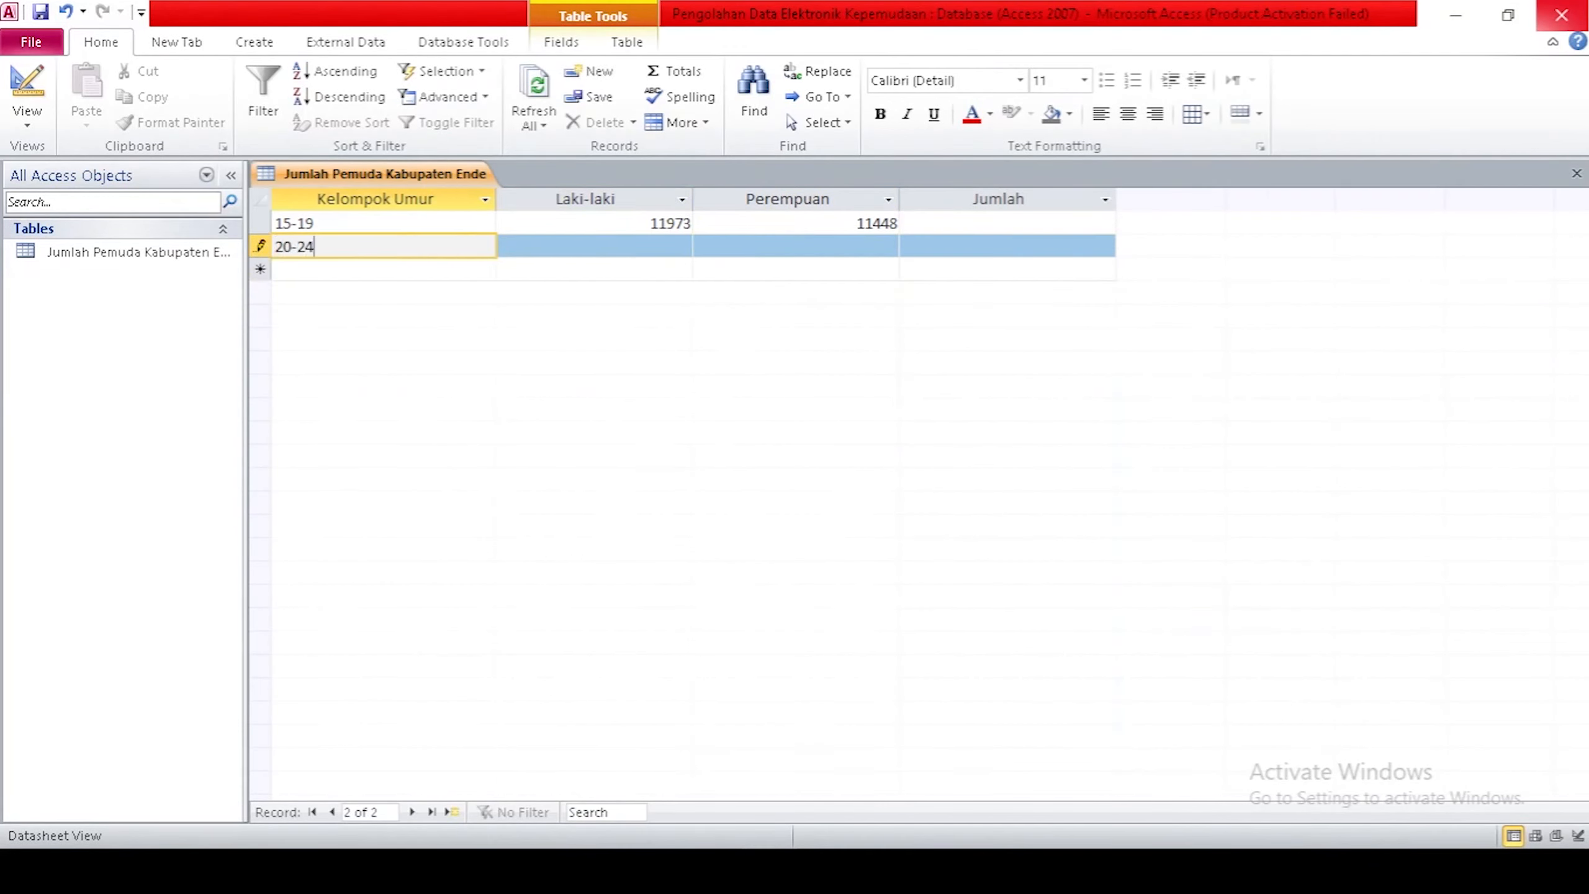
pyautogui.press('Tab')
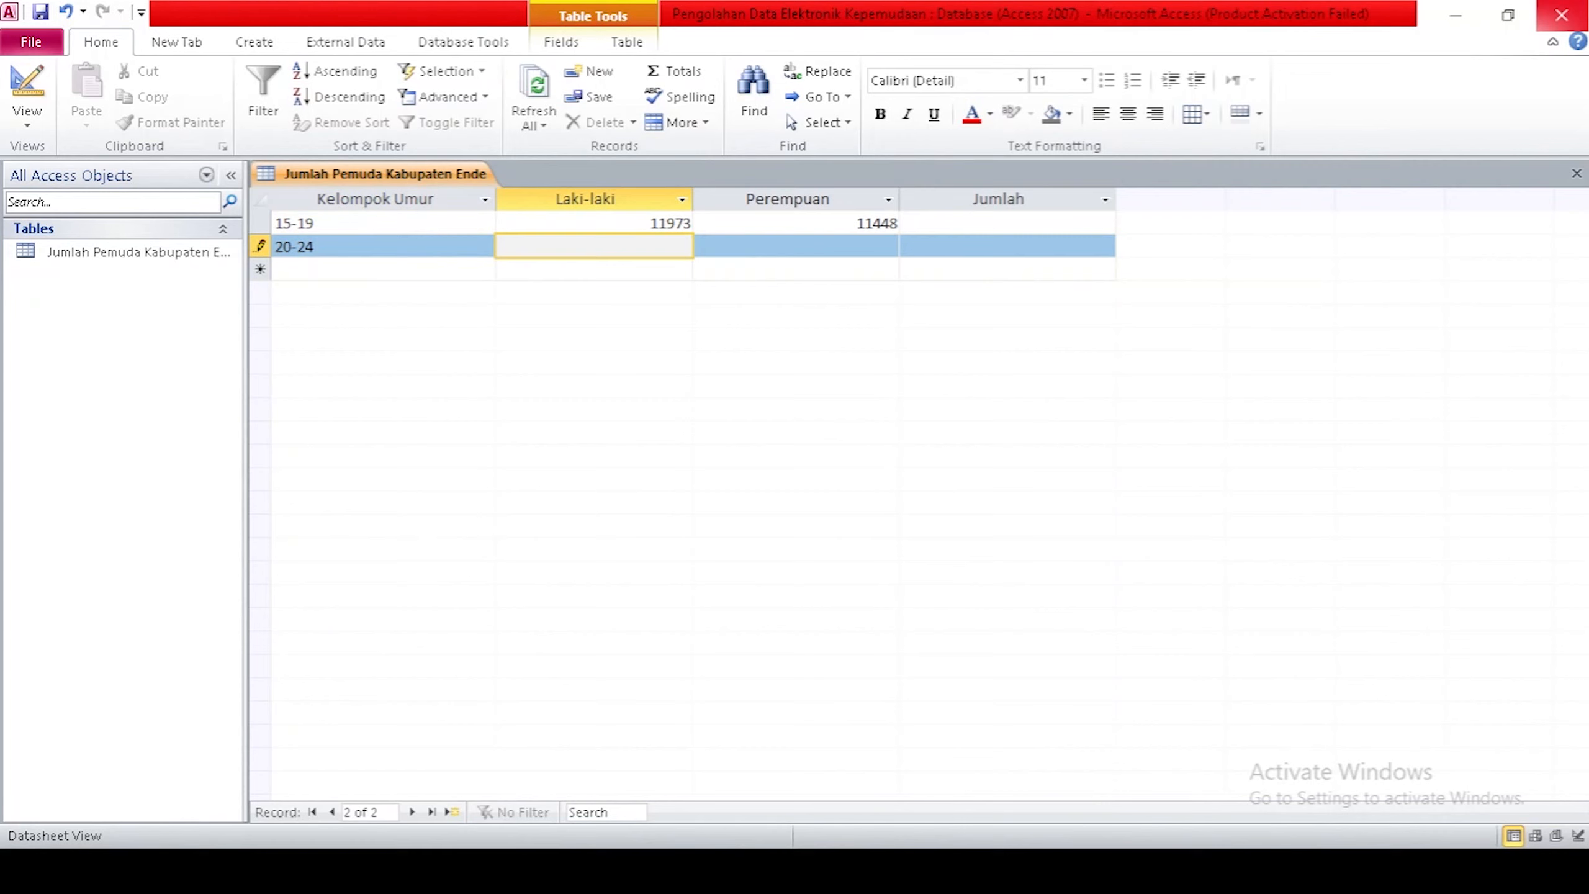
pyautogui.write('12550')
pyautogui.press('Tab')
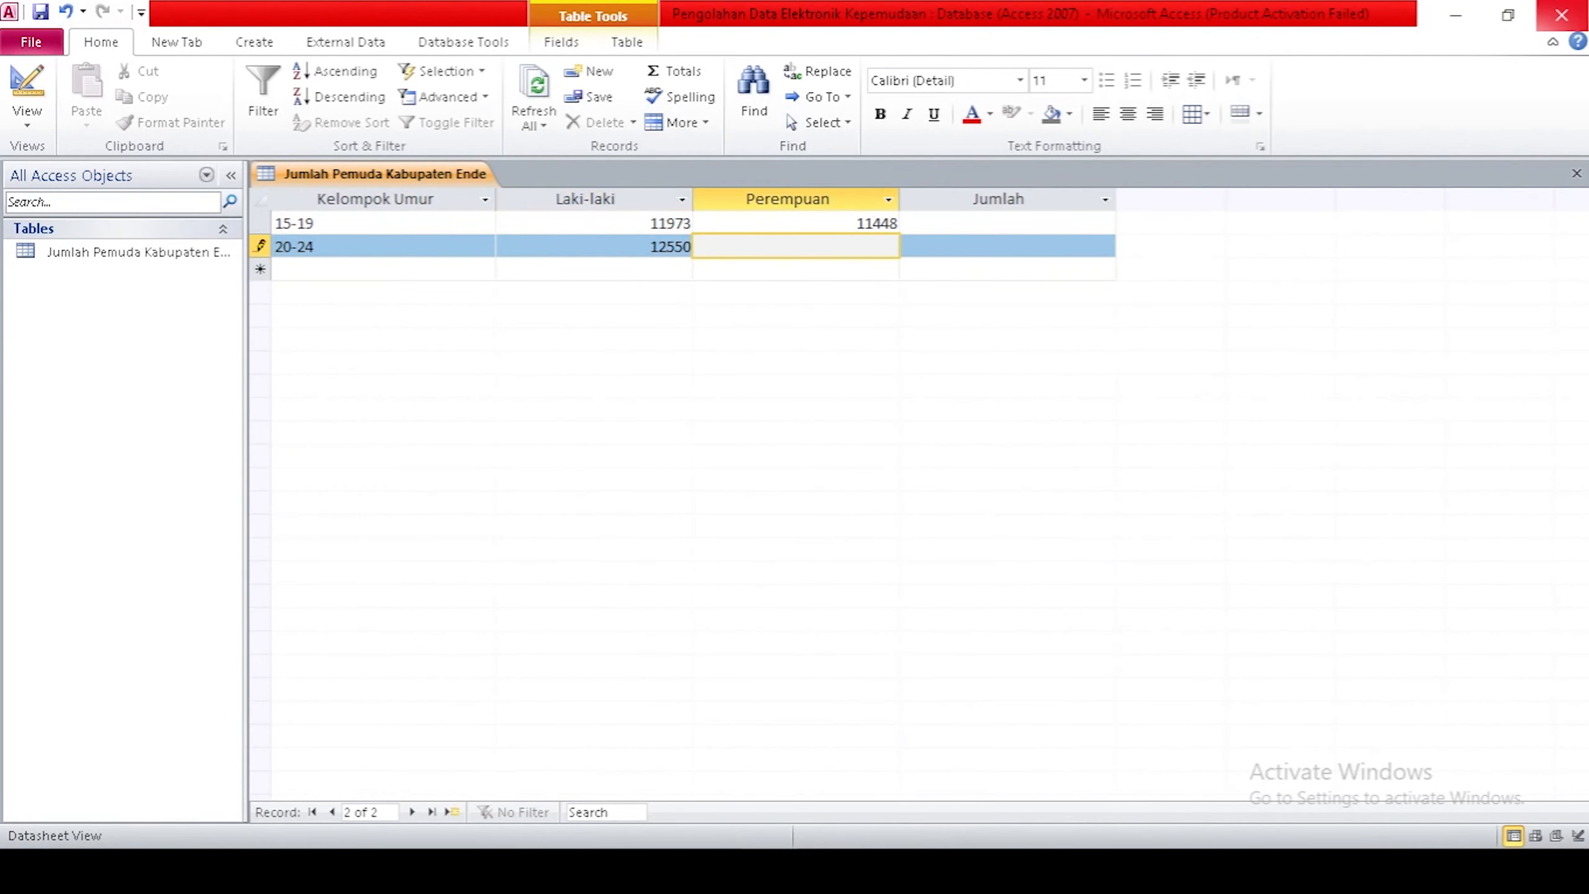
pyautogui.write('12130')
pyautogui.press('Tab')
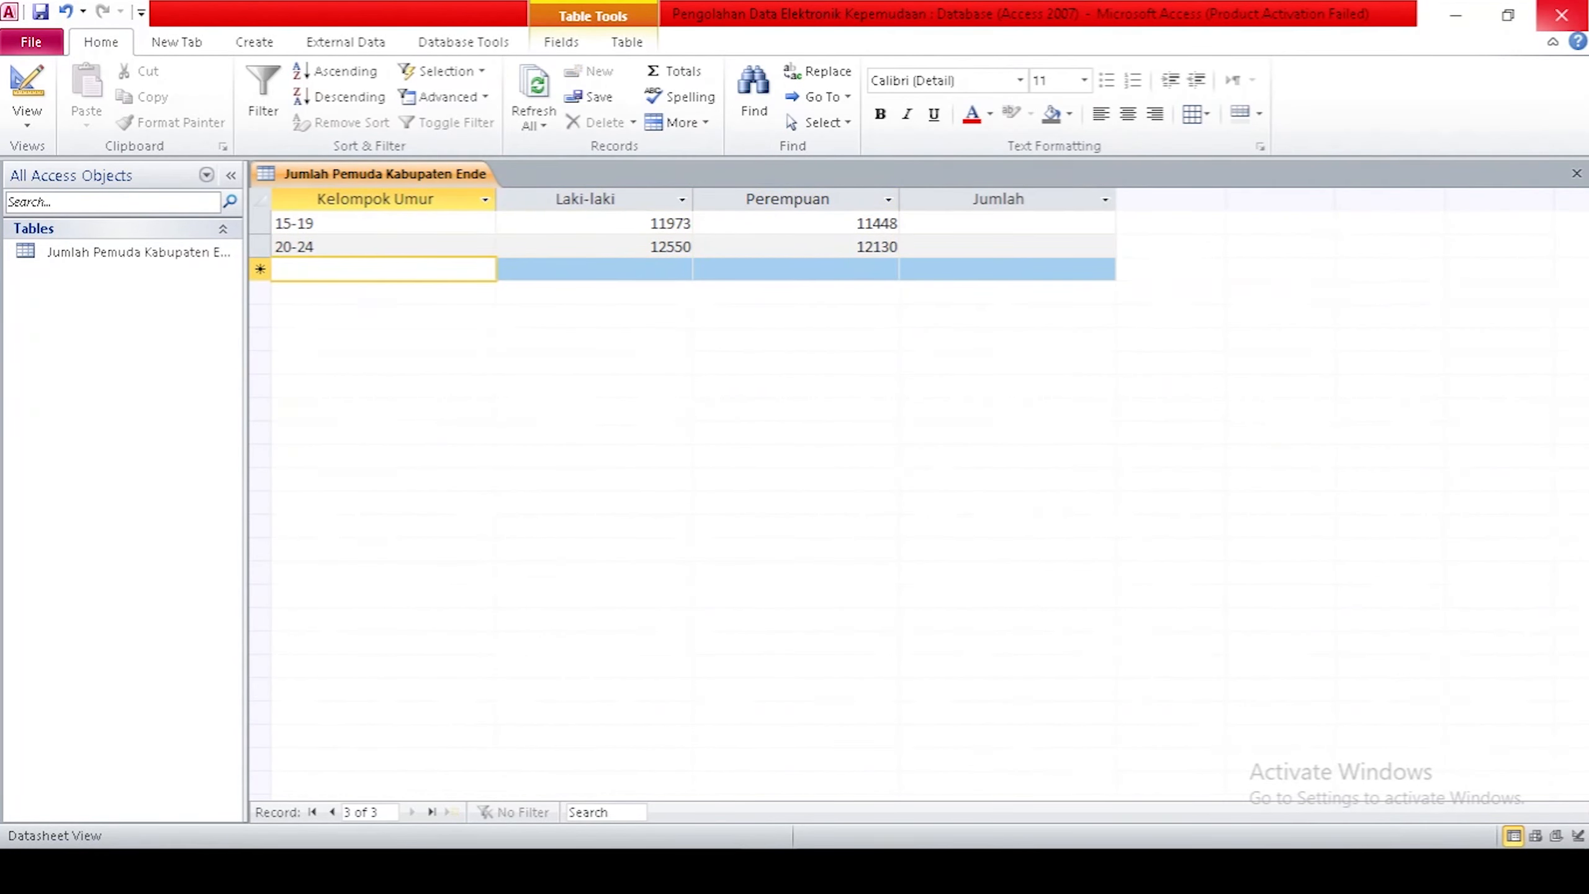
# Enter rows 25-29 (11565, 11253) and 30-34 (10331, 10392), then save the table.
pyautogui.write('25-29')
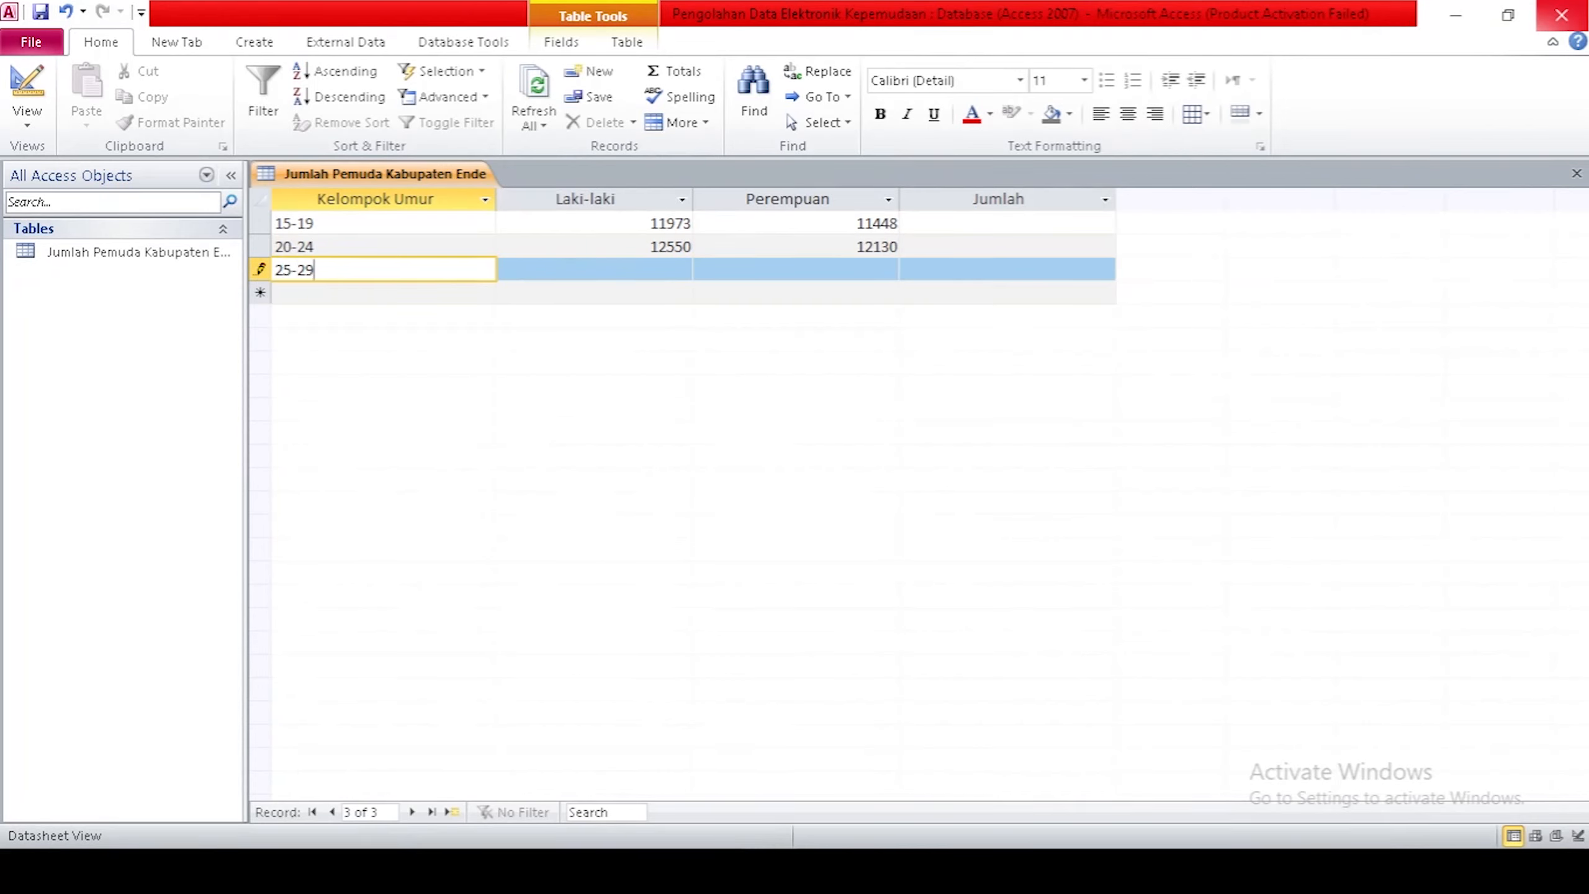
pyautogui.press('Tab')
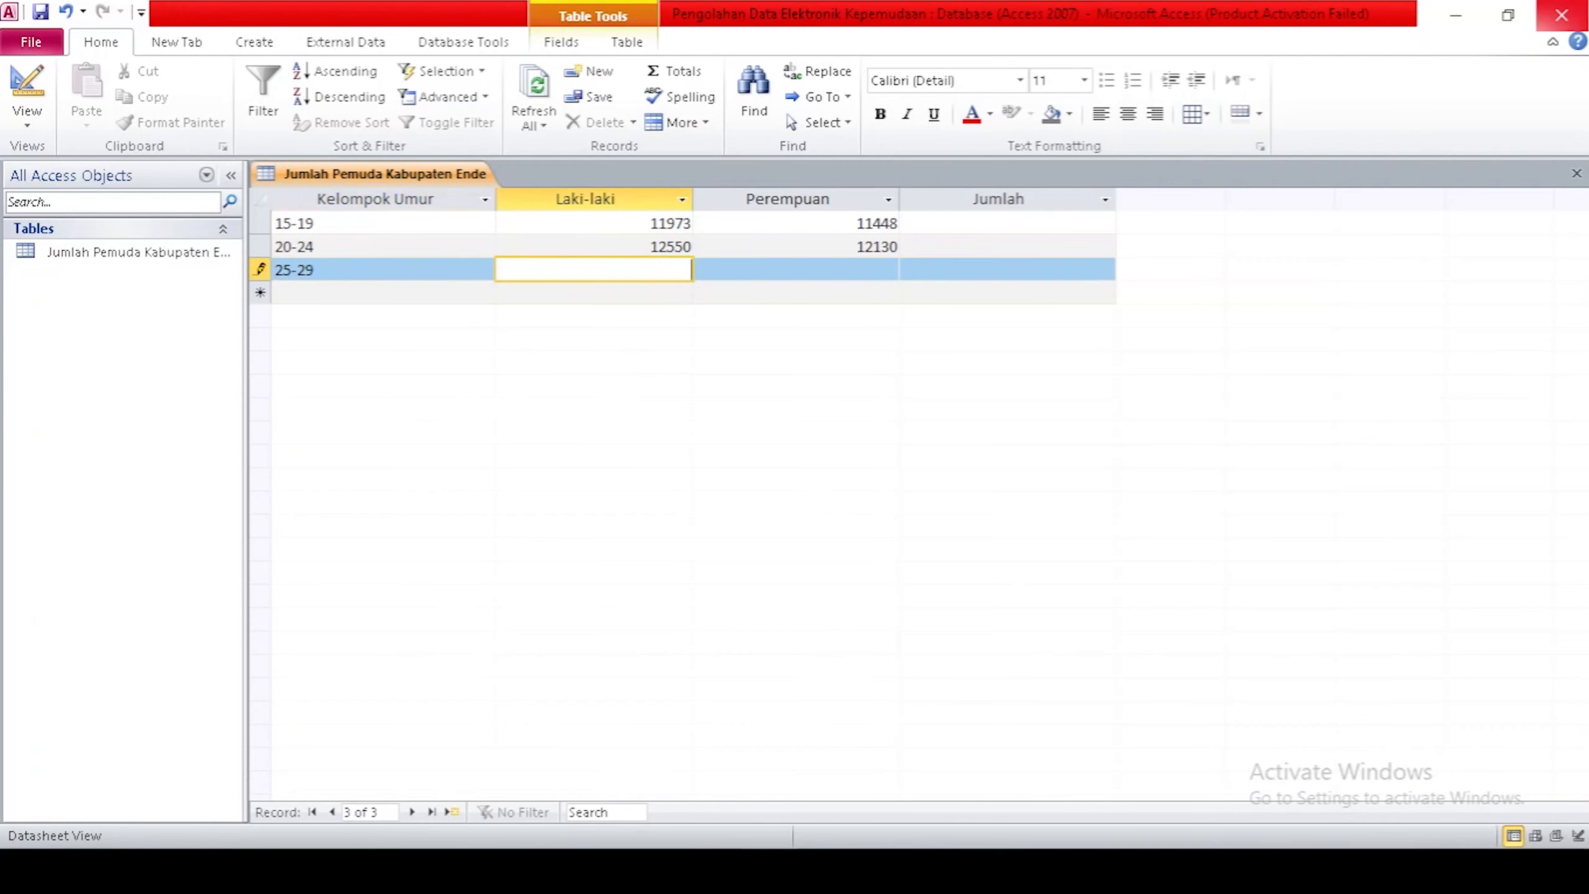
pyautogui.write('11565')
pyautogui.press('Tab')
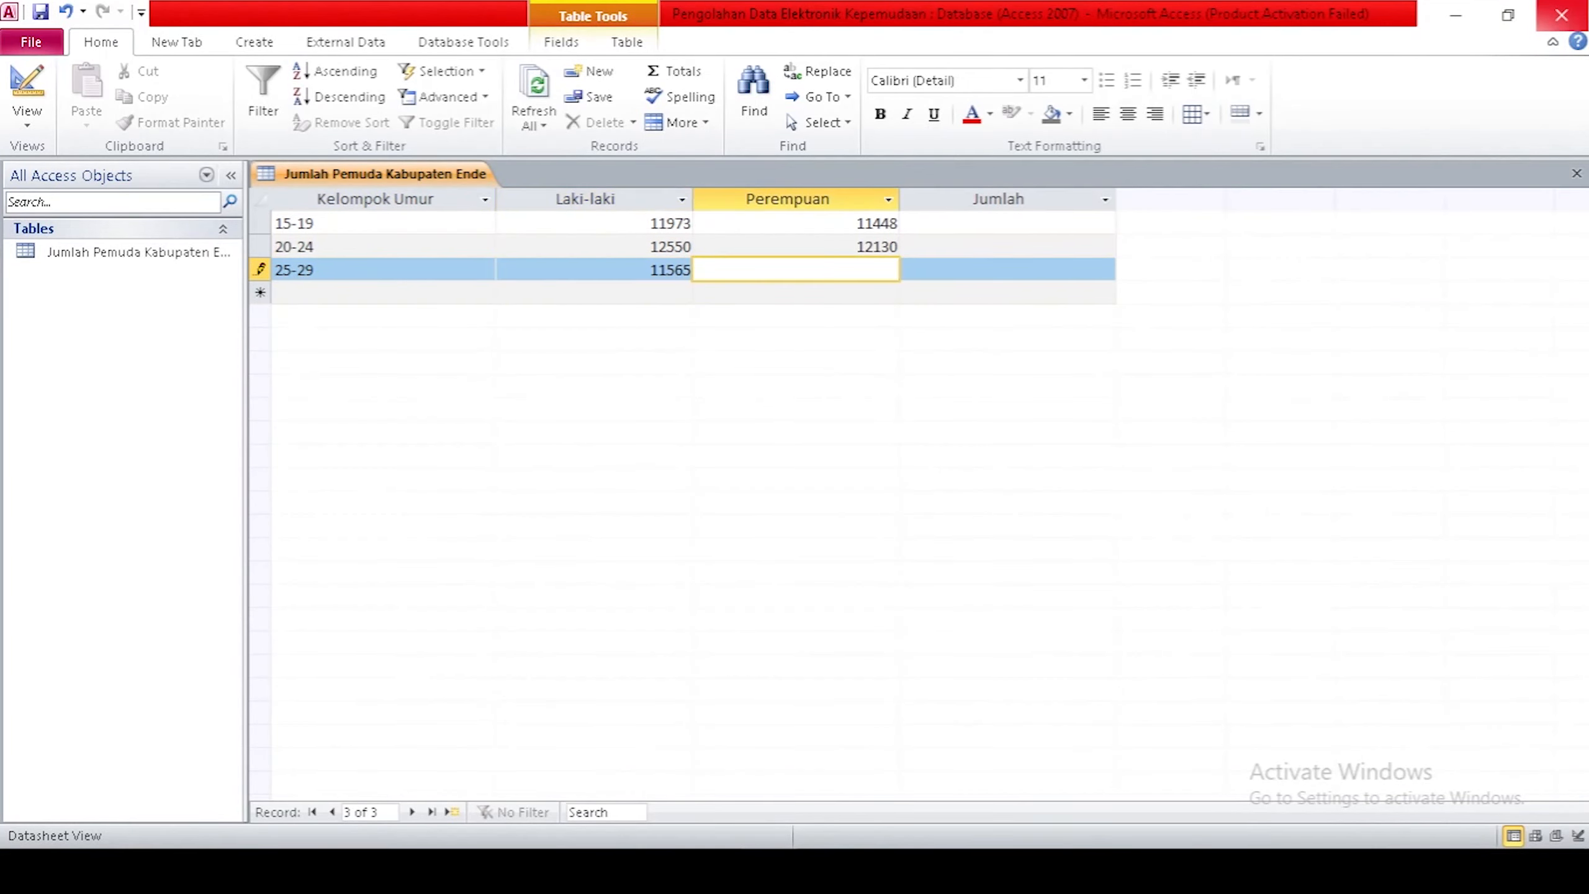
pyautogui.write('11253')
pyautogui.press('Tab')
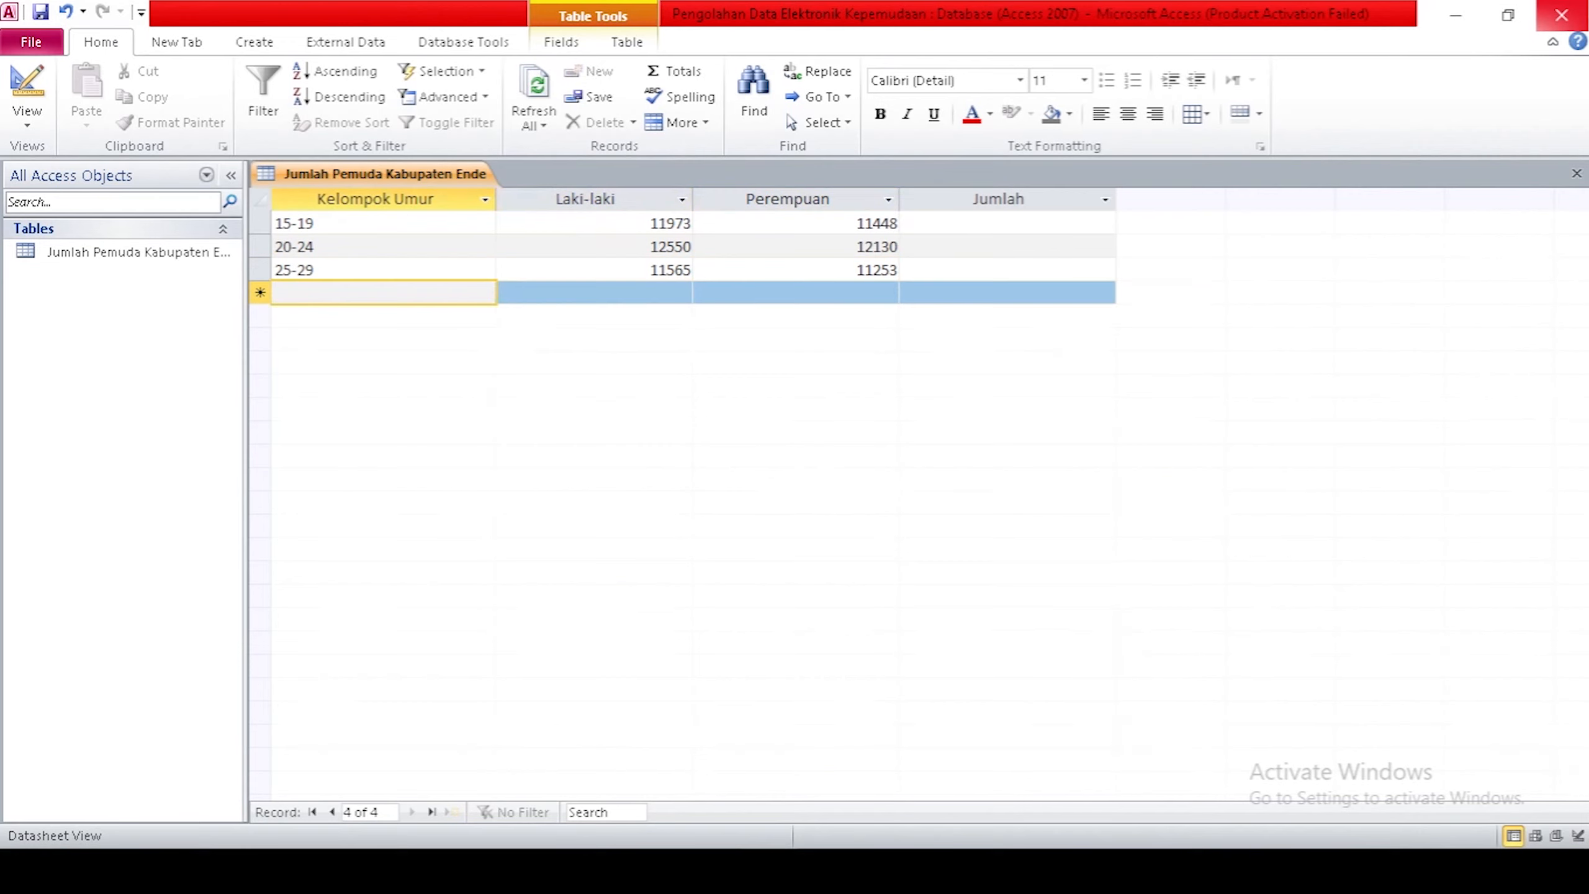
pyautogui.write('30-34')
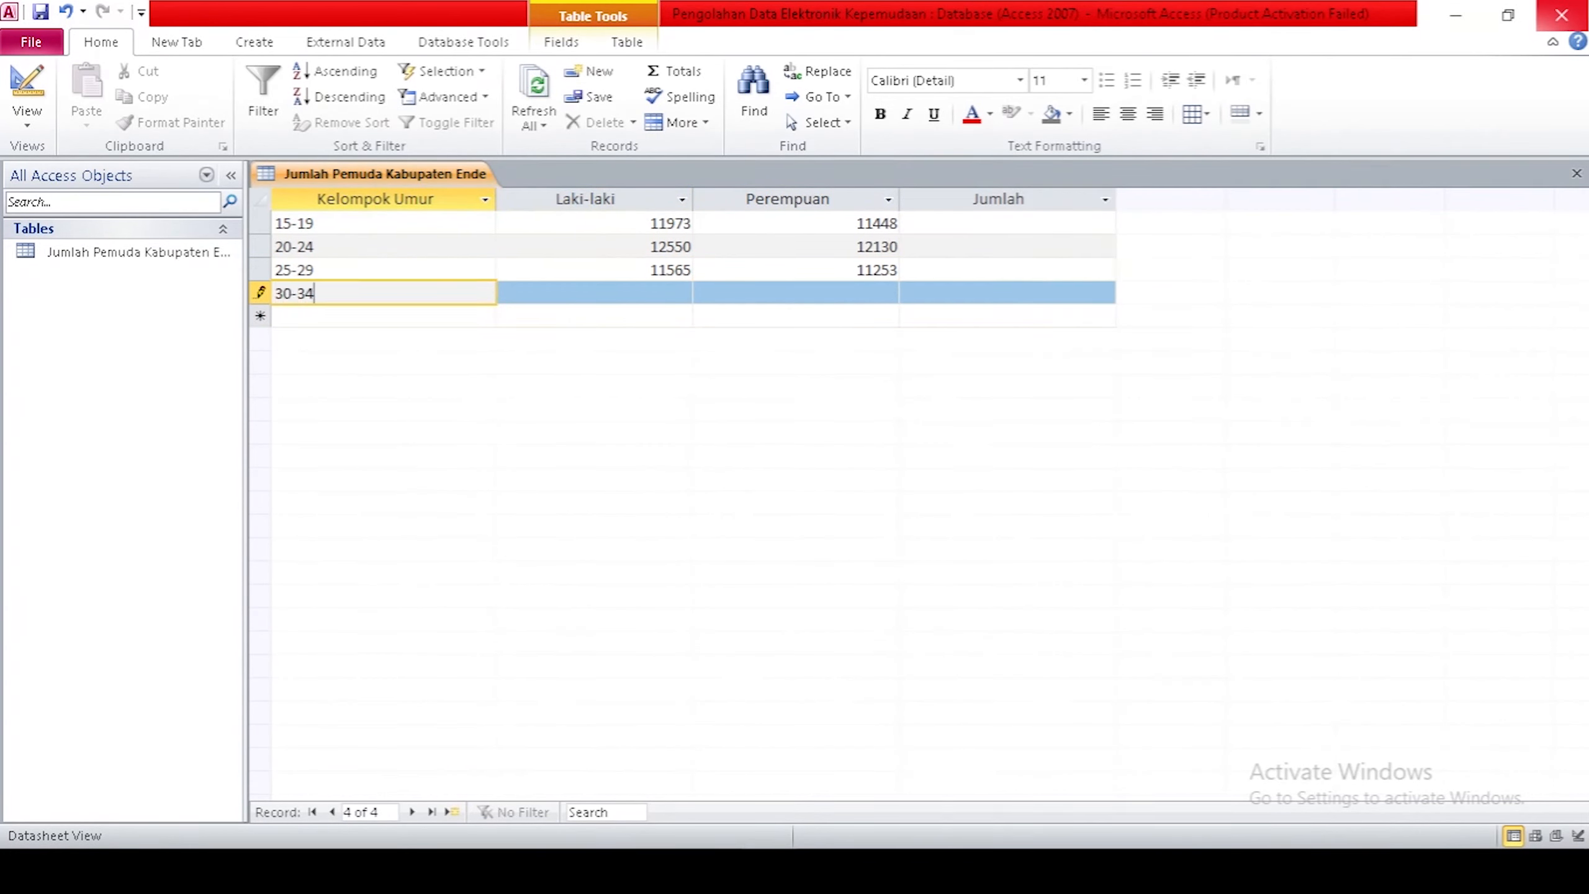
pyautogui.press('Tab')
pyautogui.write('10331')
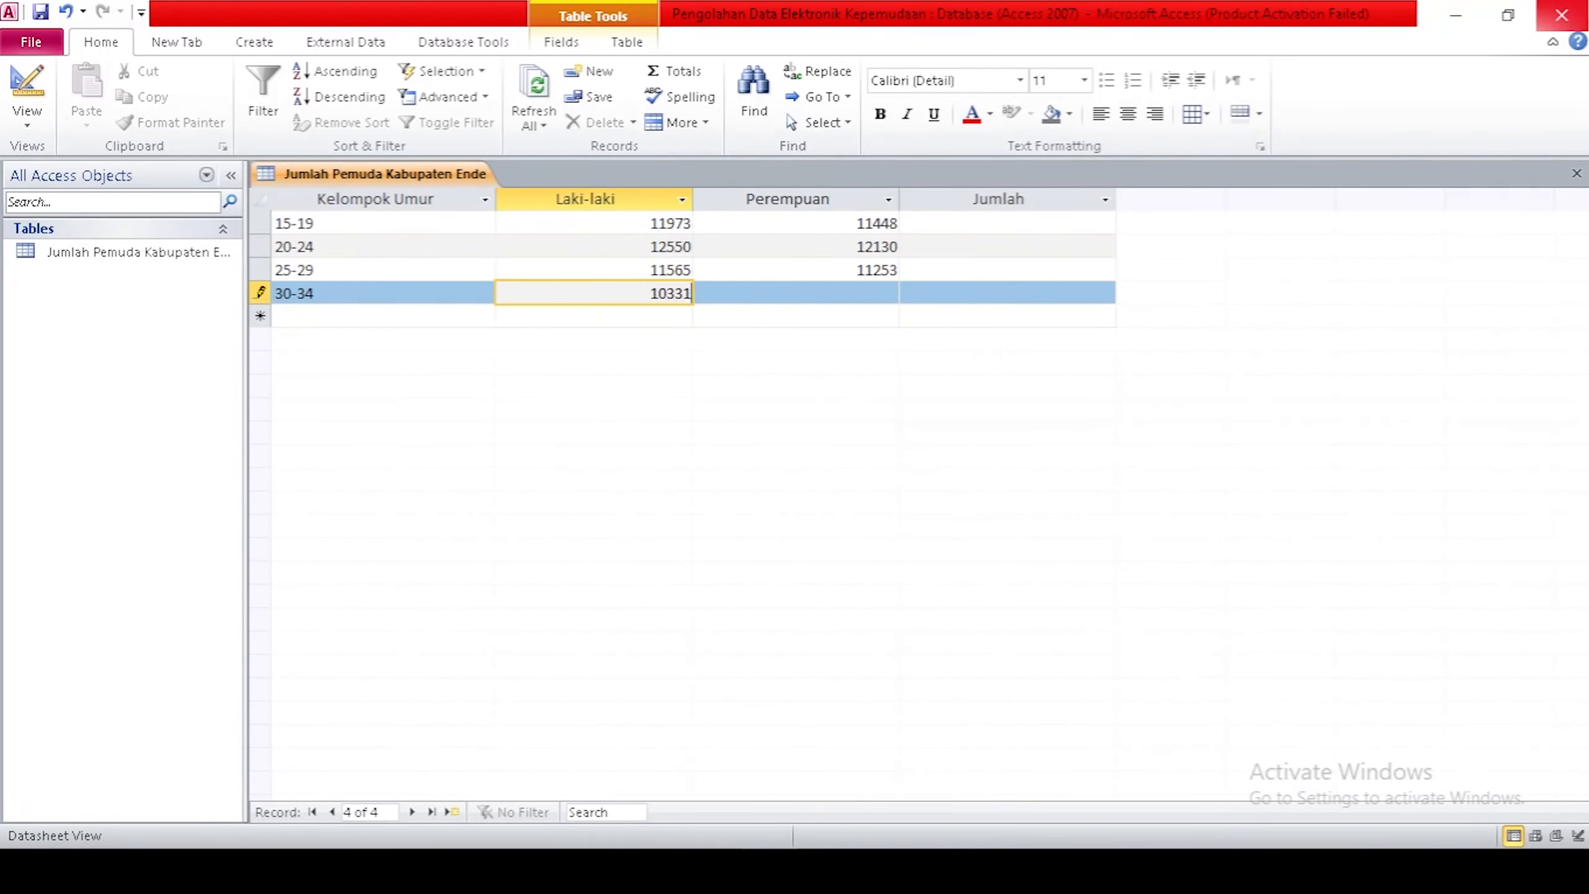
pyautogui.press('Tab')
pyautogui.write('10392')
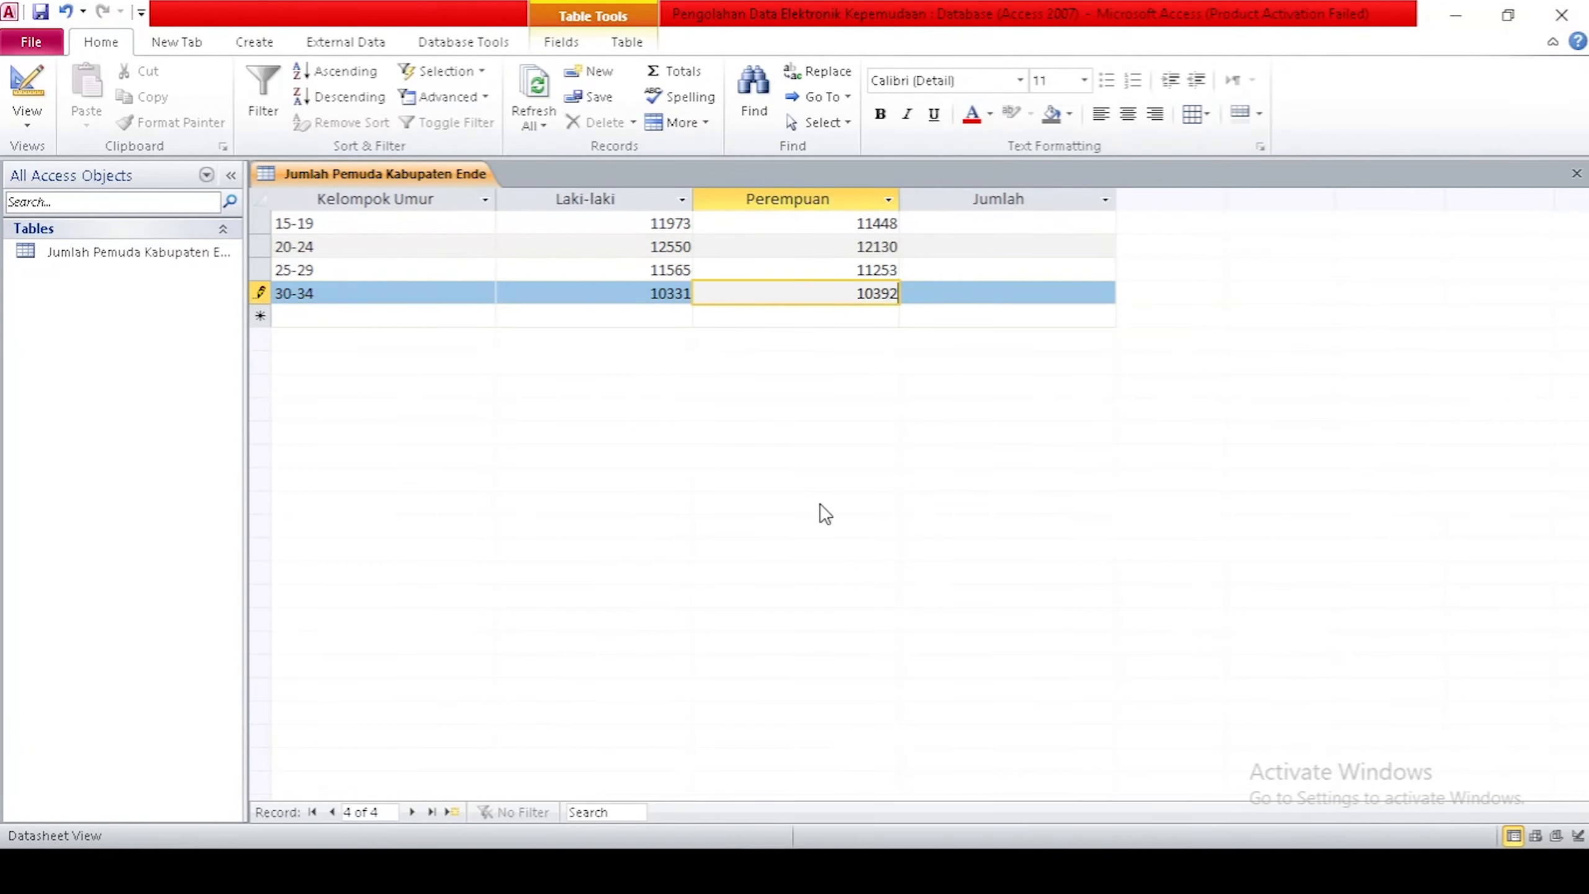
pyautogui.rightClick(415, 171)
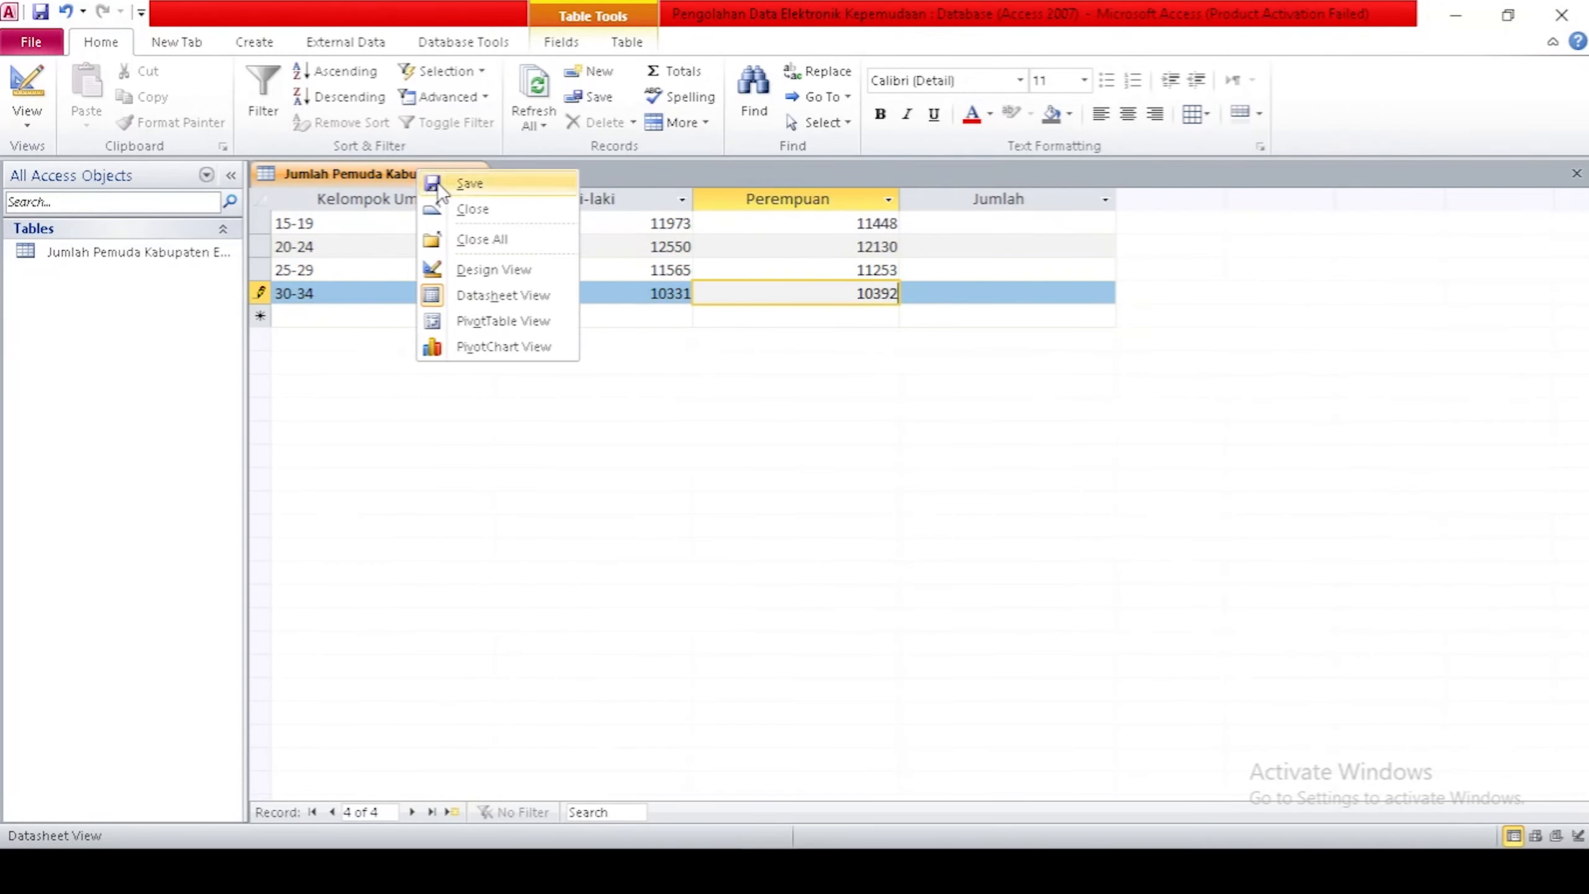
pyautogui.click(438, 182)
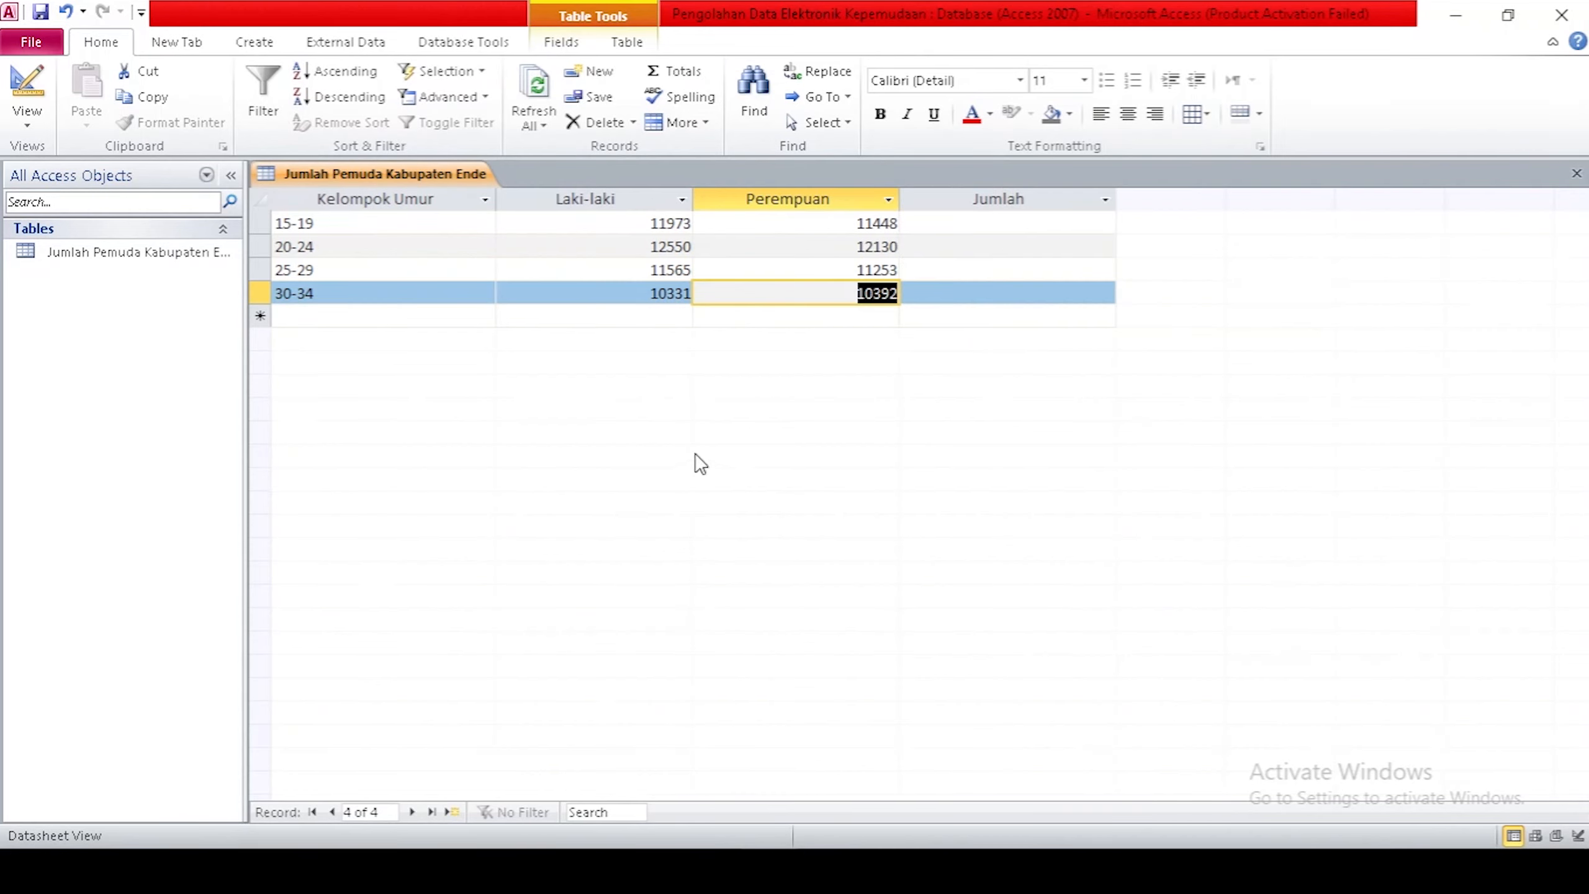
# Close the Jumlah Pemuda Kabupaten Ende datasheet and select that table in the Navigation Pane.
pyautogui.click(250, 53)
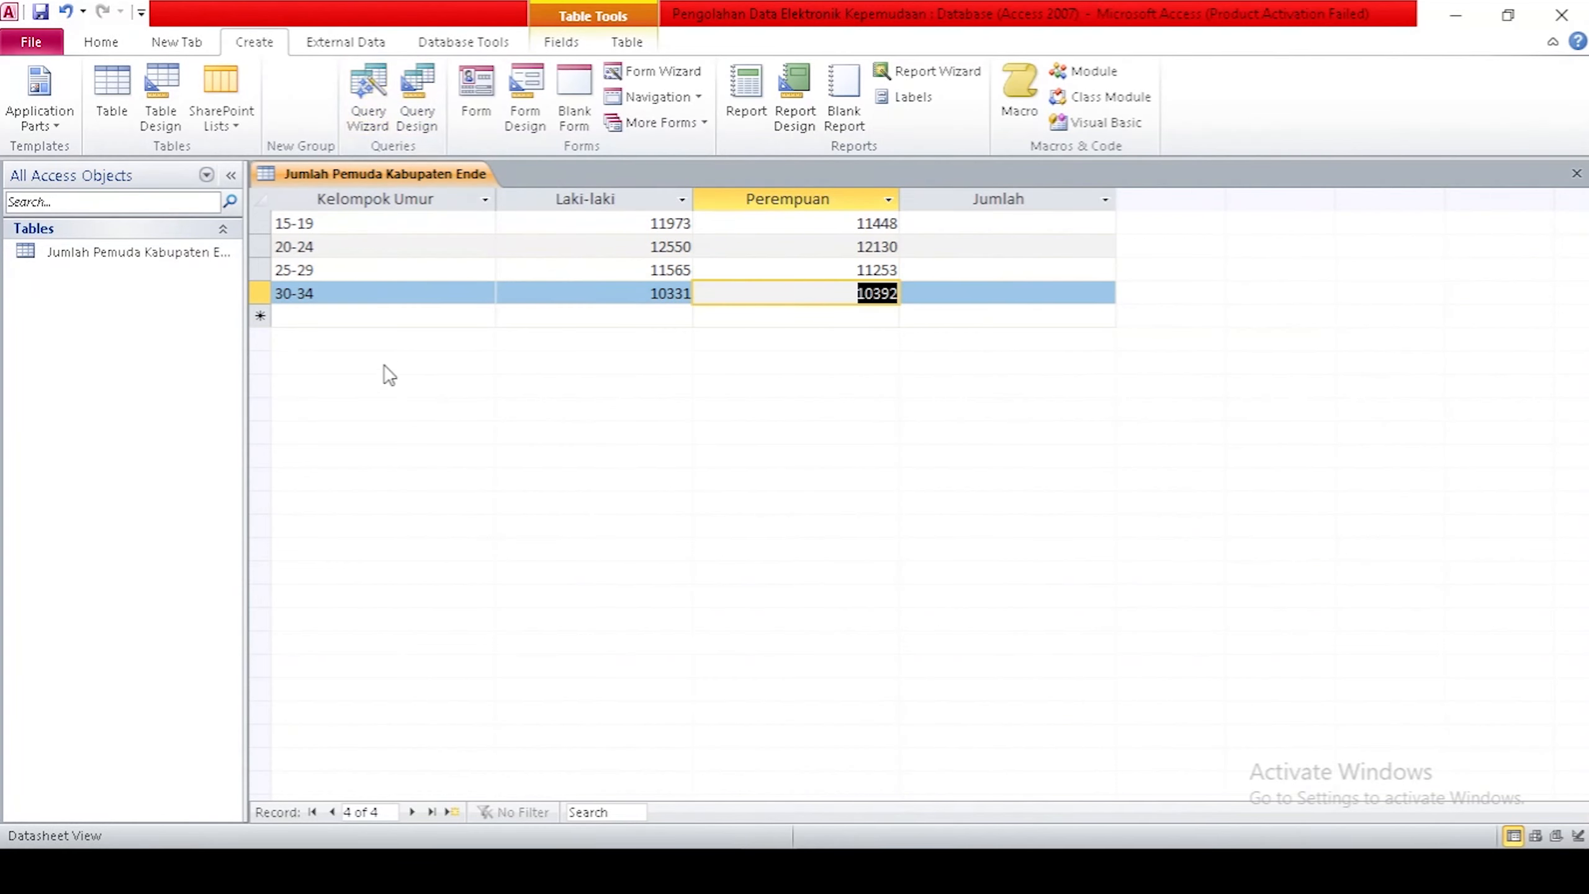
pyautogui.rightClick(358, 175)
pyautogui.click(410, 218)
pyautogui.click(139, 252)
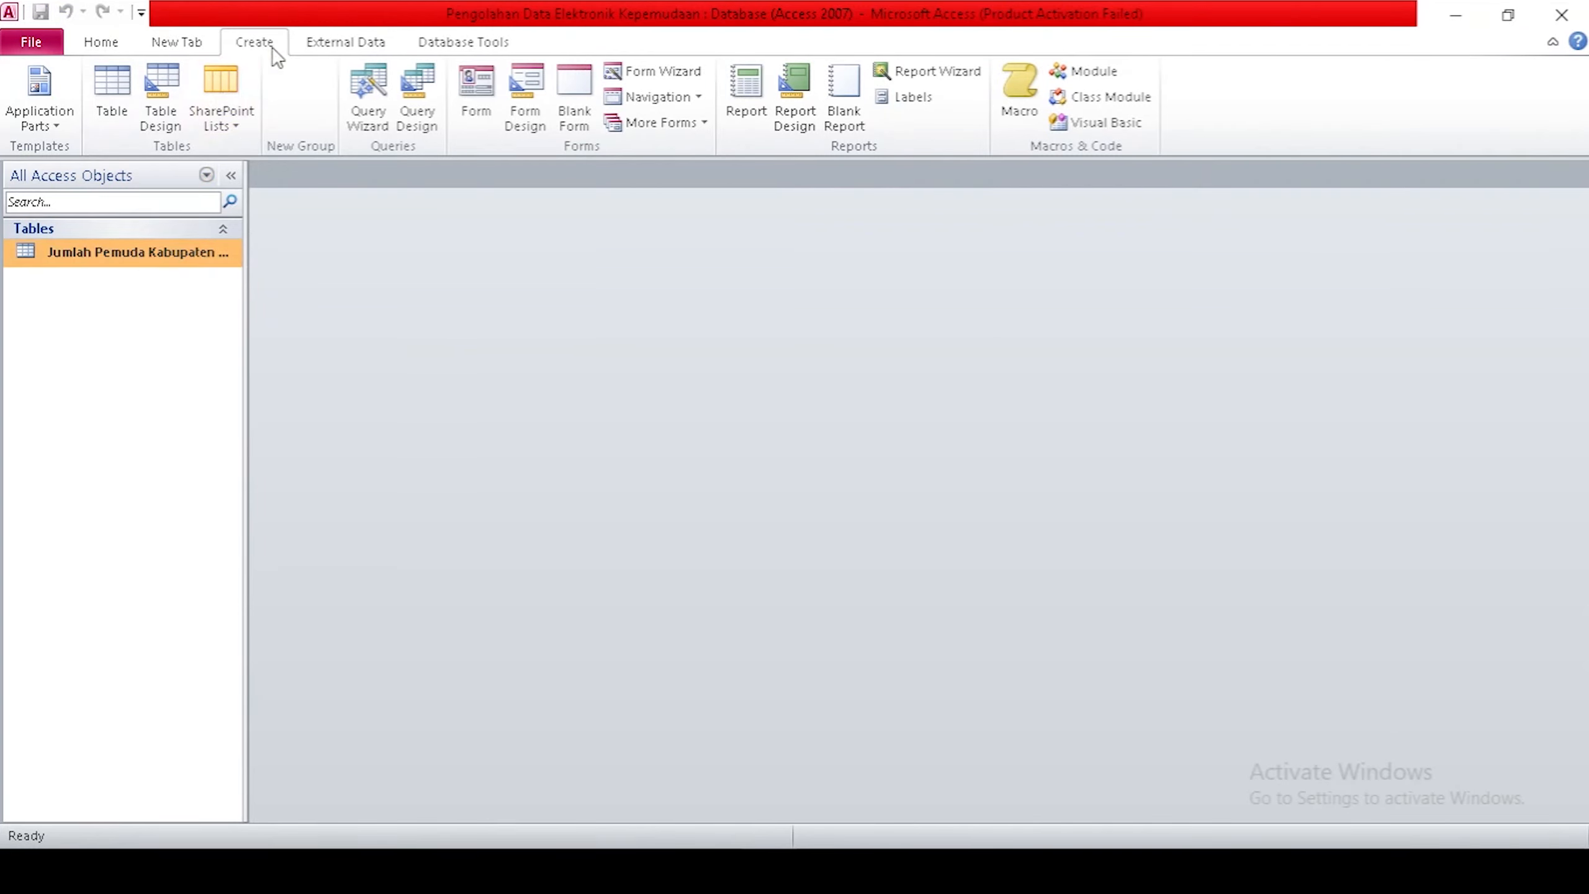
# Start a new design-view query on the Jumlah Pemuda Kabupaten Ende table.
pyautogui.click(408, 118)
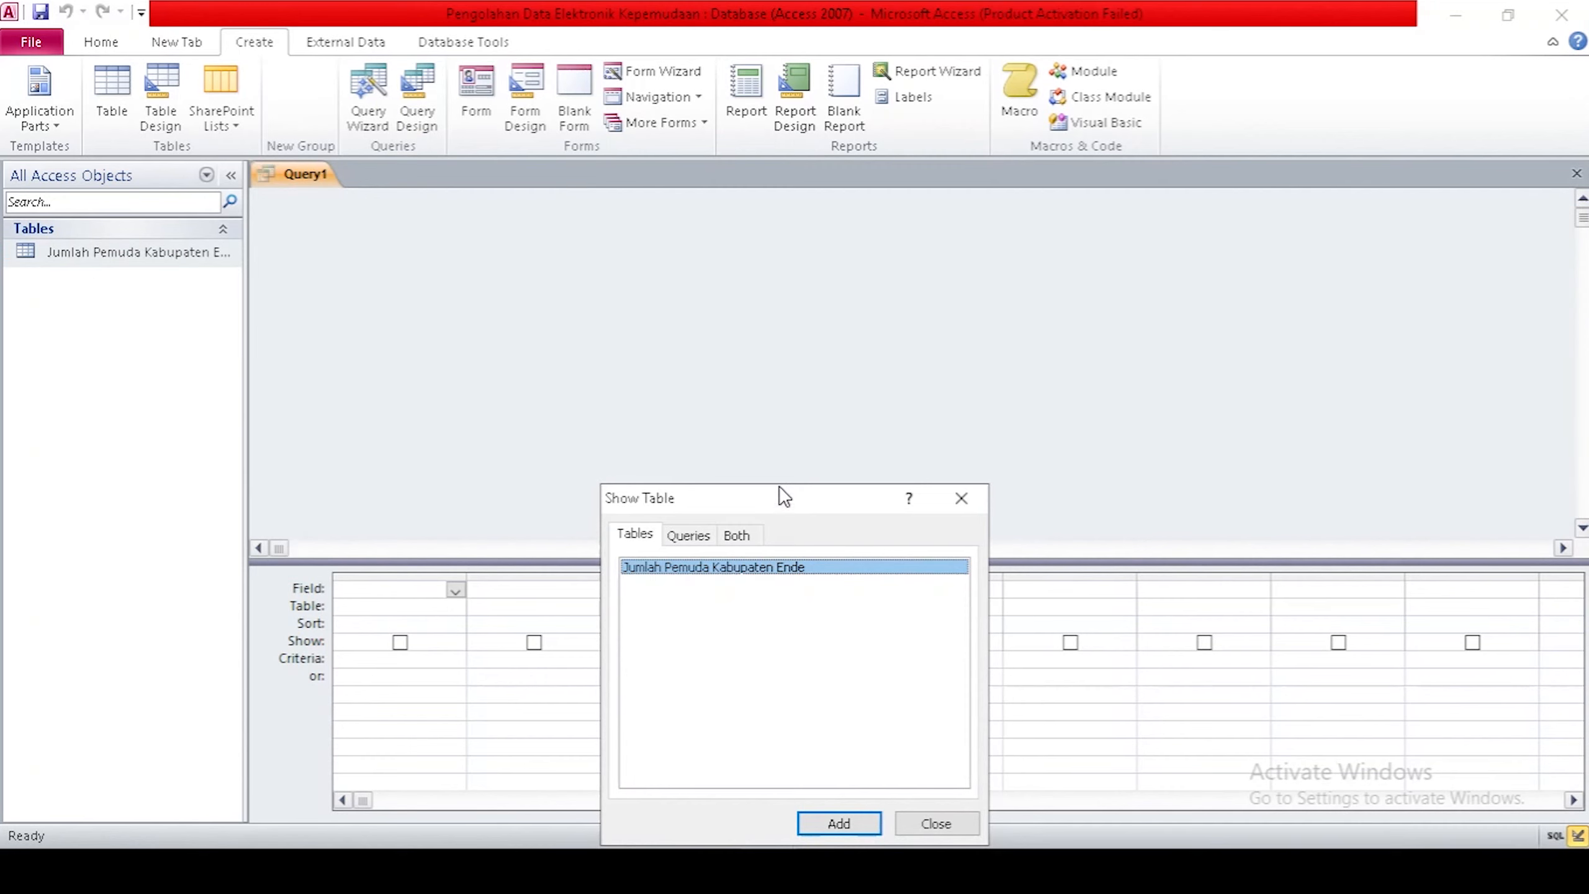
pyautogui.moveTo(780, 496); pyautogui.dragTo(790, 266)
pyautogui.doubleClick(772, 333)
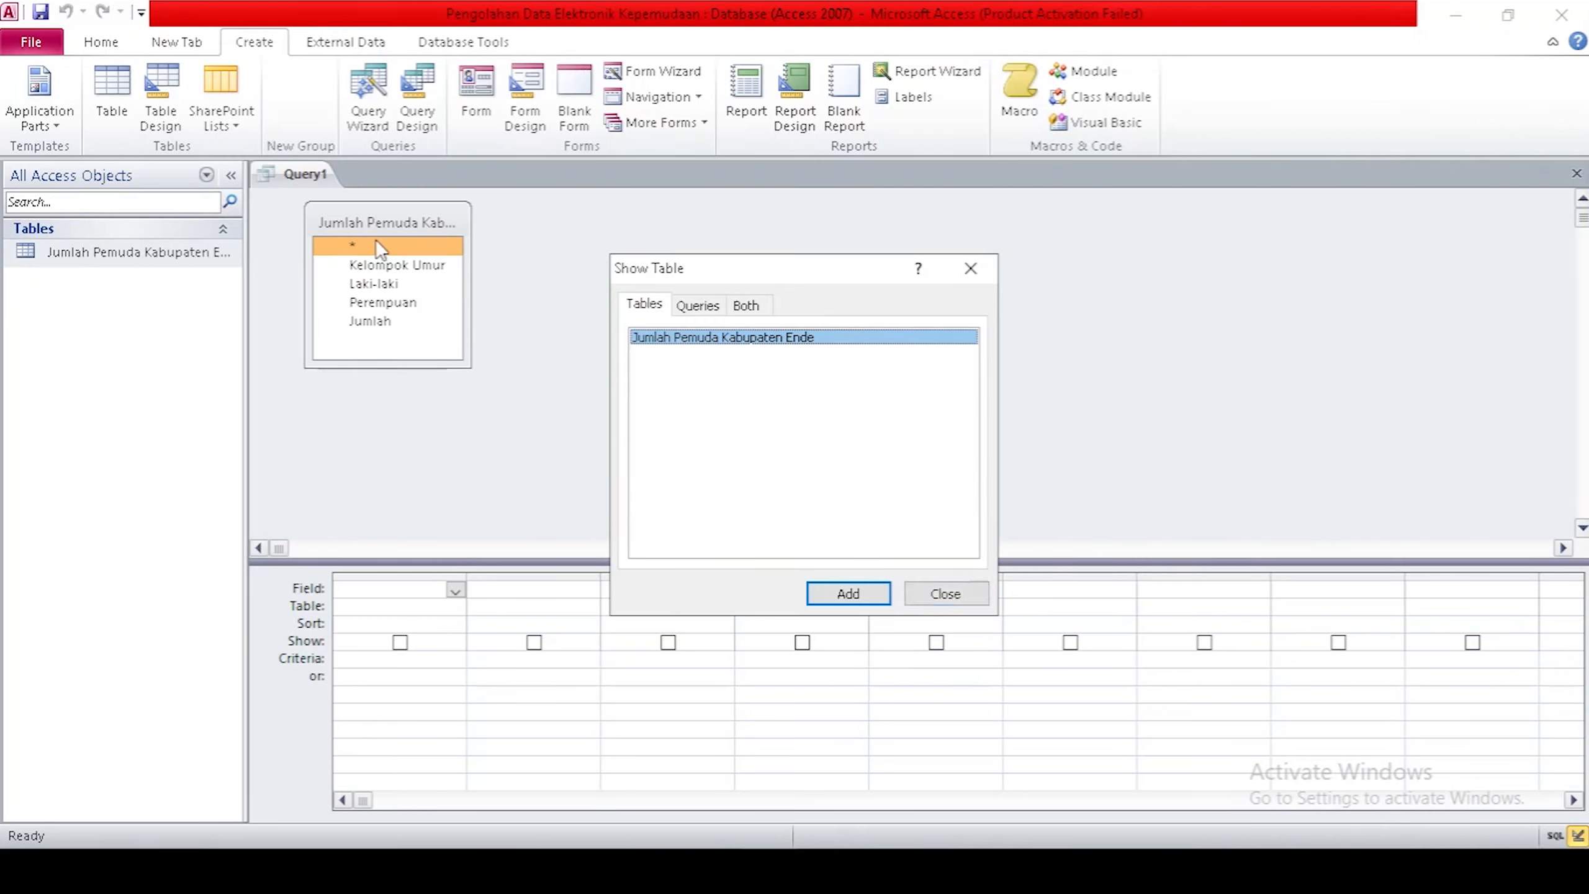
pyautogui.click(971, 269)
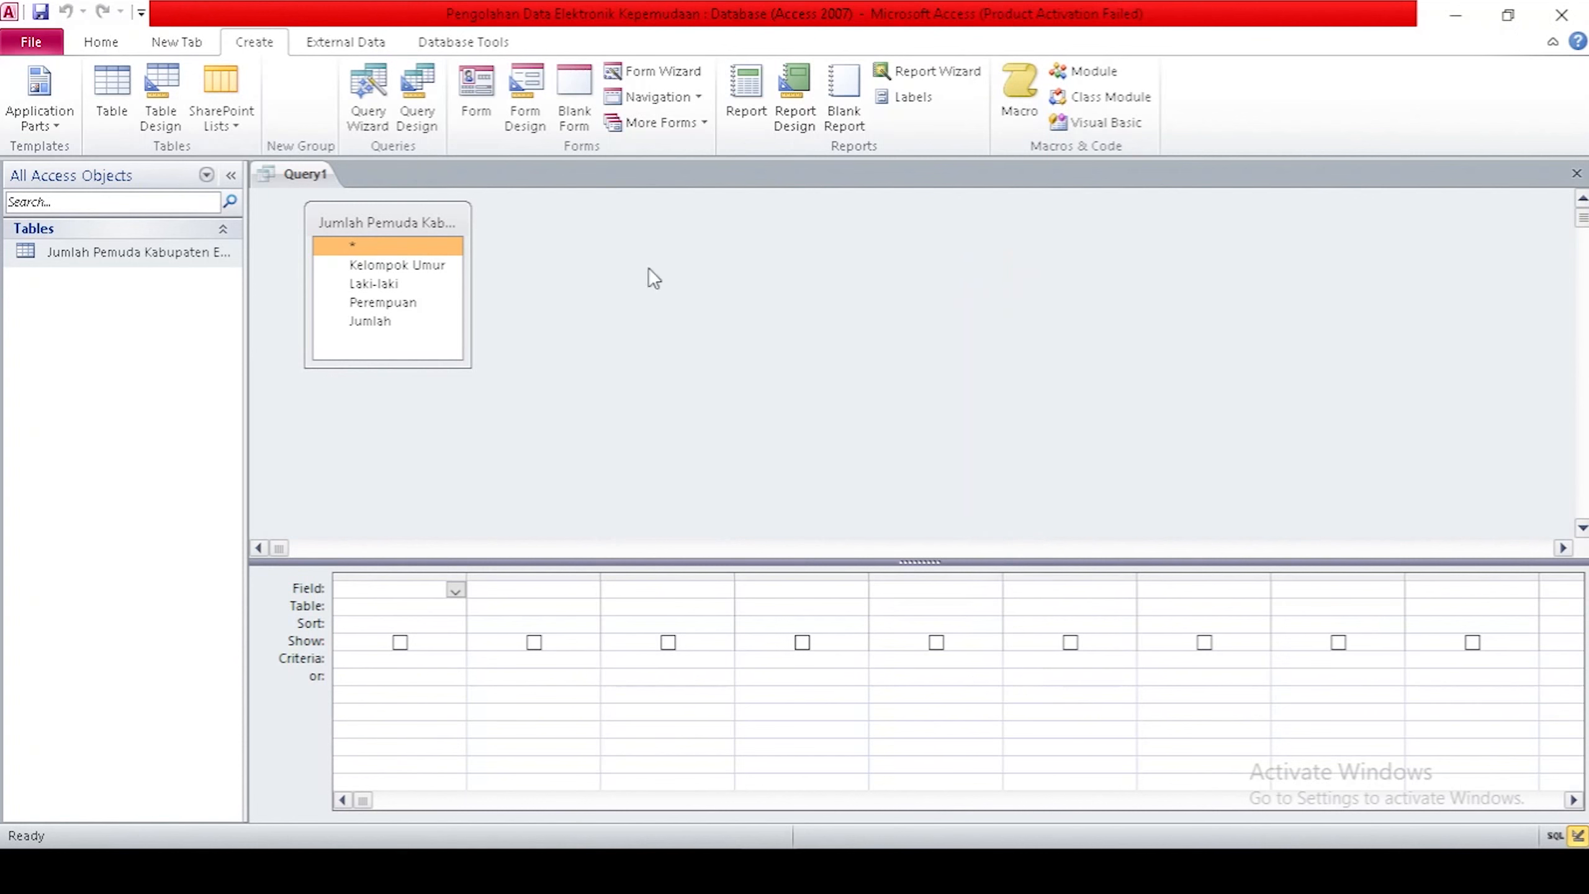
# Add Kelompok Umur, Laki-laki, Perempuan and Jumlah to the grid, then clear column four.
pyautogui.doubleClick(362, 269)
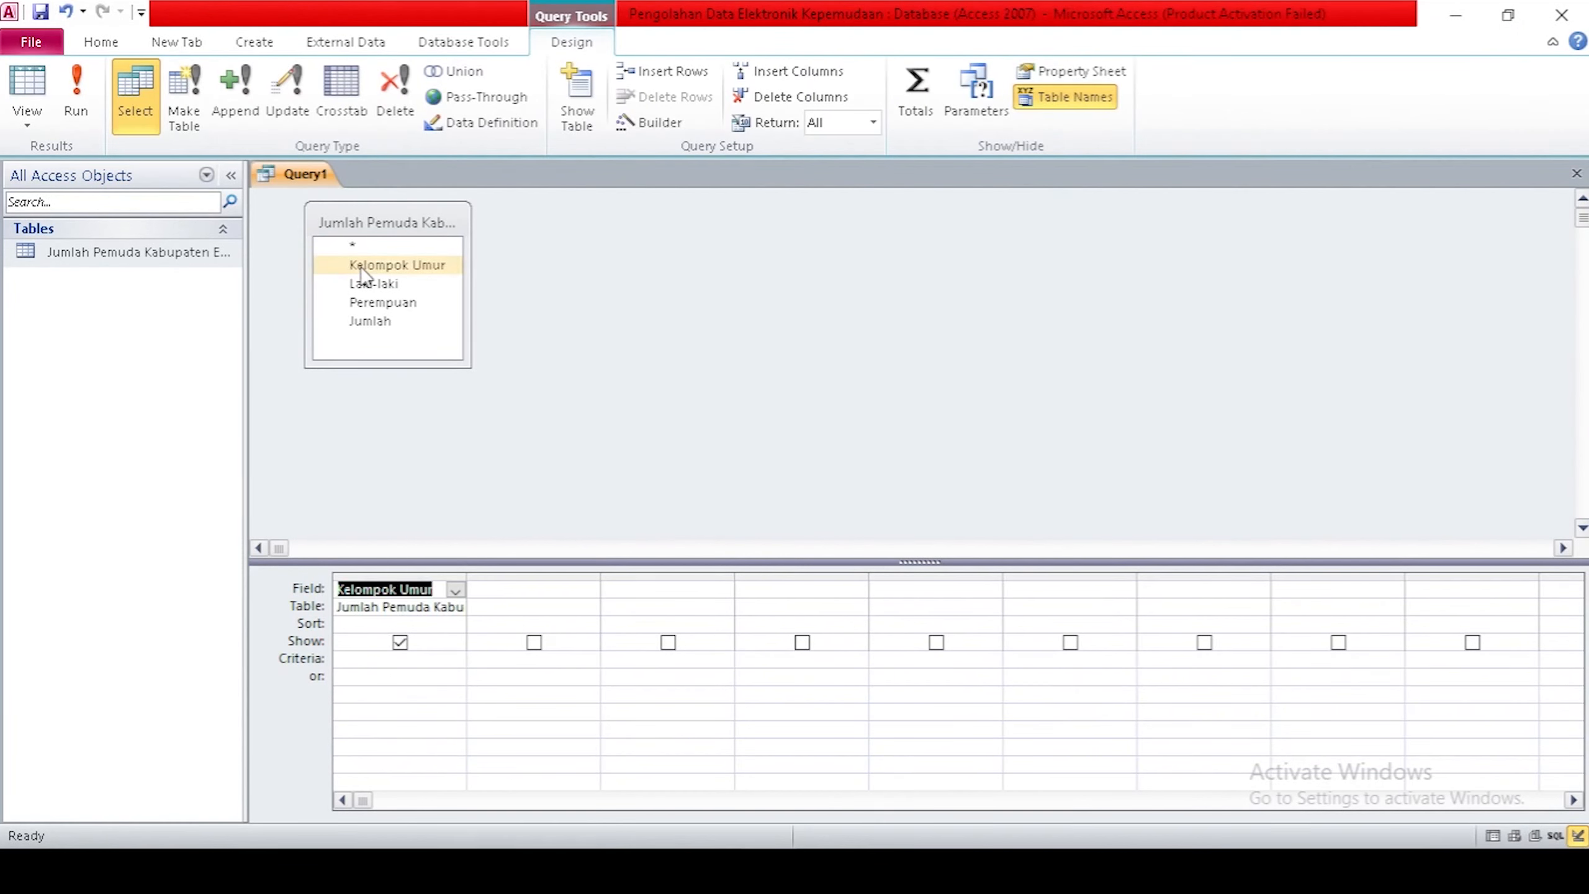
pyautogui.doubleClick(372, 283)
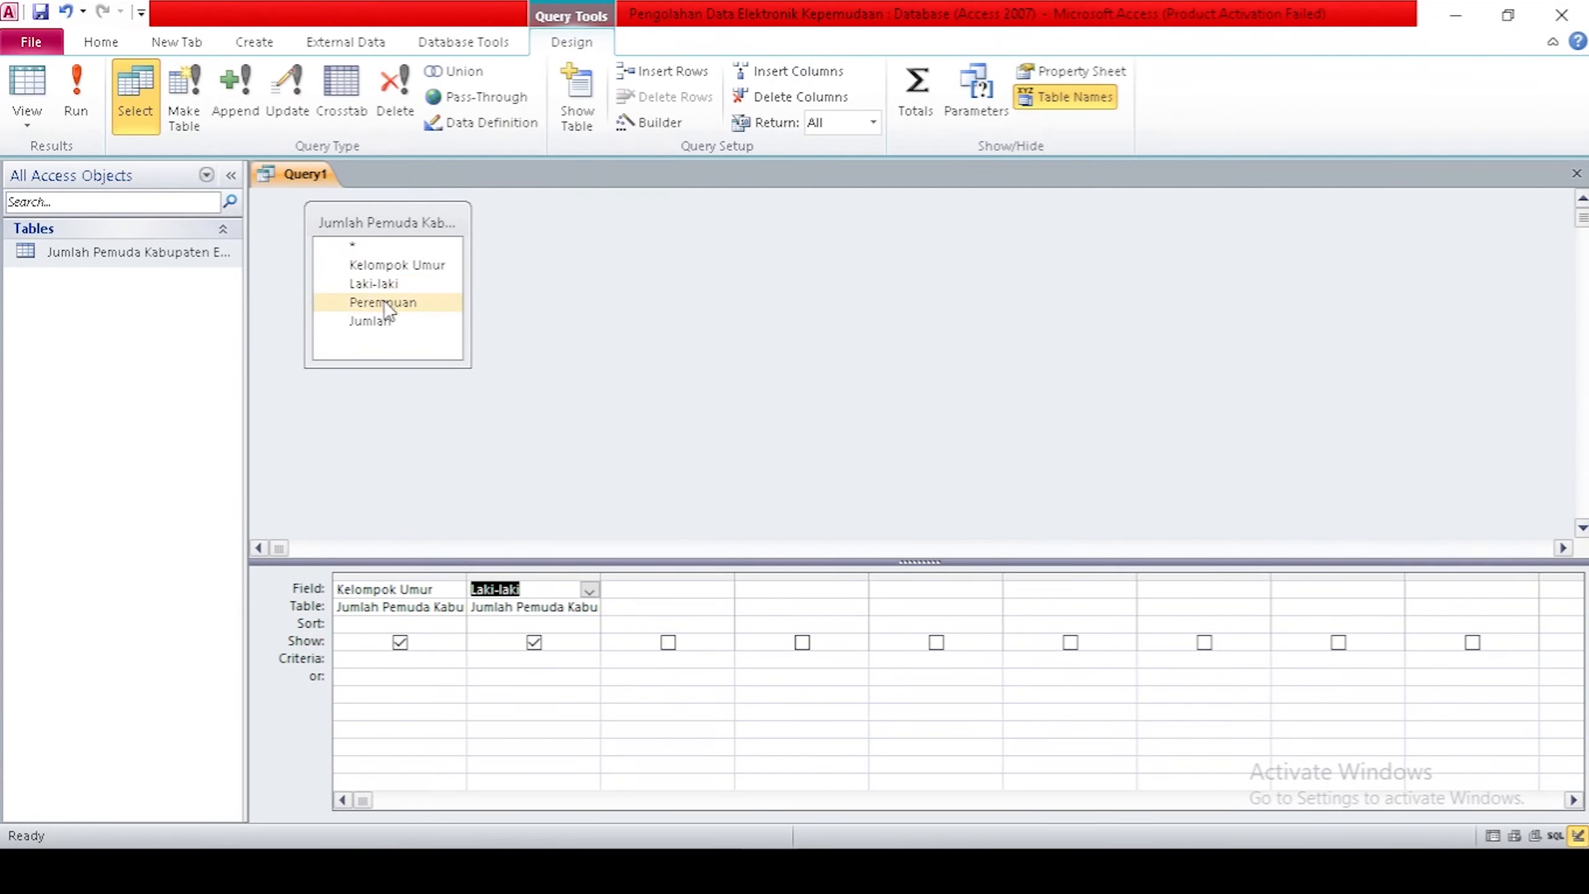
pyautogui.doubleClick(385, 302)
pyautogui.doubleClick(370, 320)
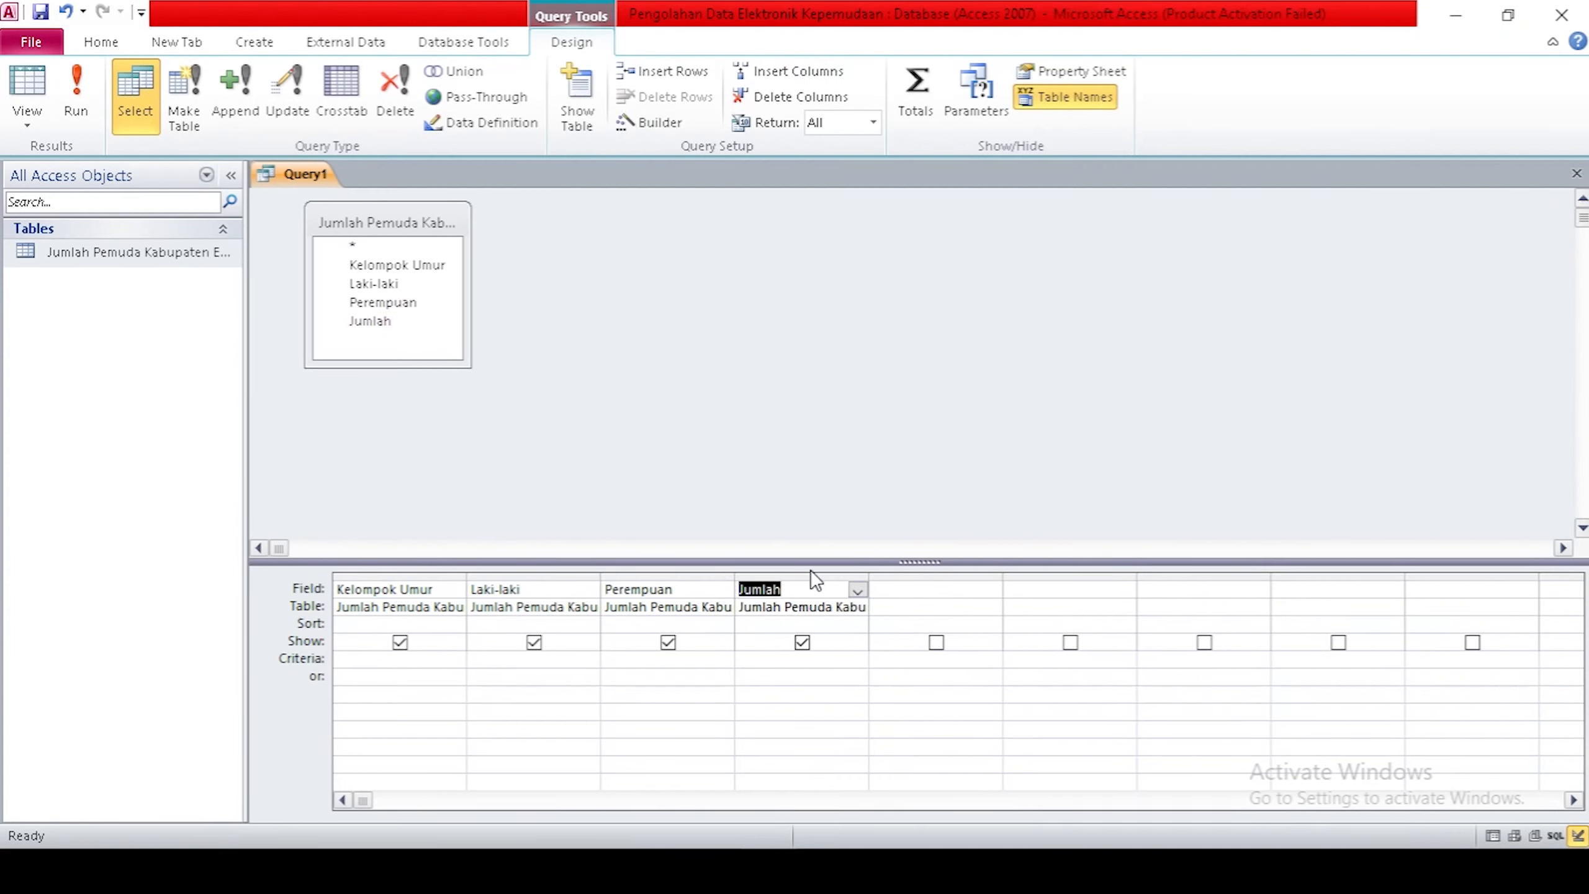
pyautogui.click(816, 589)
pyautogui.doubleClick(802, 590)
pyautogui.press('BackSpace')
# Use the Expression Builder to set column four to Laki-laki + Perempuan.
pyautogui.rightClick(809, 589)
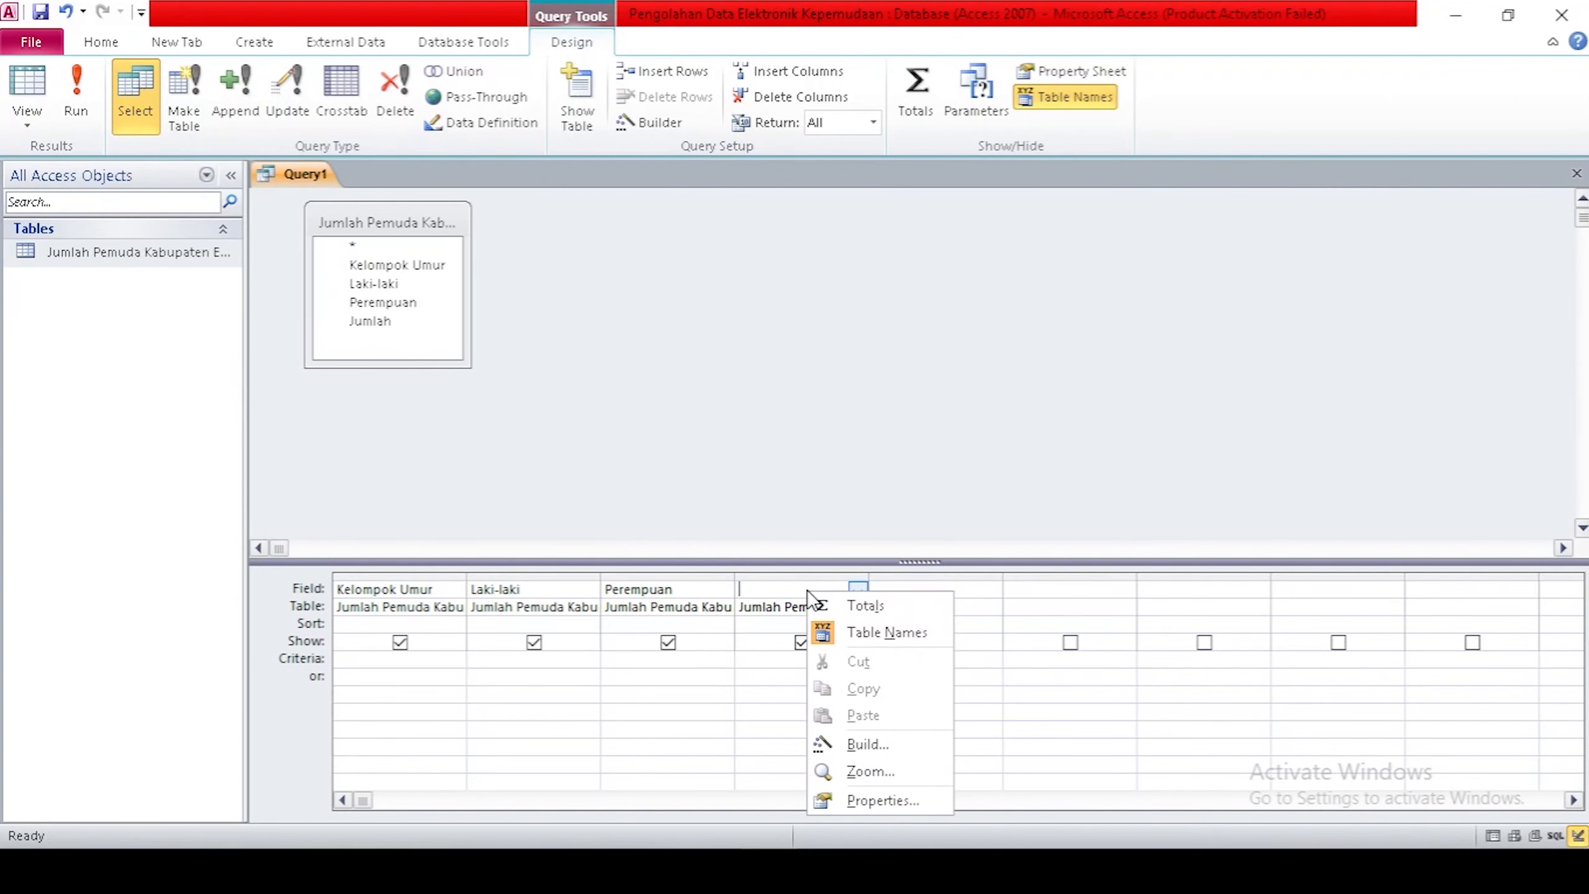
pyautogui.click(889, 741)
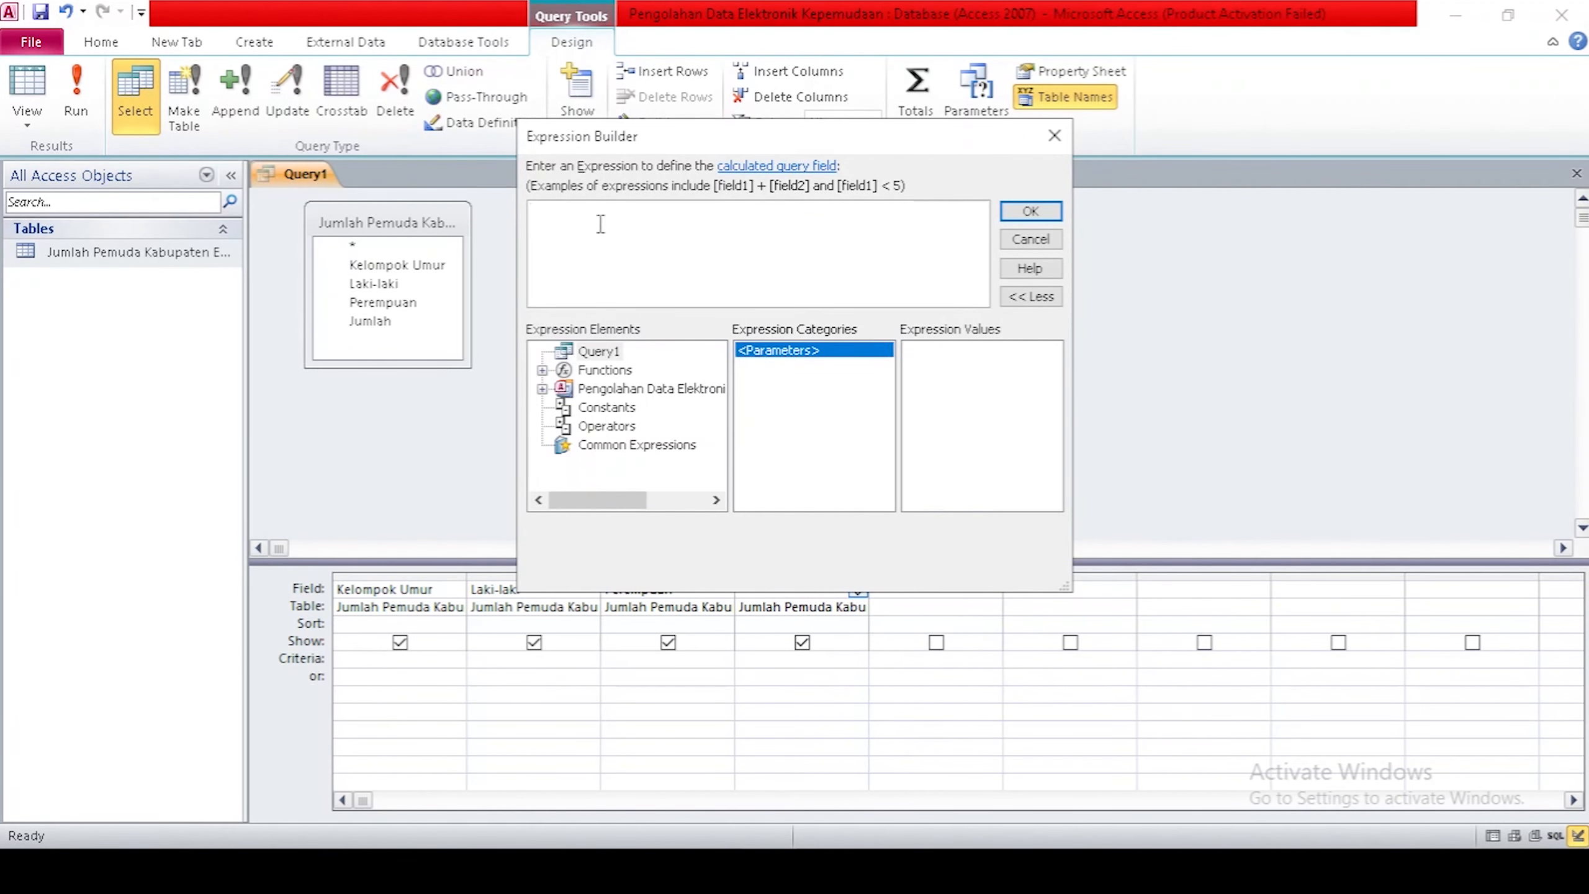
pyautogui.click(542, 389)
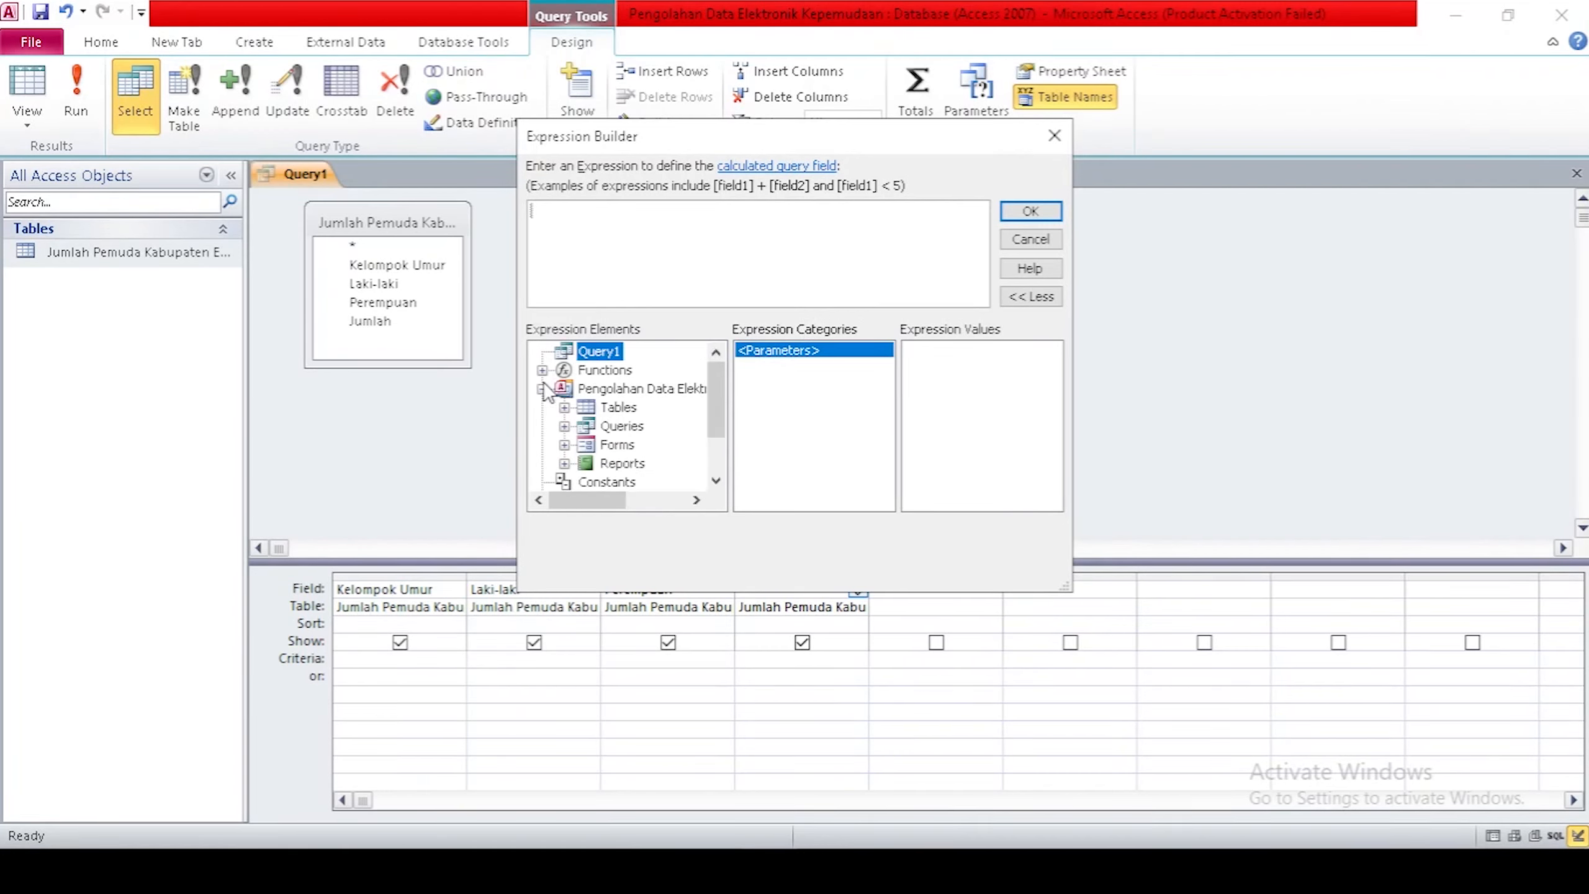
pyautogui.click(564, 407)
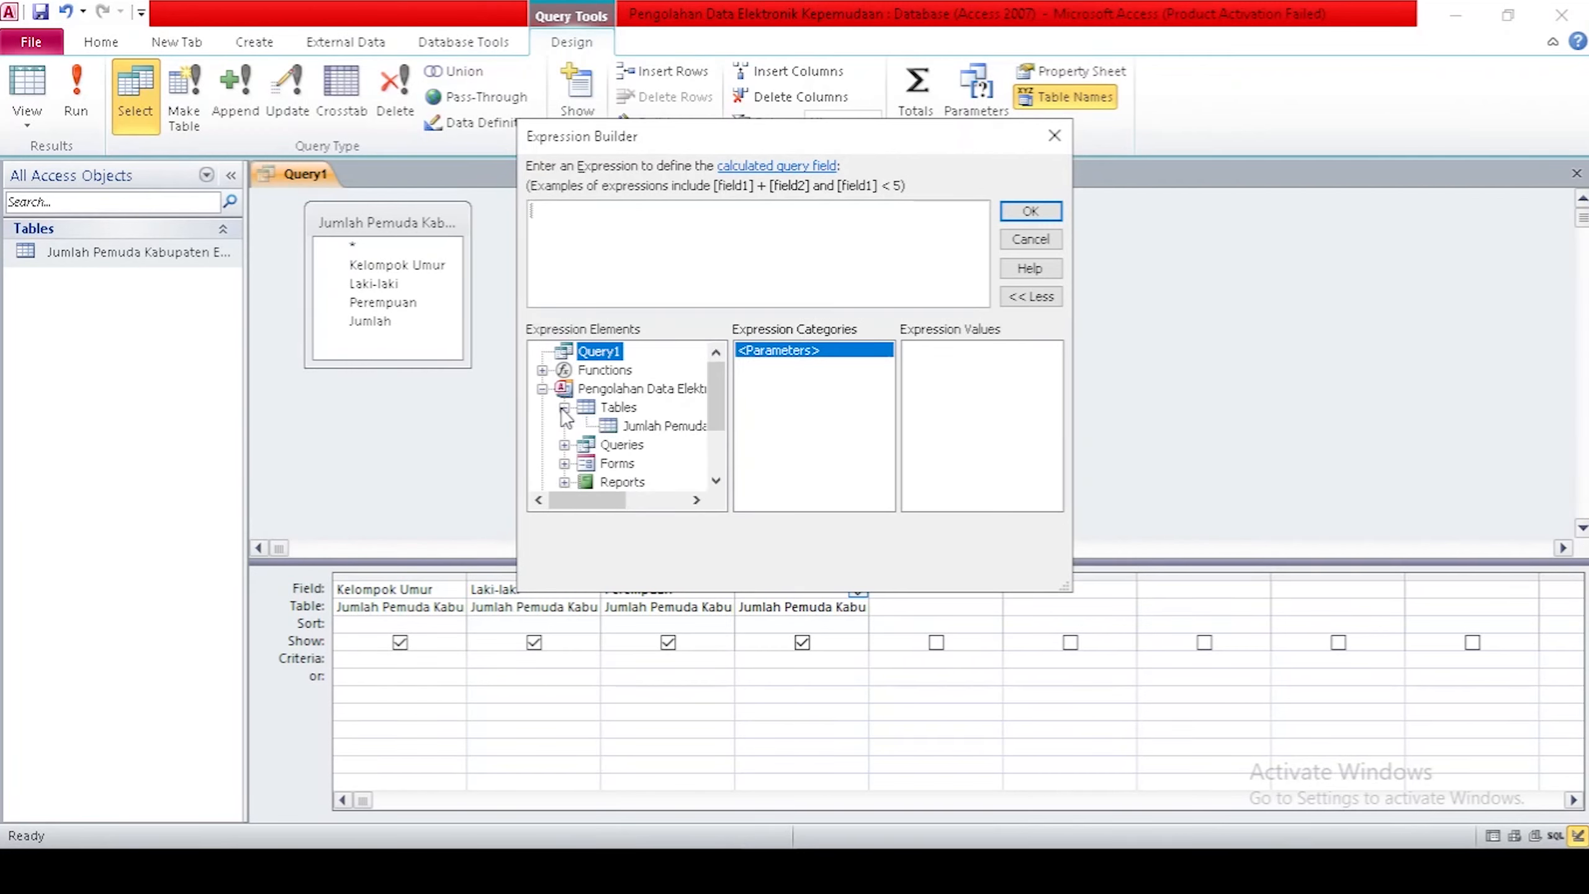
pyautogui.click(673, 427)
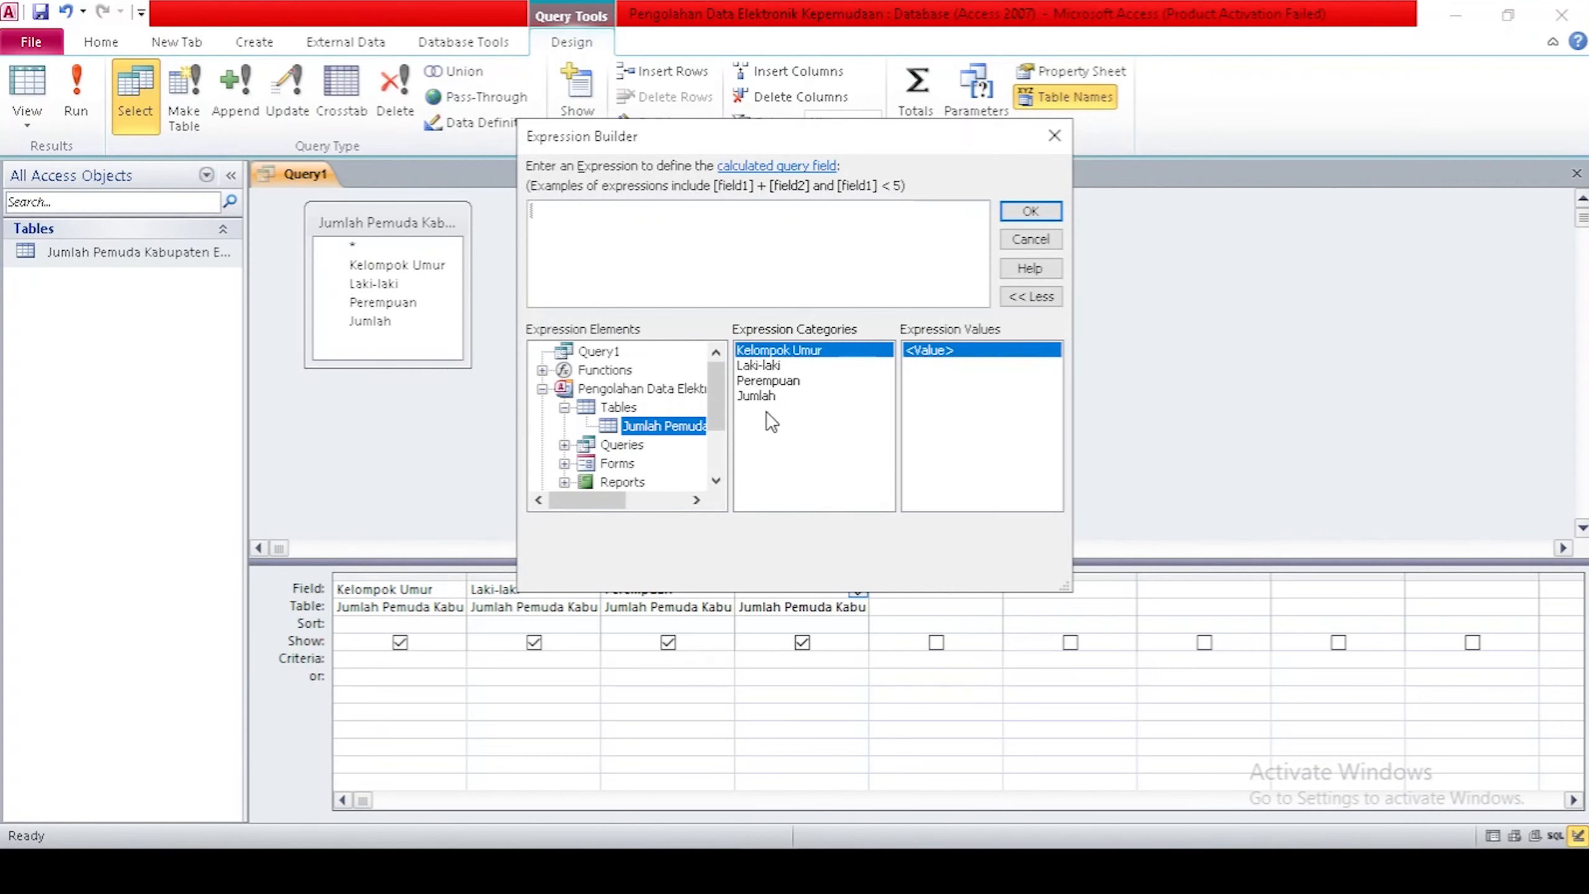
pyautogui.doubleClick(773, 367)
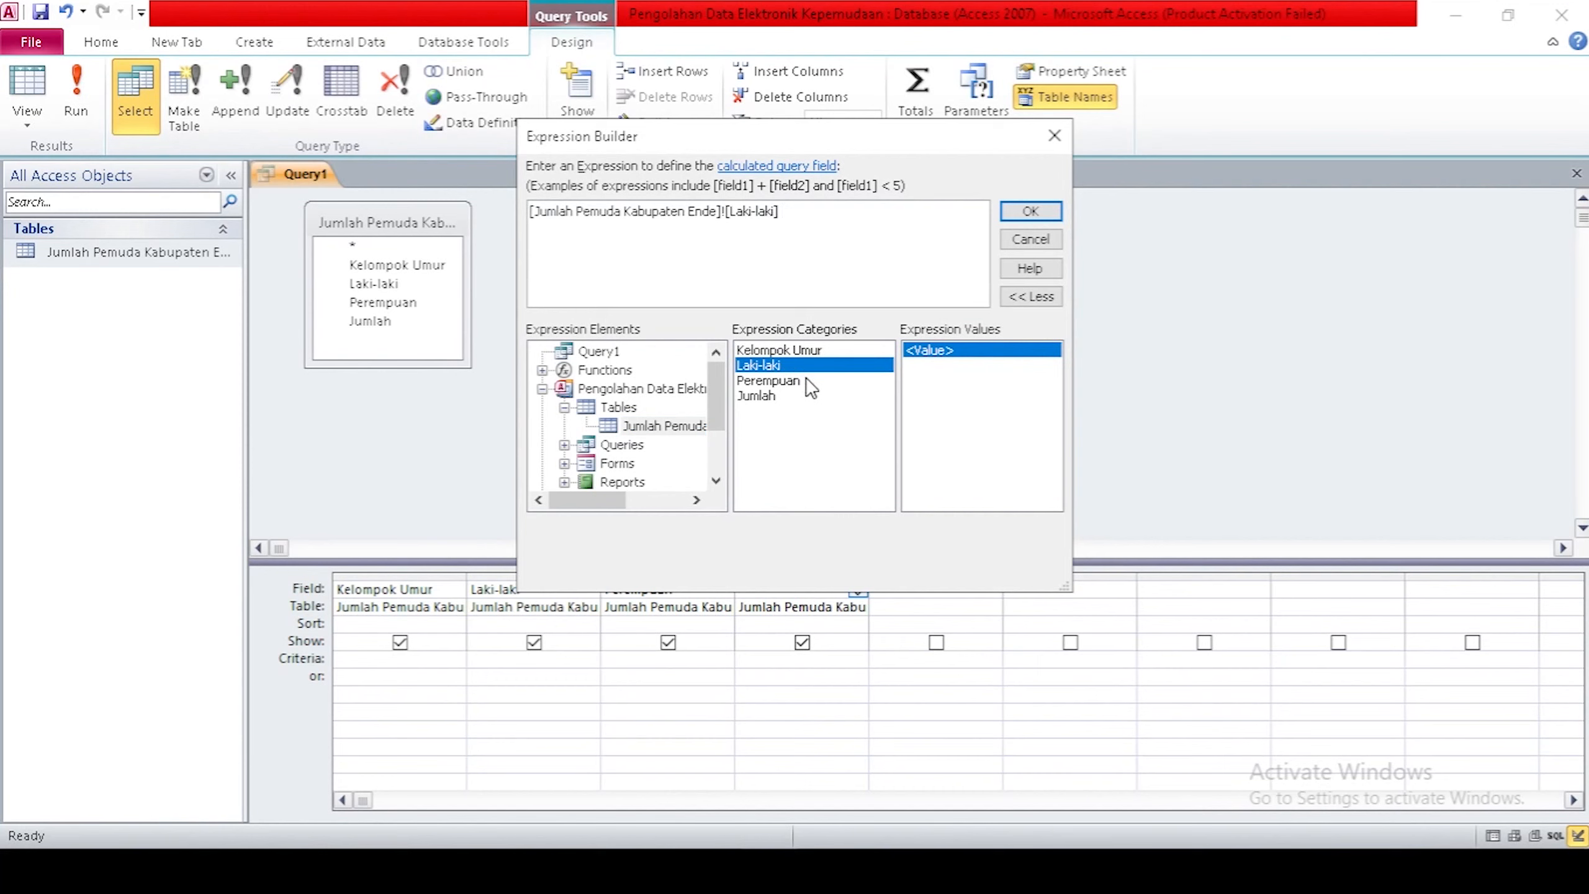
pyautogui.write('+')
pyautogui.doubleClick(792, 383)
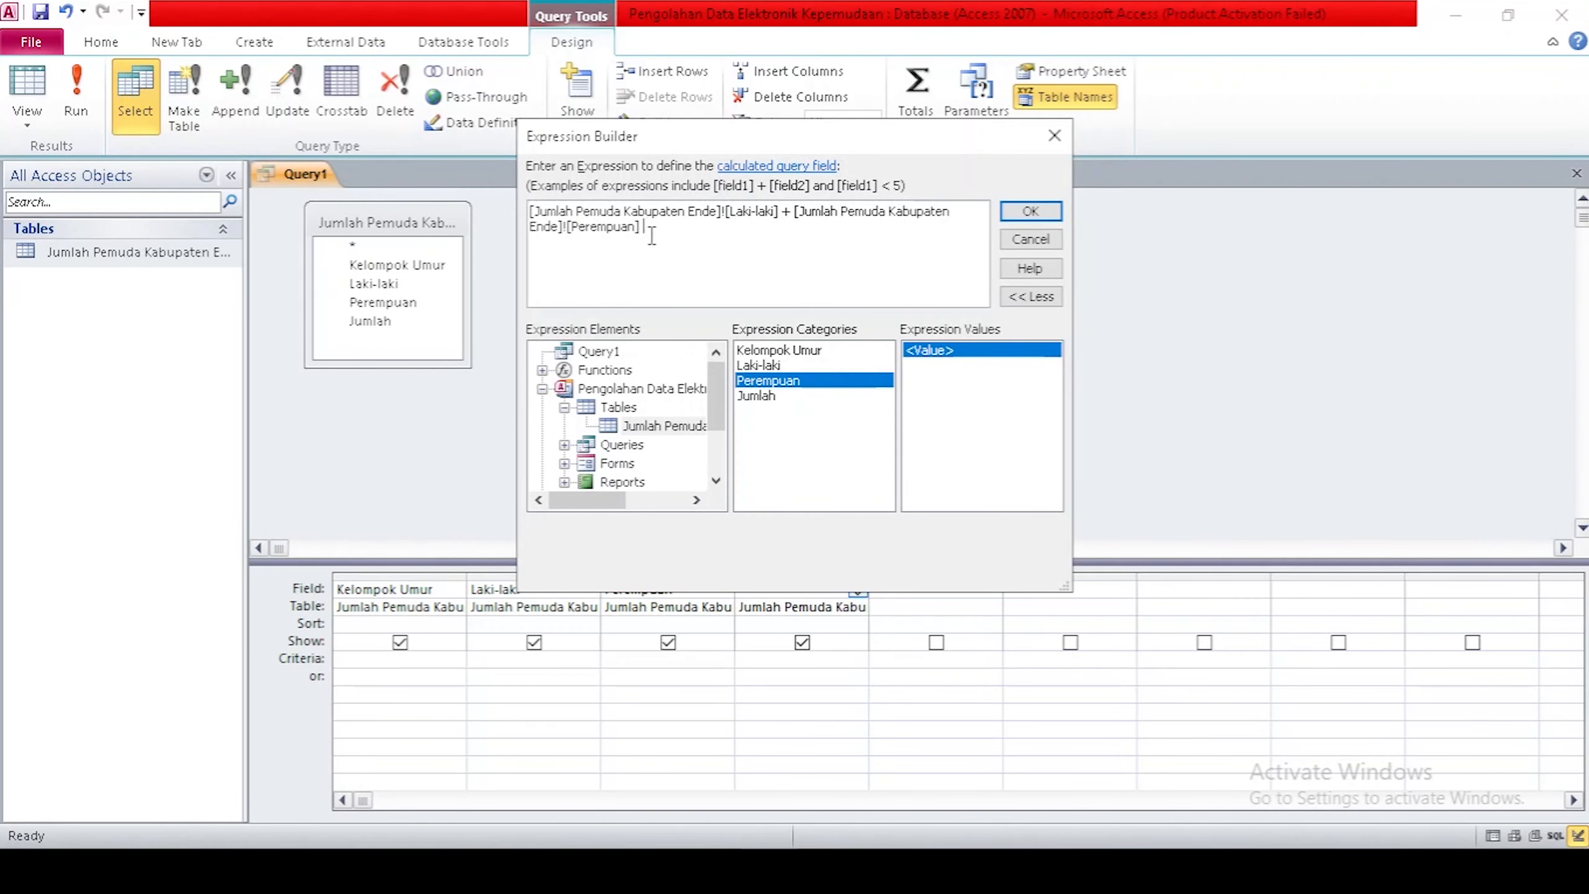
pyautogui.click(1030, 212)
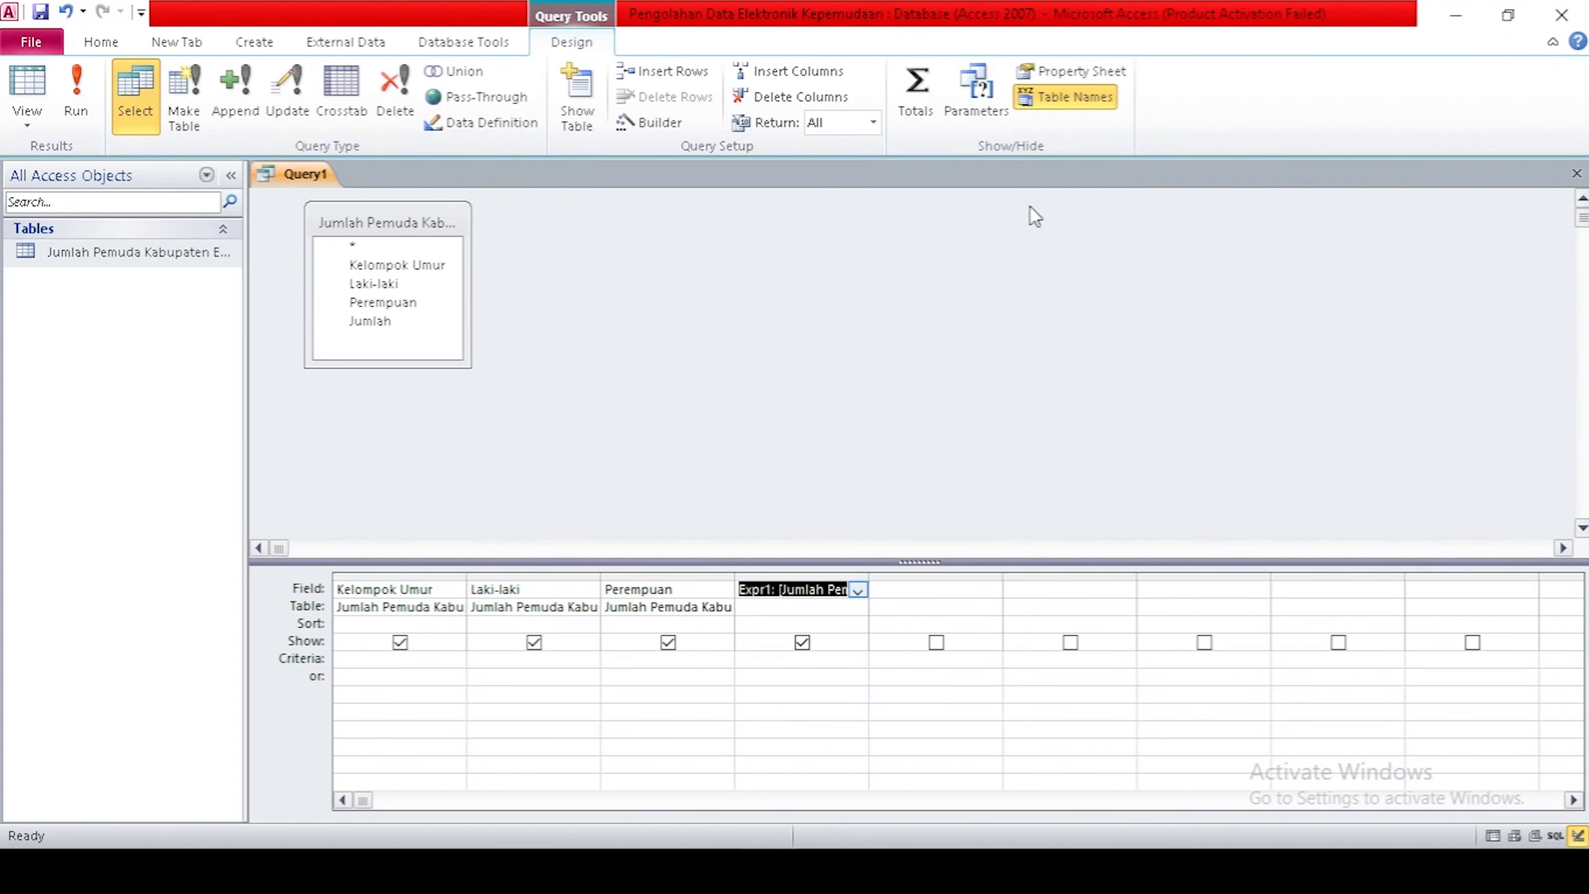
# Save the query as 'Query Jumlah Pemuda Kabupaten Ende' after the duplicate-name warning.
pyautogui.rightClick(303, 179)
pyautogui.click(356, 194)
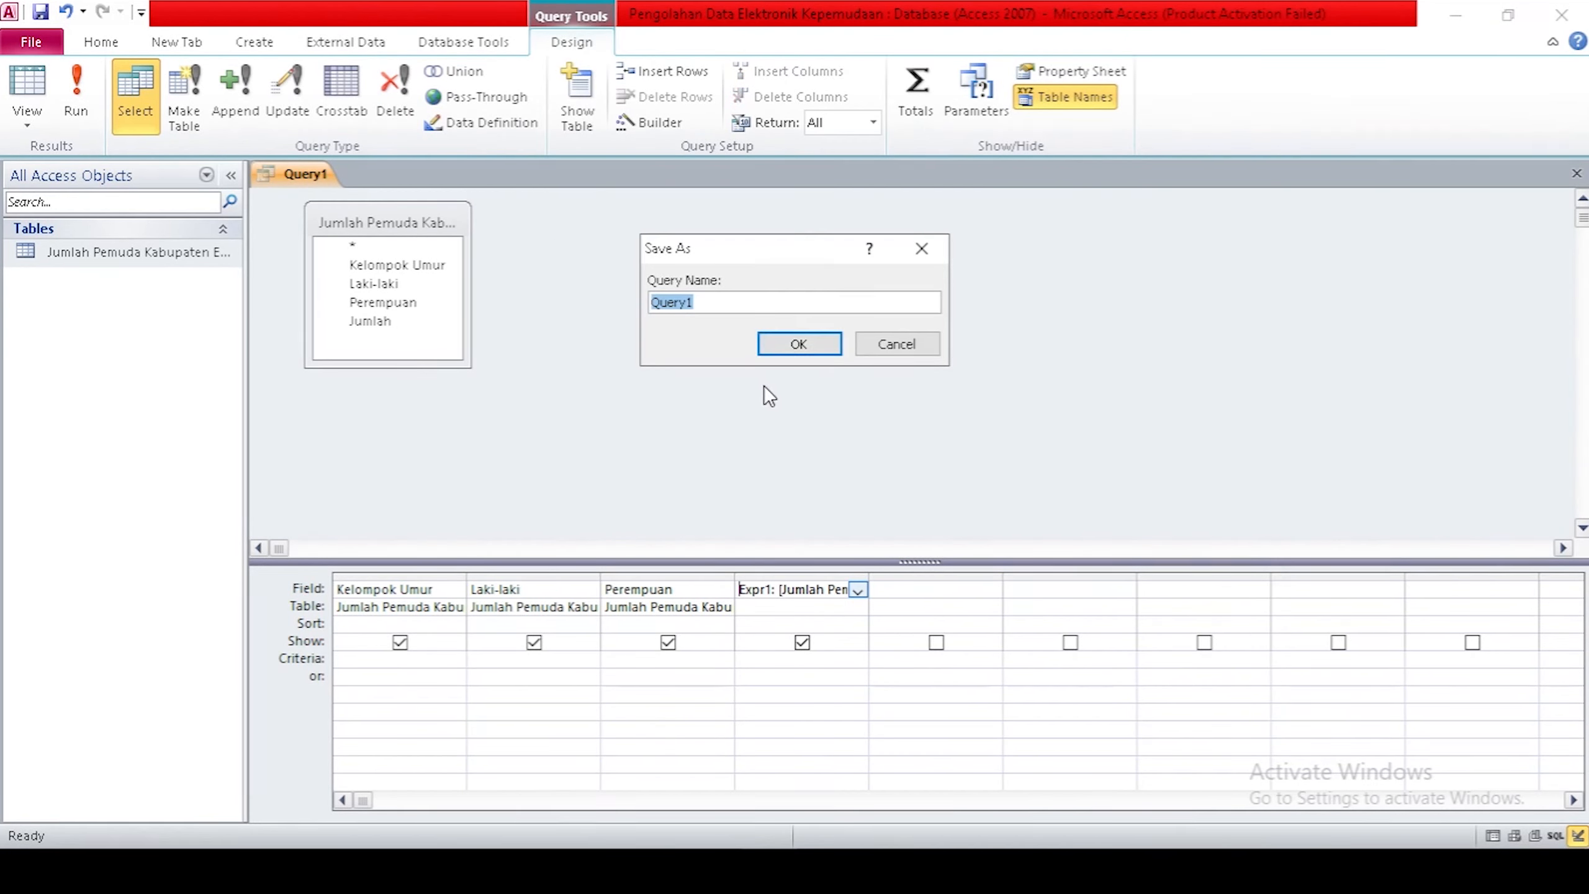
pyautogui.write('Jumlah Pemuda Kabupaten Ende')
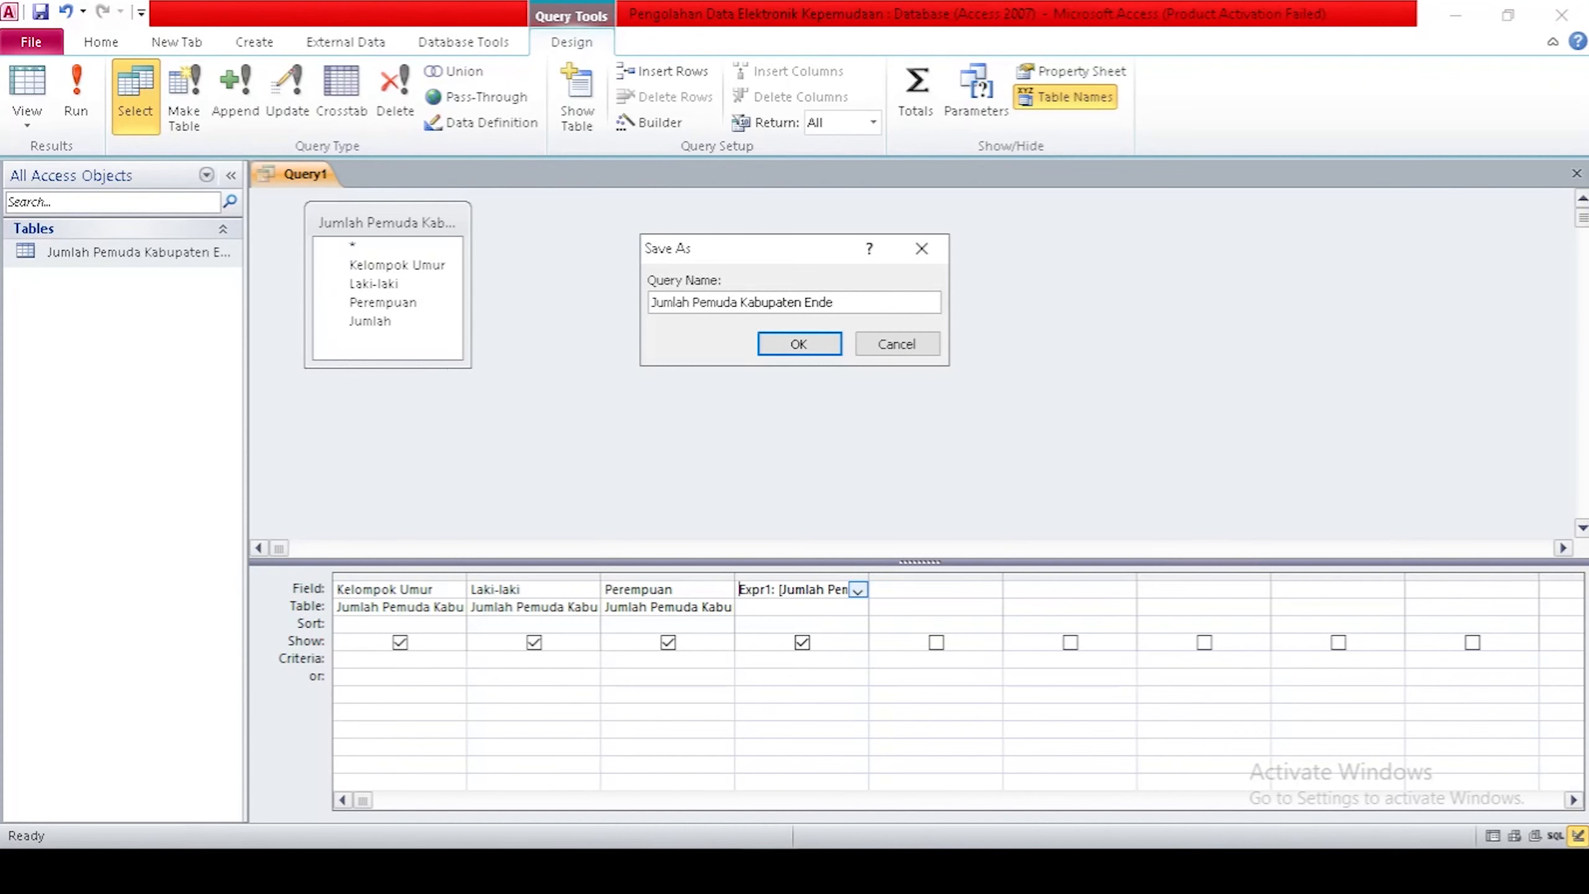
pyautogui.click(800, 344)
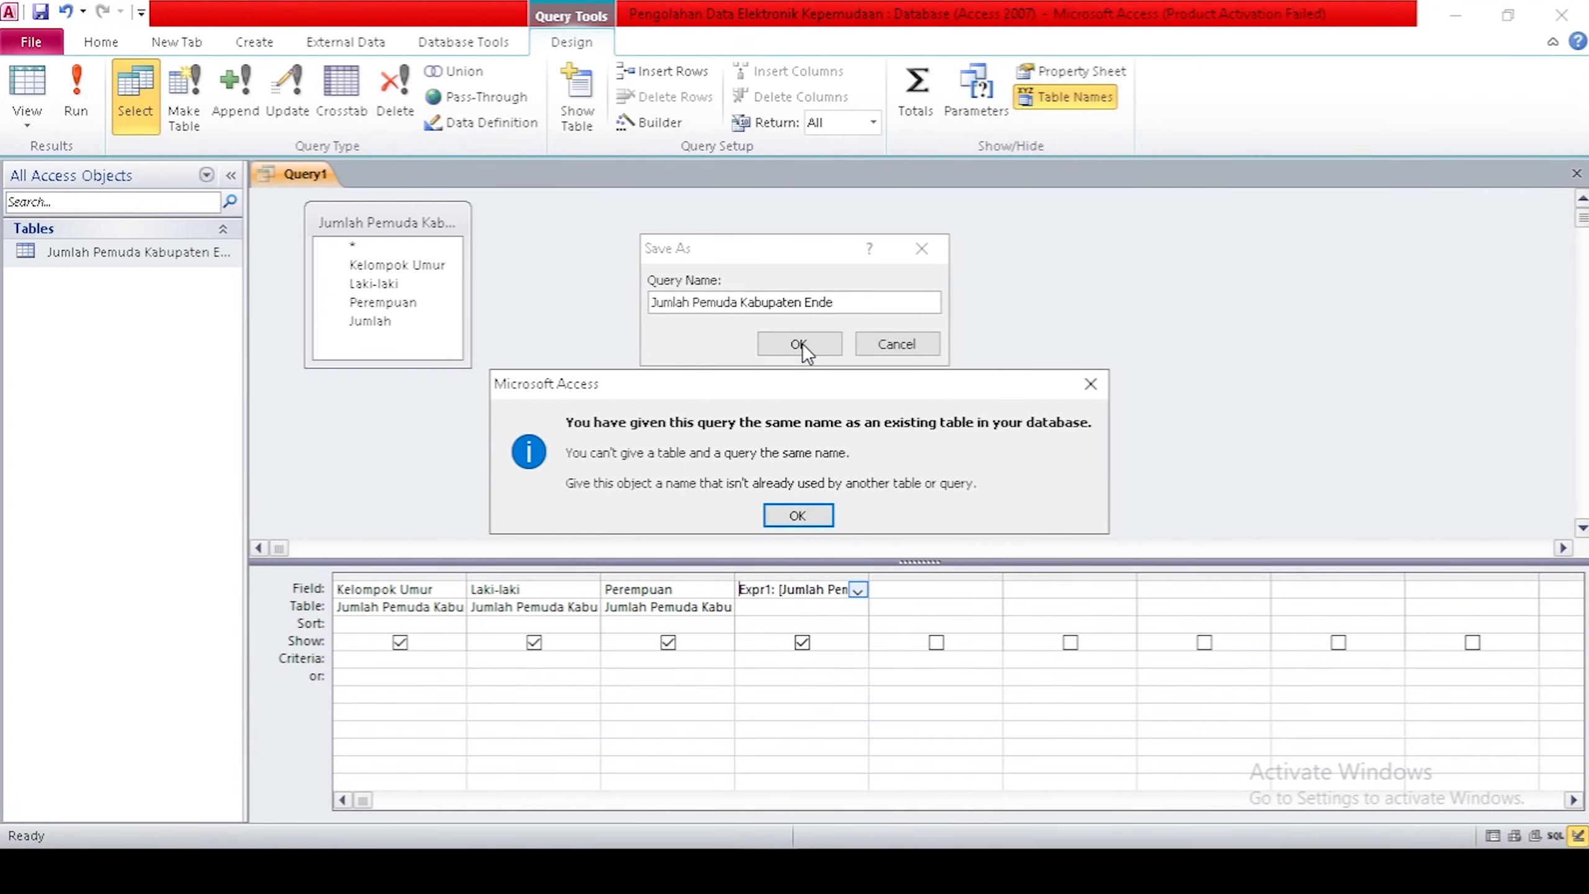
pyautogui.click(798, 514)
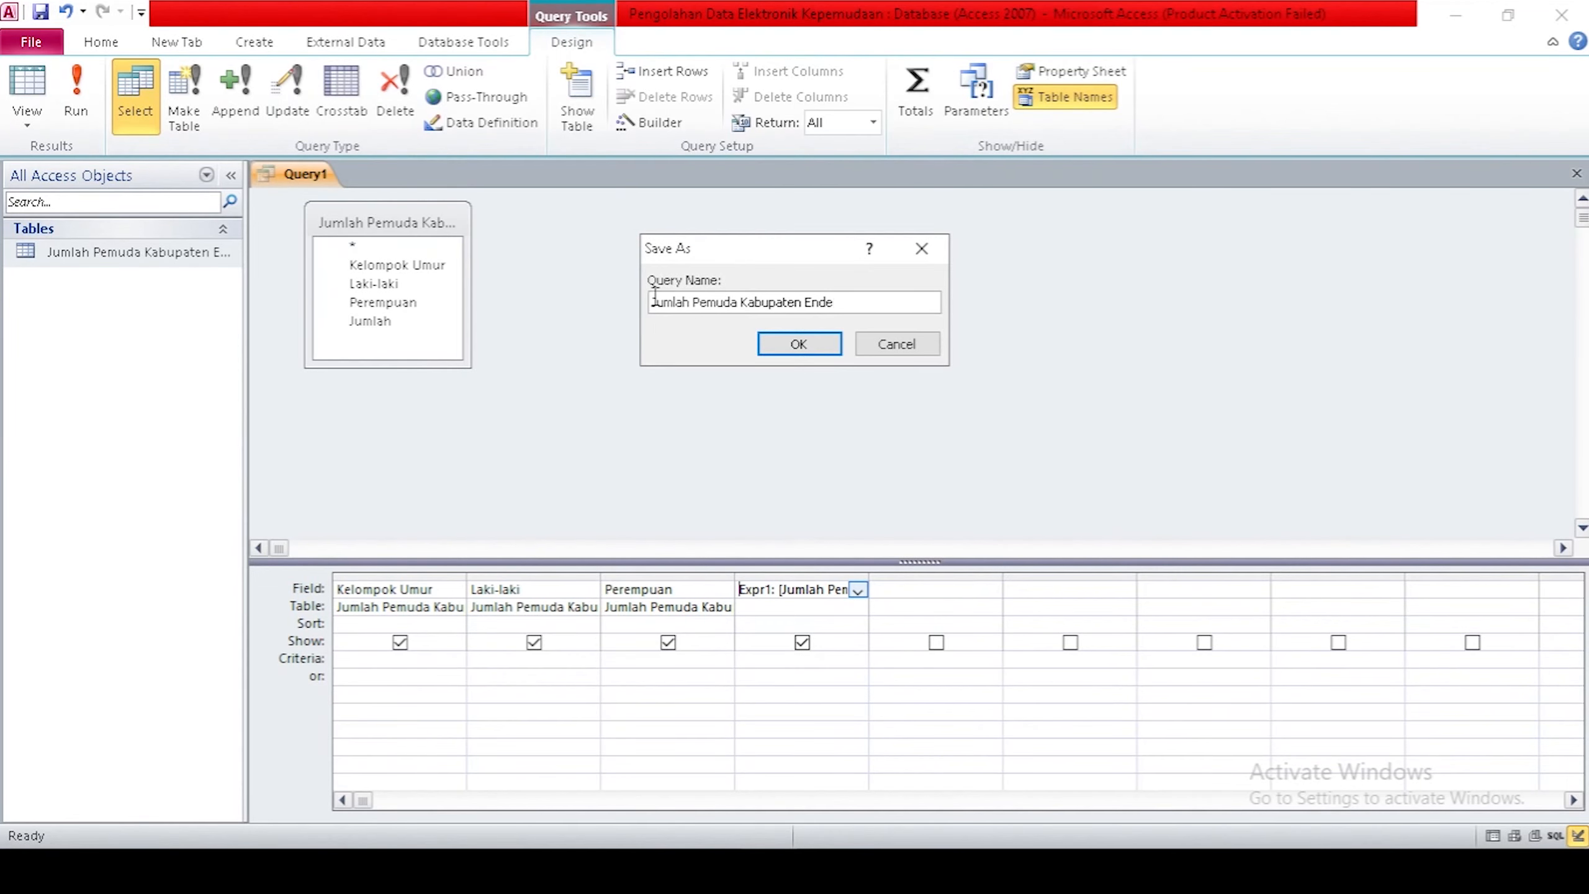
pyautogui.write('Query')
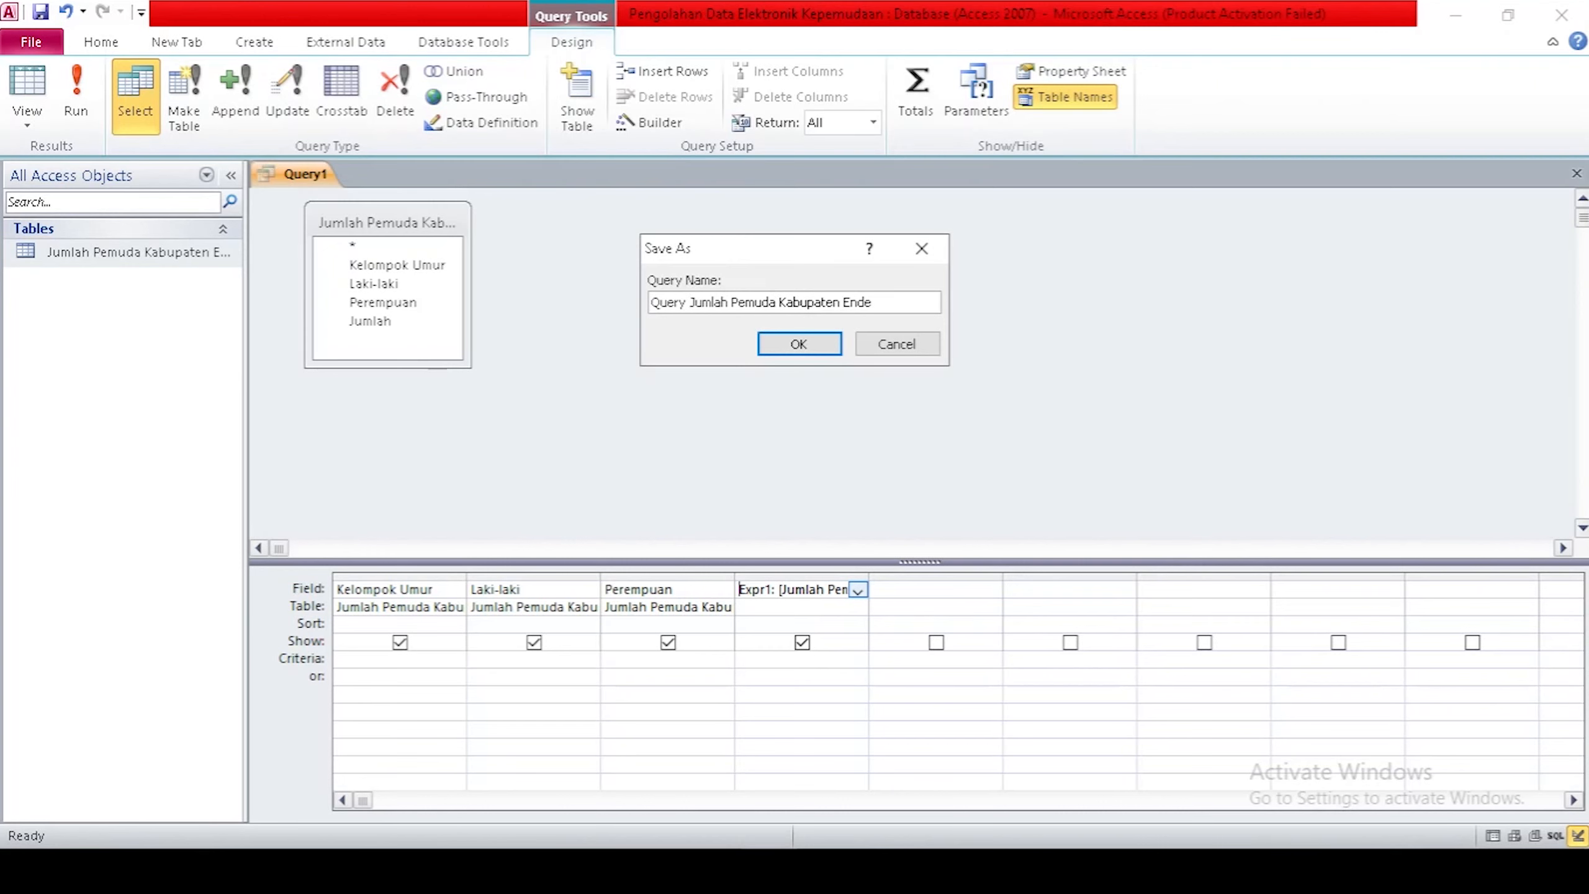
pyautogui.click(806, 343)
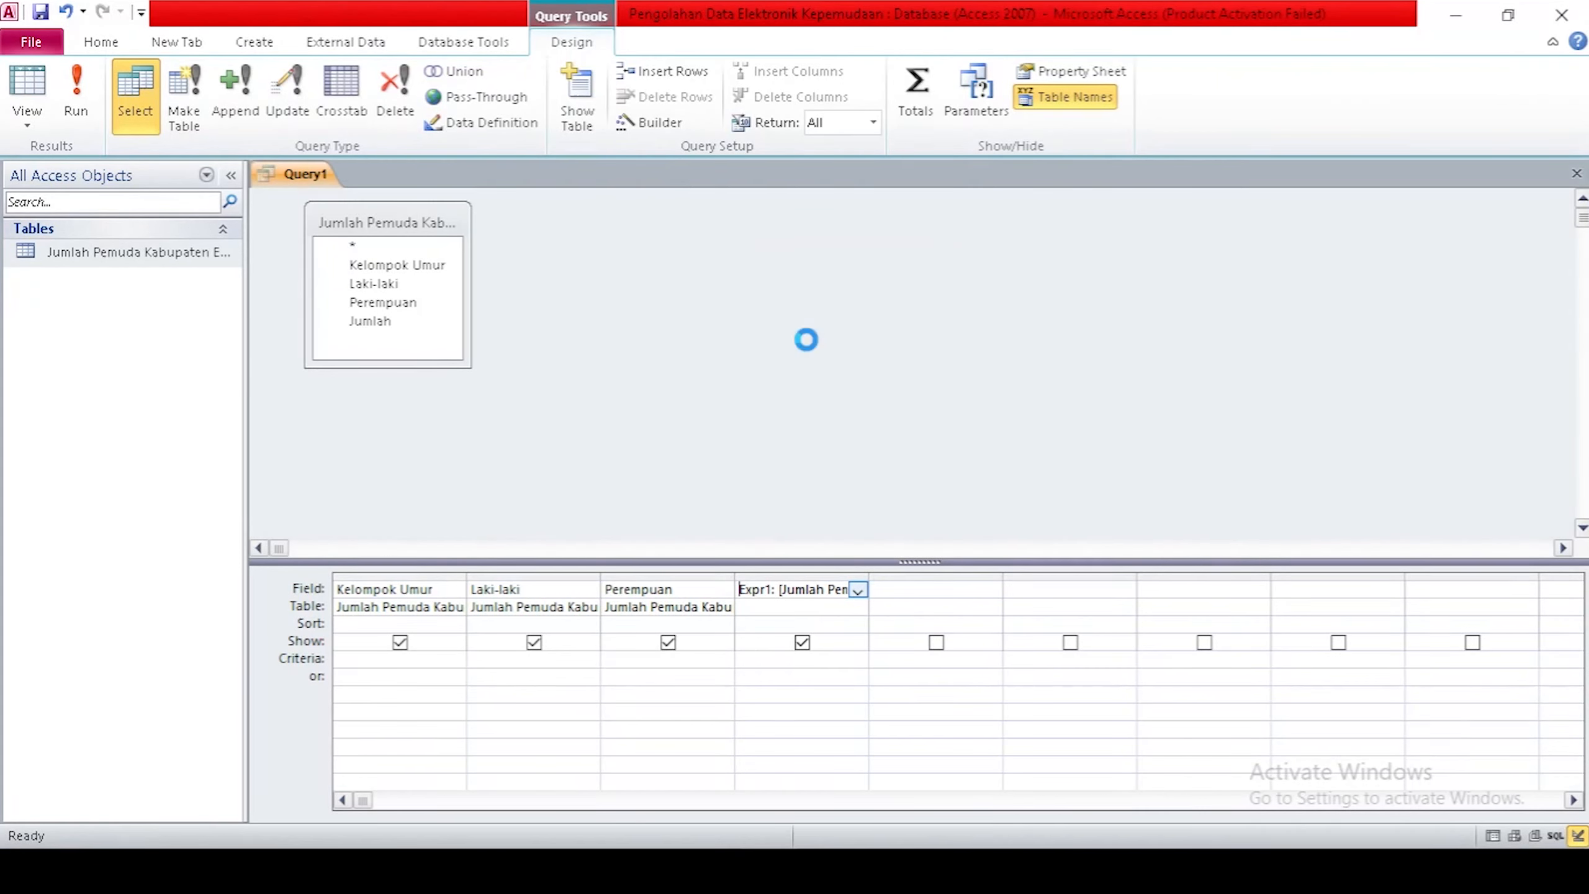
# Save and close the query design window.
pyautogui.rightClick(473, 176)
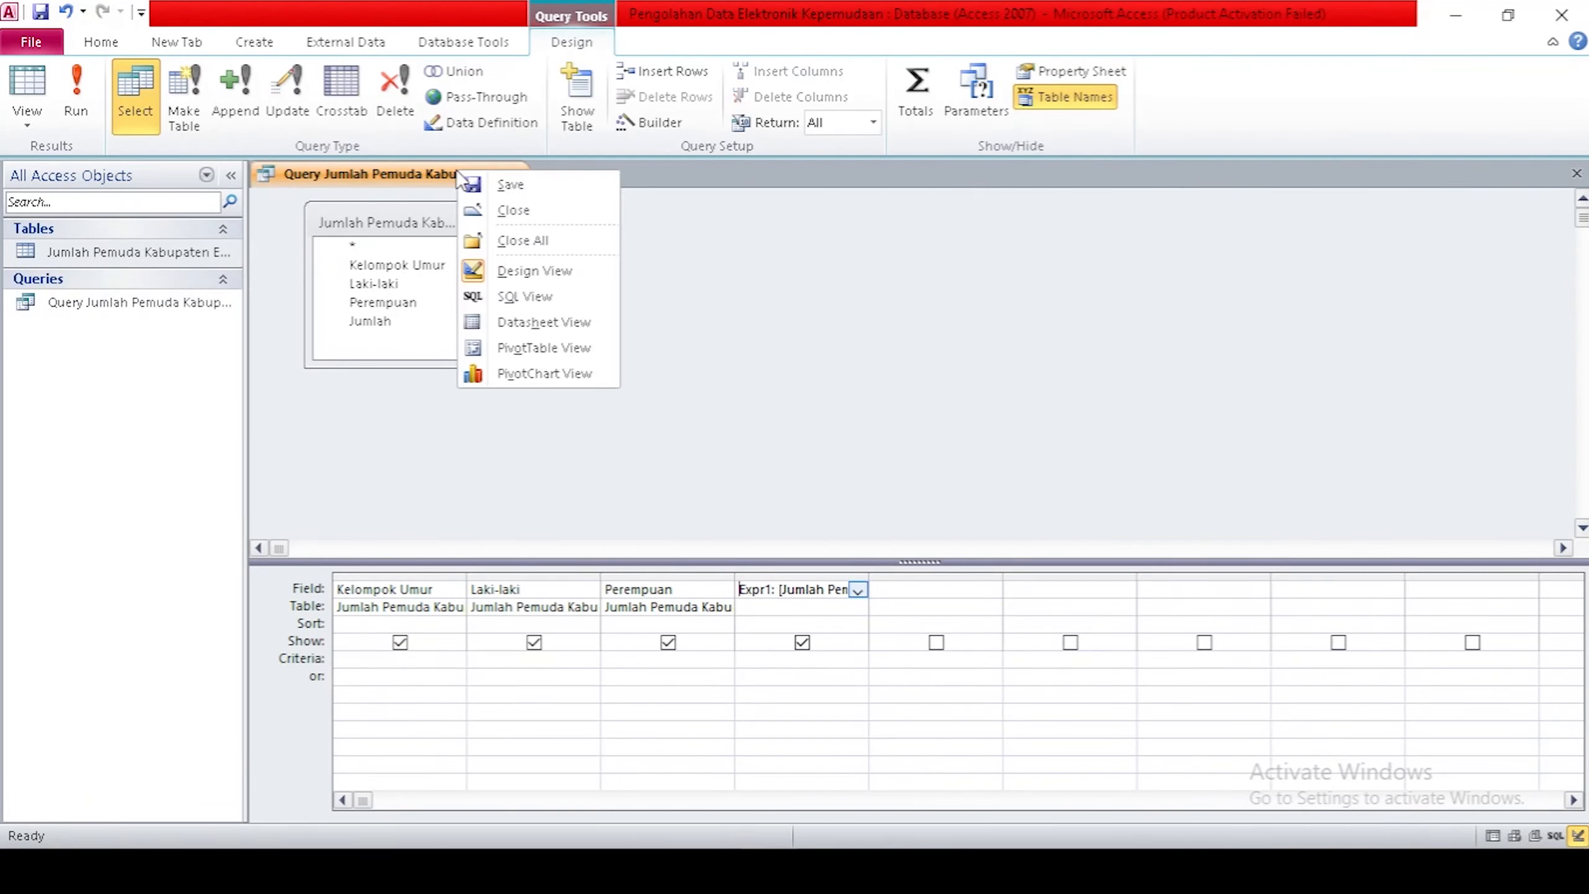
pyautogui.click(474, 181)
pyautogui.rightClick(472, 178)
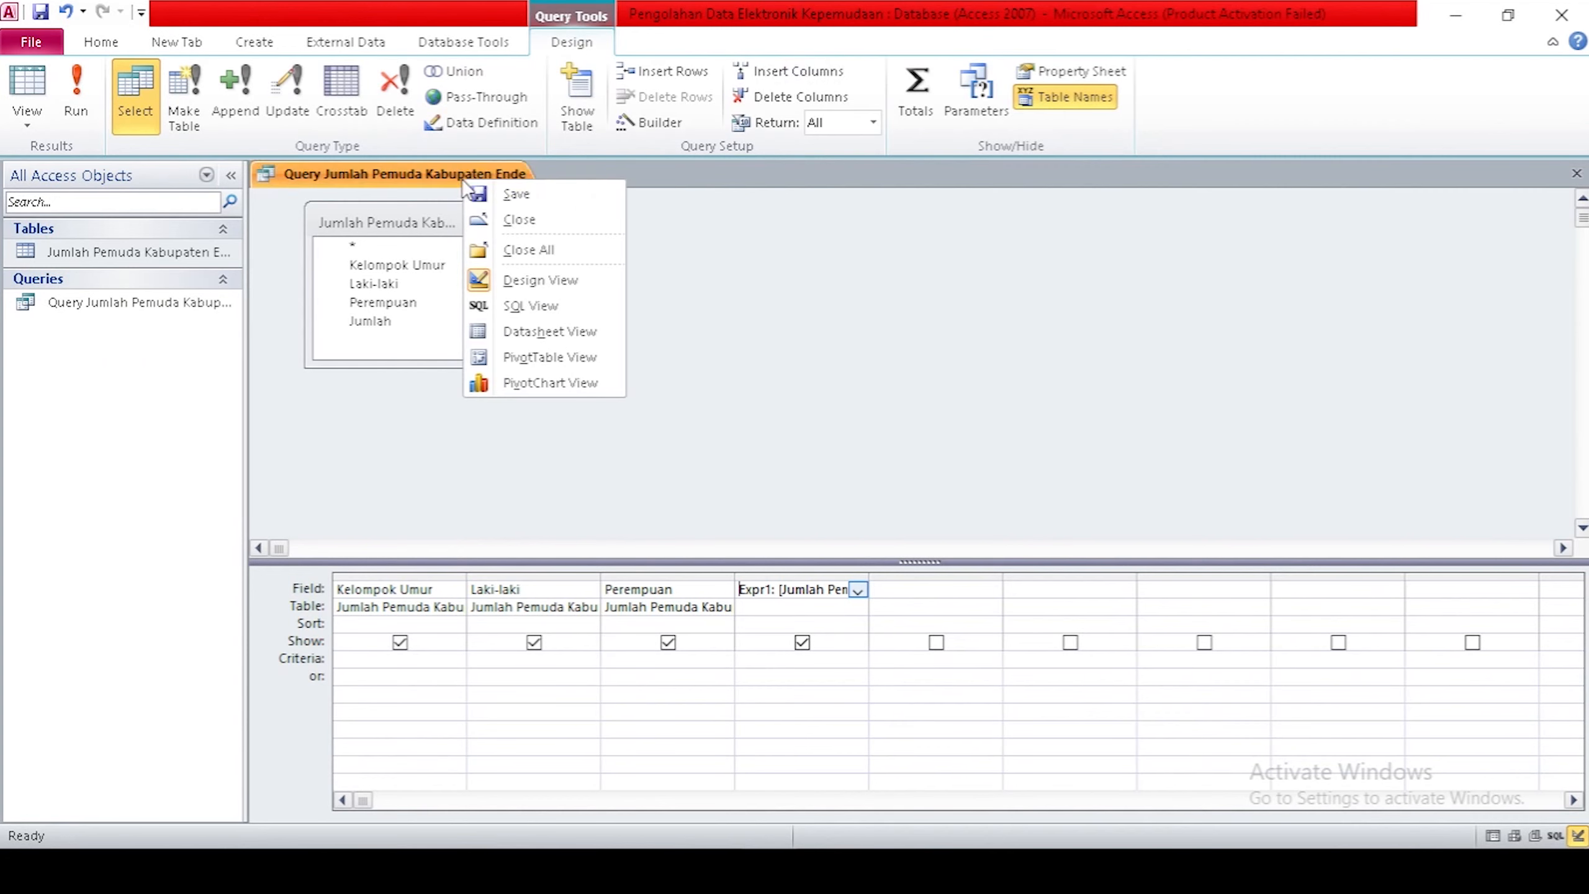
pyautogui.click(493, 216)
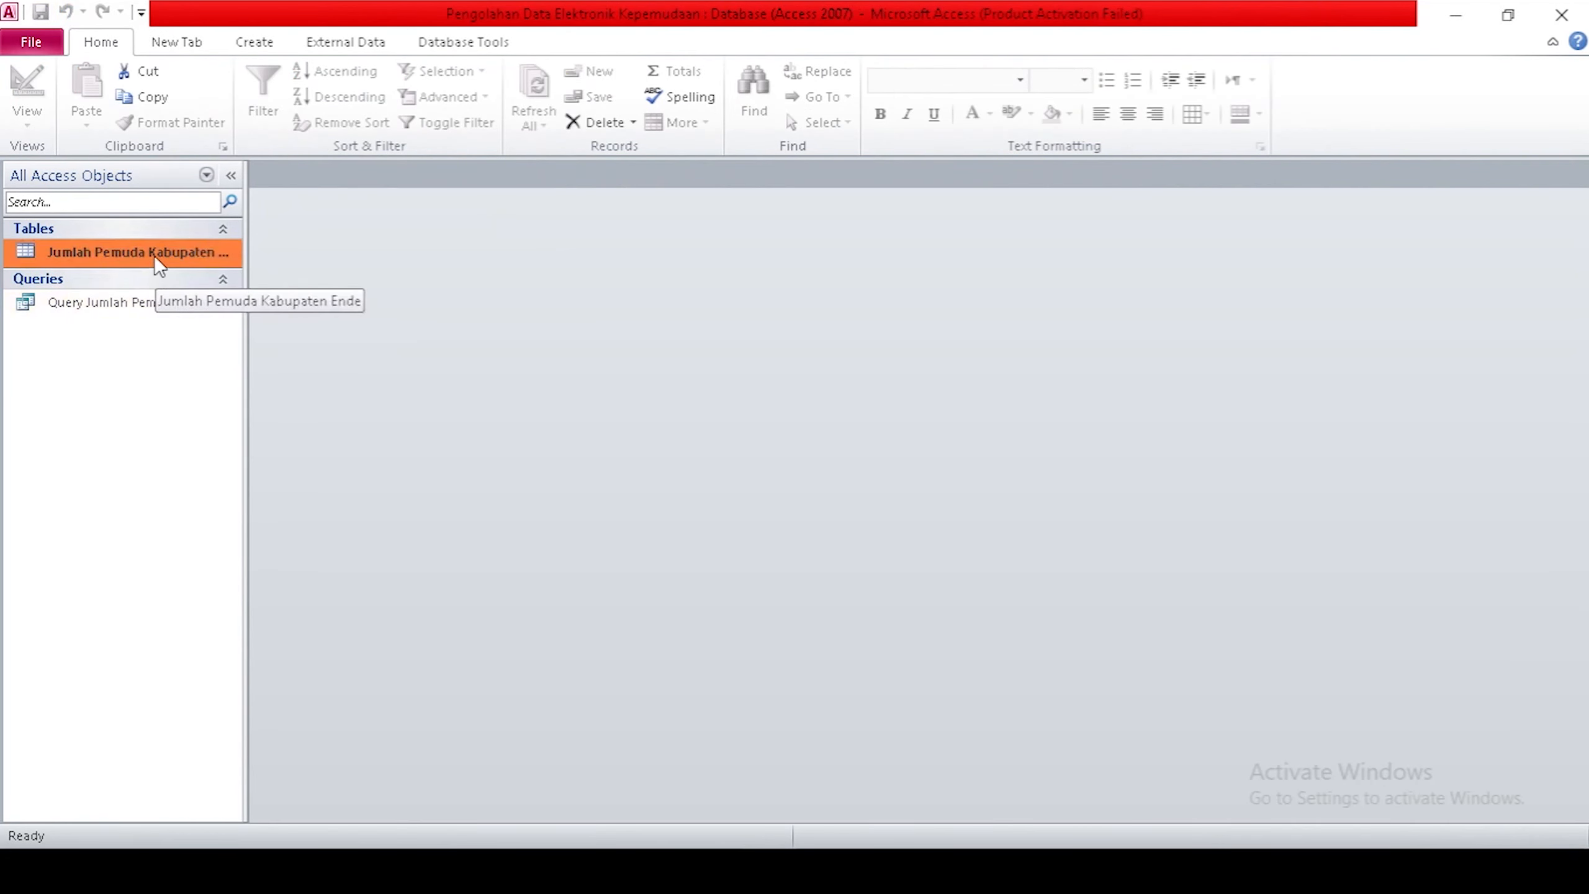
# Open the youth table and the saved query, then switch the query to Design View.
pyautogui.doubleClick(154, 255)
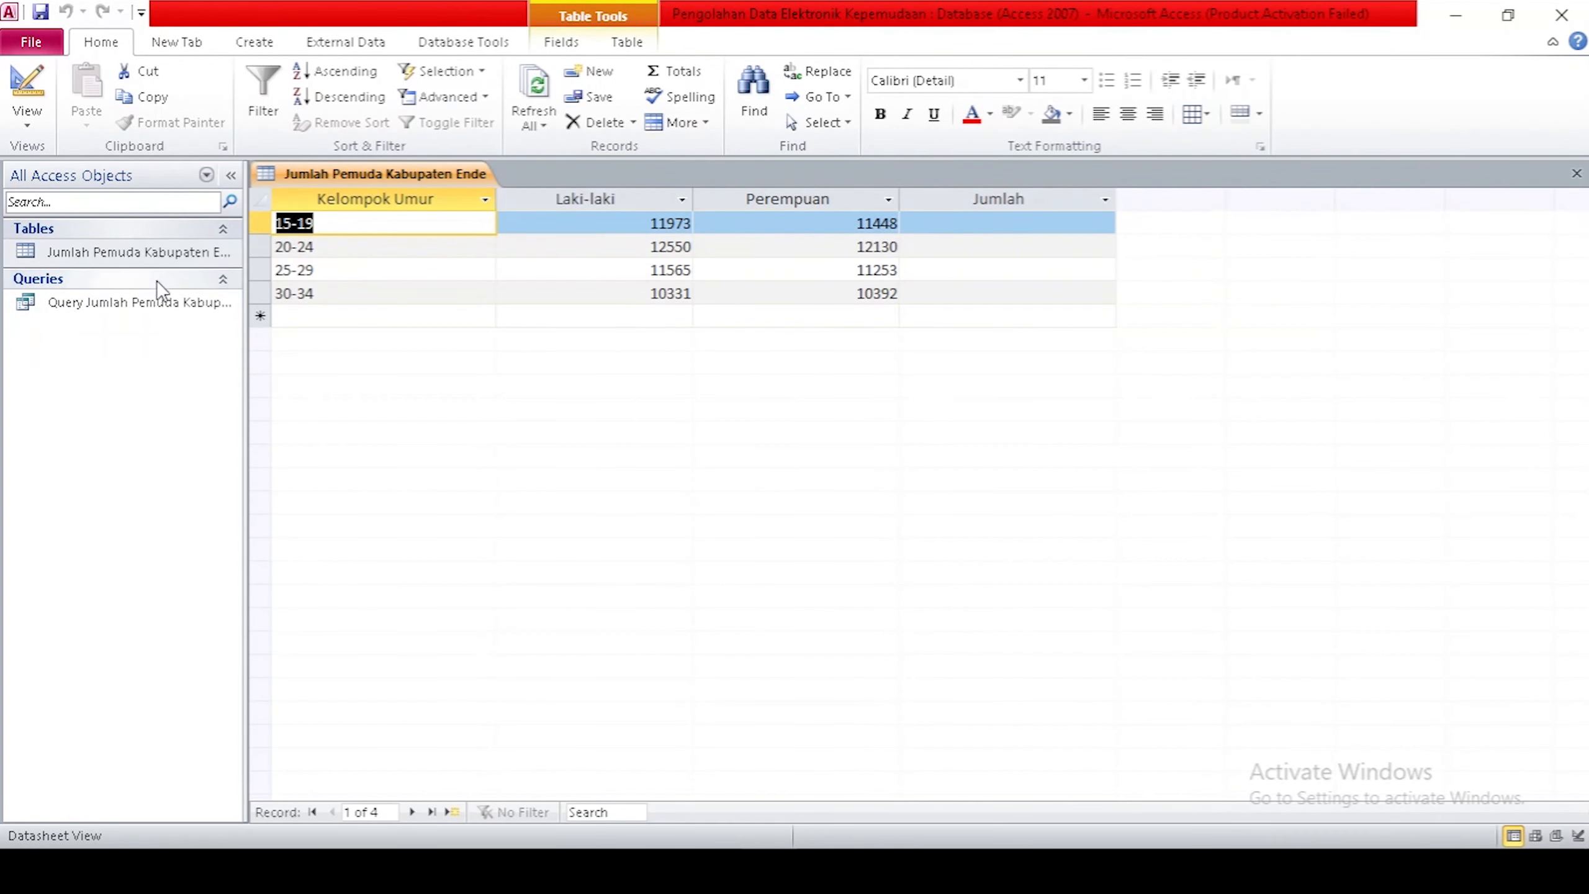
pyautogui.doubleClick(154, 303)
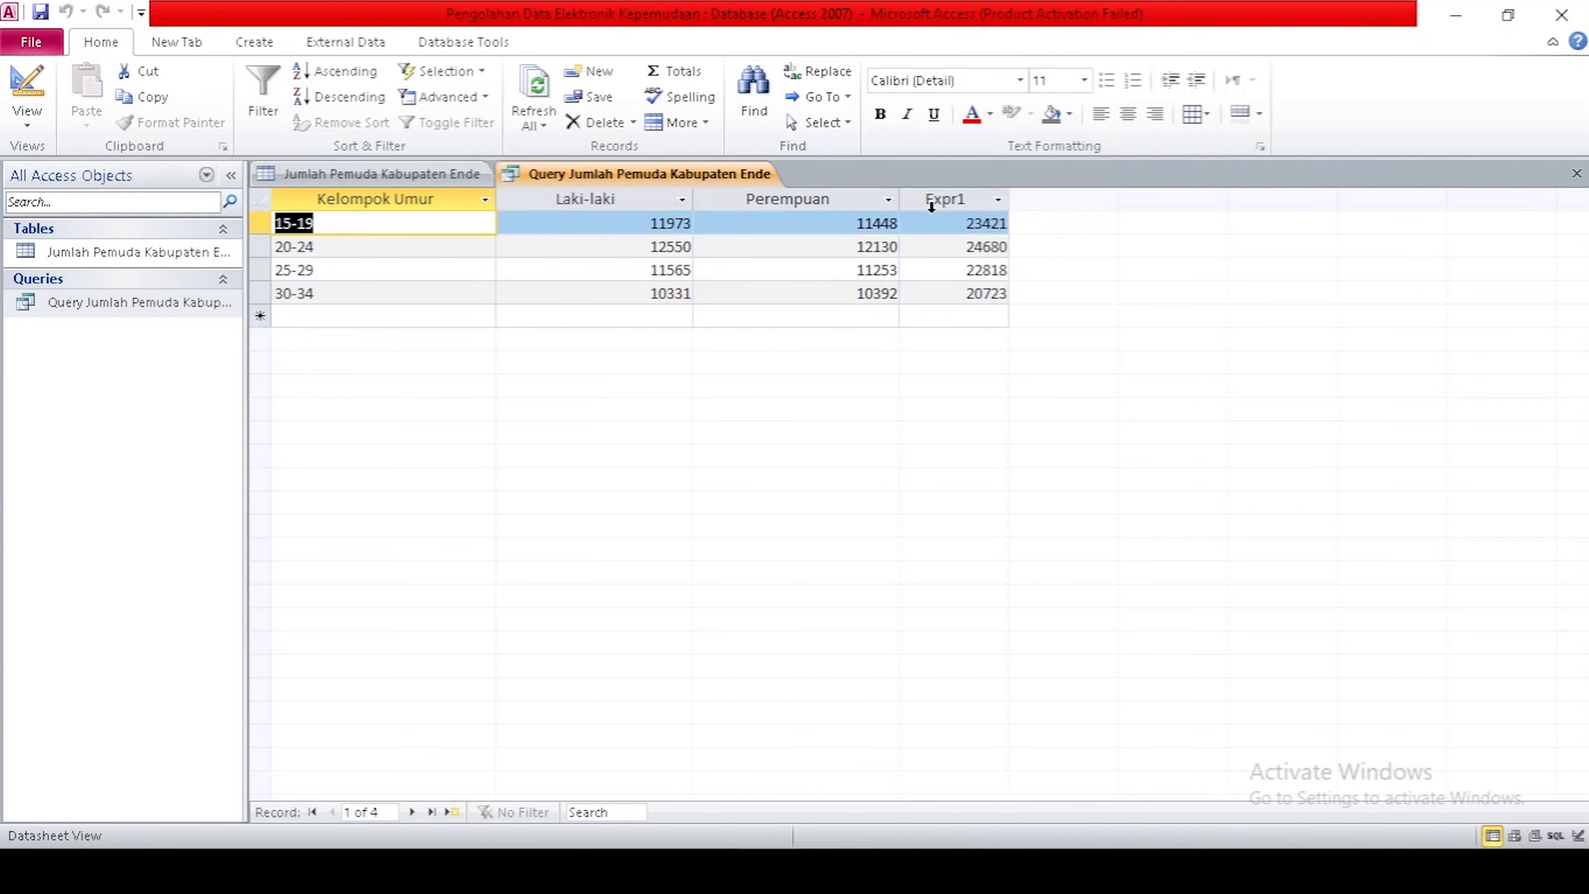
pyautogui.click(26, 125)
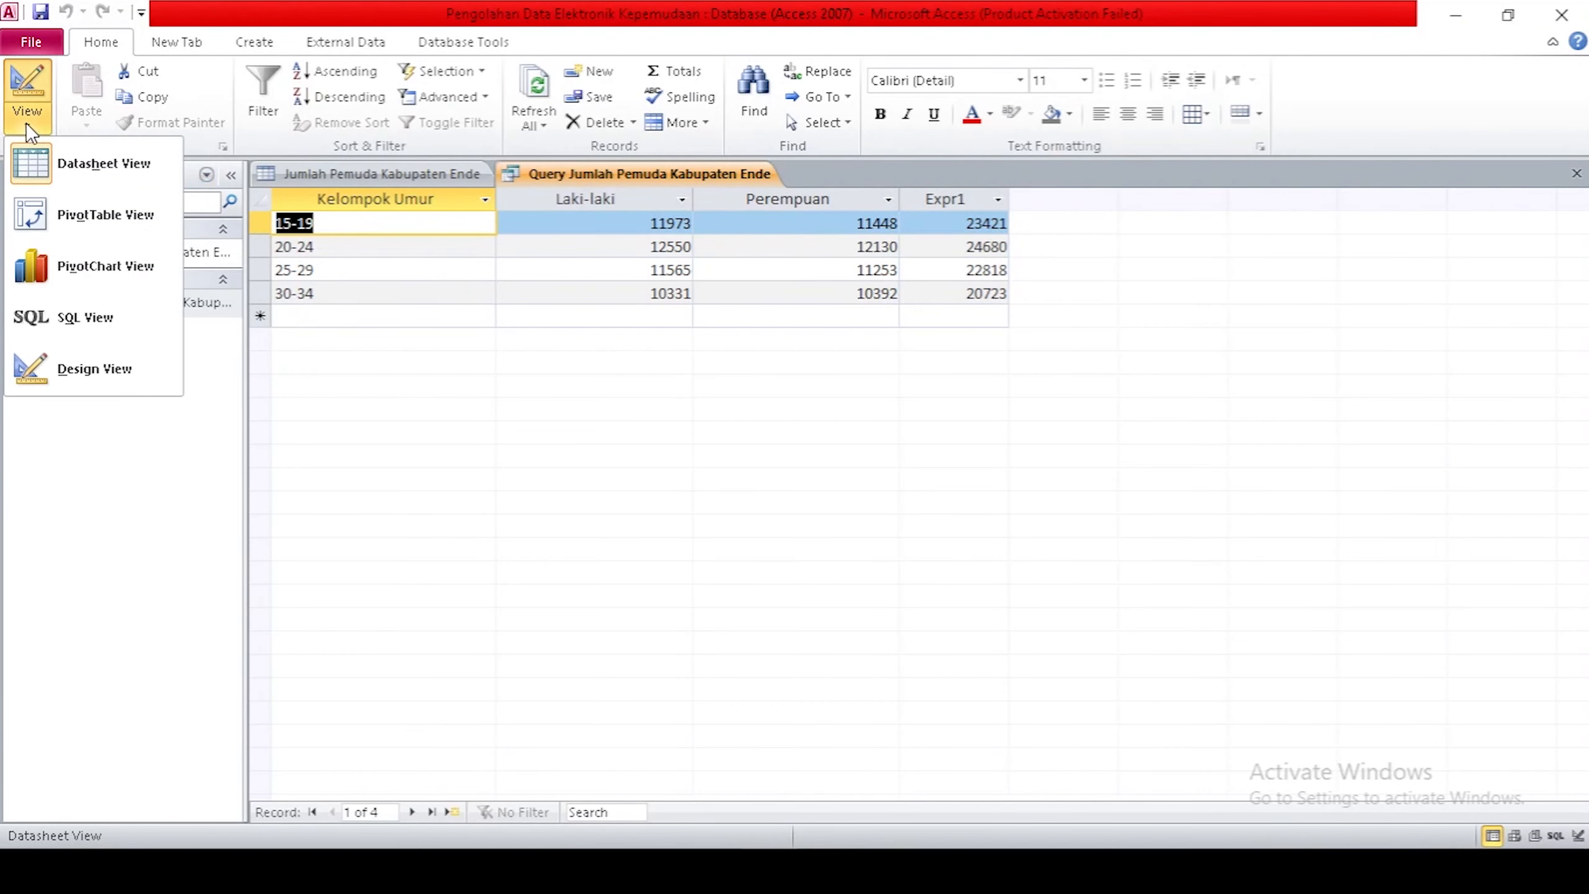
pyautogui.click(66, 368)
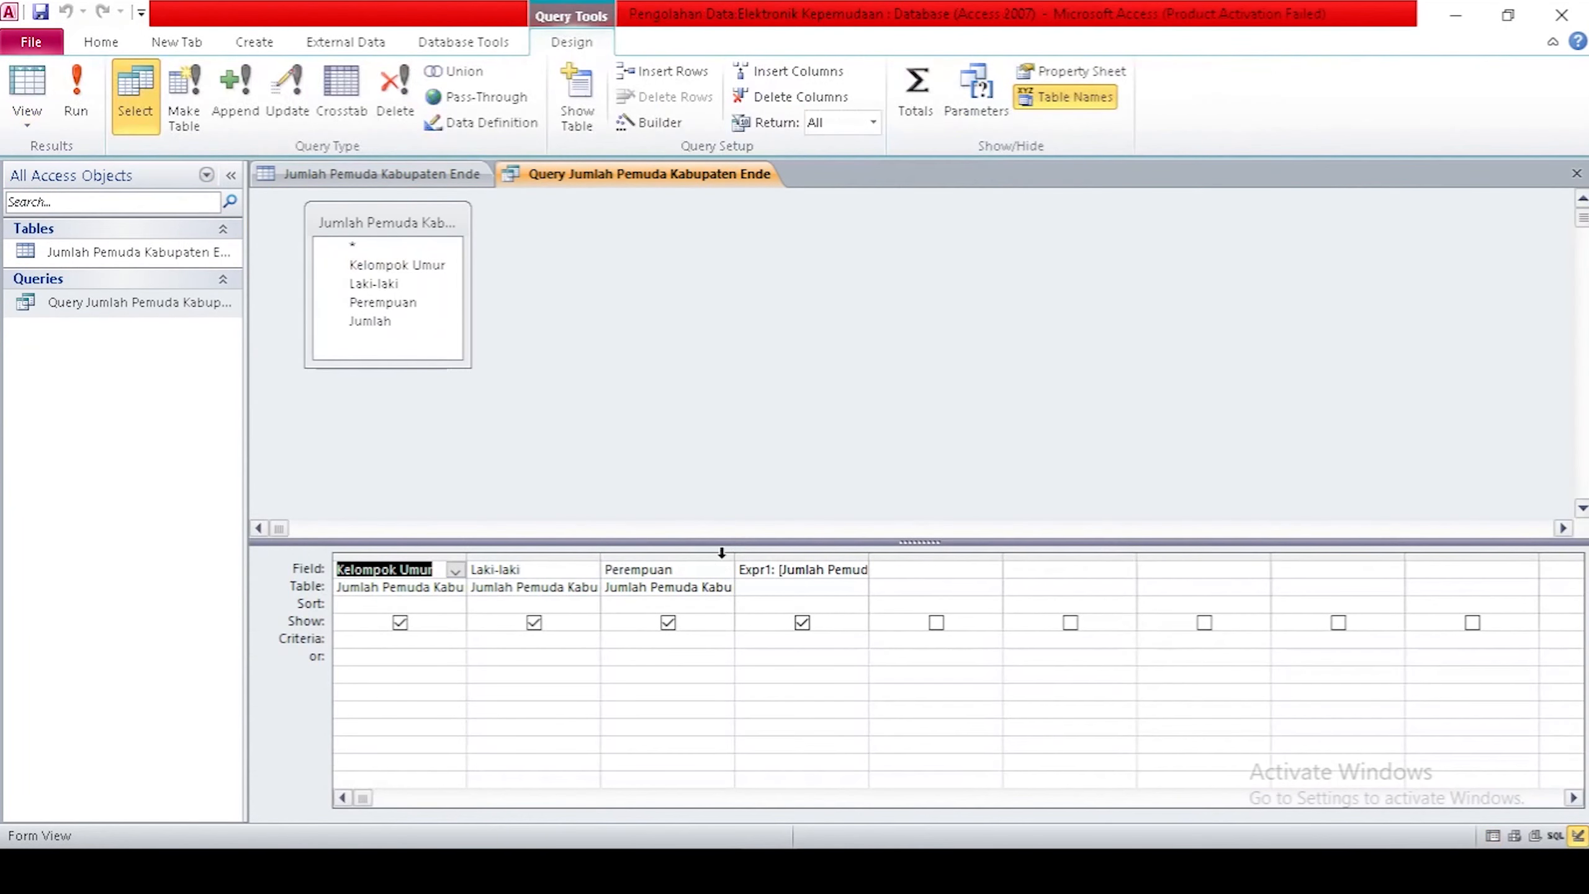
# Rename the Expr1 column to Jumlah, save, and return to the query results.
pyautogui.click(739, 569)
pyautogui.moveTo(740, 571); pyautogui.dragTo(764, 573)
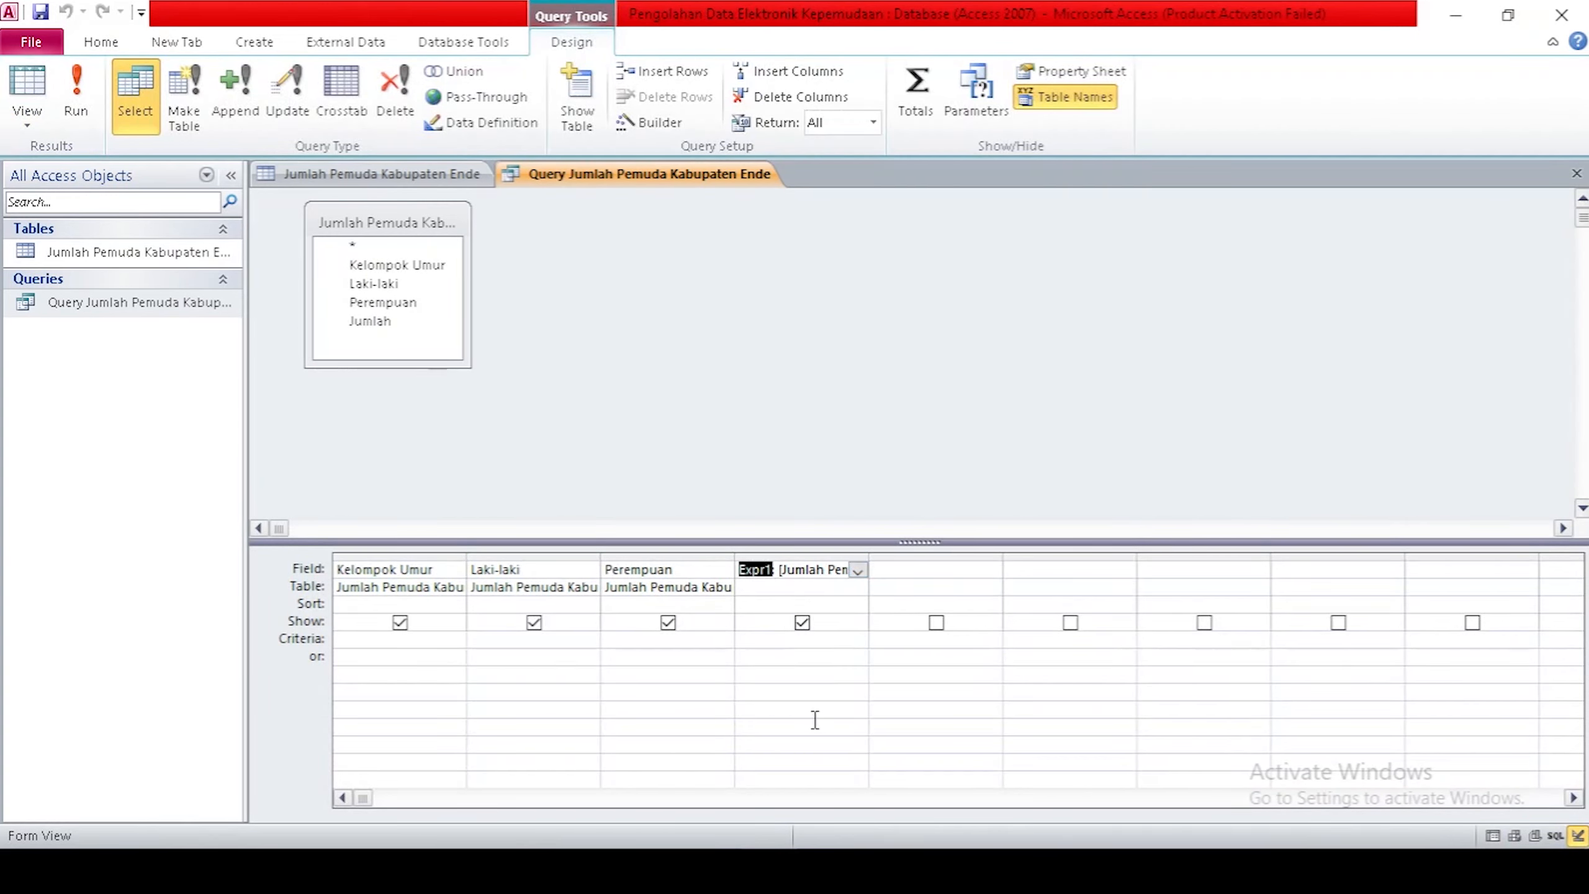
pyautogui.write('Jumlah')
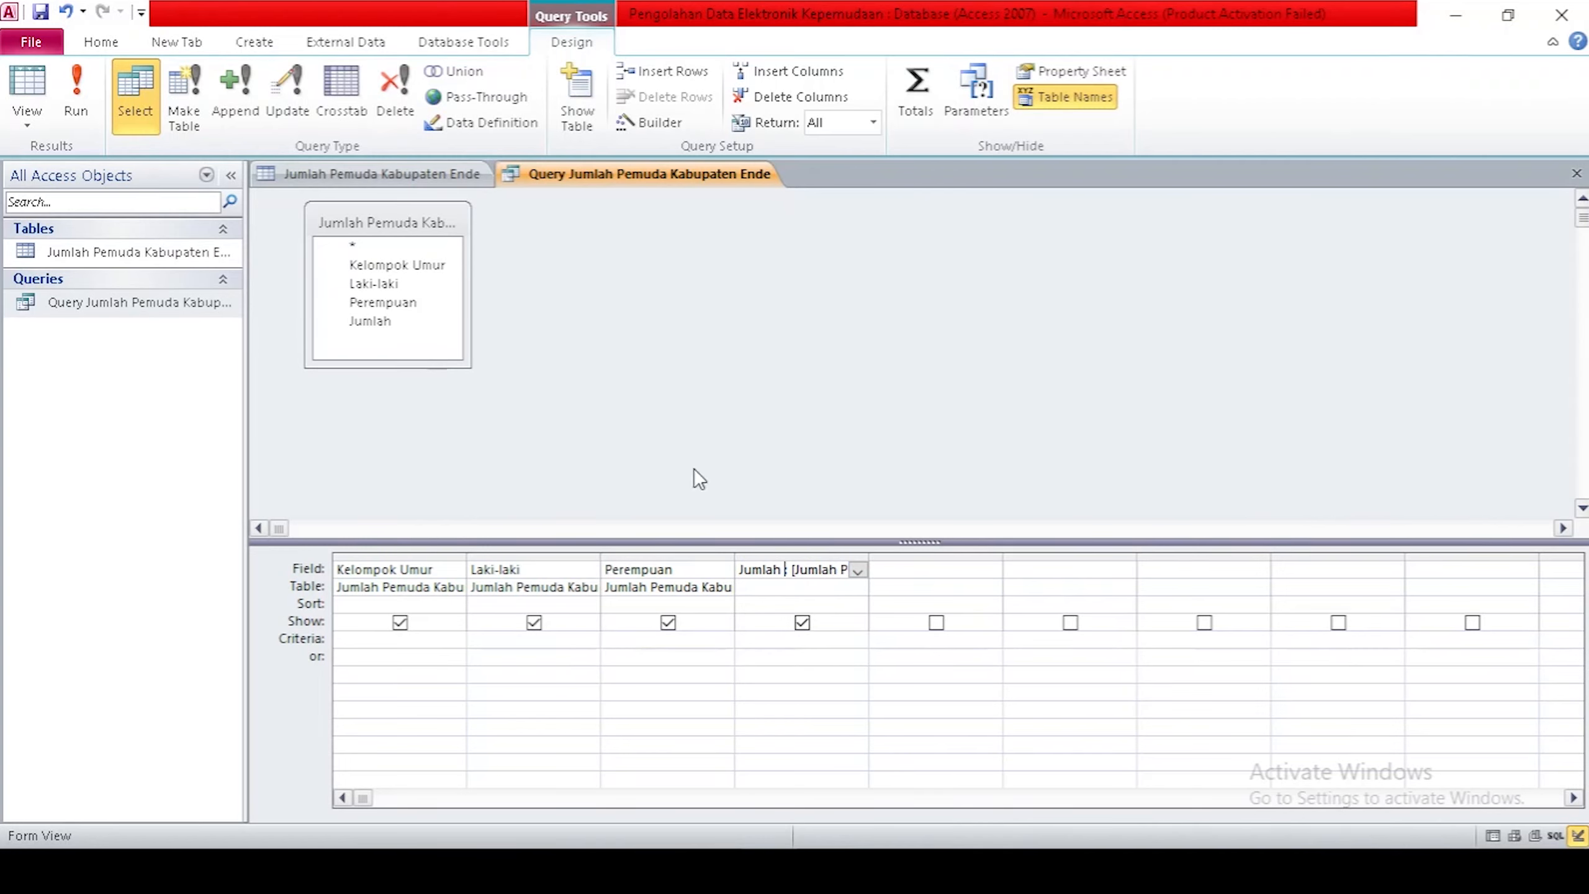
pyautogui.rightClick(564, 176)
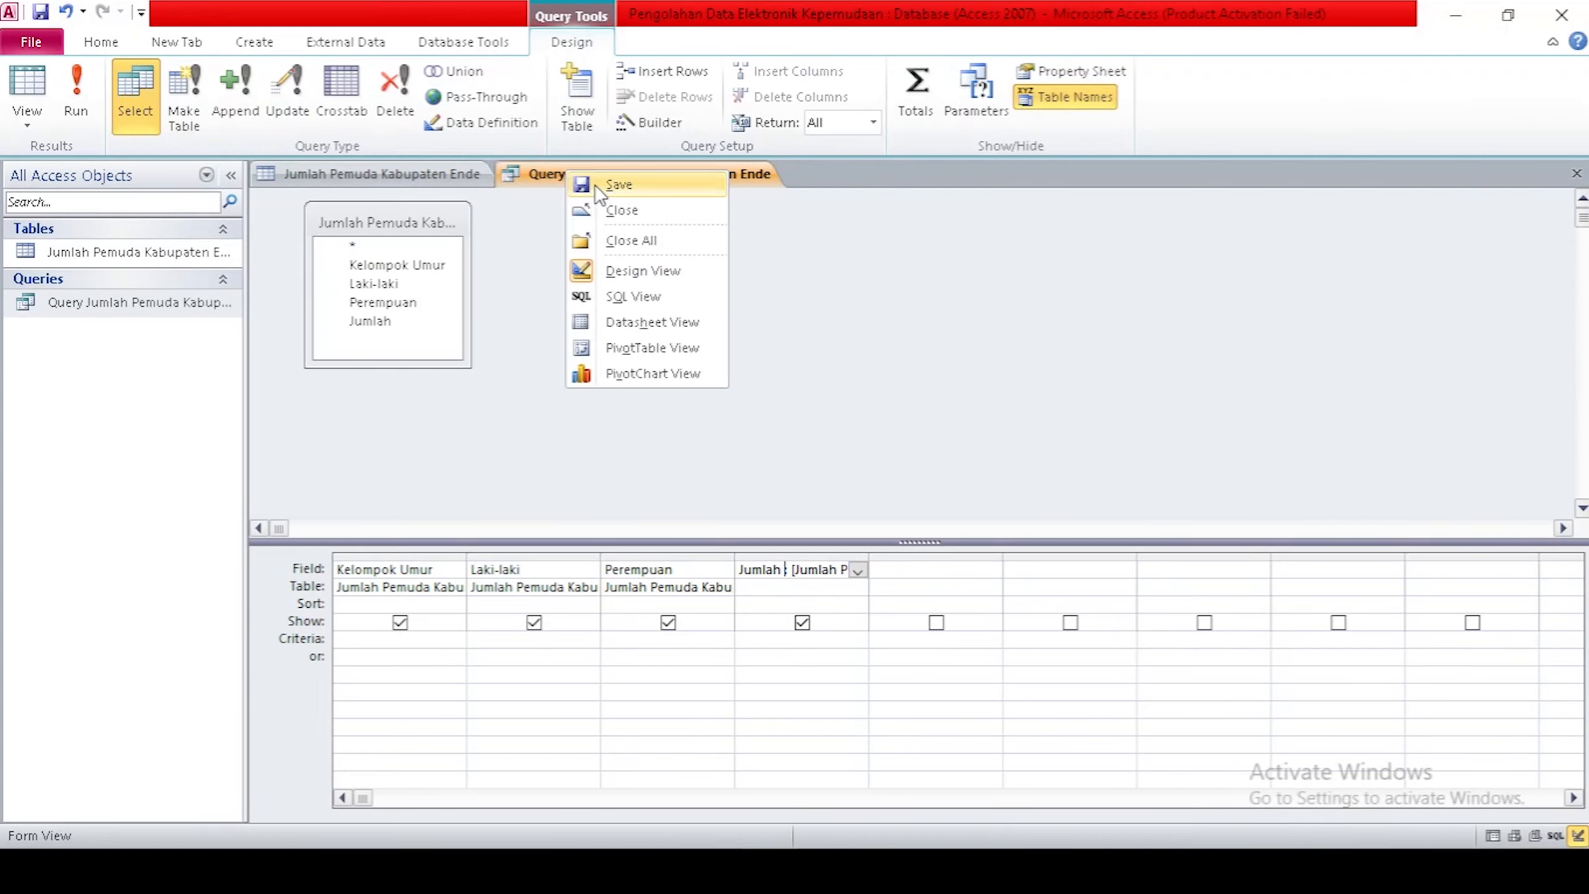
pyautogui.click(595, 184)
pyautogui.rightClick(556, 177)
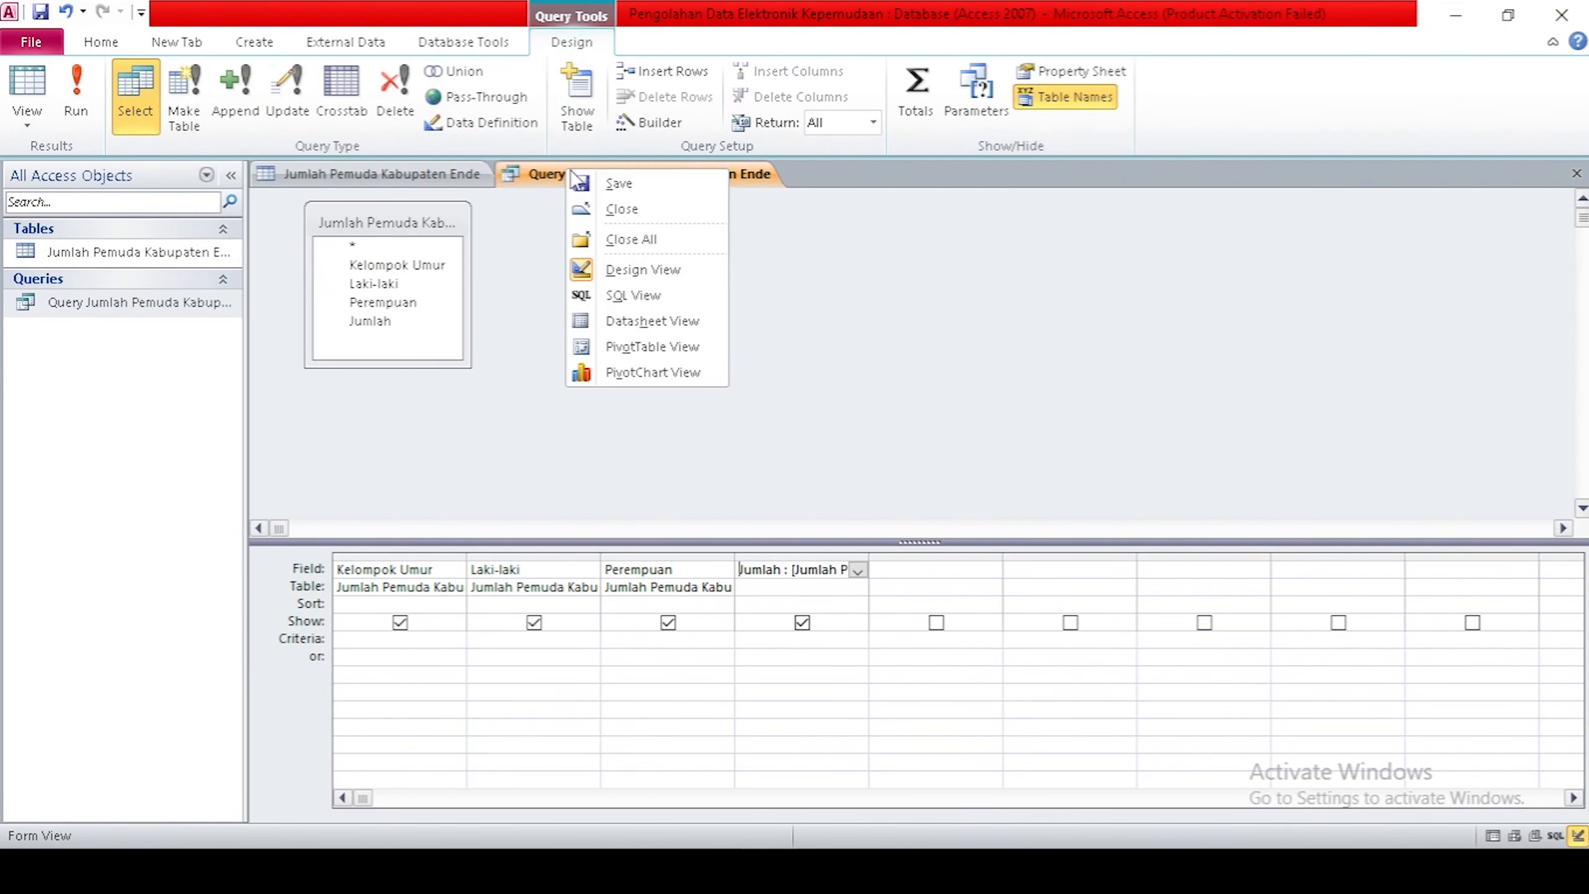
pyautogui.click(18, 126)
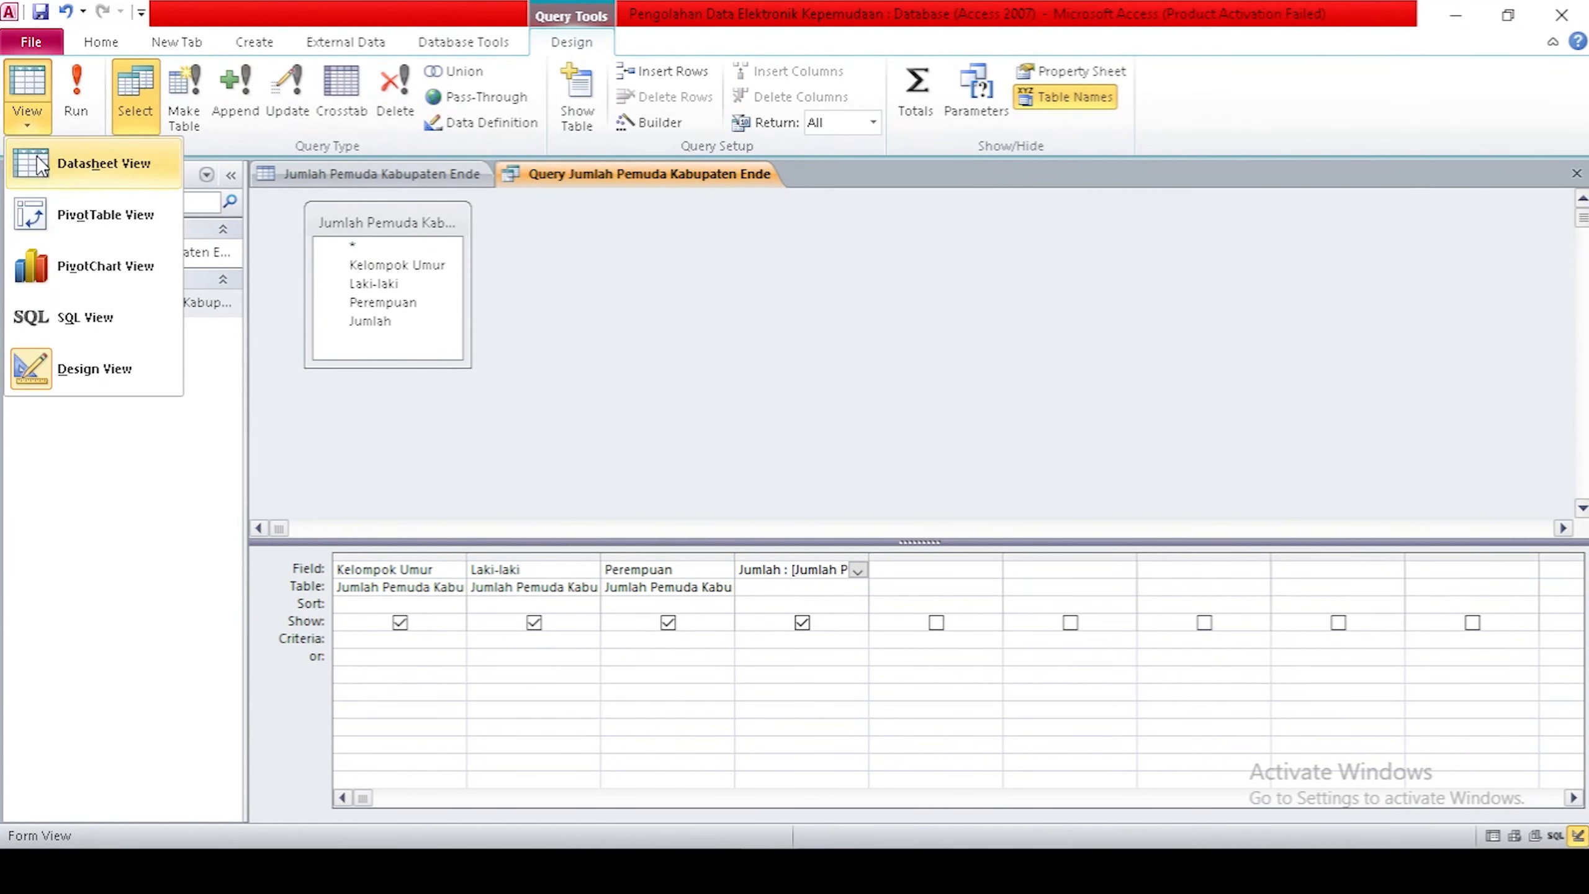
pyautogui.click(37, 158)
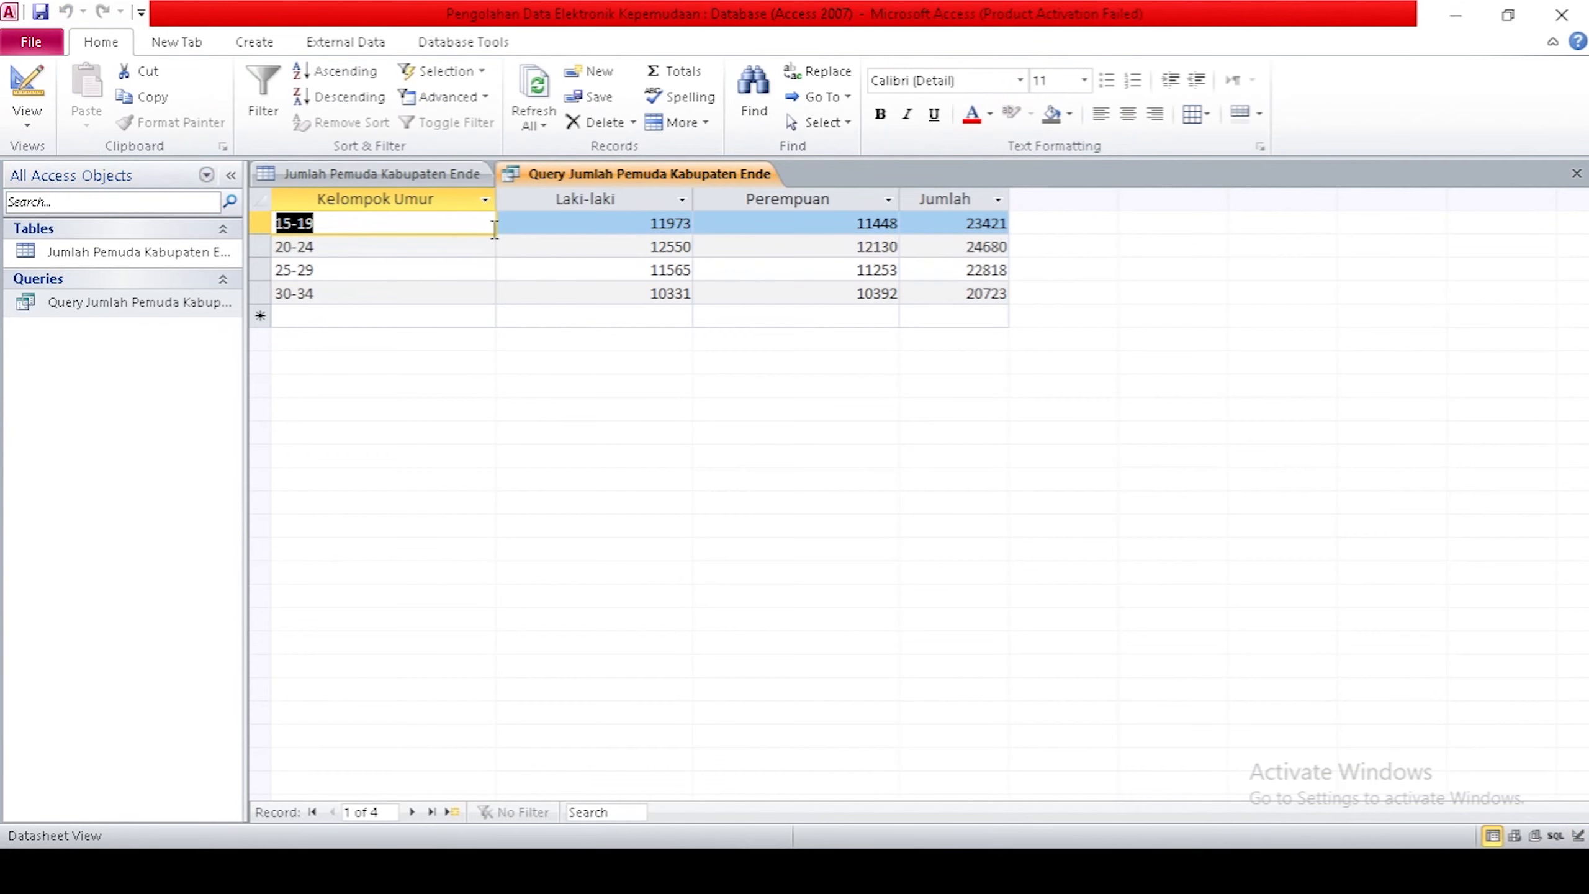
# Close the Jumlah Pemuda Kabupaten Ende table and the totals query.
pyautogui.click(559, 315)
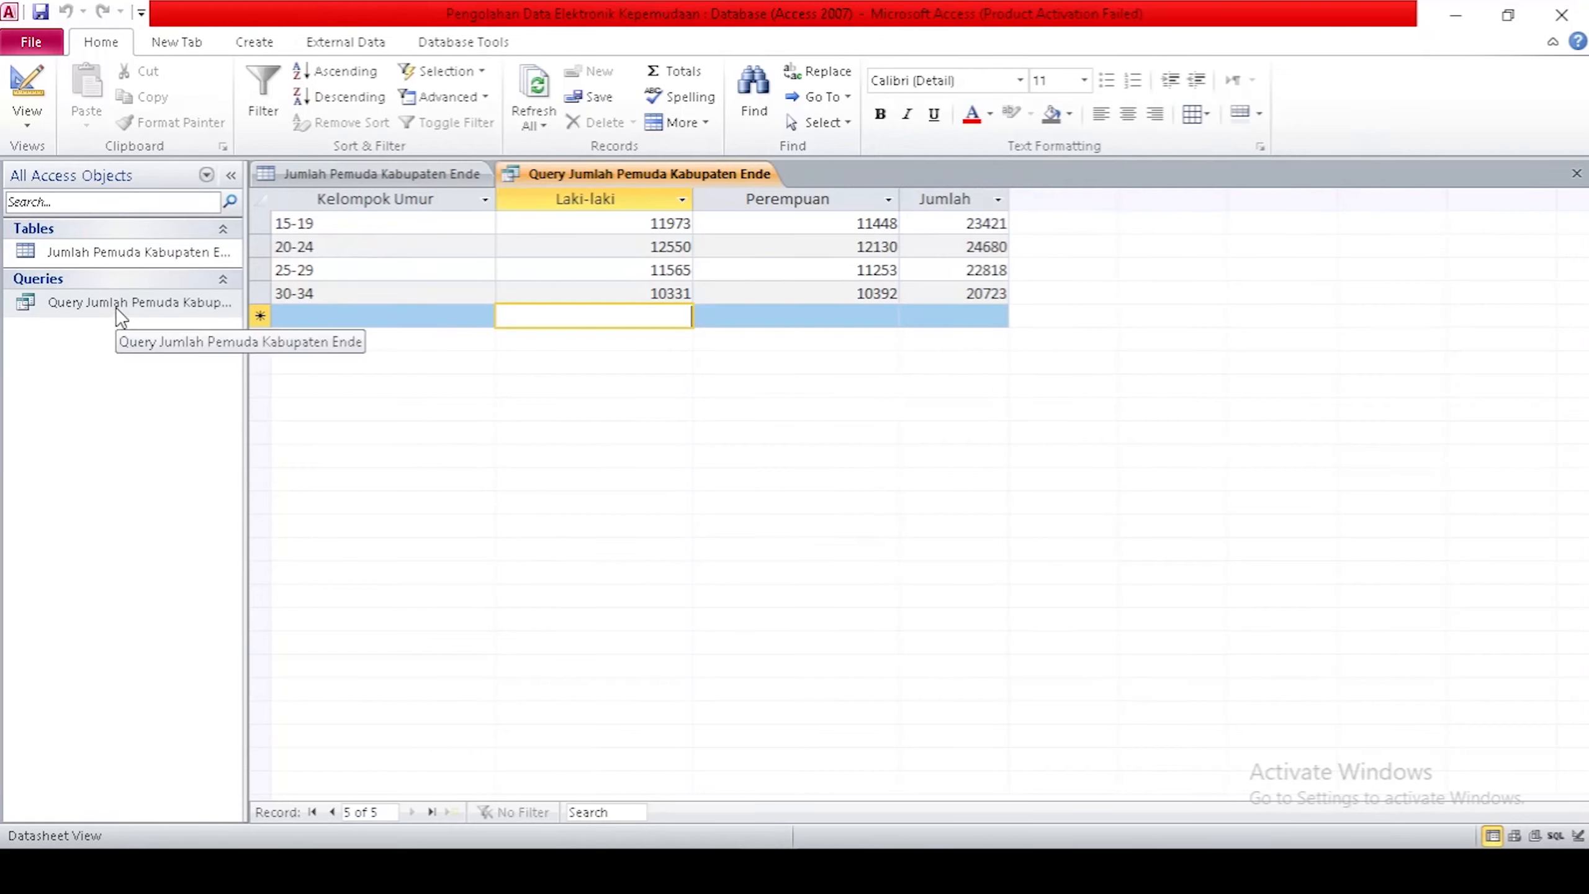
pyautogui.click(380, 172)
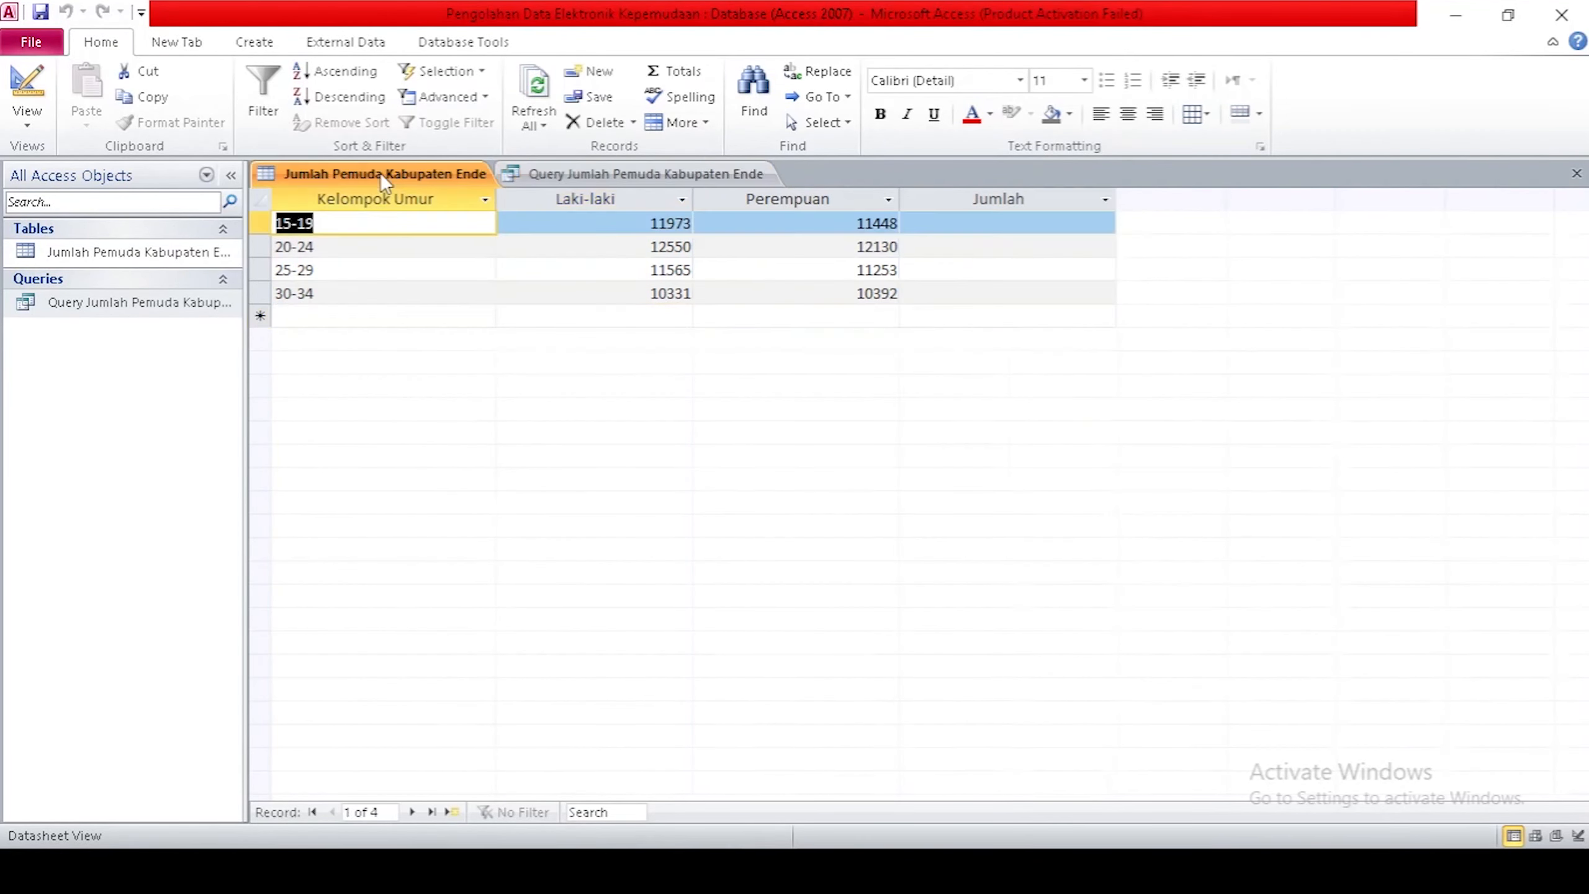
pyautogui.rightClick(380, 173)
pyautogui.click(415, 185)
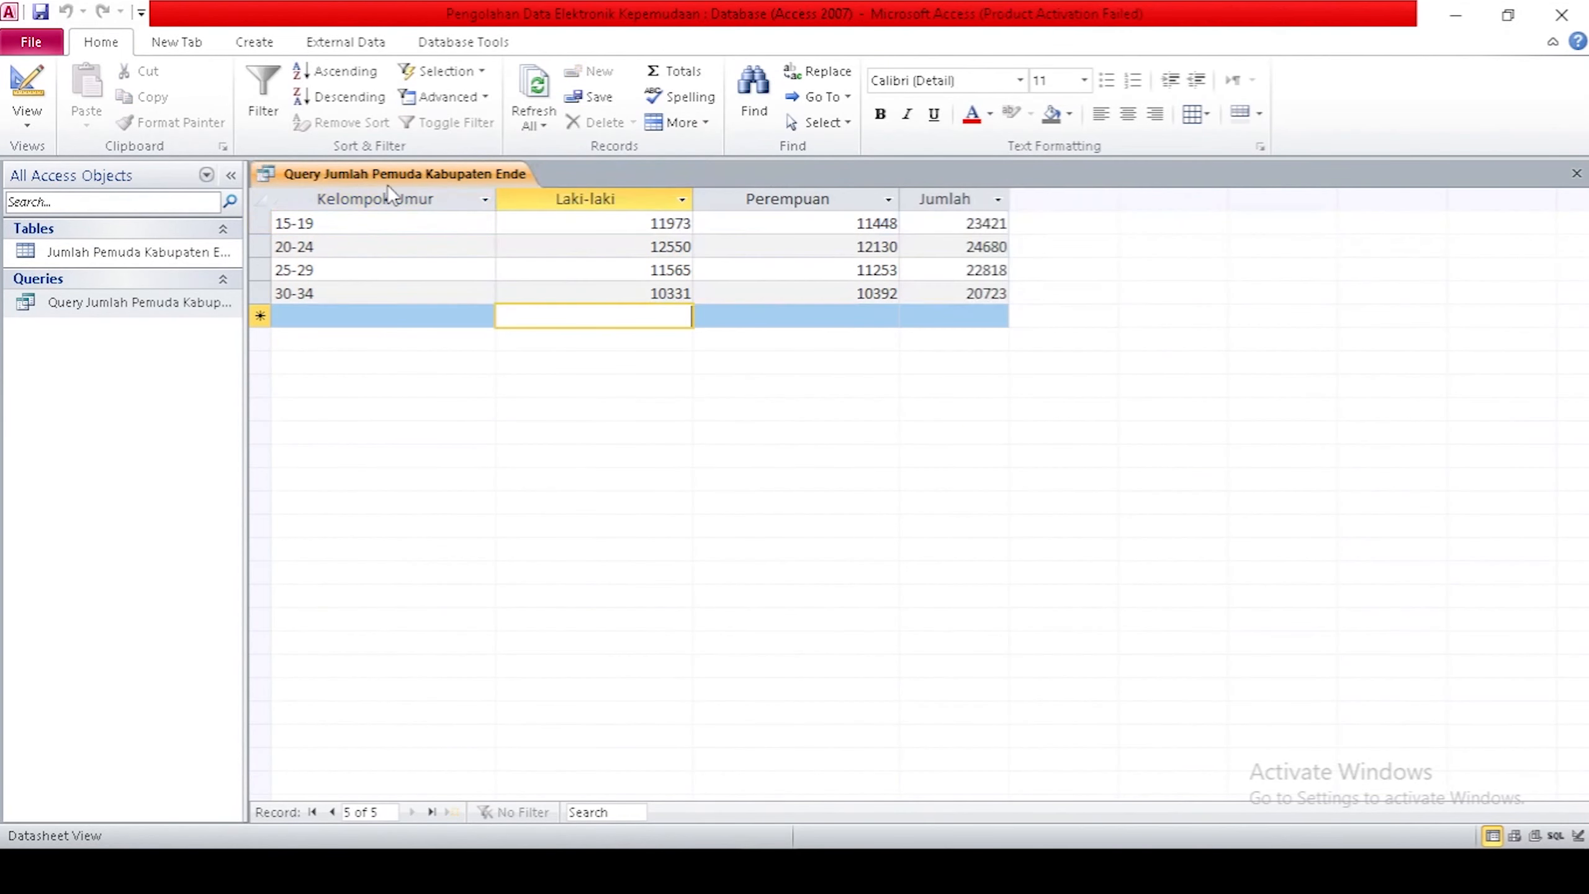
pyautogui.rightClick(388, 172)
pyautogui.click(430, 203)
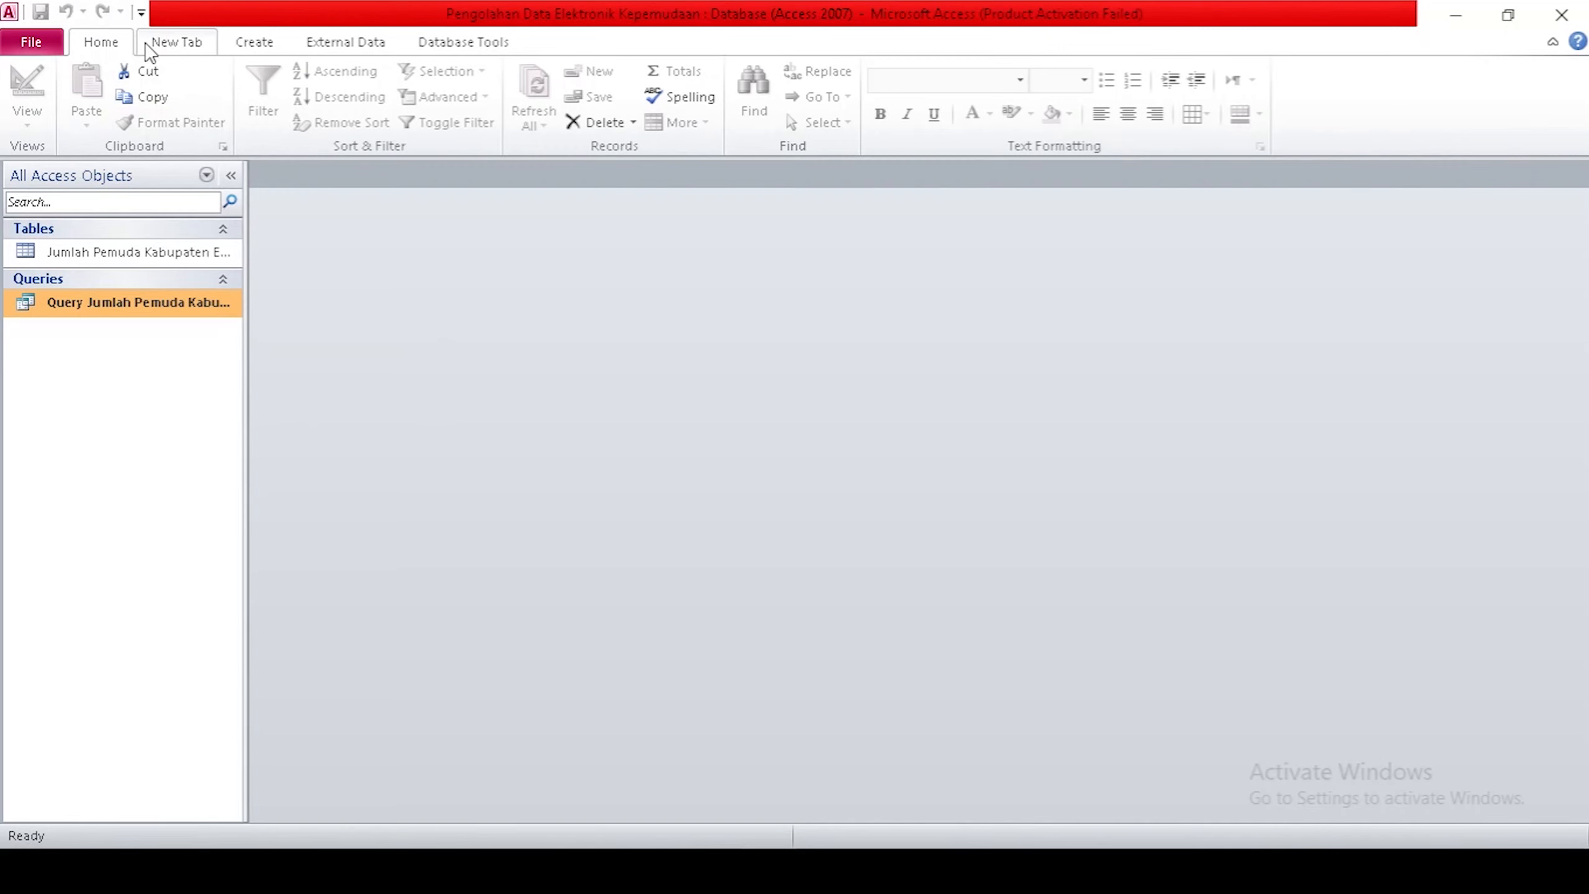
pyautogui.click(254, 49)
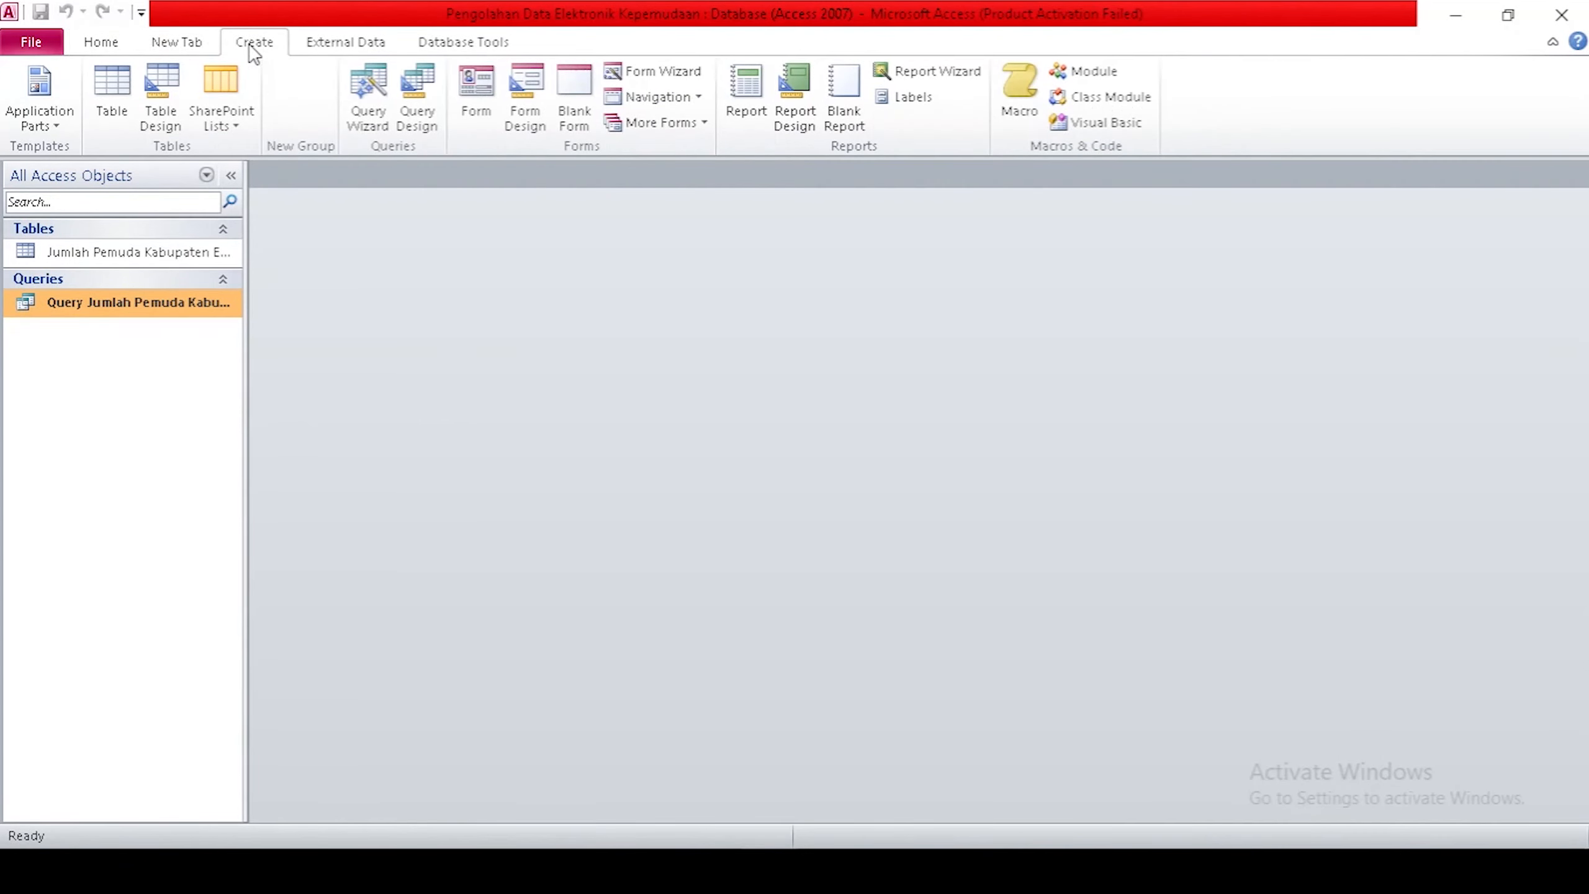
# Run the Report Wizard on the query with all fields, sorted by Kelompok Umur, opening in Design View.
pyautogui.click(915, 72)
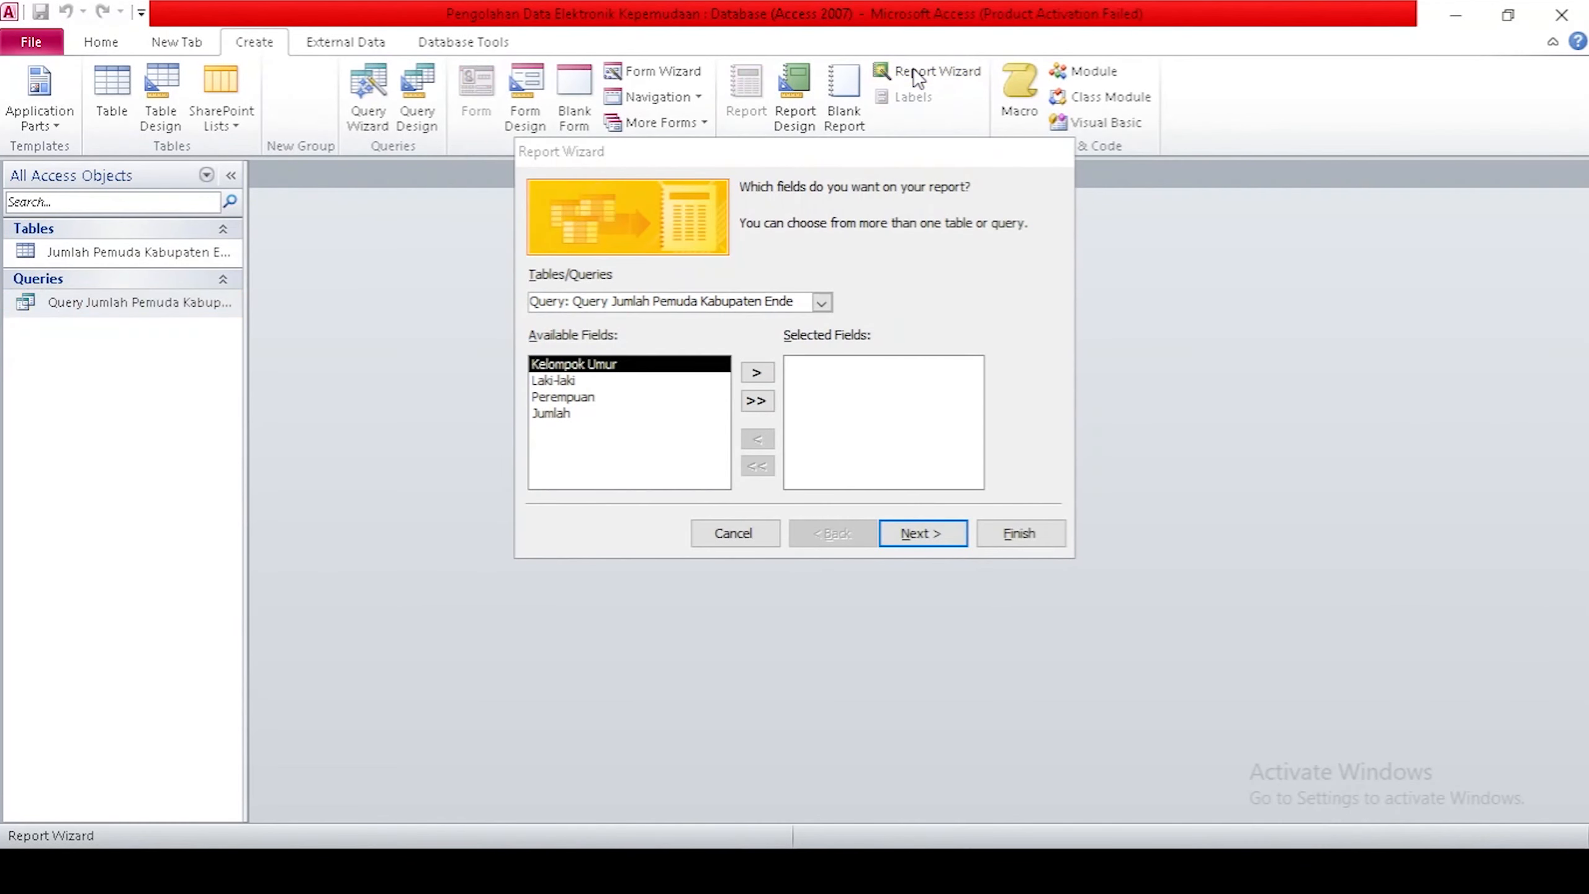
pyautogui.click(821, 302)
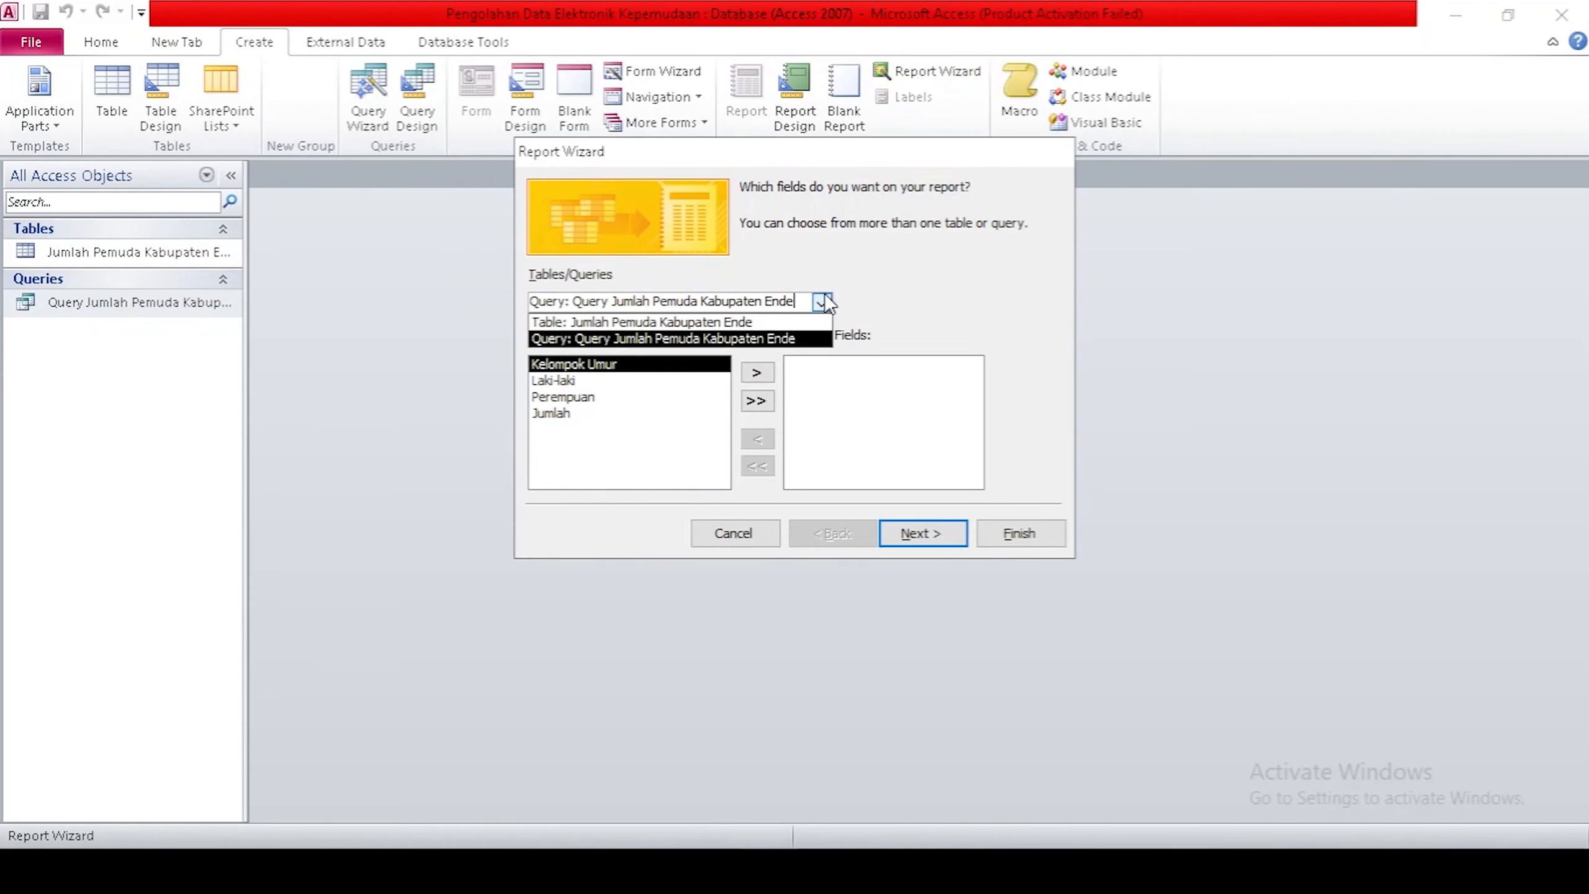
pyautogui.click(634, 339)
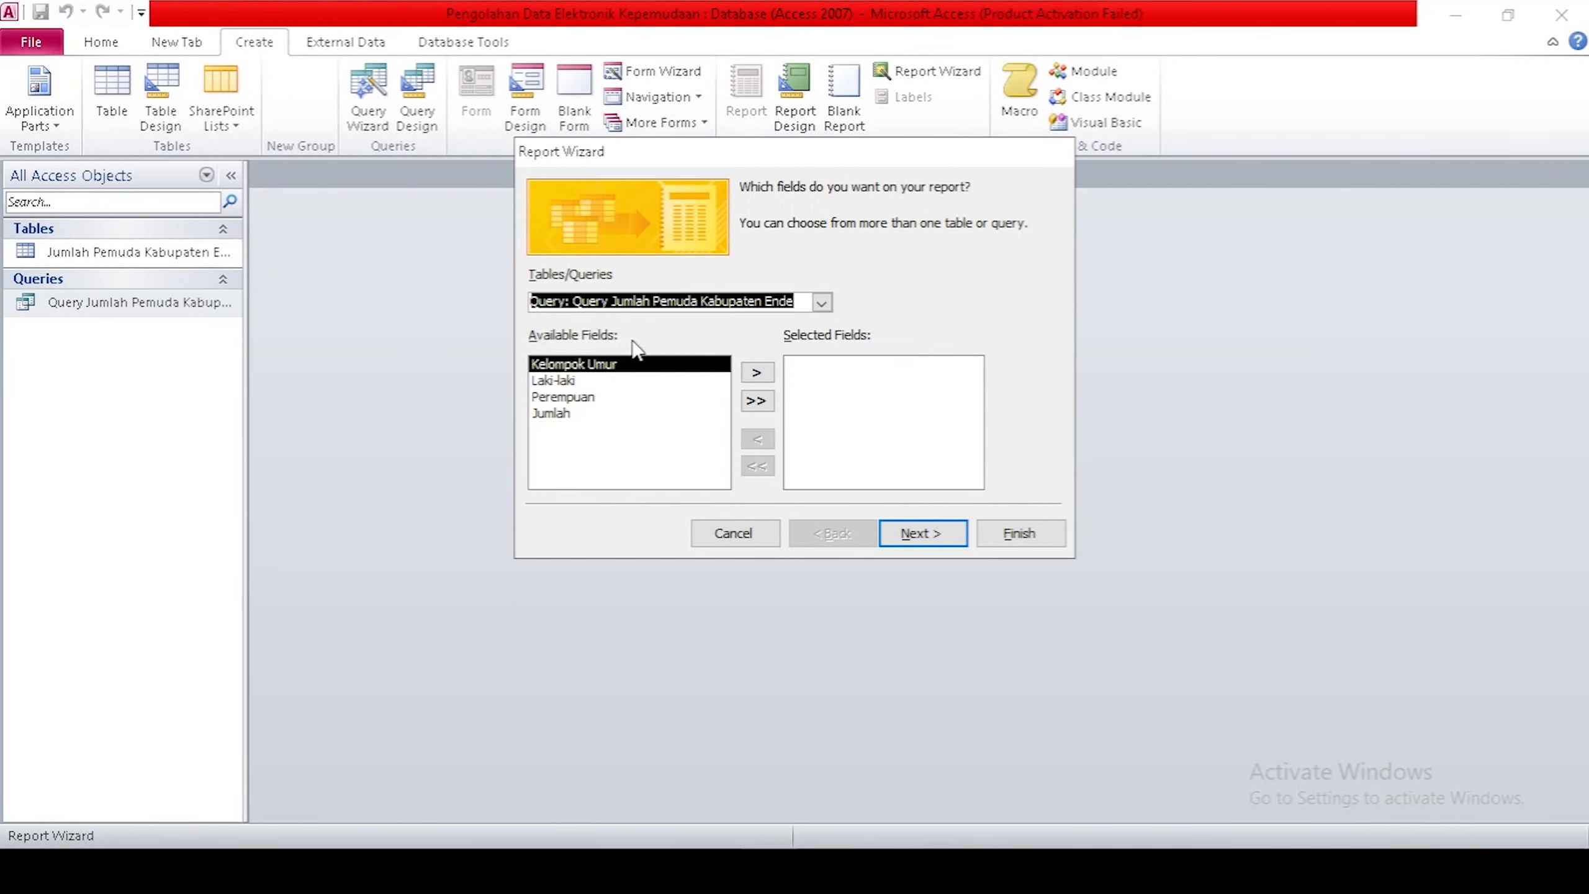
pyautogui.click(759, 402)
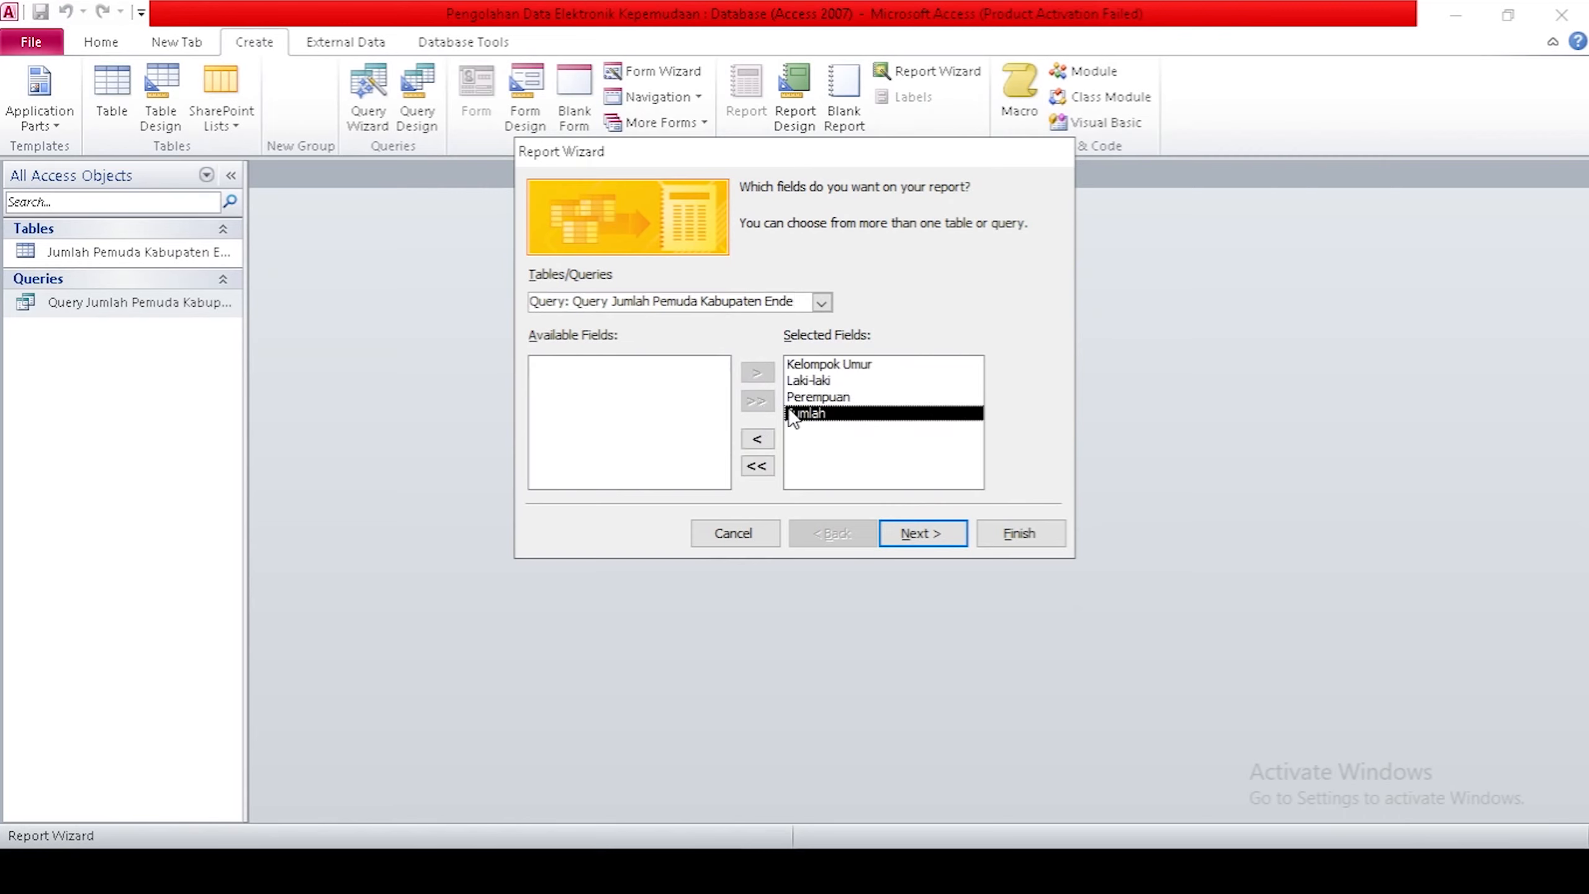
pyautogui.click(946, 534)
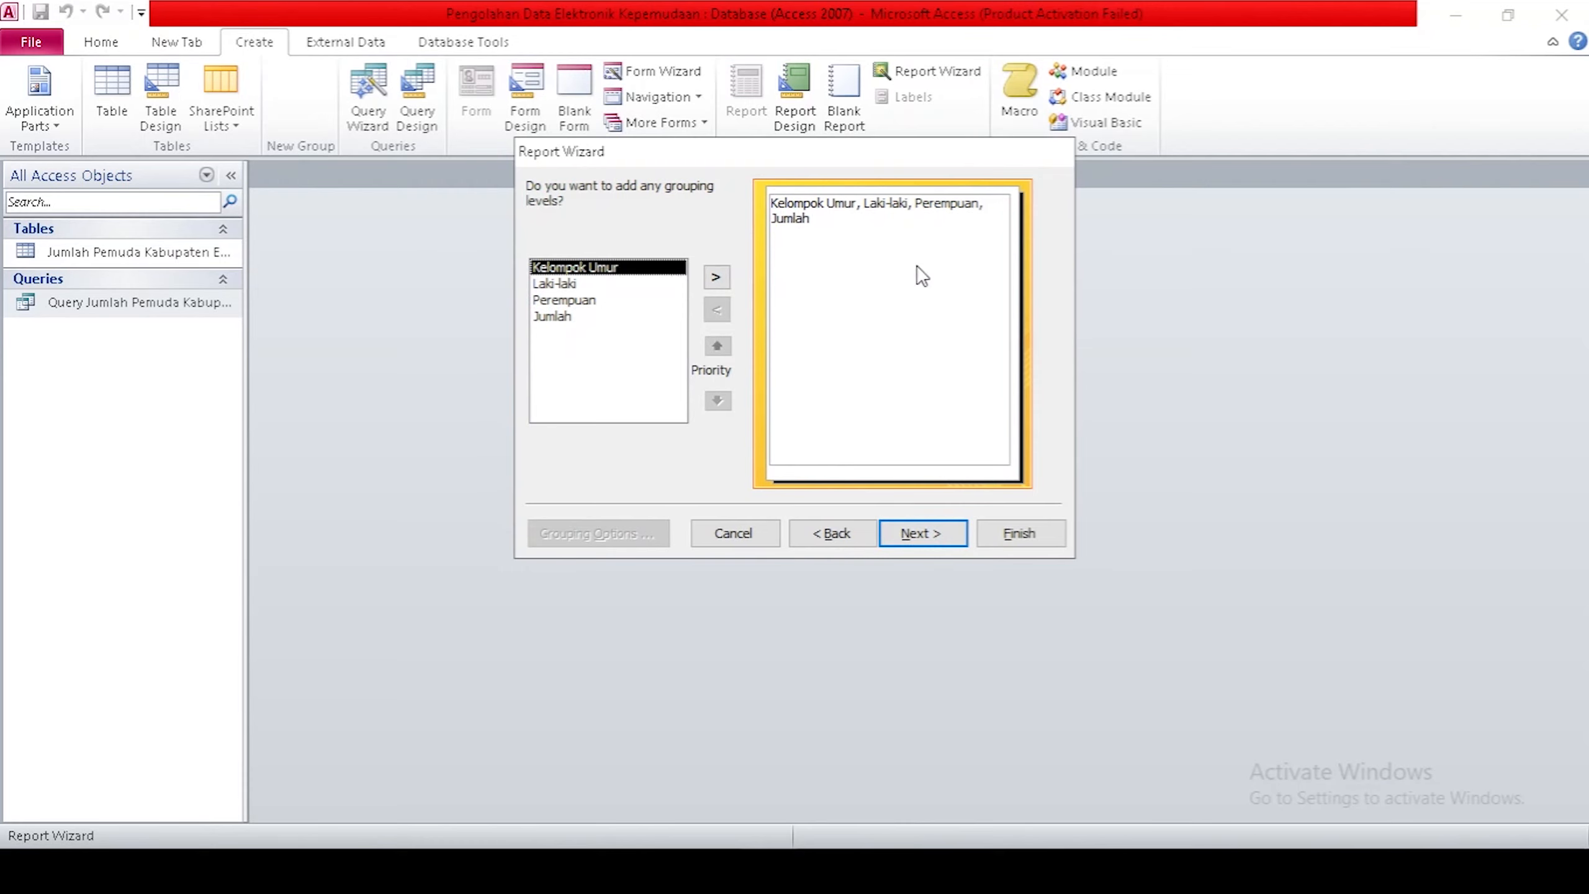
pyautogui.click(959, 531)
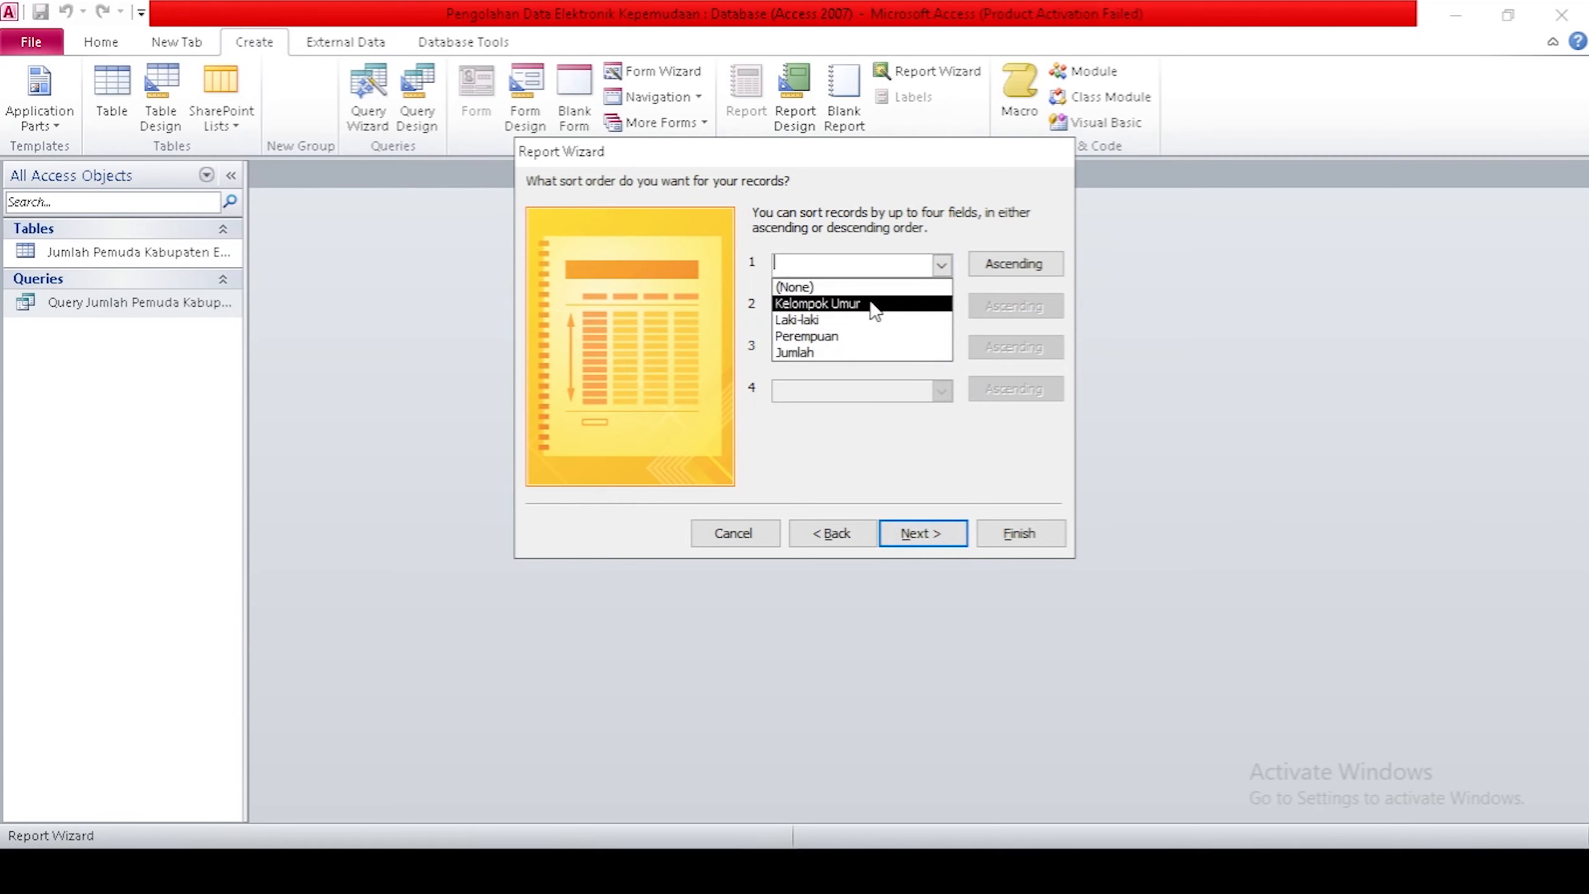
pyautogui.click(861, 303)
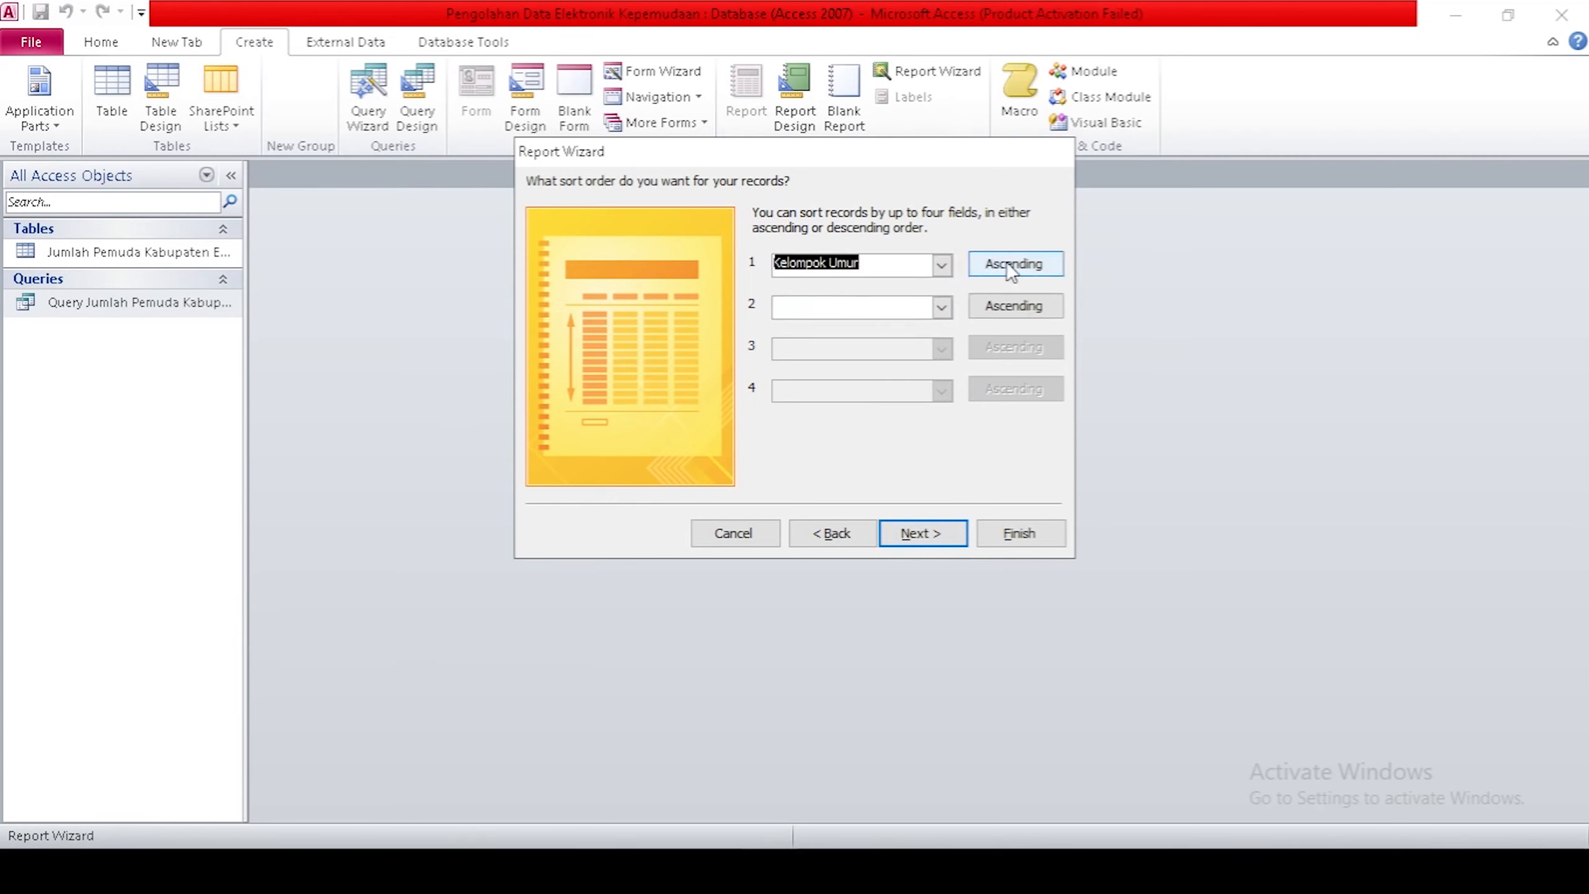
pyautogui.click(942, 524)
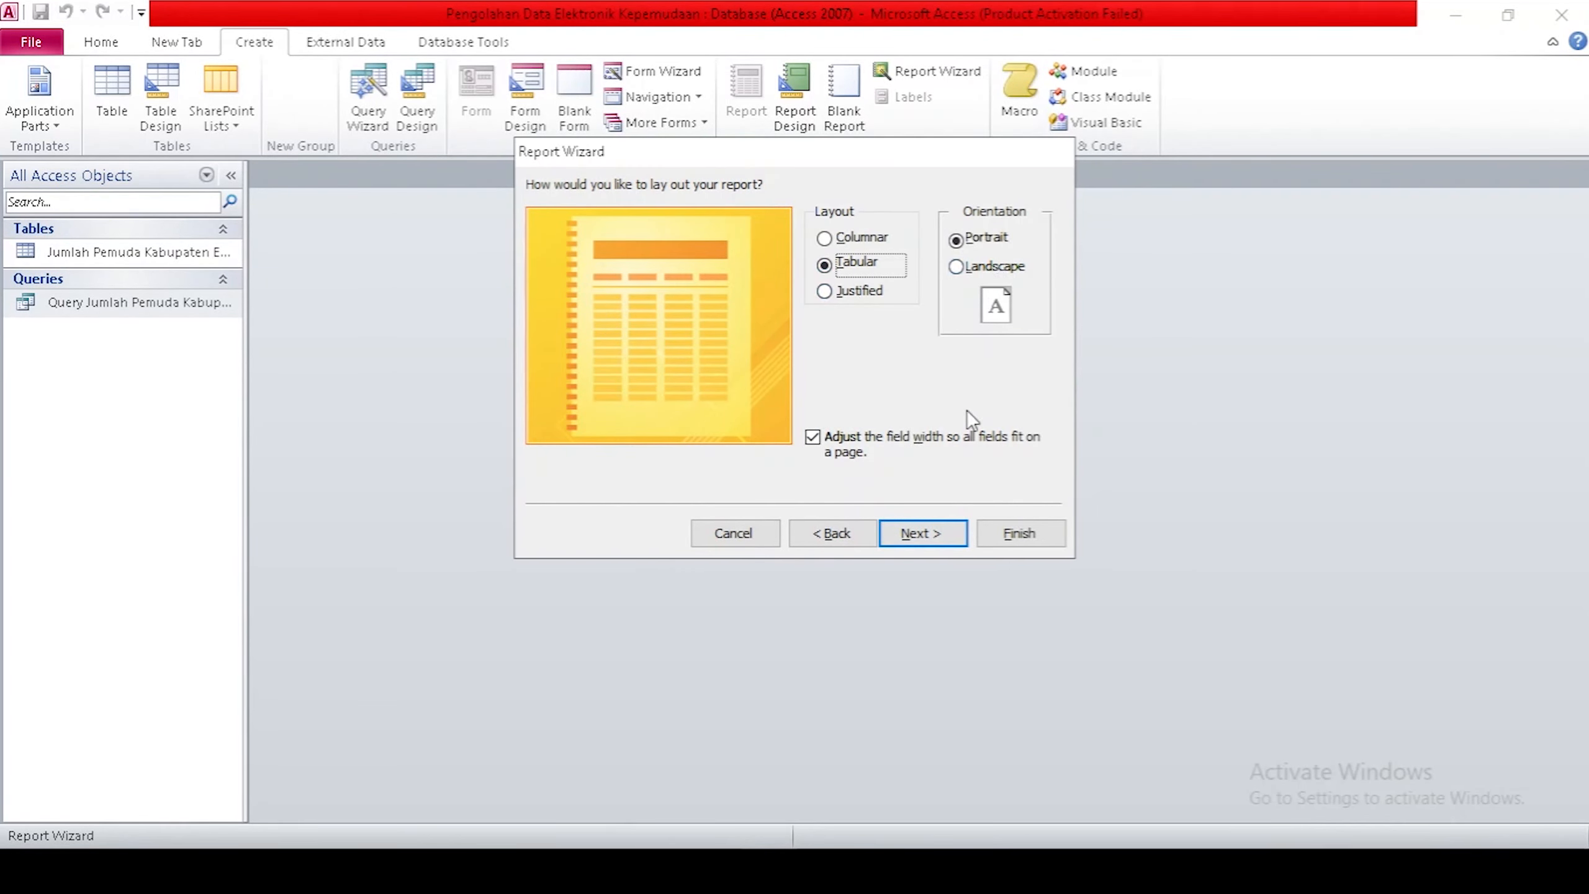
pyautogui.click(924, 533)
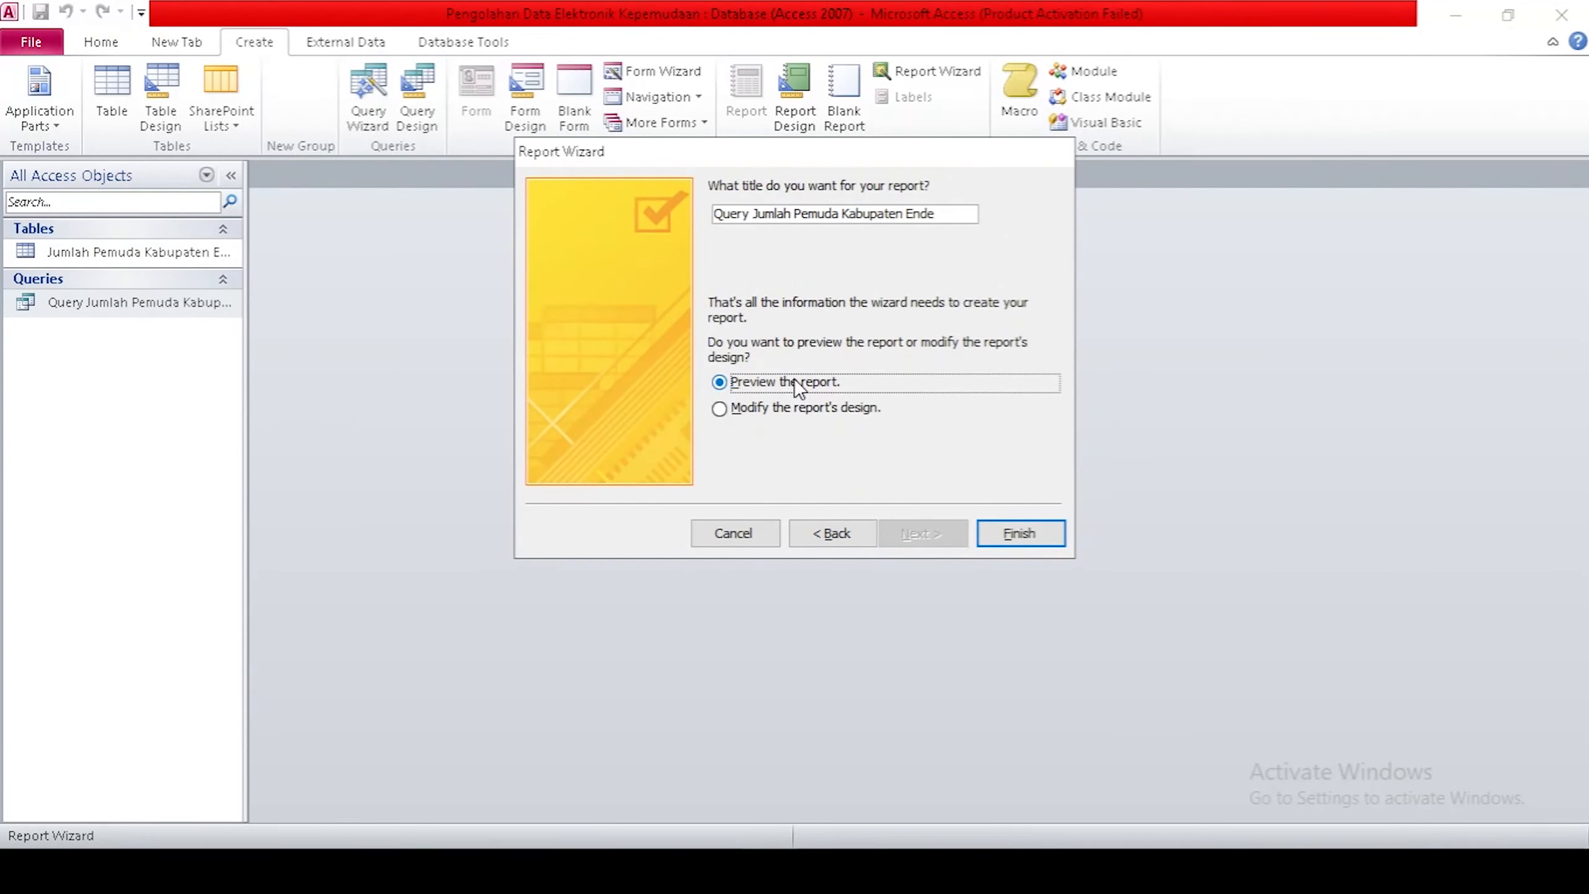
pyautogui.click(795, 406)
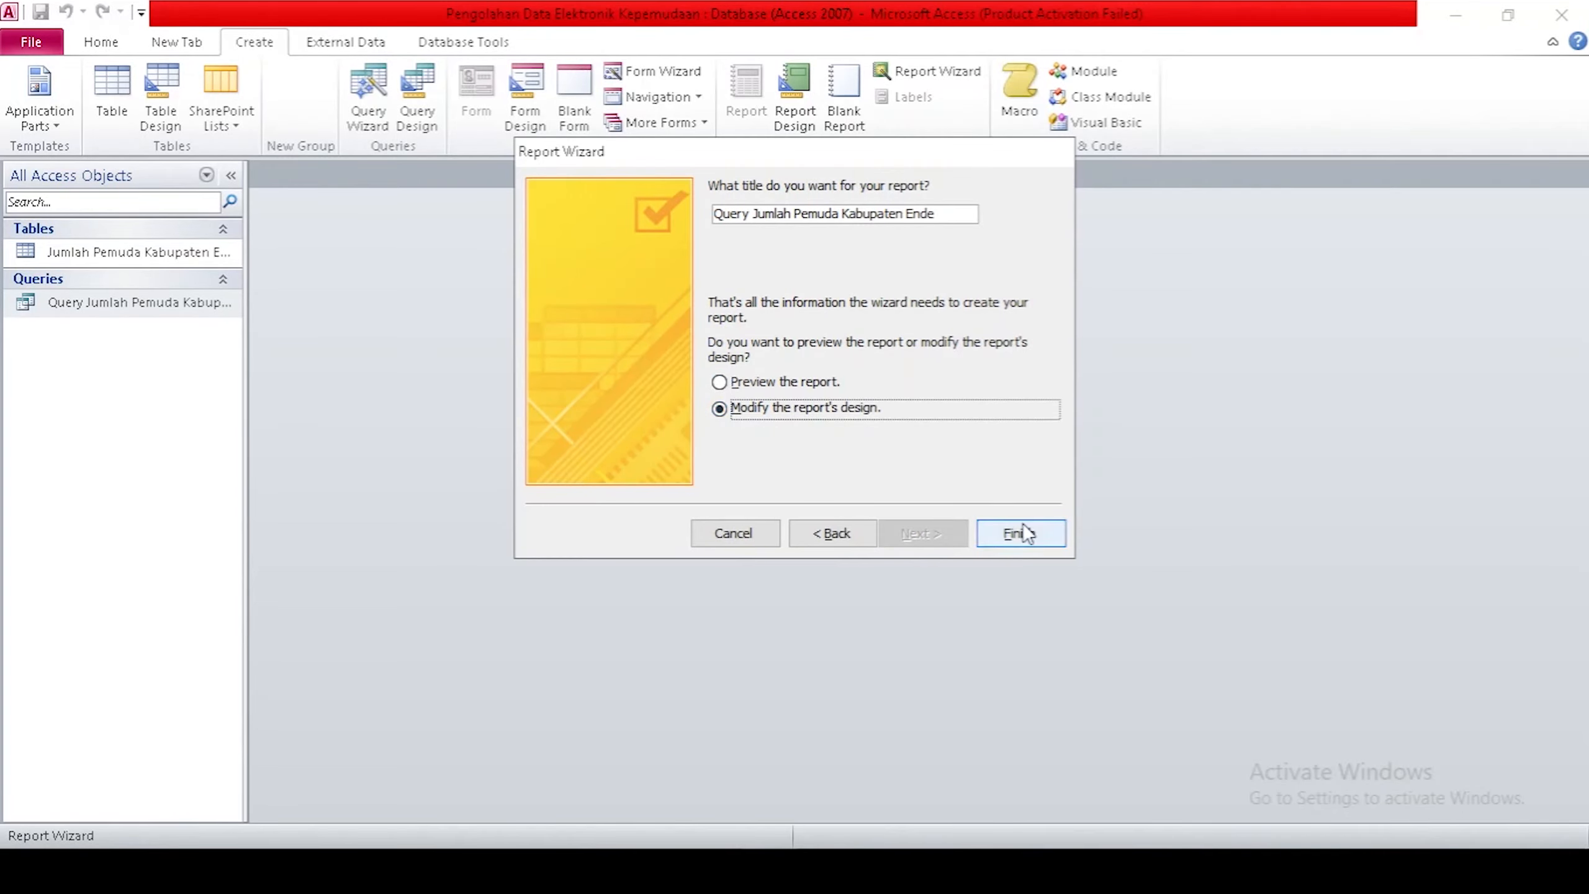
pyautogui.click(1022, 526)
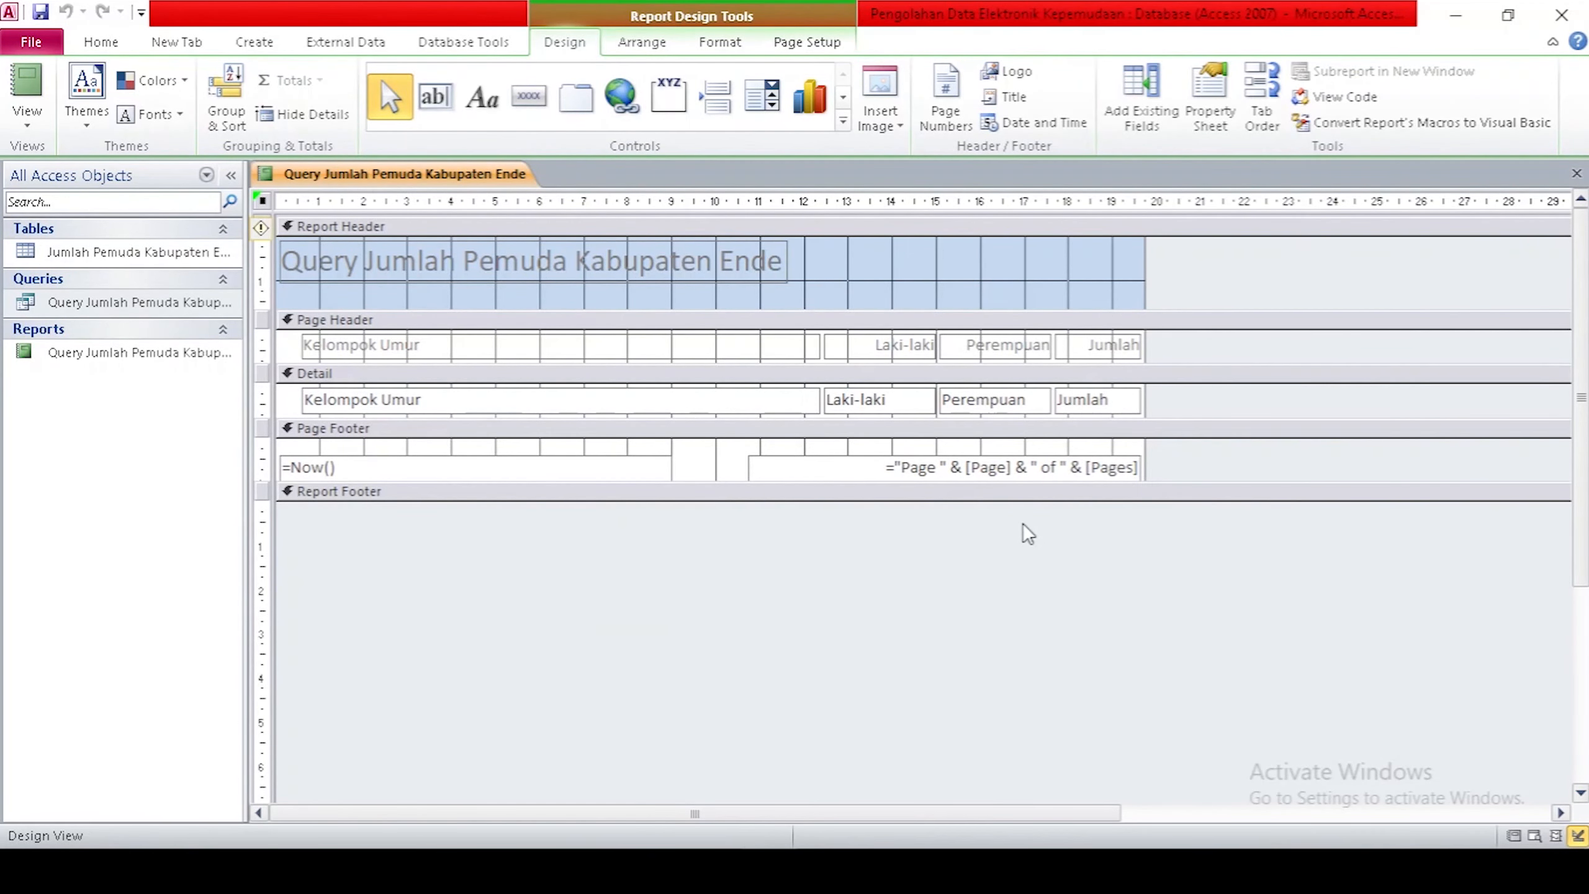
# Preview the report, then delete the =Now() date box from the footer.
pyautogui.click(1514, 836)
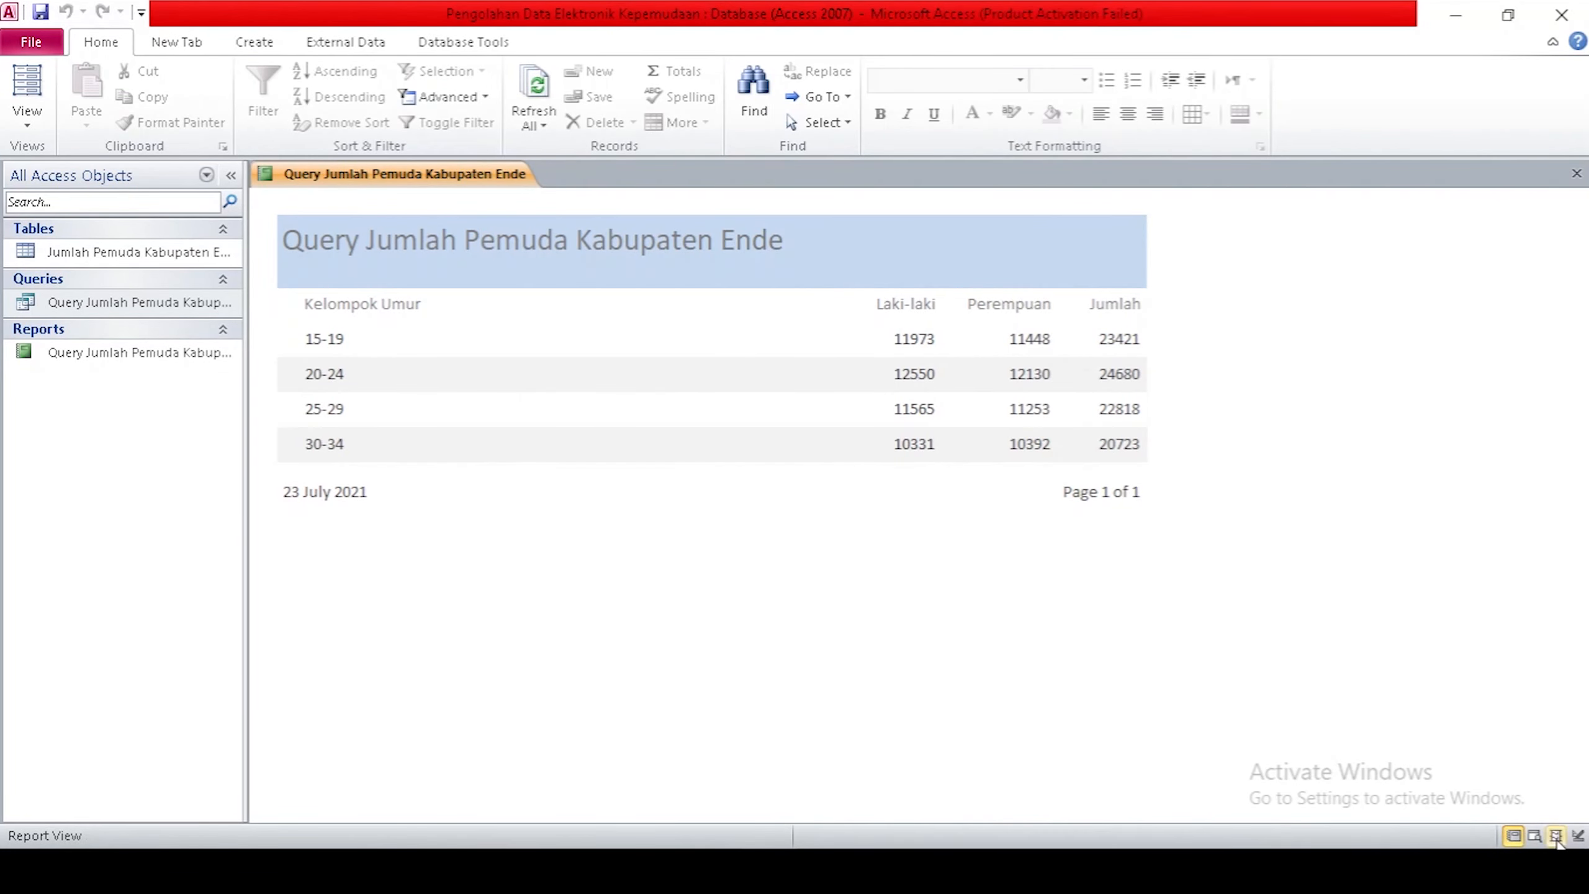
pyautogui.click(1578, 835)
pyautogui.click(327, 463)
pyautogui.press('Delete')
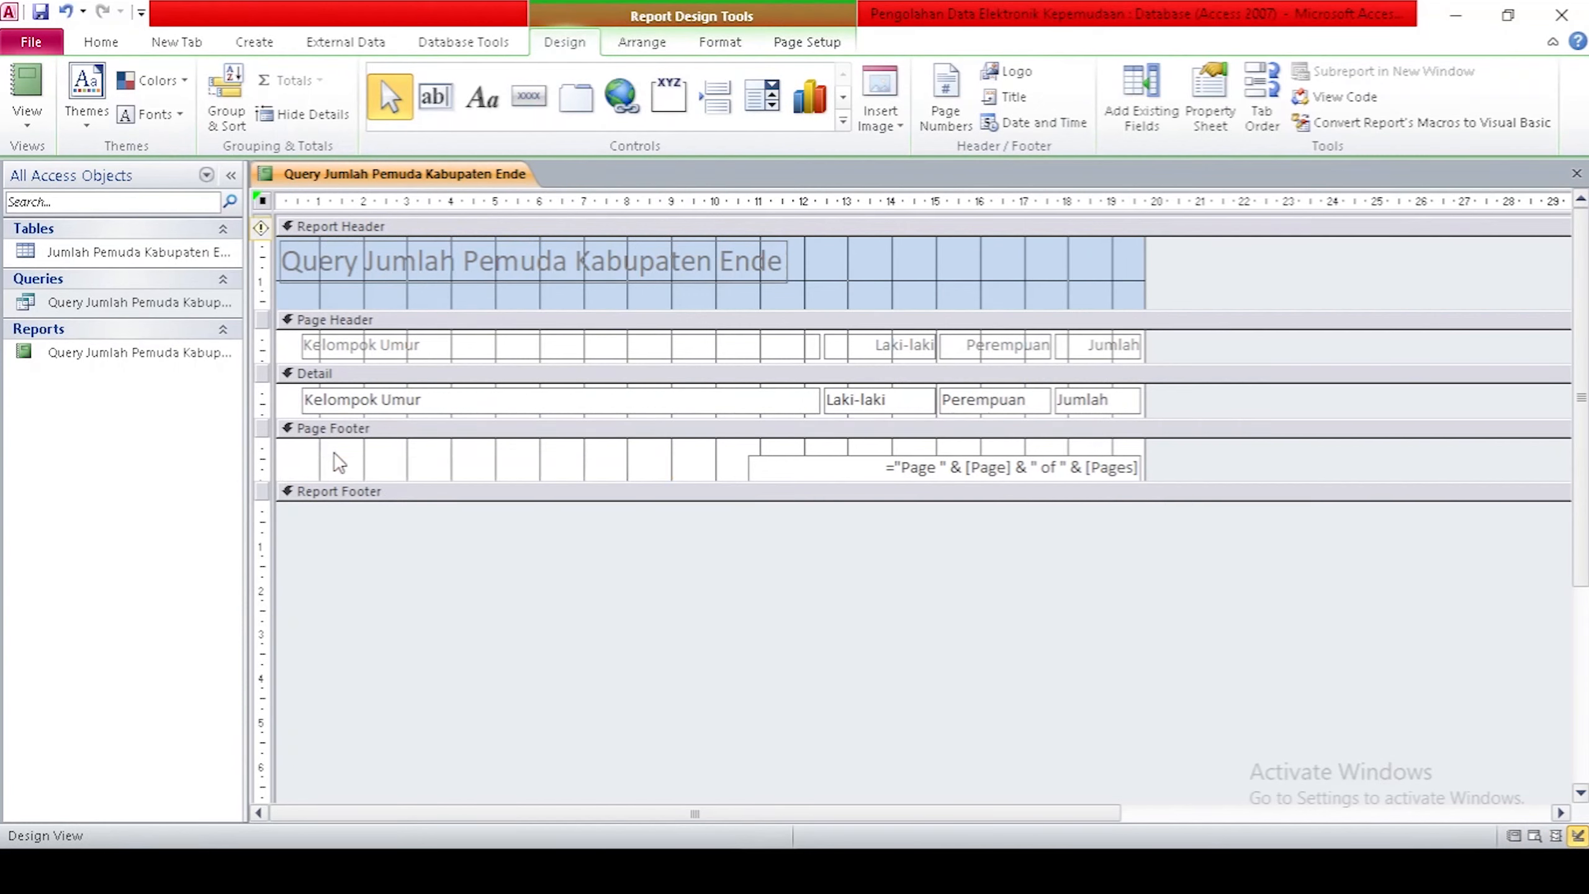
# Narrow the Kelompok Umur column and move the Laki-laki heading and data box left.
pyautogui.click(754, 338)
pyautogui.moveTo(812, 344); pyautogui.dragTo(540, 344)
pyautogui.moveTo(819, 400); pyautogui.dragTo(539, 392)
pyautogui.moveTo(882, 336); pyautogui.dragTo(642, 334)
pyautogui.moveTo(696, 344); pyautogui.dragTo(716, 343)
pyautogui.click(876, 392)
pyautogui.moveTo(877, 389); pyautogui.dragTo(716, 401)
# Shift the Perempuan and Jumlah headings and data boxes left, widening each slightly.
pyautogui.click(794, 402)
pyautogui.moveTo(1035, 342); pyautogui.dragTo(857, 340)
pyautogui.moveTo(872, 344); pyautogui.dragTo(895, 343)
pyautogui.click(1011, 401)
pyautogui.moveTo(1011, 401); pyautogui.dragTo(831, 400)
pyautogui.moveTo(872, 400); pyautogui.dragTo(893, 400)
pyautogui.moveTo(1096, 342); pyautogui.dragTo(967, 342)
pyautogui.moveTo(1023, 345); pyautogui.dragTo(1068, 344)
pyautogui.moveTo(1096, 400); pyautogui.dragTo(978, 401)
pyautogui.moveTo(1023, 401); pyautogui.dragTo(1067, 400)
# Remove 'Query' from the title so it reads 'Jumlah Pemuda Kabupaten Ende', then preview the report.
pyautogui.click(365, 262)
pyautogui.moveTo(364, 262); pyautogui.dragTo(272, 262)
pyautogui.press('Delete')
pyautogui.click(661, 605)
pyautogui.click(1513, 837)
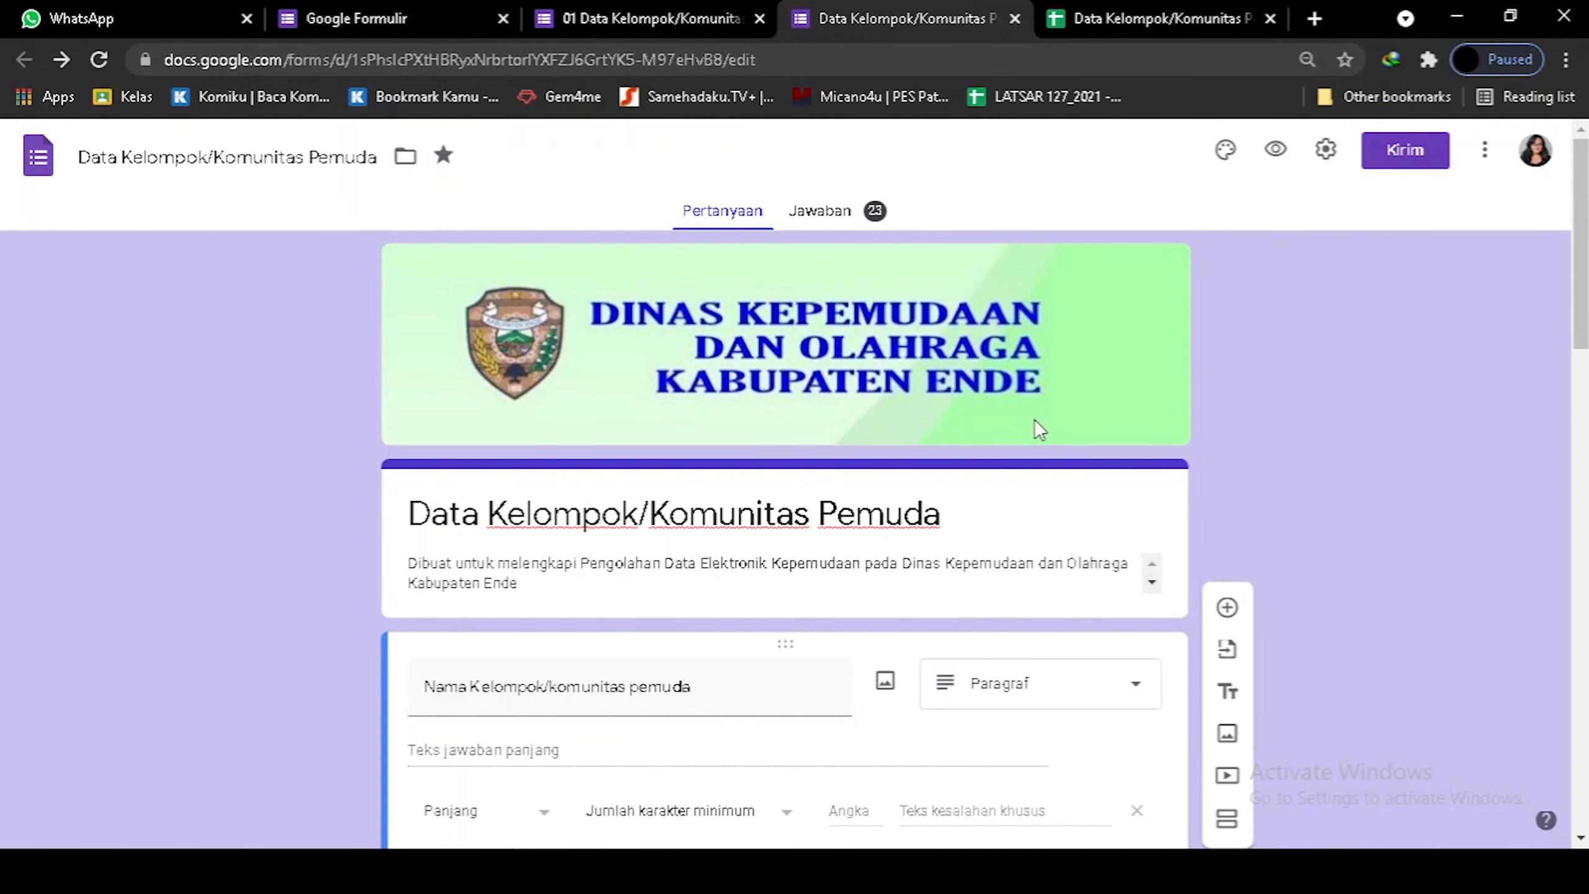
# Scroll through the youth community form's questions on the Pertanyaan tab.
pyautogui.scroll(-3, 1034, 420)
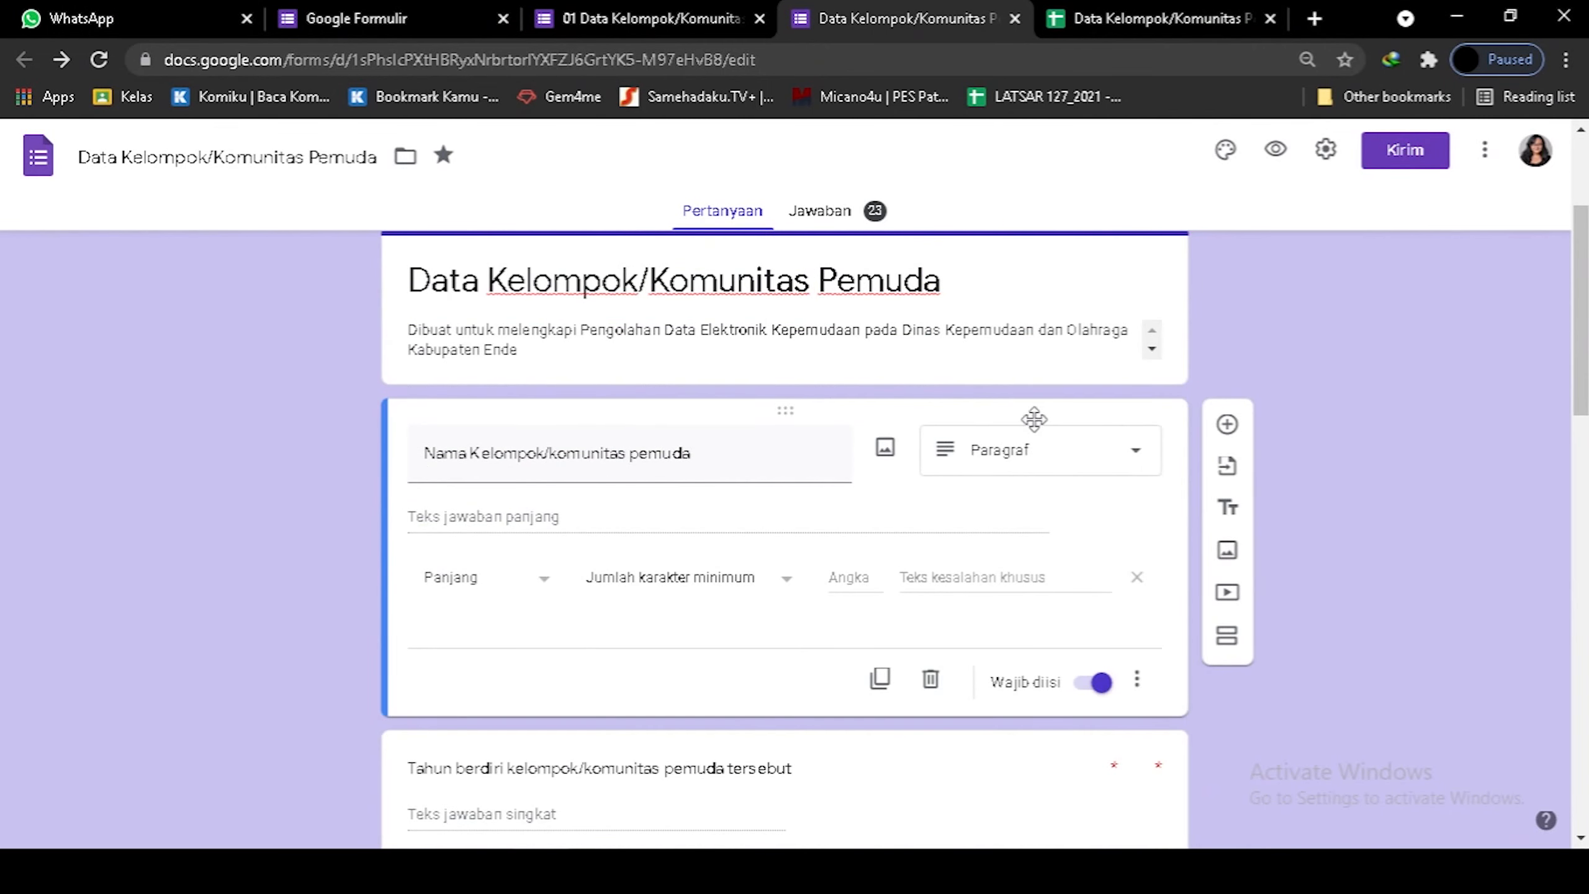
pyautogui.scroll(-2, 1034, 419)
pyautogui.scroll(-5, 1039, 430)
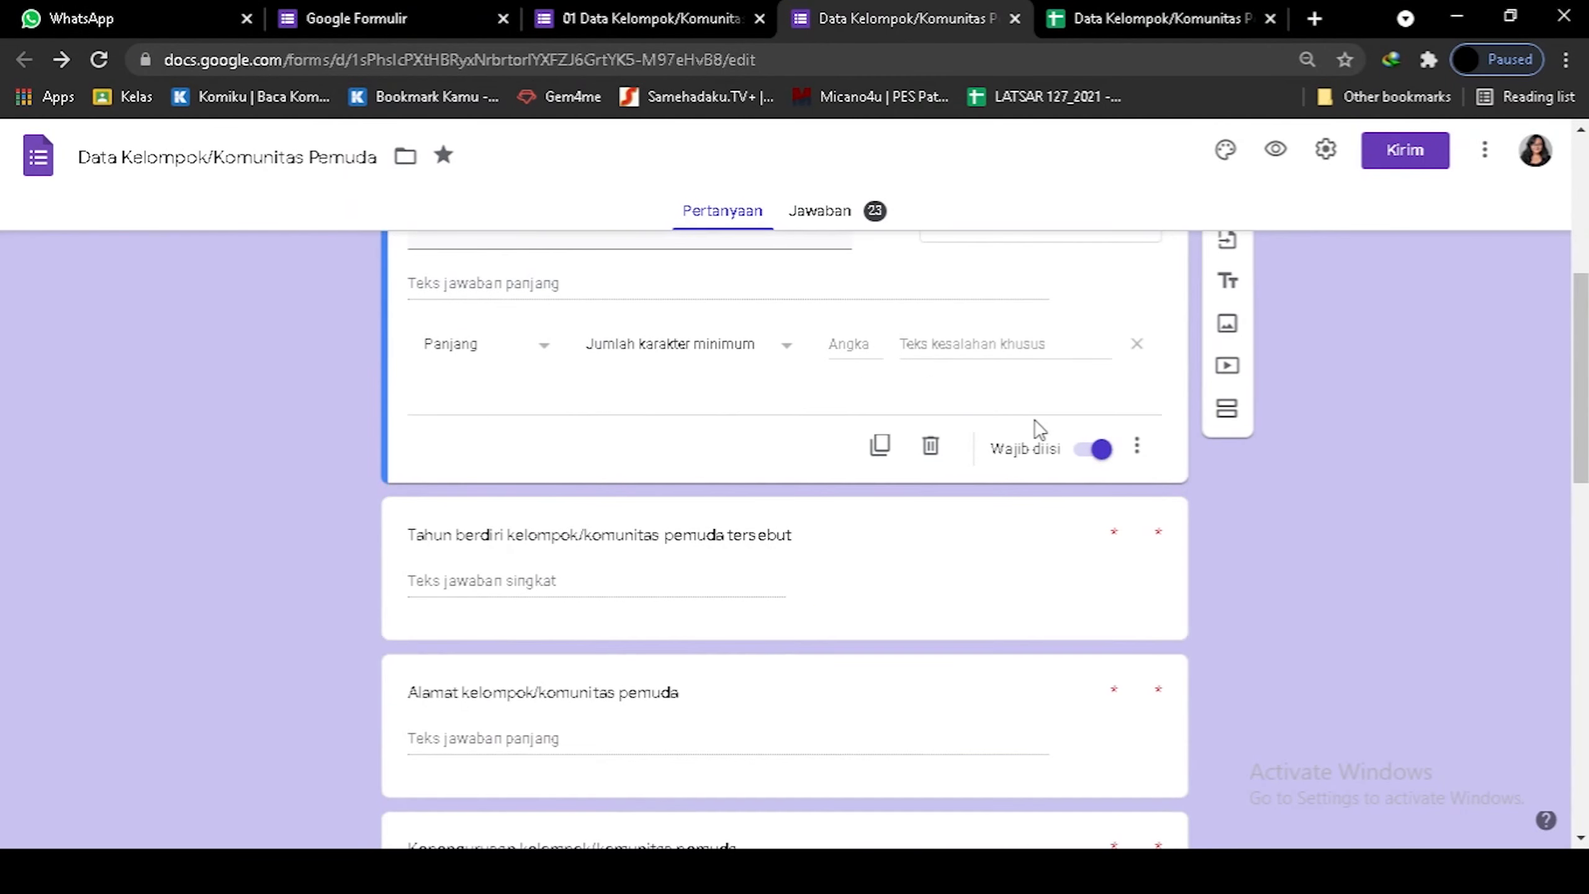
pyautogui.scroll(-3, 1036, 430)
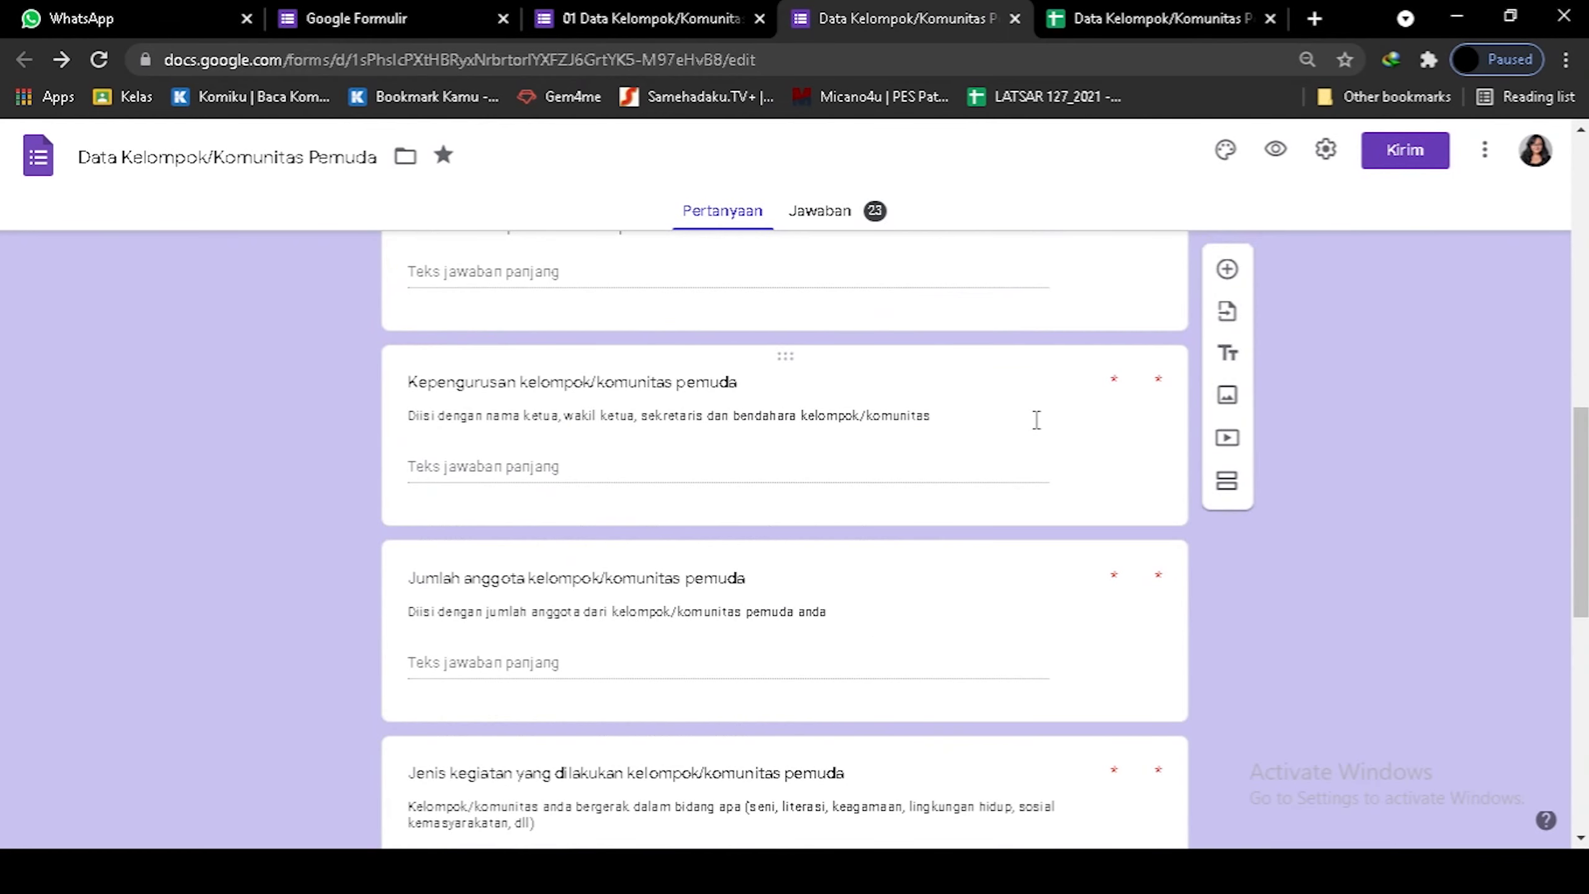
pyautogui.scroll(-2, 1036, 419)
pyautogui.scroll(-5, 1486, 514)
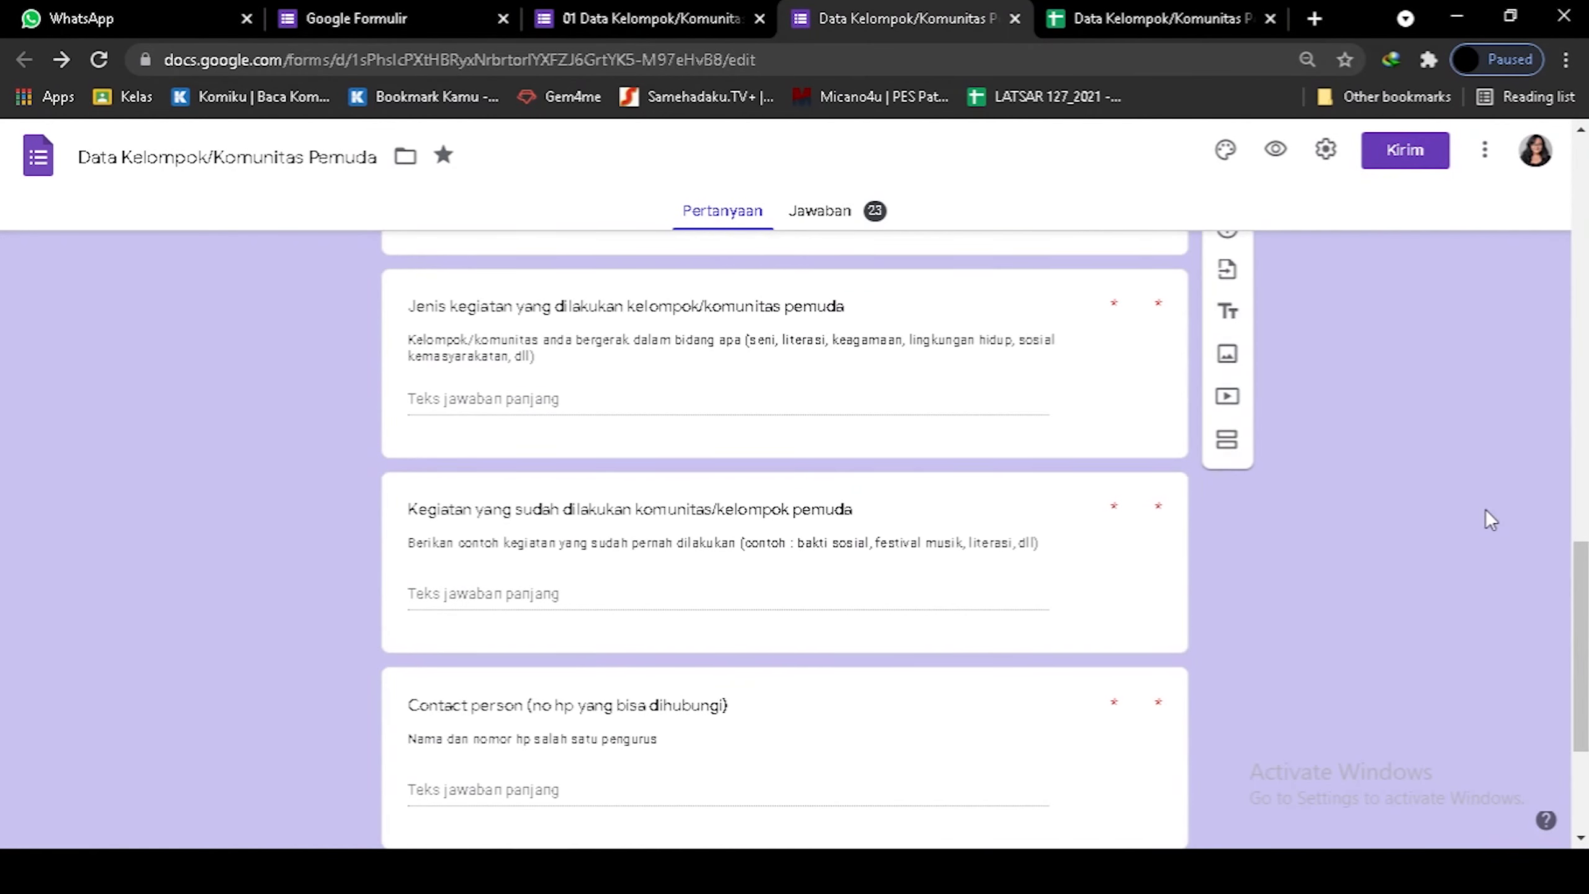
pyautogui.scroll(-4, 1486, 512)
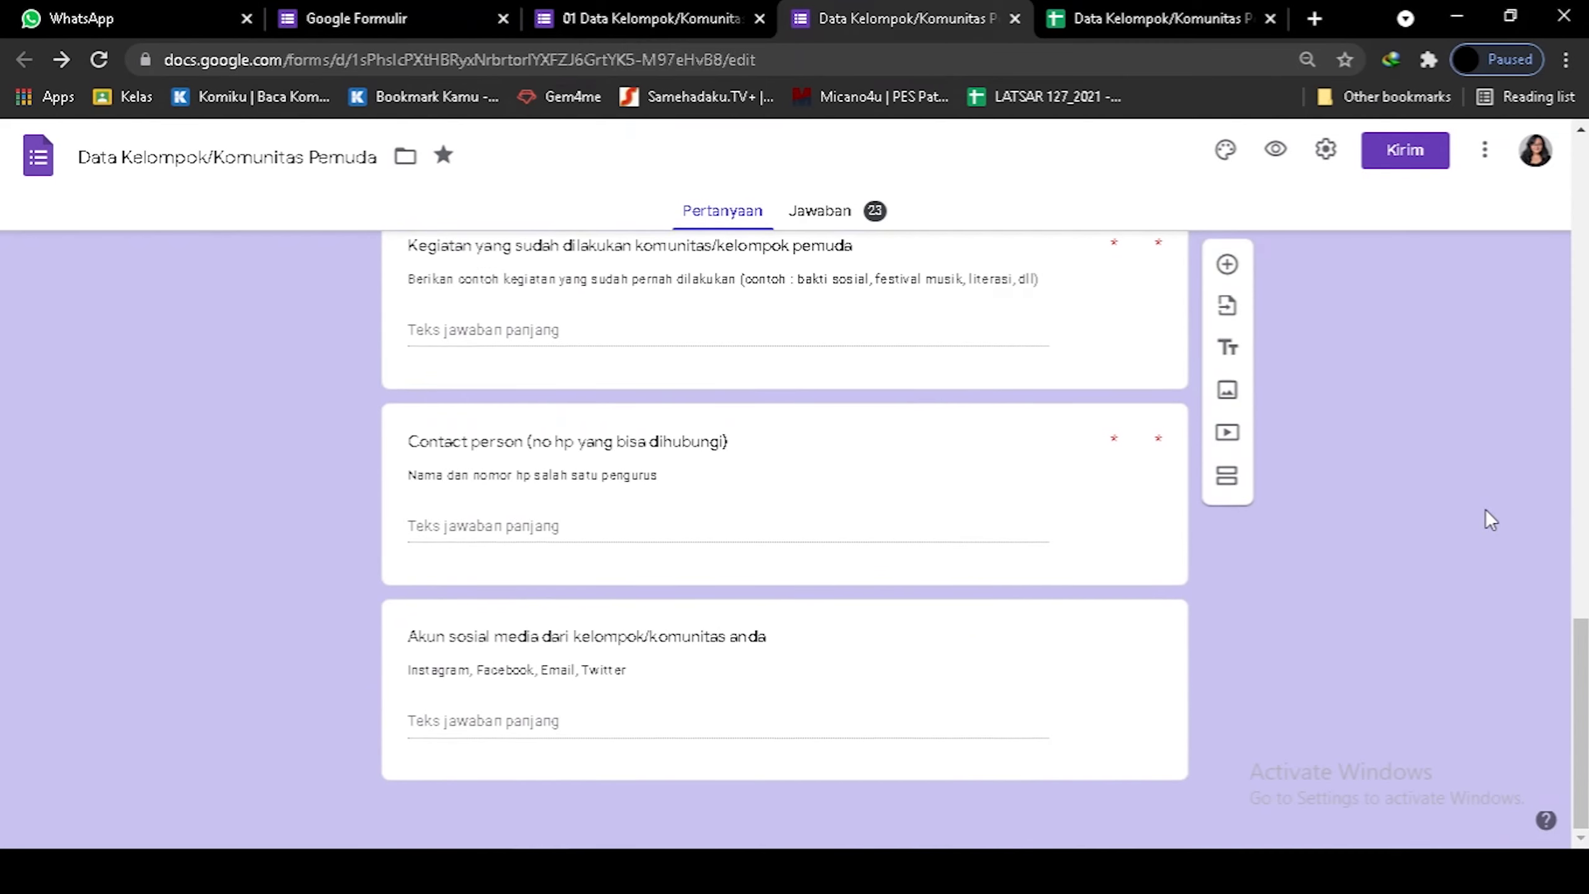
# Open the Jawaban tab and scroll through the 23-response summary and charts.
pyautogui.click(821, 213)
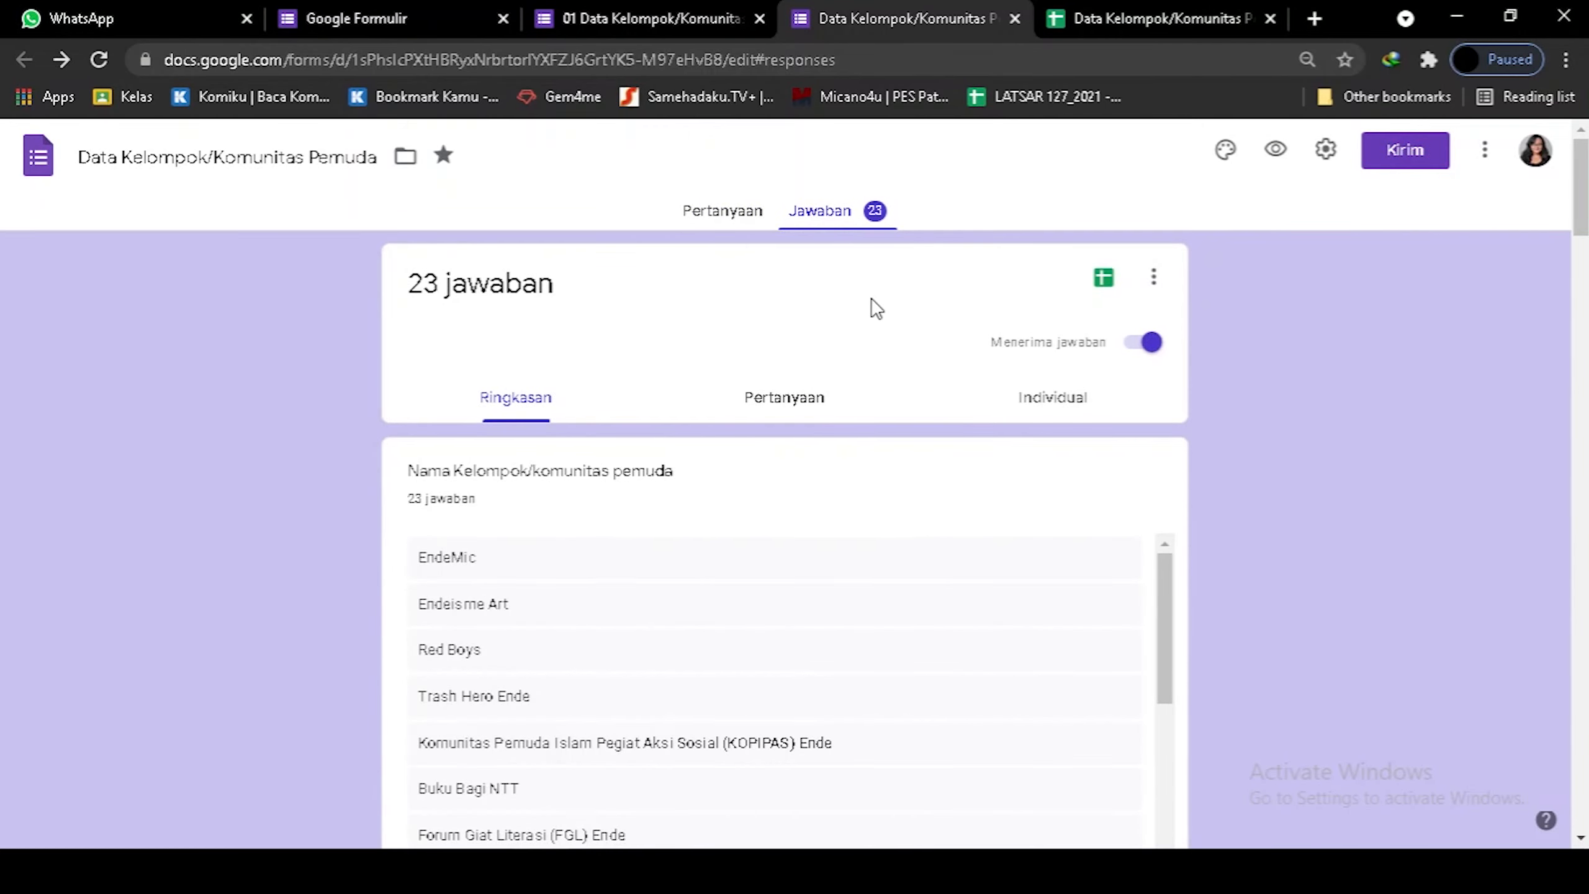
pyautogui.scroll(-5, 898, 346)
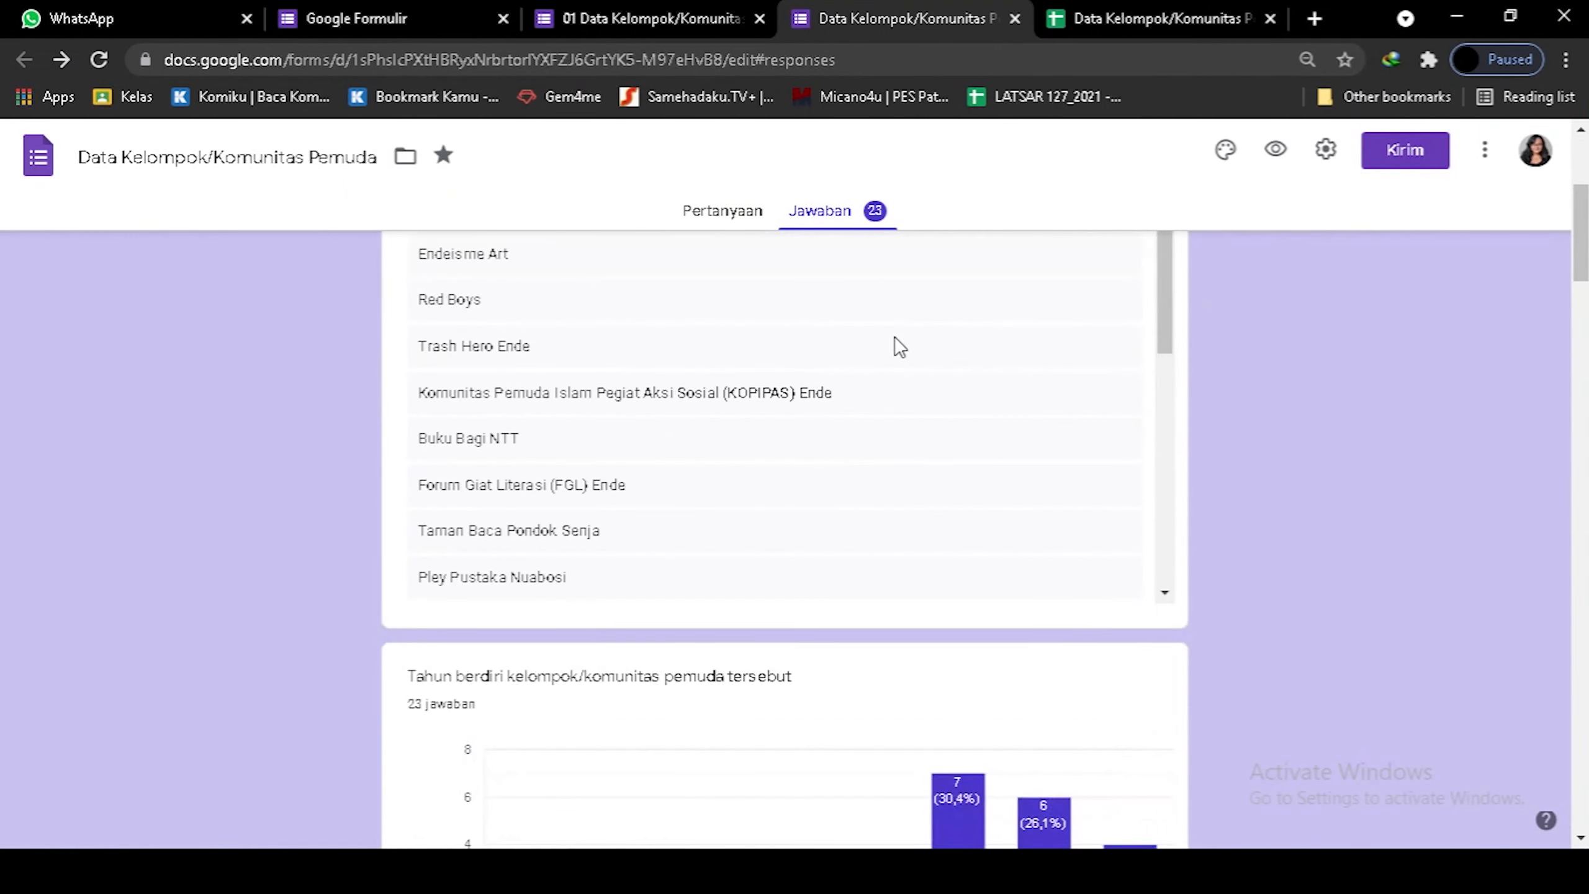
pyautogui.scroll(-5, 898, 346)
pyautogui.scroll(-5, 1314, 391)
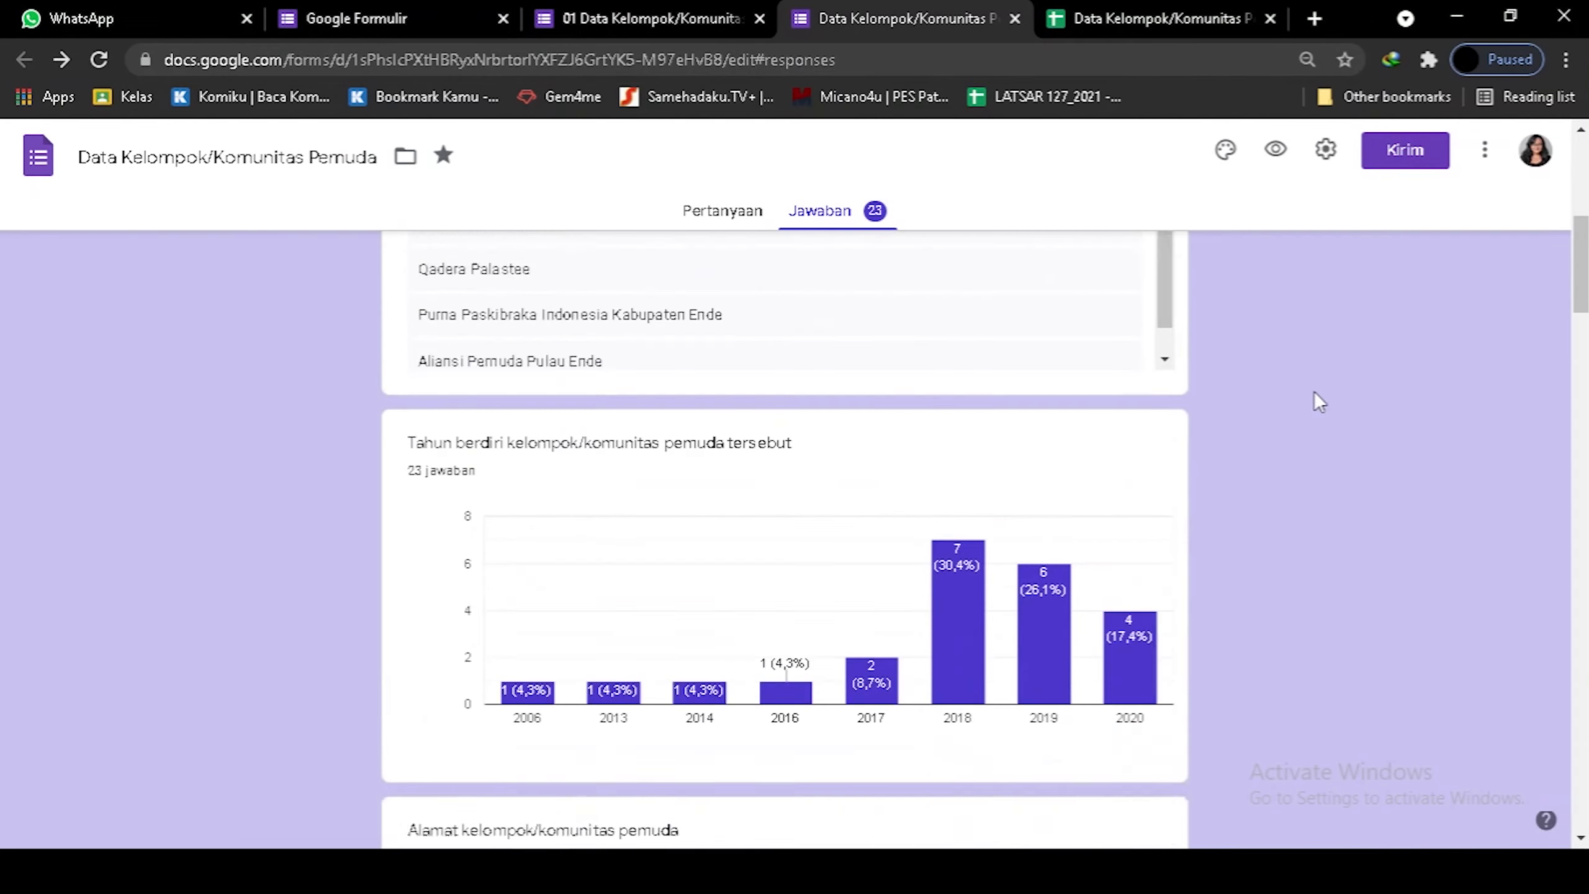
pyautogui.scroll(-12, 1313, 391)
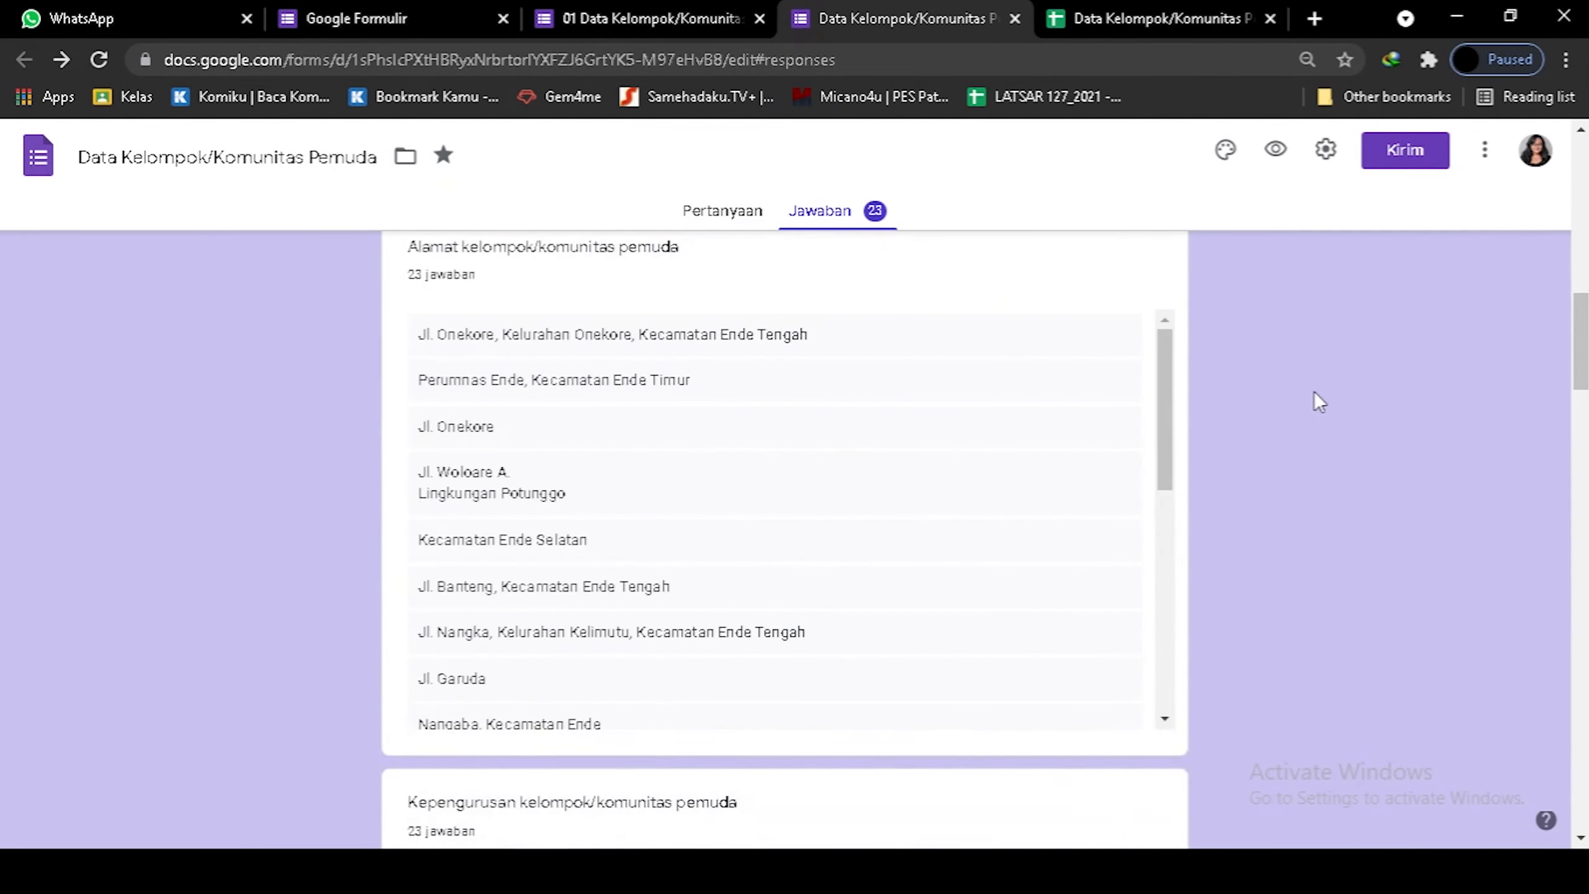
pyautogui.scroll(-20, 1313, 391)
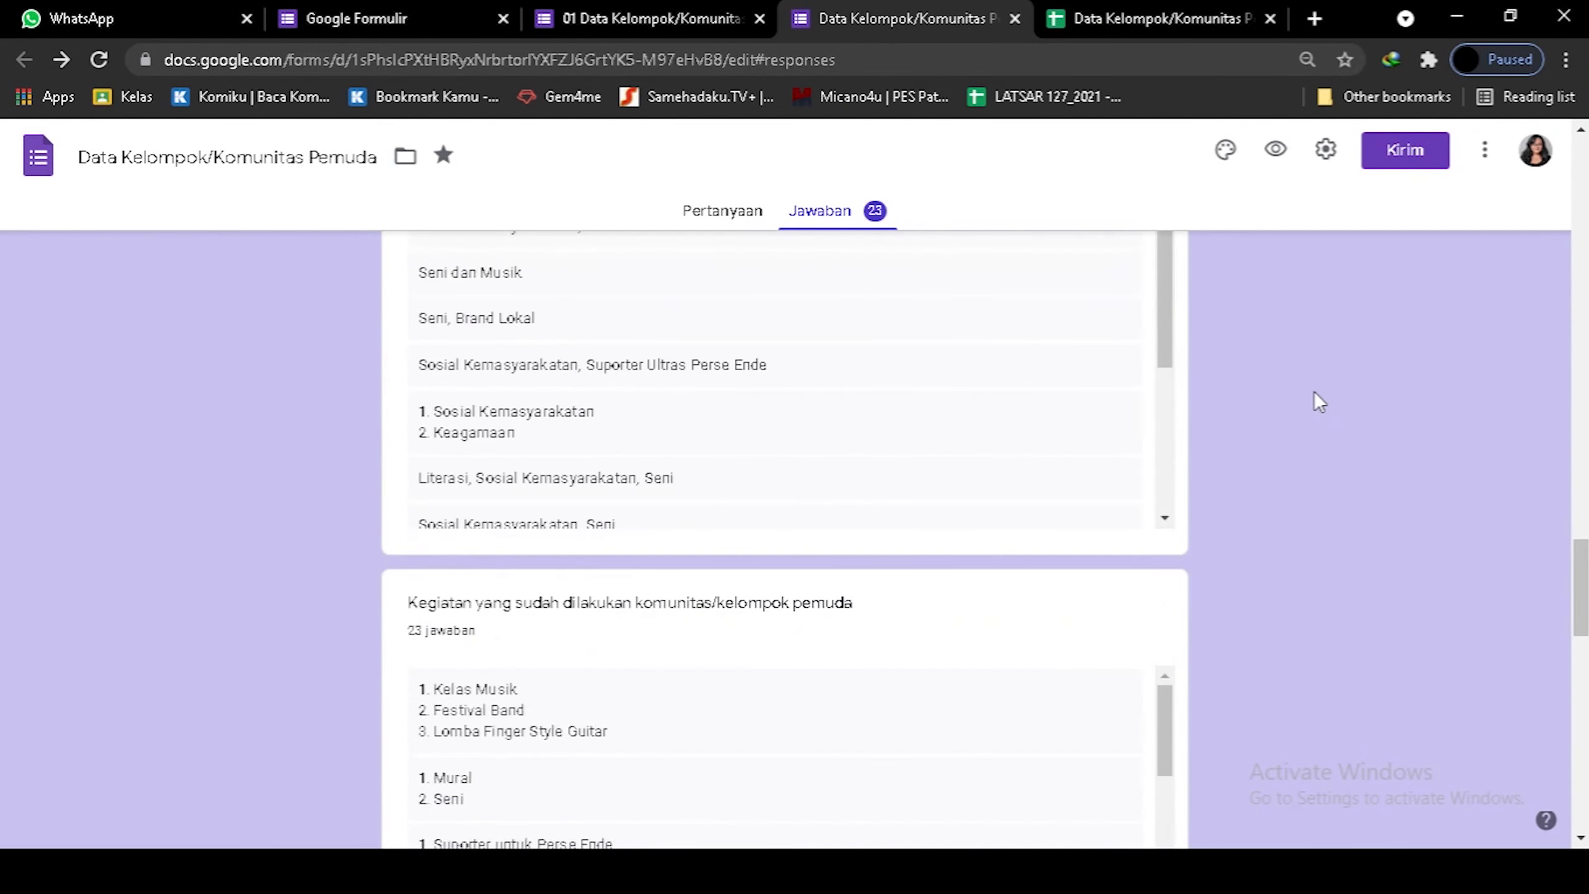
pyautogui.scroll(-9, 1313, 391)
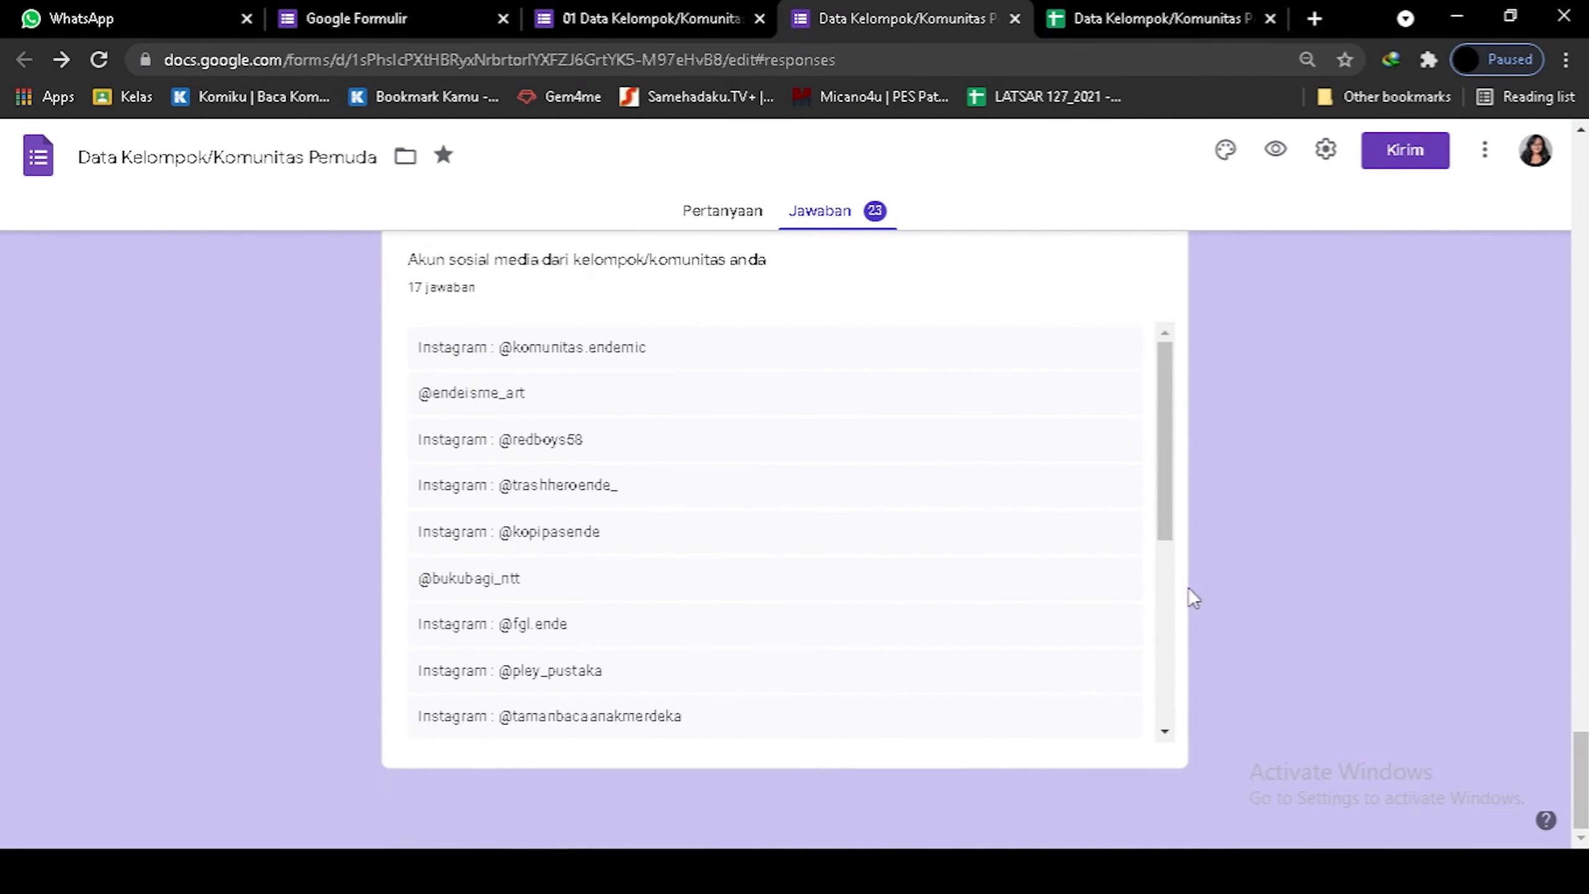
# Create a new table saved as 'Data Kelompok/Komunitas Pemuda' in Design View, with no primary key.
pyautogui.click(674, 769)
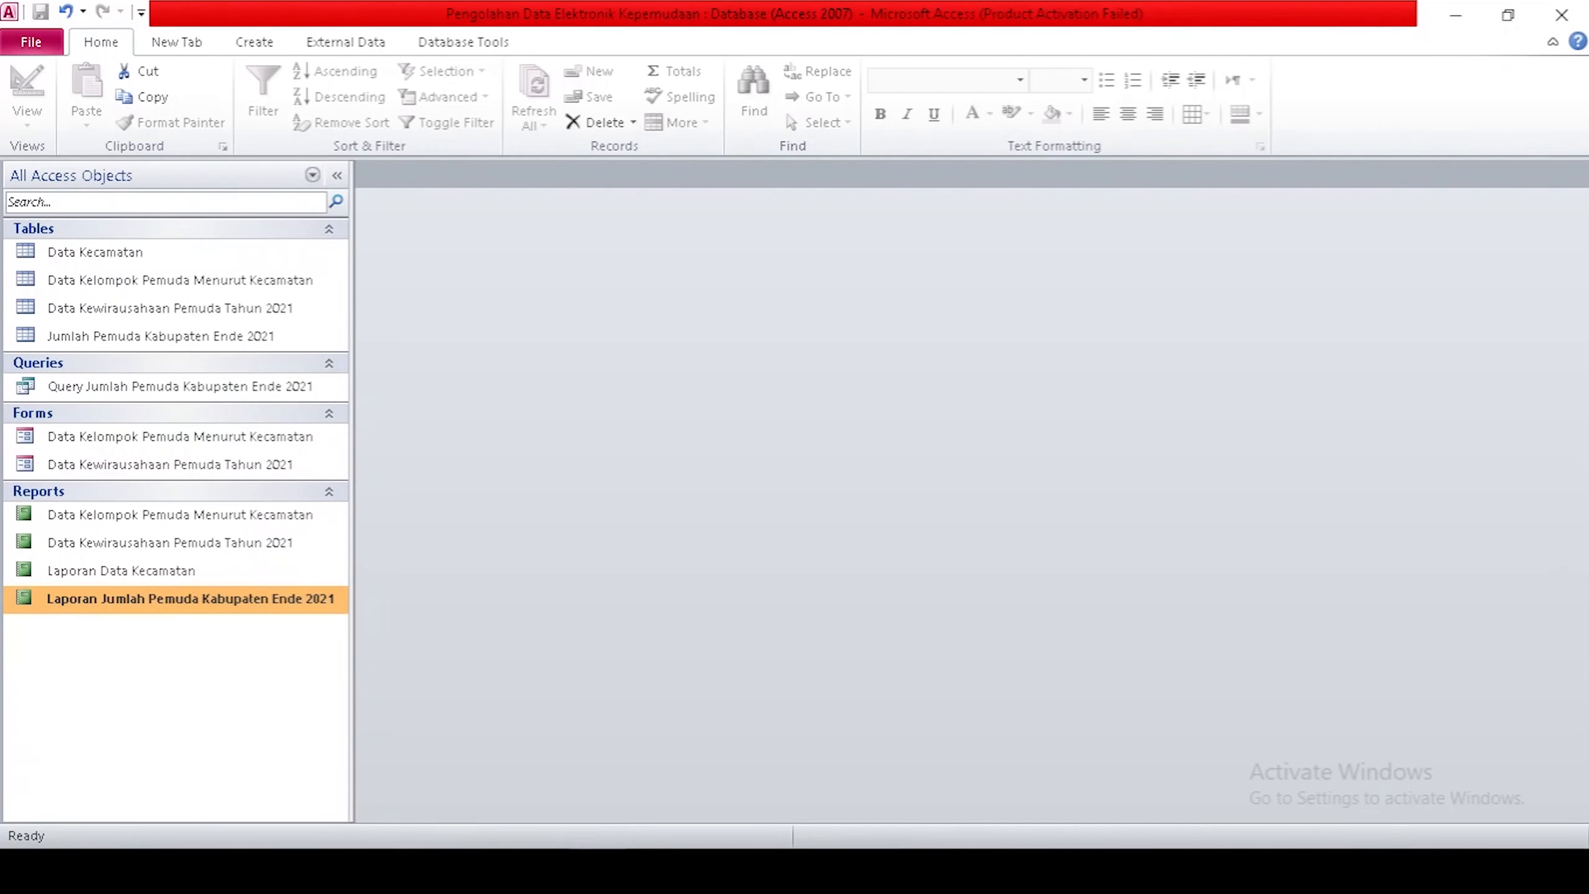
pyautogui.click(254, 42)
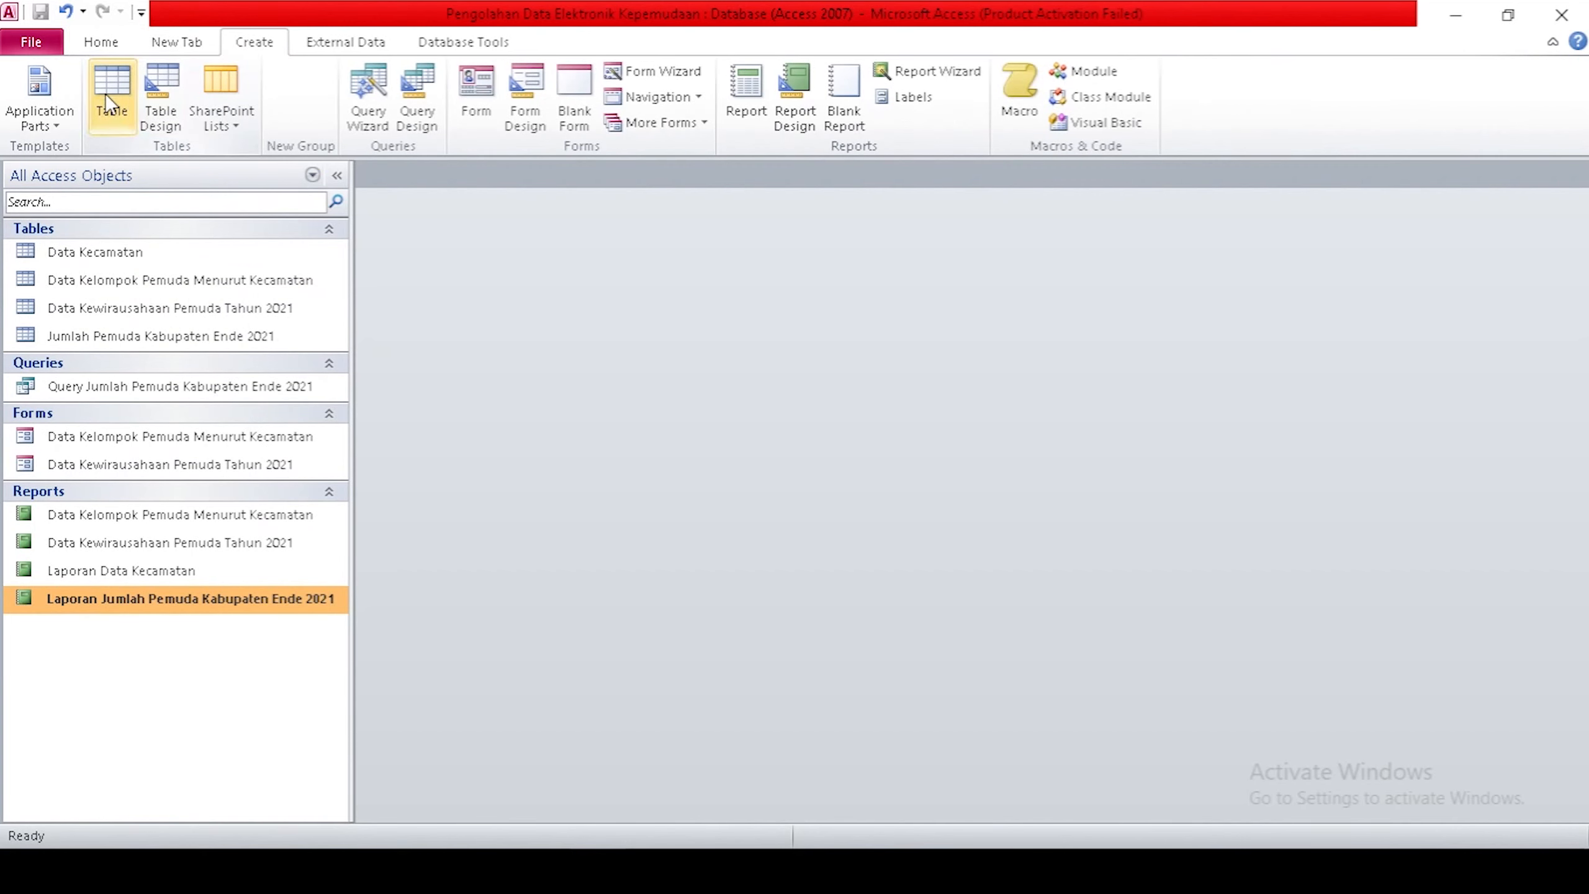
pyautogui.click(104, 94)
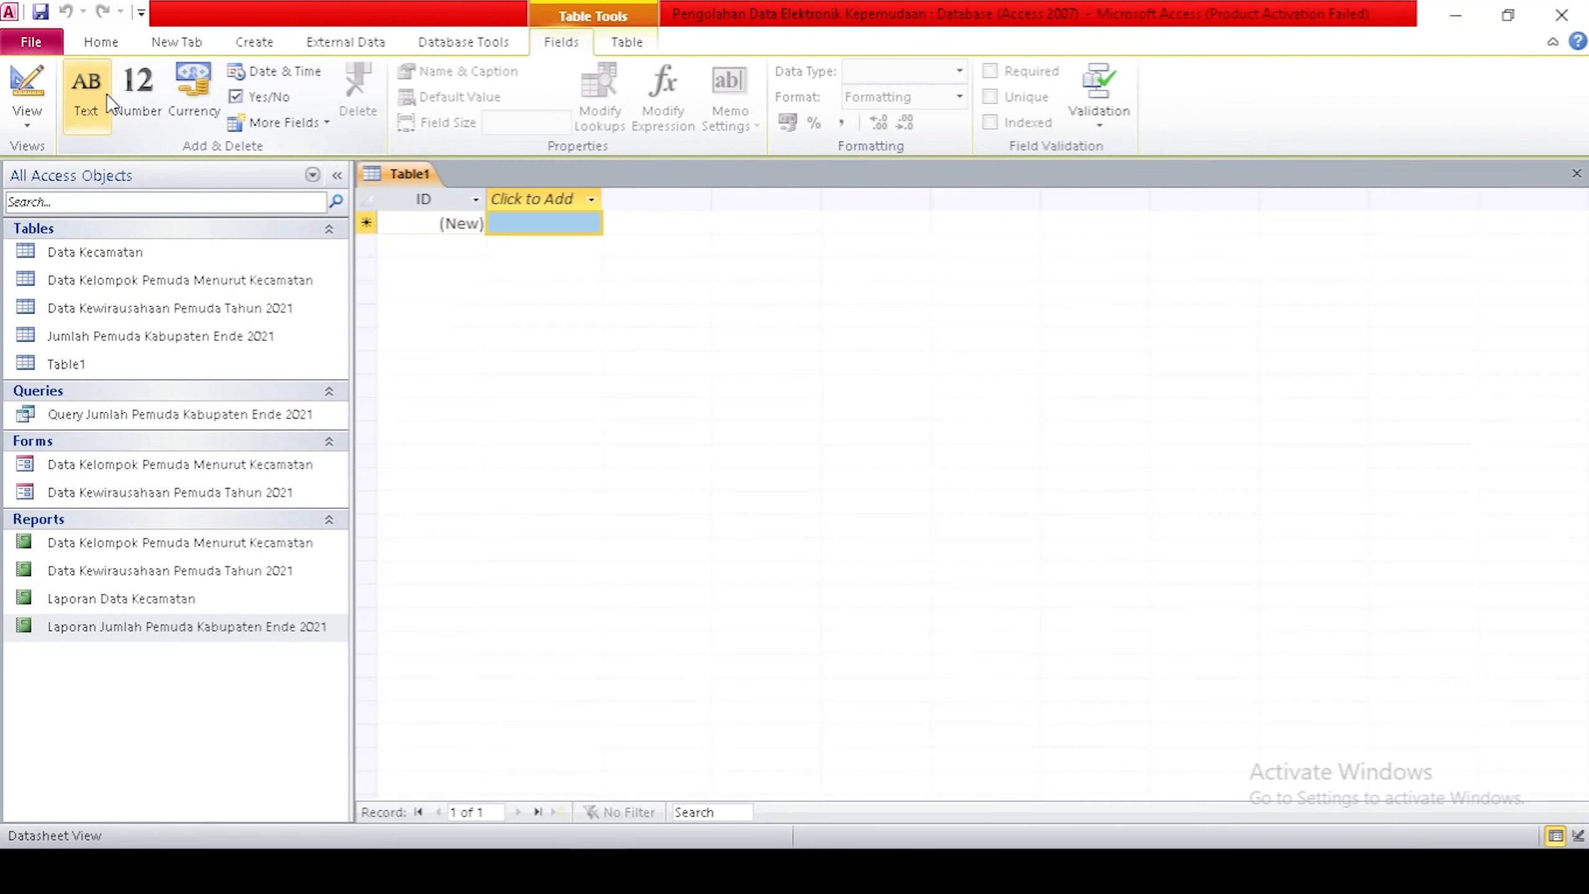
pyautogui.click(6, 123)
pyautogui.click(63, 210)
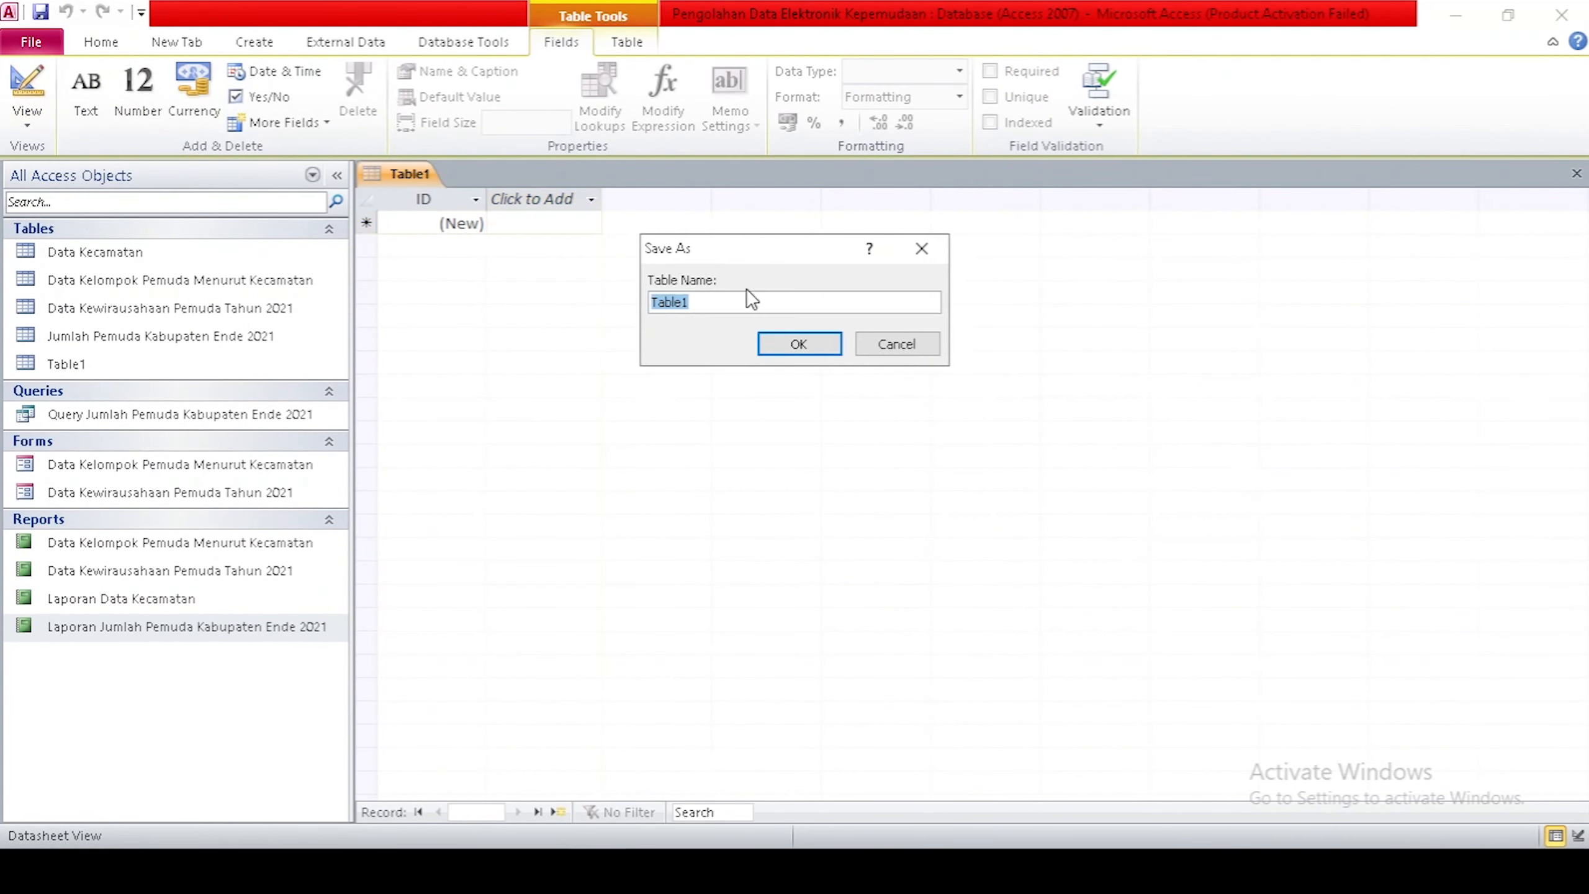
pyautogui.write('Data Kelompok/Komunitas Pemuda')
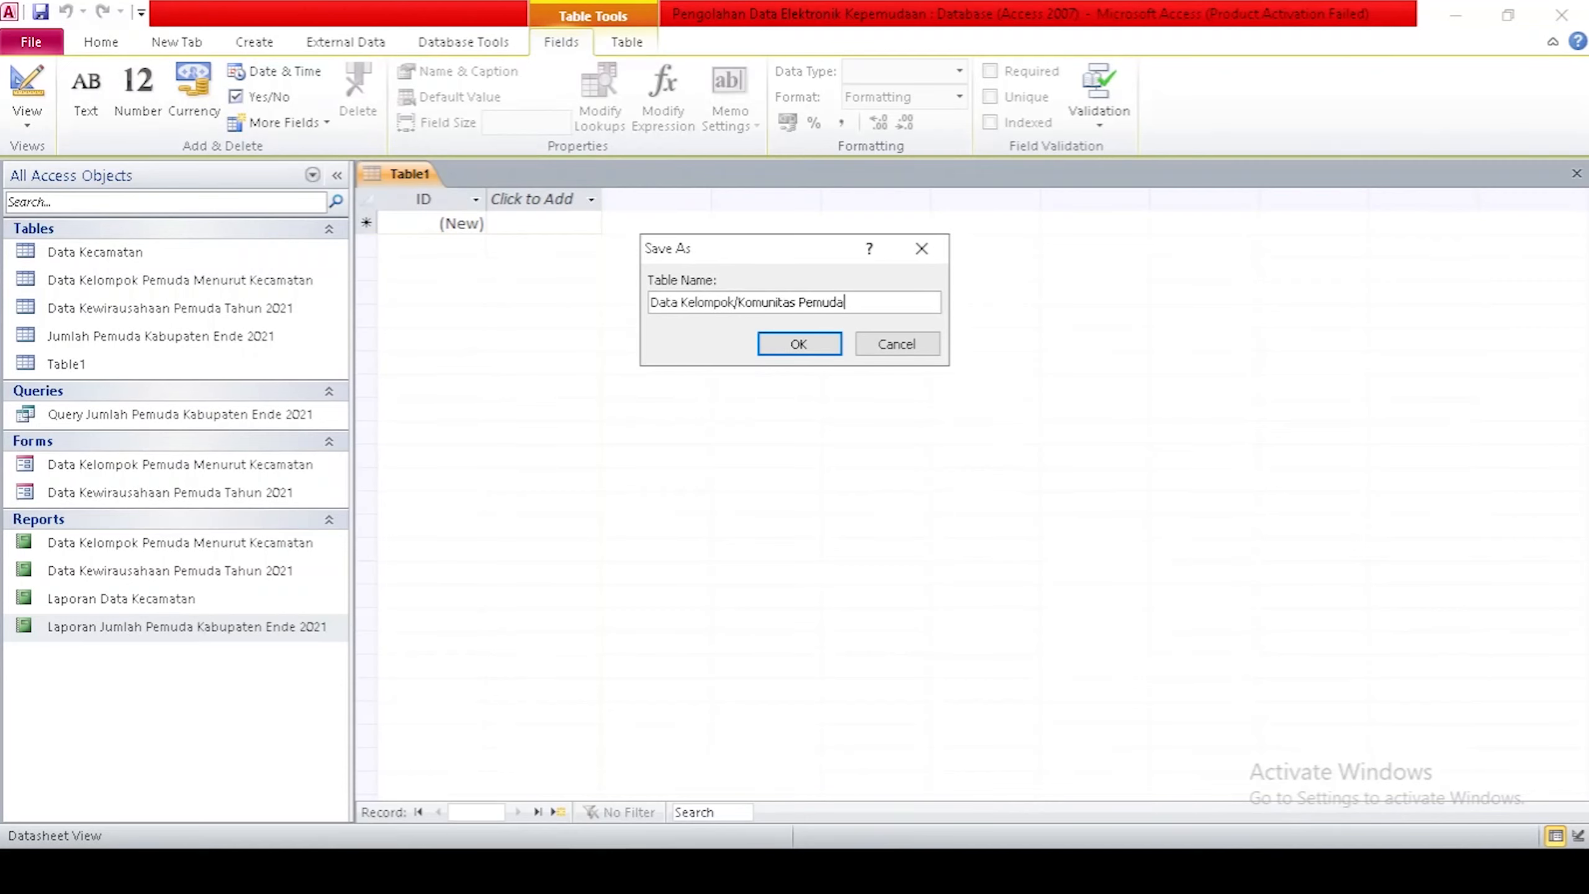
pyautogui.click(764, 345)
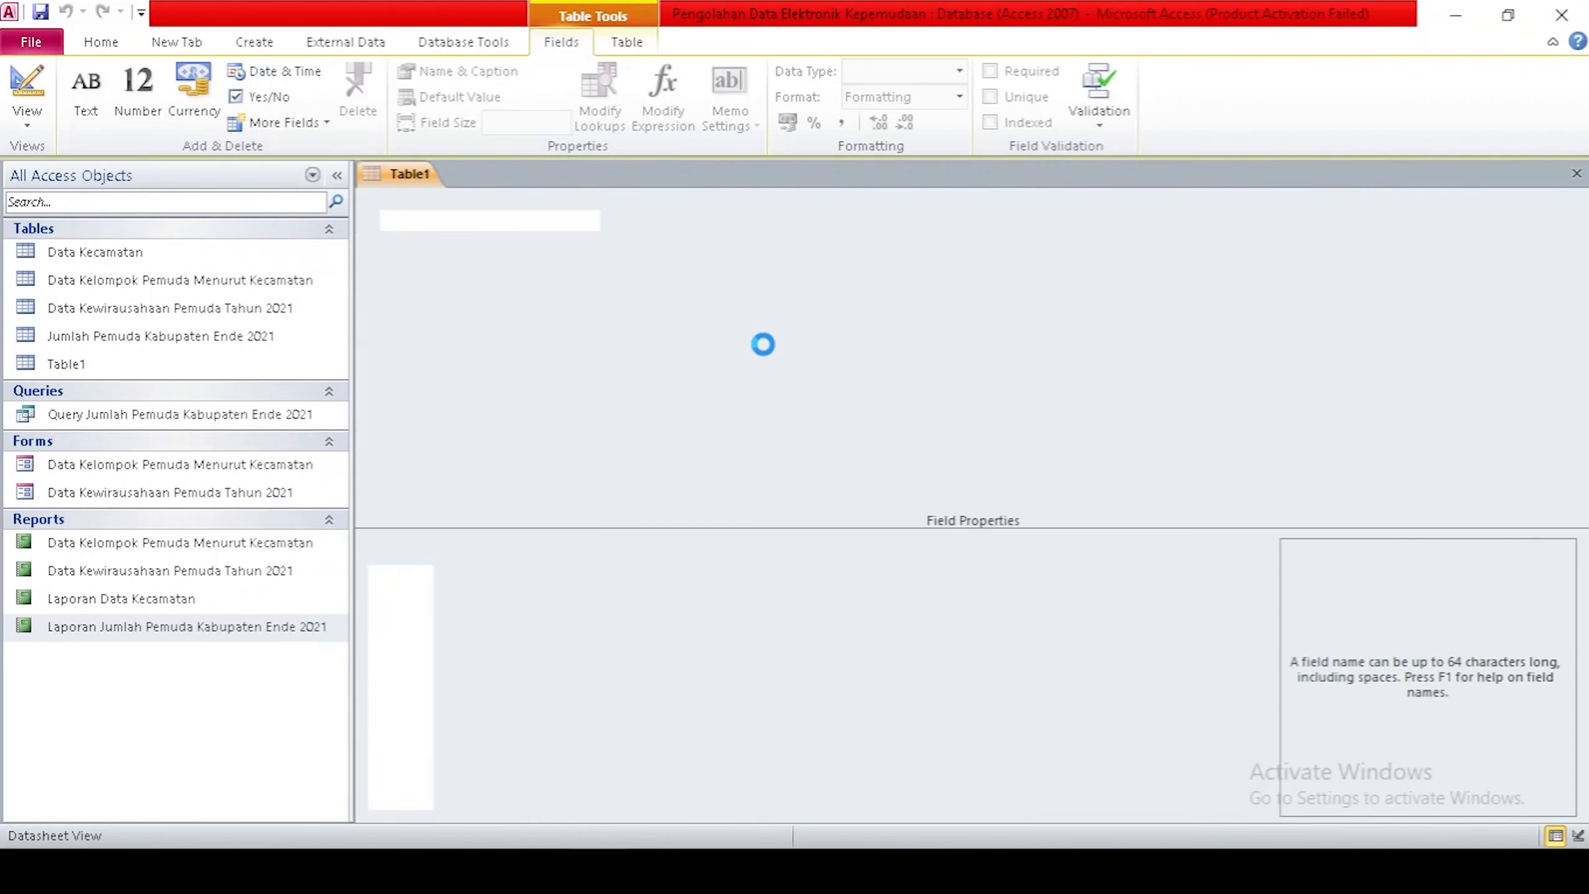
pyautogui.click(86, 94)
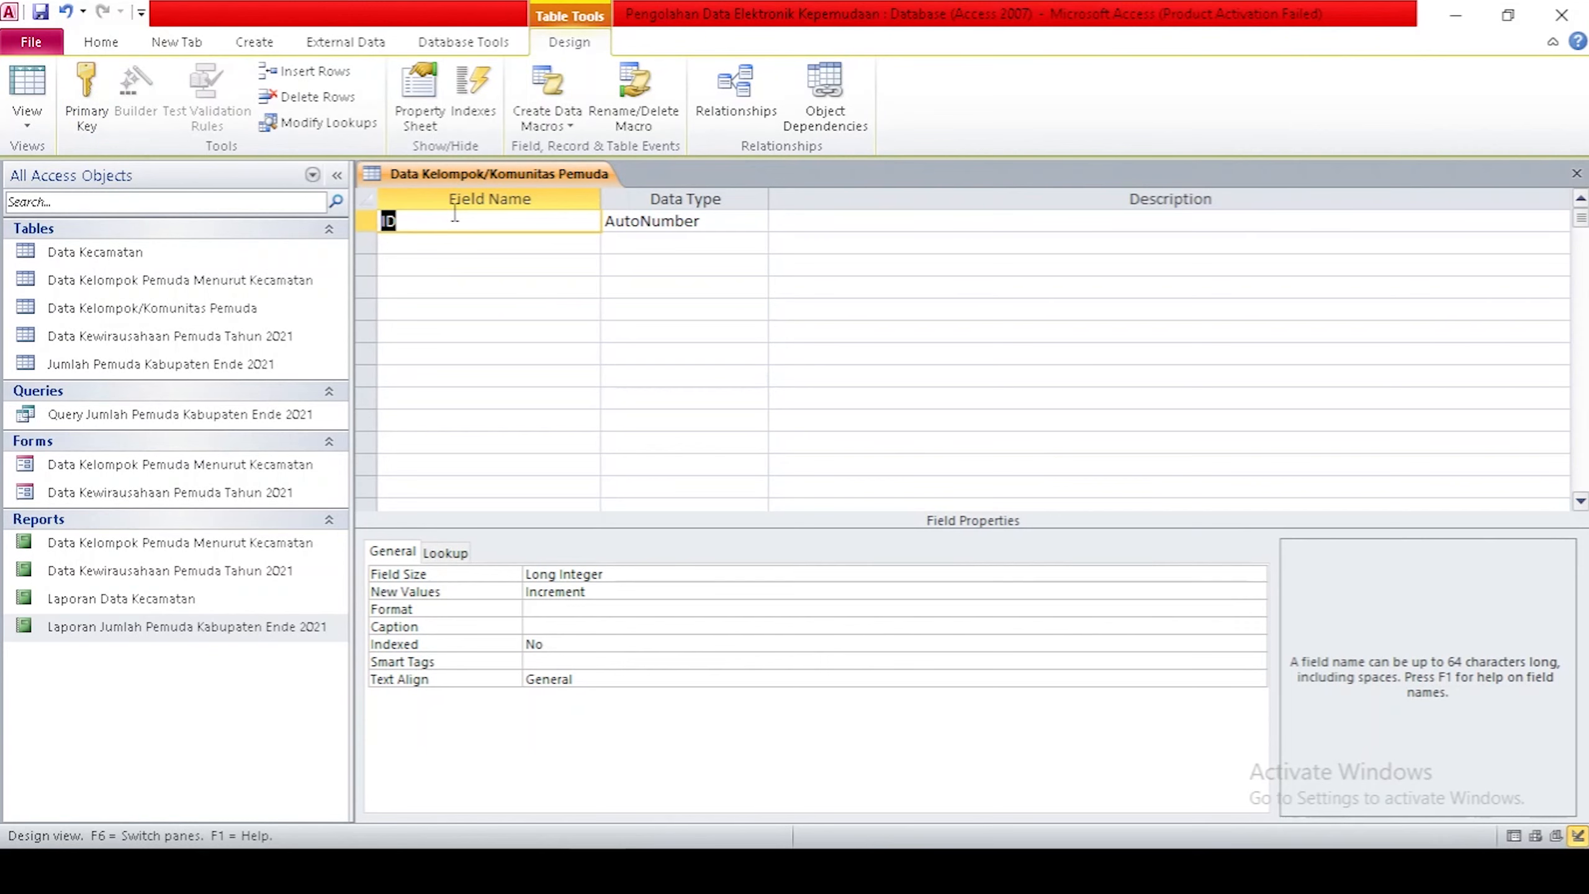
# Add Text field Nama Kelompok/Komunitas, then fields Tahun Berdiri, Alamat, Kepengurusan and Jumlah Anggota.
pyautogui.write('Nama Kelompok/Komunitas')
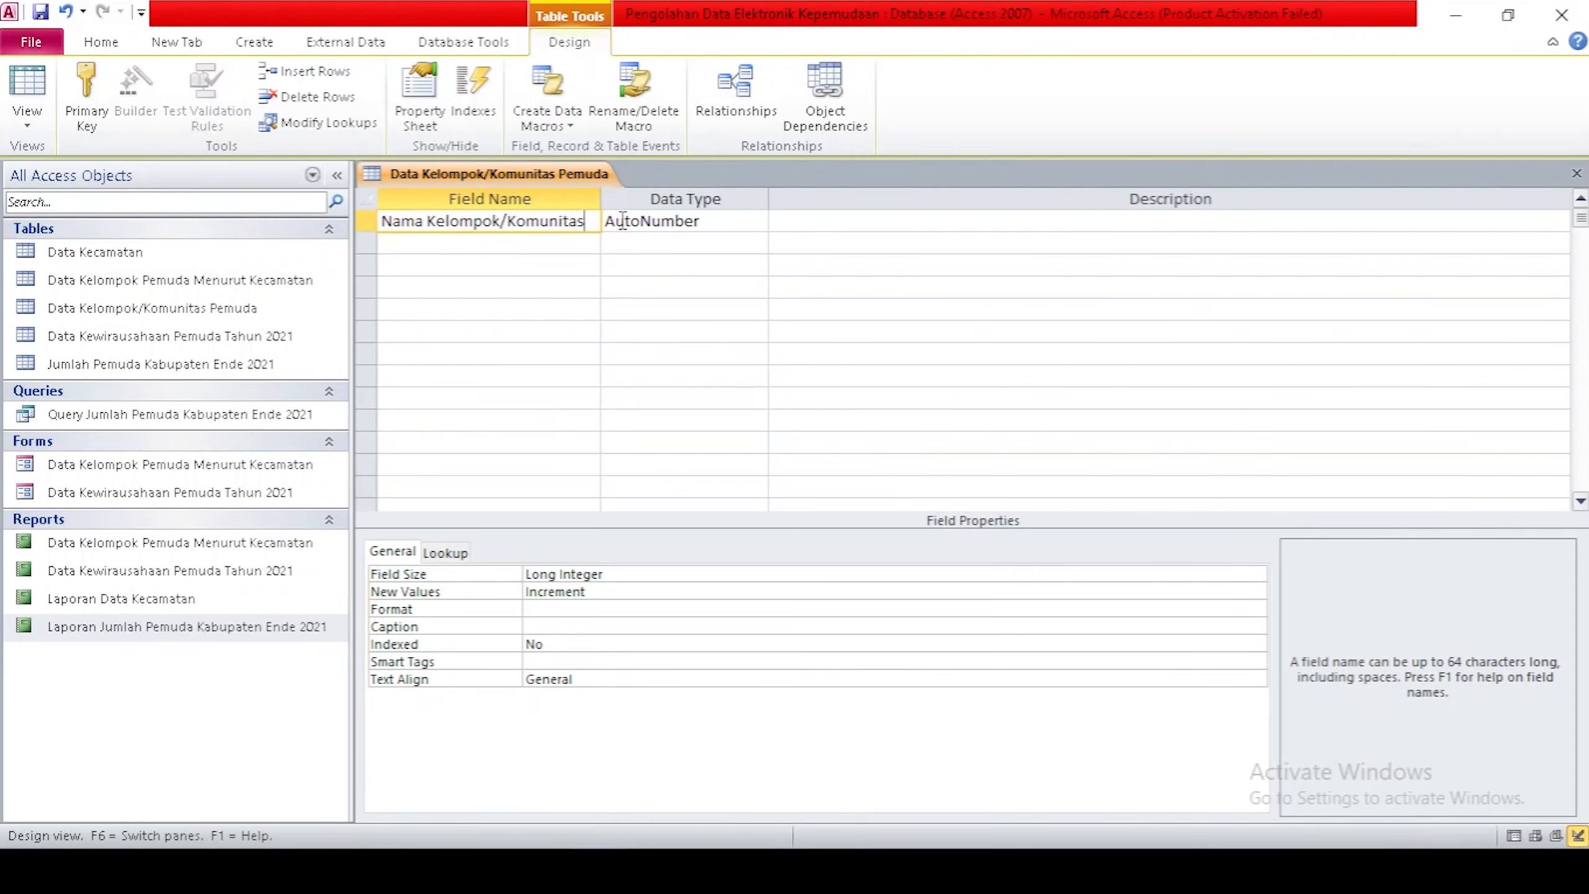
pyautogui.click(674, 224)
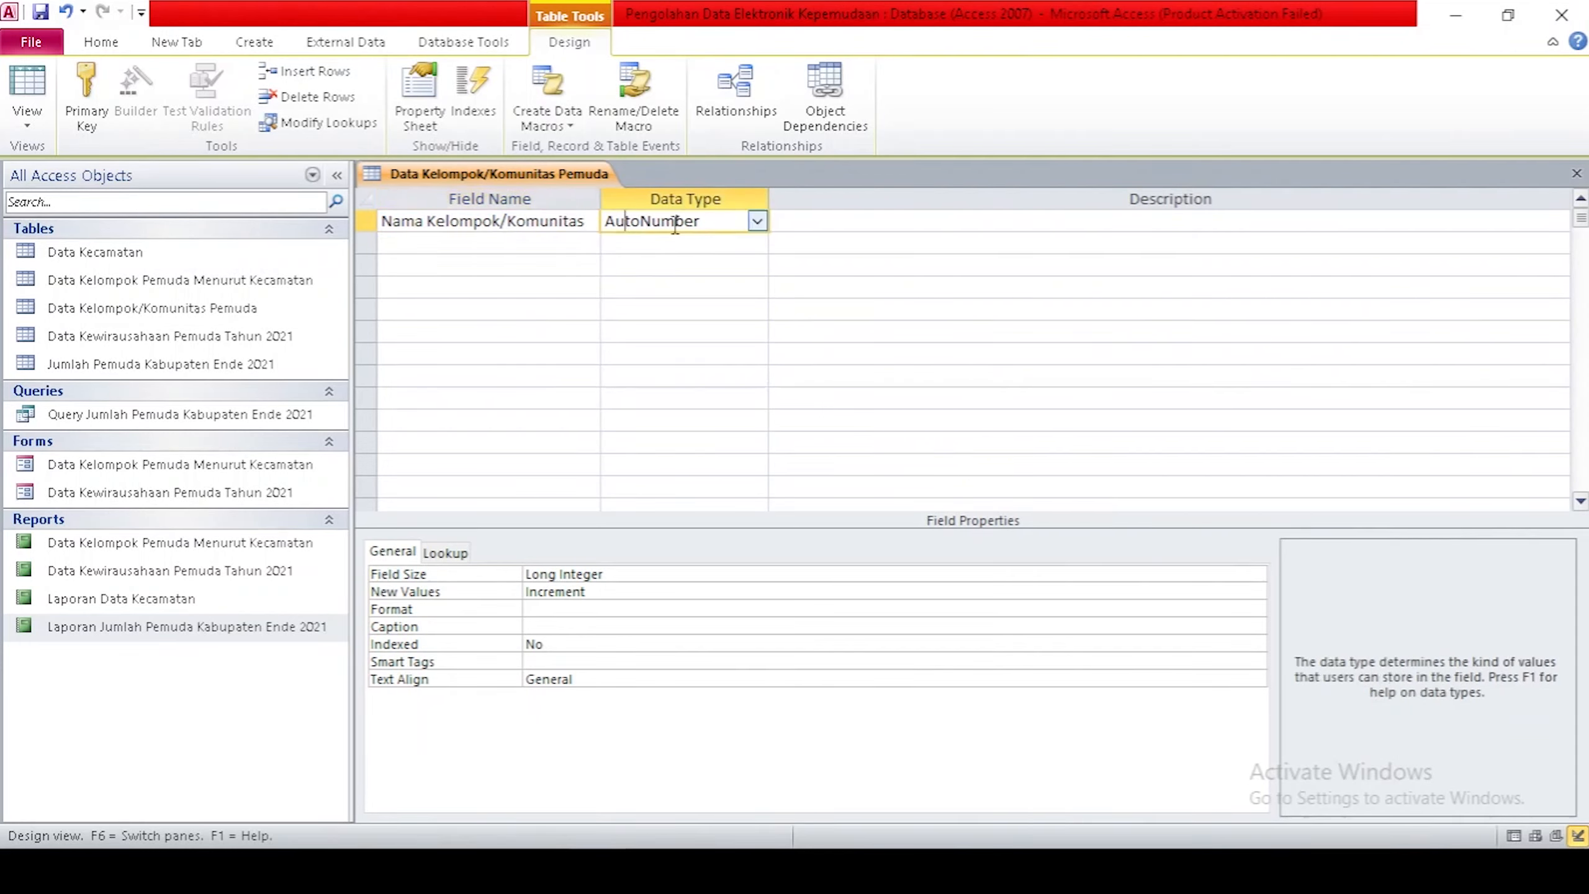
pyautogui.click(757, 223)
pyautogui.click(729, 244)
pyautogui.click(543, 245)
pyautogui.write('Tahun Berdiri')
pyautogui.click(521, 263)
pyautogui.write('Alamat')
pyautogui.click(514, 291)
pyautogui.write('Kepengurusan')
pyautogui.press('Down')
pyautogui.write('Jumlah Anggota')
# Add fields Jenis Kegiatan, Kegiatan Yang Sudah Dilakukan, Contact Person and Akun Sosial Media.
pyautogui.click(486, 337)
pyautogui.write('Jenis Kegiatan Yang Dilakukan')
pyautogui.moveTo(493, 333); pyautogui.dragTo(598, 333)
pyautogui.press('BackSpace')
pyautogui.press('BackSpace')
pyautogui.click(542, 349)
pyautogui.write('Kegiatan Yang Sudah Dilakukan')
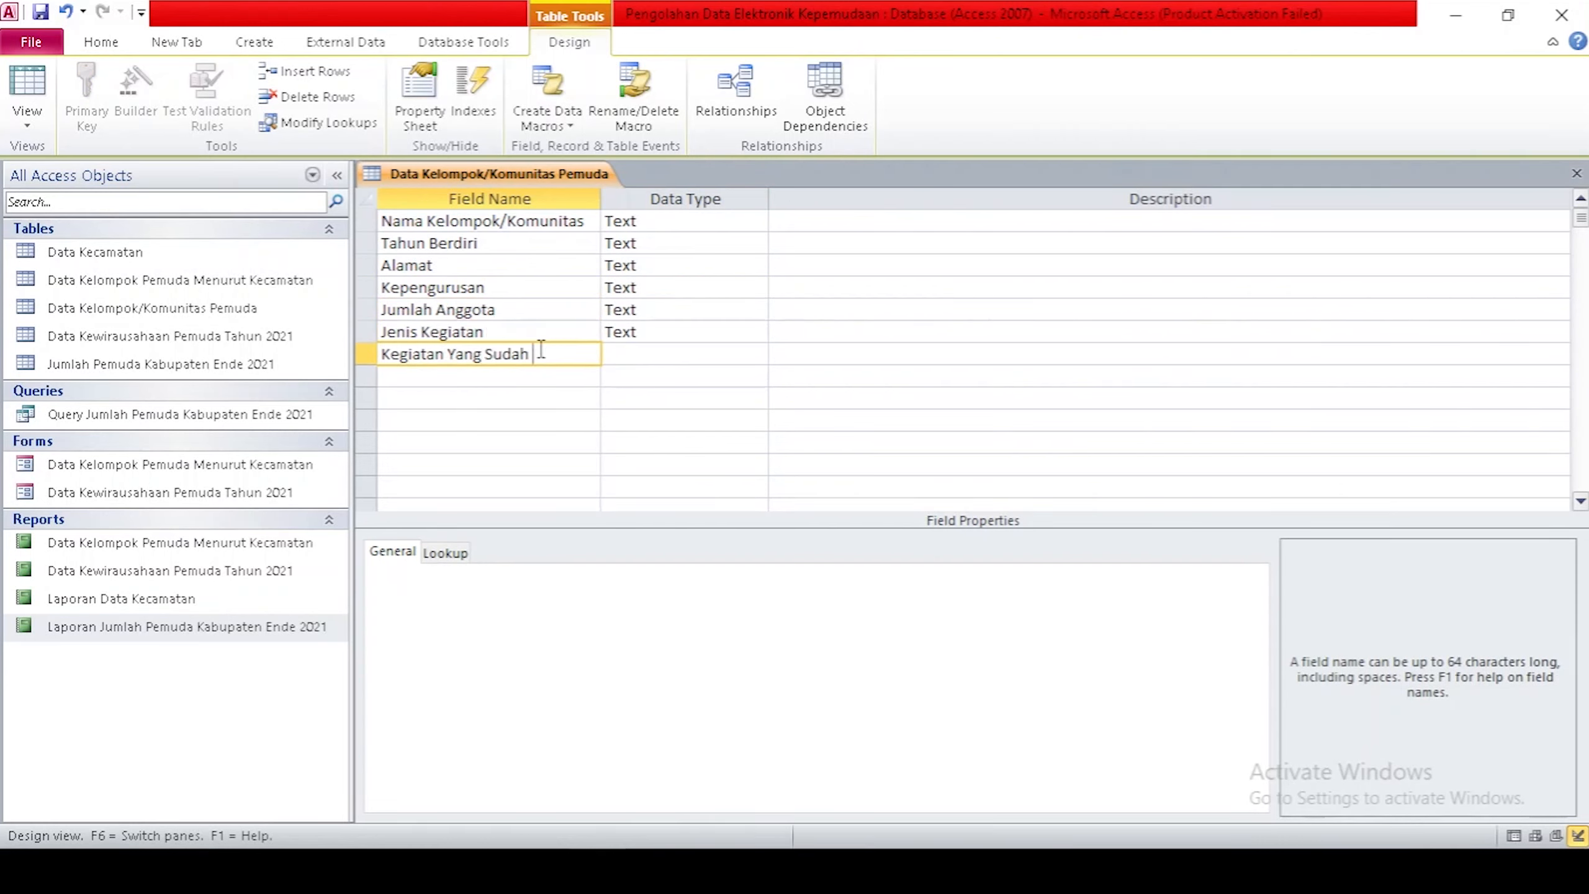
pyautogui.click(513, 373)
pyautogui.write('Contact Person')
pyautogui.click(512, 397)
pyautogui.write('Akun Sosial Media')
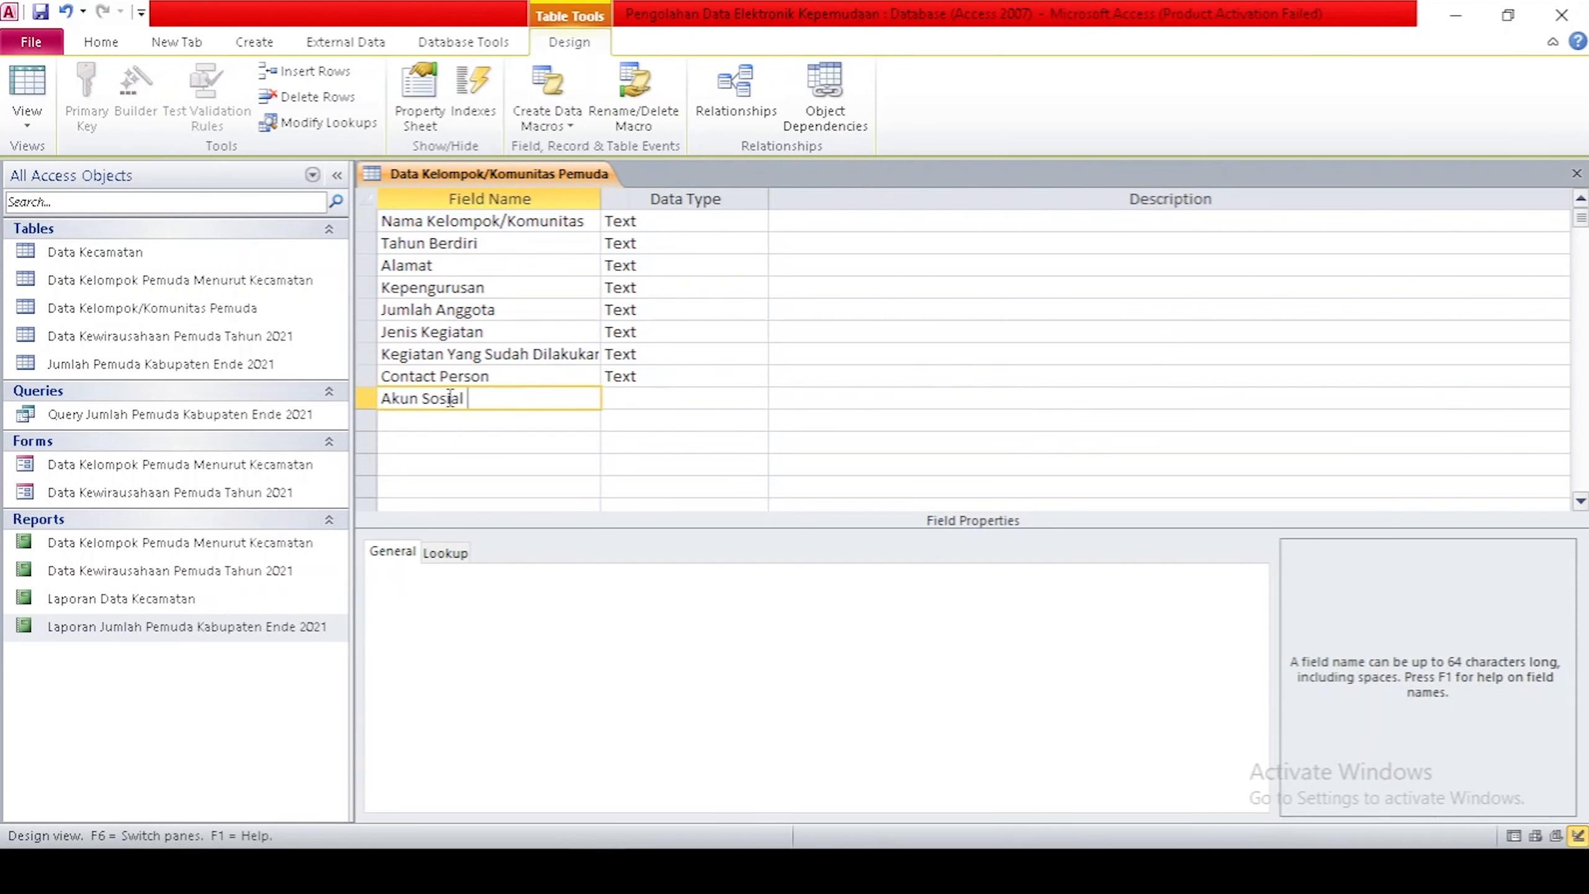
# Make Jumlah Anggota and Tahun Berdiri Number fields, then close the table design.
pyautogui.click(758, 304)
pyautogui.click(657, 375)
pyautogui.click(757, 243)
pyautogui.click(657, 308)
pyautogui.rightClick(541, 177)
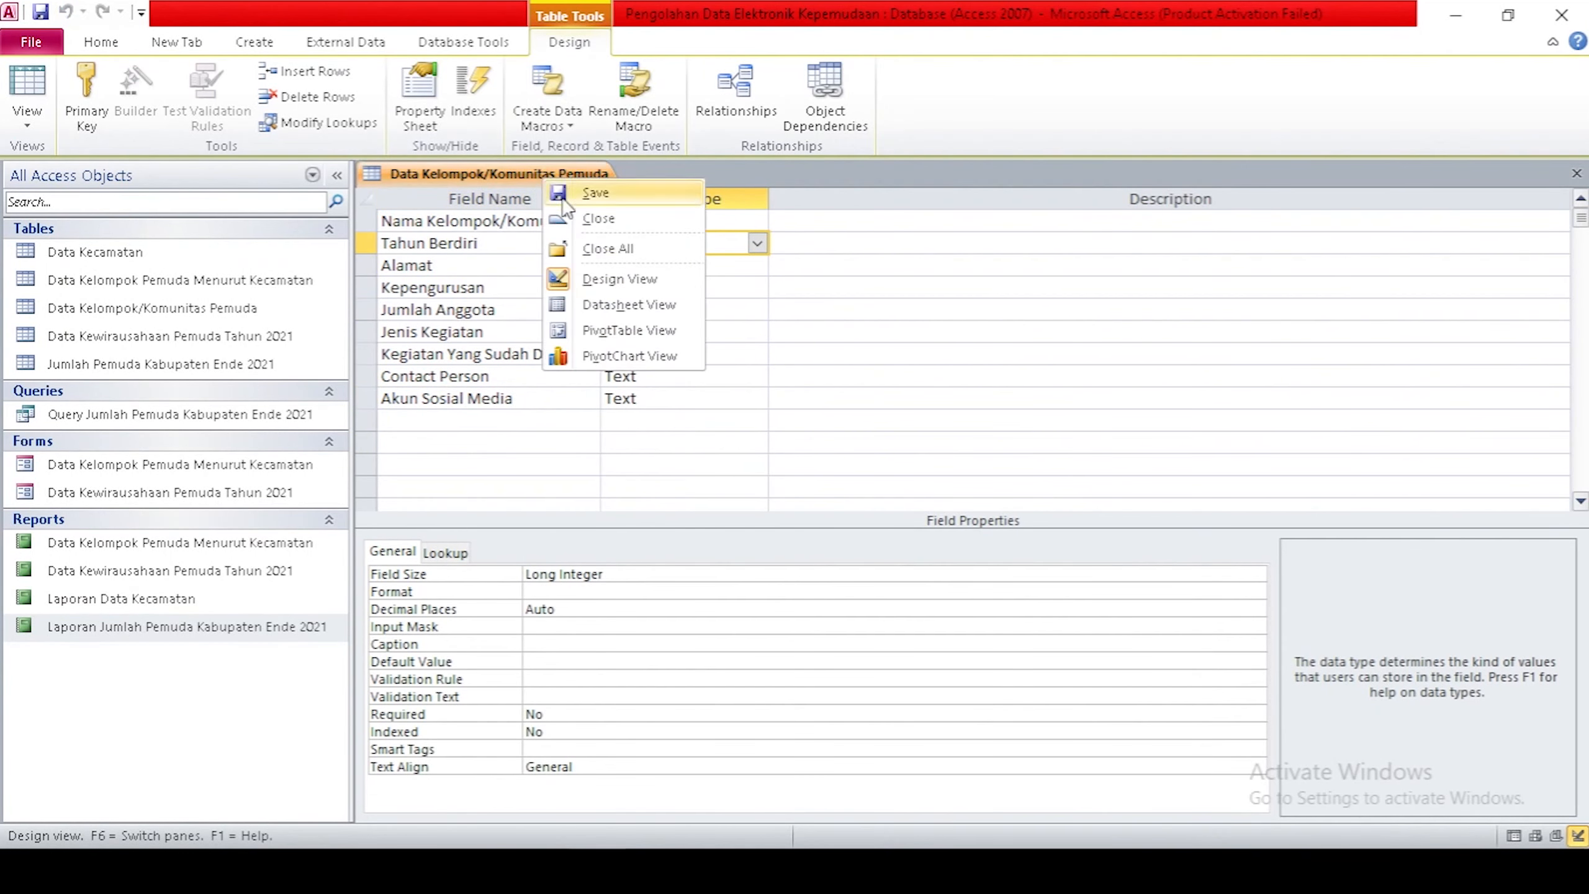
pyautogui.click(570, 226)
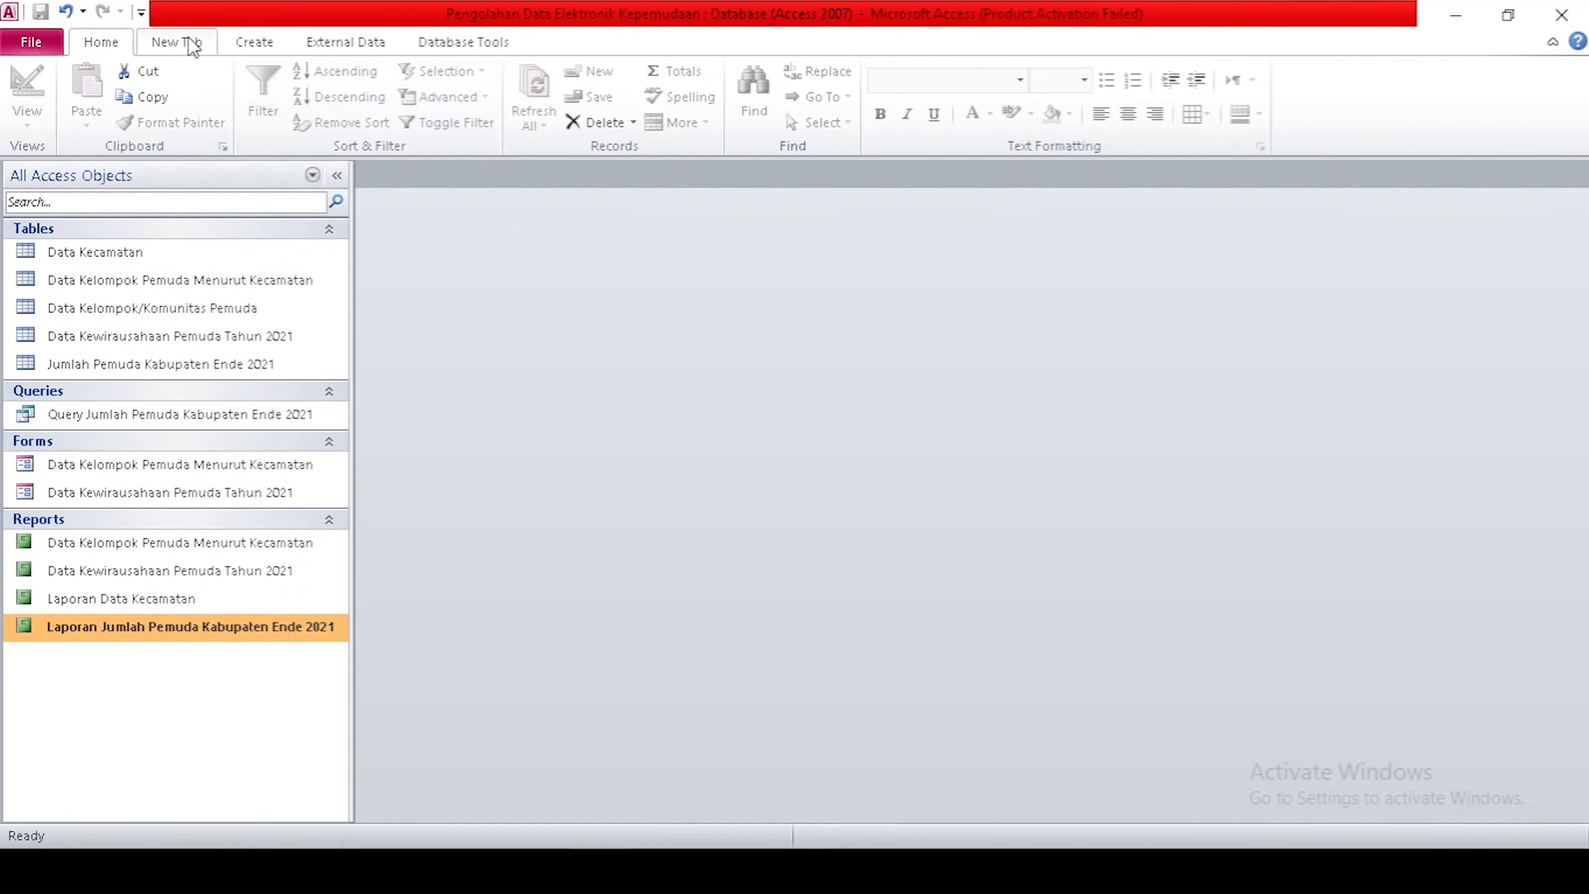
# Use the Form Wizard to build a Columnar form with all Data Kelompok/Komunitas Pemuda fields, opening in design.
pyautogui.click(255, 42)
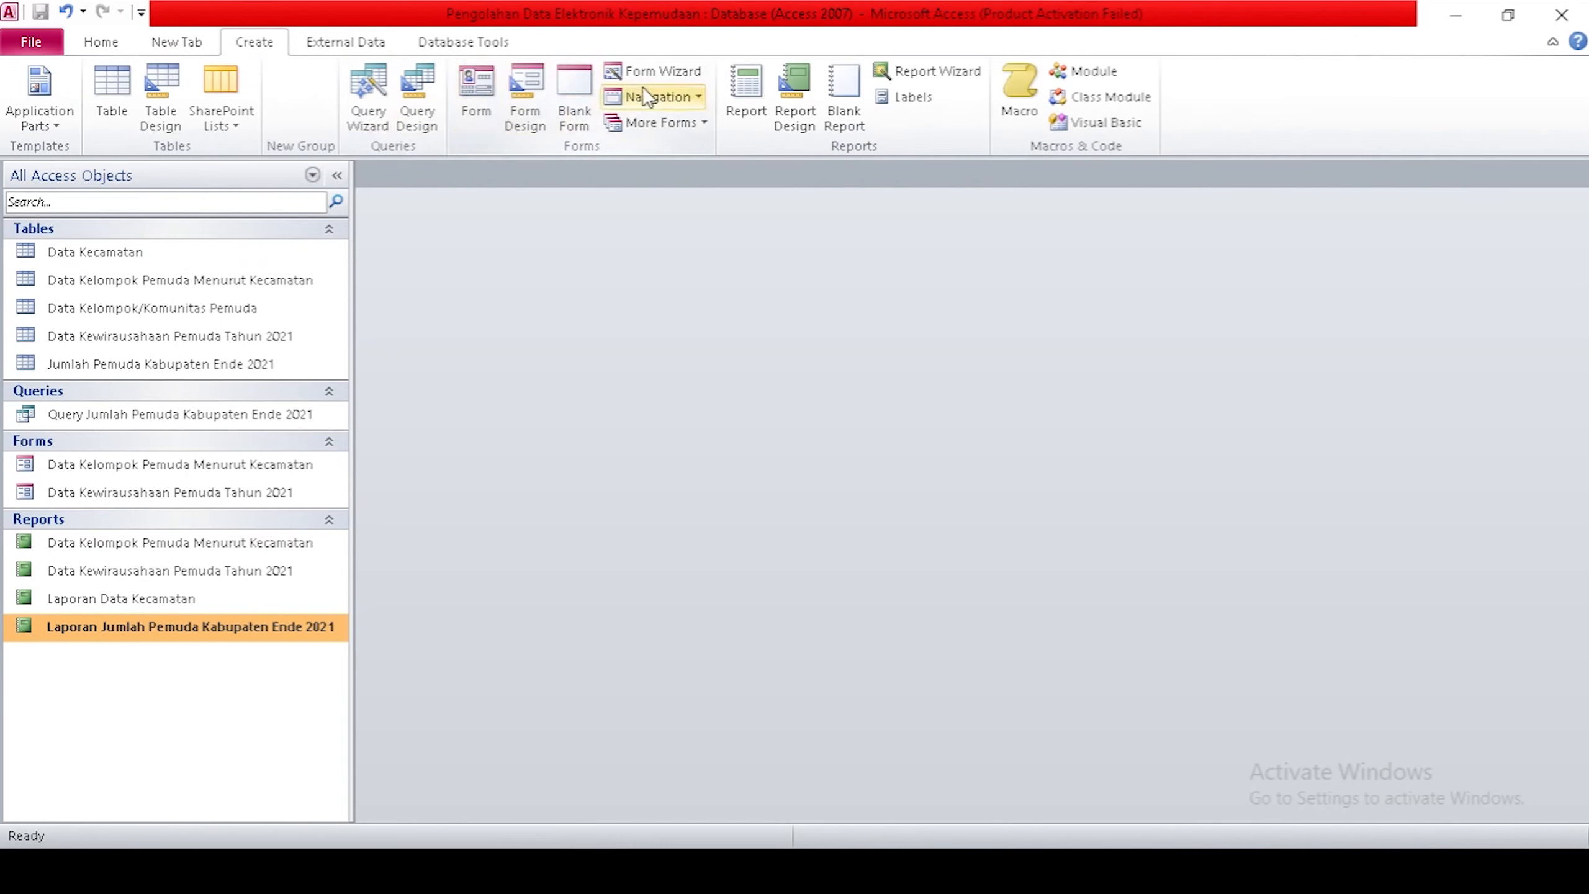
pyautogui.click(657, 72)
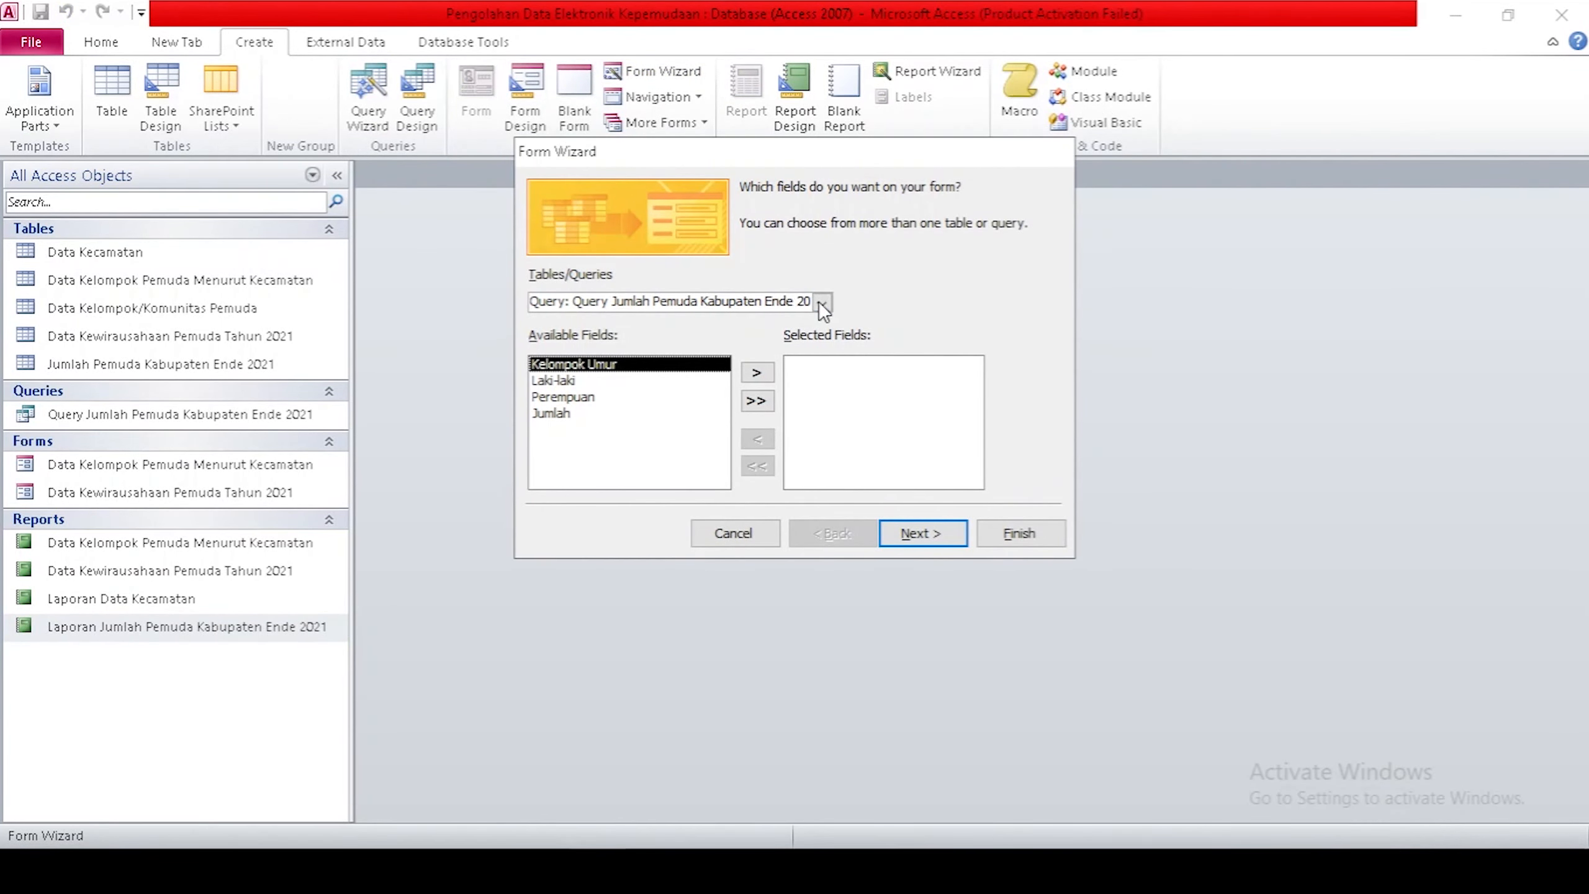
pyautogui.click(821, 301)
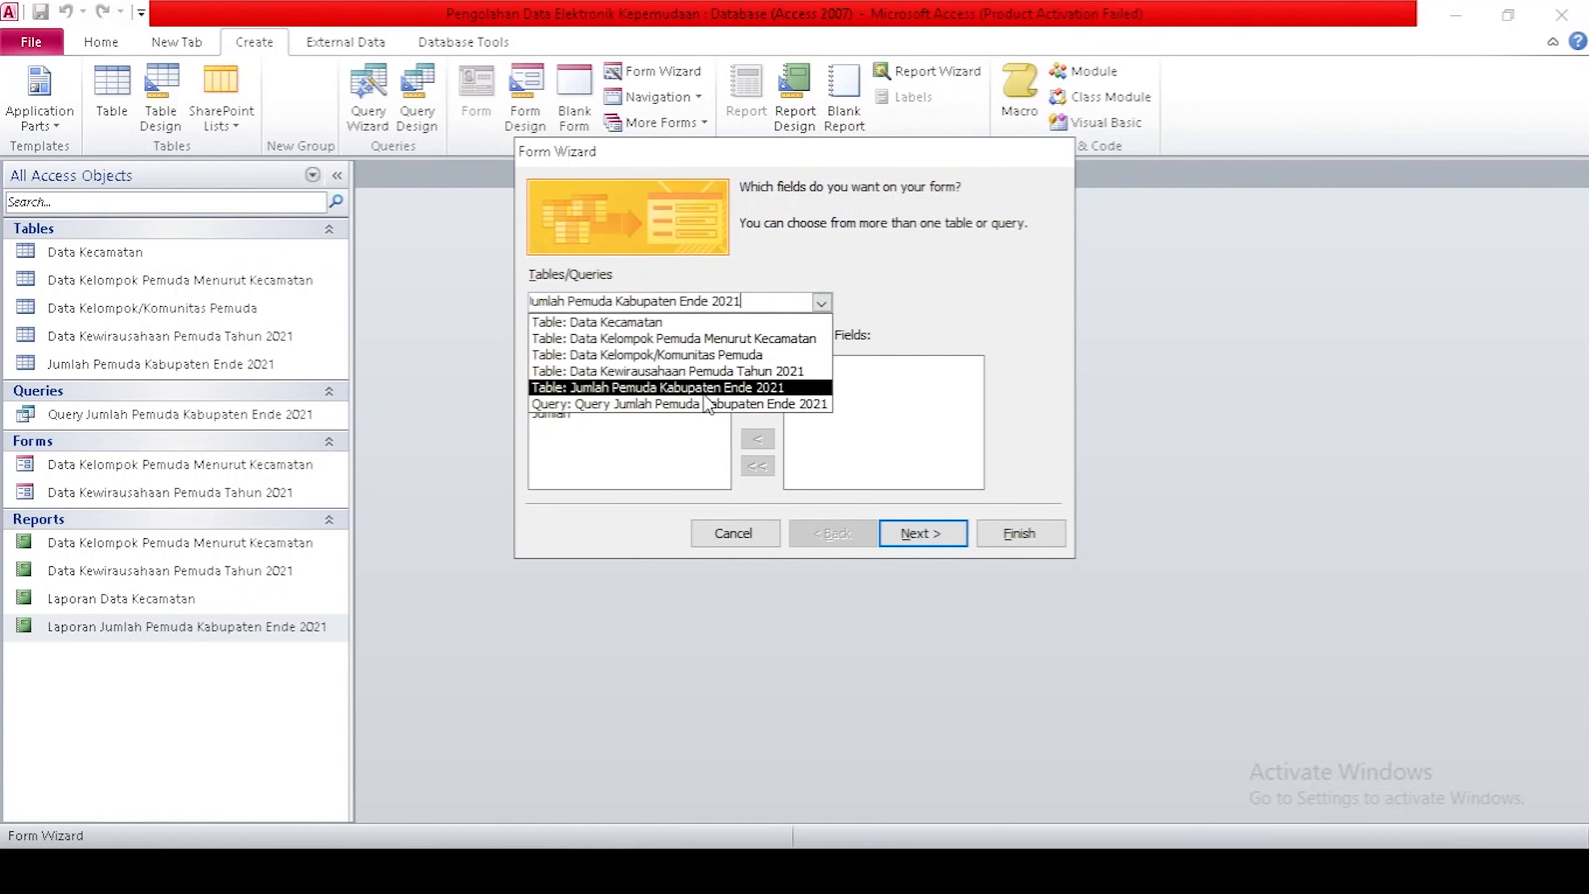
pyautogui.click(704, 356)
pyautogui.click(757, 401)
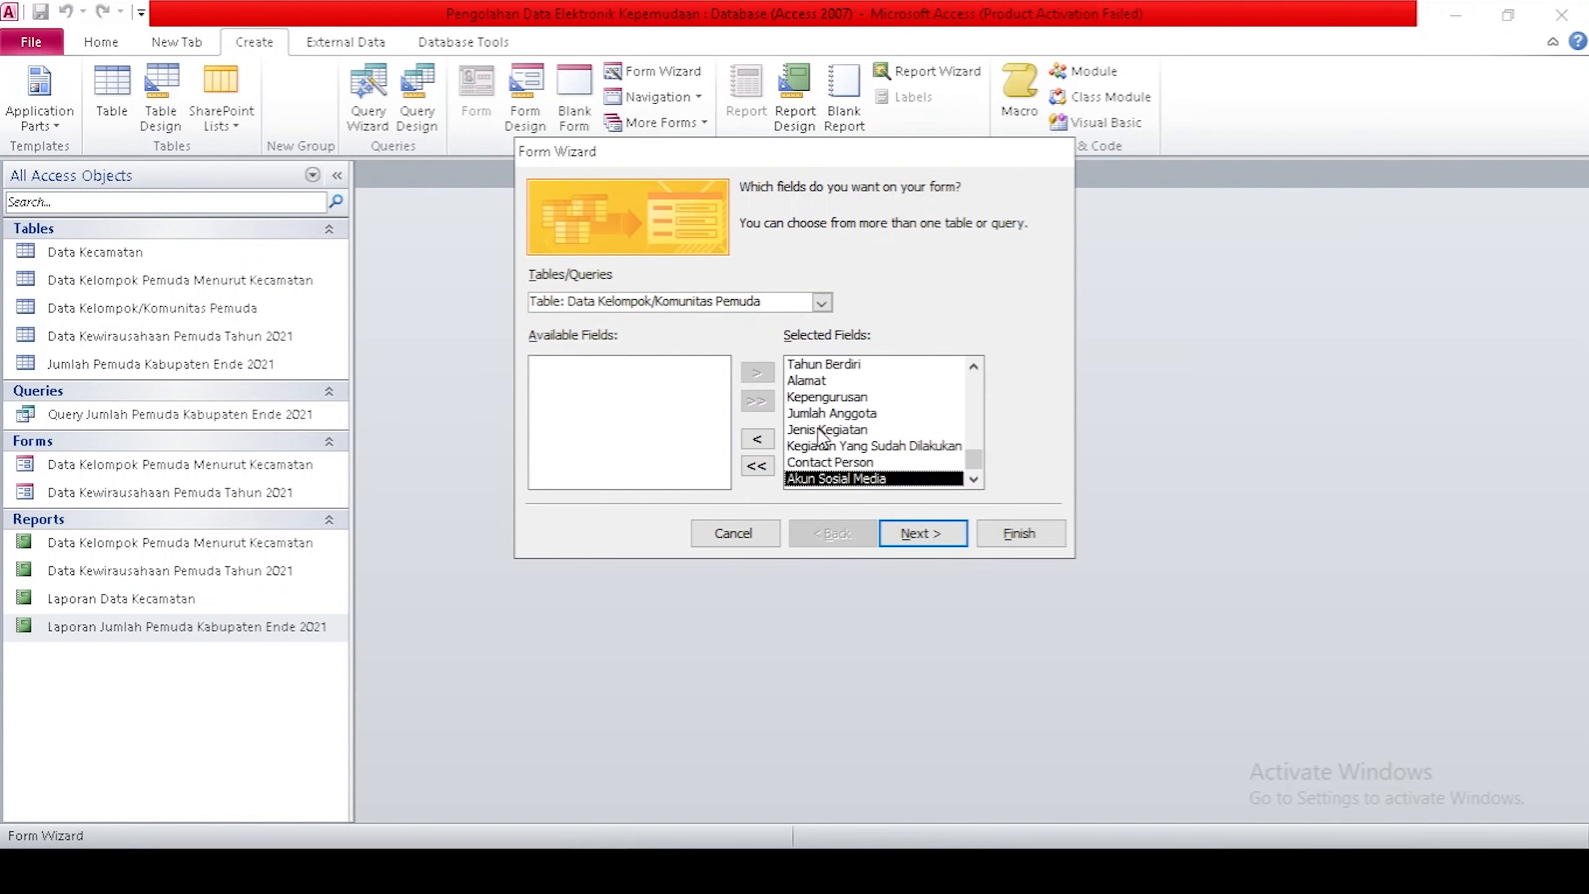
pyautogui.click(916, 529)
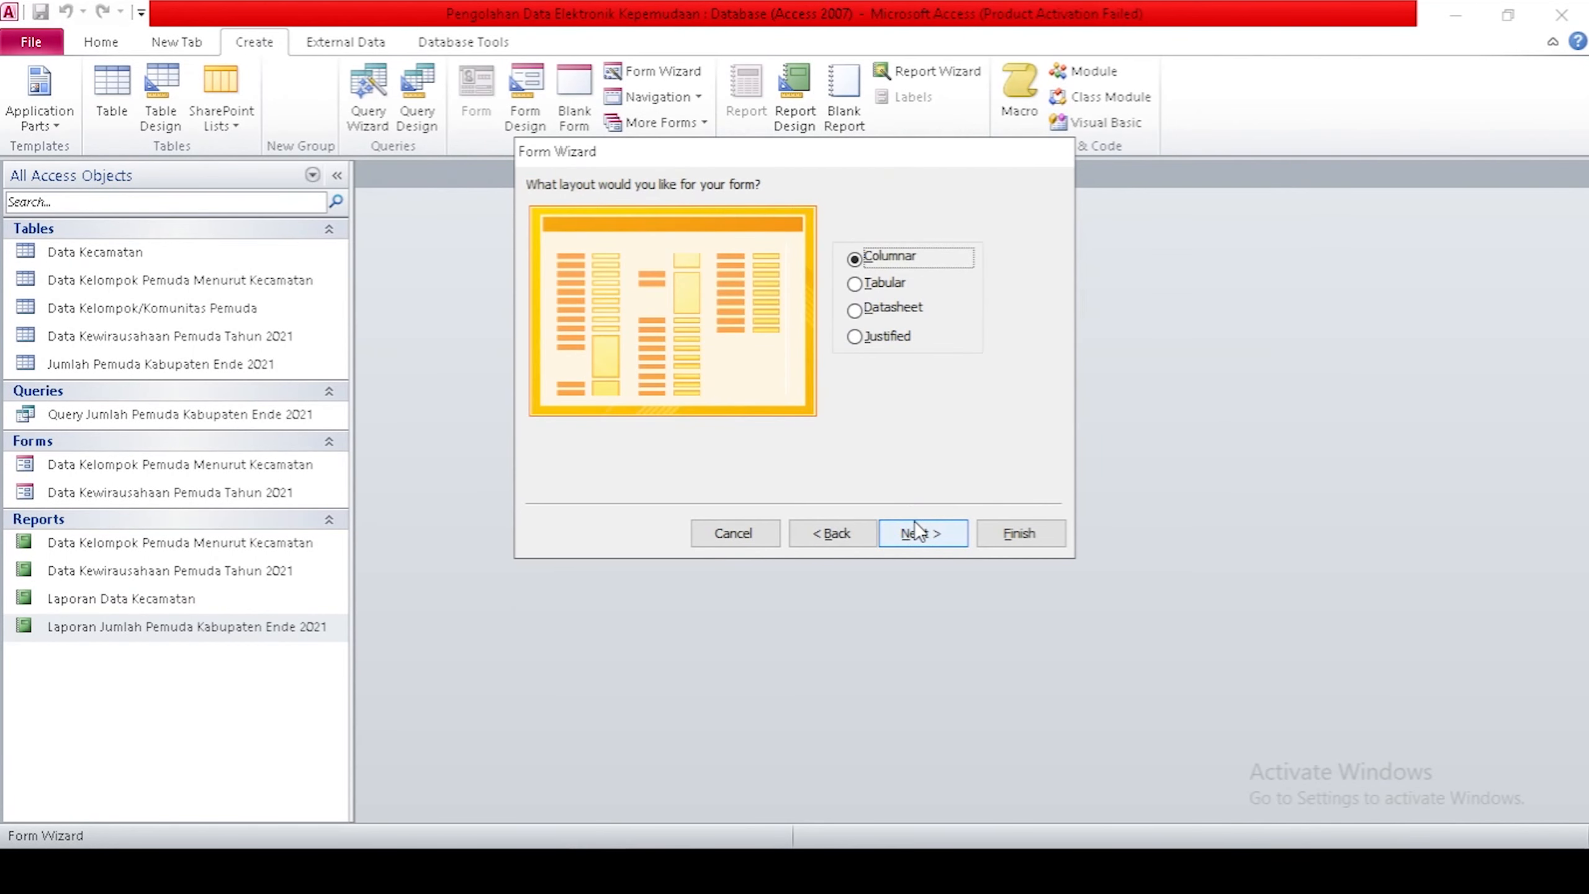
pyautogui.click(917, 533)
pyautogui.click(786, 415)
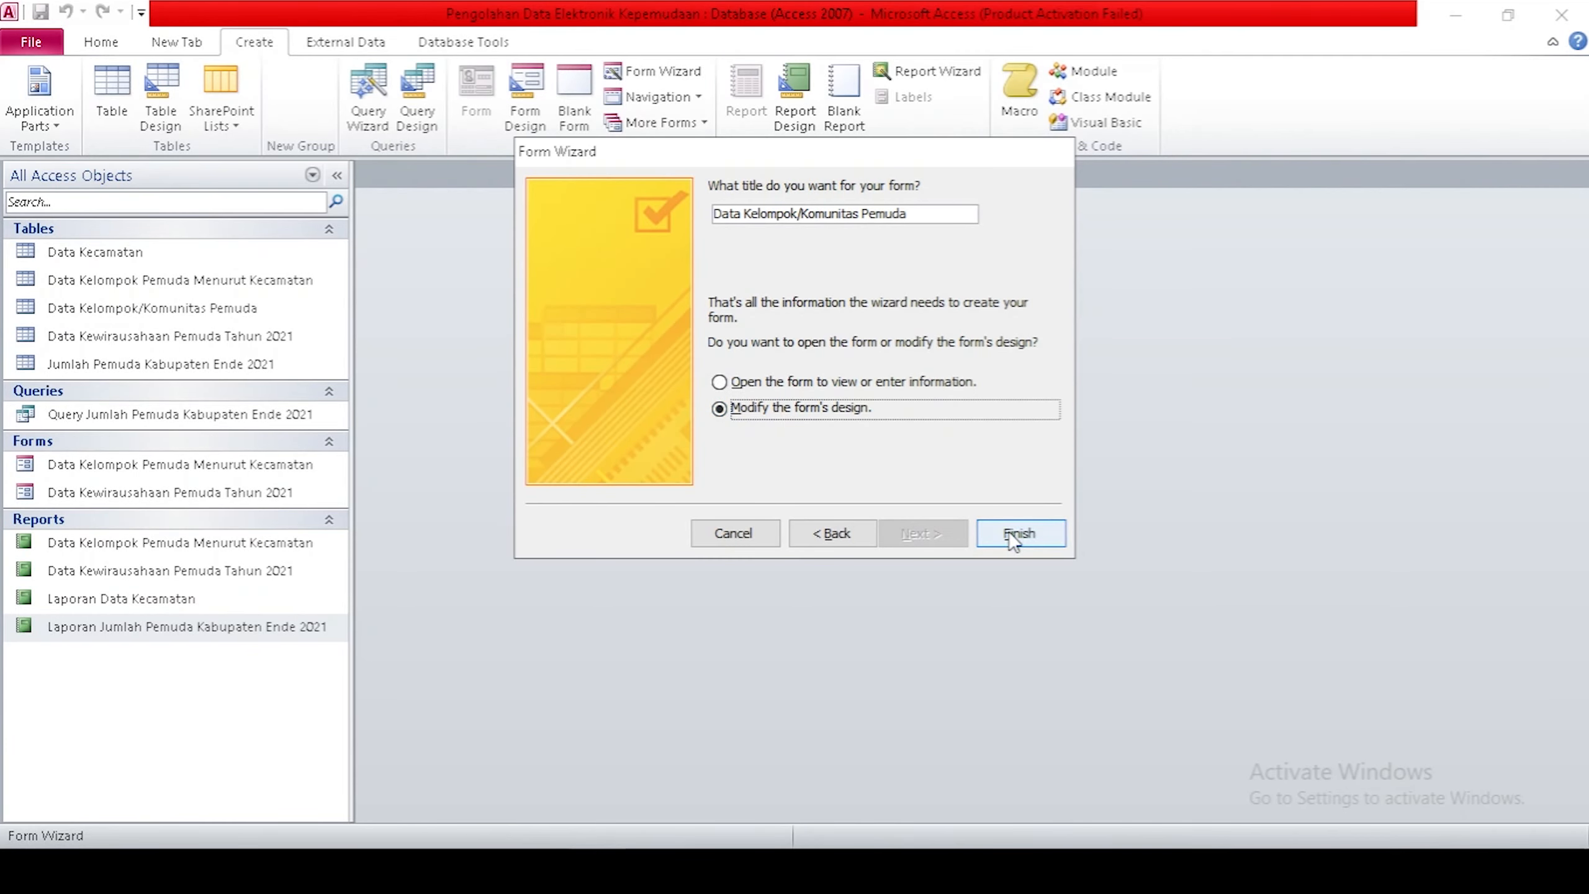
pyautogui.click(1016, 534)
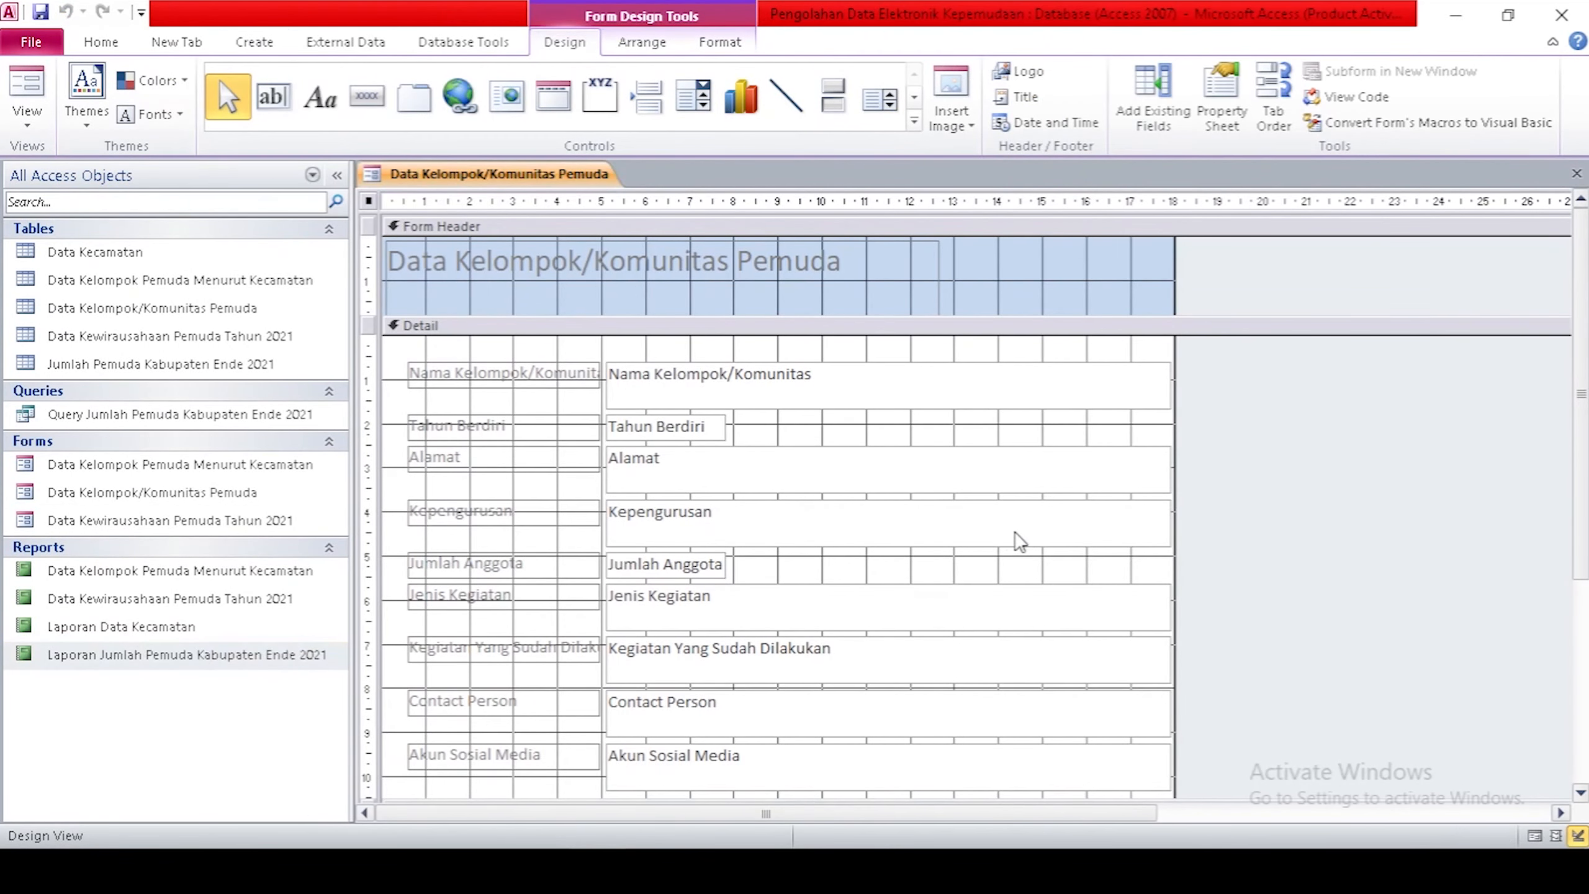
# Preview the form, then widen its design area to the right.
pyautogui.click(1535, 836)
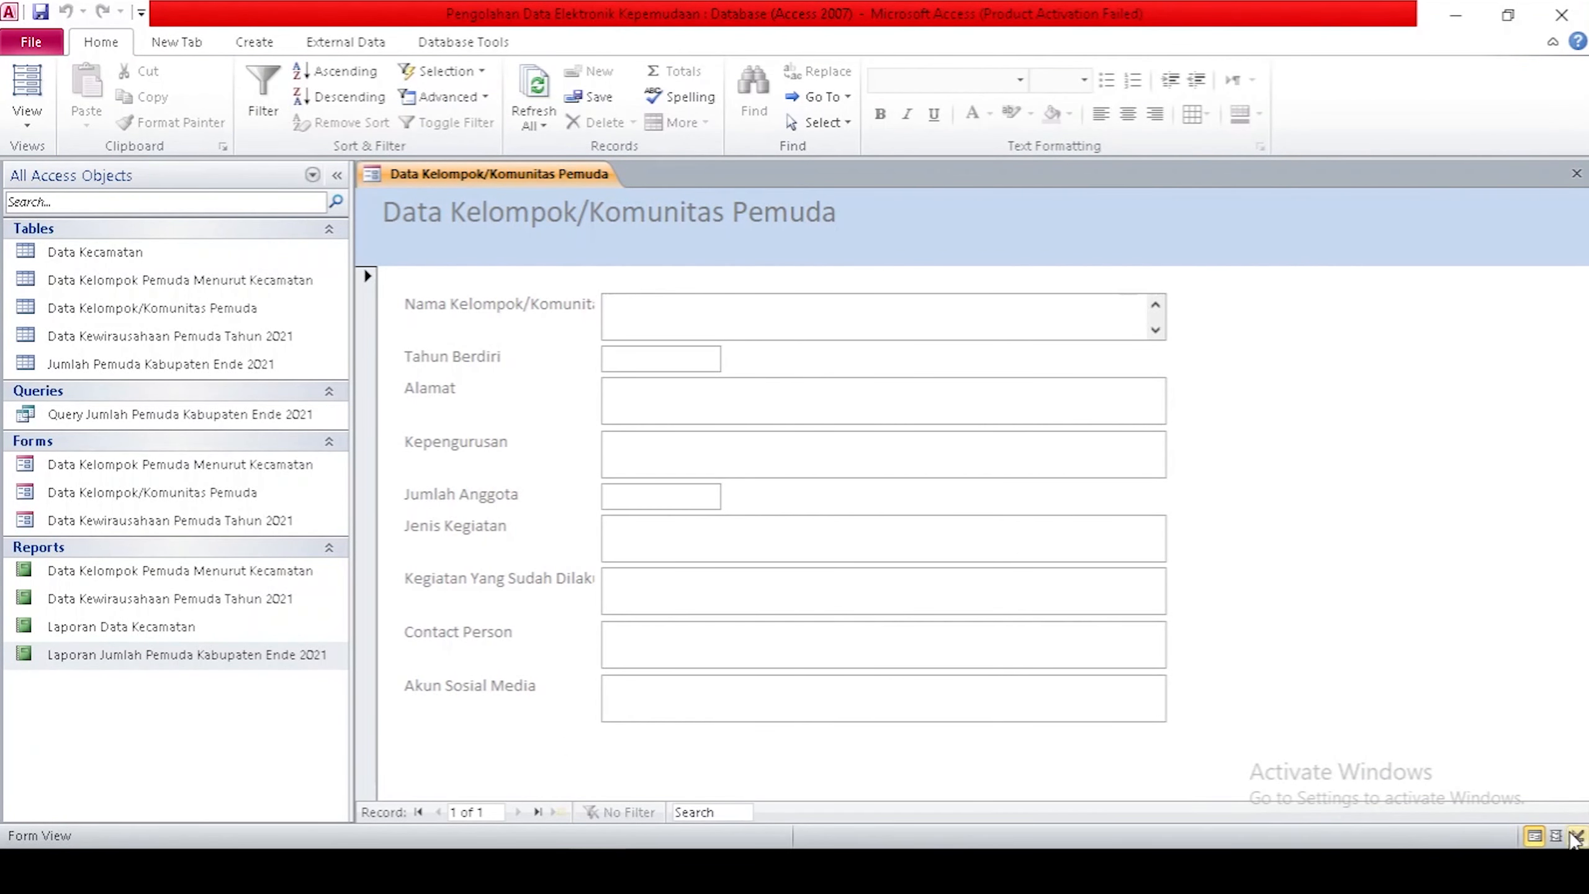
pyautogui.click(1577, 836)
pyautogui.click(723, 395)
pyautogui.moveTo(1175, 429); pyautogui.dragTo(1292, 430)
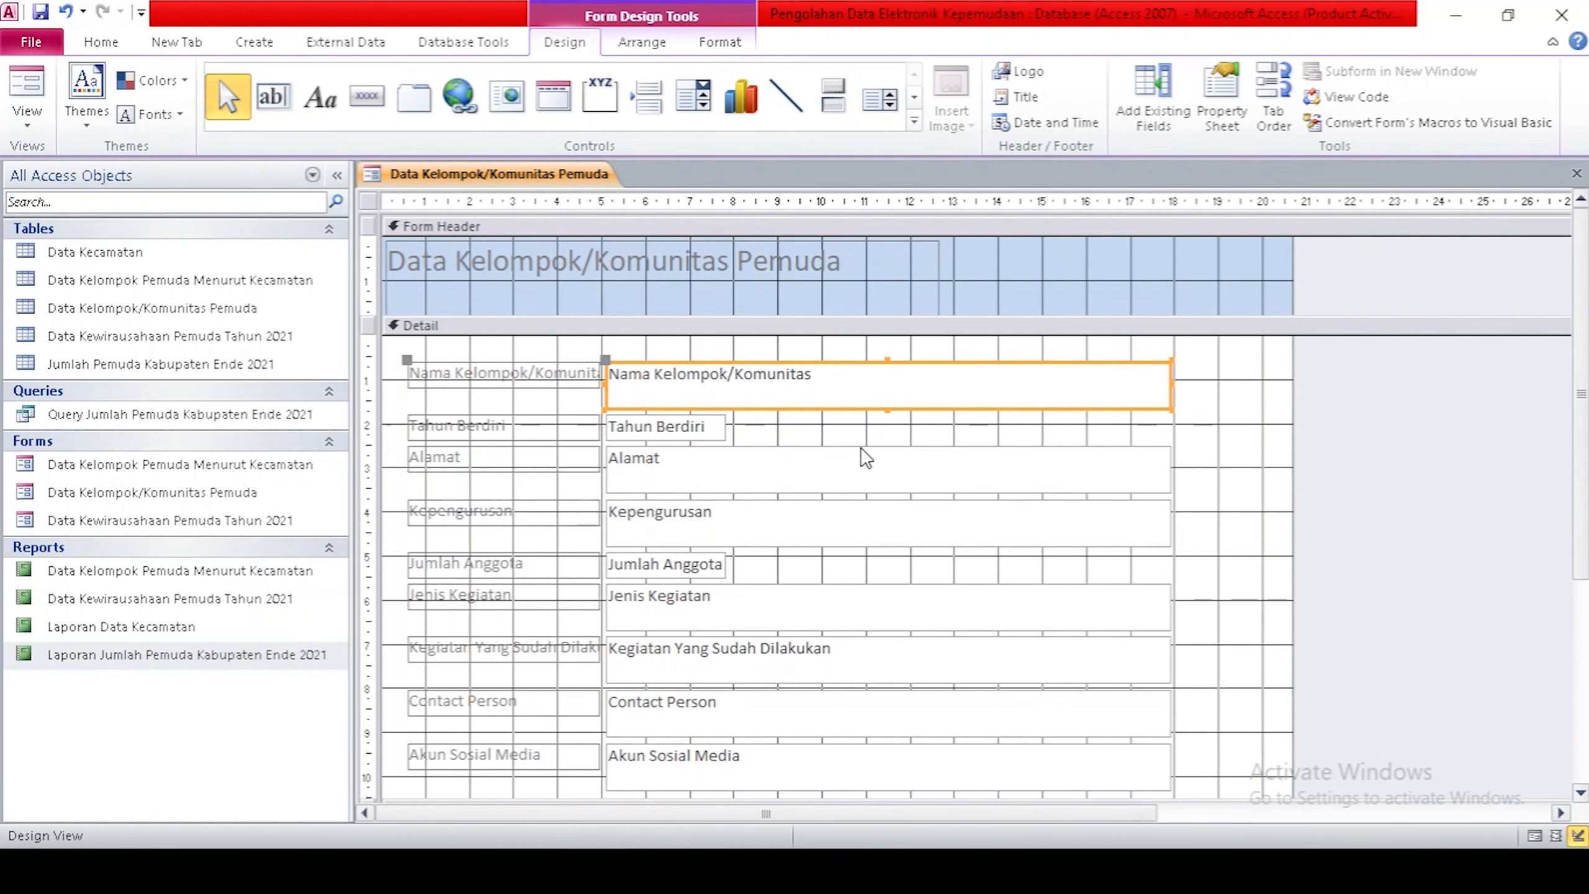
# Select all nine field text boxes and shift the fields and labels to the right.
pyautogui.scroll(-1, 863, 457)
pyautogui.keyDown('shift'); pyautogui.click(699, 383); pyautogui.keyUp('shift')
pyautogui.keyDown('shift'); pyautogui.click(724, 432); pyautogui.keyUp('shift')
pyautogui.keyDown('shift'); pyautogui.click(726, 478); pyautogui.keyUp('shift')
pyautogui.keyDown('shift'); pyautogui.click(698, 520); pyautogui.keyUp('shift')
pyautogui.keyDown('shift'); pyautogui.click(709, 559); pyautogui.keyUp('shift')
pyautogui.keyDown('shift'); pyautogui.click(710, 613); pyautogui.keyUp('shift')
pyautogui.keyDown('shift'); pyautogui.click(727, 673); pyautogui.keyUp('shift')
pyautogui.keyDown('shift'); pyautogui.click(737, 725); pyautogui.keyUp('shift')
pyautogui.moveTo(816, 344); pyautogui.dragTo(888, 346)
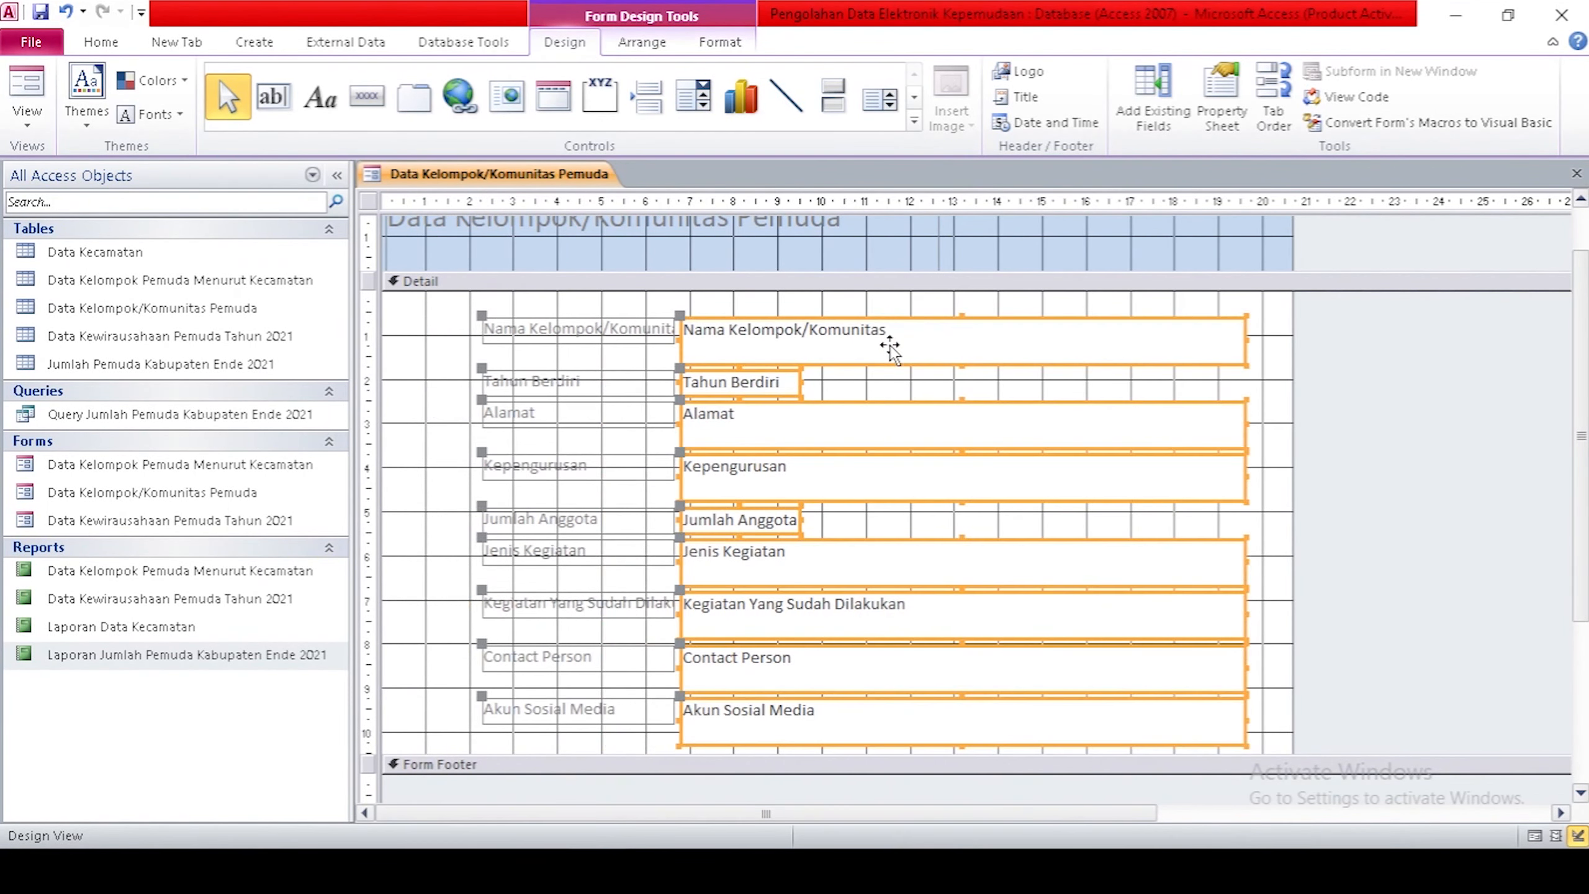
# Widen the Nama Kelompok/Komunitas, Tahun Berdiri, Alamat and Kepengurusan labels leftward.
pyautogui.click(512, 325)
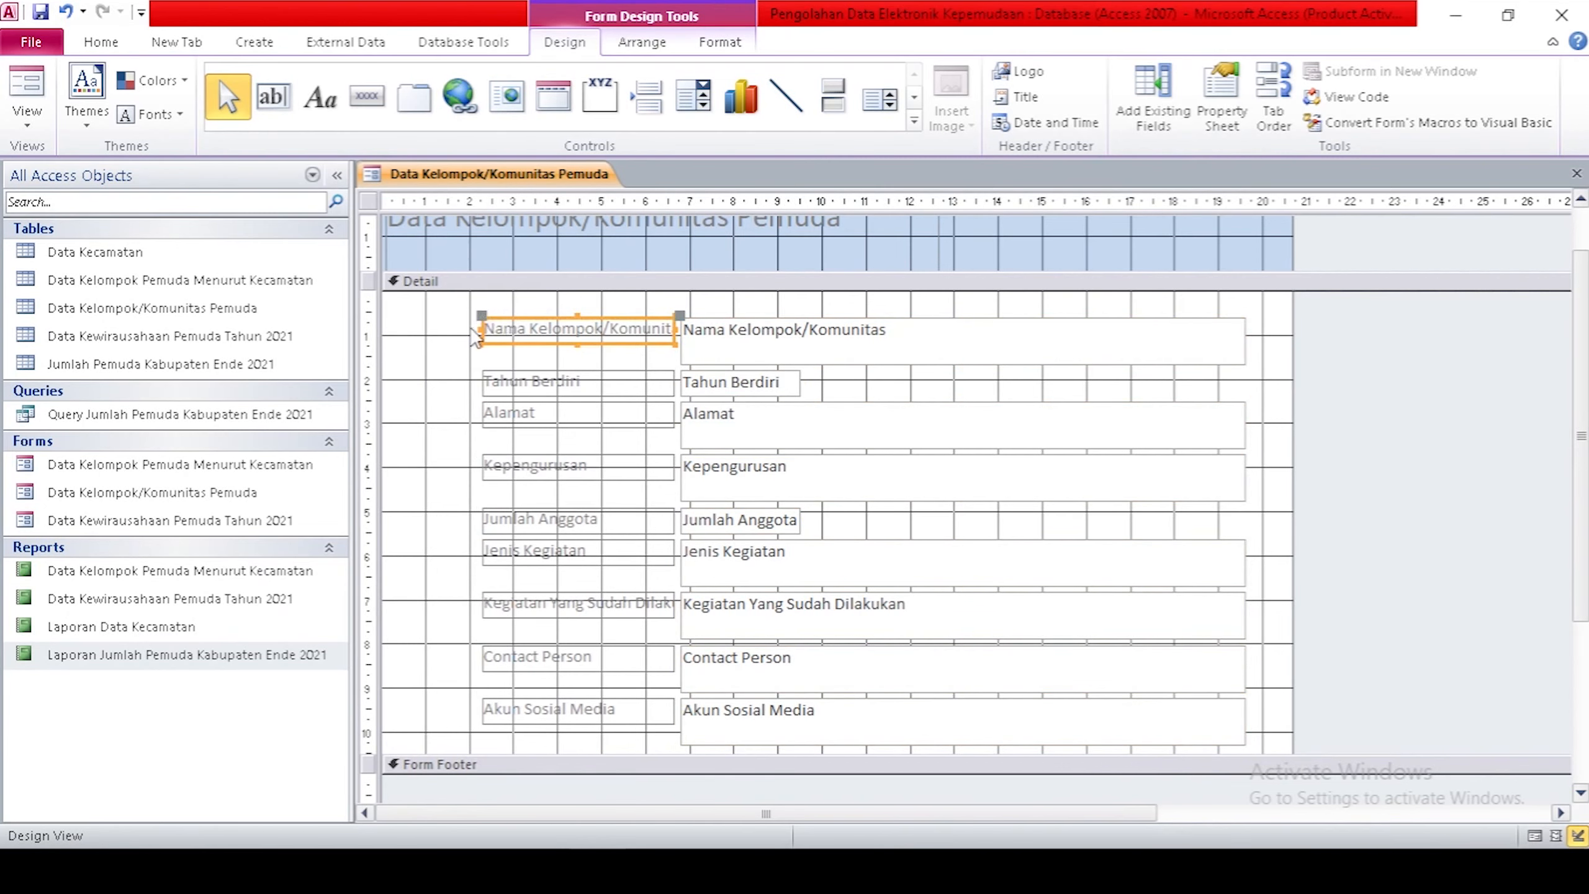
pyautogui.moveTo(481, 327); pyautogui.dragTo(426, 326)
pyautogui.click(496, 375)
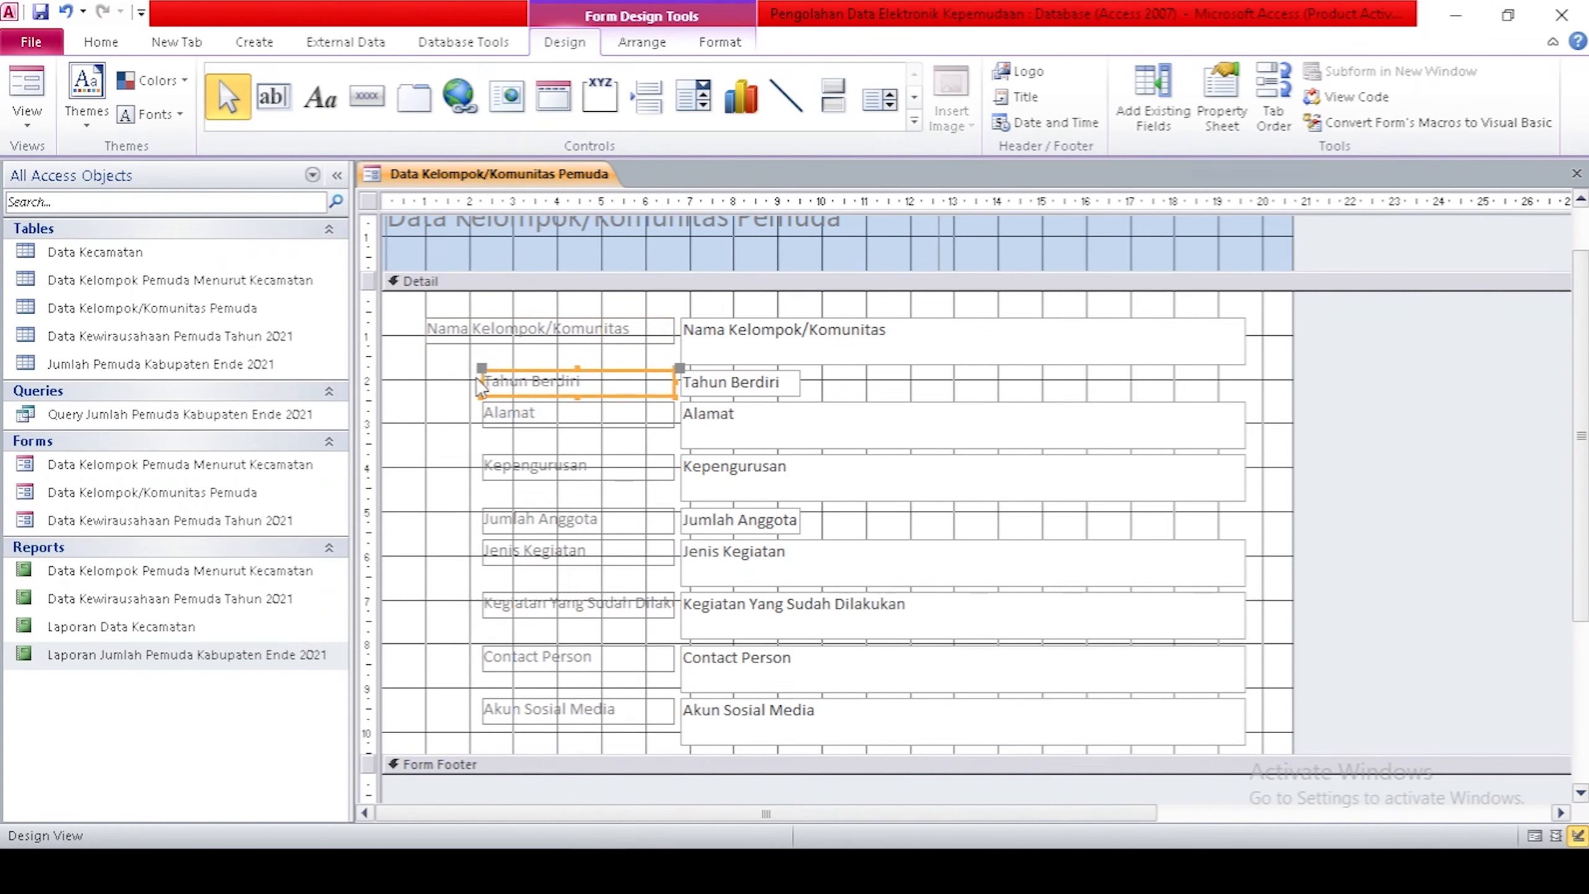
pyautogui.moveTo(480, 380); pyautogui.dragTo(426, 379)
pyautogui.click(551, 413)
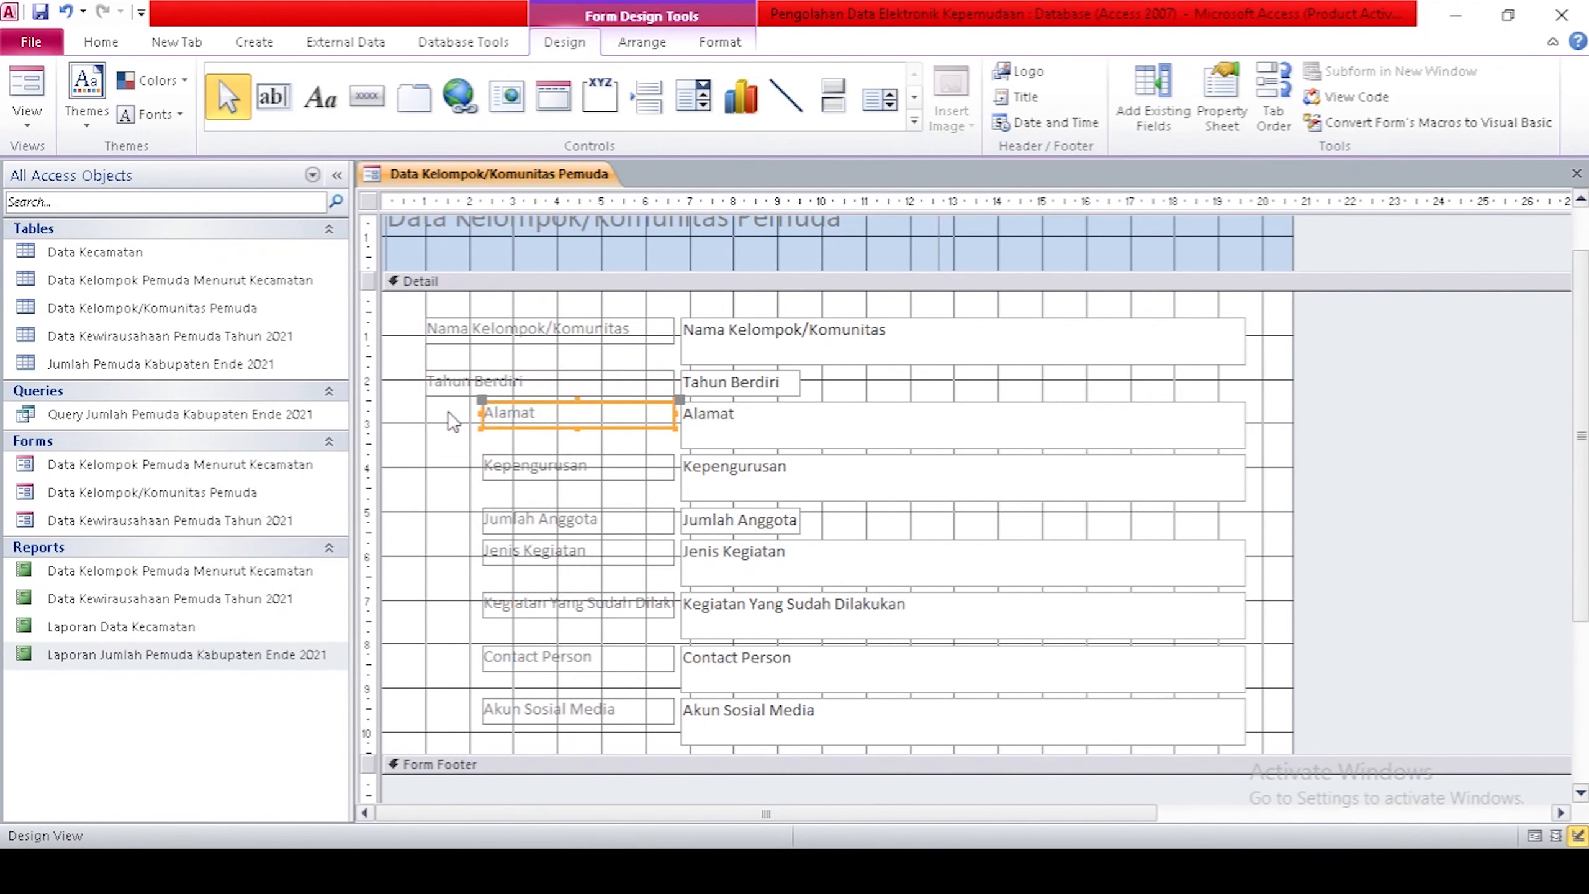
pyautogui.moveTo(481, 415); pyautogui.dragTo(426, 416)
pyautogui.click(488, 468)
pyautogui.moveTo(482, 467); pyautogui.dragTo(427, 466)
# Widen the remaining labels leftward, from Jumlah Anggota through Contact Person and below.
pyautogui.moveTo(481, 521); pyautogui.dragTo(426, 521)
pyautogui.click(488, 553)
pyautogui.moveTo(482, 552); pyautogui.dragTo(425, 554)
pyautogui.moveTo(482, 604); pyautogui.dragTo(426, 601)
pyautogui.click(488, 657)
pyautogui.moveTo(483, 658); pyautogui.dragTo(426, 658)
pyautogui.click(488, 711)
pyautogui.moveTo(482, 711); pyautogui.dragTo(426, 711)
# Lengthen the Detail section to add space below the fields.
pyautogui.click(826, 789)
pyautogui.scroll(-1, 839, 714)
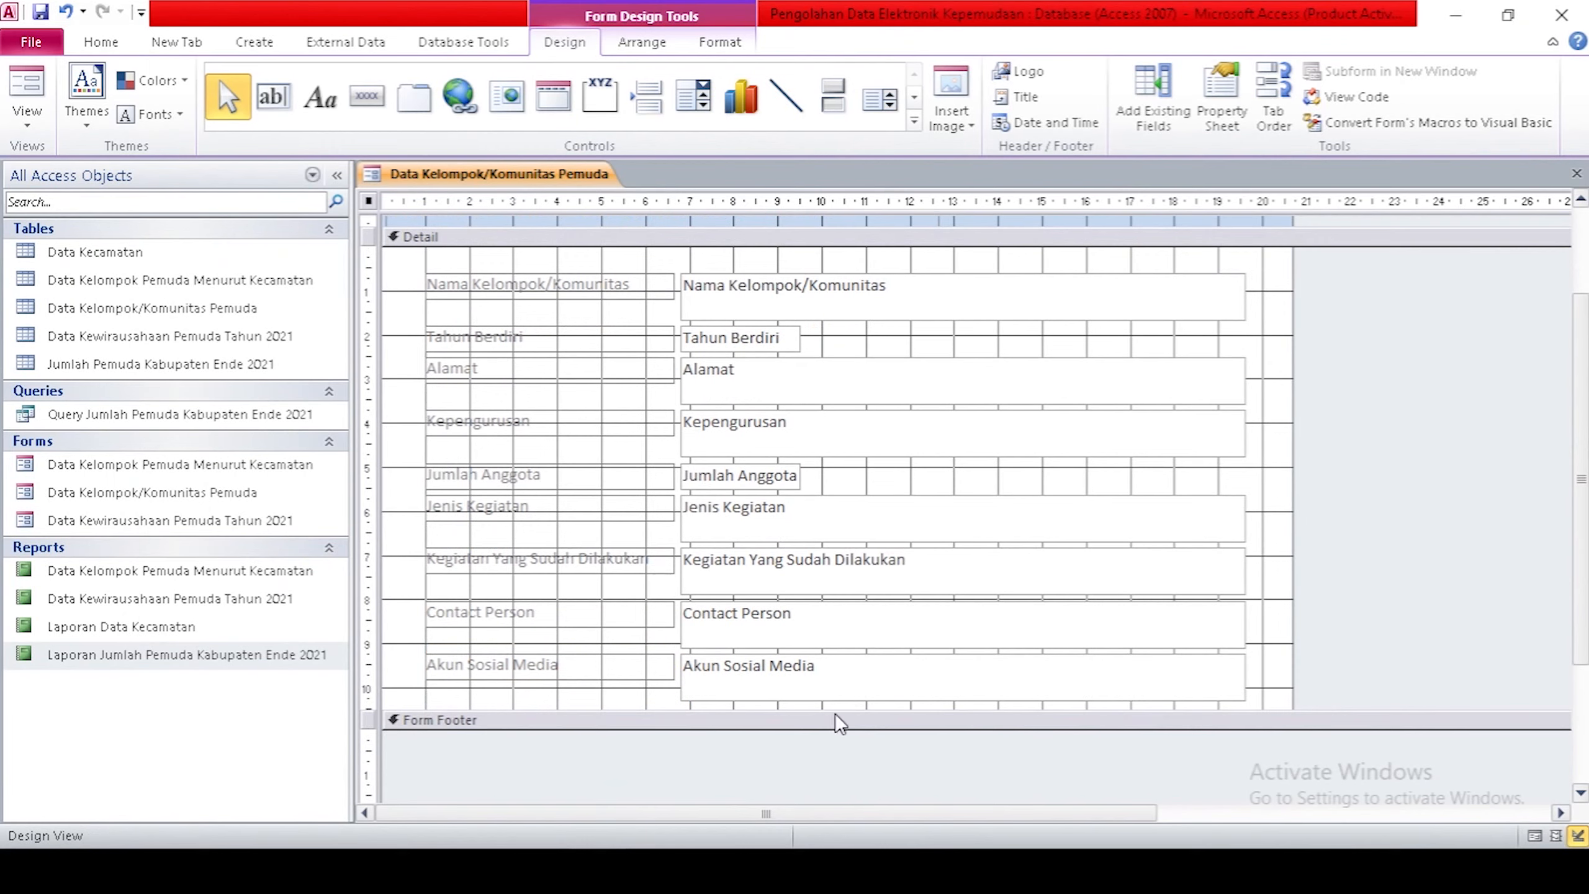
pyautogui.moveTo(836, 725); pyautogui.dragTo(834, 796)
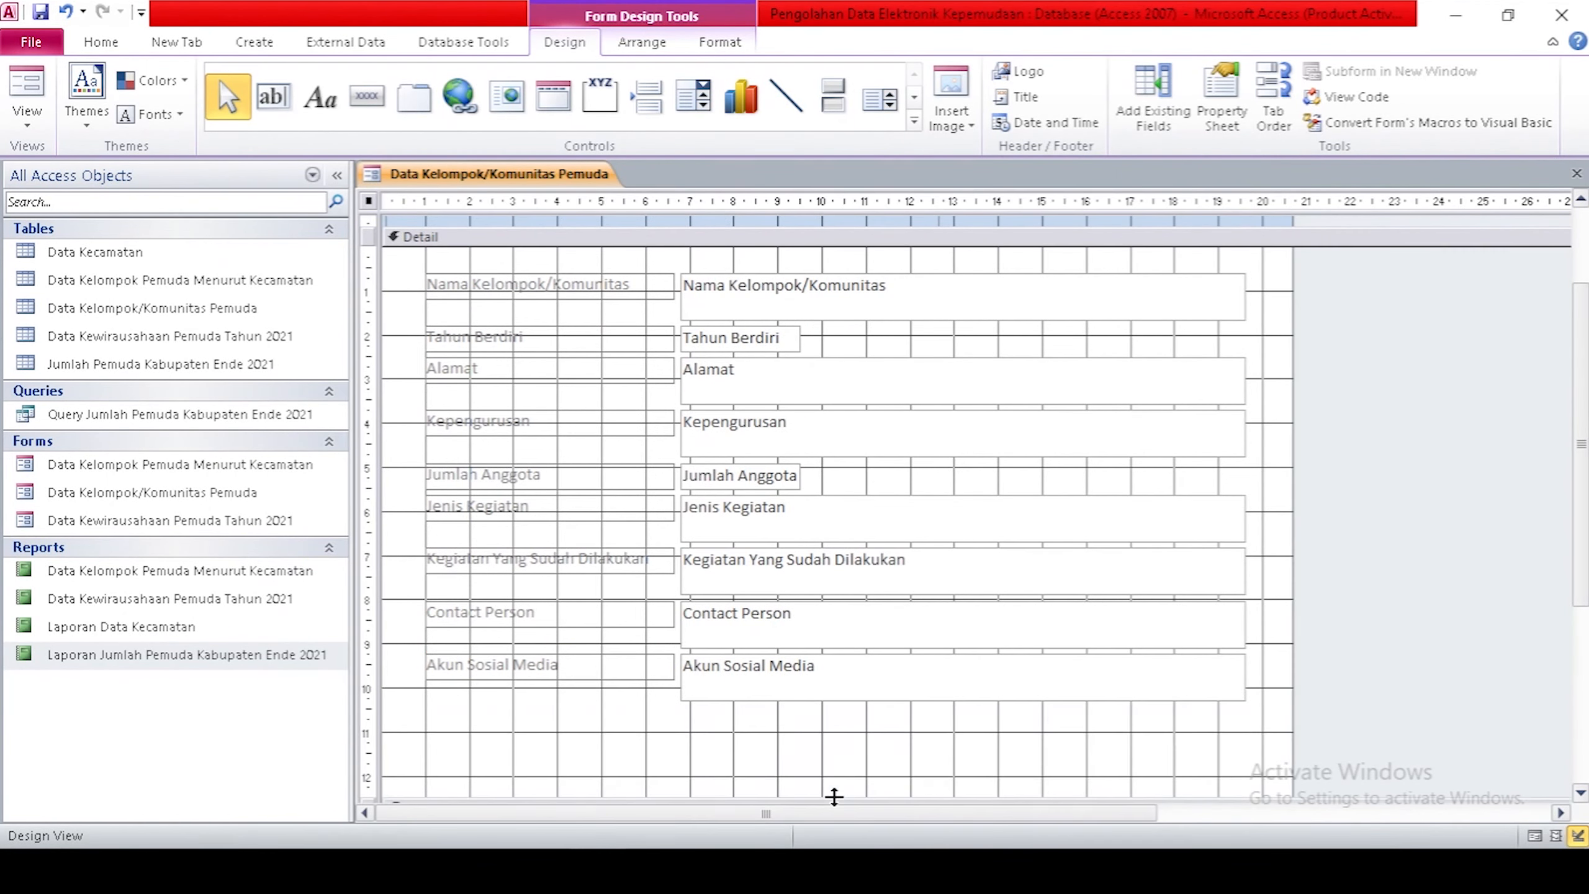
pyautogui.scroll(-1, 951, 706)
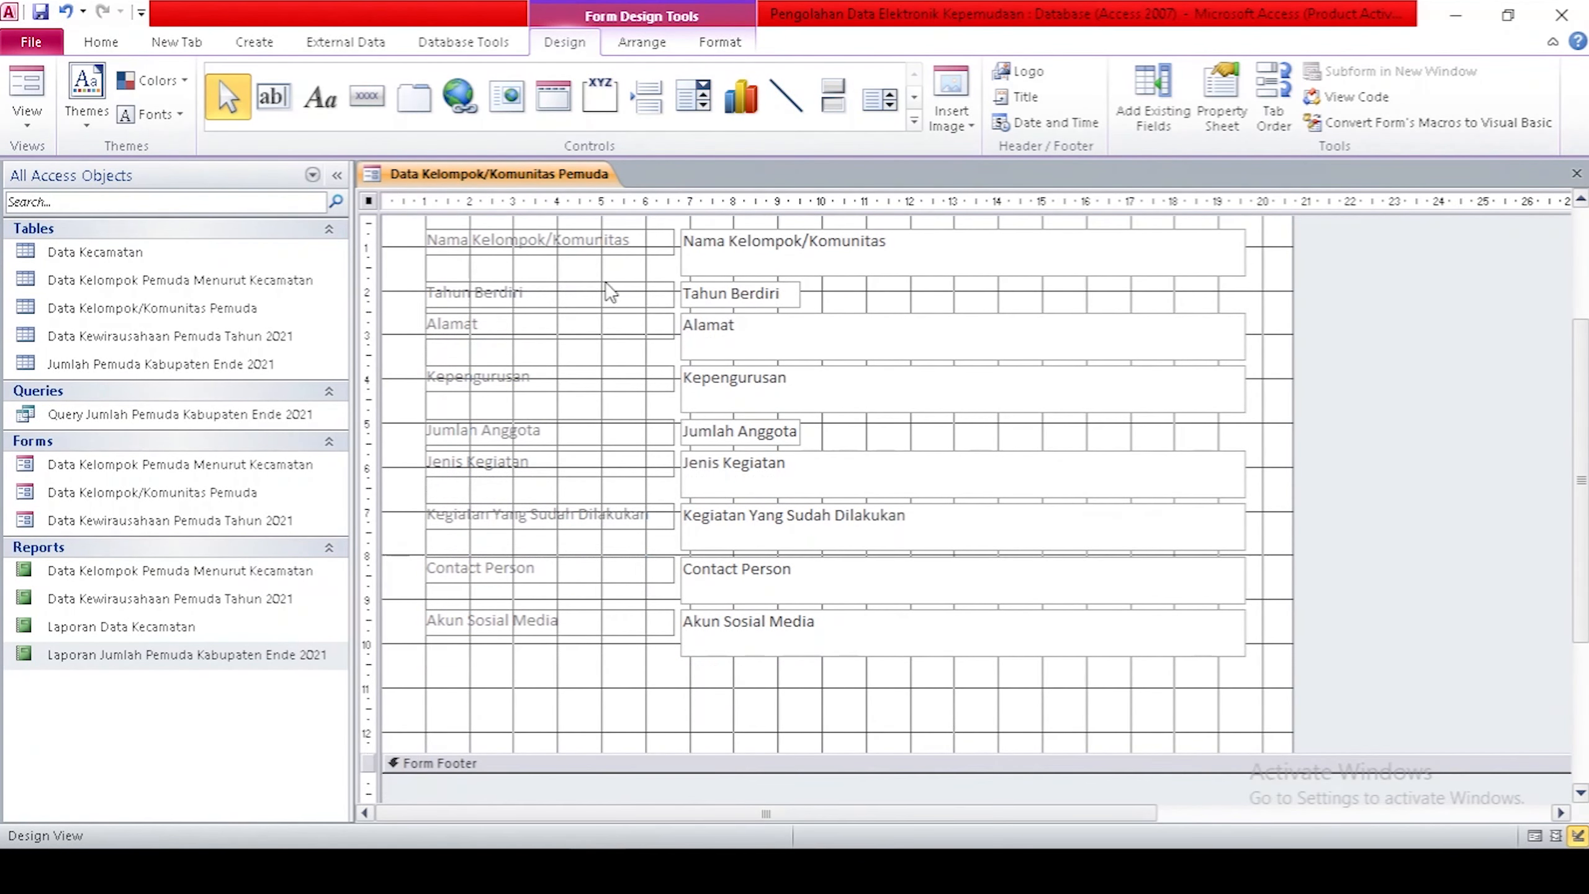
pyautogui.click(368, 96)
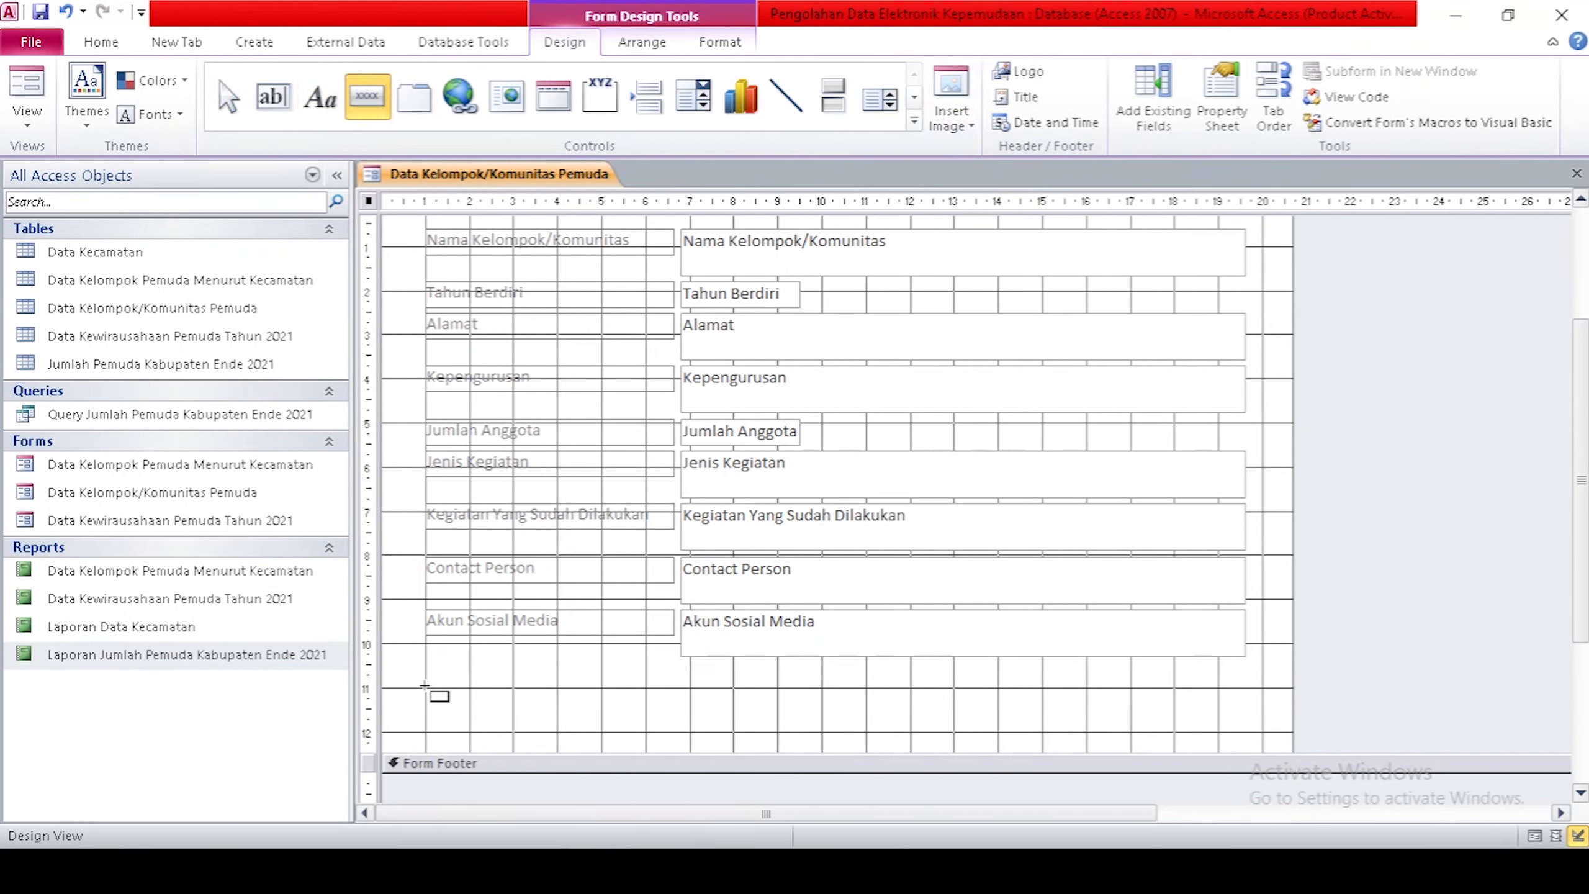
# Add a TAMBAH DATA command button below the fields that adds a new record.
pyautogui.moveTo(425, 687); pyautogui.dragTo(557, 732)
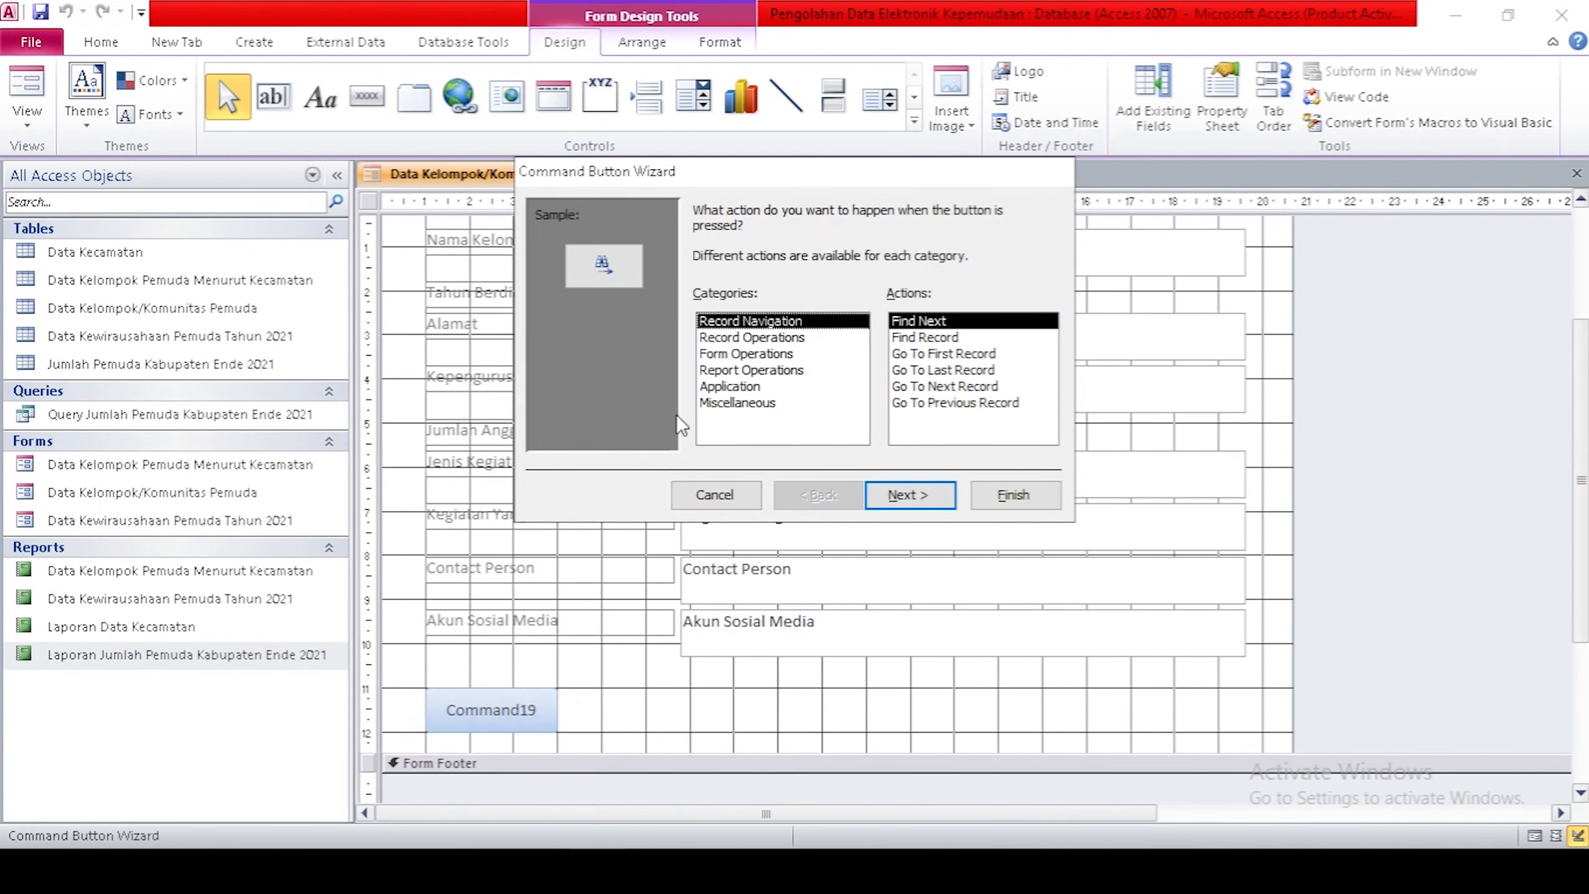
pyautogui.click(765, 338)
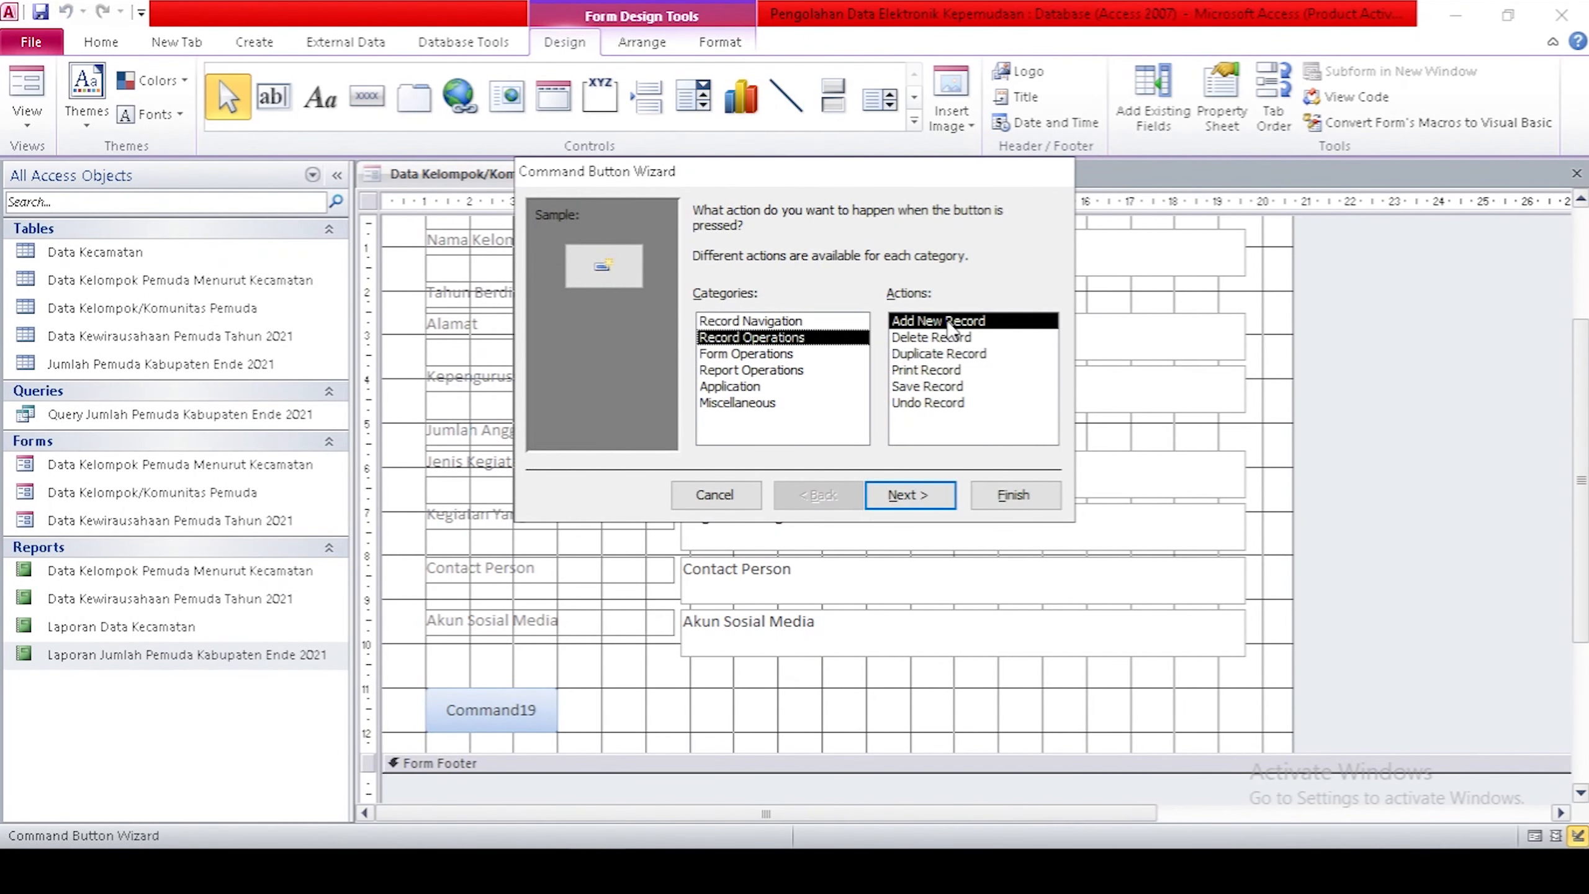
pyautogui.click(910, 495)
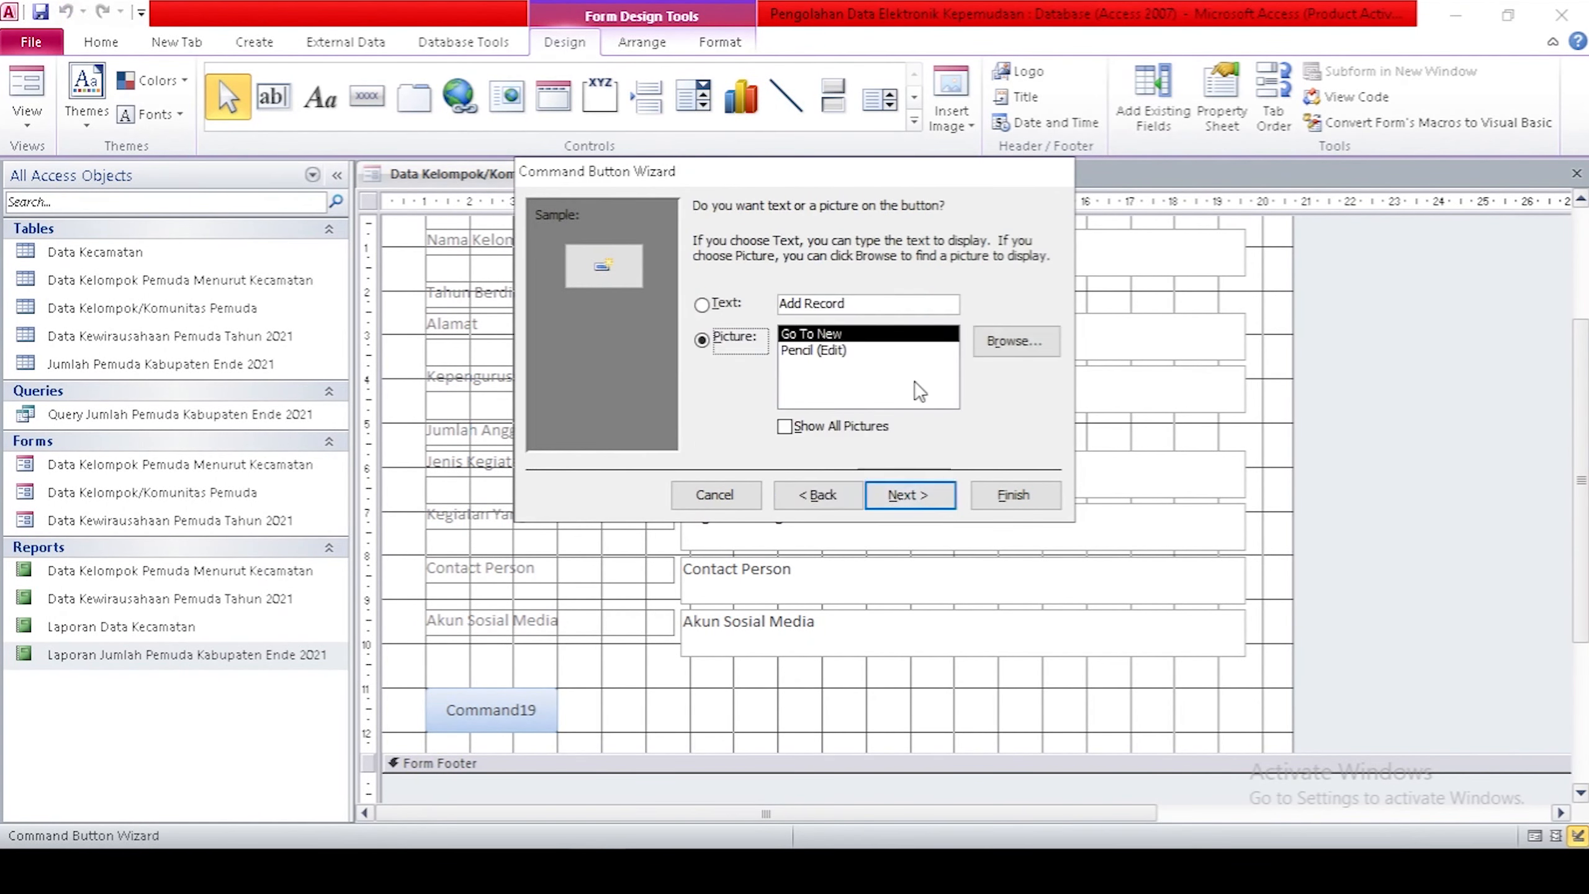
pyautogui.click(728, 305)
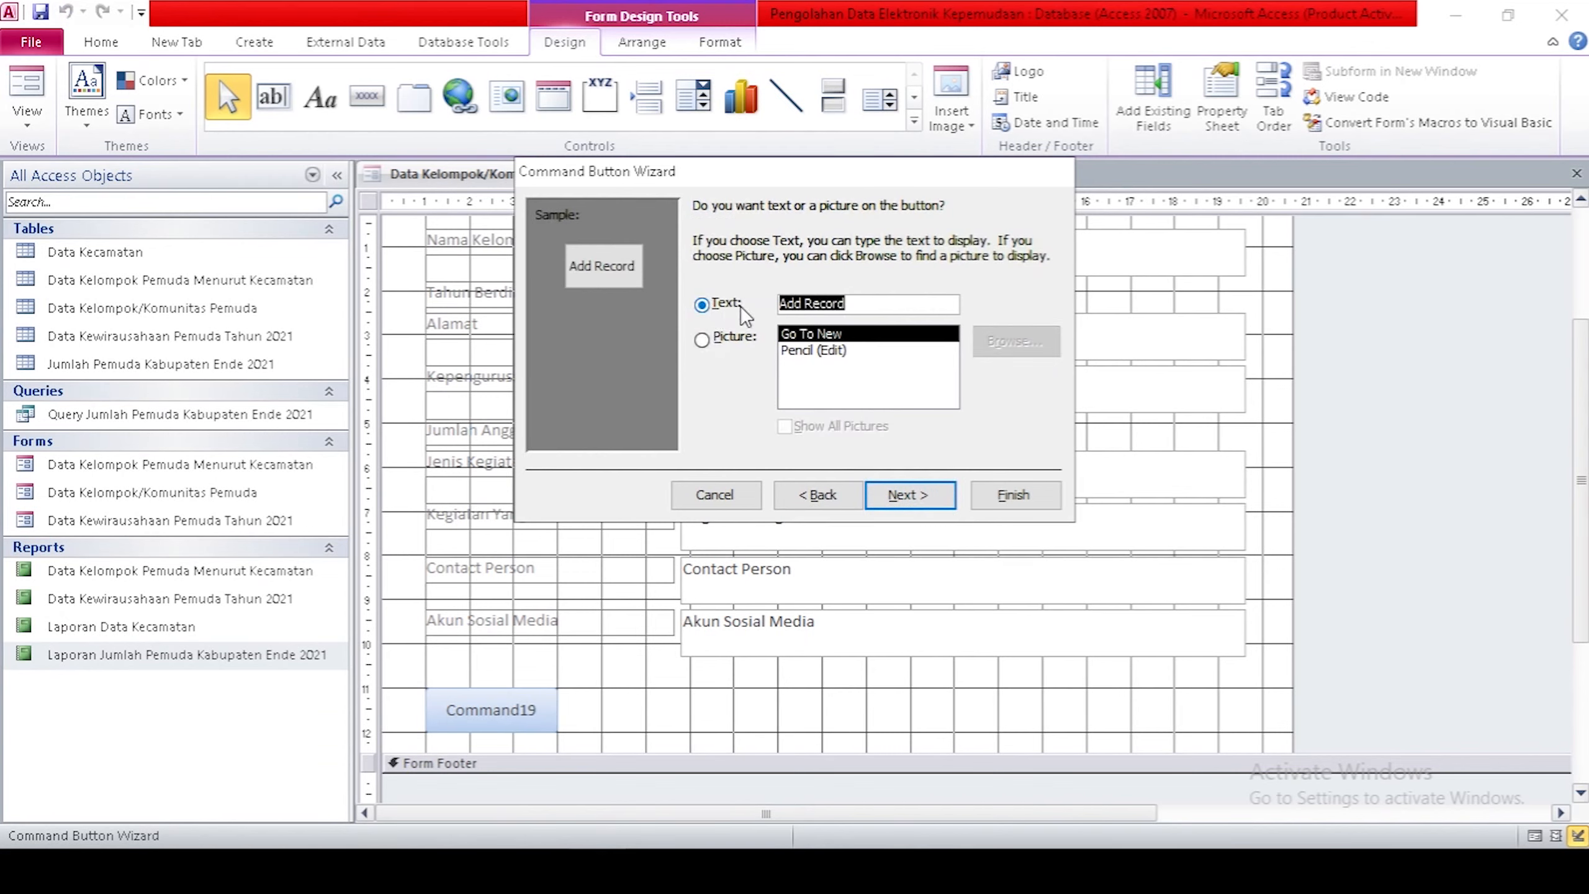
pyautogui.press('capslock')
pyautogui.write('TAMBAH DATA')
pyautogui.click(926, 479)
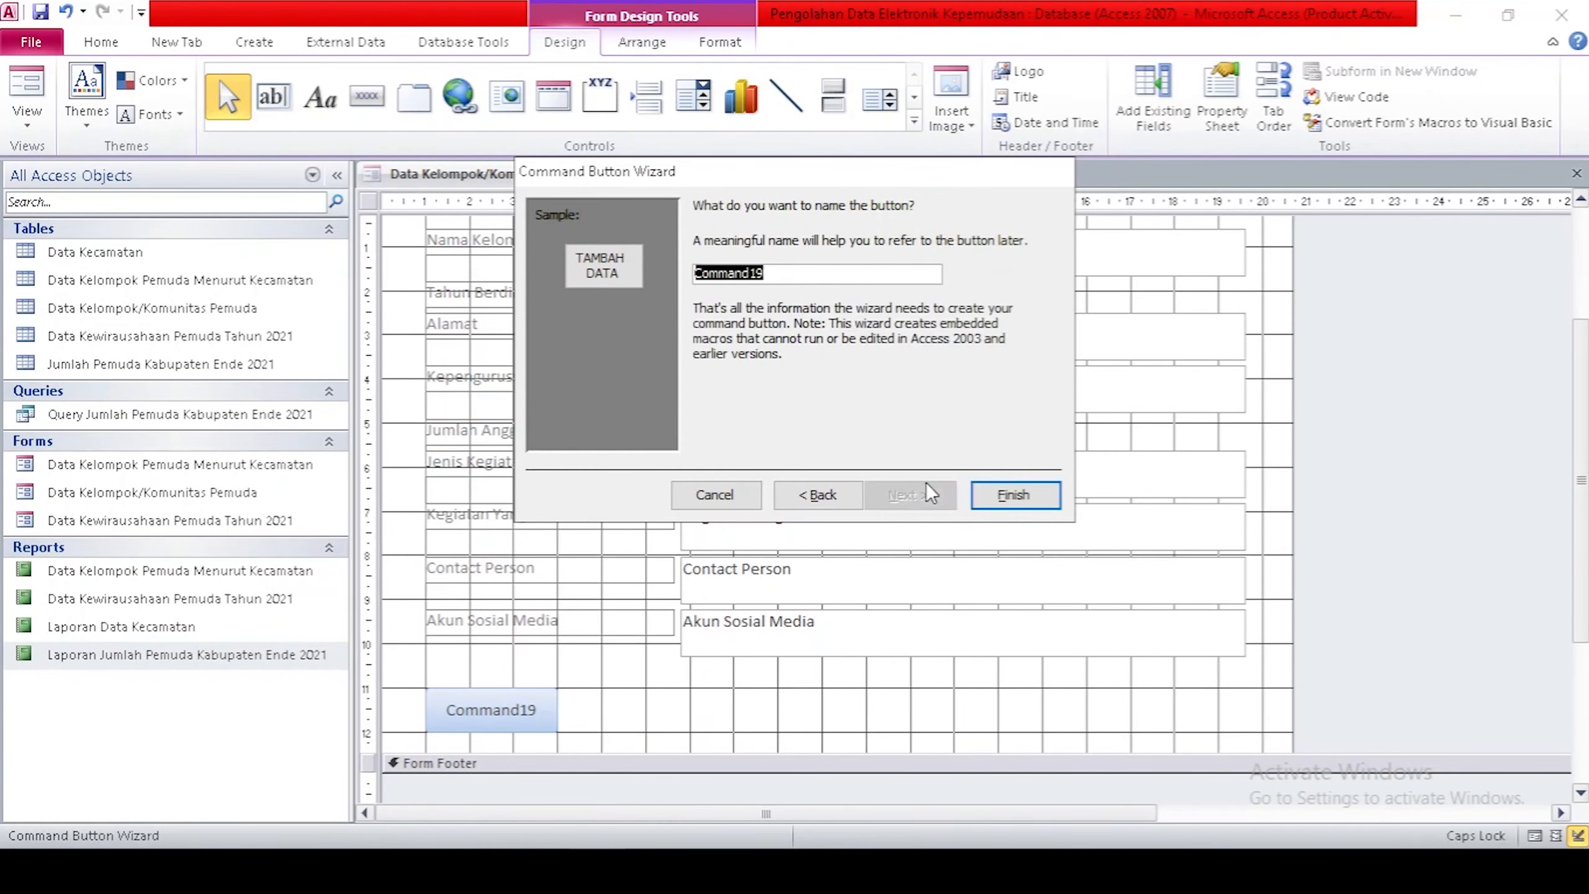
pyautogui.click(990, 496)
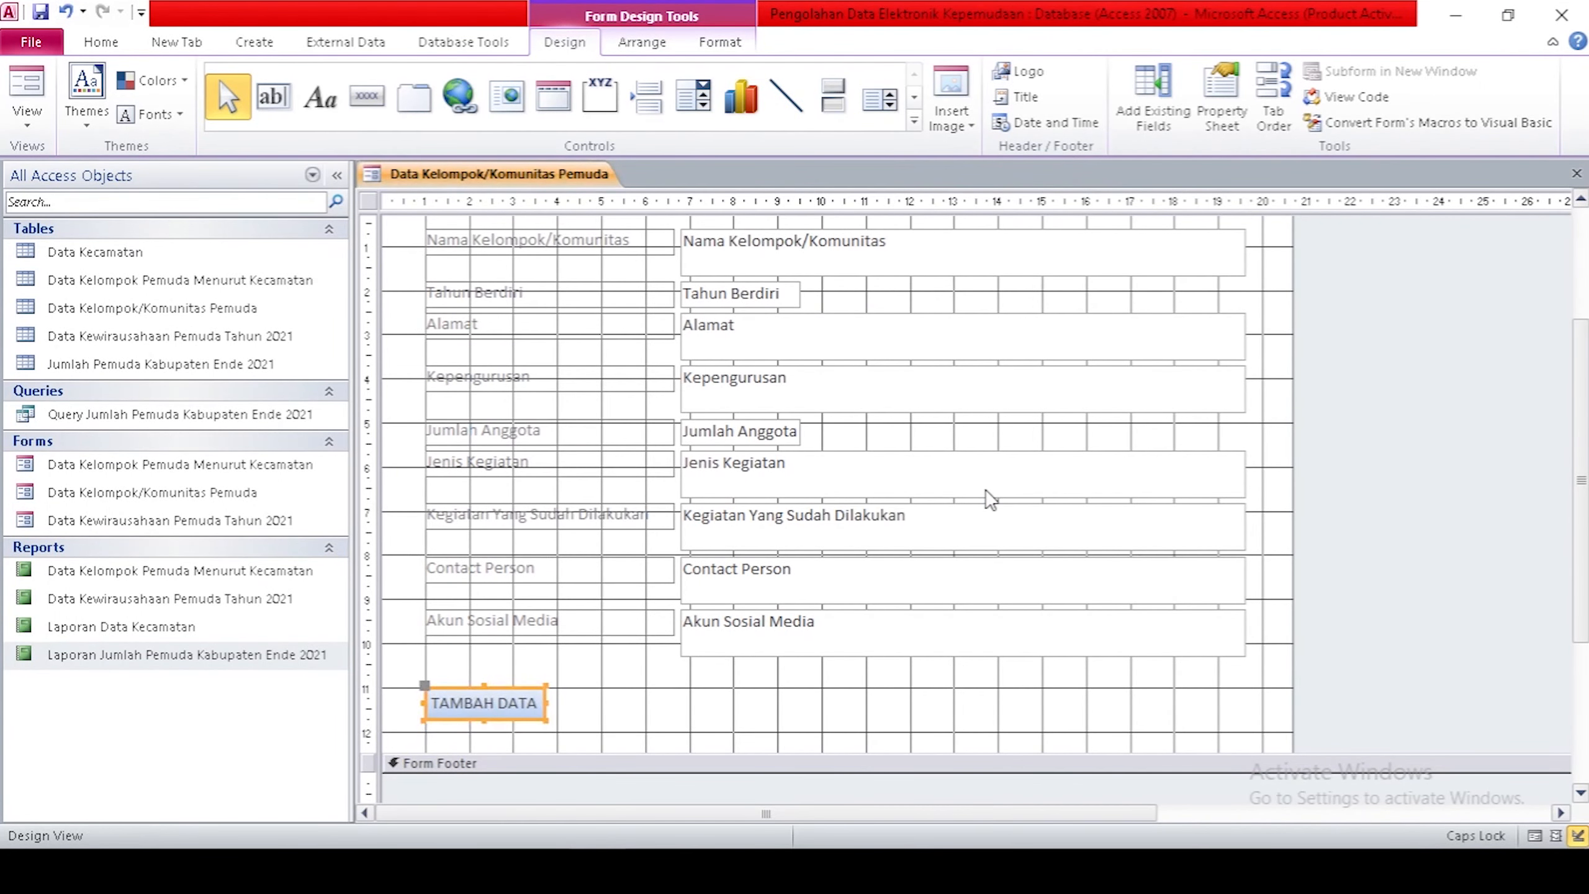
# Add a SIMPAN DATA button that saves the record, next to TAMBAH DATA.
pyautogui.click(368, 96)
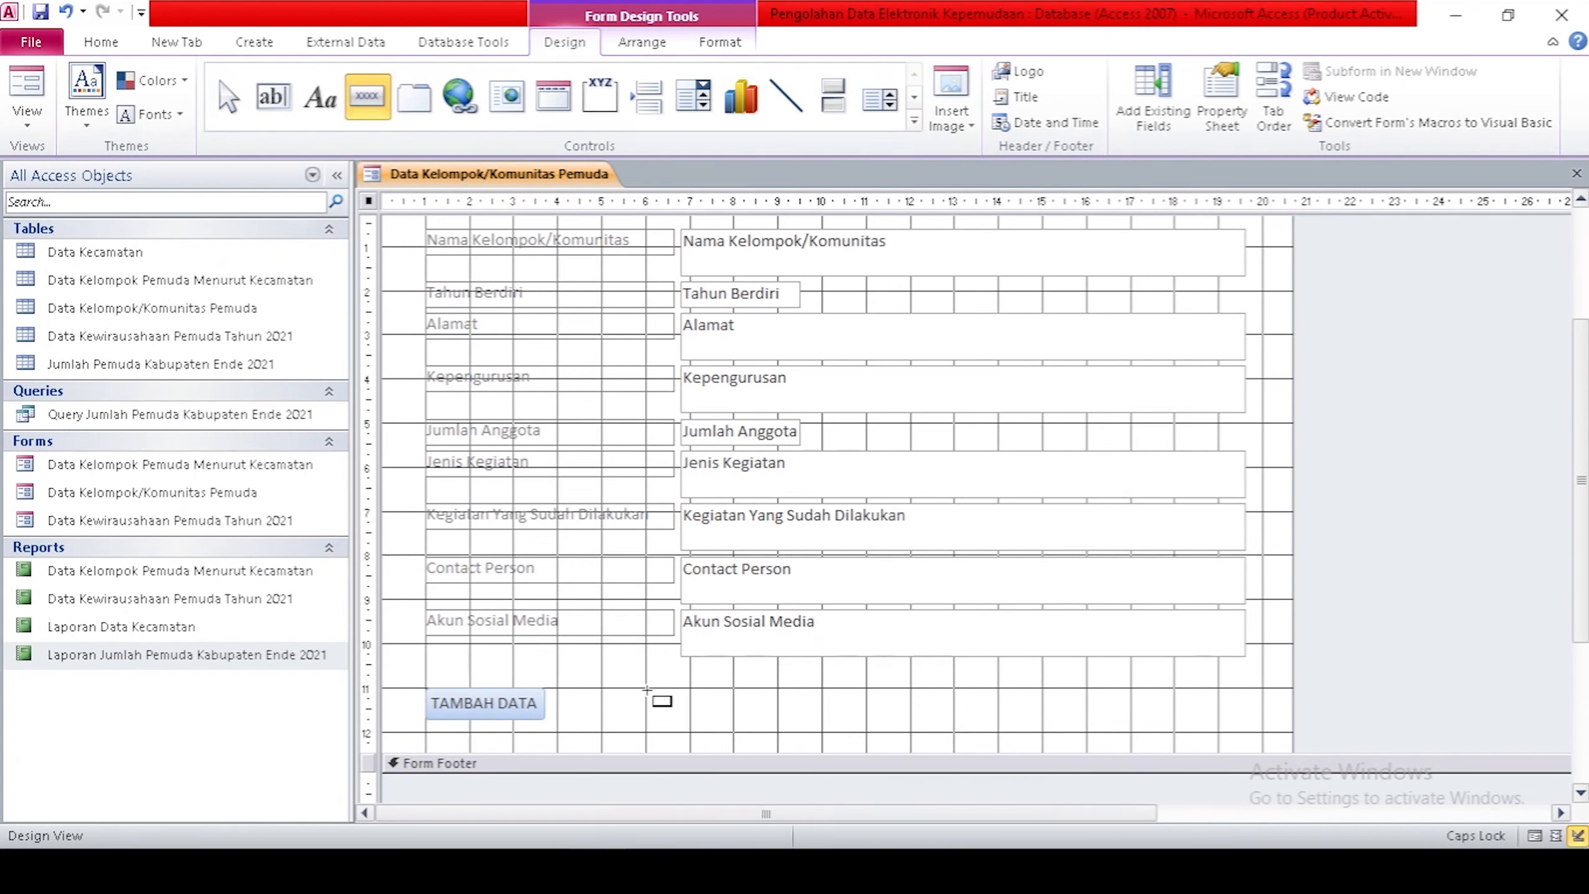
pyautogui.moveTo(647, 690); pyautogui.dragTo(779, 727)
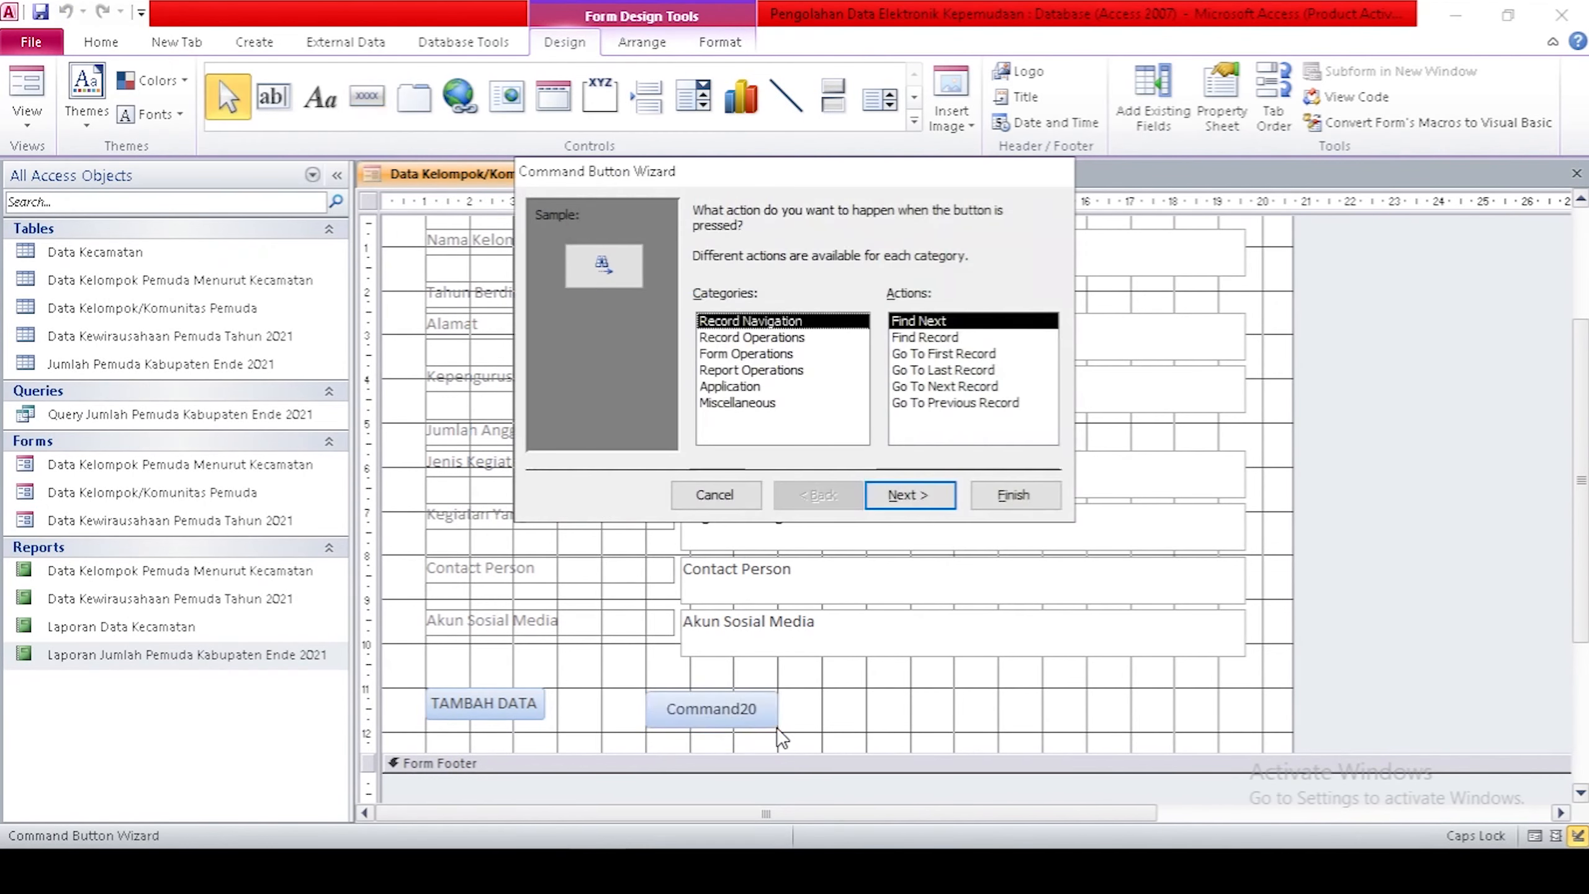
pyautogui.click(790, 338)
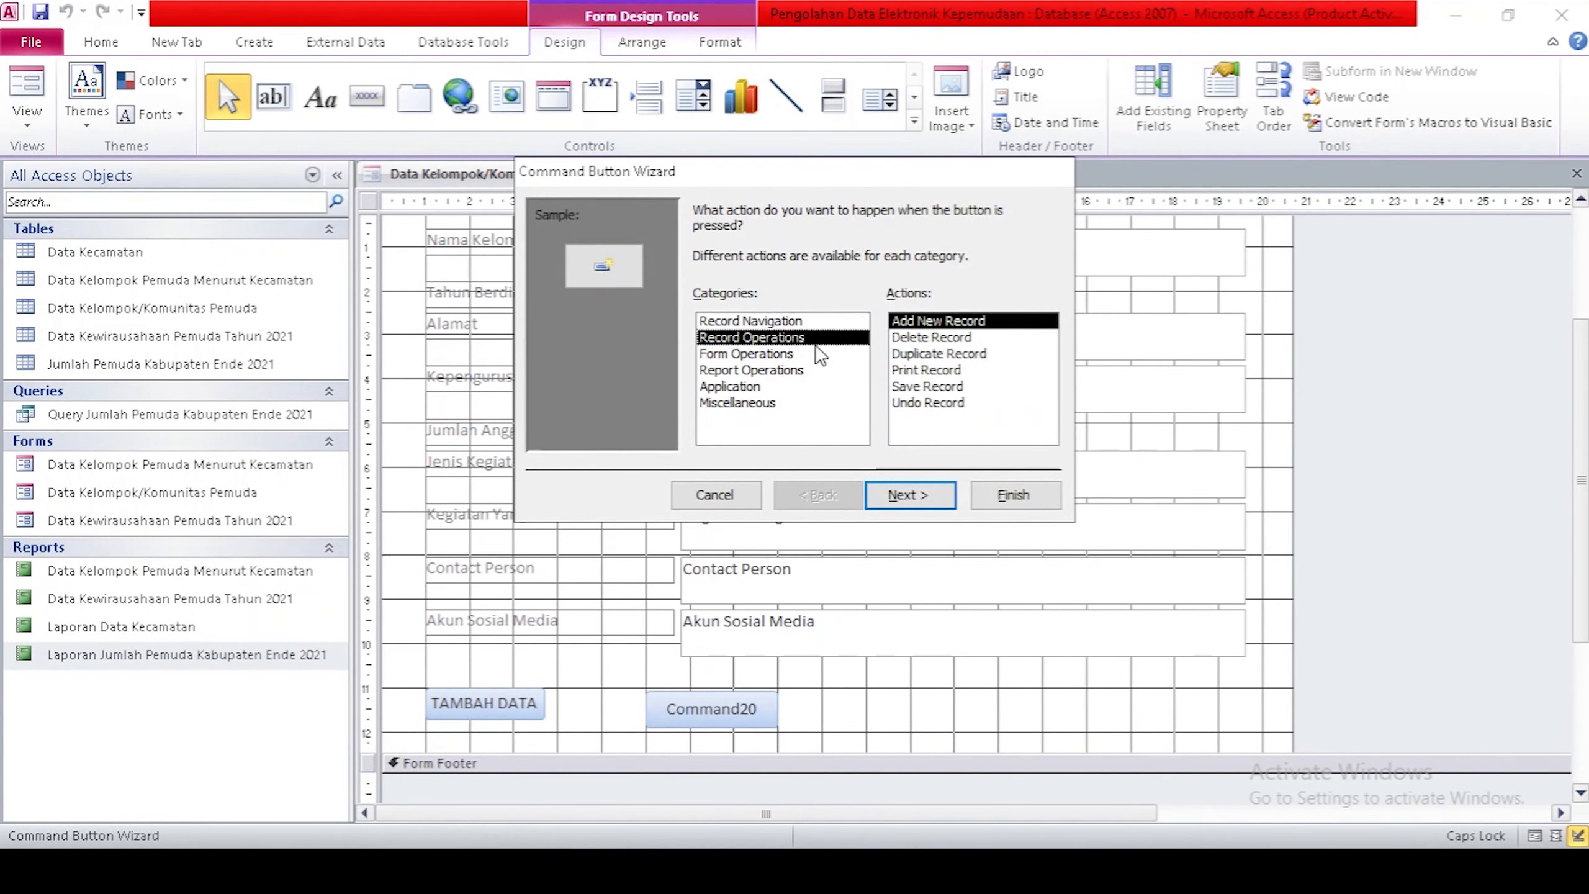
pyautogui.click(931, 387)
pyautogui.click(931, 495)
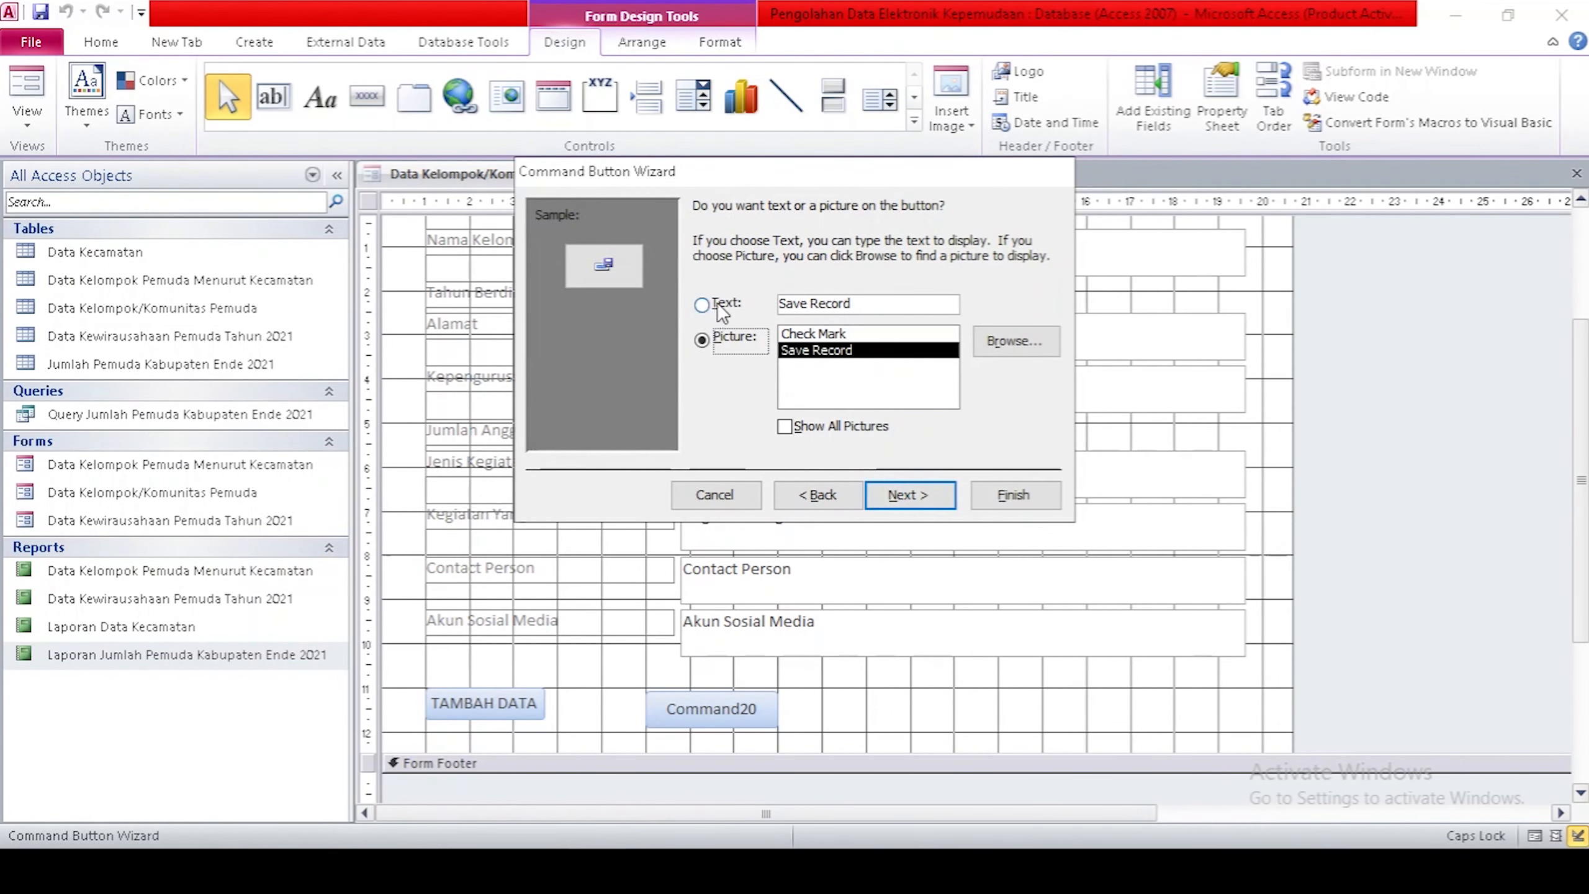
pyautogui.click(702, 305)
pyautogui.moveTo(865, 303); pyautogui.dragTo(777, 303)
pyautogui.write('SIMPAN DATA')
pyautogui.click(910, 495)
pyautogui.click(1013, 495)
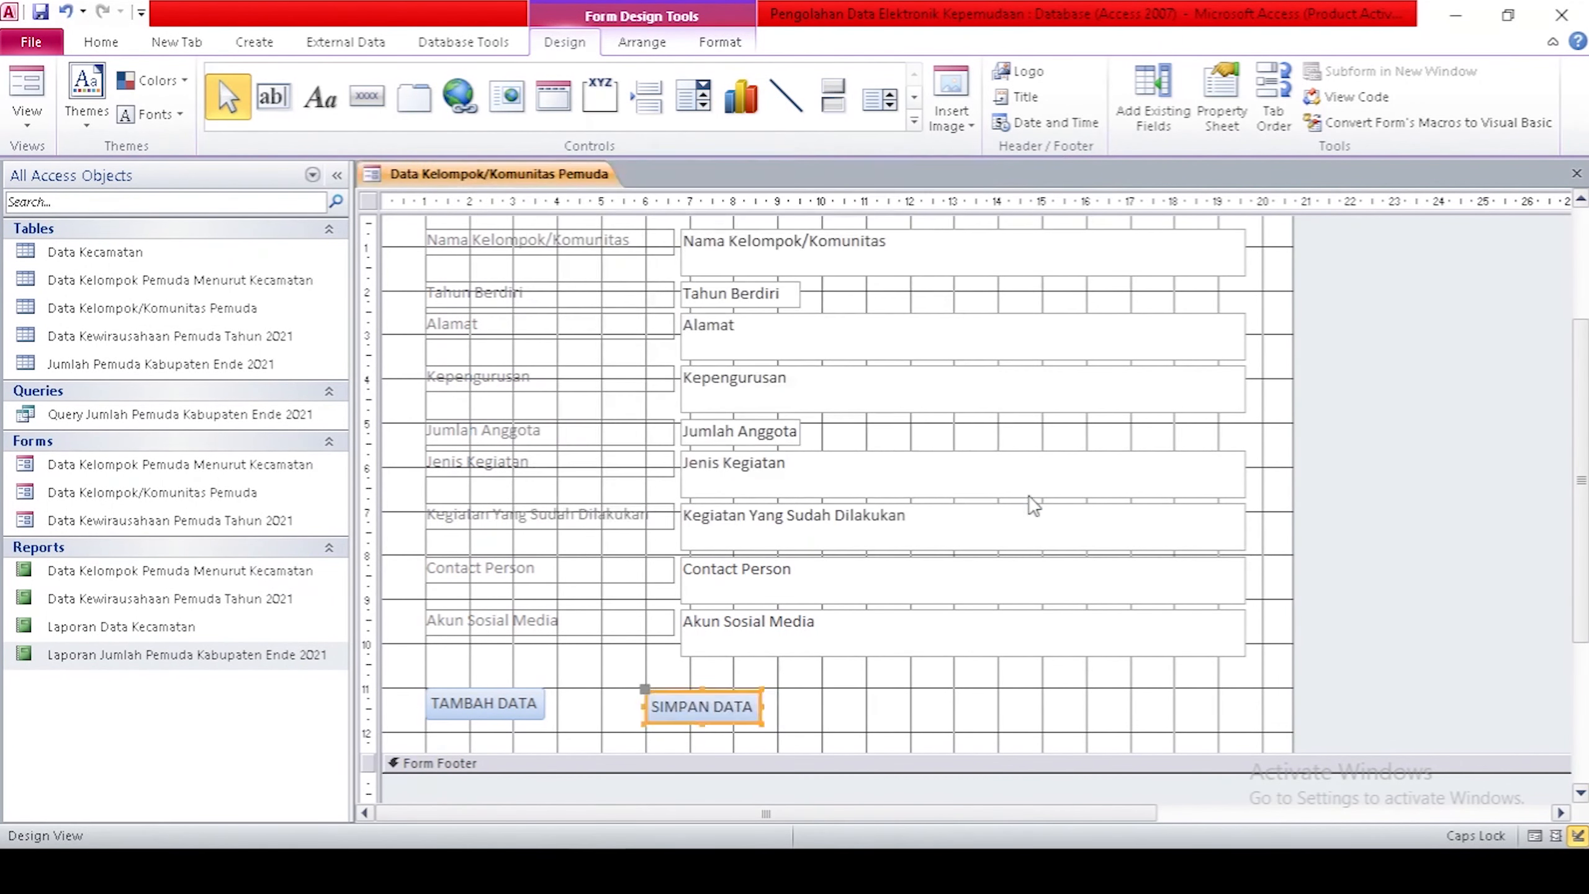
# Add a HAPUS DATA button that deletes the record, right of SIMPAN DATA.
pyautogui.moveTo(868, 692); pyautogui.dragTo(1032, 732)
pyautogui.click(766, 338)
pyautogui.click(931, 338)
pyautogui.click(910, 494)
pyautogui.click(703, 305)
pyautogui.moveTo(882, 305); pyautogui.dragTo(695, 313)
pyautogui.write('HAPUS DATA')
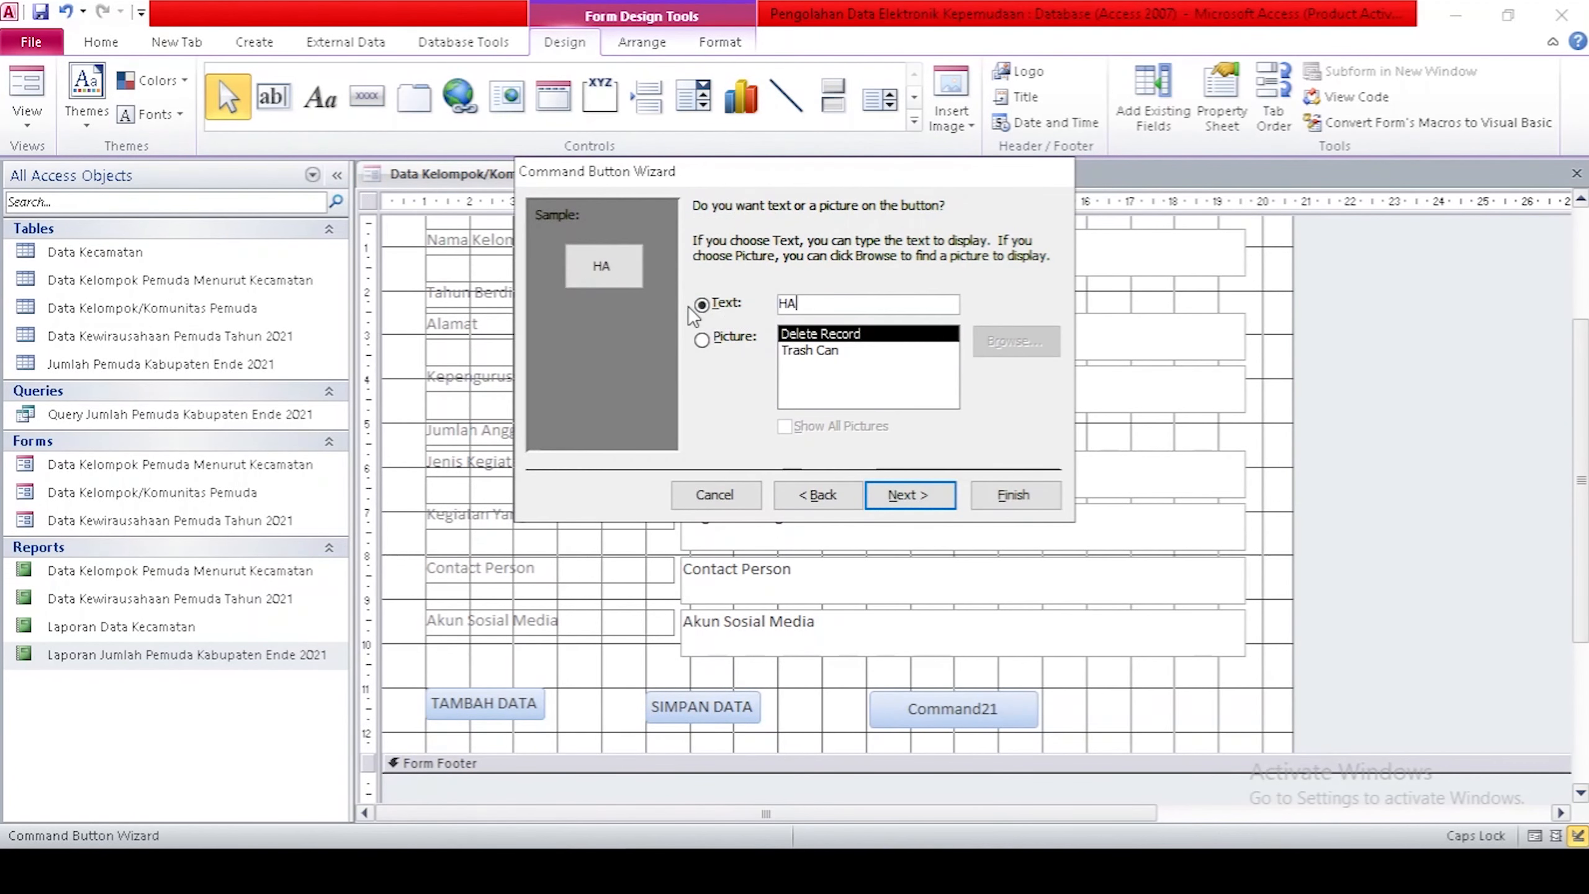
pyautogui.click(1009, 496)
# Add a KELUAR button that closes the form at the end of the row.
pyautogui.click(367, 96)
pyautogui.moveTo(1046, 692)
pyautogui.mouseDown()
pyautogui.moveTo(1170, 730)
pyautogui.moveTo(1172, 709)
pyautogui.mouseUp()
pyautogui.click(782, 355)
pyautogui.click(931, 338)
pyautogui.click(911, 496)
pyautogui.write('KELUAR')
pyautogui.click(1012, 495)
pyautogui.click(702, 706)
# Line up the four buttons, widen KELUAR and nudge it into place.
pyautogui.press('Up')
pyautogui.click(921, 706)
pyautogui.click(1080, 706)
pyautogui.click(957, 709)
pyautogui.moveTo(975, 707); pyautogui.dragTo(1001, 709)
pyautogui.press('Up')
pyautogui.doubleClick(1157, 714)
pyautogui.click(1321, 664)
pyautogui.press('Up')
pyautogui.press('Right')
pyautogui.press('Right')
pyautogui.press('Right')
pyautogui.press('Right')
pyautogui.press('Right')
pyautogui.press('Right')
pyautogui.press('Right')
pyautogui.press('Right')
pyautogui.press('Right')
pyautogui.press('Right')
pyautogui.press('Right')
pyautogui.press('Right')
pyautogui.press('Right')
pyautogui.press('Right')
pyautogui.click(1321, 663)
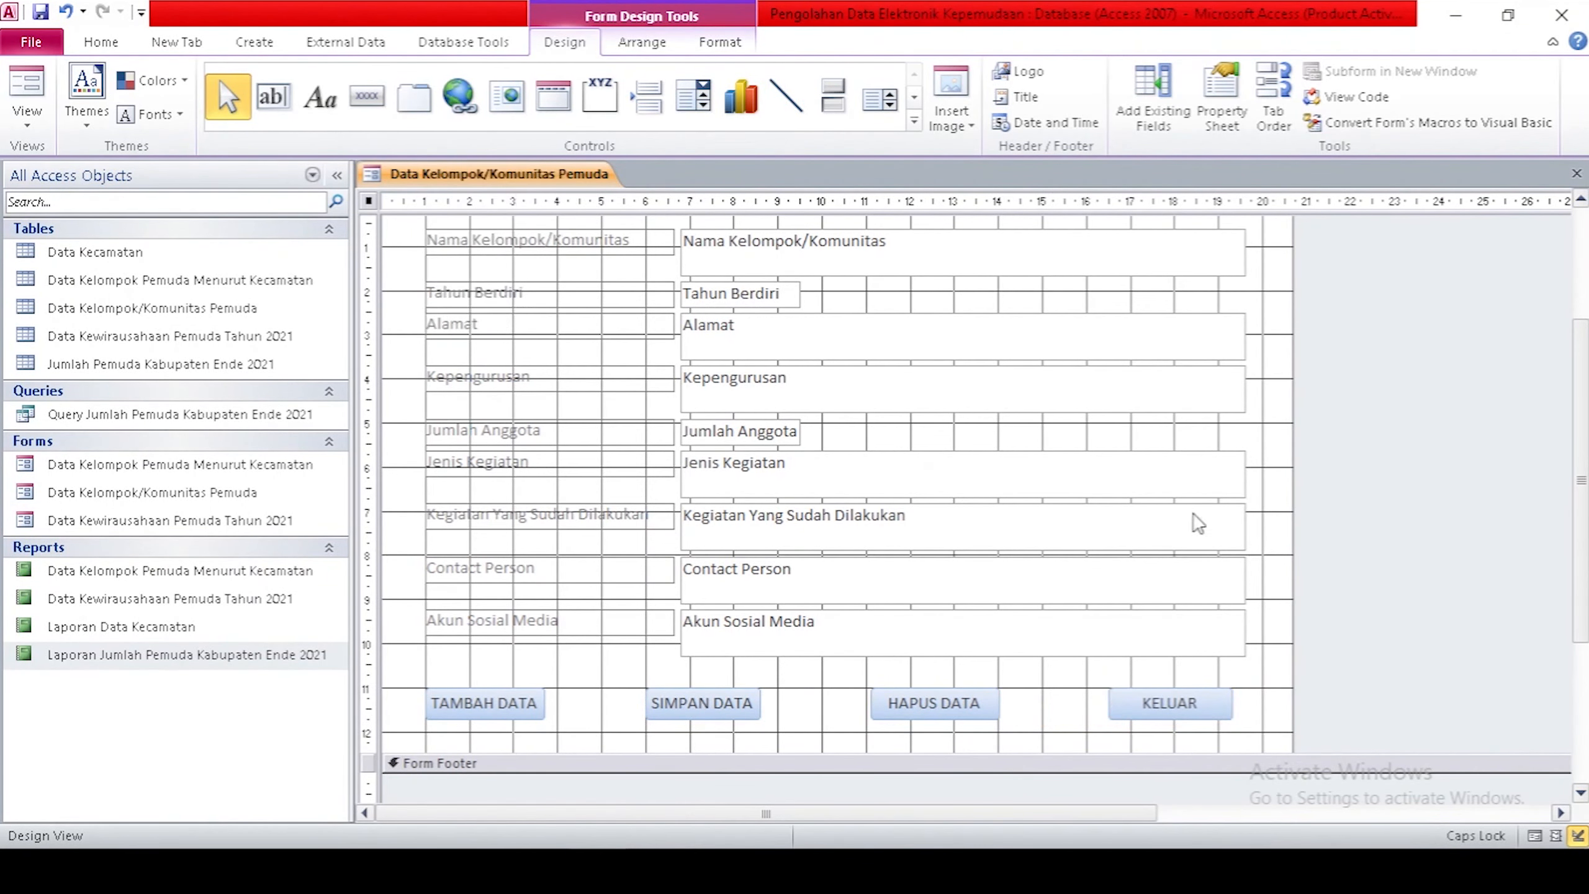
# In Form View, enter group name EndeMic, founding year 2019 and the group's address.
pyautogui.click(1534, 835)
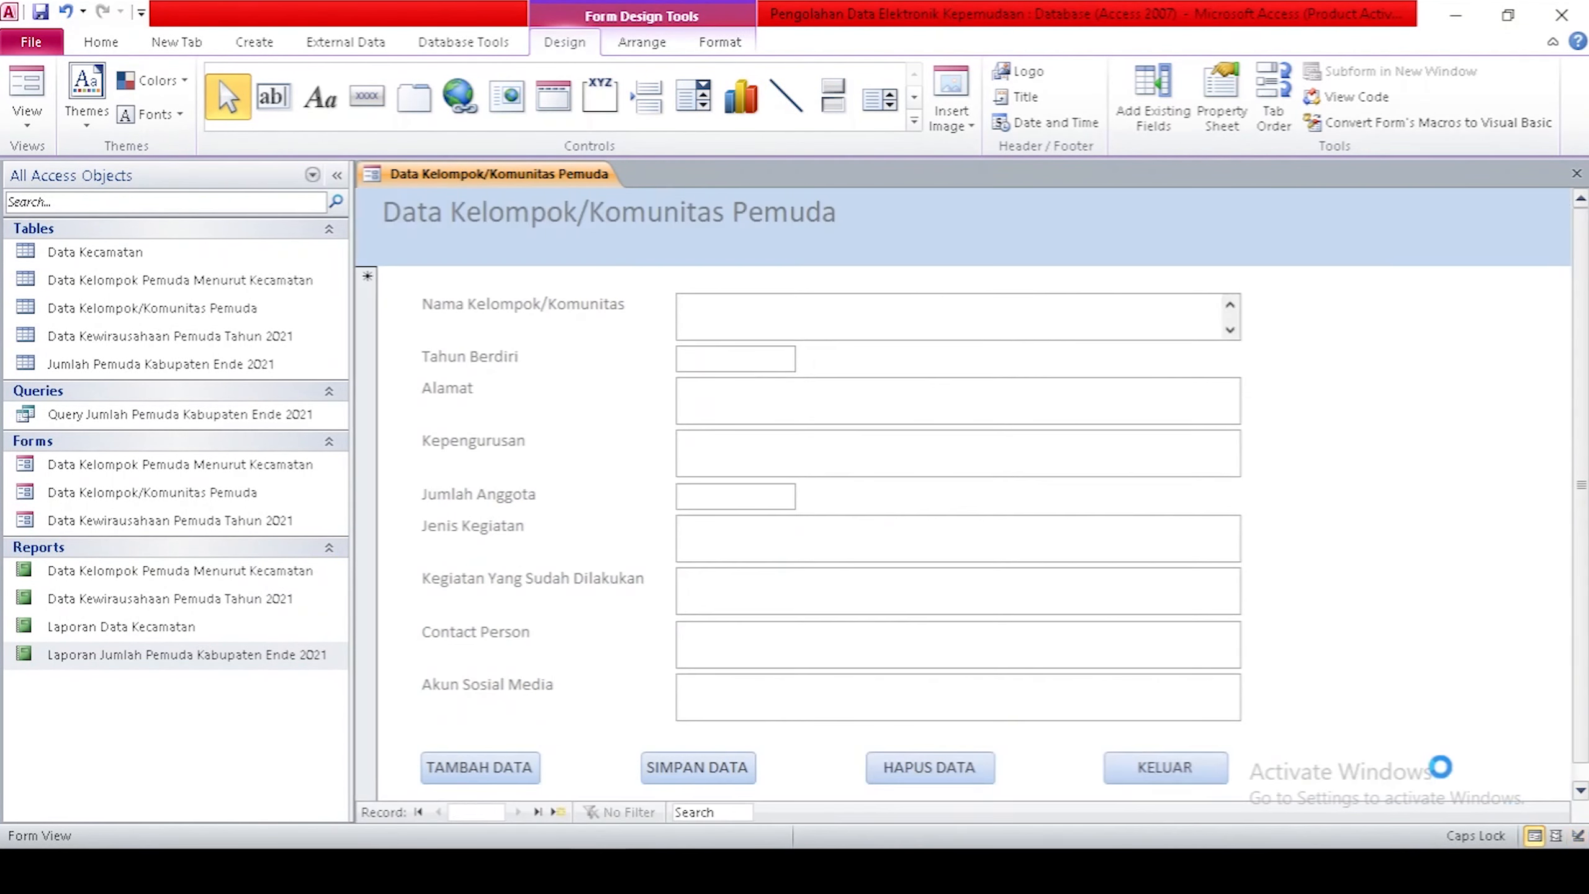
pyautogui.scroll(-1, 1474, 434)
pyautogui.scroll(1, 1474, 434)
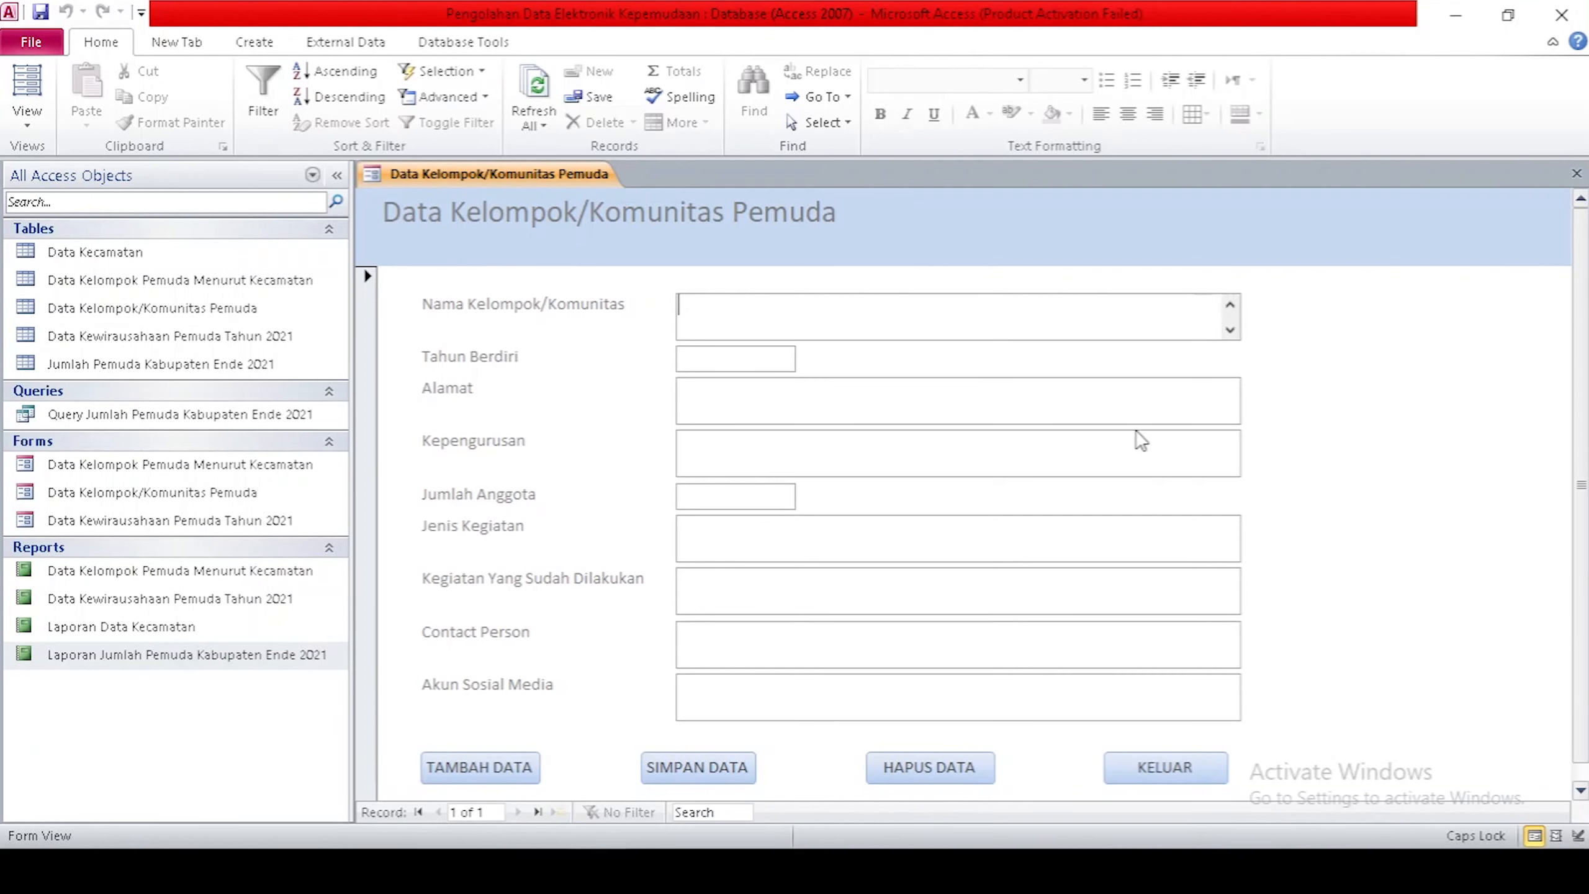
pyautogui.write('eNDE ')
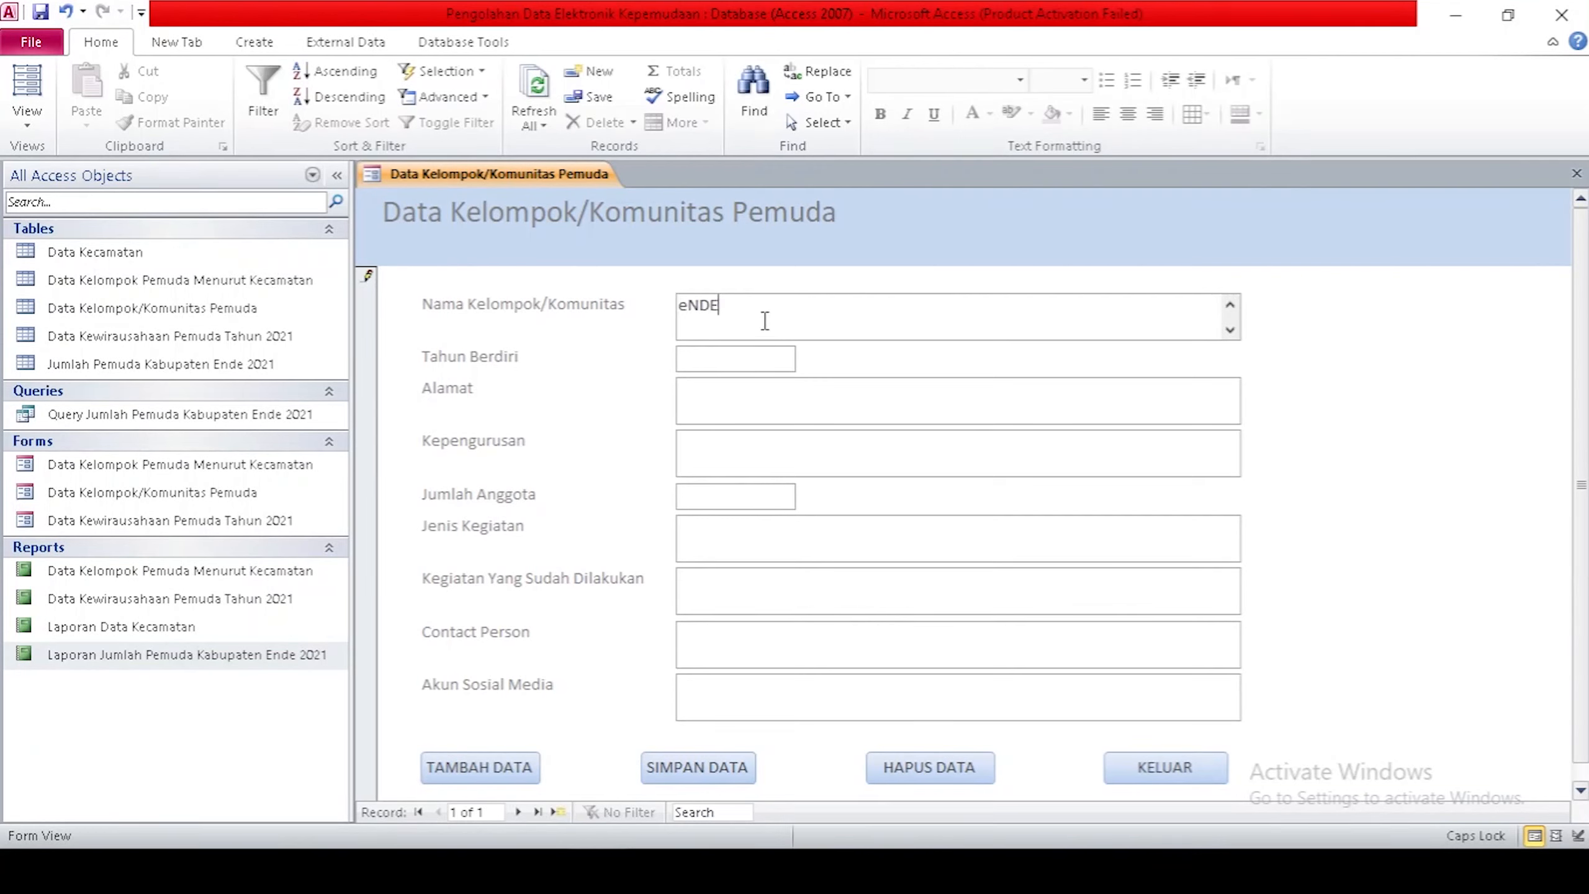
pyautogui.write('Mi')
pyautogui.press('Tab')
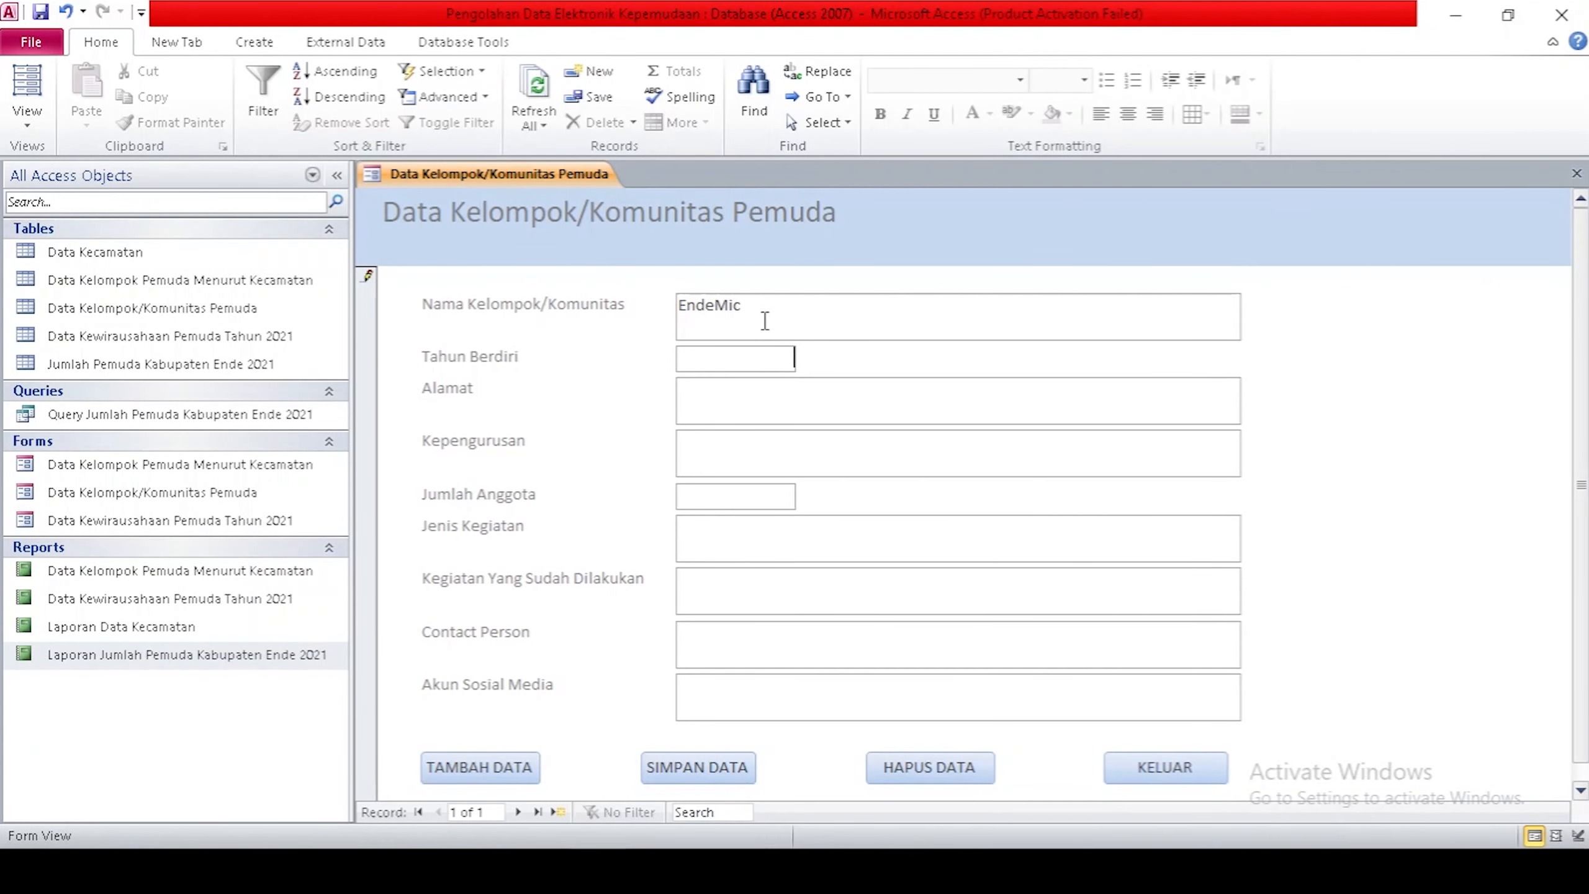
pyautogui.write('2019')
pyautogui.press('Tab')
pyautogui.write('Jl. Onekore')
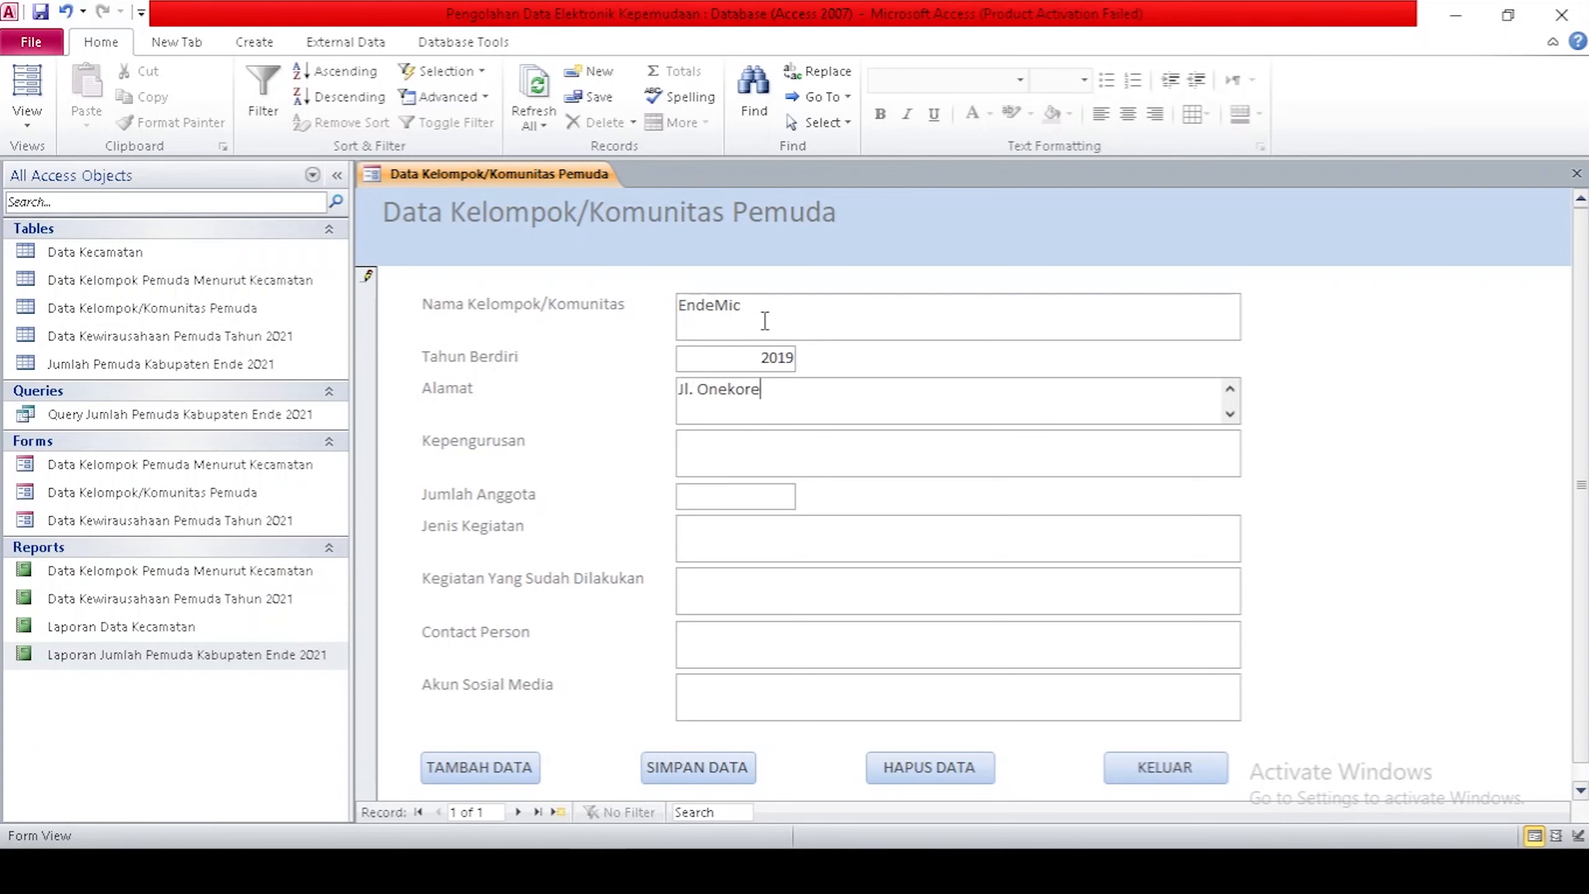
pyautogui.write(', Kelurahan Onekore, Kecamatan Ende Tengah')
pyautogui.press('Tab')
# Fill in the chairperson, 27 members, Seni dan Musik, Festival Musik, contact person and Instagram account.
pyautogui.press('Tab')
pyautogui.write('27')
pyautogui.press('Tab')
pyautogui.write('Seni dan Musik')
pyautogui.press('Tab')
pyautogui.write('Festival Musik')
pyautogui.click(738, 631)
pyautogui.click(752, 685)
pyautogui.write('Instagram : @komunitas_endemic')
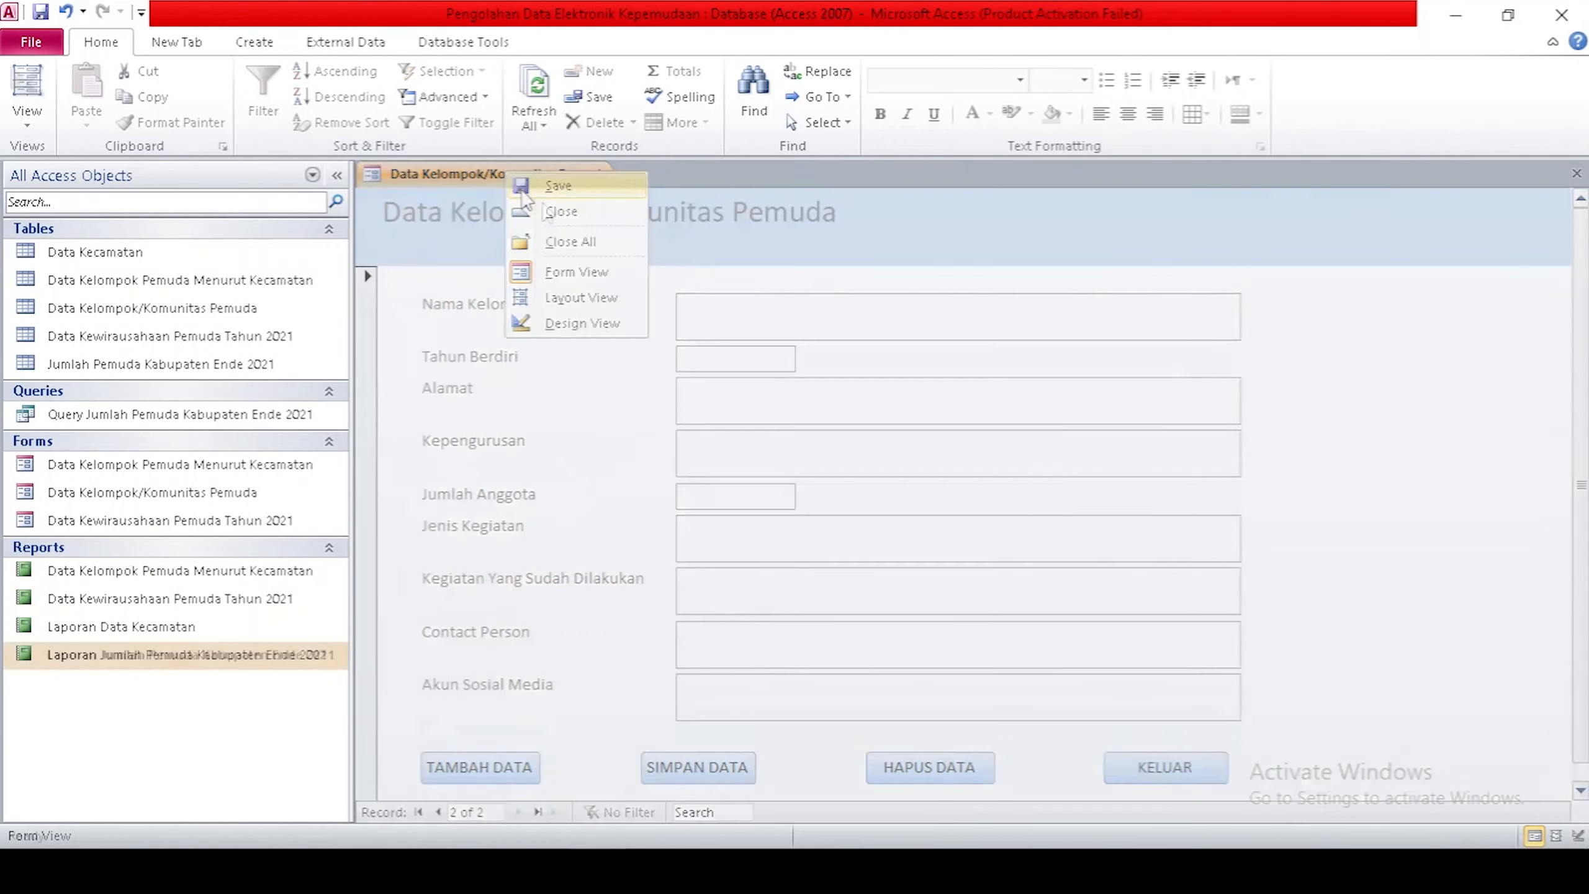
# Close the form and start a Report Wizard with all Data Kelompok/Komunitas Pemuda fields.
pyautogui.click(543, 209)
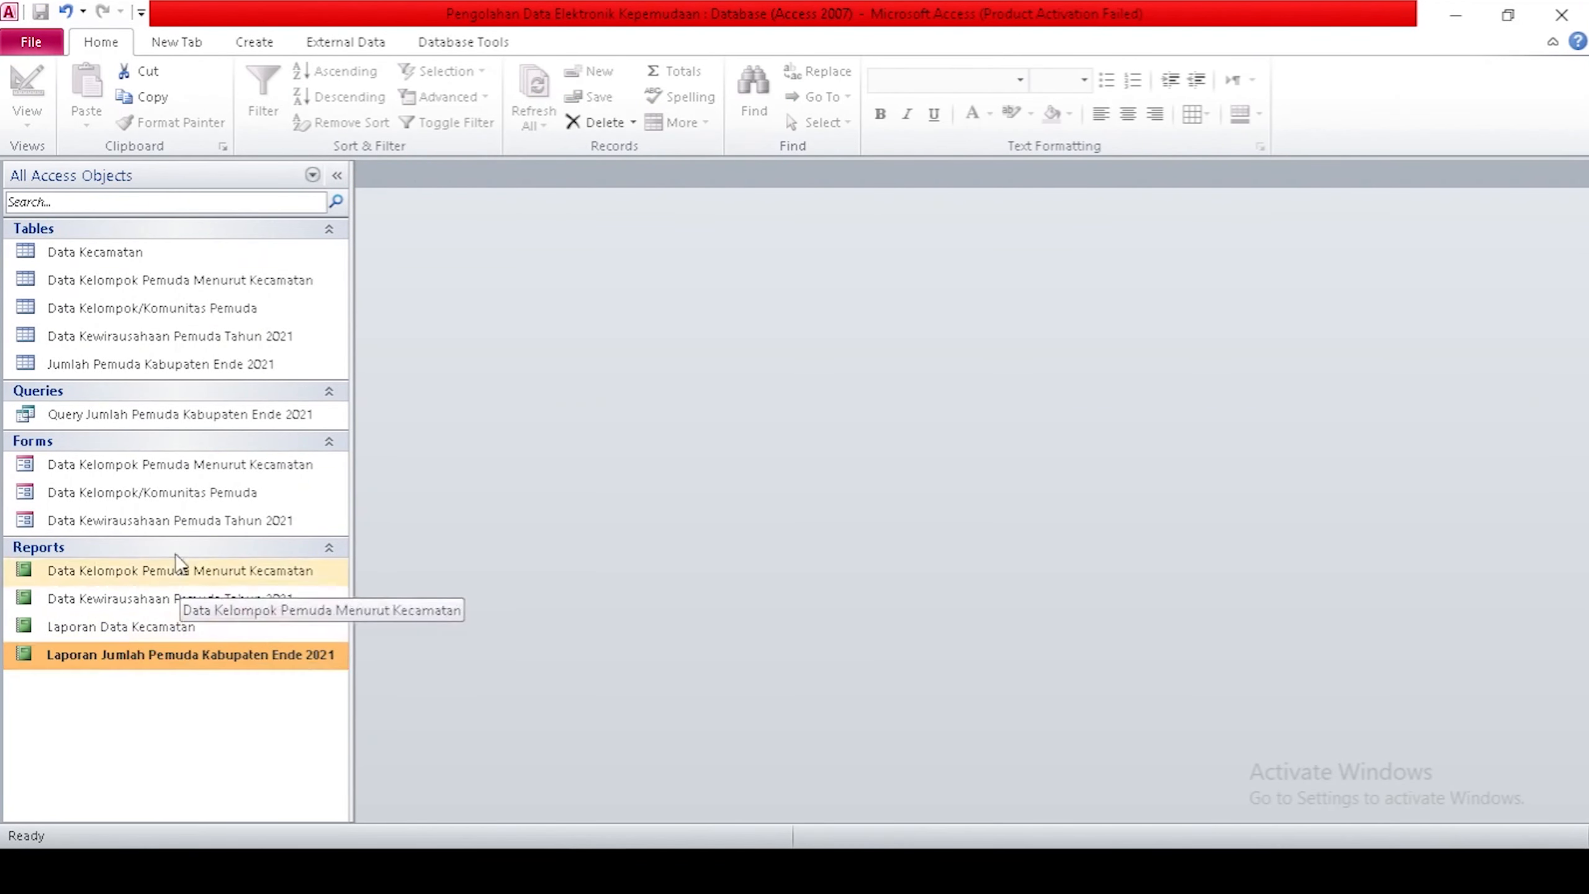
pyautogui.click(156, 499)
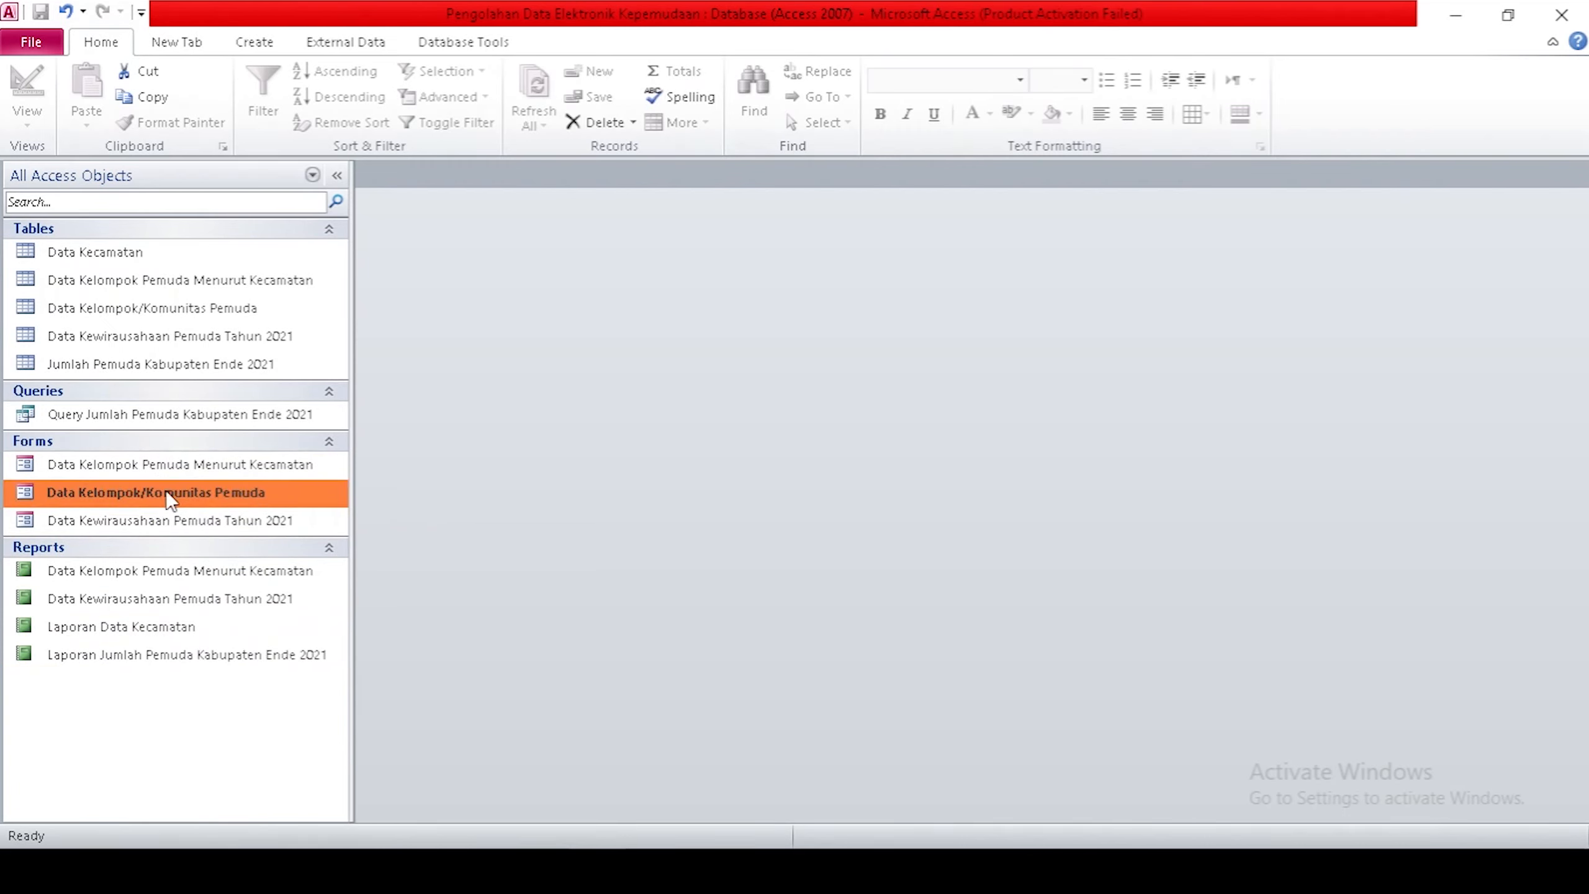
pyautogui.click(250, 42)
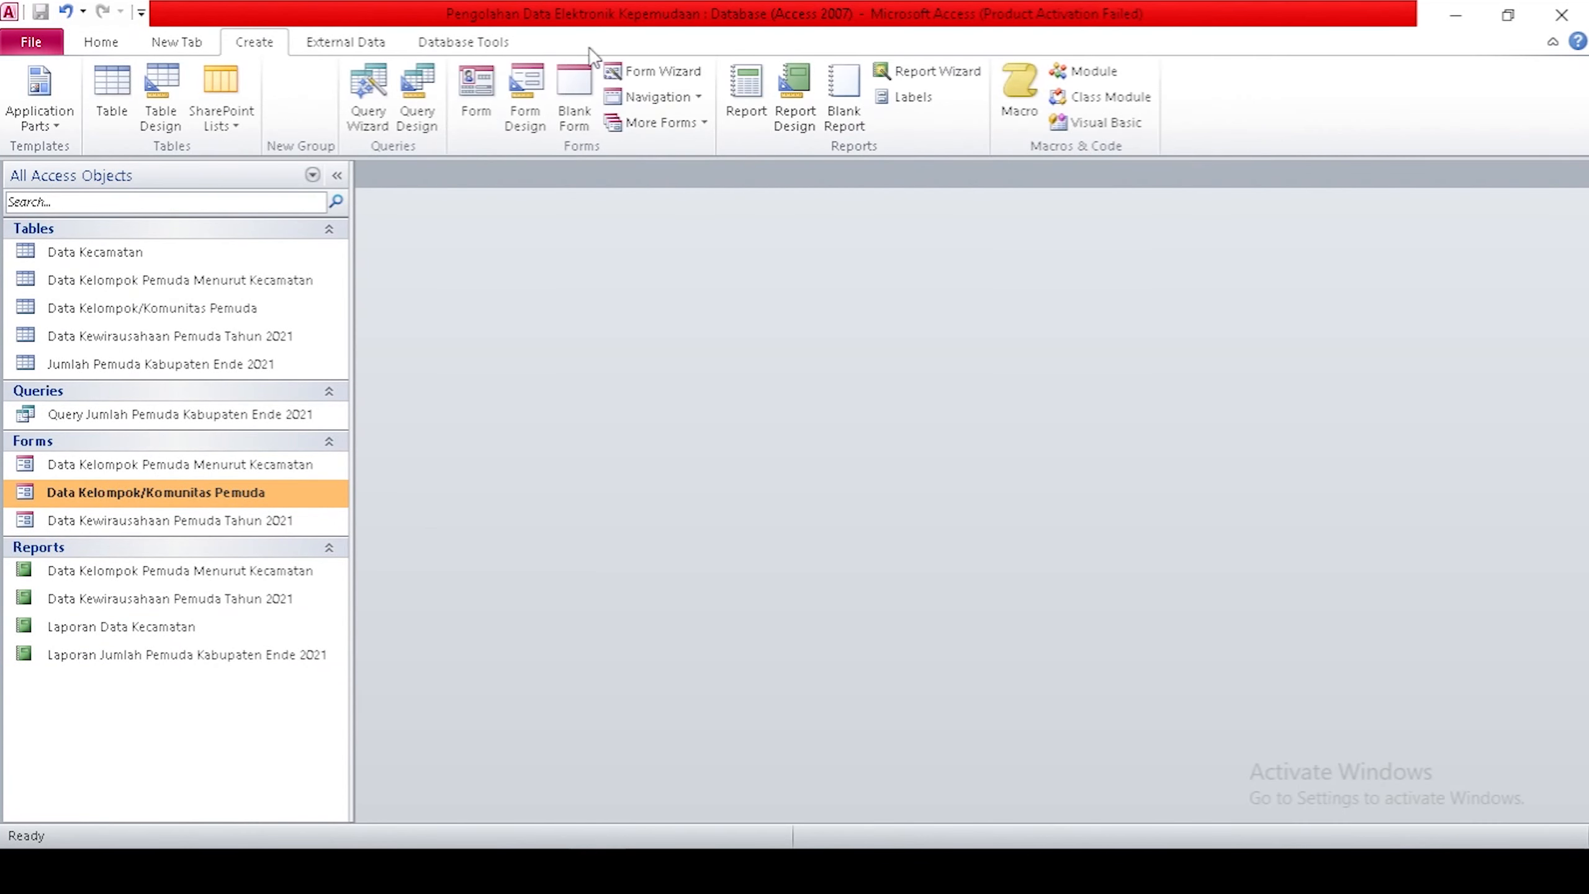
pyautogui.click(915, 69)
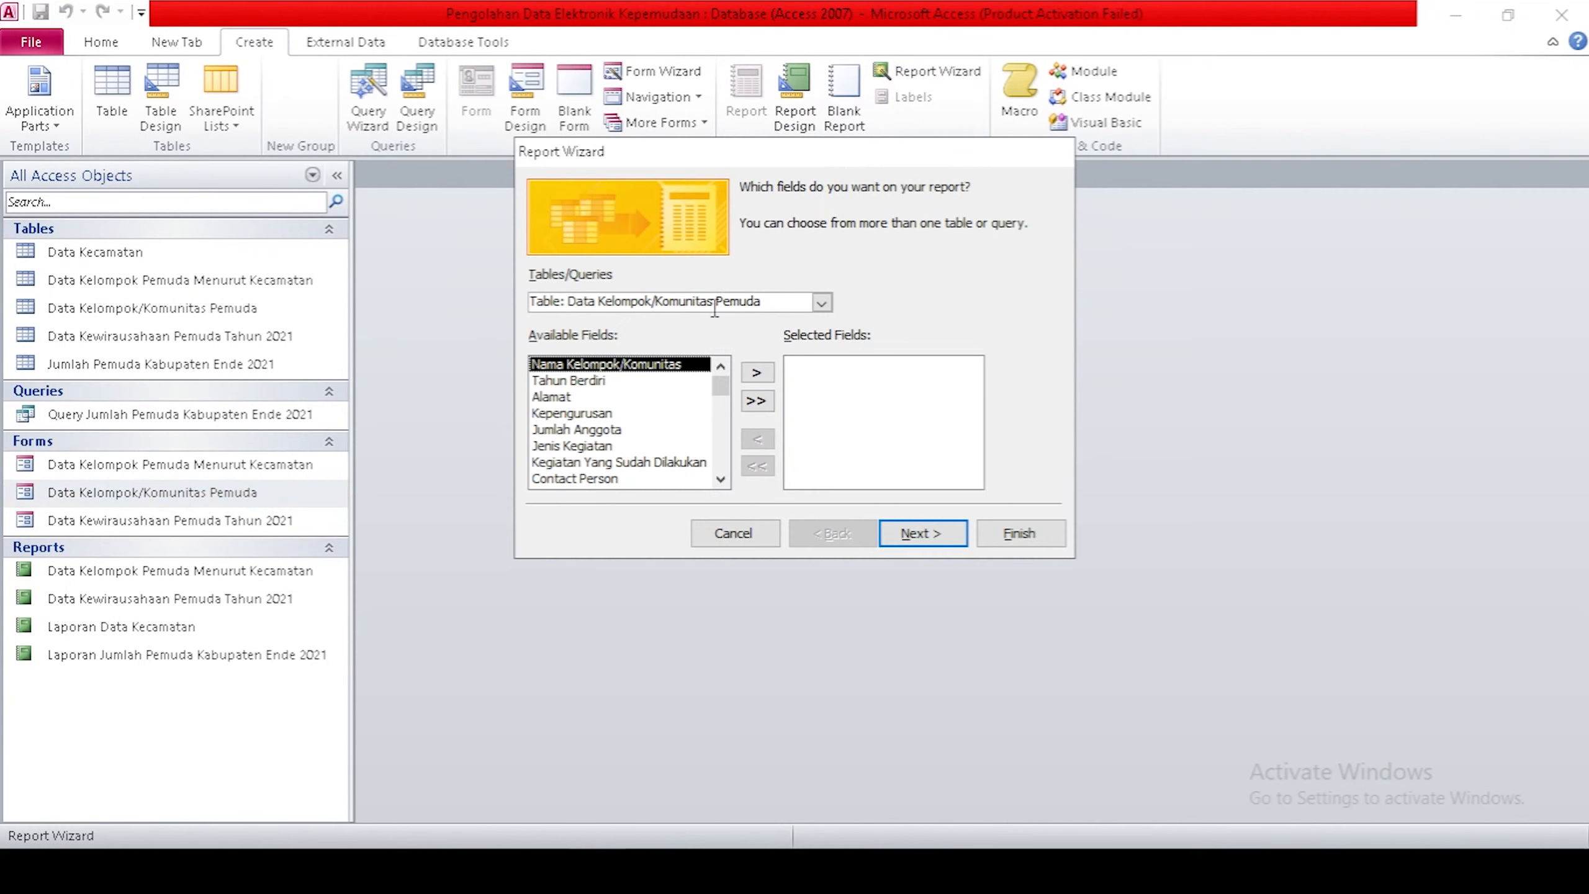
pyautogui.click(821, 303)
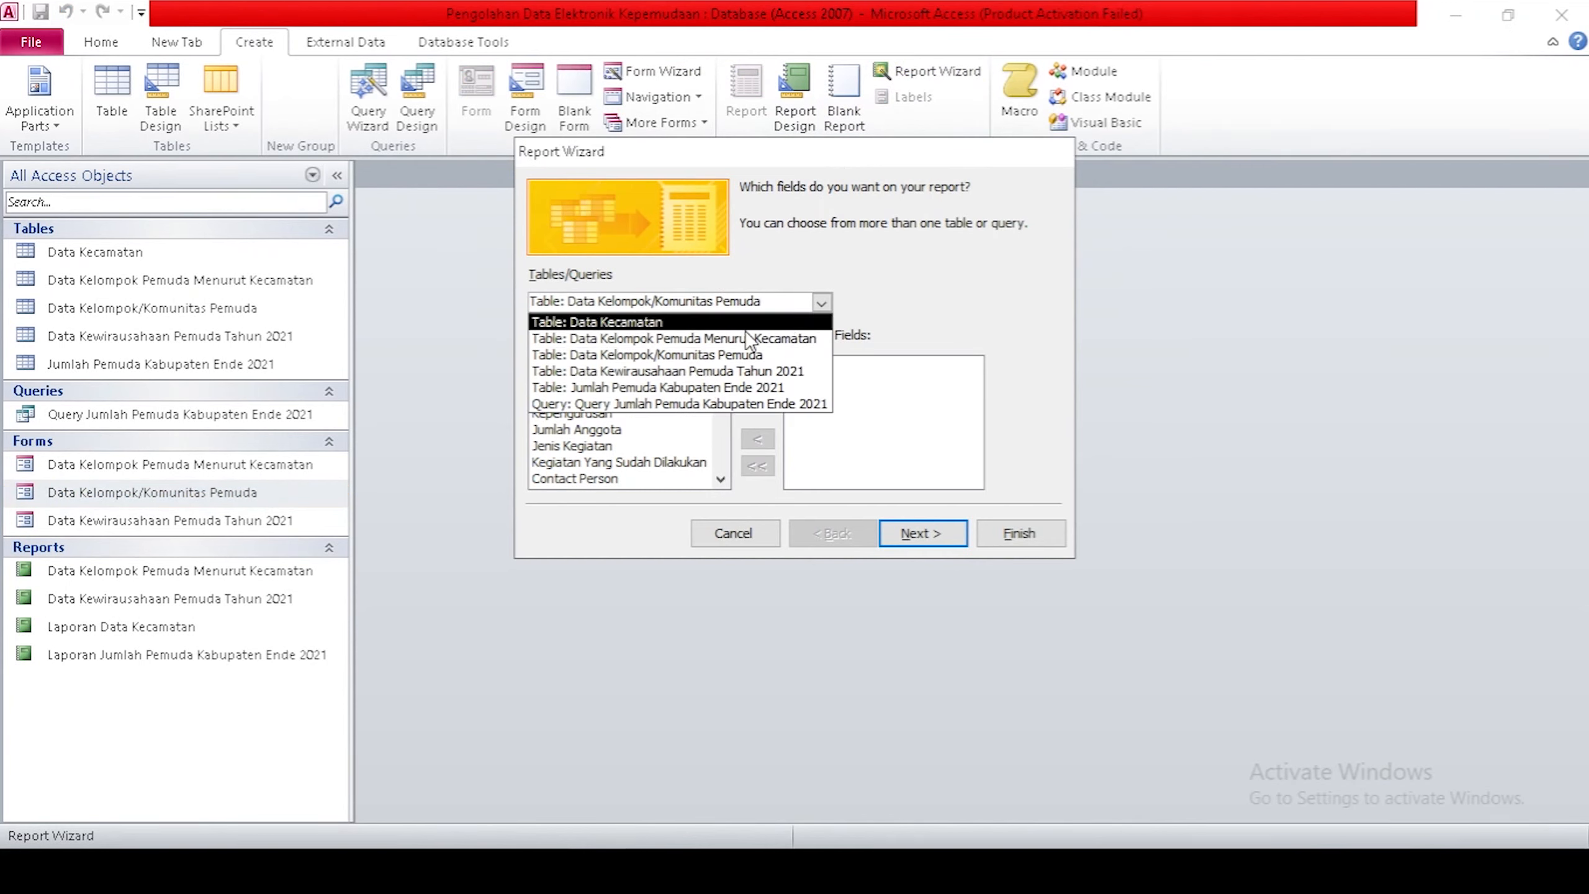
pyautogui.click(706, 360)
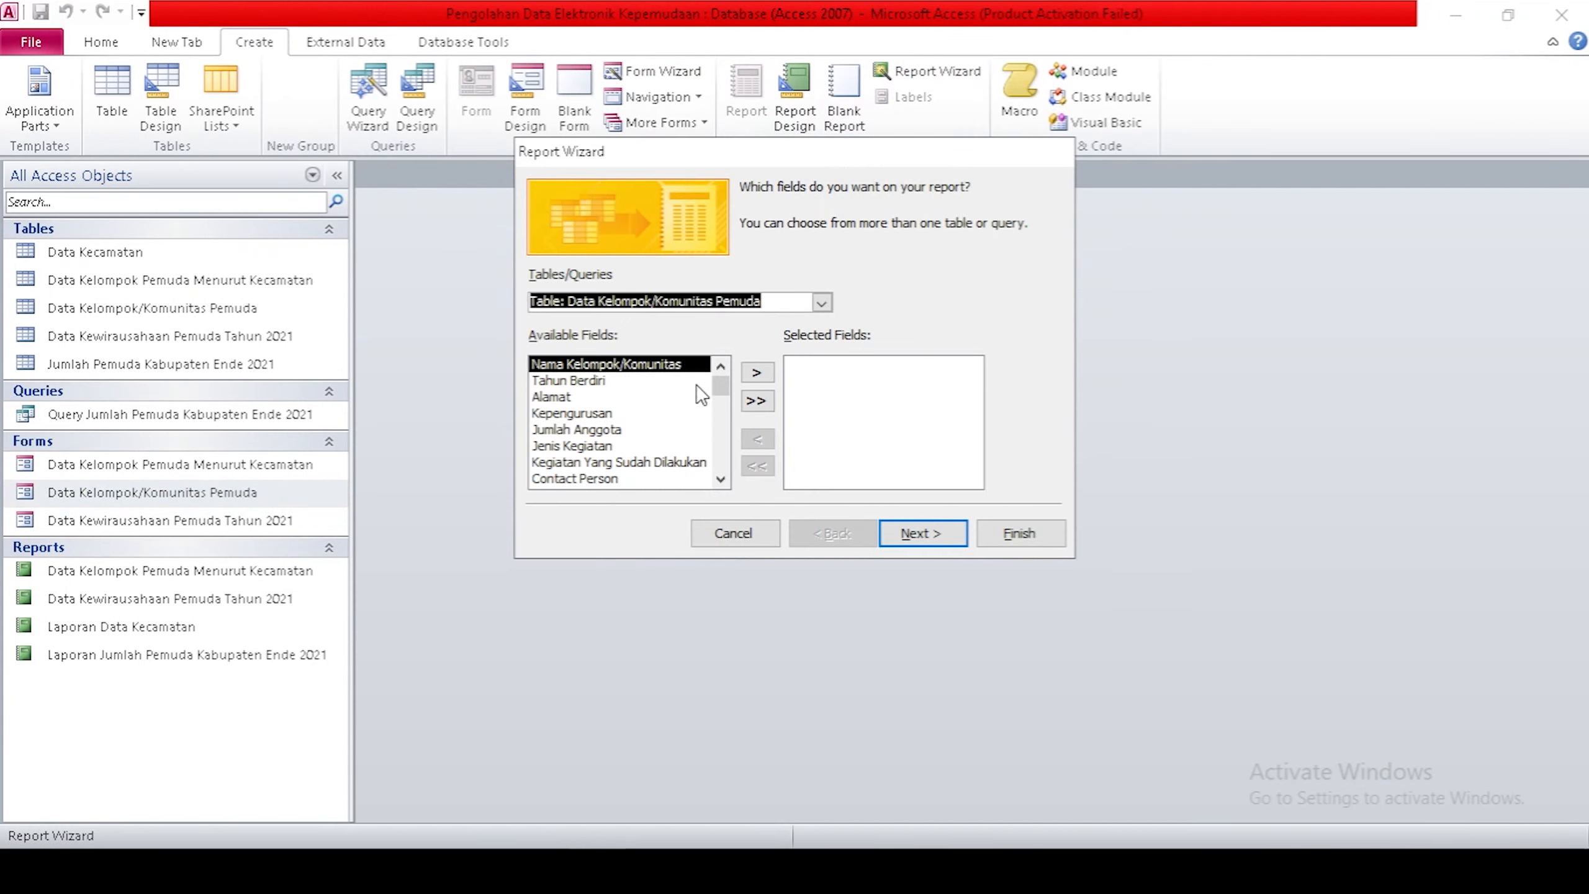
pyautogui.click(759, 401)
pyautogui.click(925, 534)
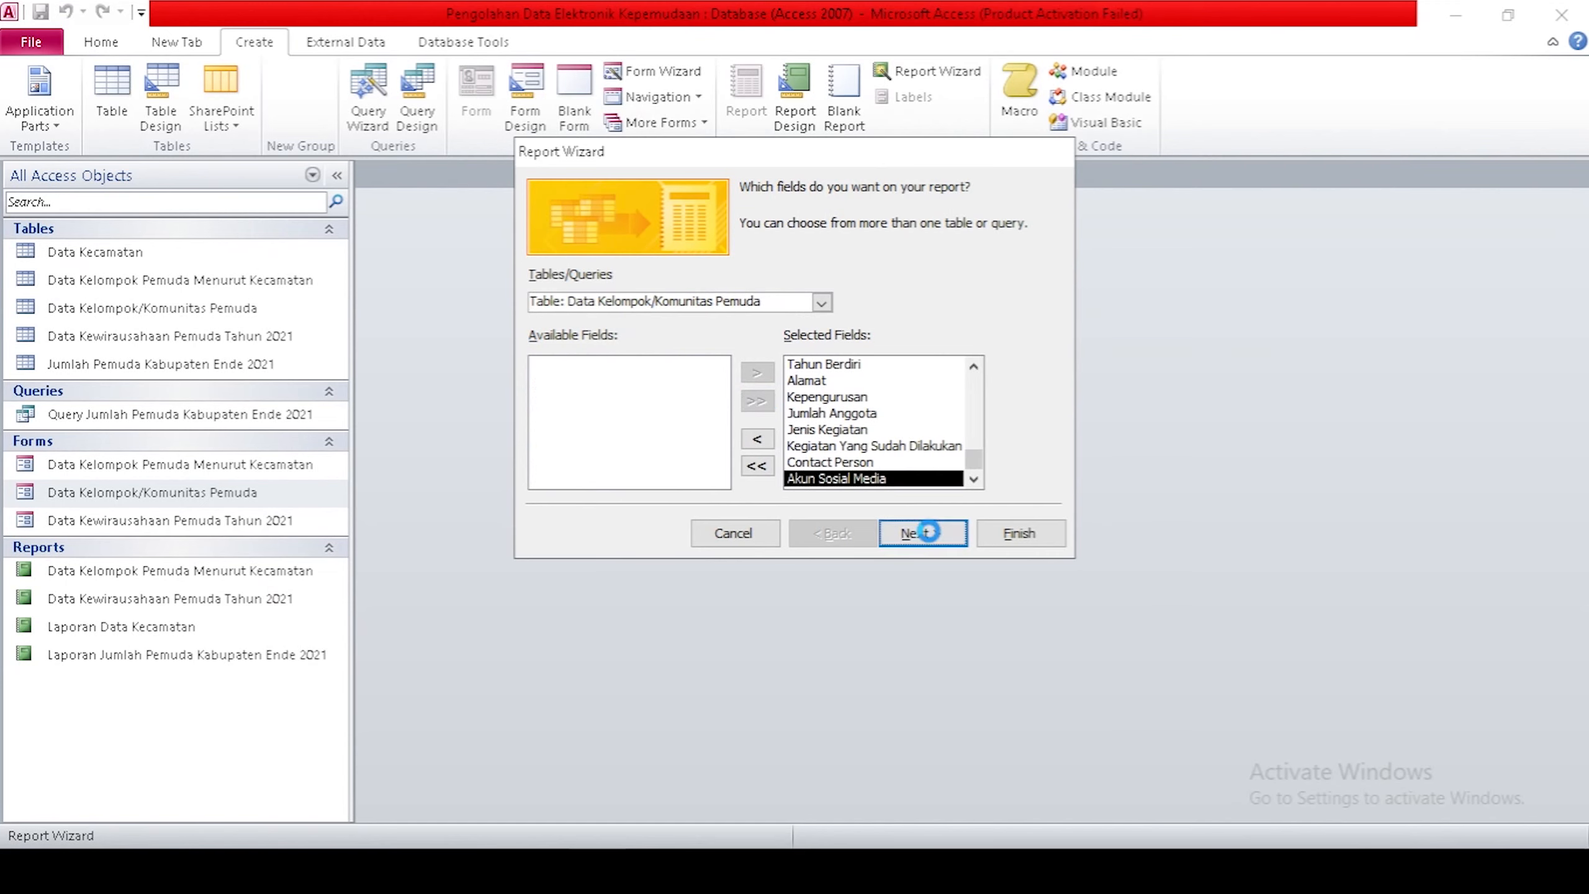
# Sort by Nama Kelompok/Komunitas, keep the tabular layout, and finish in Design View.
pyautogui.click(932, 536)
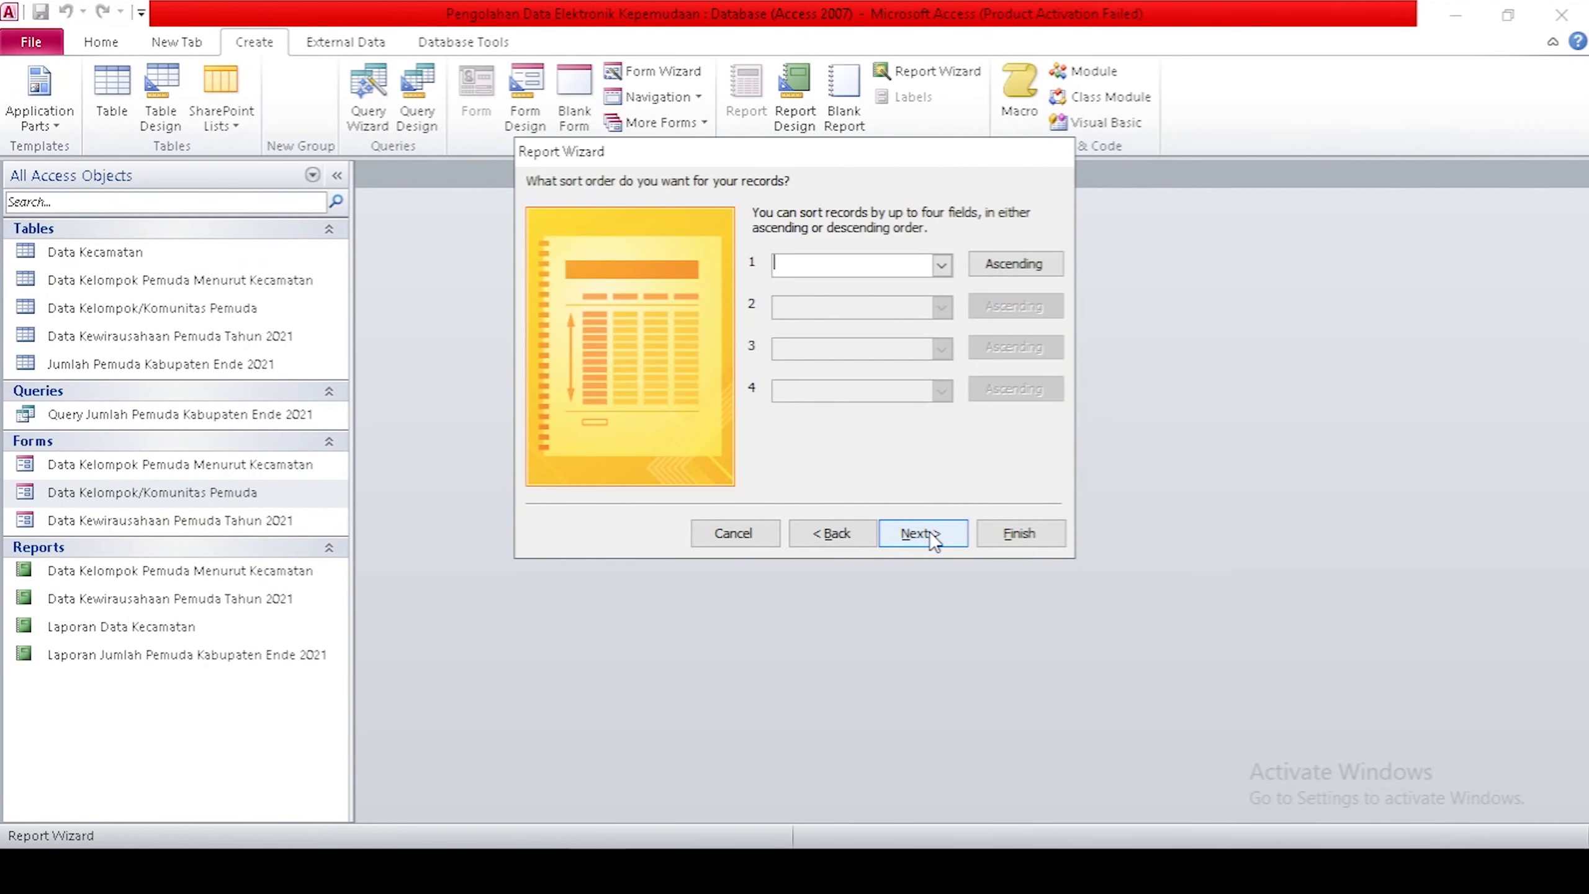
pyautogui.click(939, 266)
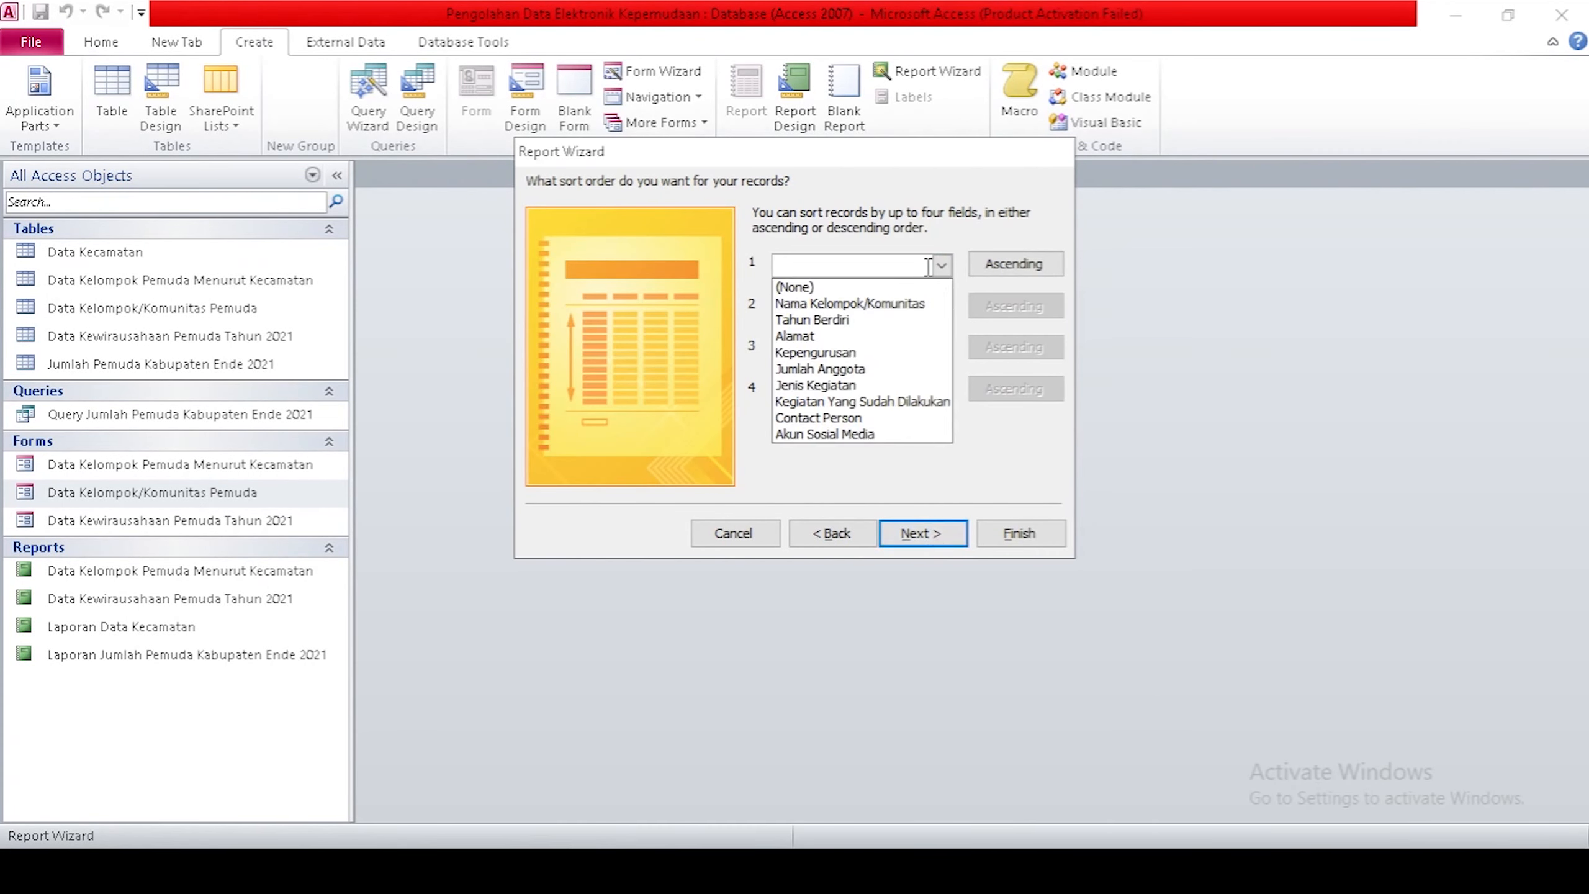
pyautogui.click(866, 304)
pyautogui.click(920, 531)
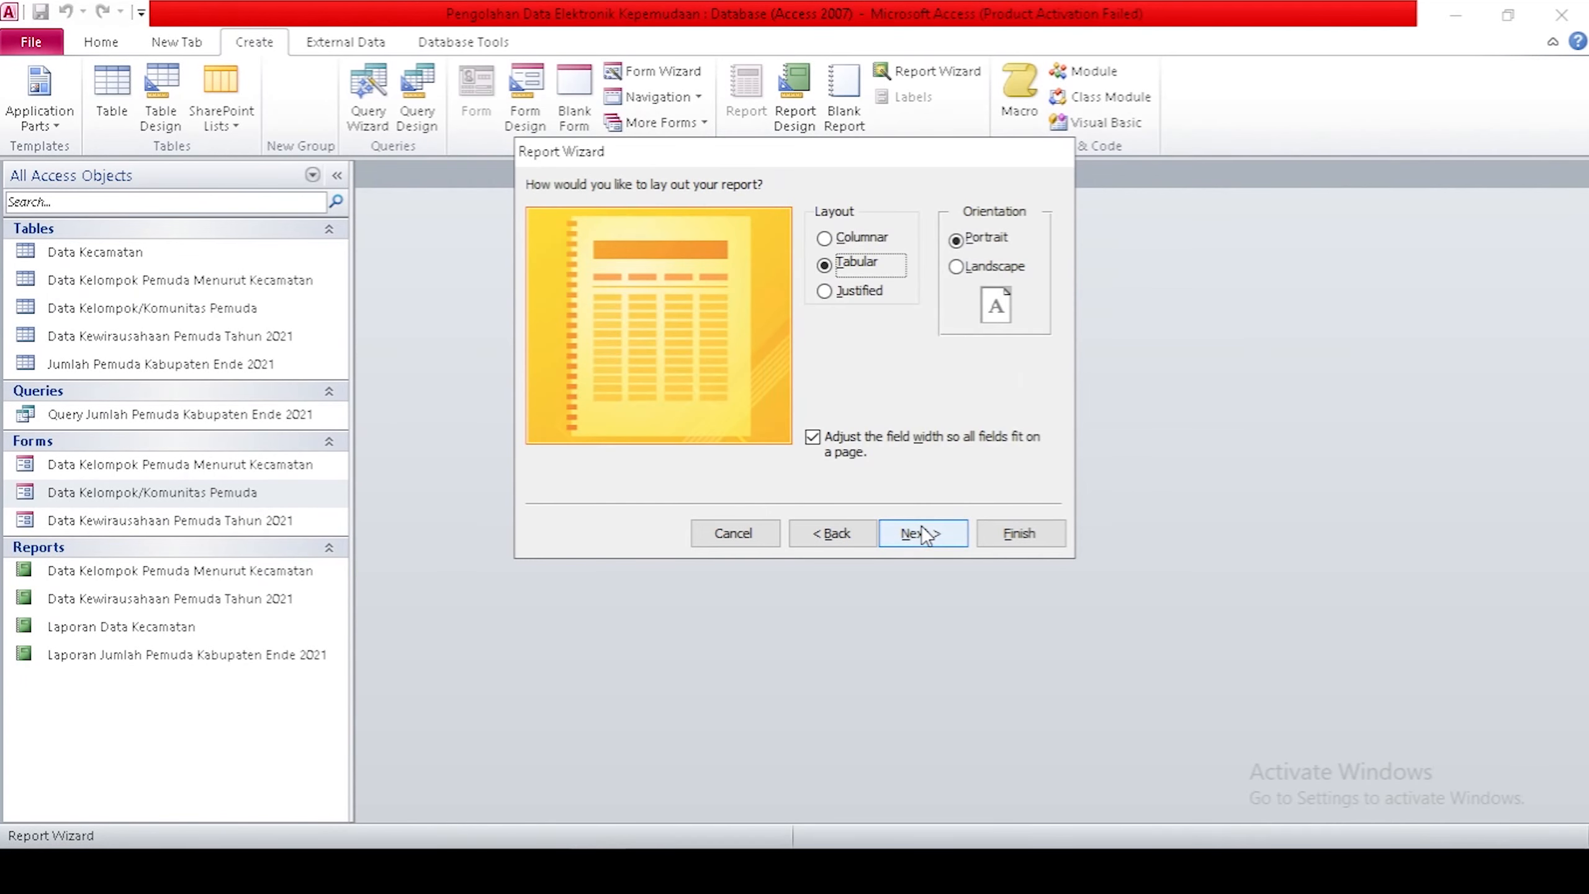
pyautogui.click(921, 536)
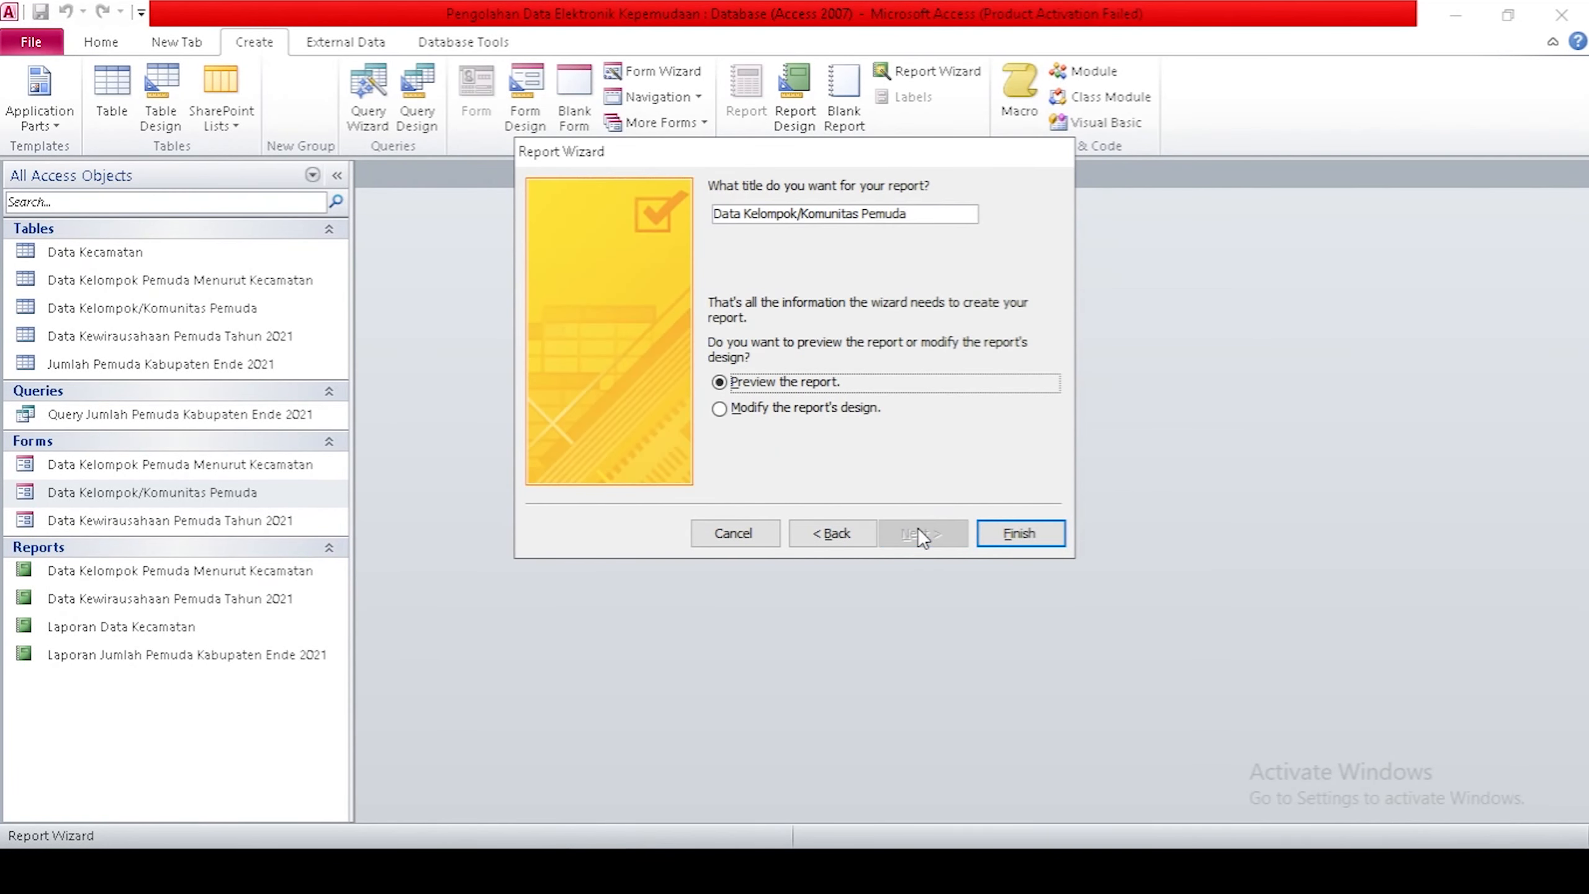
pyautogui.click(822, 408)
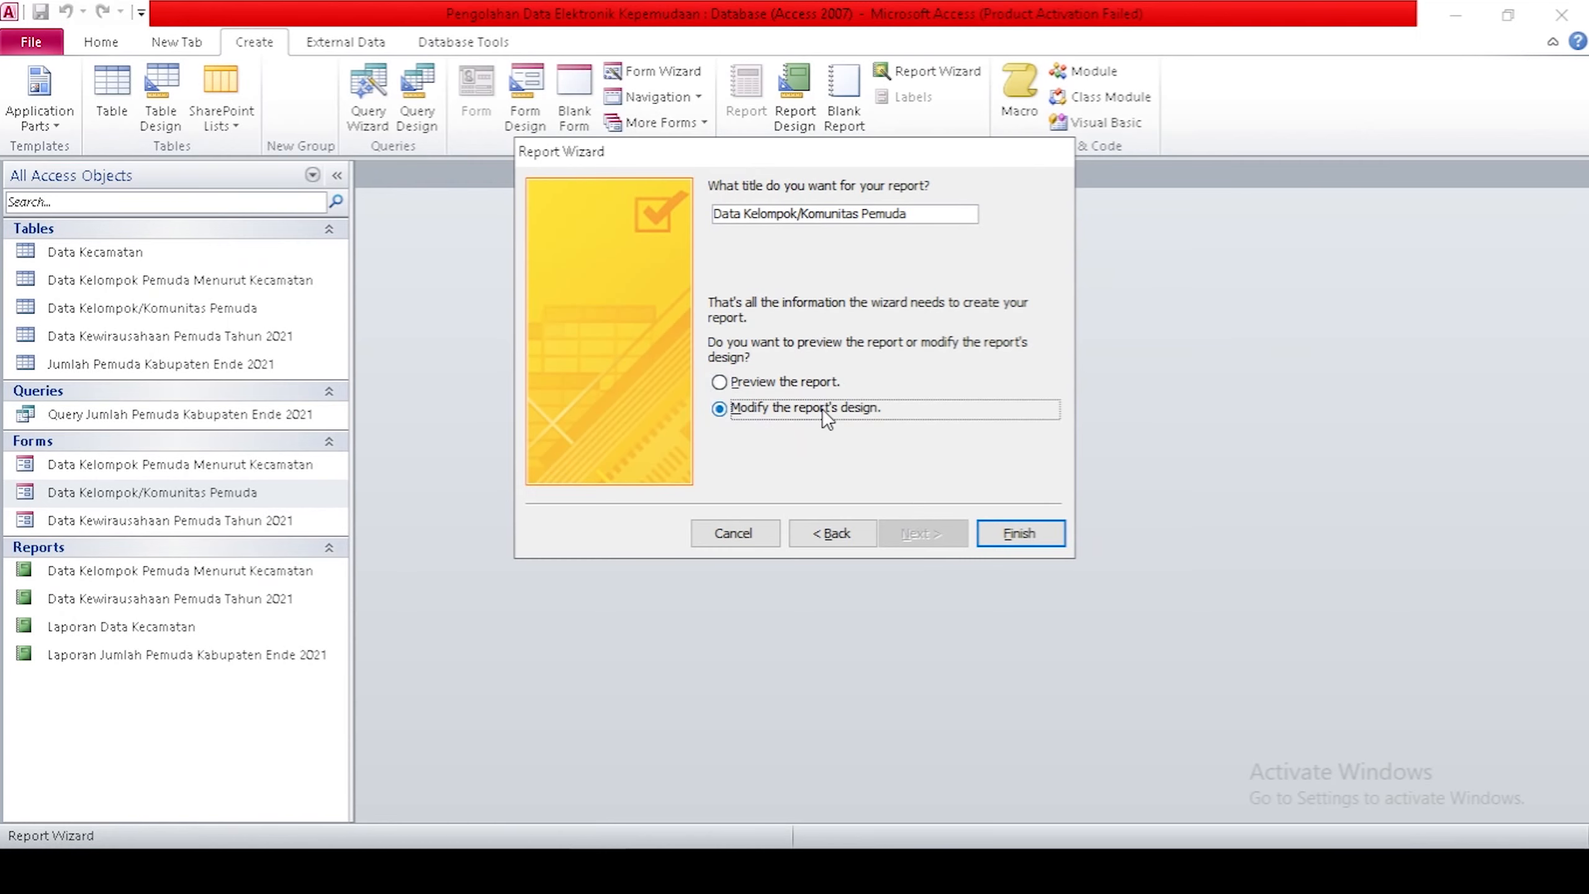
pyautogui.click(1017, 532)
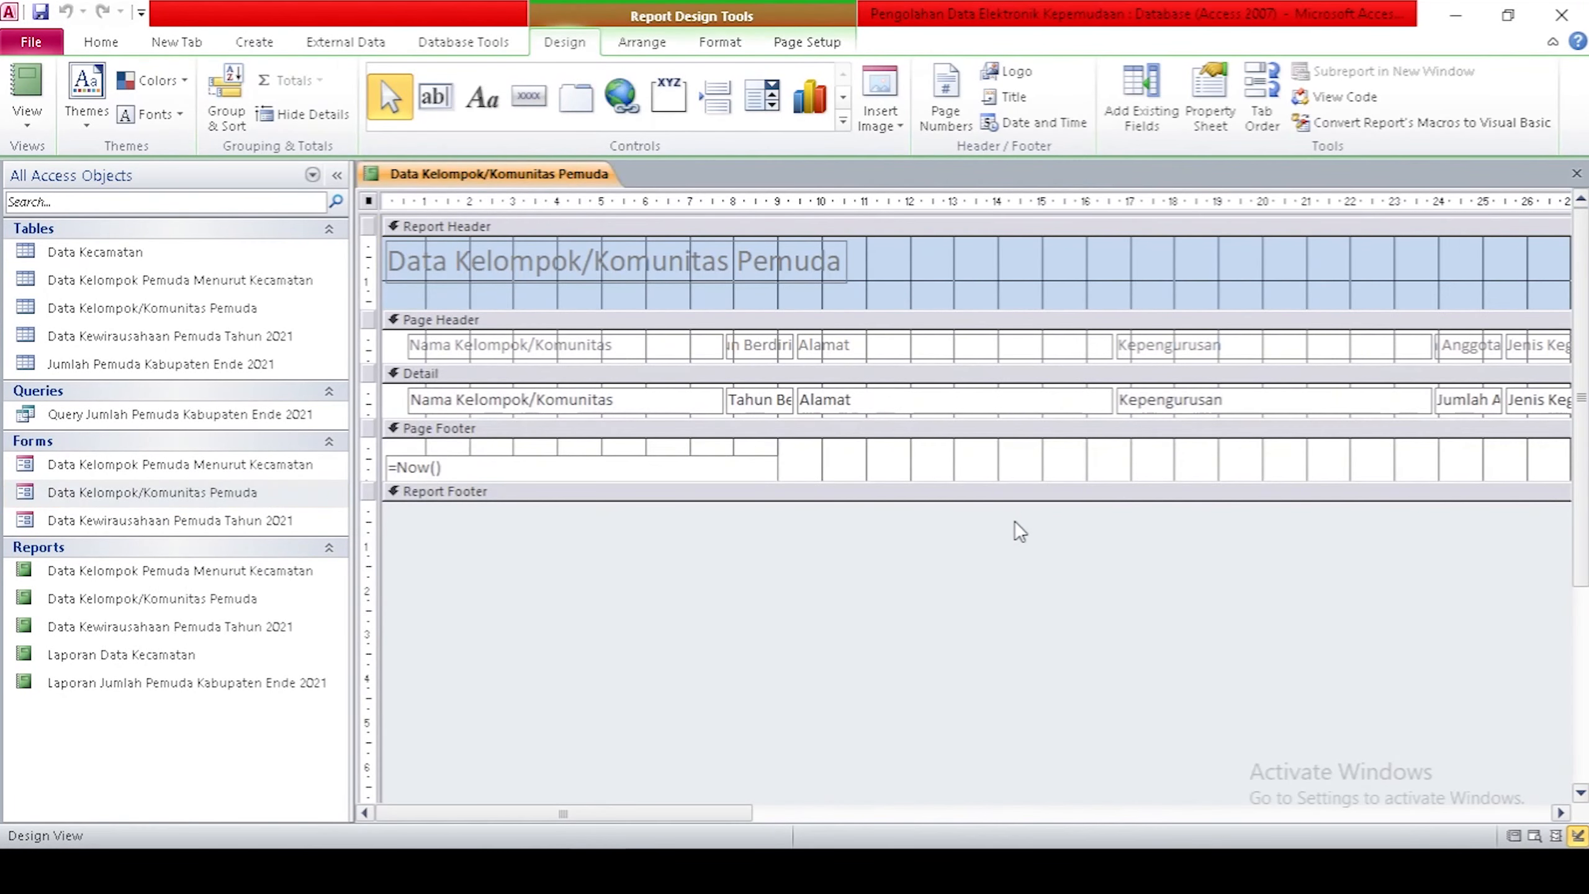
pyautogui.click(538, 462)
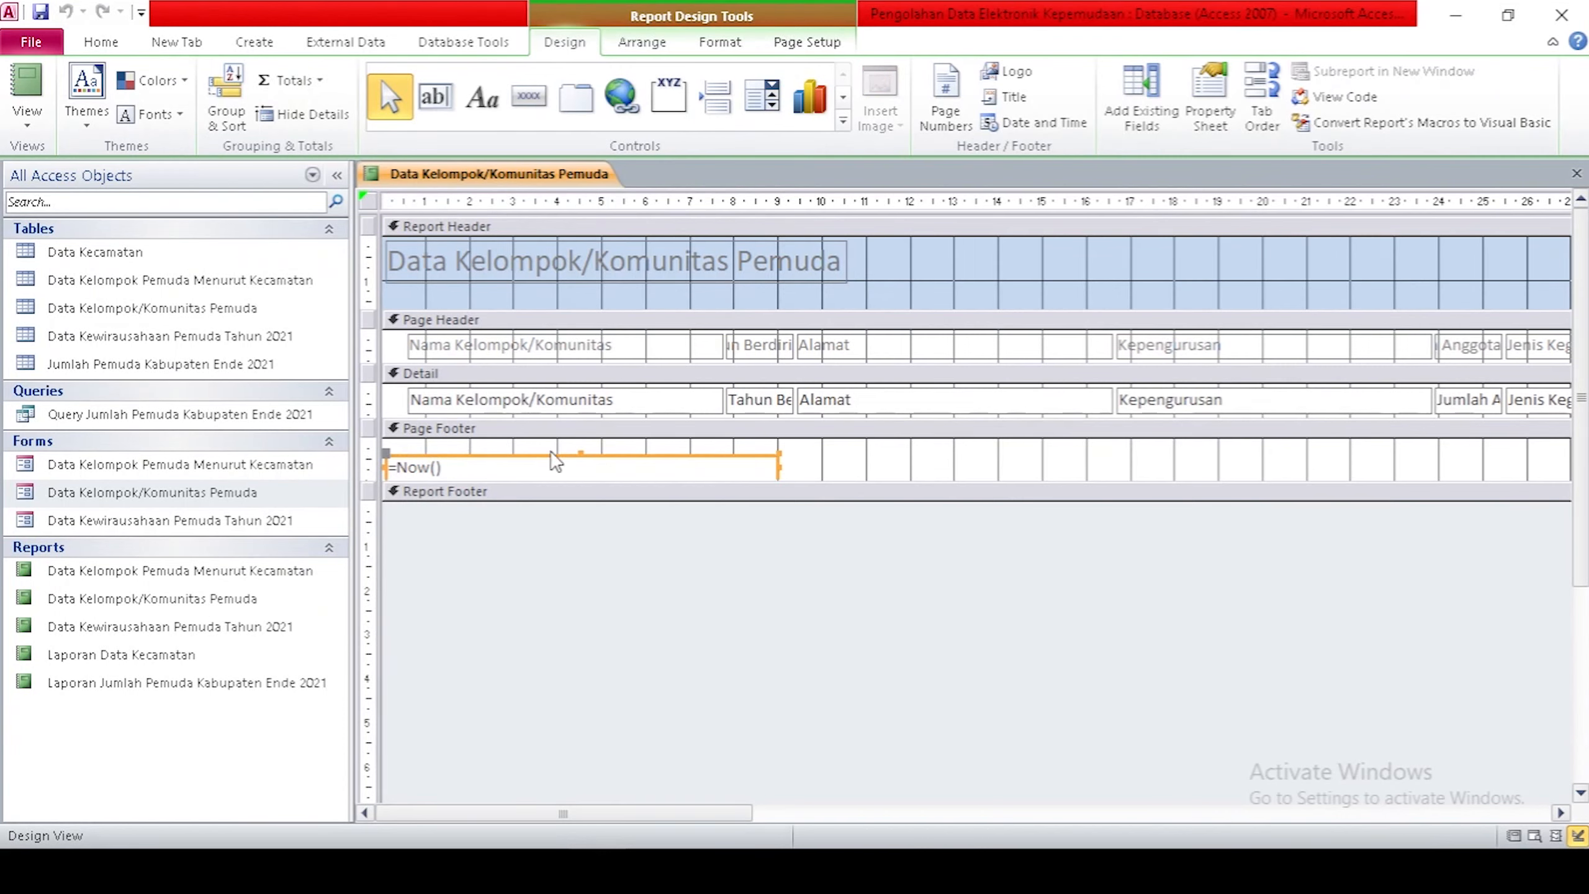
# Delete the =Now() date box from the report's page footer.
pyautogui.press('Delete')
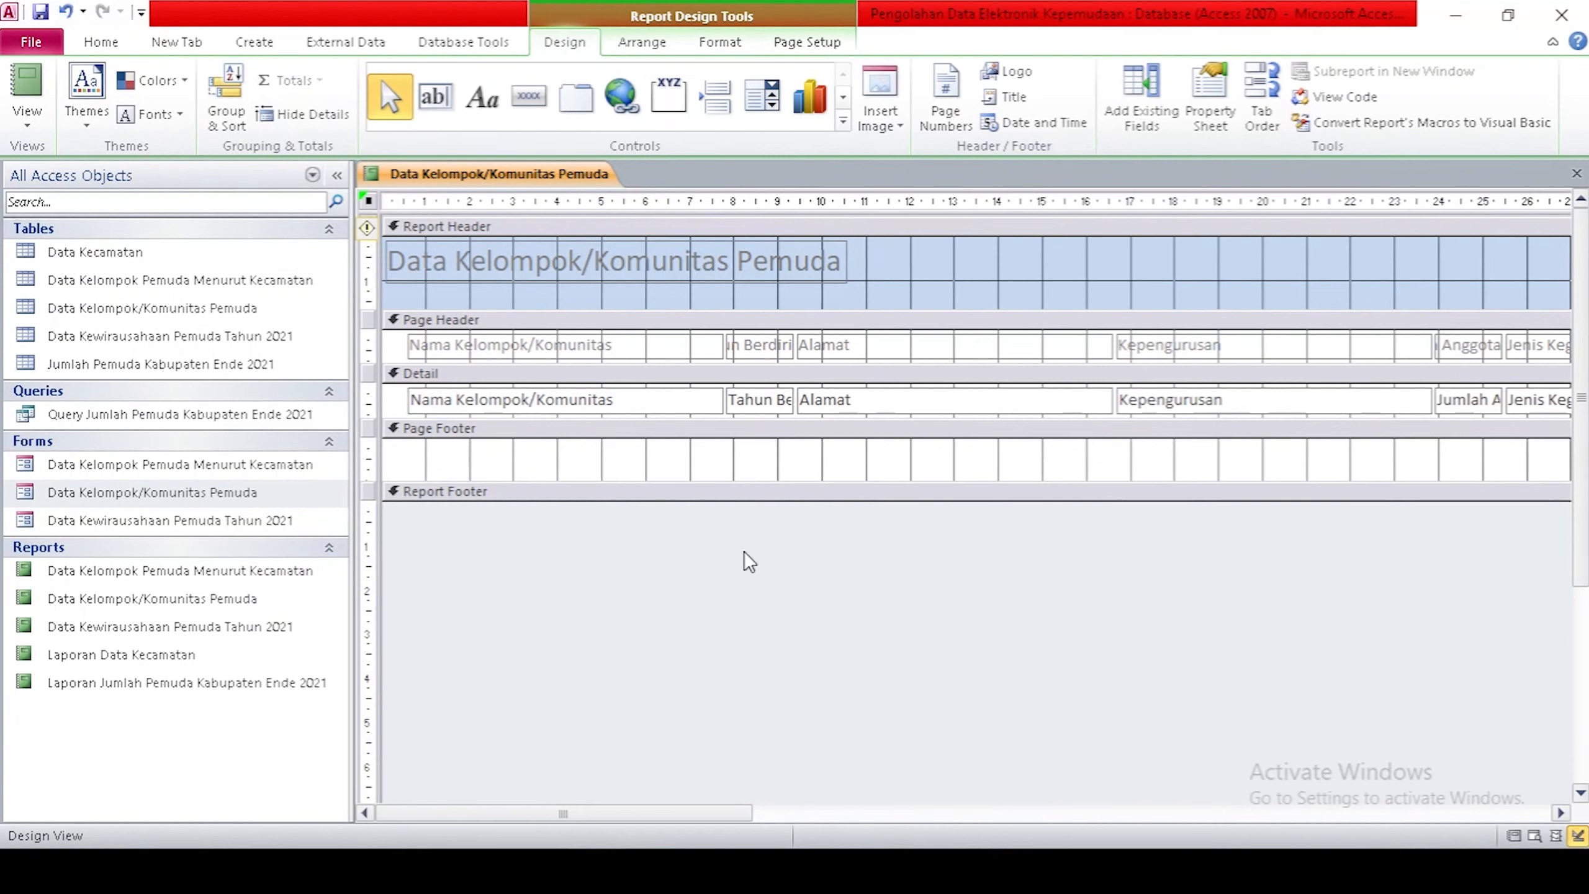
pyautogui.click(1471, 820)
pyautogui.click(1471, 820)
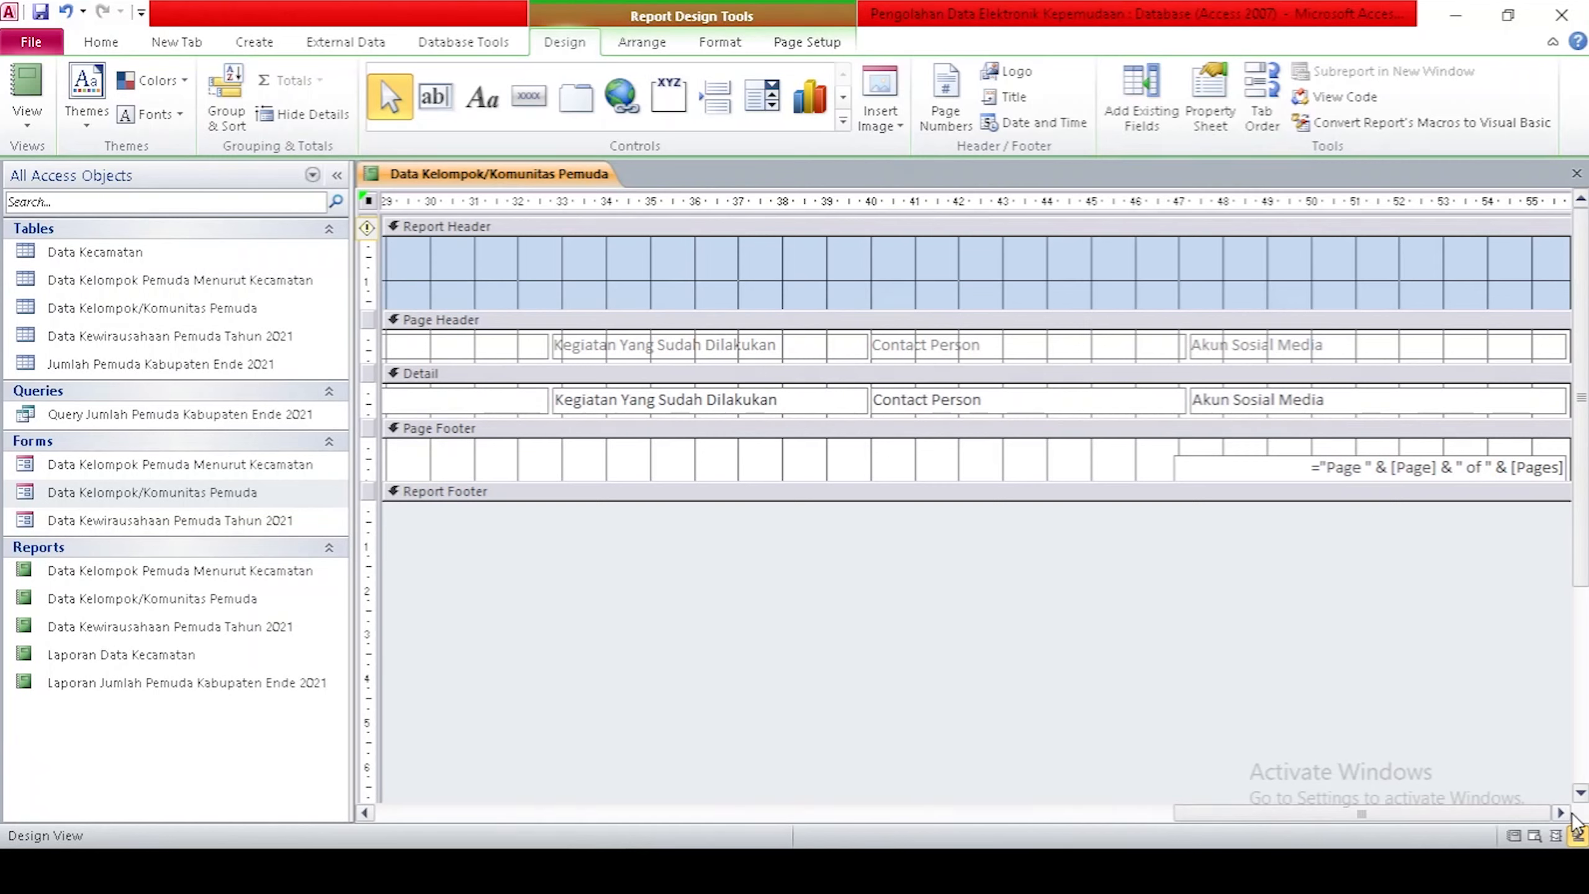
# Narrow and shift the Akun Sosial Media, Contact Person, Kegiatan and Jenis Kegiatan columns.
pyautogui.click(1230, 352)
pyautogui.moveTo(1191, 347); pyautogui.dragTo(1353, 341)
pyautogui.moveTo(1033, 351); pyautogui.dragTo(1092, 400)
pyautogui.click(801, 398)
pyautogui.moveTo(801, 398); pyautogui.dragTo(1014, 401)
pyautogui.click(1098, 813)
pyautogui.moveTo(639, 817); pyautogui.dragTo(1027, 817)
pyautogui.moveTo(692, 349); pyautogui.dragTo(907, 349)
pyautogui.click(499, 349)
pyautogui.moveTo(499, 350); pyautogui.dragTo(621, 348)
pyautogui.moveTo(937, 817); pyautogui.dragTo(700, 819)
pyautogui.moveTo(778, 345); pyautogui.dragTo(907, 345)
# Reposition and resize the Jumlah Anggota, Alamat, Tahun Berdiri and Nama Kelompok/Komunitas columns.
pyautogui.click(1158, 345)
pyautogui.moveTo(1118, 344); pyautogui.dragTo(1095, 344)
pyautogui.moveTo(864, 817); pyautogui.dragTo(632, 817)
pyautogui.click(900, 354)
pyautogui.moveTo(901, 354); pyautogui.dragTo(1022, 354)
pyautogui.click(777, 350)
pyautogui.keyDown('shift'); pyautogui.click(778, 399); pyautogui.keyUp('shift')
pyautogui.moveTo(777, 350)
pyautogui.mouseDown()
pyautogui.moveTo(891, 350)
pyautogui.moveTo(804, 348)
pyautogui.mouseUp()
pyautogui.click(689, 348)
pyautogui.keyDown('shift'); pyautogui.click(691, 407); pyautogui.keyUp('shift')
pyautogui.moveTo(724, 400); pyautogui.dragTo(779, 401)
pyautogui.click(886, 556)
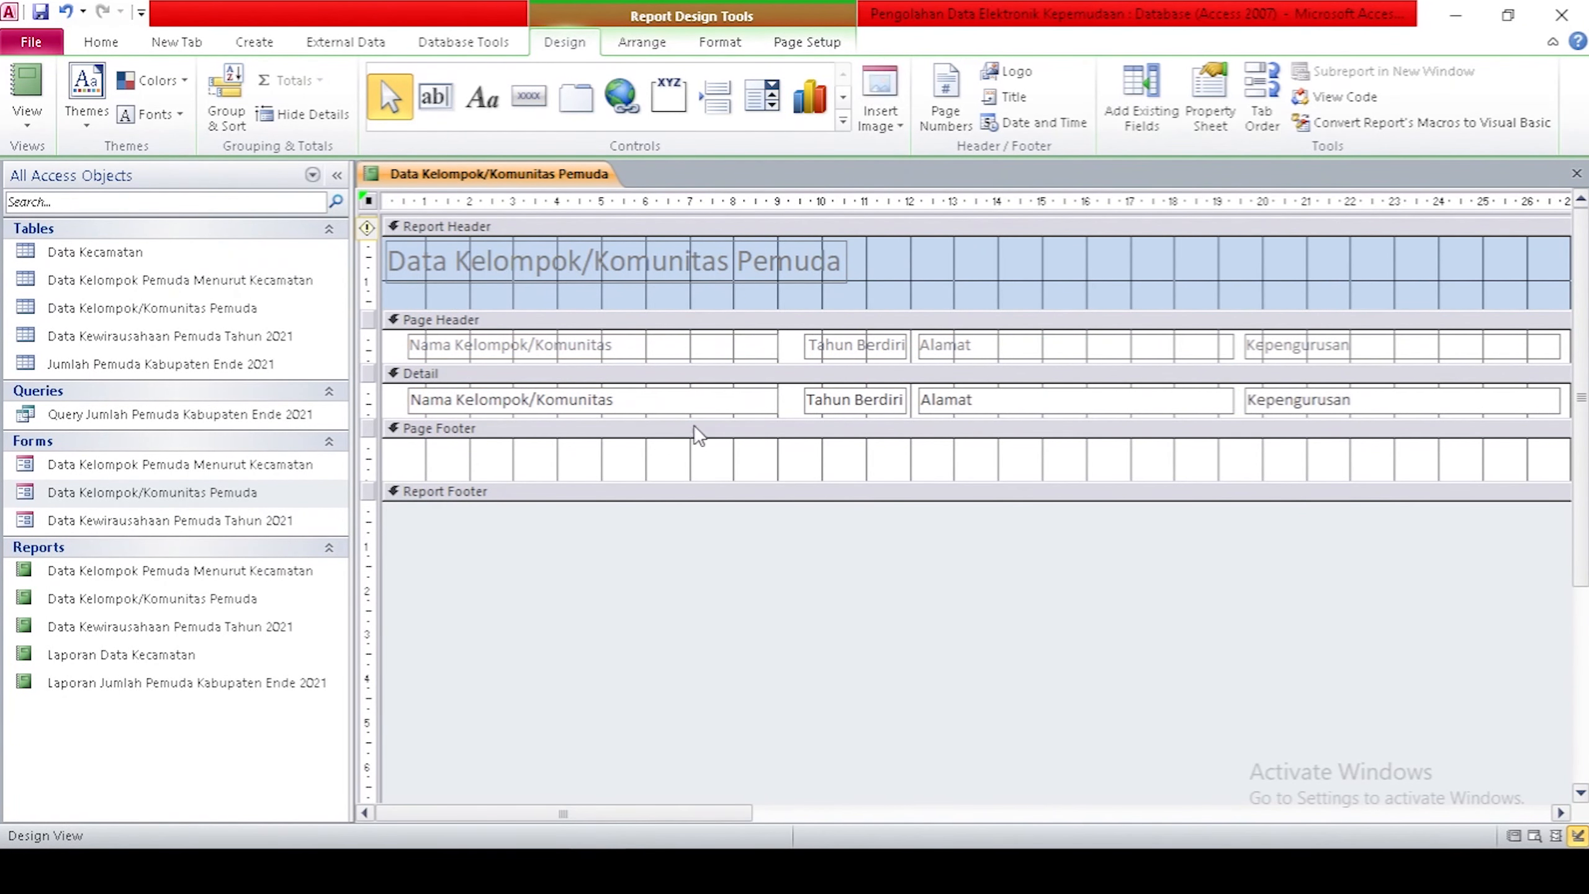
# Save the report design and switch to Report View.
pyautogui.rightClick(482, 188)
pyautogui.click(513, 198)
pyautogui.click(1513, 836)
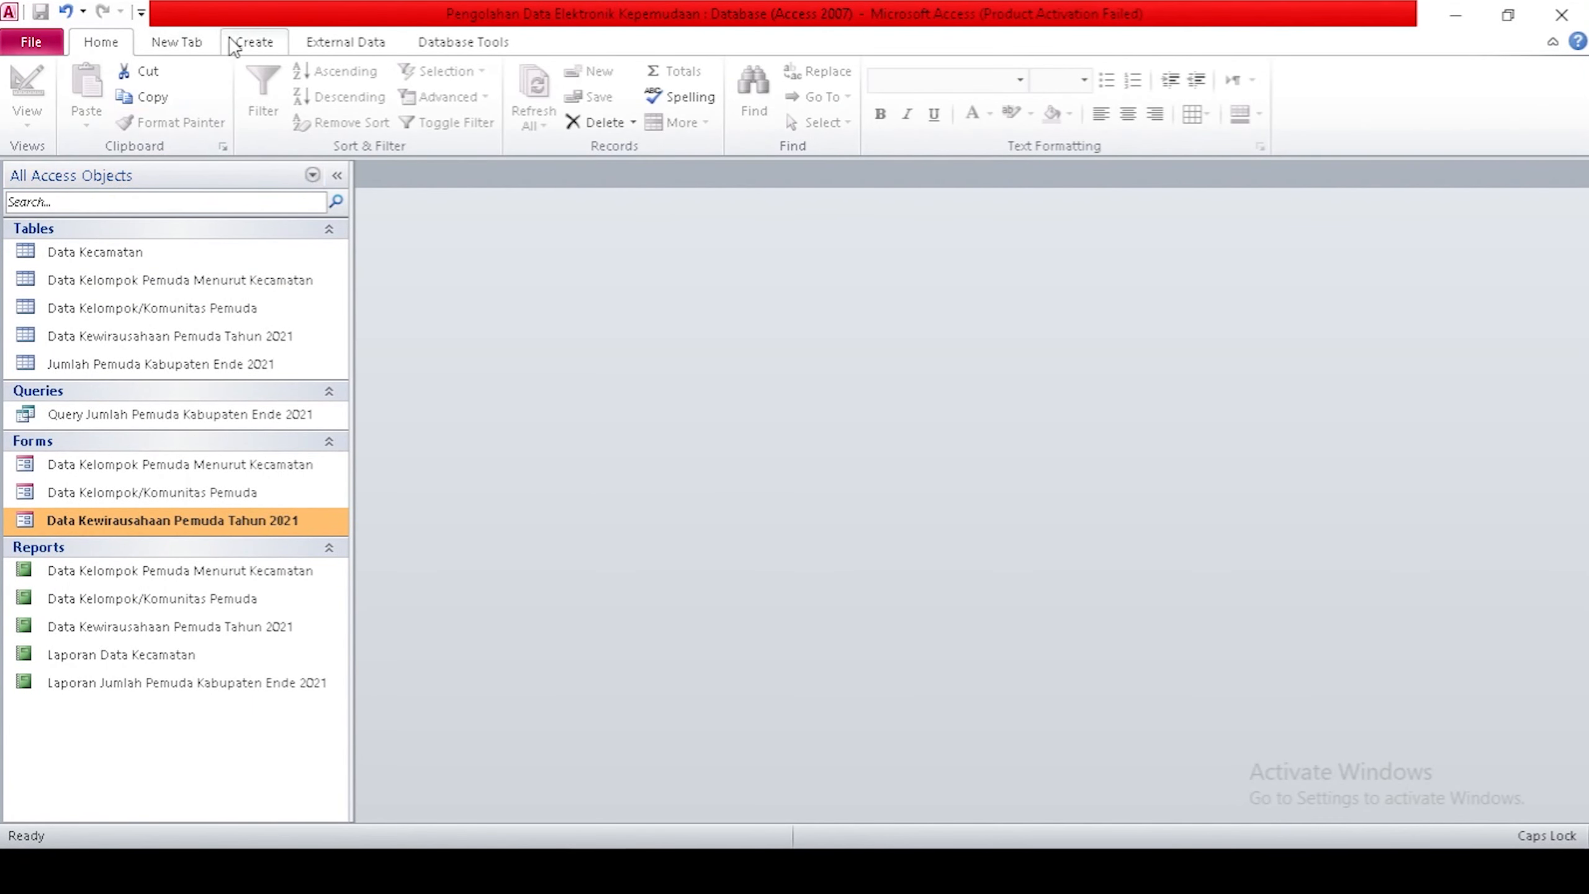
# Create a new switchboard in Switchboard Manager and edit its main page.
pyautogui.click(174, 42)
pyautogui.click(47, 86)
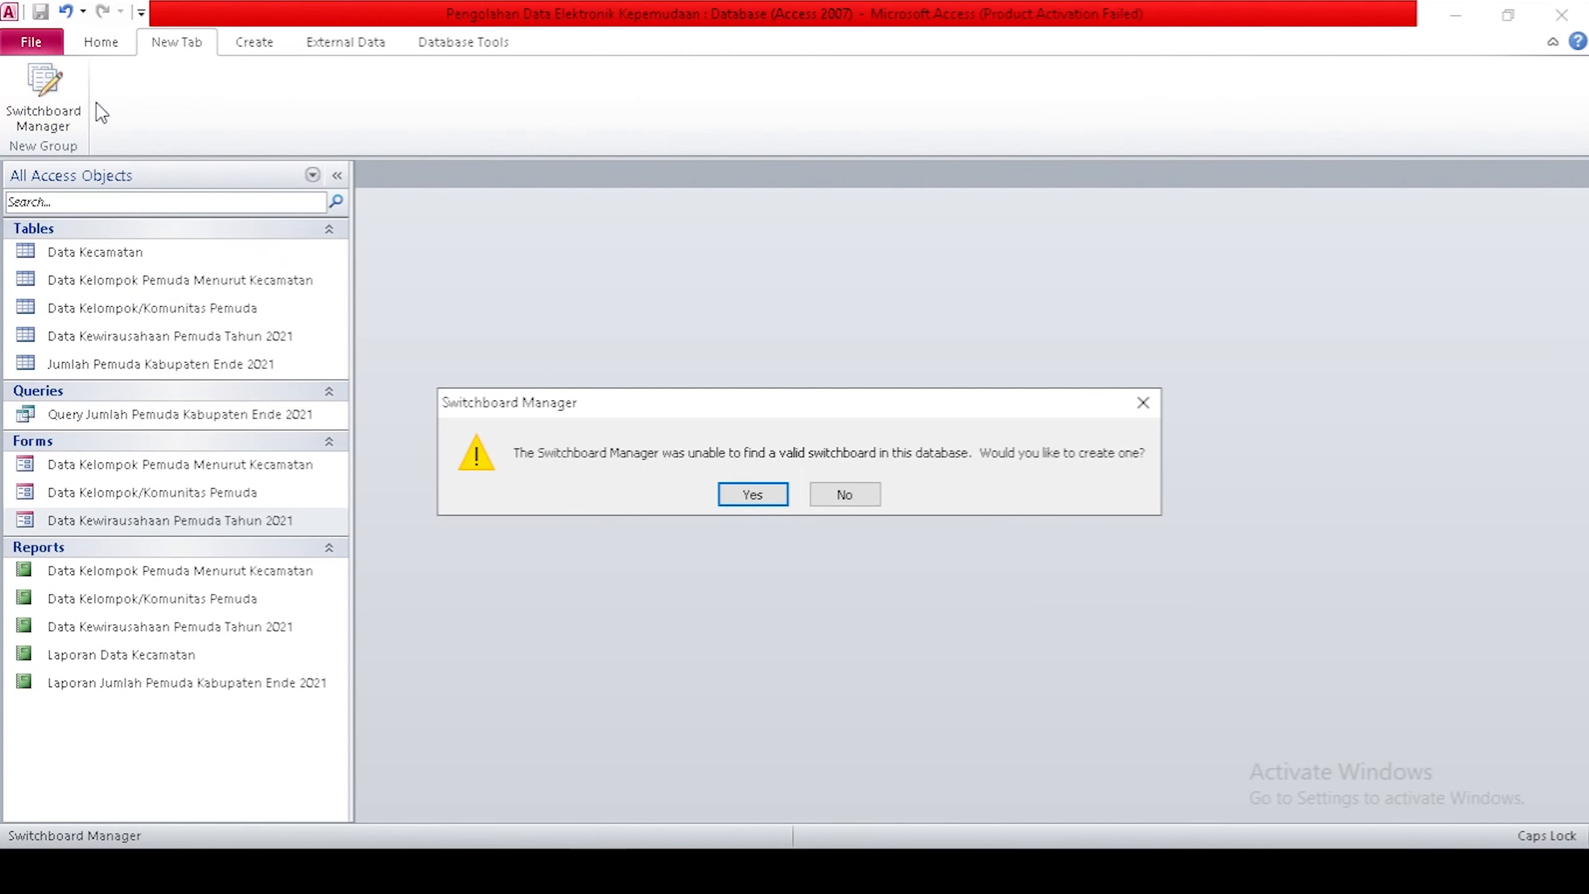
pyautogui.click(760, 502)
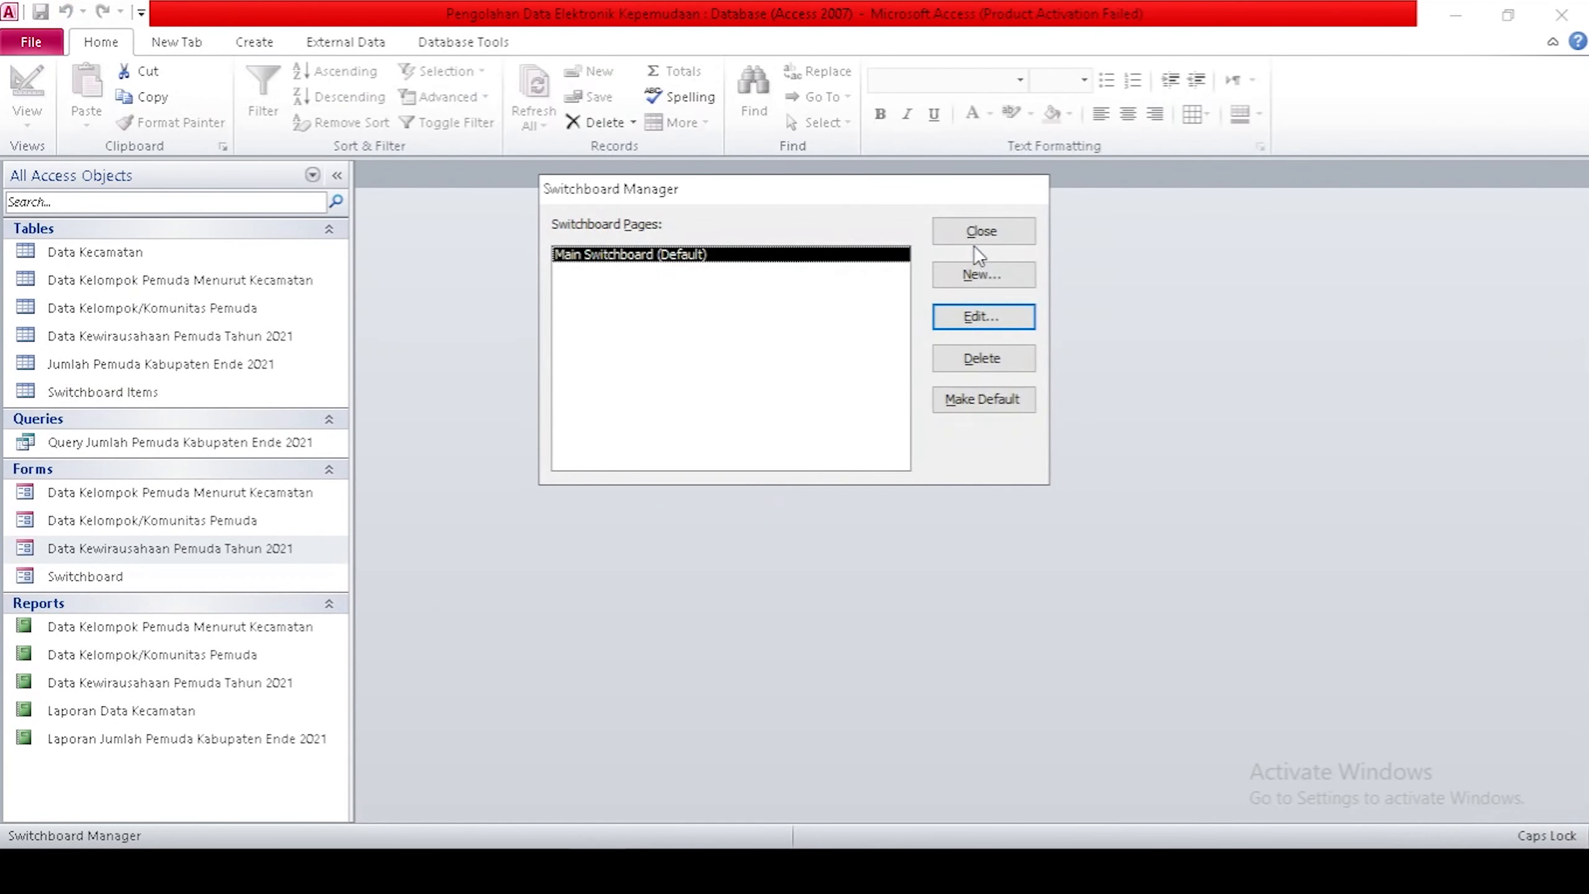
pyautogui.doubleClick(769, 262)
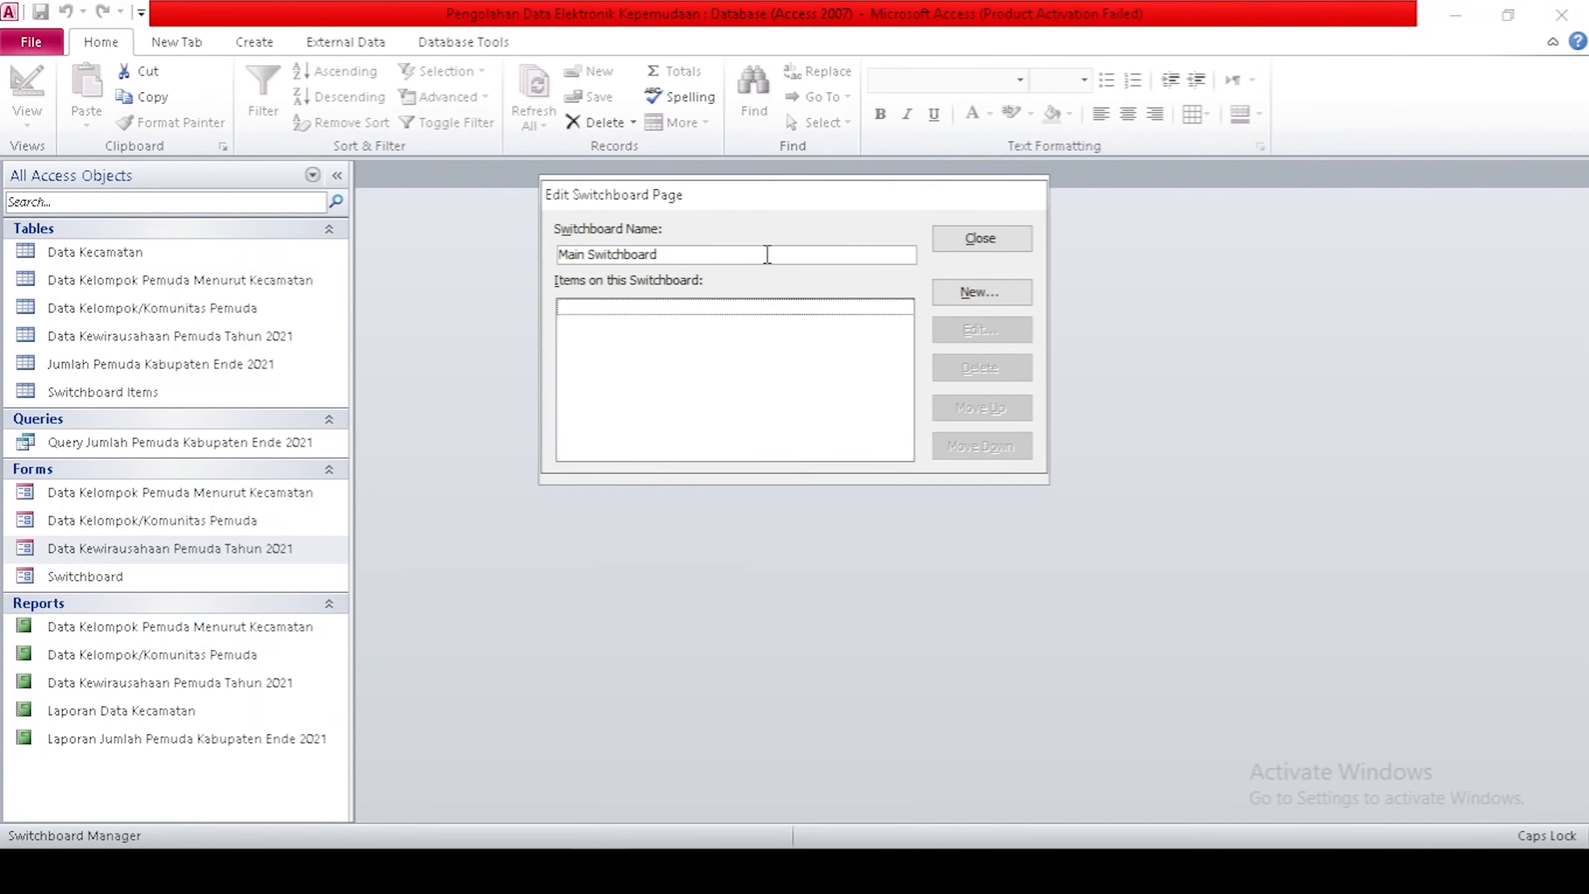
# Rename the page 'MENU UTAMA - PENGOLAHAN DATA ELEKTRONIK KEPEMUDAAN' and start a new item.
pyautogui.doubleClick(749, 255)
pyautogui.moveTo(749, 255); pyautogui.dragTo(520, 256)
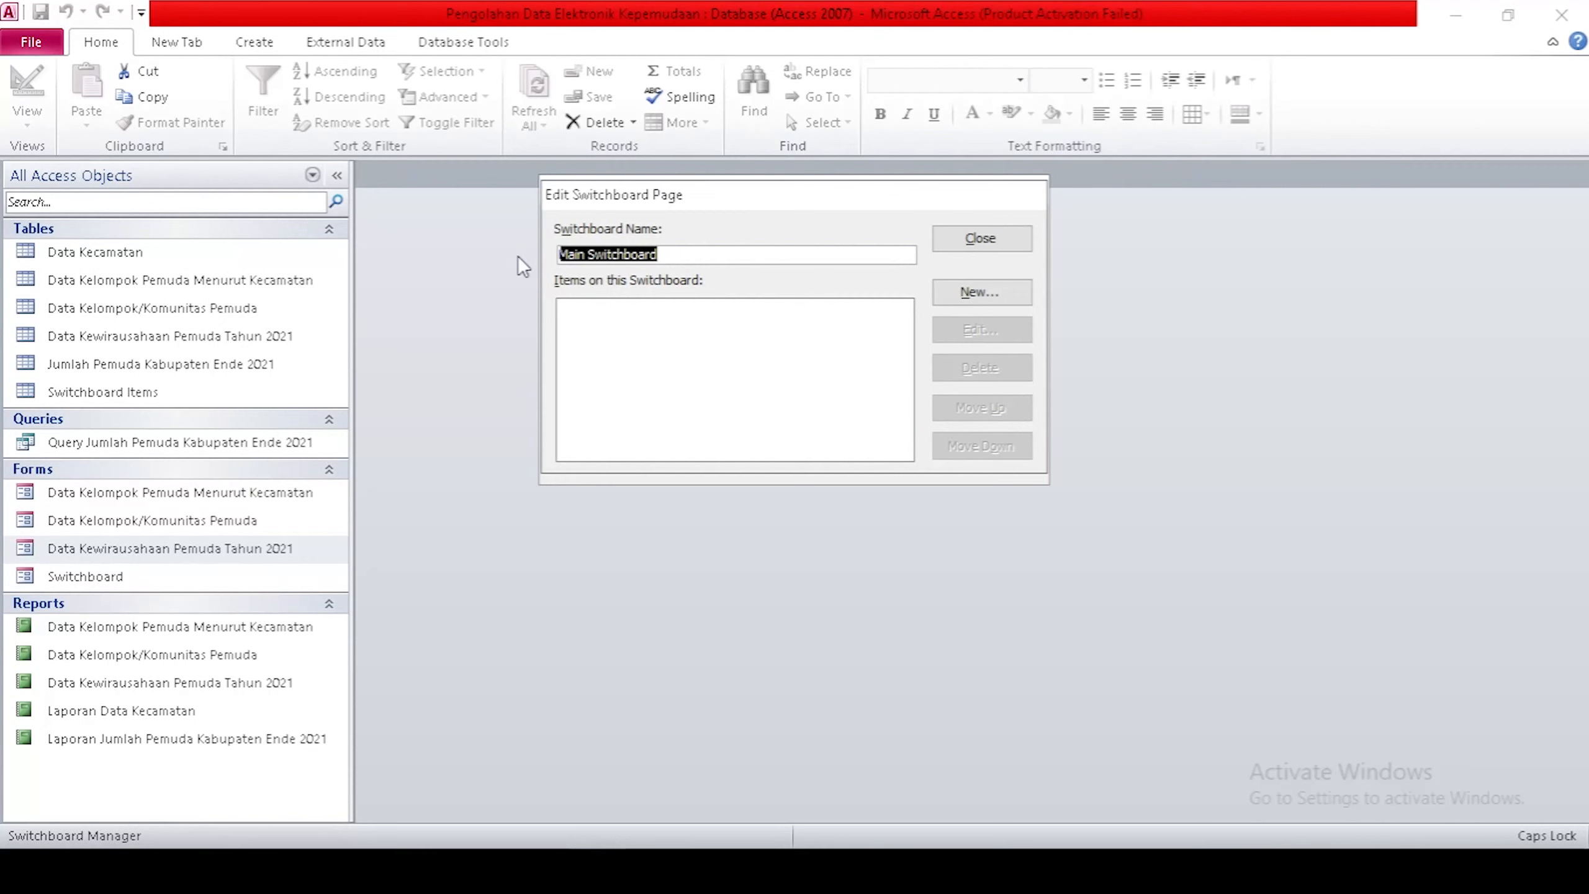
pyautogui.write('mM')
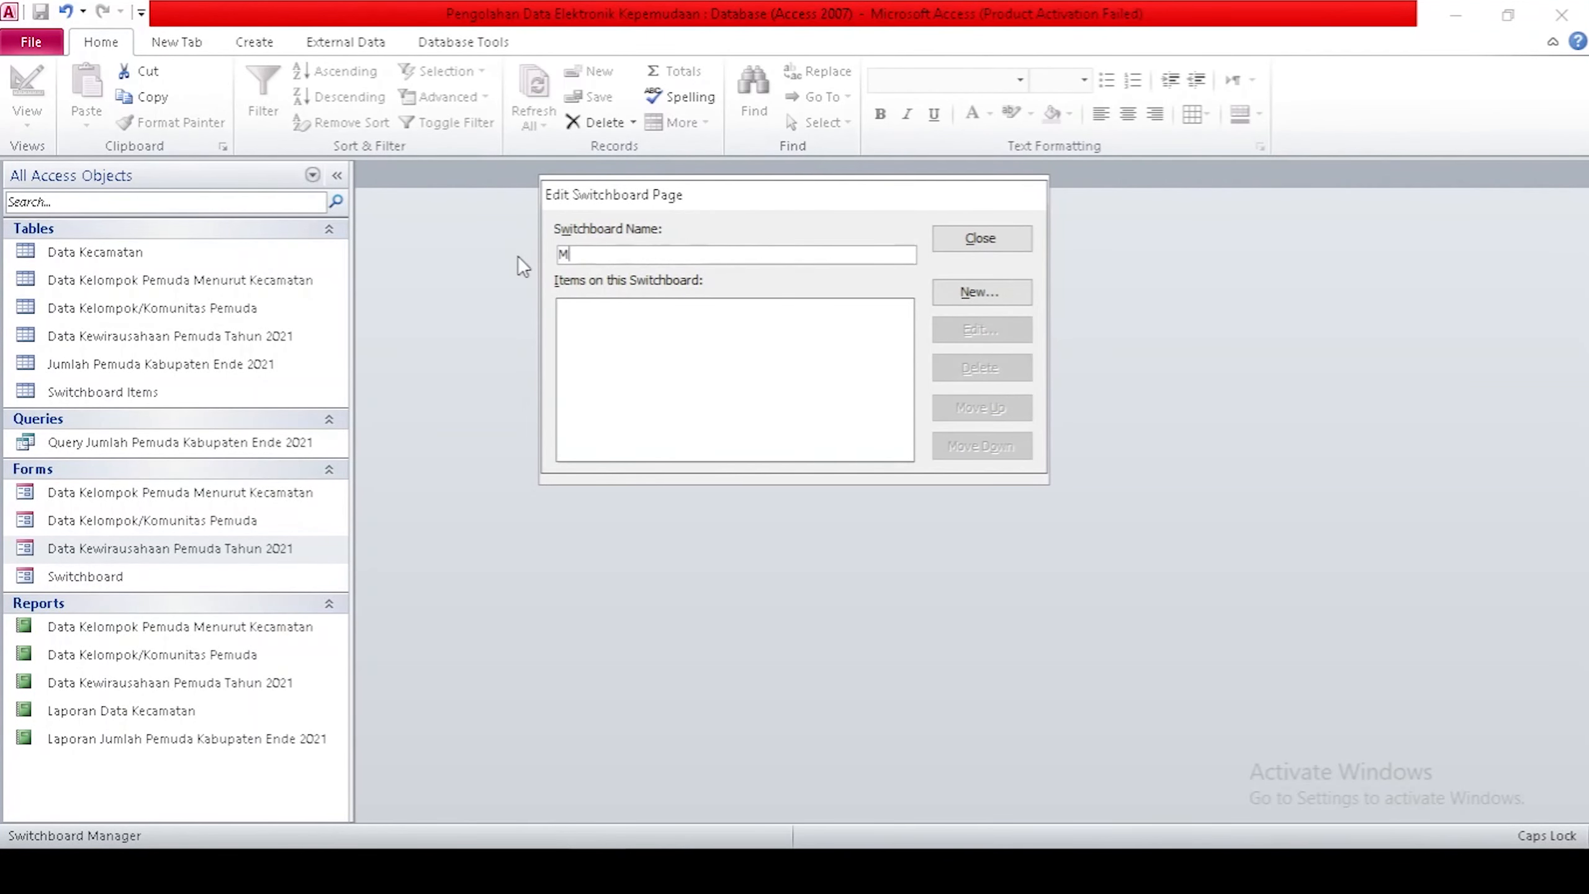
pyautogui.write('ENU UTAMA')
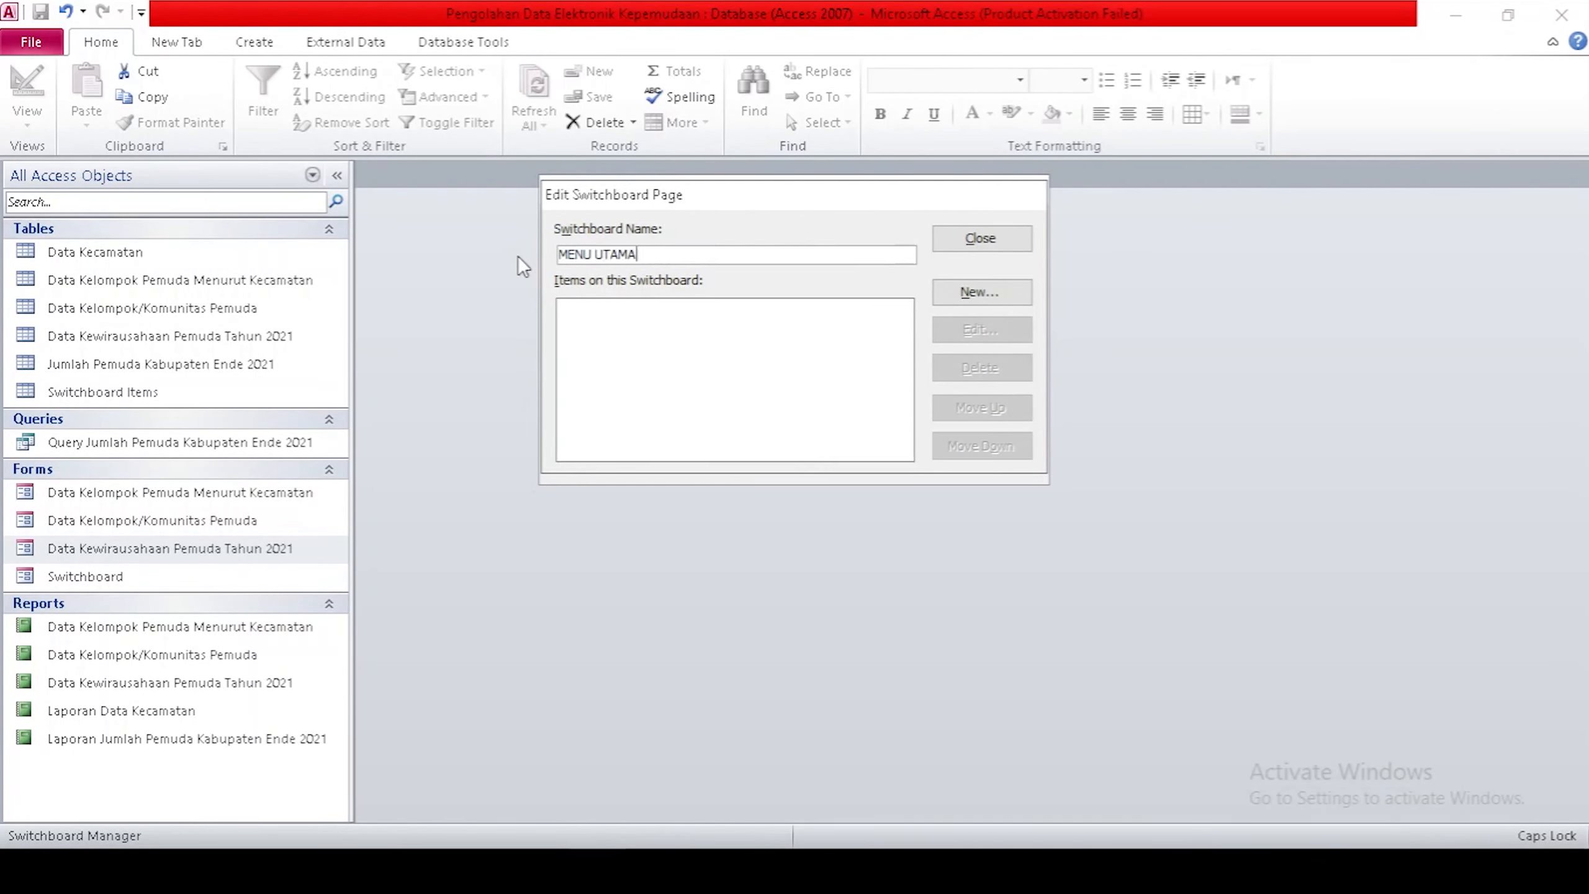
pyautogui.write(' - PENGOLAHAN')
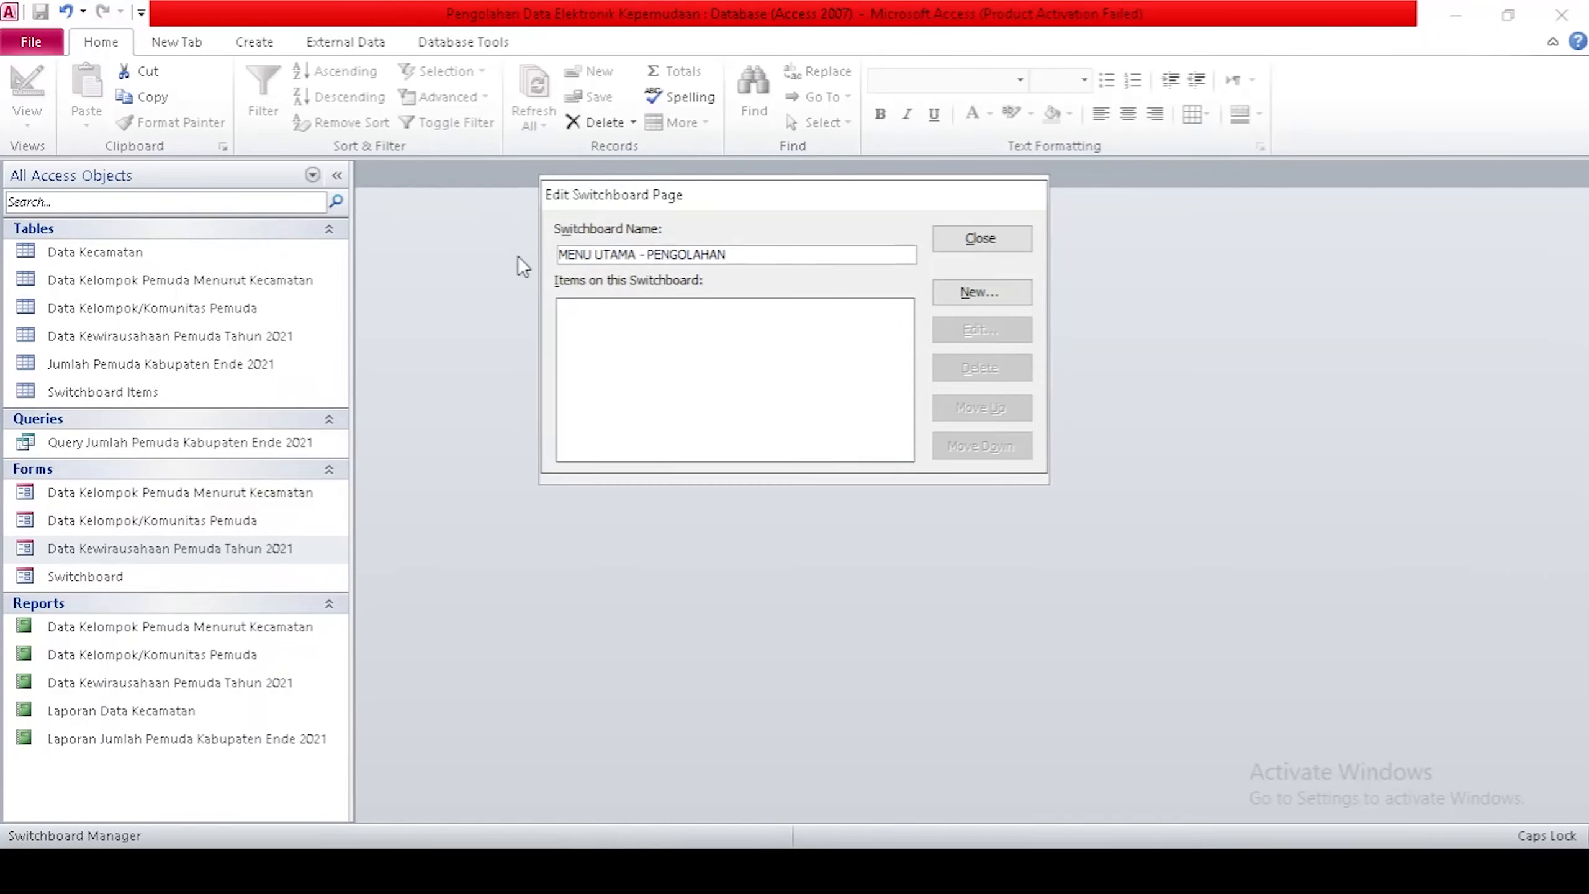
pyautogui.write(' DATA ELEKTRONIK K')
pyautogui.write('EPEMUDAAN')
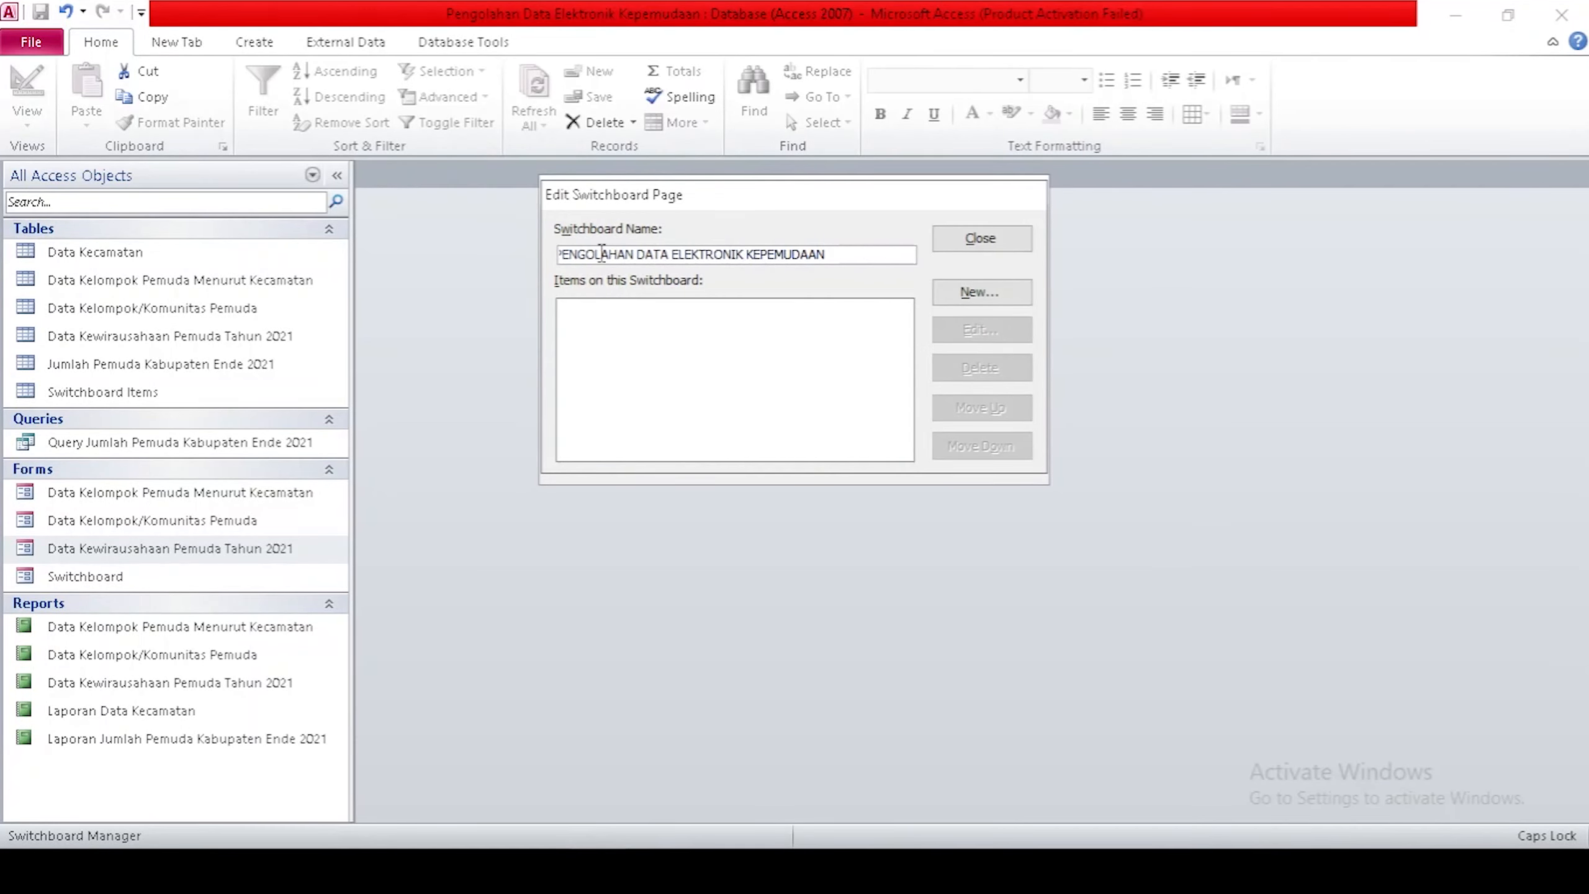
pyautogui.click(980, 292)
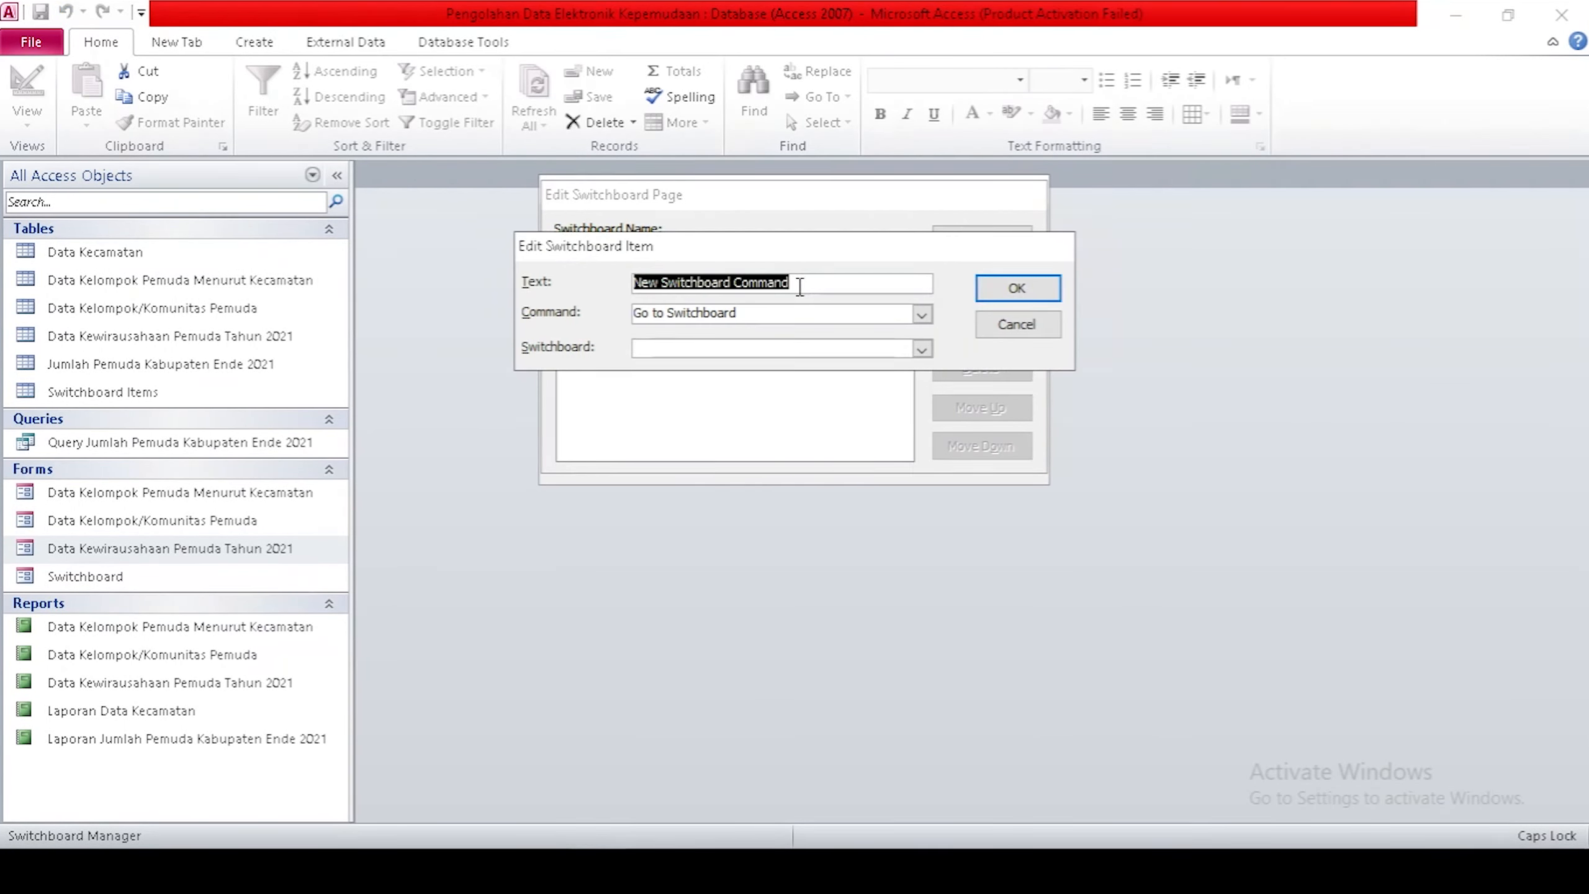
# Add item 'Data Kecamatan' using Open Report with the Laporan Data Kecamatan report.
pyautogui.write('dATA')
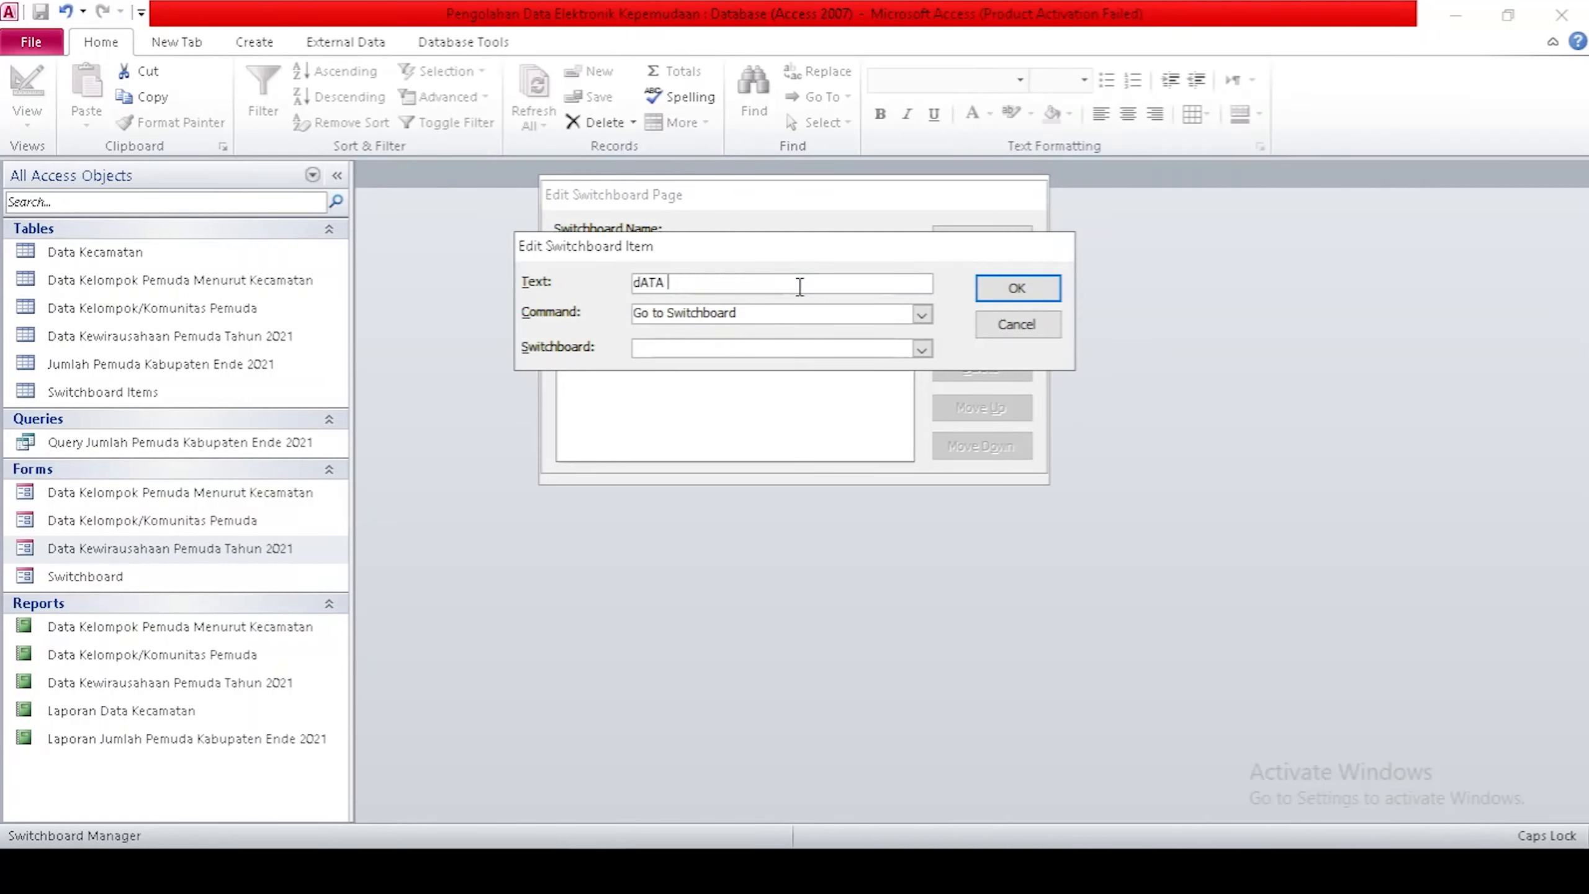
pyautogui.press('BackSpace')
pyautogui.press('capslock')
pyautogui.write('Data Kecamatan')
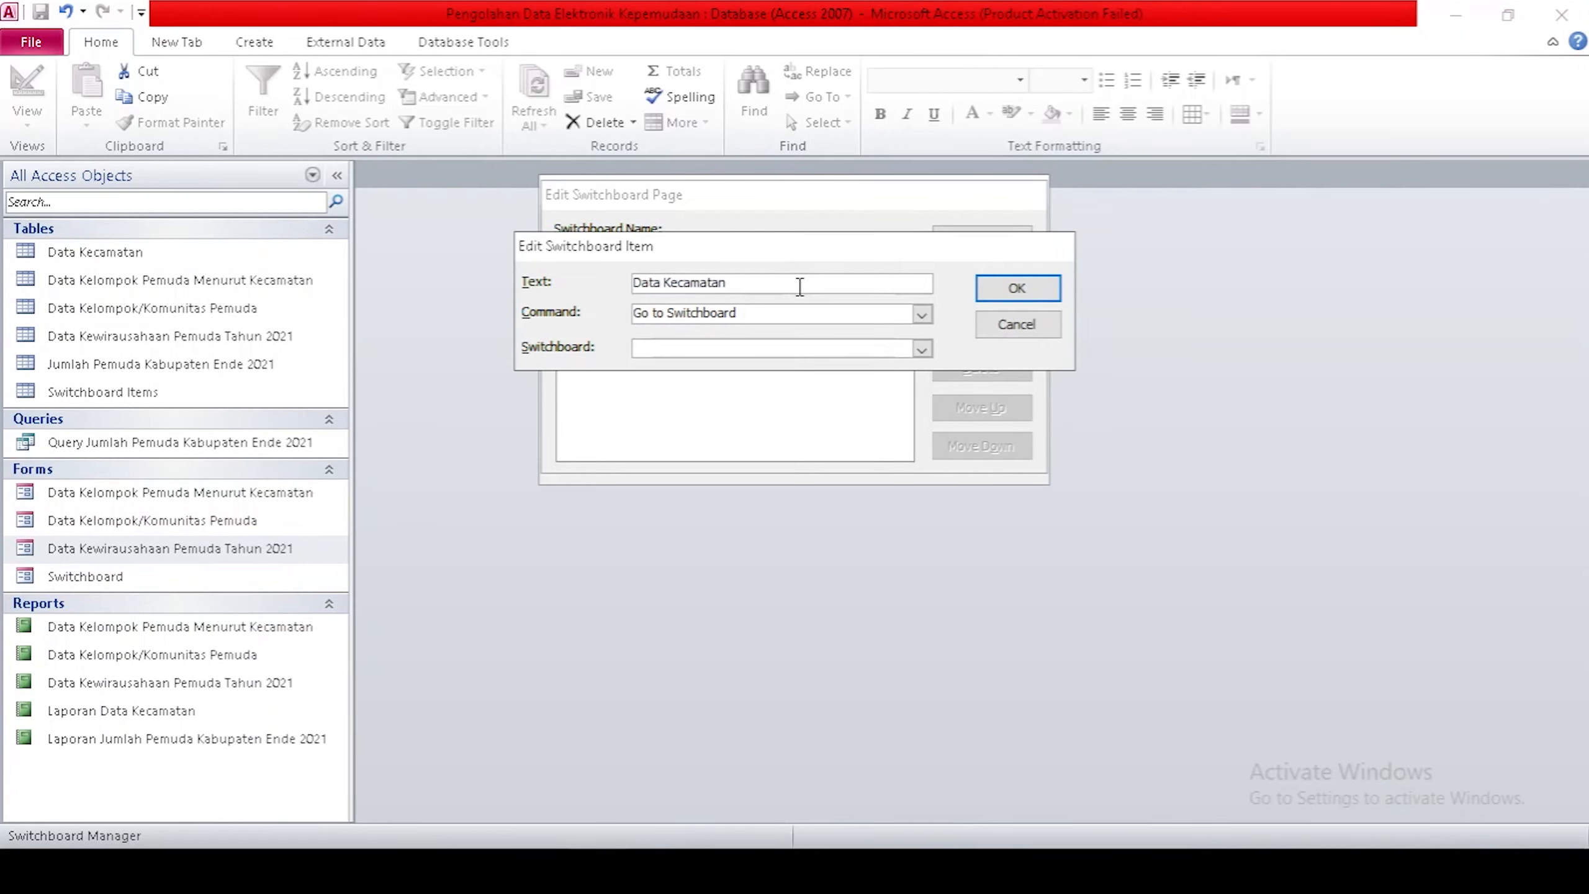
pyautogui.click(922, 316)
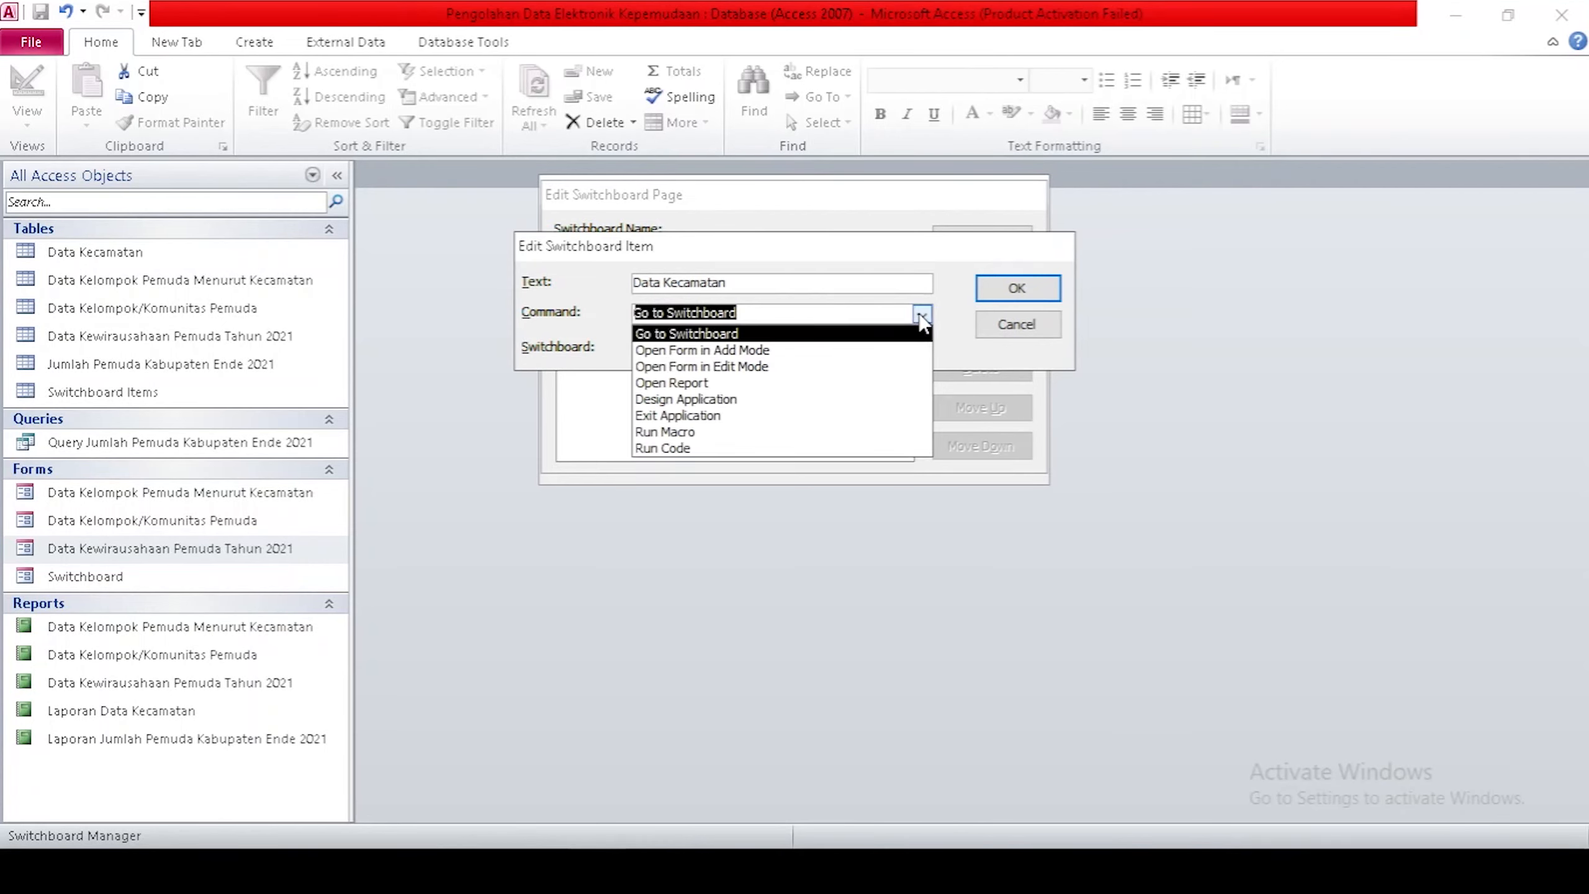
pyautogui.click(701, 383)
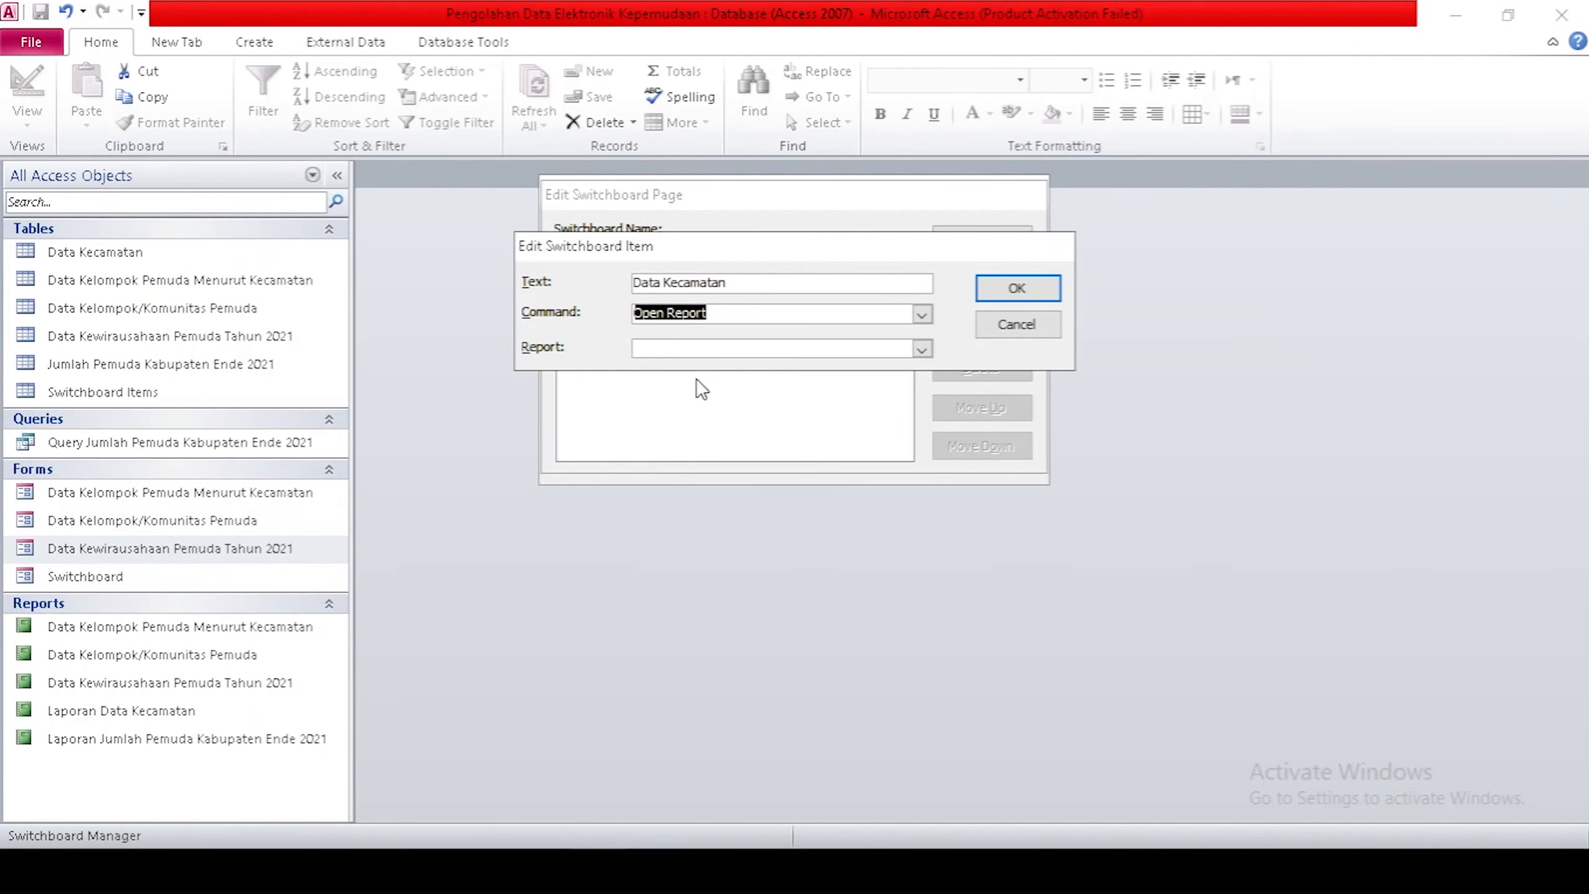
pyautogui.click(921, 349)
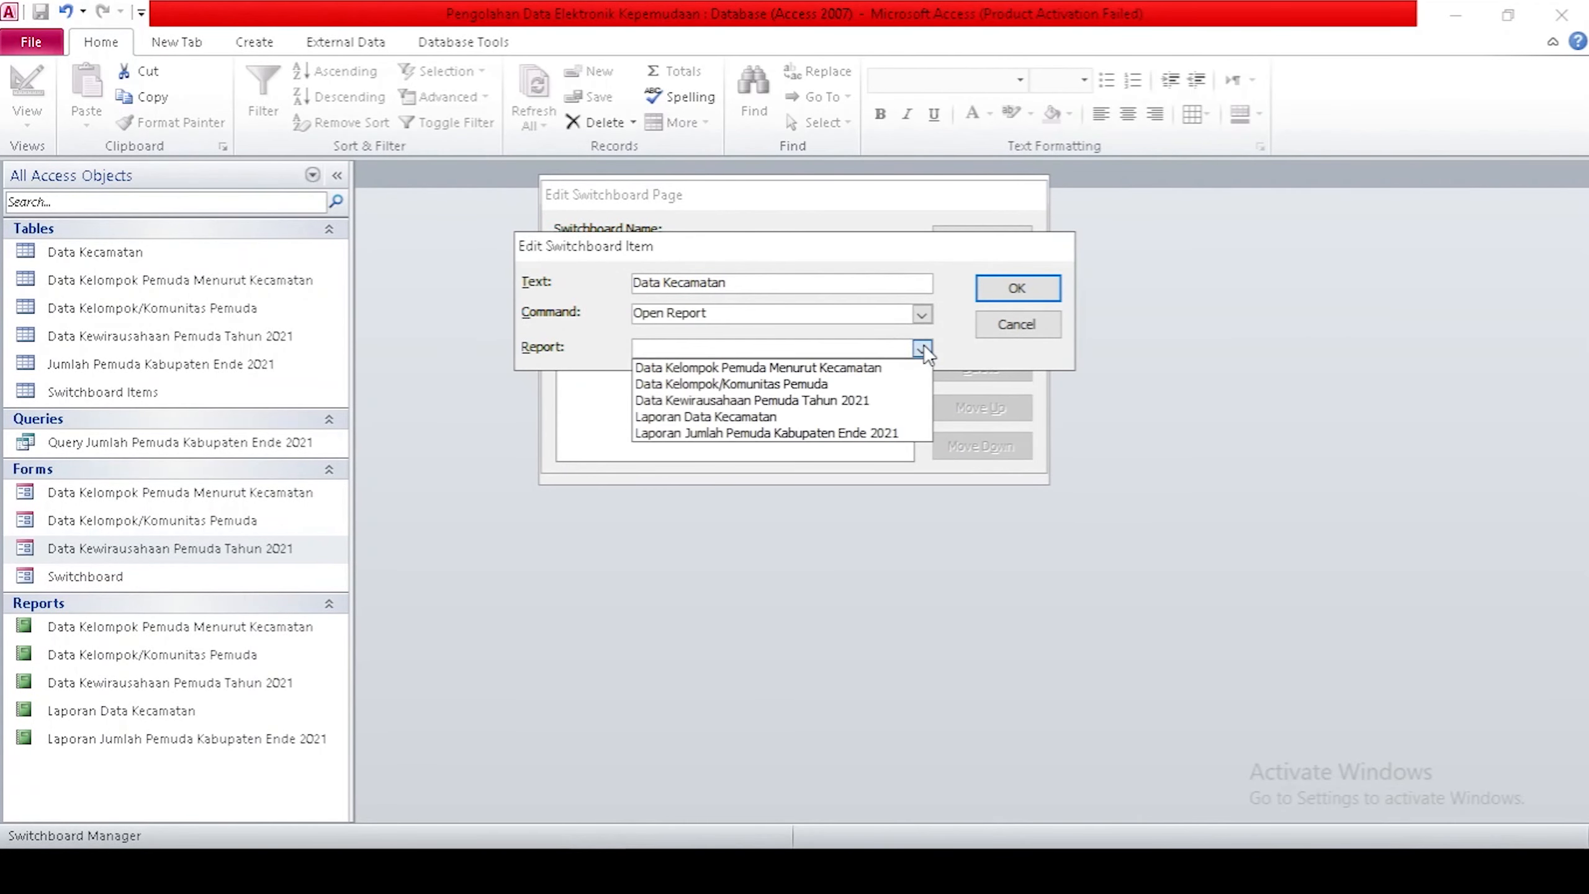
pyautogui.click(744, 417)
pyautogui.click(1018, 291)
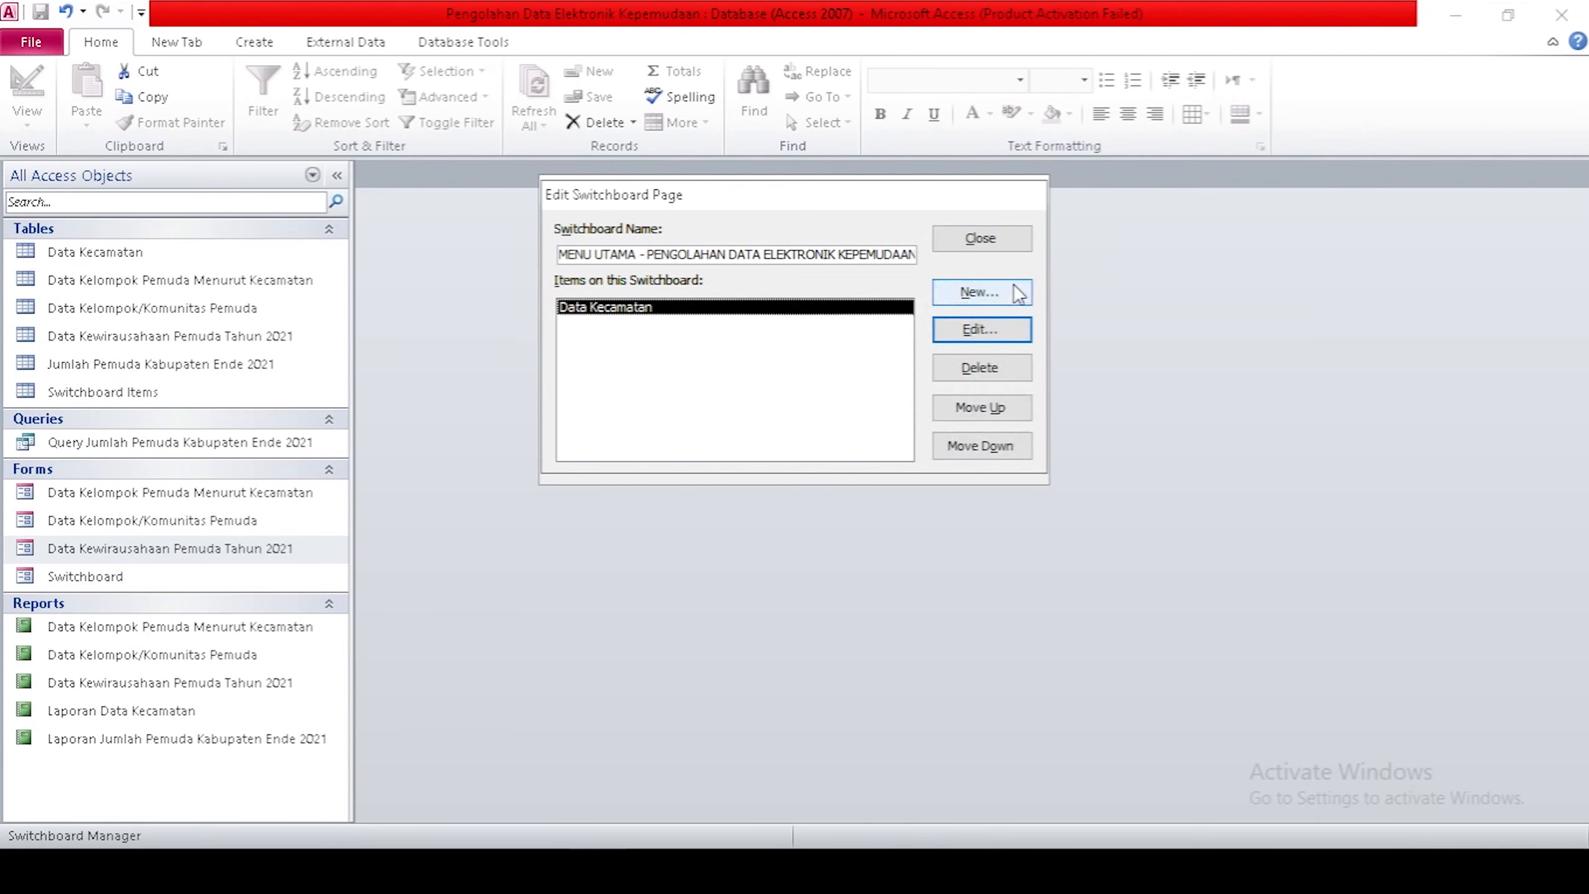
# Add a 'Jumlah Pemuda Kabupaten Ende 2021' item that opens the youth population report.
pyautogui.click(985, 294)
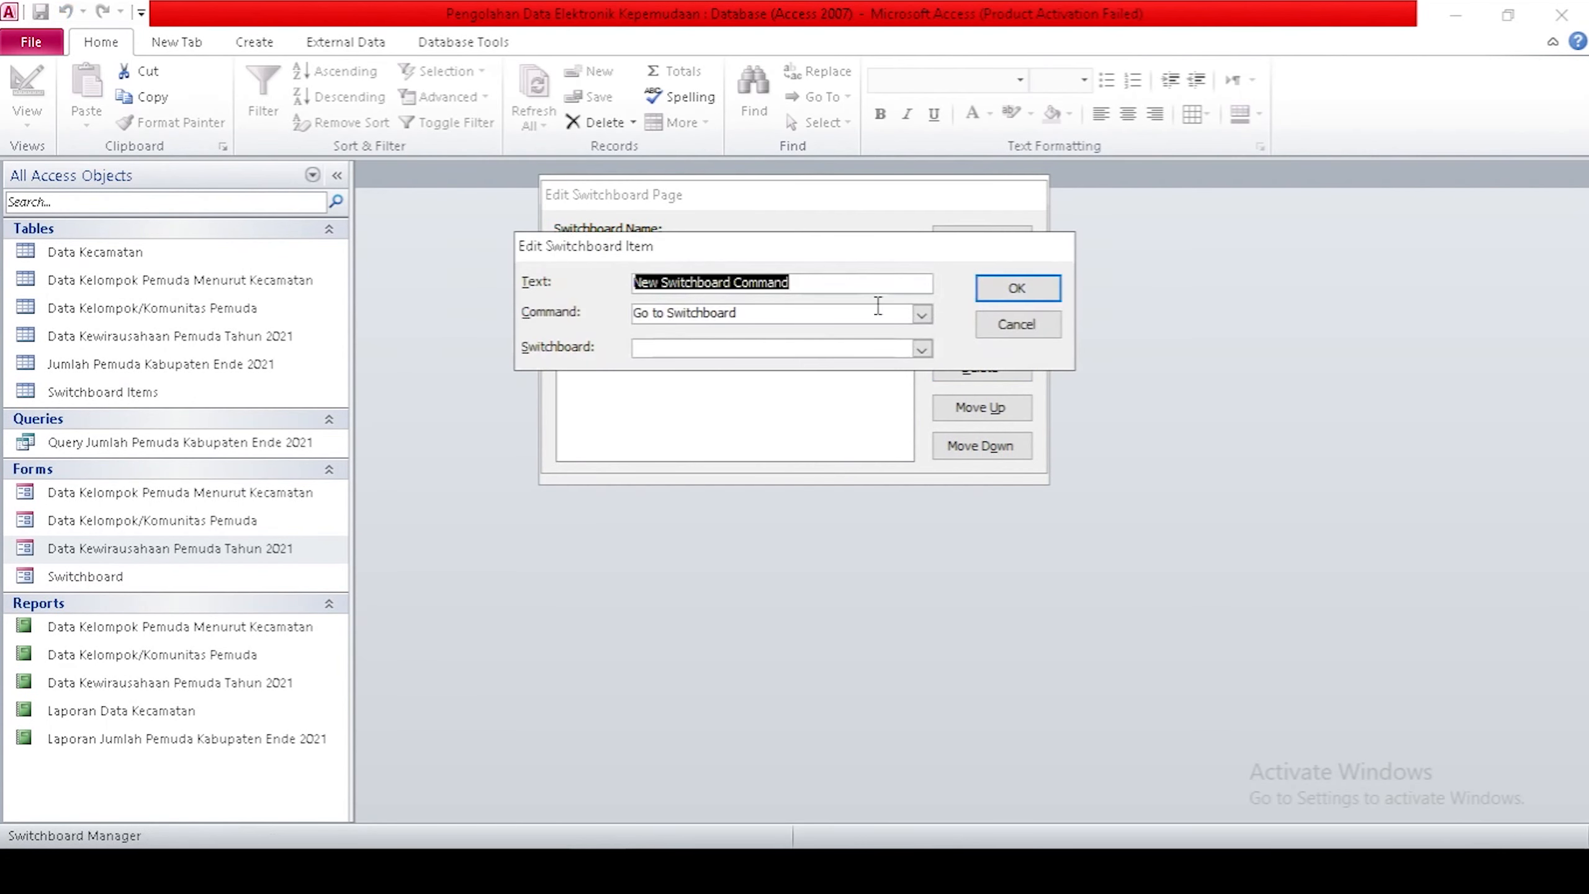
pyautogui.press('BackSpace')
pyautogui.write('Jumlah Pemuda Kabupaten Ende 2021')
pyautogui.click(921, 314)
pyautogui.click(750, 383)
pyautogui.click(922, 349)
pyautogui.click(786, 434)
# Add a 'Data Kelompok/Komunitas Pemuda' item that opens its form in Edit Mode.
pyautogui.click(1017, 291)
pyautogui.click(980, 291)
pyautogui.write('Data Kelompok/Komunitas Pemuda')
pyautogui.click(922, 314)
pyautogui.click(751, 351)
pyautogui.click(921, 350)
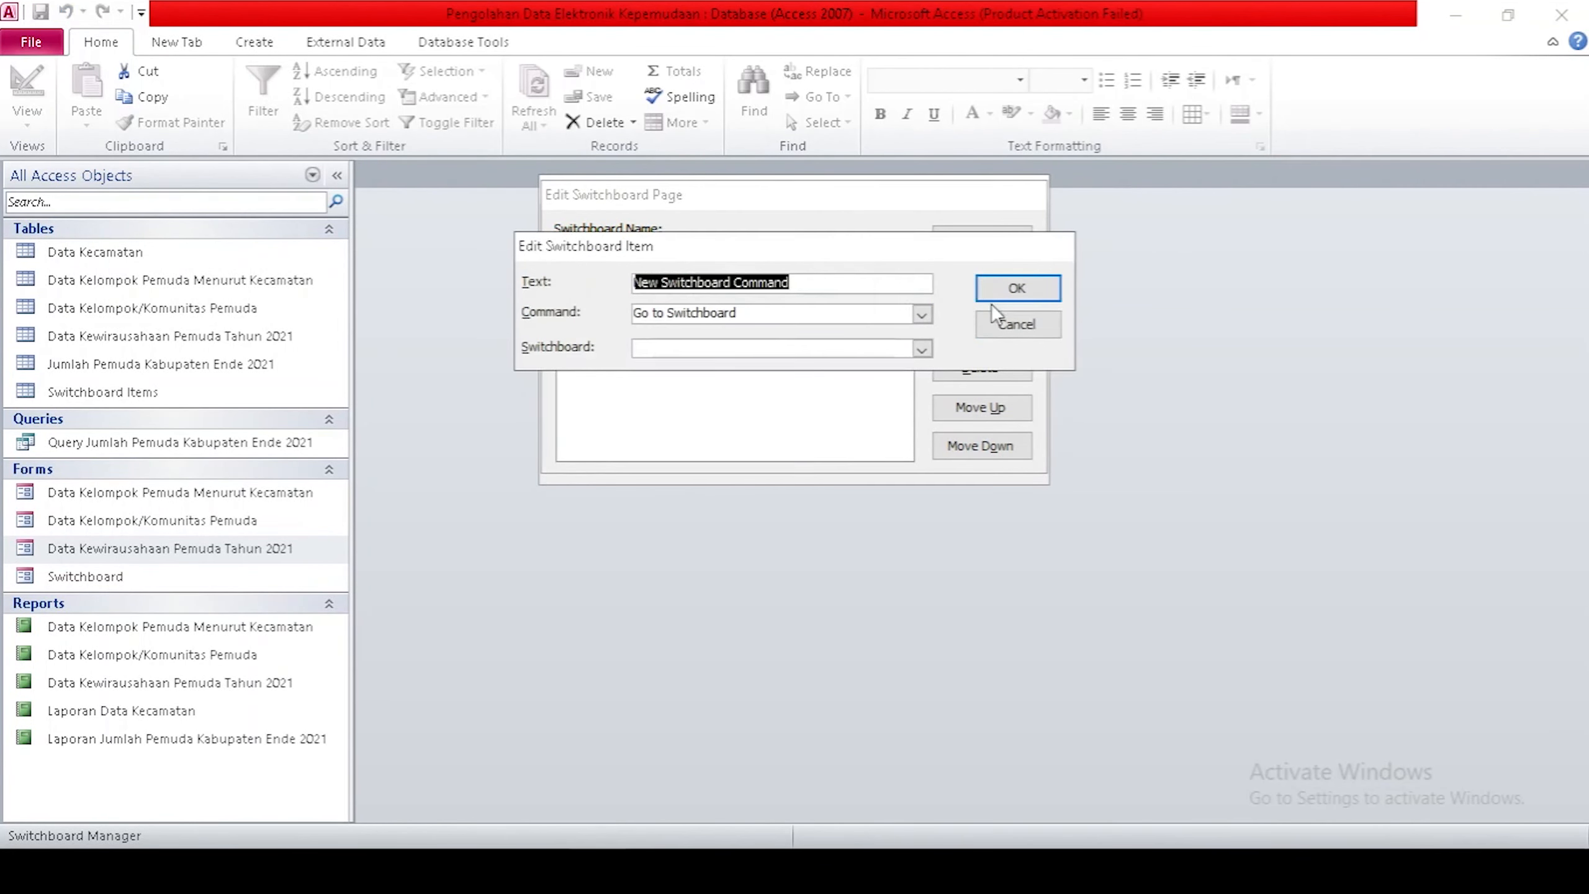
# Add a 'Data Kelompok Pemuda Menurut Kecamatan' item opening that form in Edit Mode.
pyautogui.write('Data Kelompok Pemuda Menurut Kecamatan')
pyautogui.click(922, 314)
pyautogui.click(750, 351)
pyautogui.click(922, 350)
pyautogui.click(783, 369)
pyautogui.click(1011, 293)
# Add a 'Data Kewirausahaan Pemuda 2021' item opening the Data Kewirausahaan Pemuda Tahun 2021 form.
pyautogui.click(997, 300)
pyautogui.write('Data Kewirausahaan Pemuda 2021')
pyautogui.click(922, 314)
pyautogui.click(672, 367)
pyautogui.click(922, 349)
pyautogui.click(782, 401)
pyautogui.click(1009, 297)
# Add a 'Laporan Data Kelompok Pemuda Menurut Kecamatan' item that opens the matching report.
pyautogui.click(1011, 293)
pyautogui.write('Laporan Data Kelompok Pemuda Menurut Kecamatan')
pyautogui.click(922, 314)
pyautogui.click(688, 380)
pyautogui.click(922, 350)
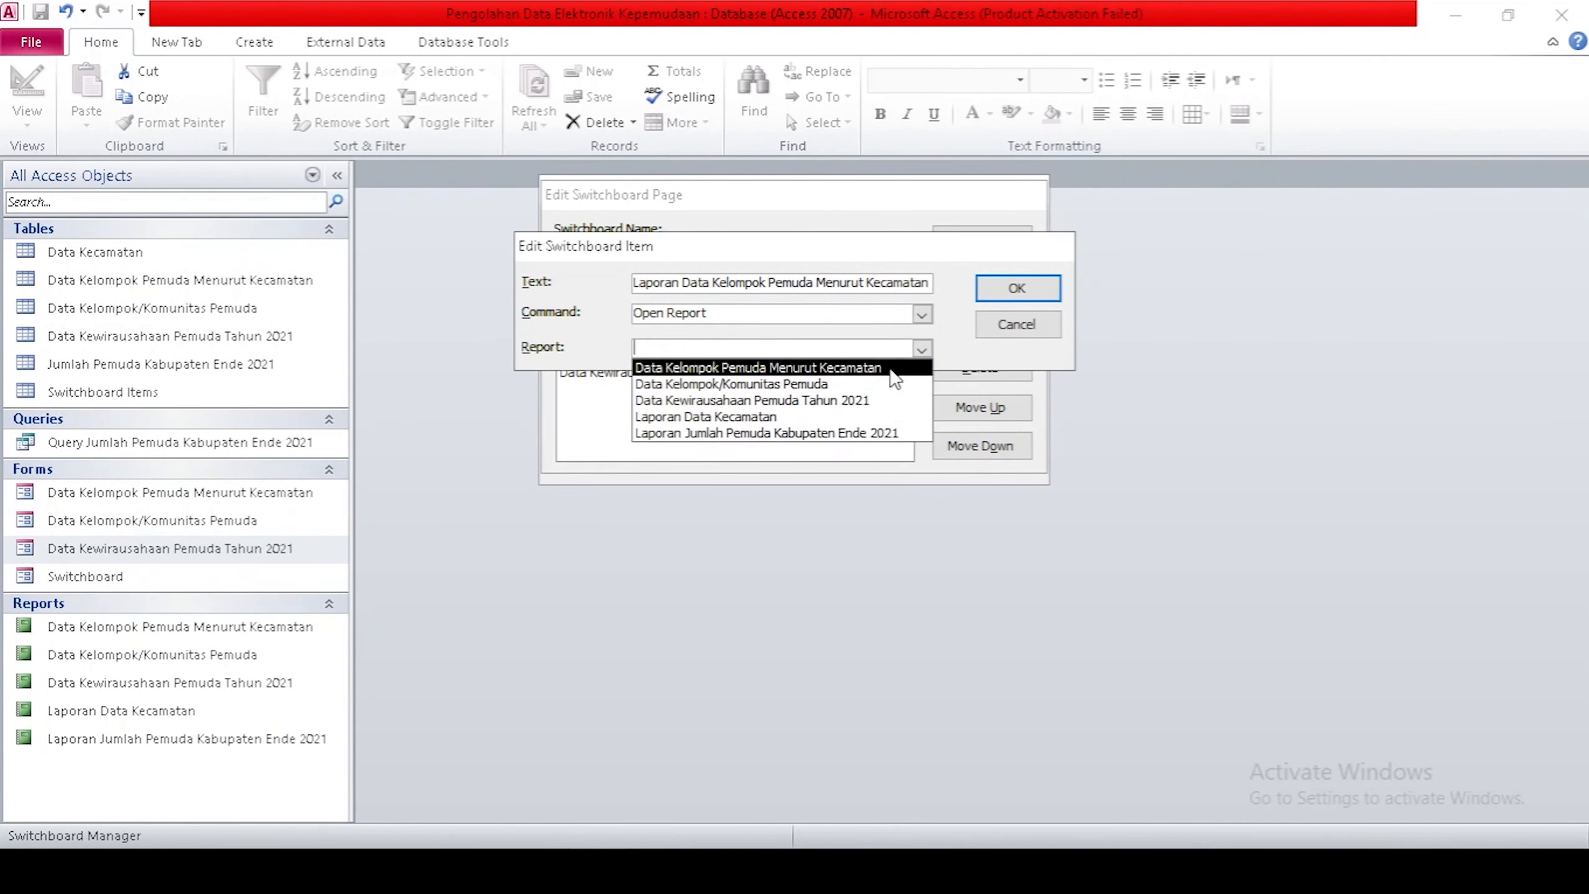
pyautogui.click(782, 369)
pyautogui.click(1017, 288)
# Add a 'Laporan Data Kewirausahaan Pemuda Tahun 2021' item that opens the matching report.
pyautogui.click(995, 293)
pyautogui.write('Laporan Data Kewirausahaan Pemuda Tahun 2021')
pyautogui.click(922, 314)
pyautogui.click(689, 380)
pyautogui.click(922, 350)
pyautogui.click(750, 401)
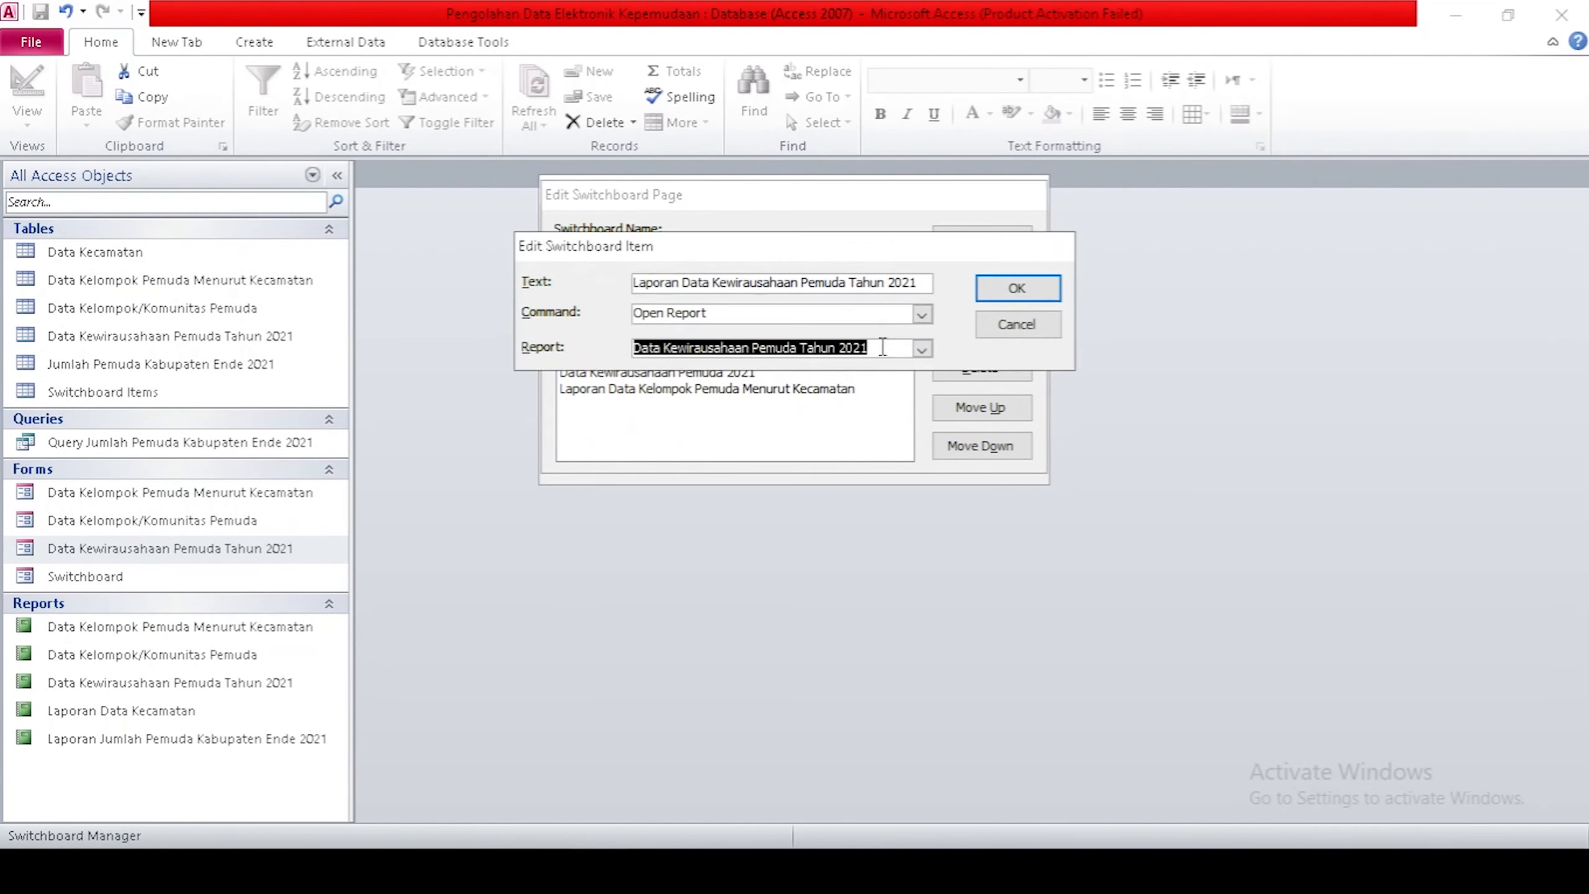
# Add a 'Laporan Data Kelompok/Komunitas Pemuda' item that opens the matching report.
pyautogui.click(1017, 288)
pyautogui.click(995, 293)
pyautogui.write('Laporan Data Kelompok/Komunitas Pemuda')
pyautogui.click(922, 314)
pyautogui.click(648, 383)
pyautogui.click(922, 350)
pyautogui.click(751, 385)
# Prefix the form item labels with 'Form', e.g. 'Form Data Kewirausahaan Pemuda 2021'.
pyautogui.click(1017, 288)
pyautogui.click(750, 340)
pyautogui.click(981, 329)
pyautogui.click(634, 283)
pyautogui.write('Form')
pyautogui.click(1008, 292)
pyautogui.click(782, 356)
pyautogui.click(980, 329)
pyautogui.write('Form')
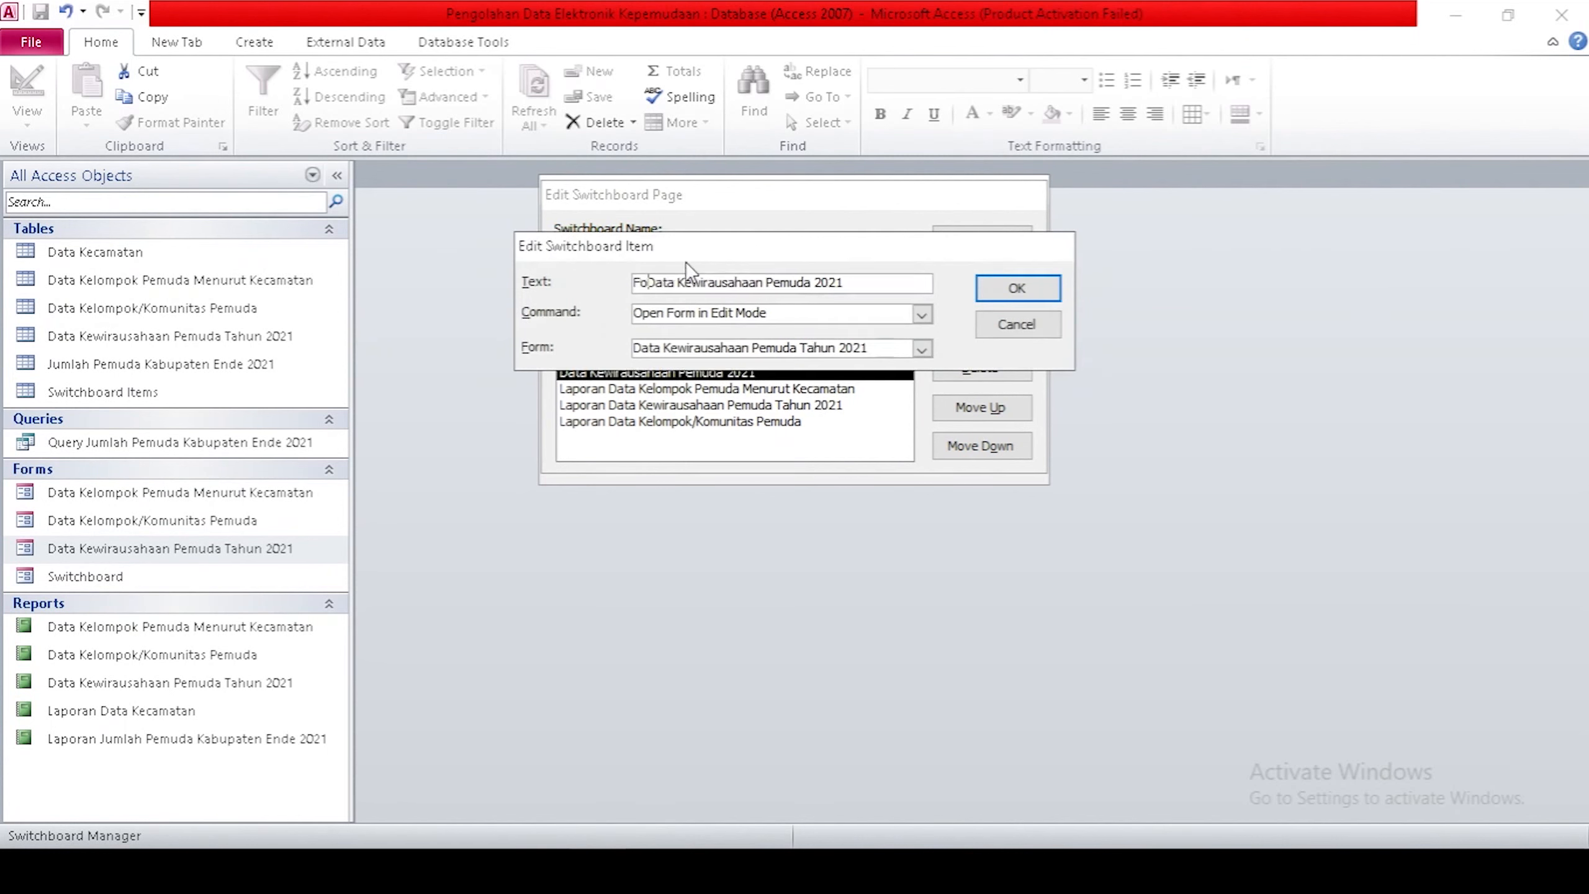
pyautogui.click(1017, 288)
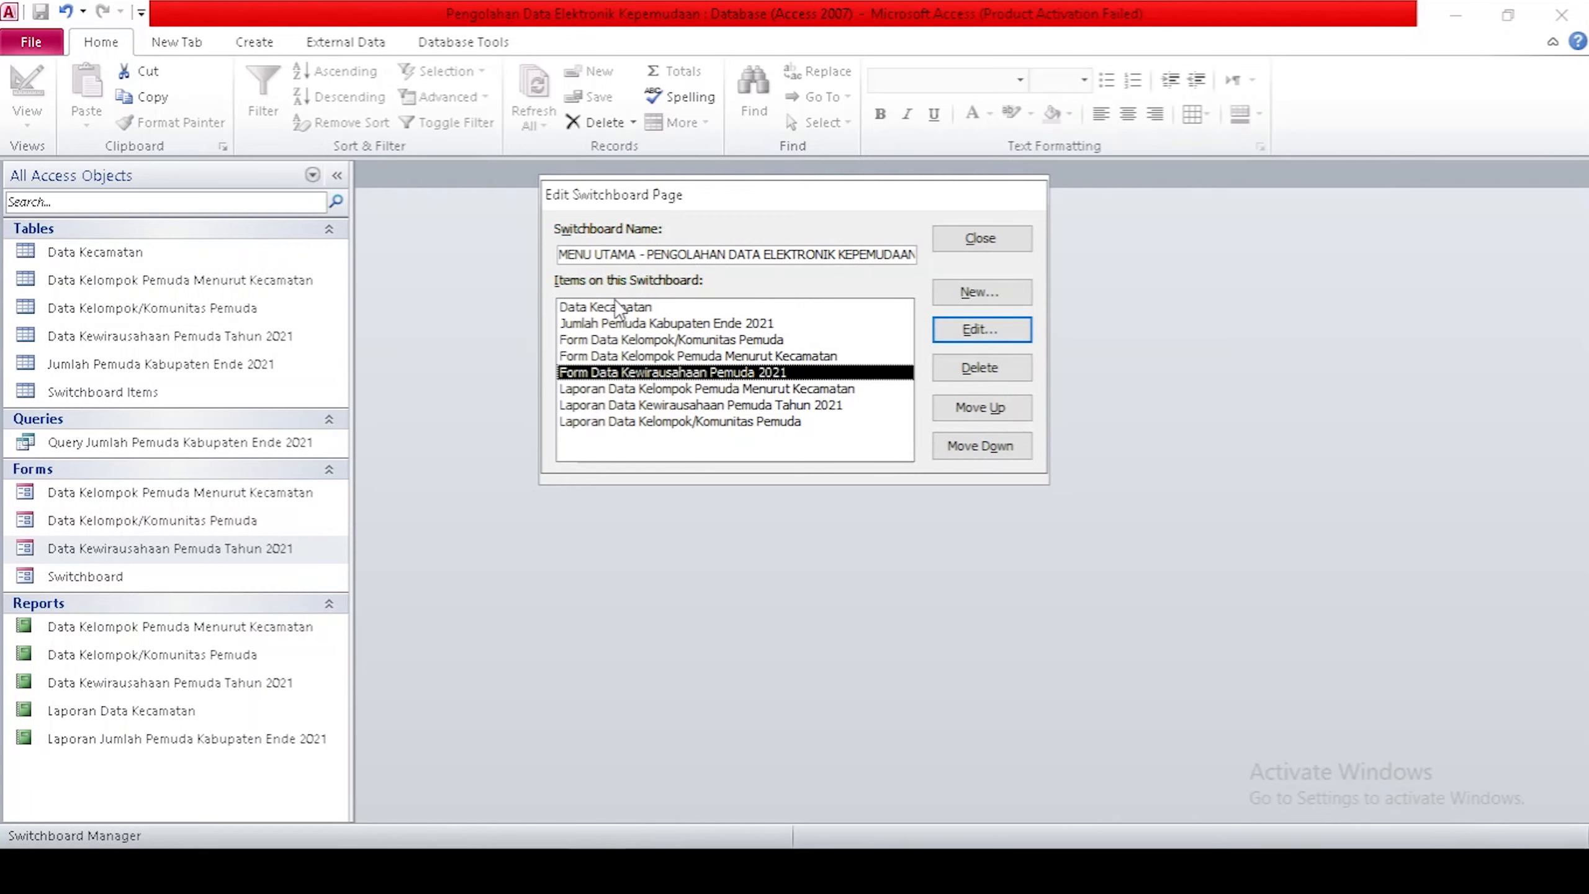
# Move Jumlah Pemuda Kabupaten Ende 2021 to the top, reorder the form items, and close both switchboard windows.
pyautogui.click(603, 323)
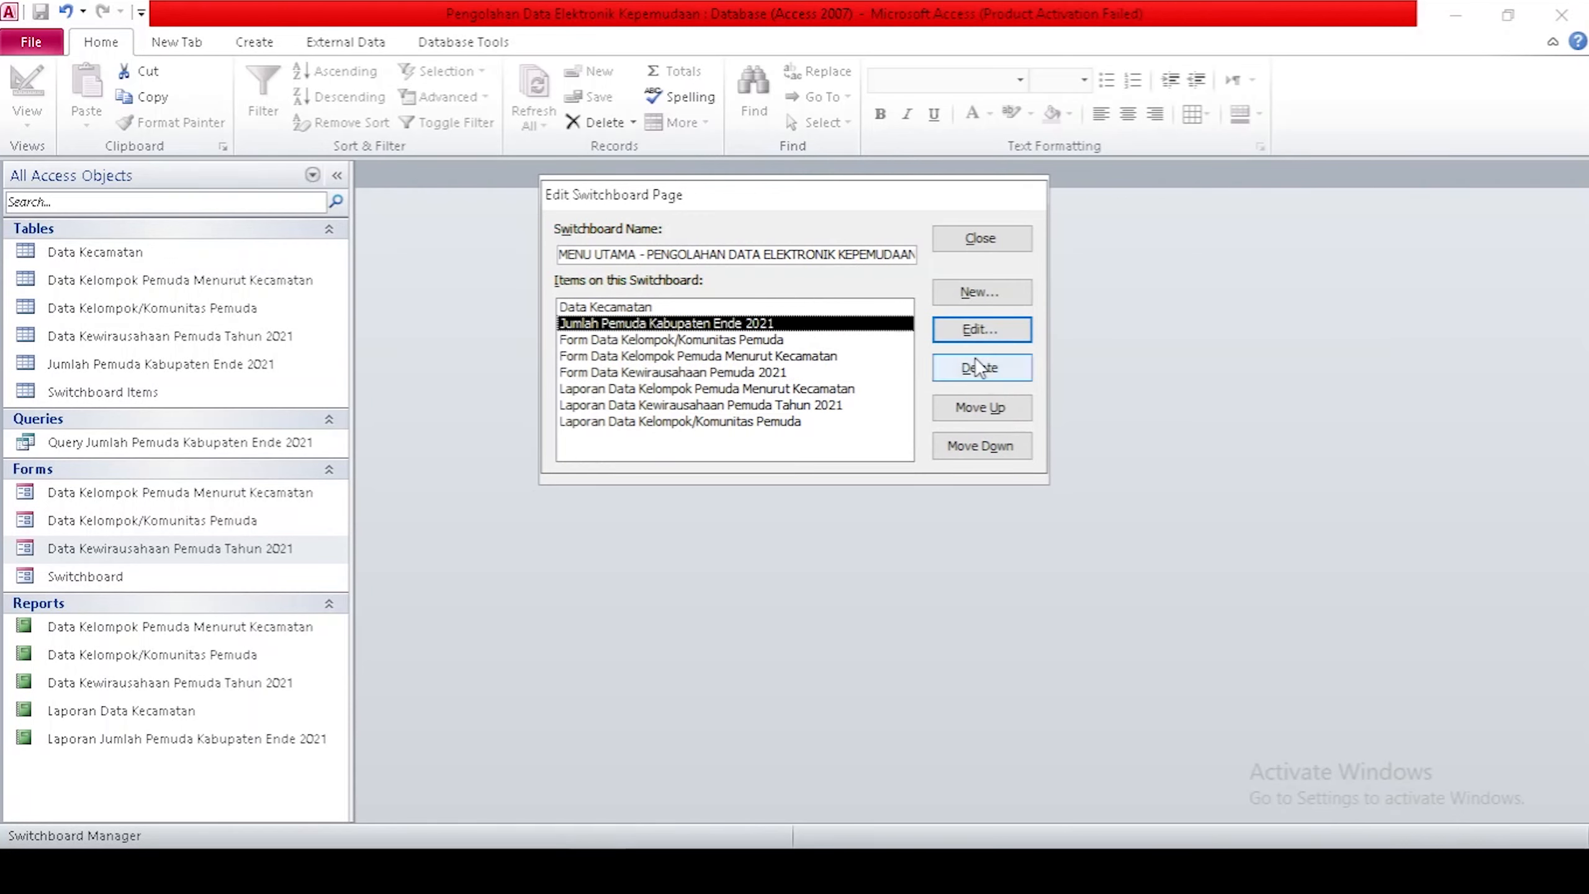
pyautogui.click(988, 403)
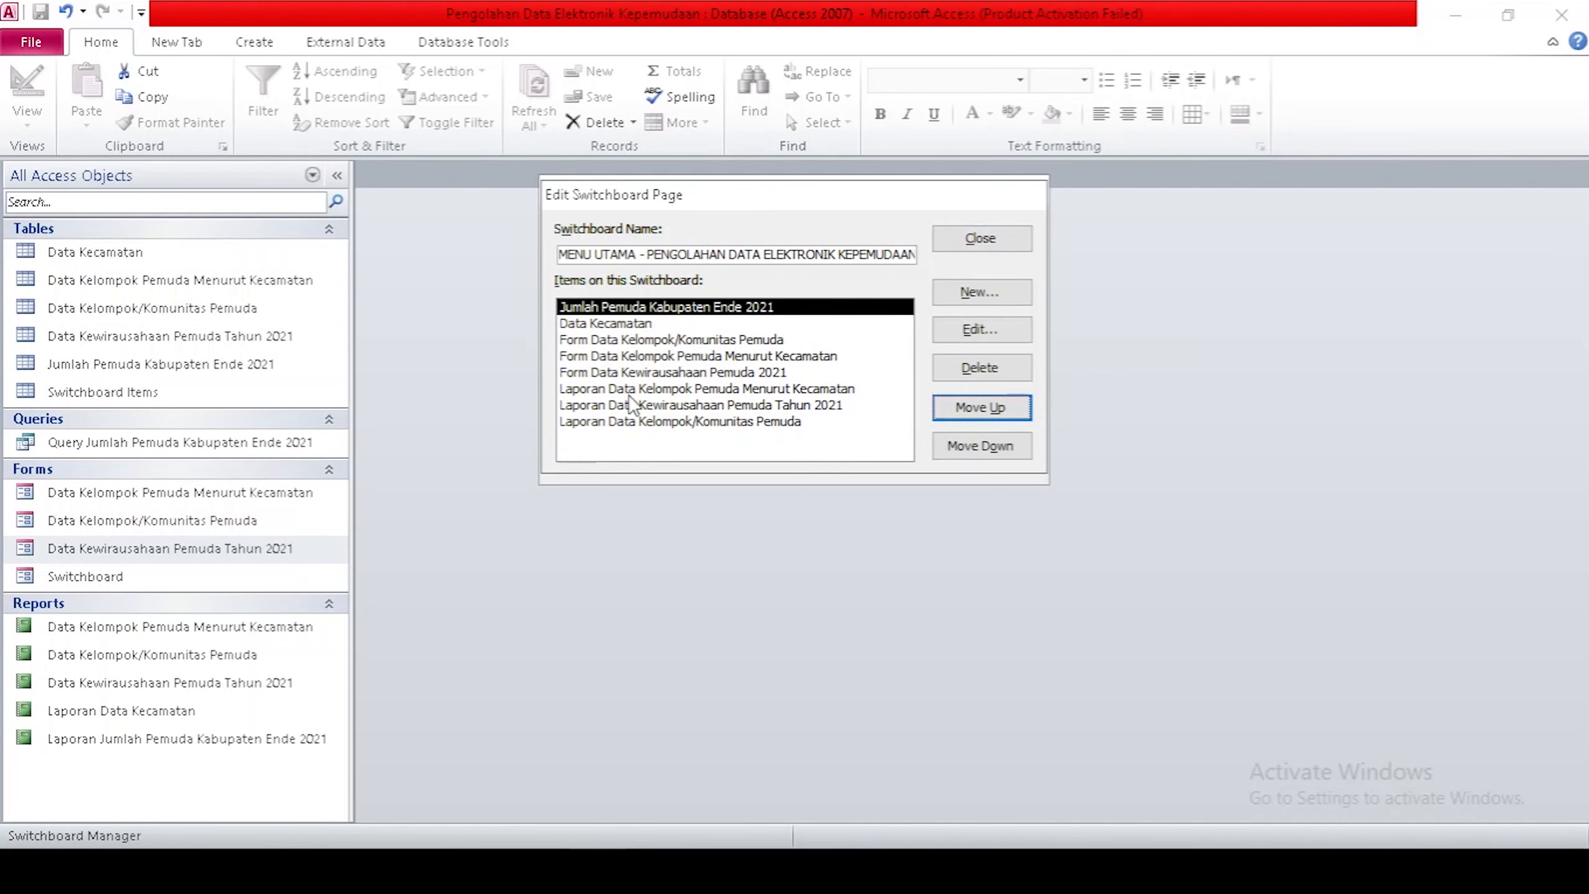
pyautogui.click(657, 372)
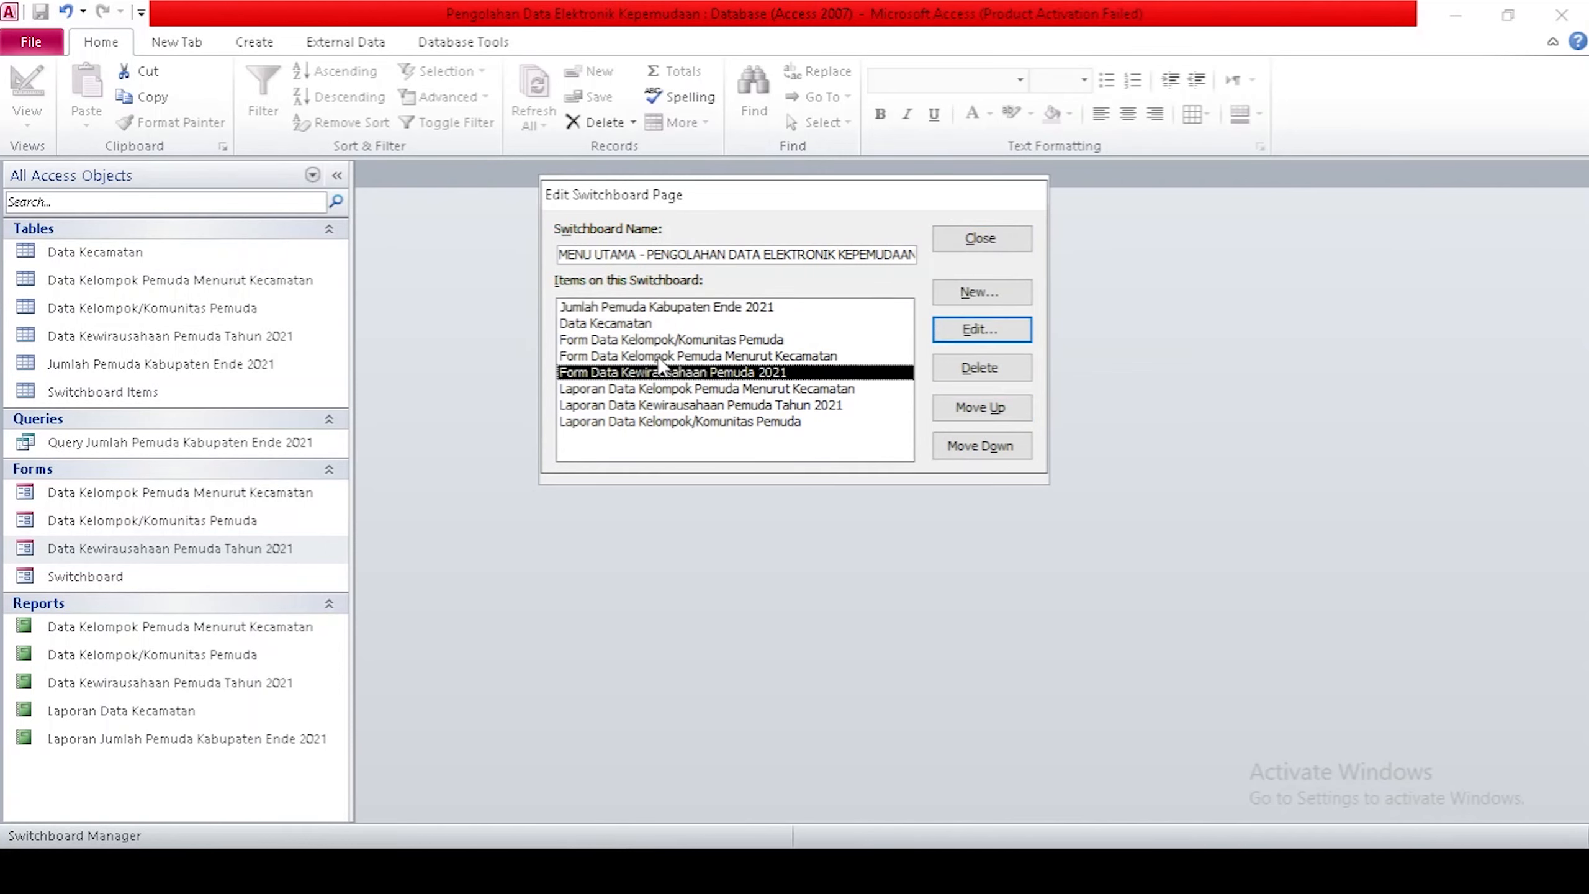
pyautogui.click(659, 357)
pyautogui.click(987, 410)
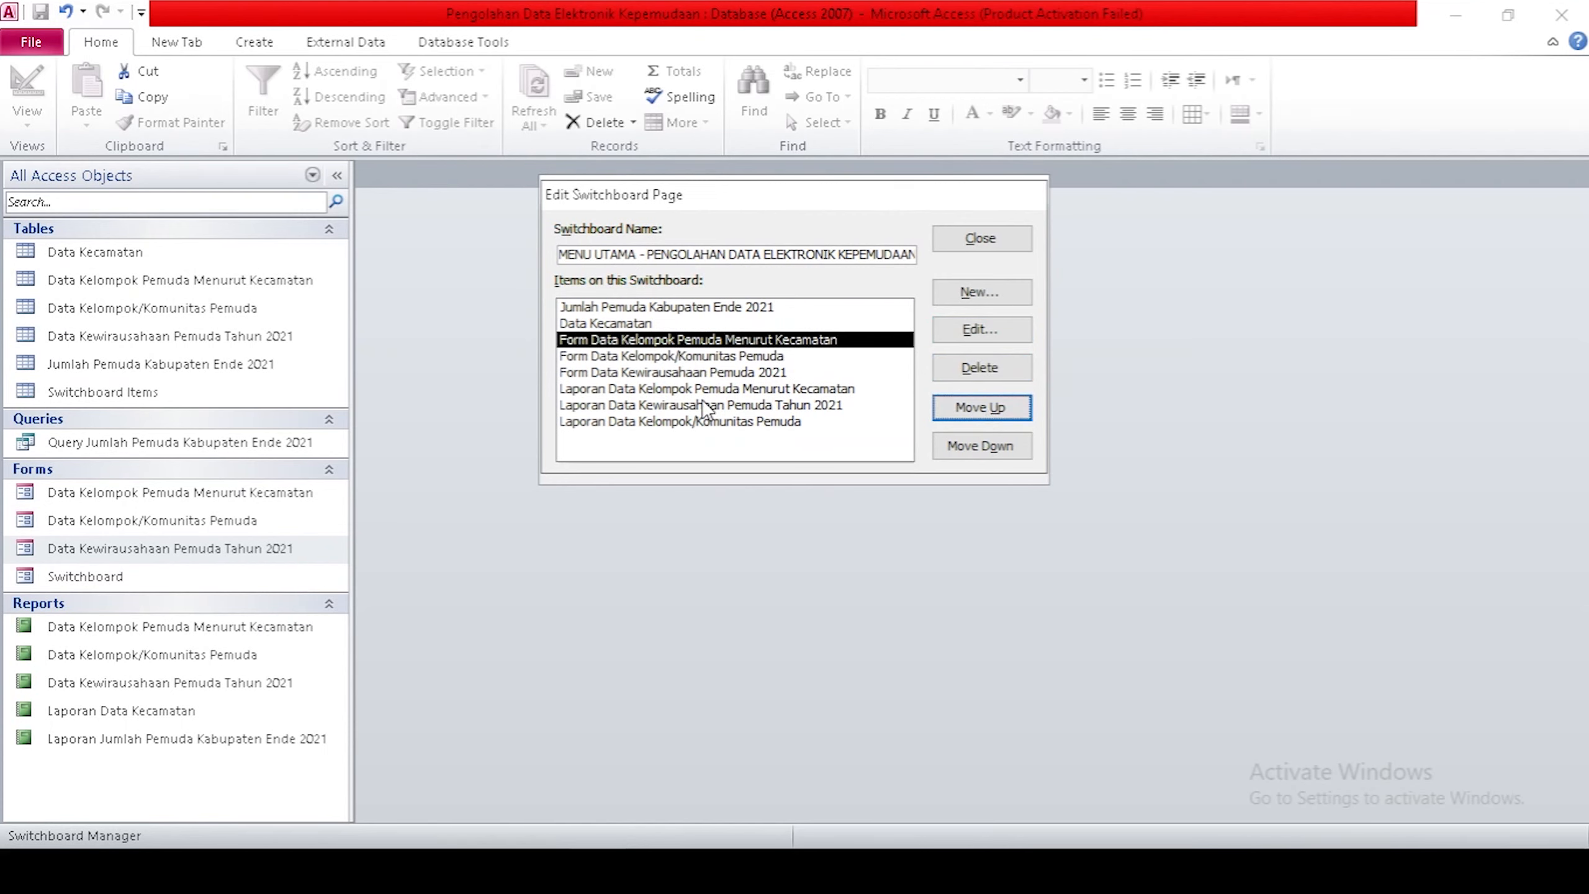
pyautogui.click(704, 357)
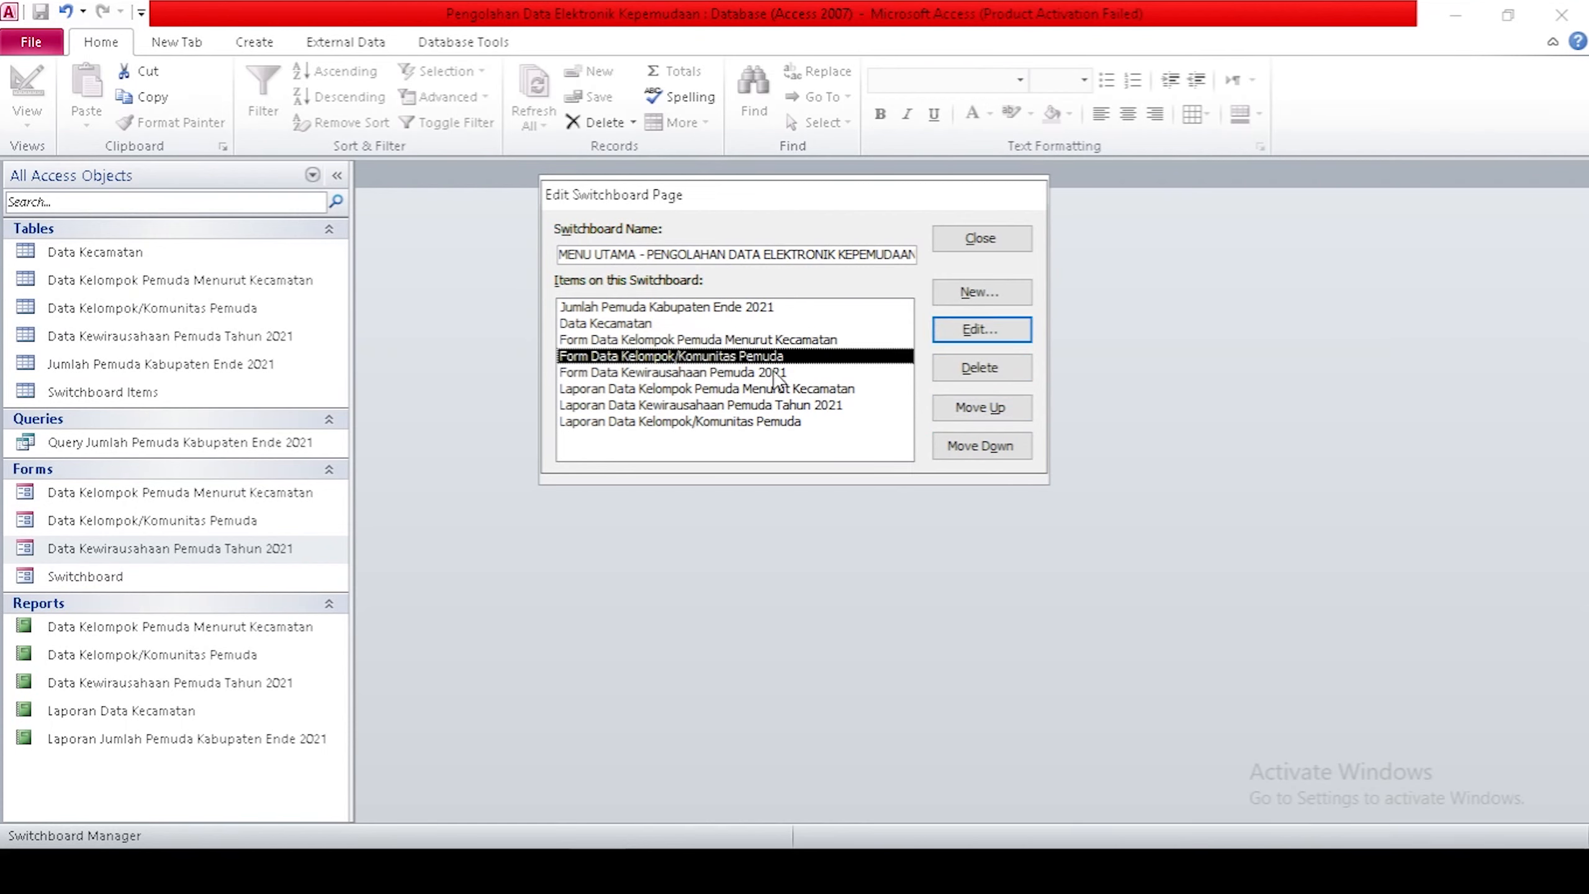
pyautogui.click(1016, 443)
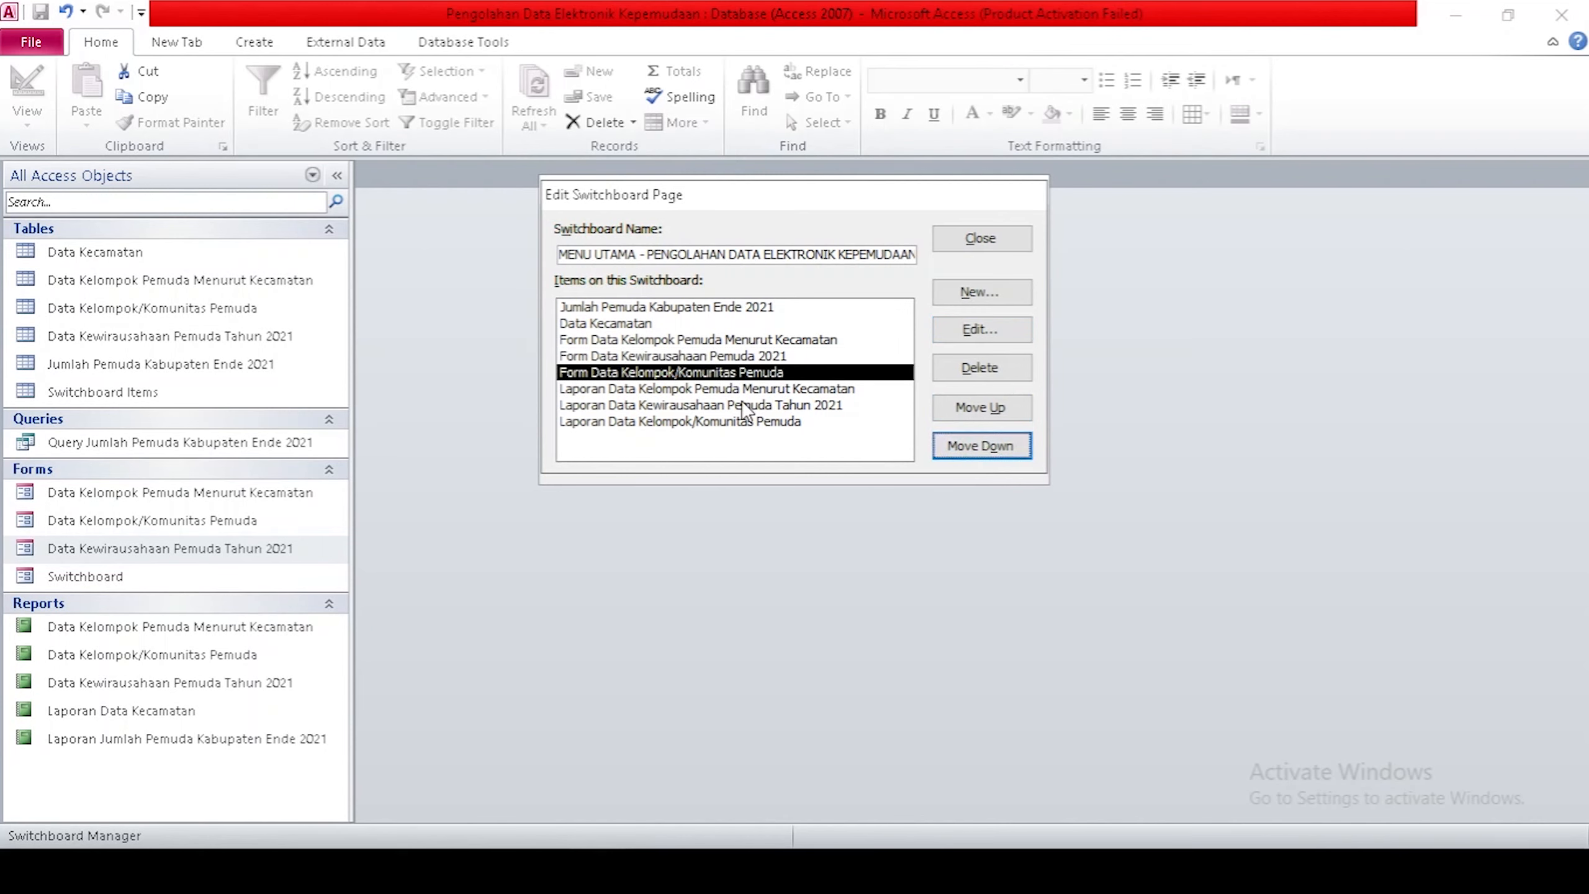
pyautogui.click(1013, 246)
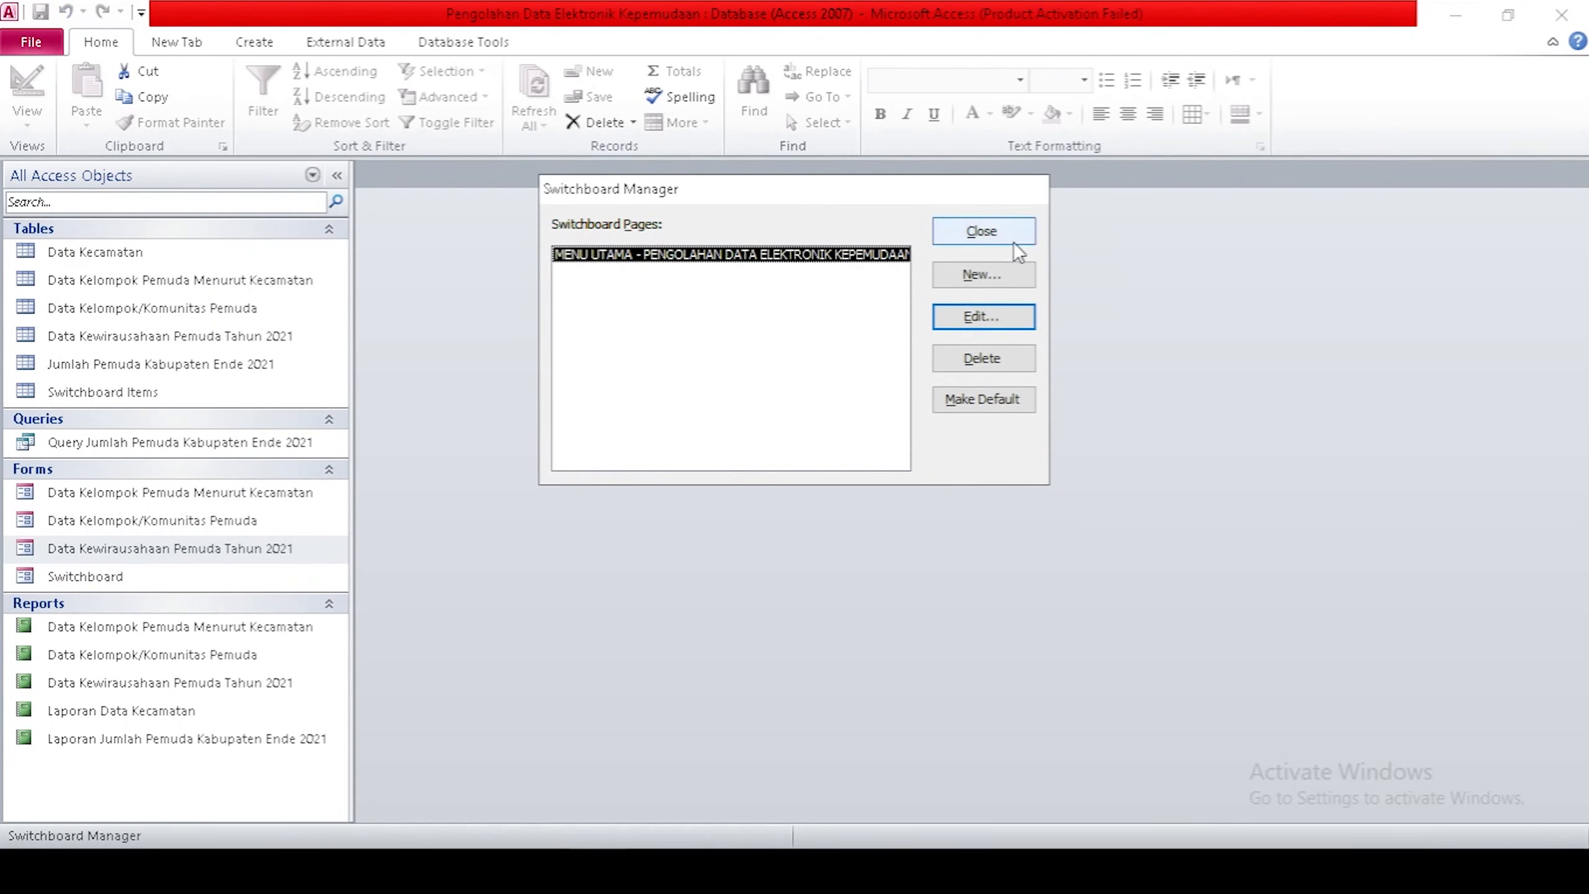
pyautogui.click(1013, 241)
# Open the Switchboard form and test the Jumlah Pemuda Kabupaten Ende 2021 item.
pyautogui.doubleClick(54, 577)
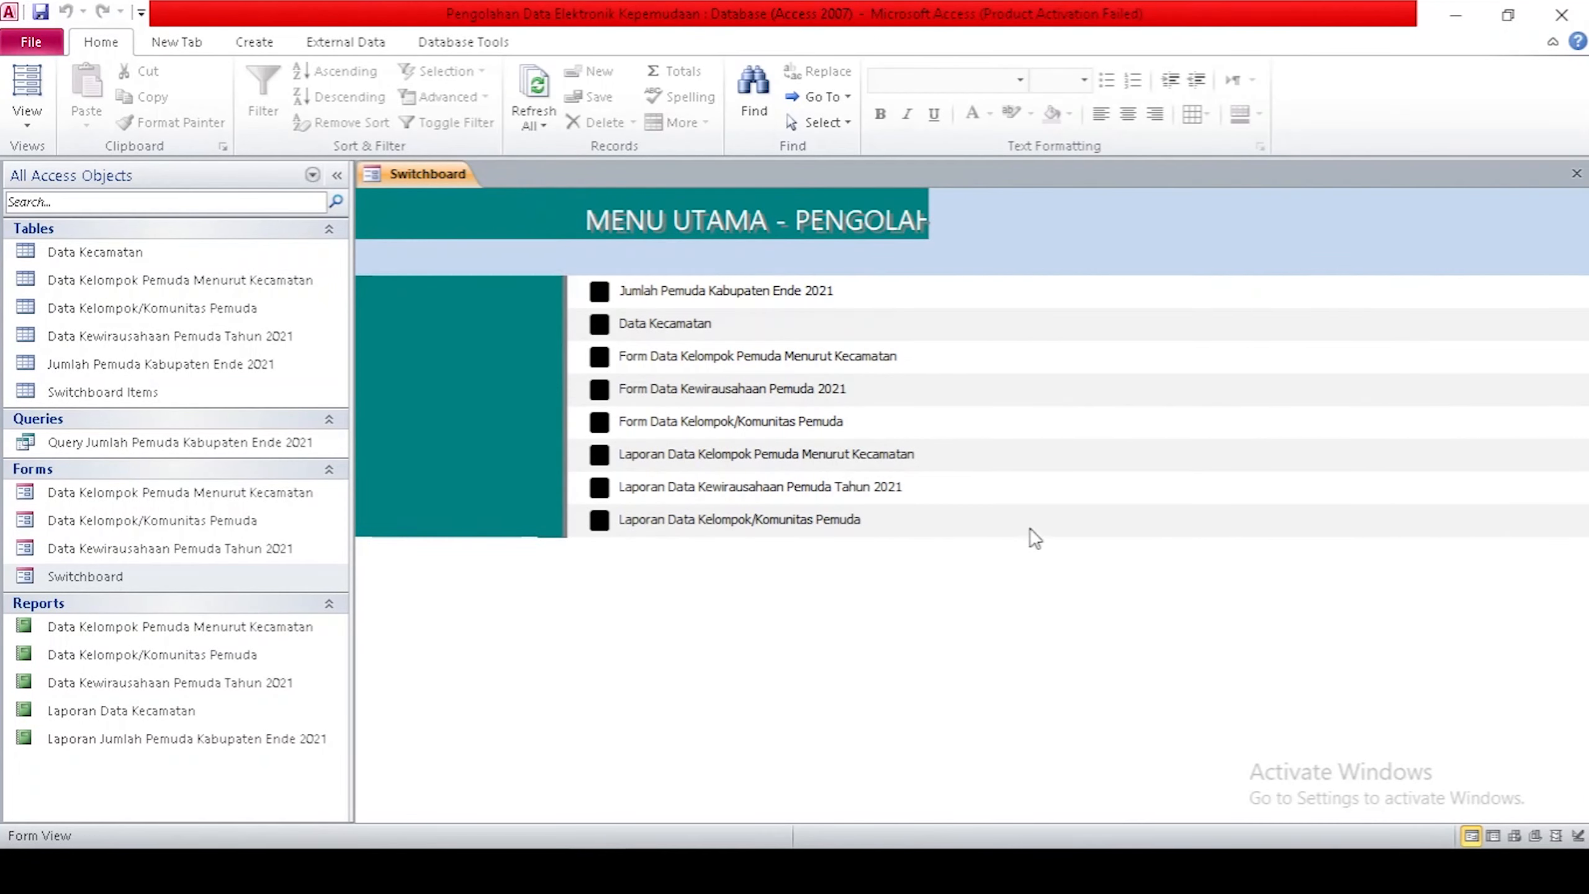
pyautogui.click(707, 289)
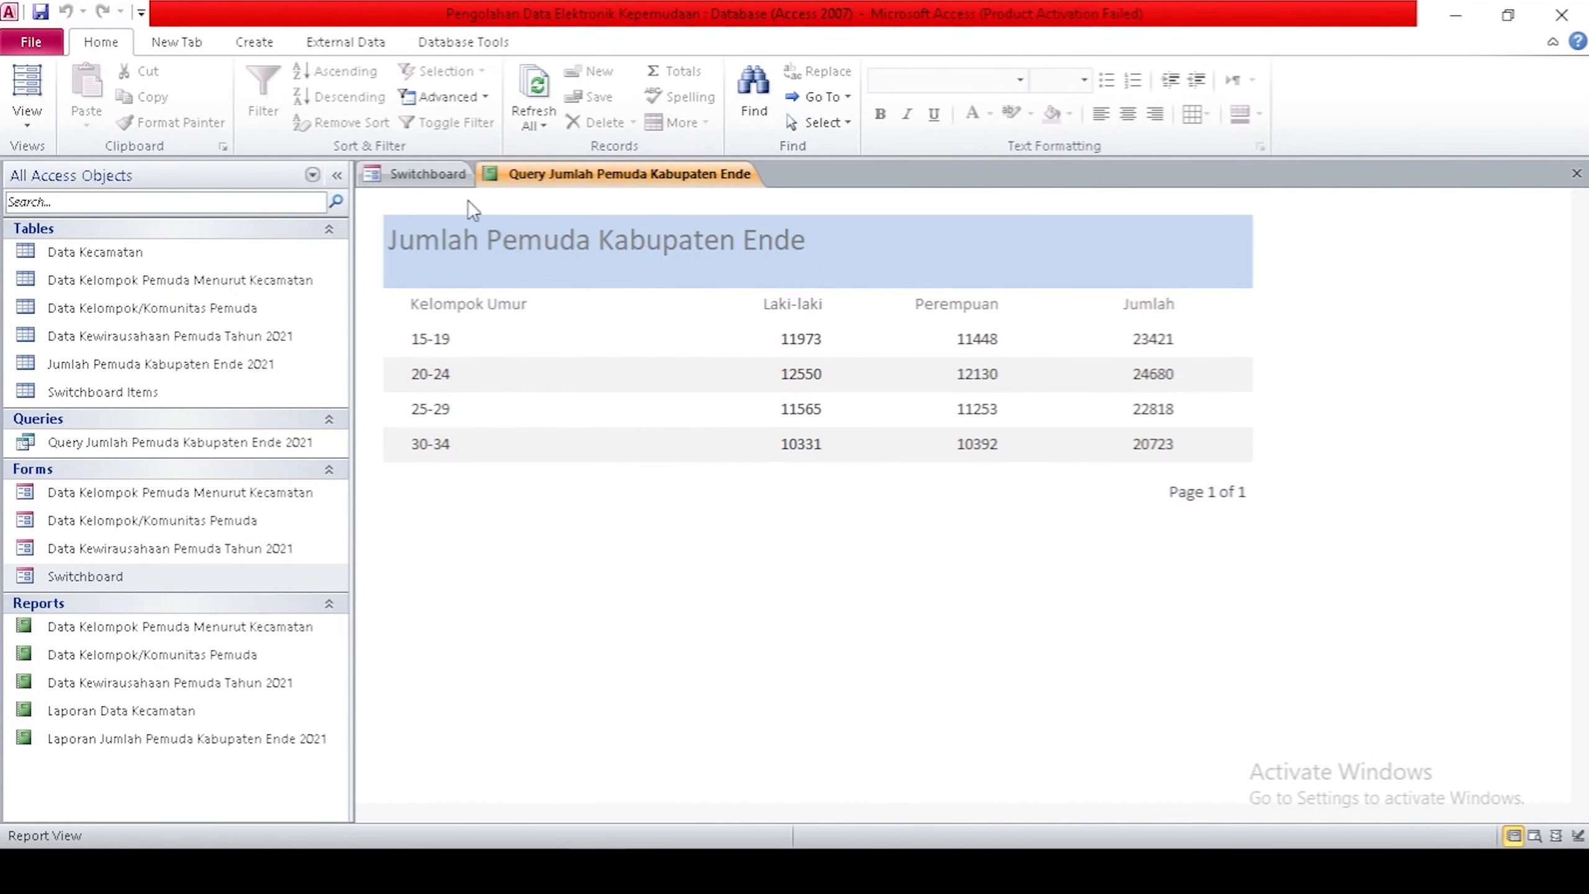
pyautogui.click(438, 177)
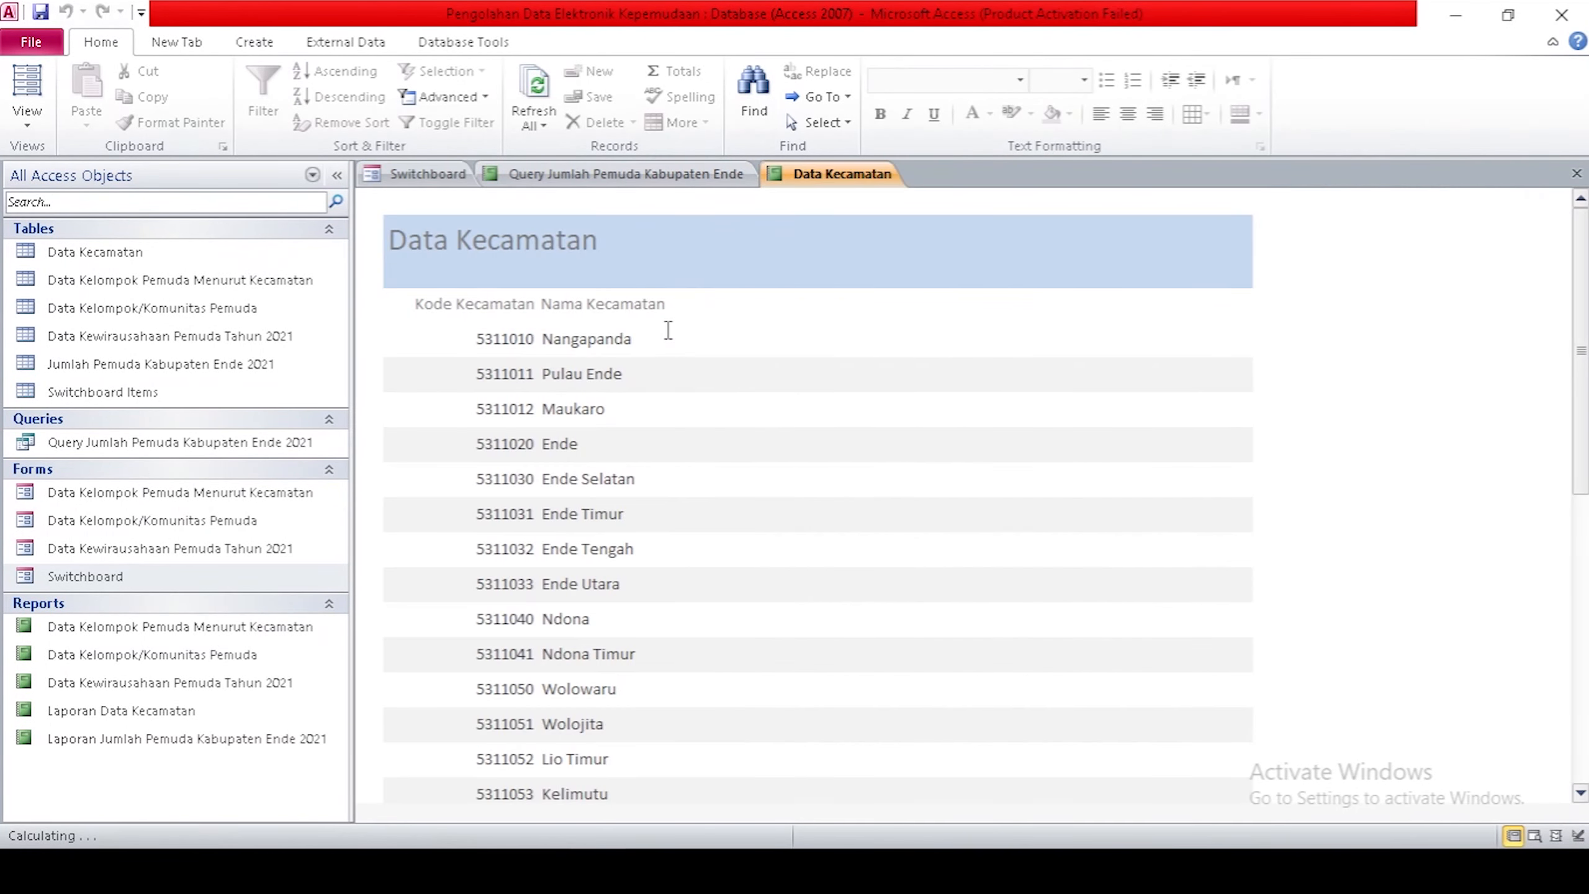
pyautogui.scroll(-5, 668, 330)
pyautogui.scroll(-1, 668, 330)
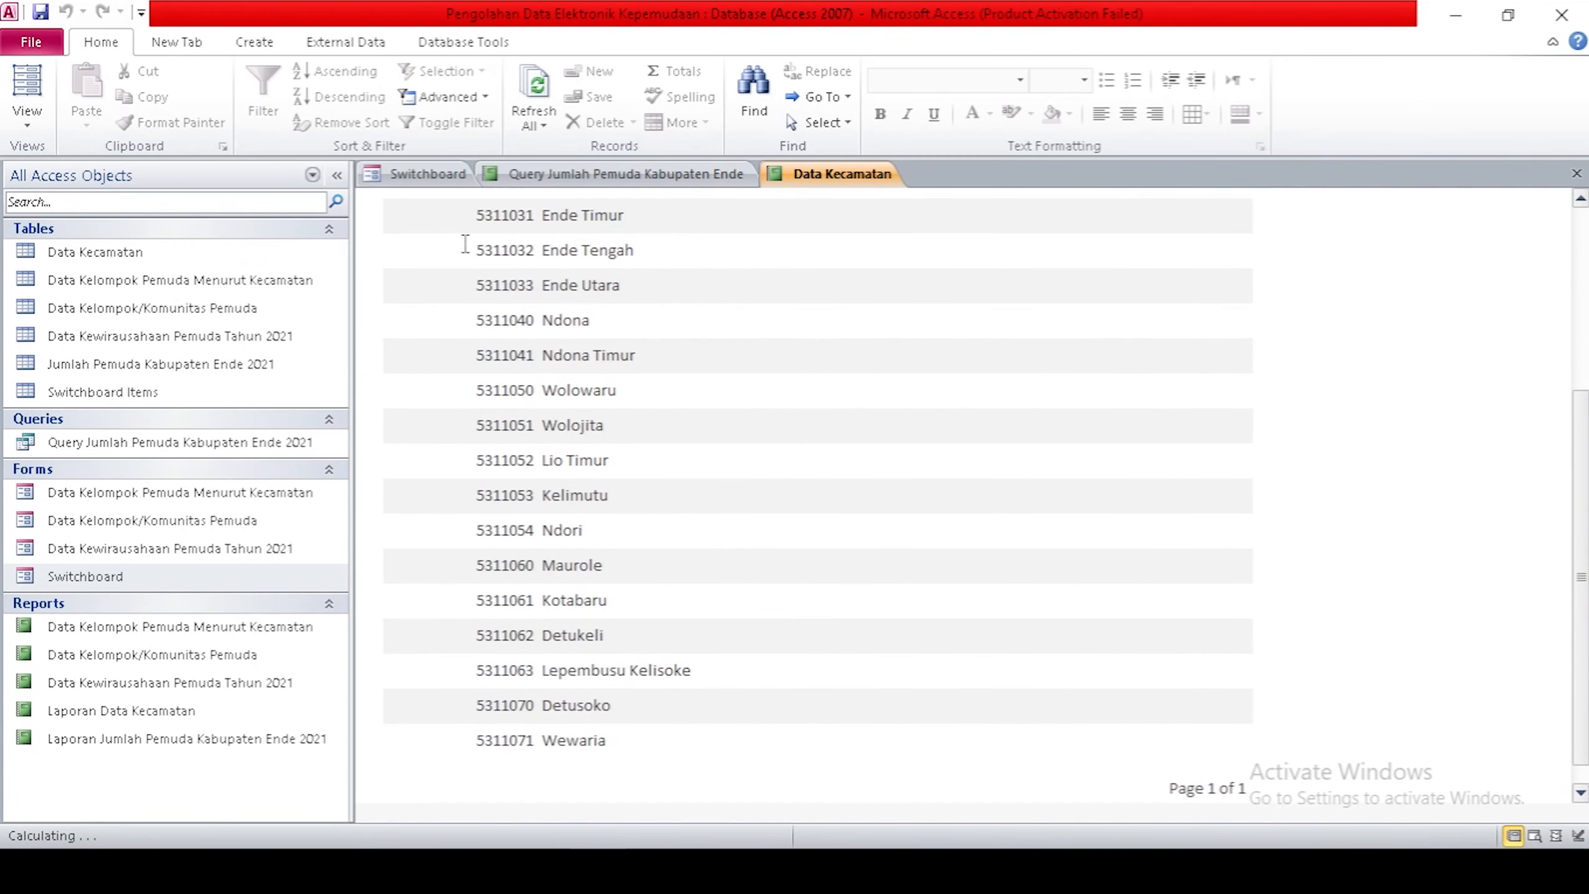
pyautogui.click(442, 176)
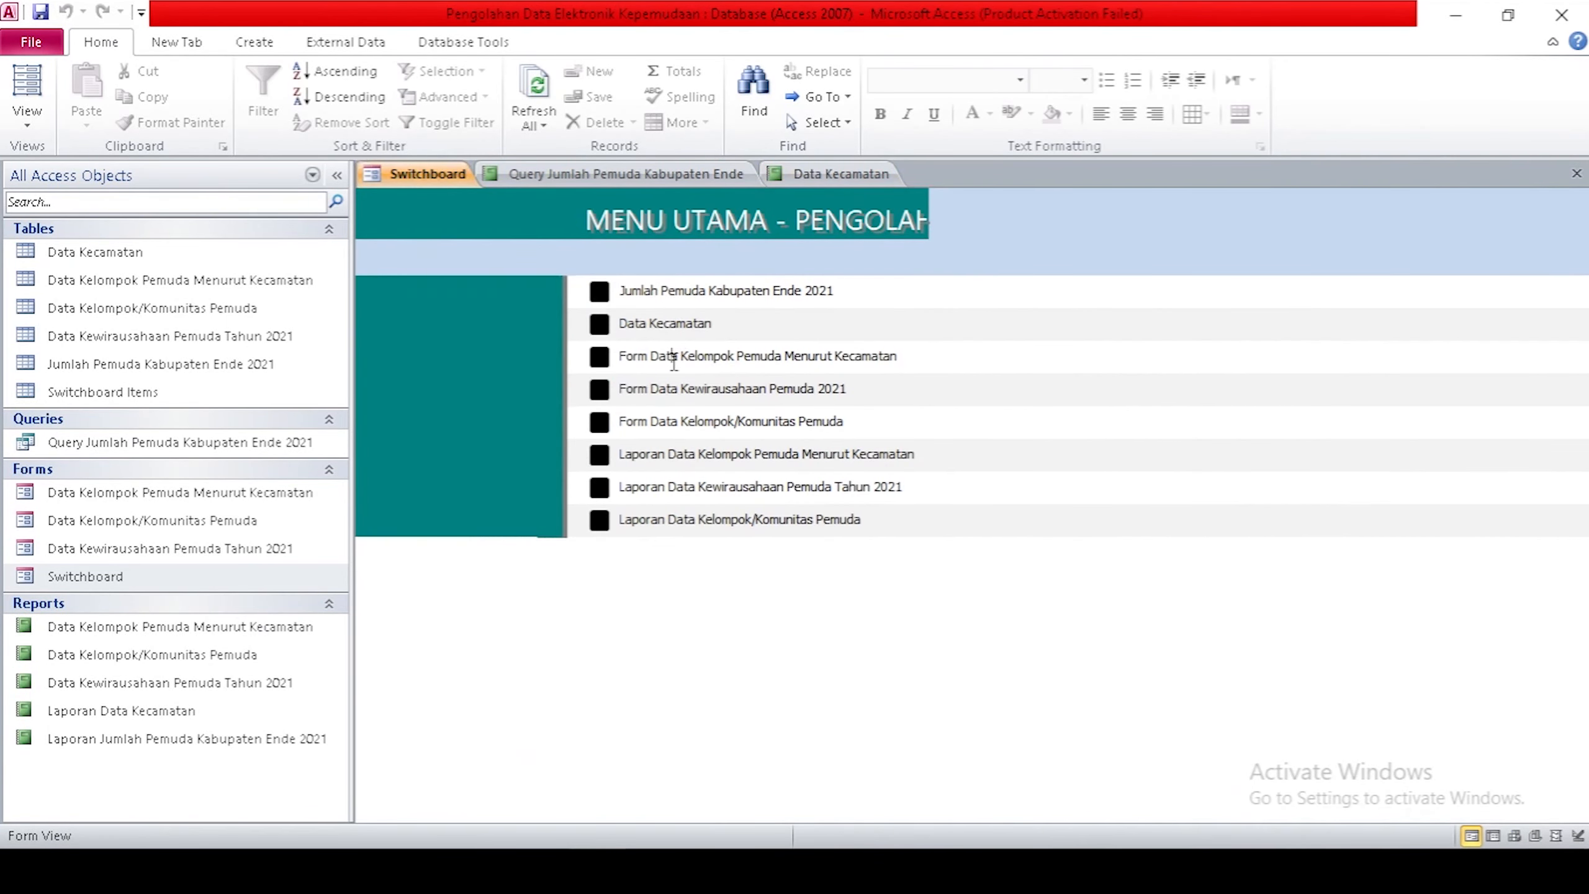
# Test the Form Data Kelompok Pemuda Menurut Kecamatan and Form Data Kewirausahaan Pemuda 2021 items.
pyautogui.click(673, 357)
pyautogui.scroll(-1, 964, 486)
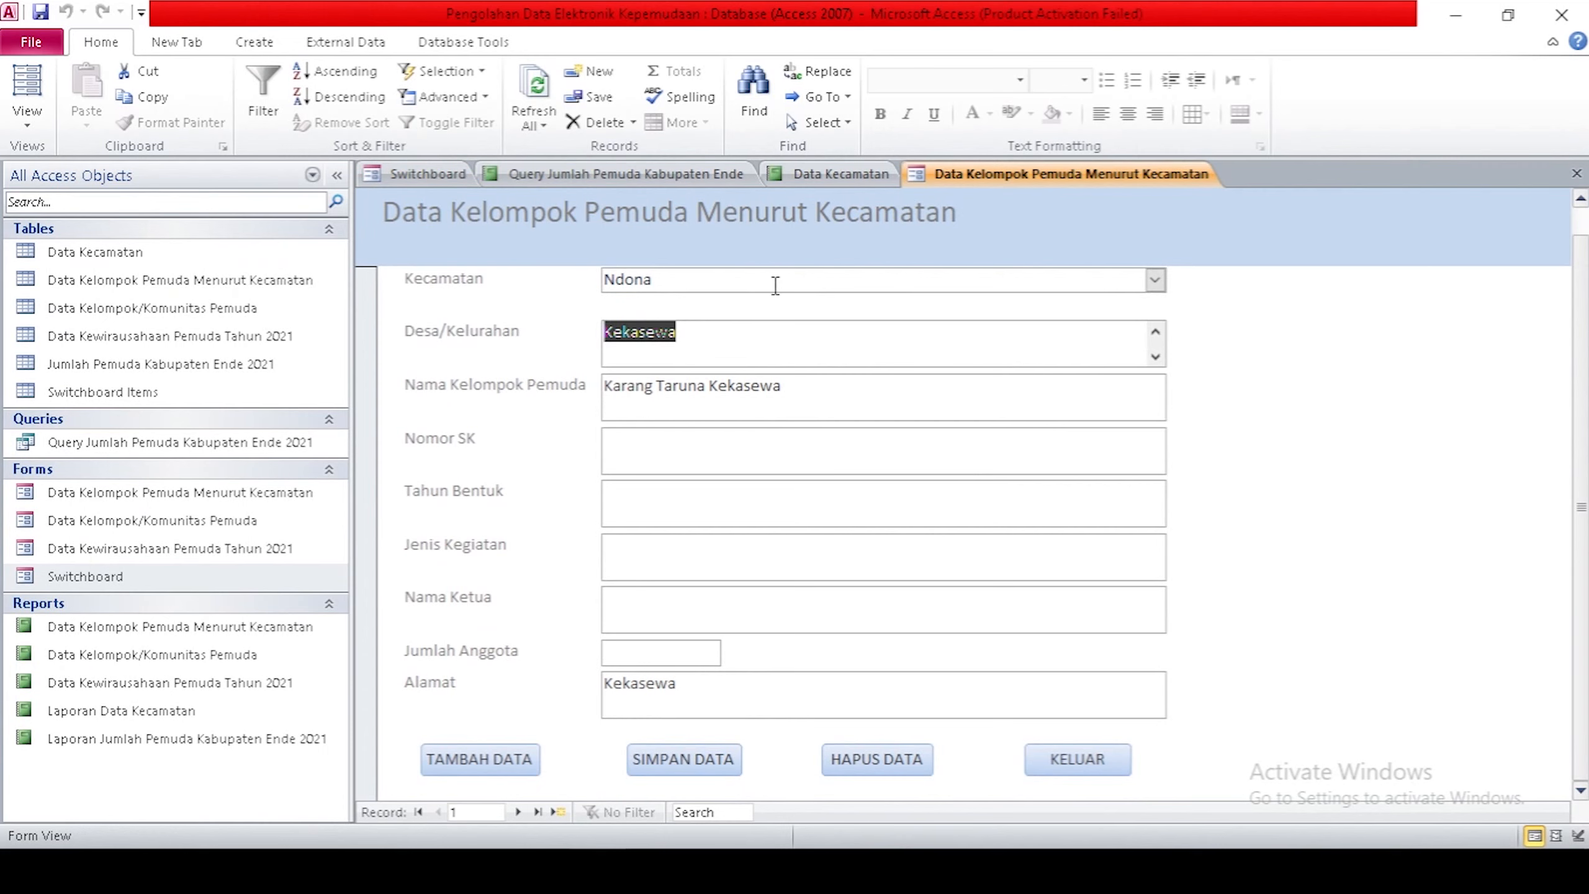
pyautogui.click(423, 168)
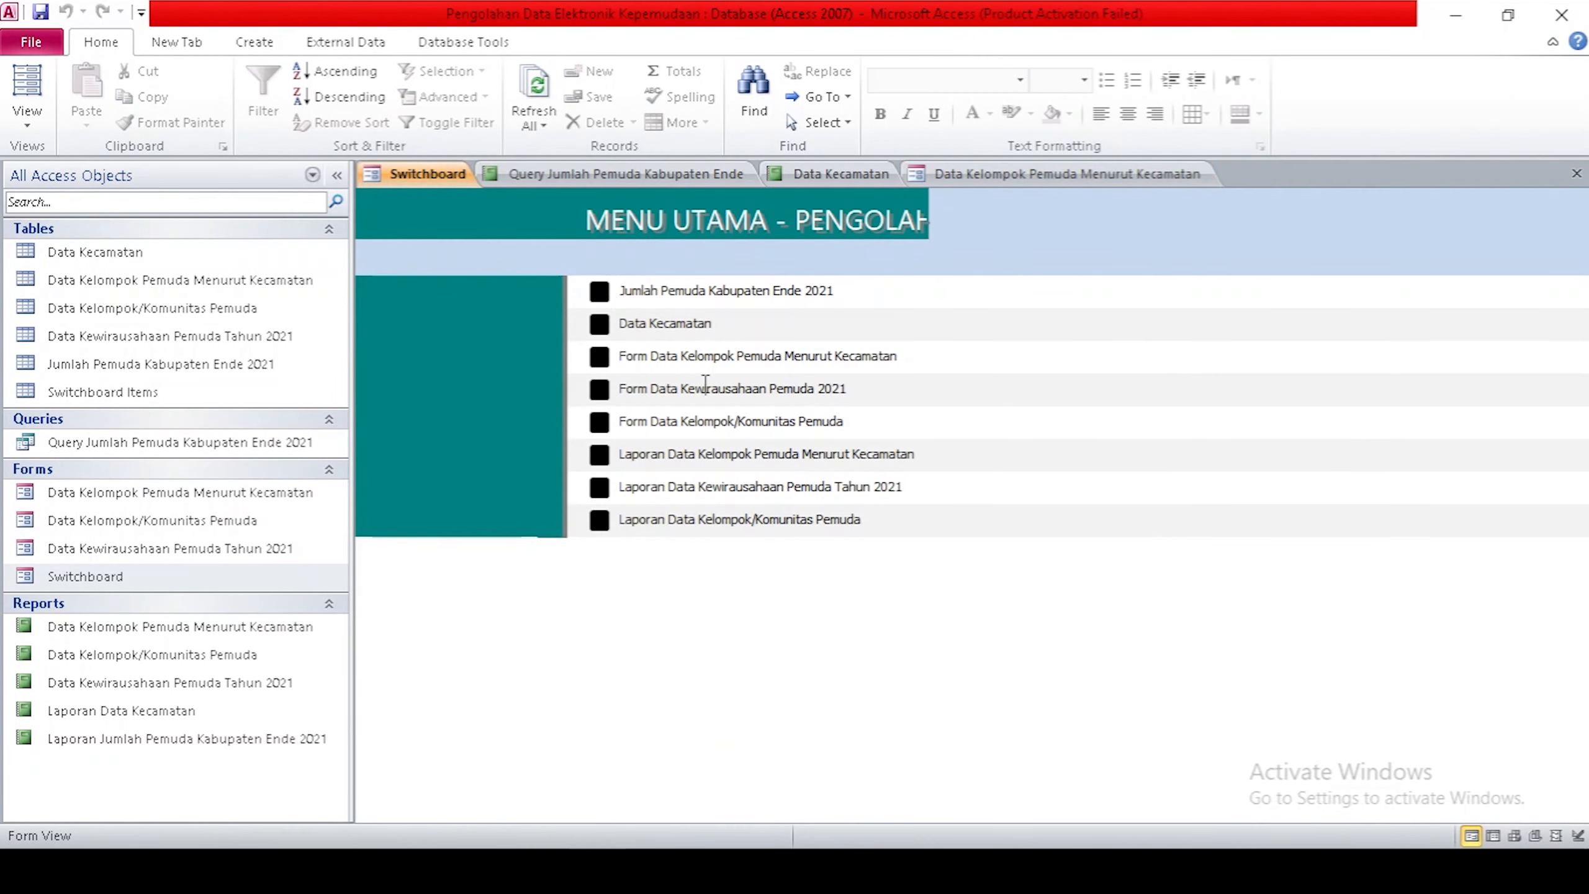
pyautogui.click(705, 386)
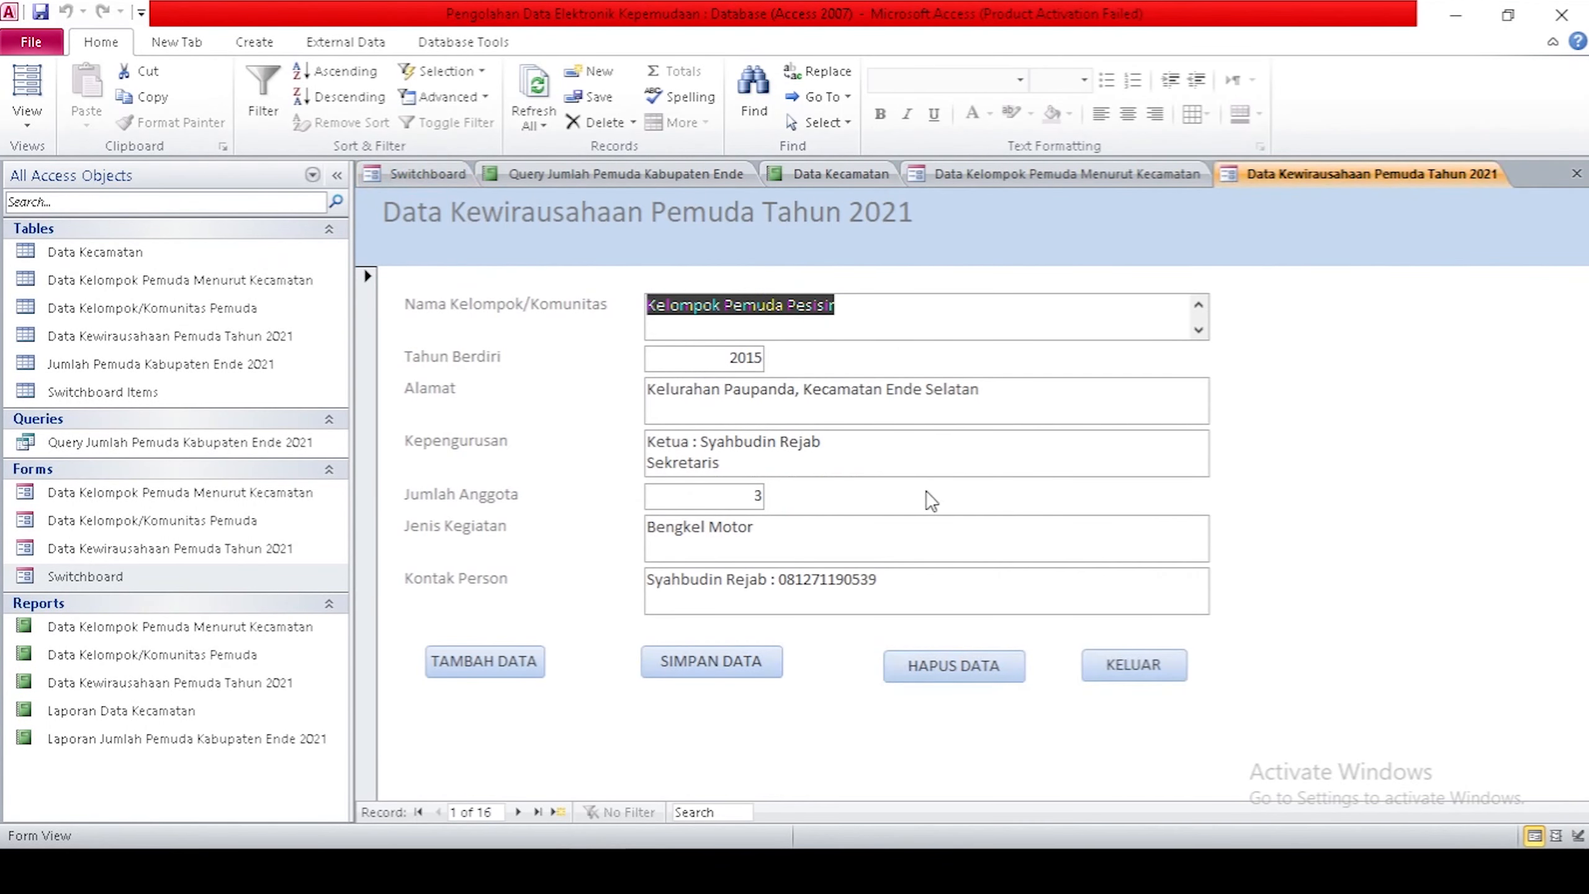
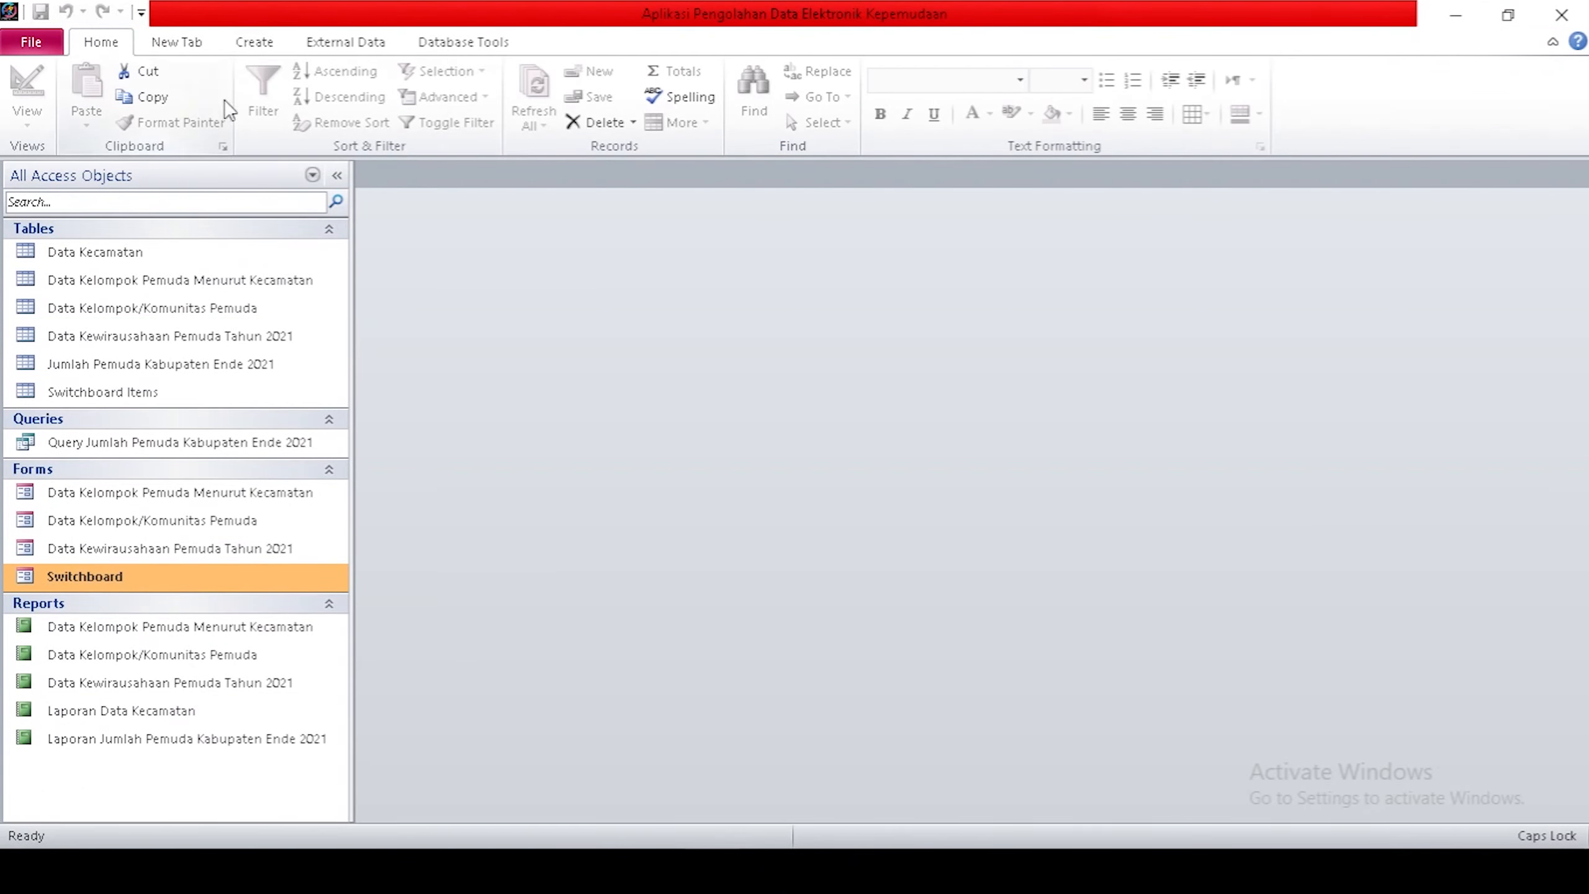
# Create a new blank form and switch it to Design View.
pyautogui.click(250, 42)
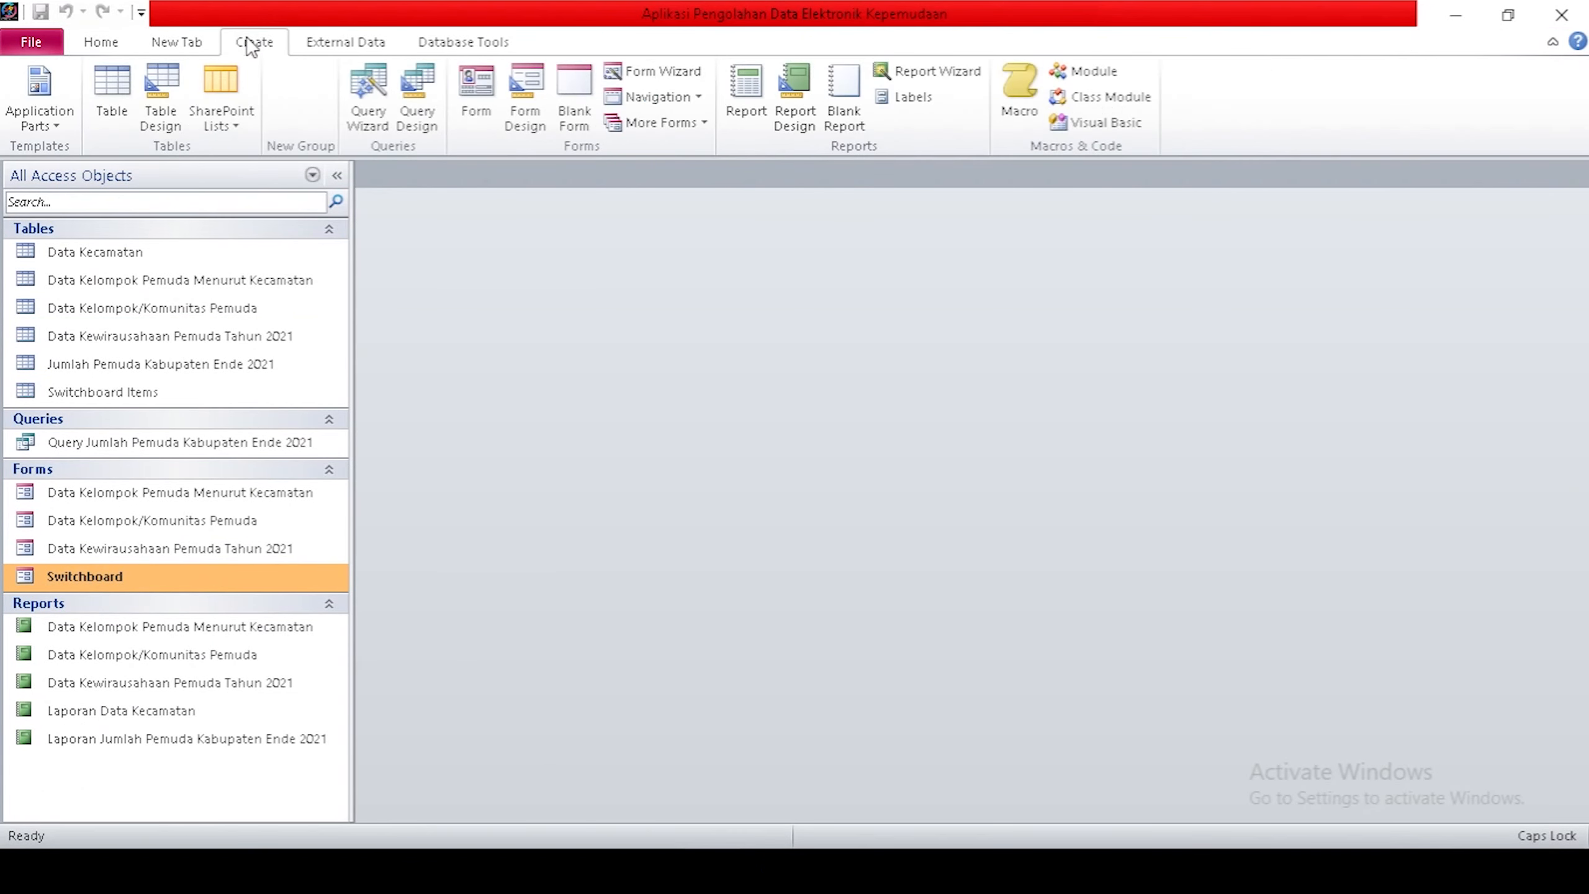
pyautogui.click(563, 100)
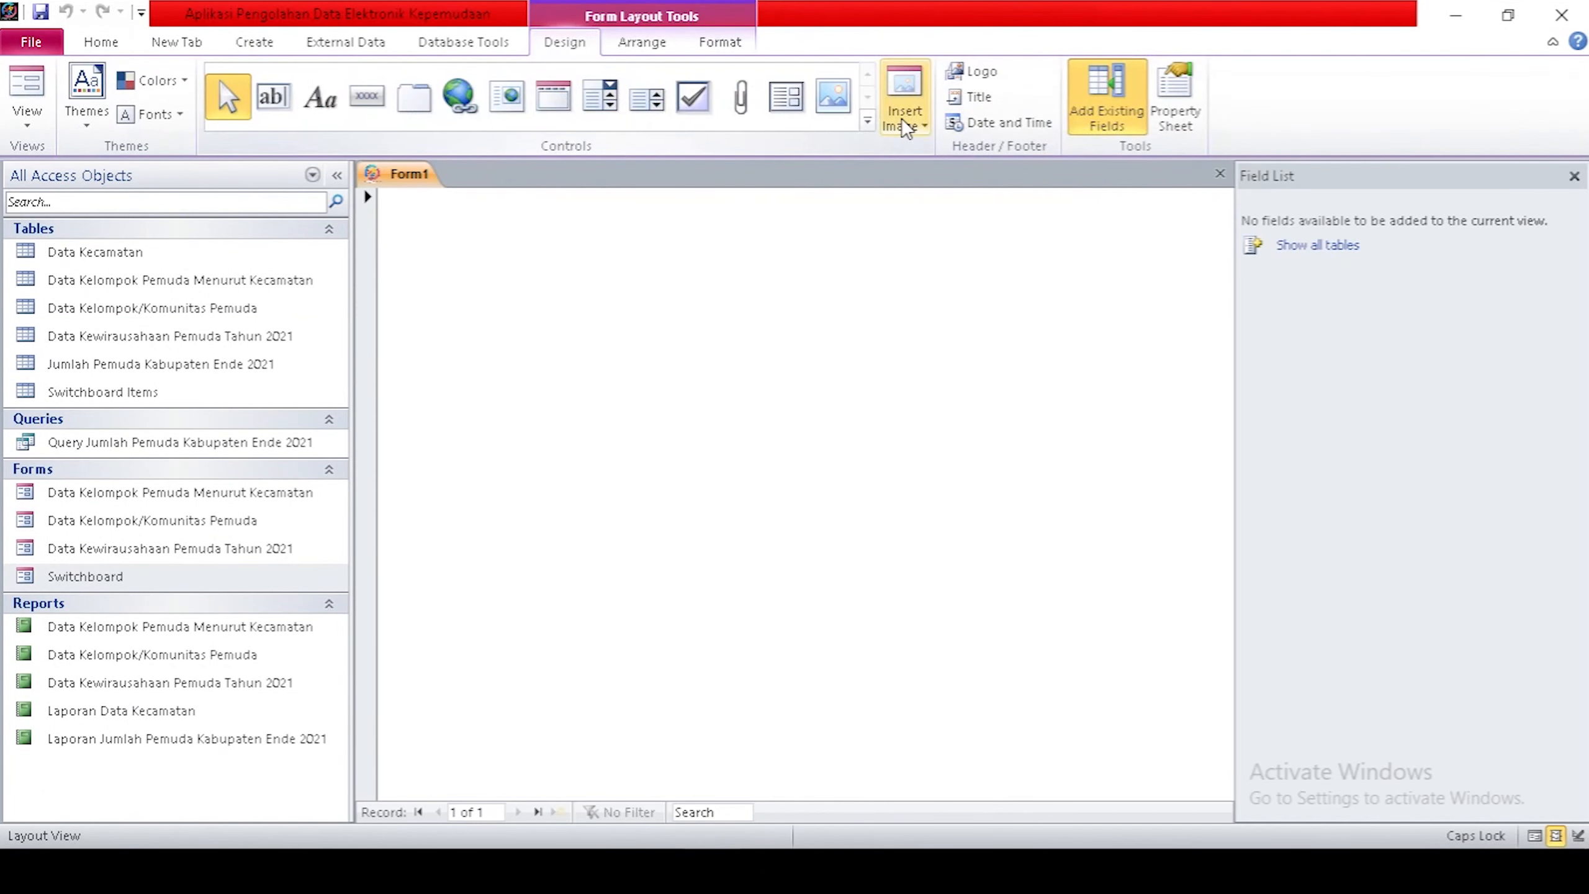
pyautogui.click(906, 126)
pyautogui.rightClick(431, 174)
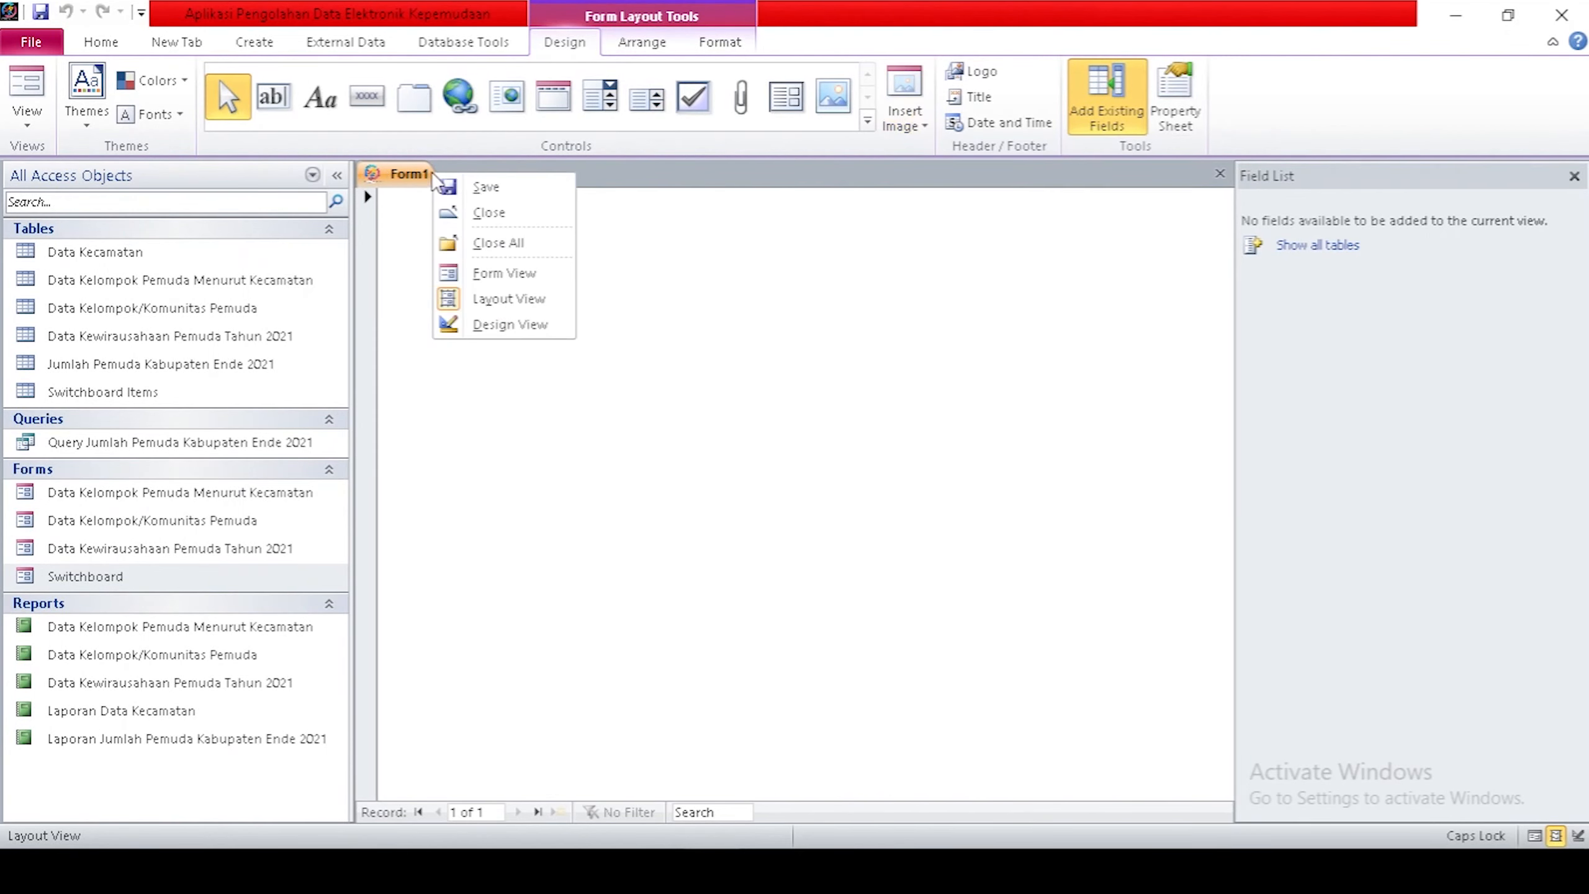
pyautogui.click(486, 325)
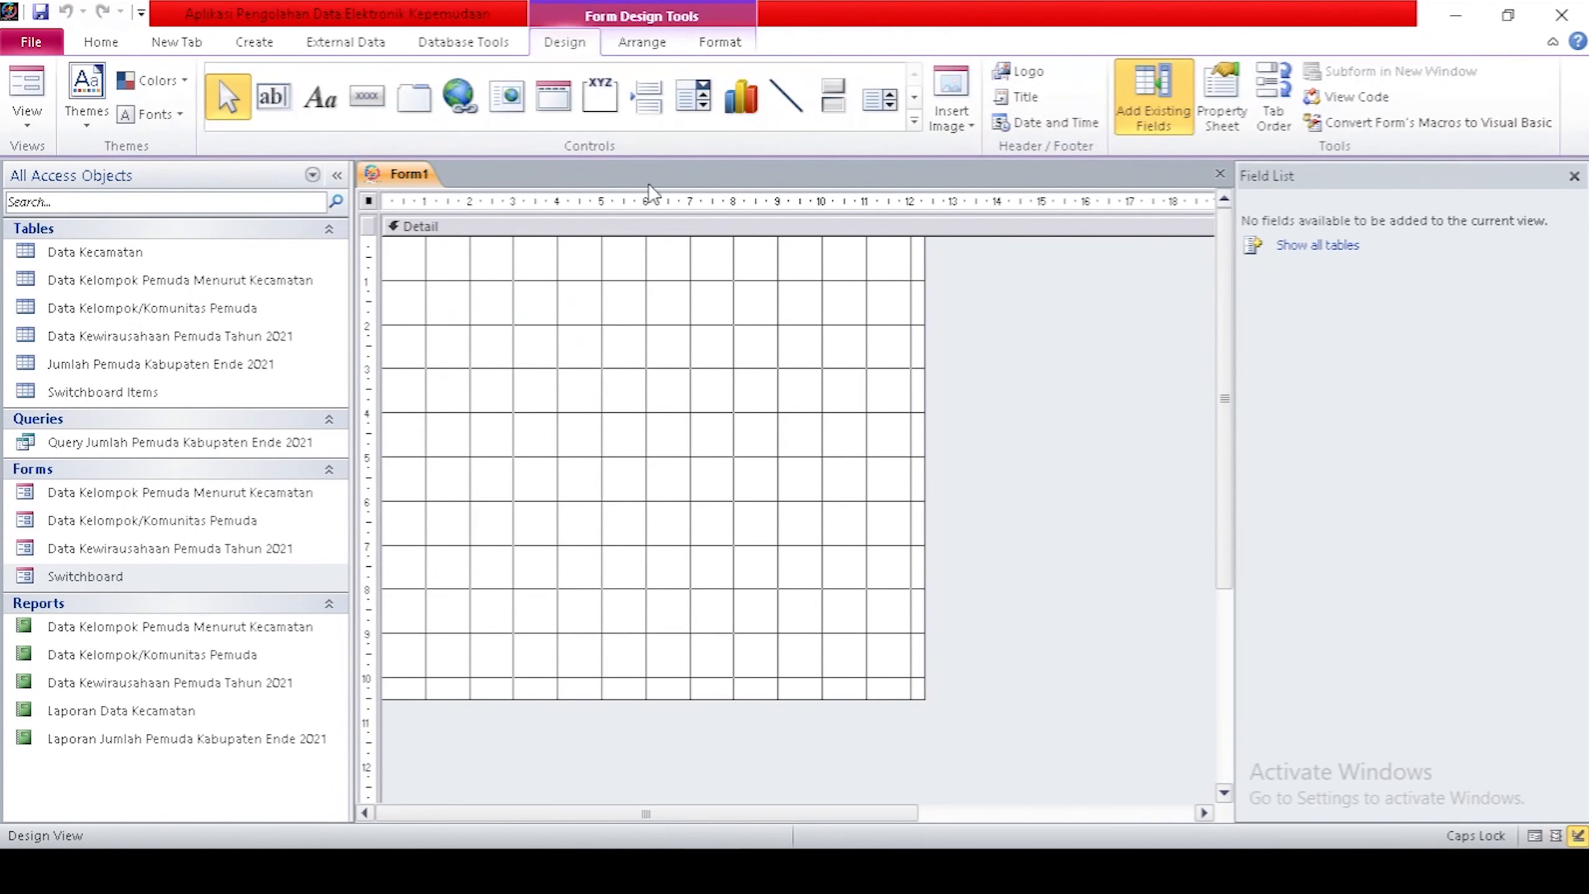
# Insert the COVER SATU picture and stretch it across the widened Detail section.
pyautogui.click(964, 129)
pyautogui.click(999, 510)
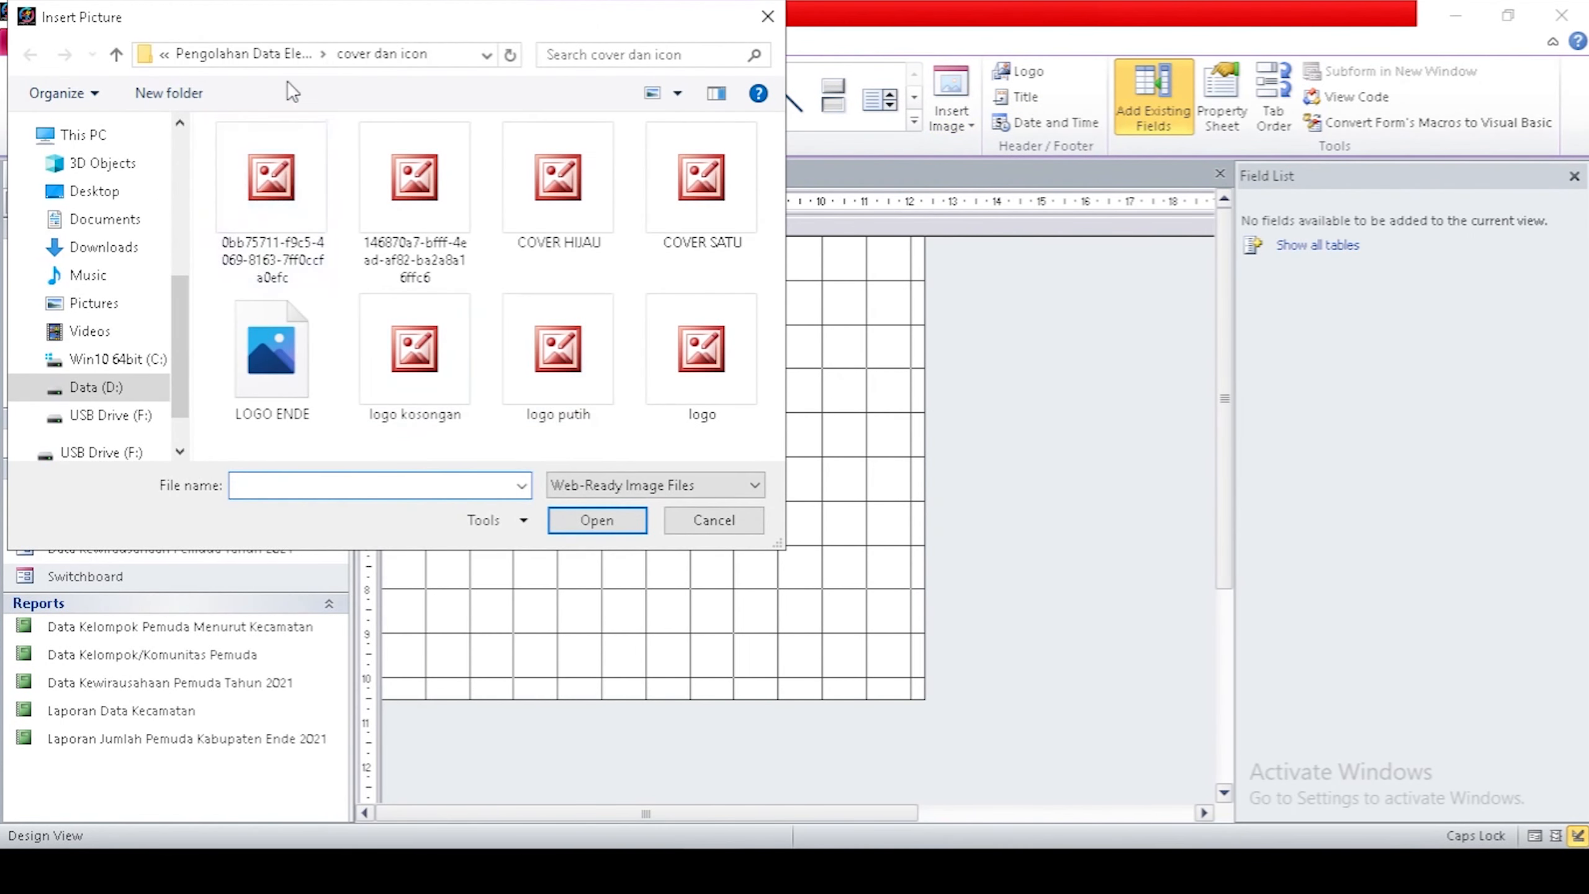
pyautogui.click(690, 198)
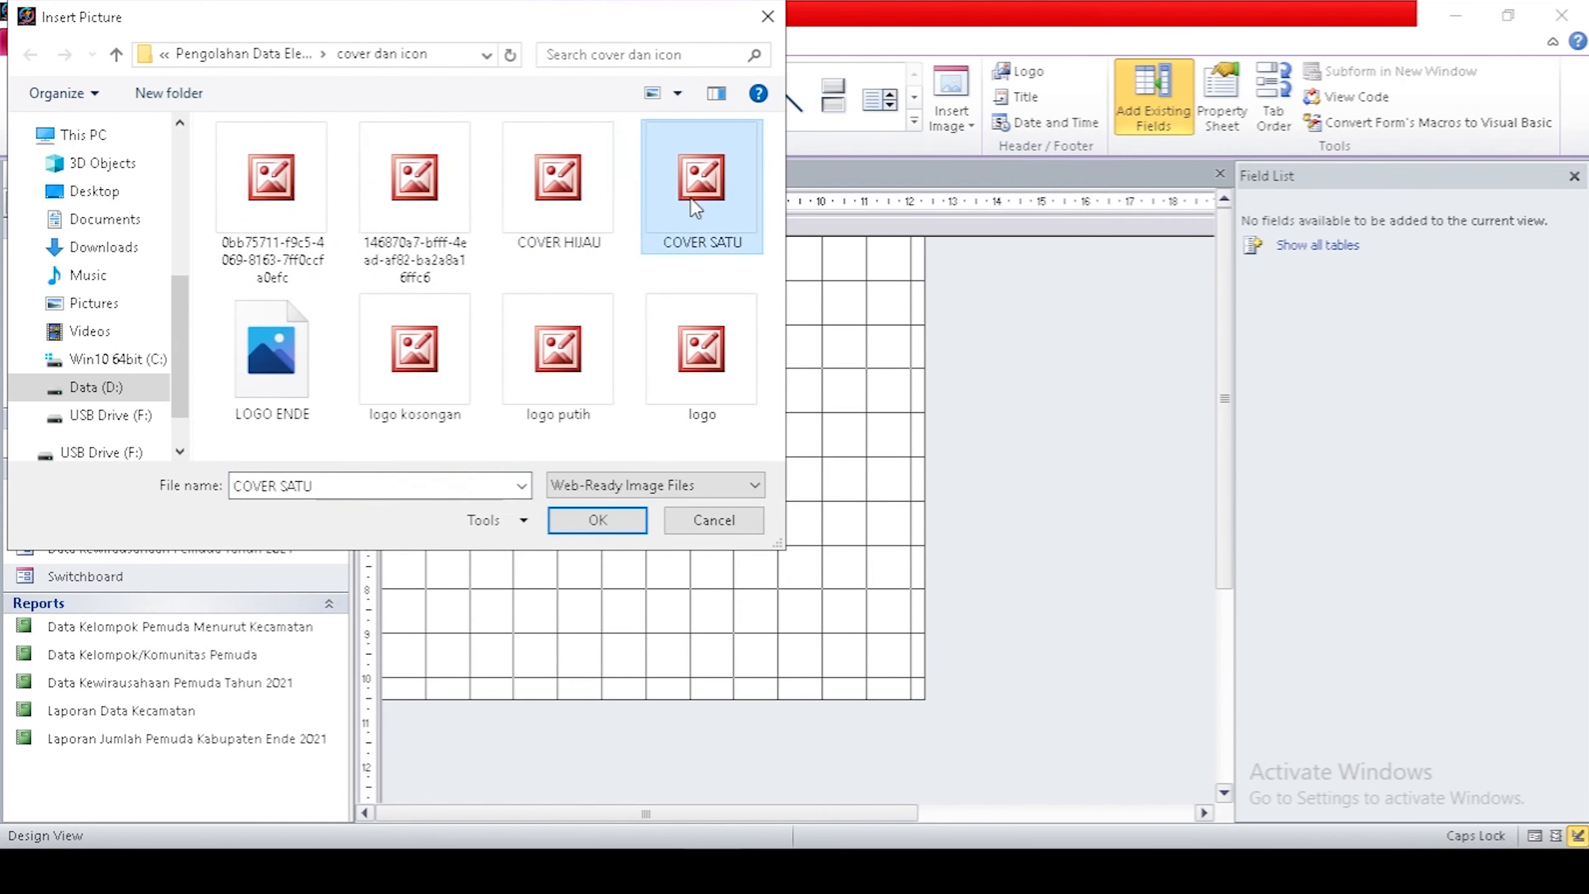
pyautogui.click(598, 520)
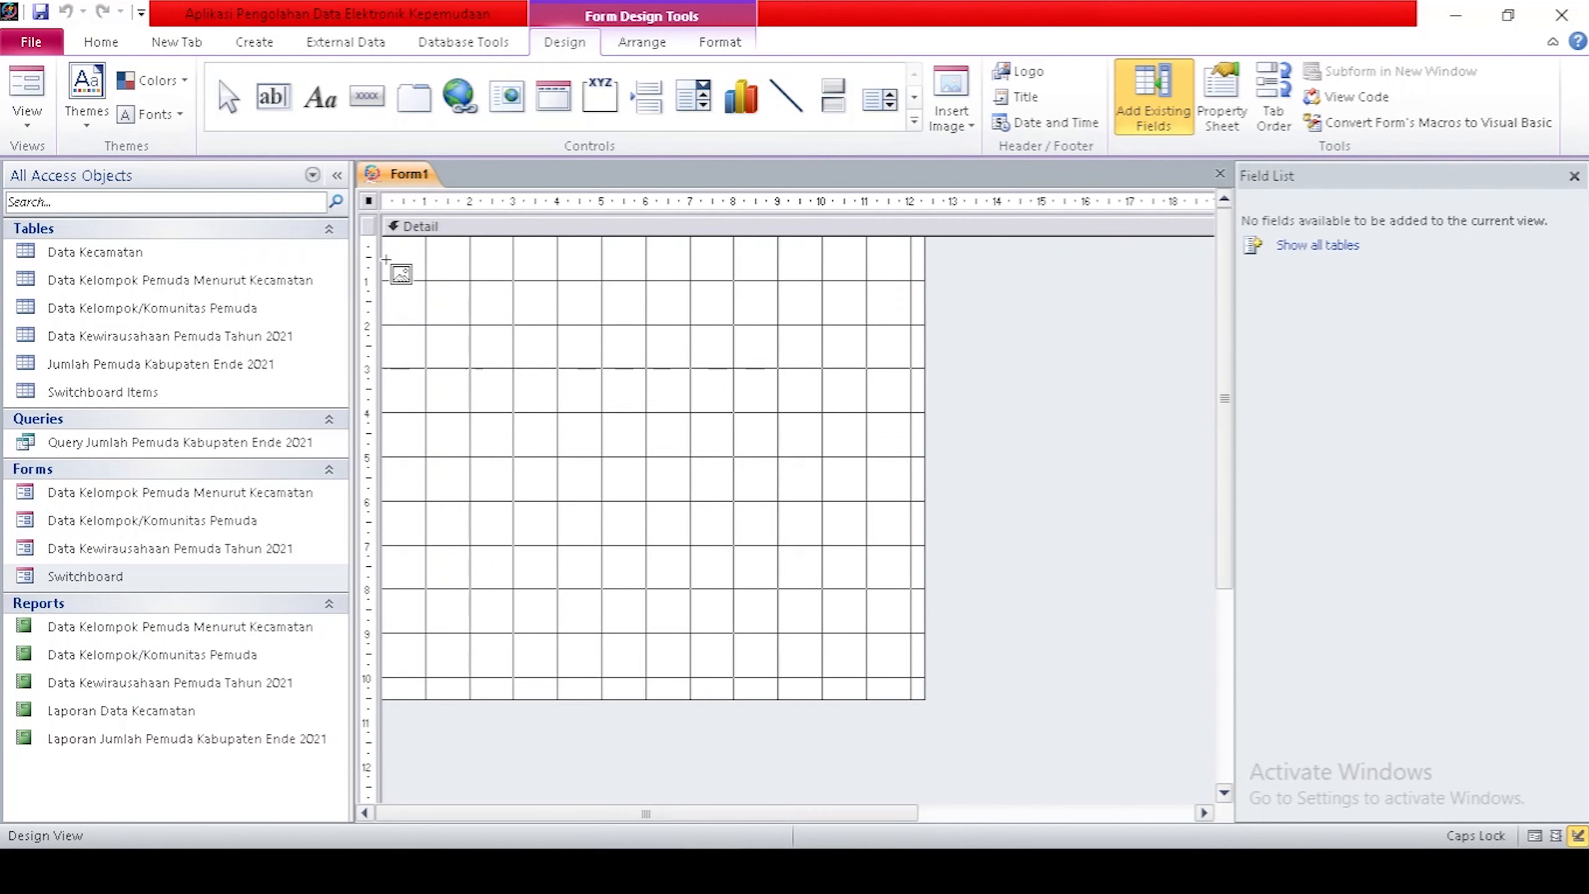
pyautogui.moveTo(386, 253); pyautogui.dragTo(913, 688)
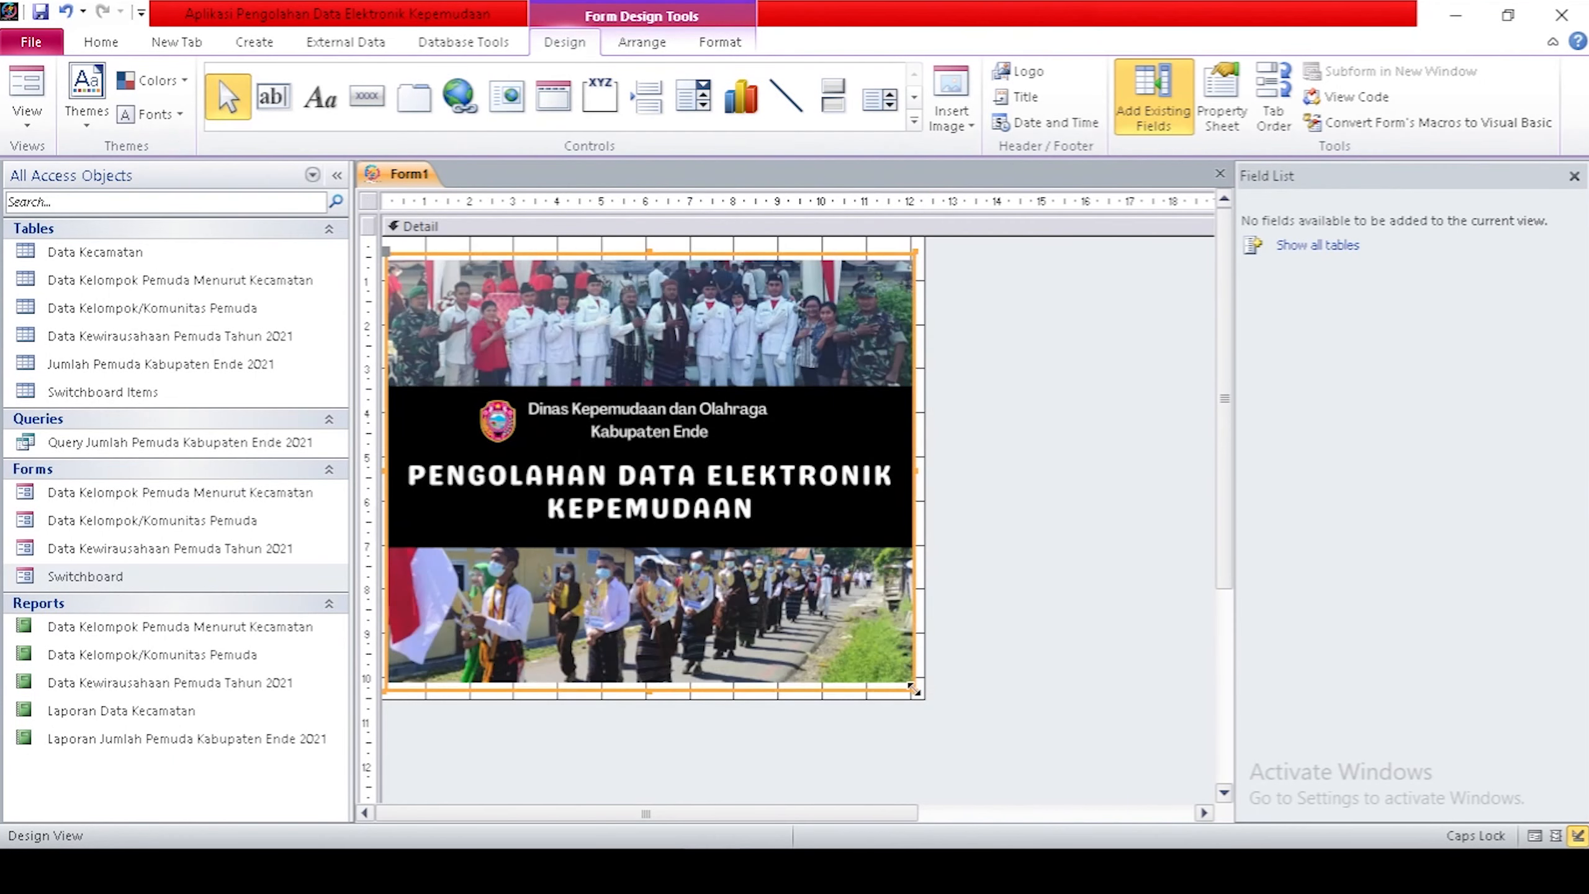
pyautogui.moveTo(924, 433); pyautogui.dragTo(1032, 434)
pyautogui.moveTo(916, 471)
pyautogui.mouseDown()
pyautogui.moveTo(969, 474)
pyautogui.moveTo(935, 474)
pyautogui.mouseUp()
pyautogui.moveTo(742, 603); pyautogui.dragTo(769, 590)
# Save the new form as 'Splash Screen' and show its Property Sheet.
pyautogui.click(1090, 596)
pyautogui.rightClick(409, 188)
pyautogui.click(438, 196)
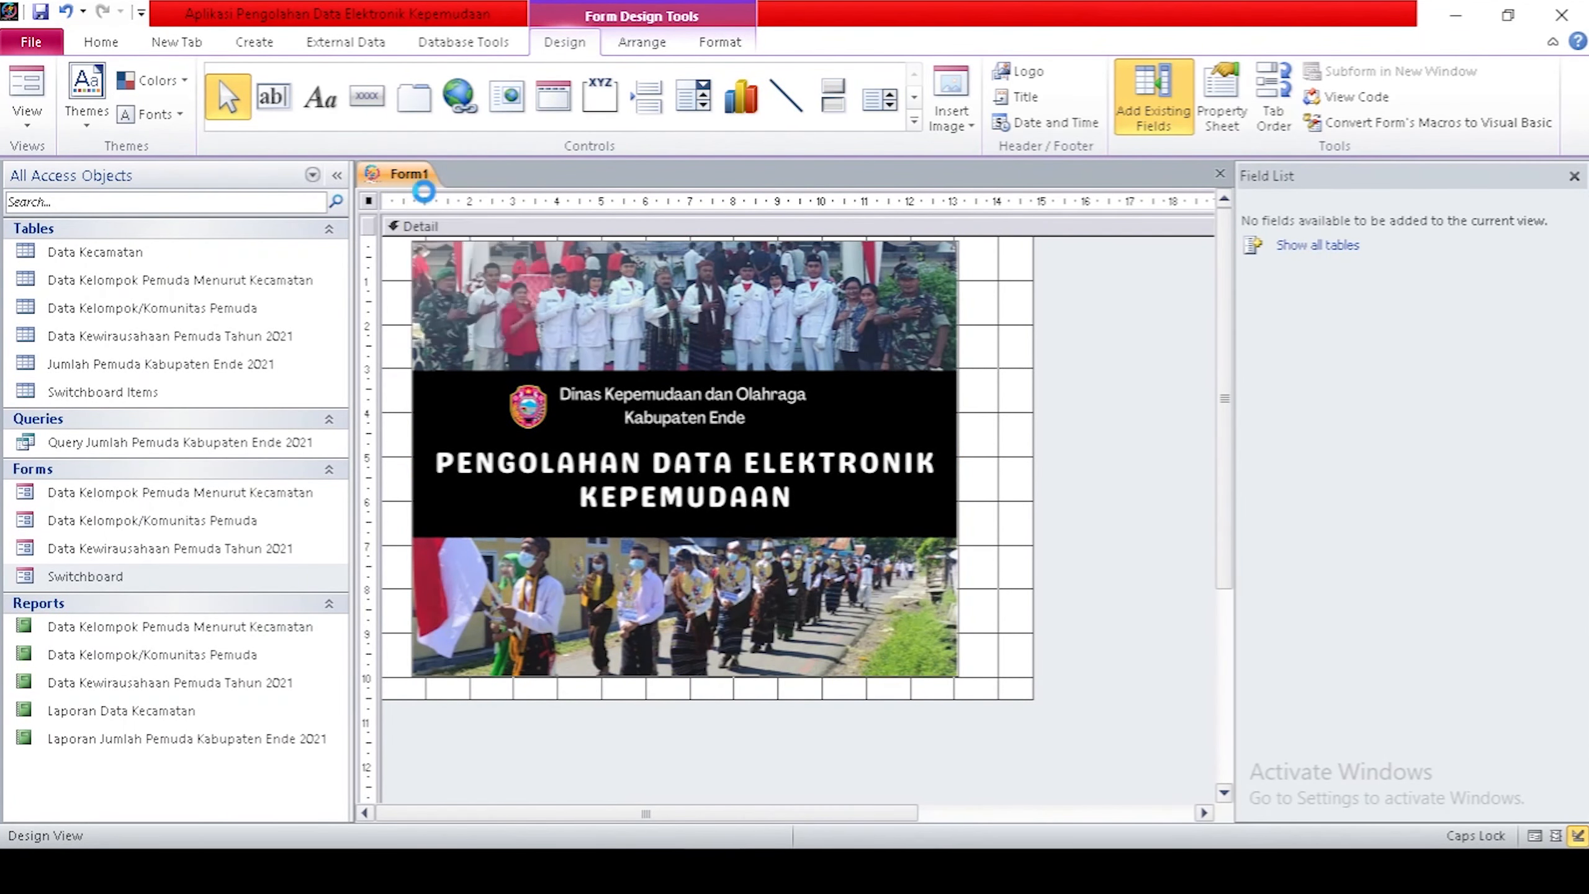
pyautogui.write('sPAL')
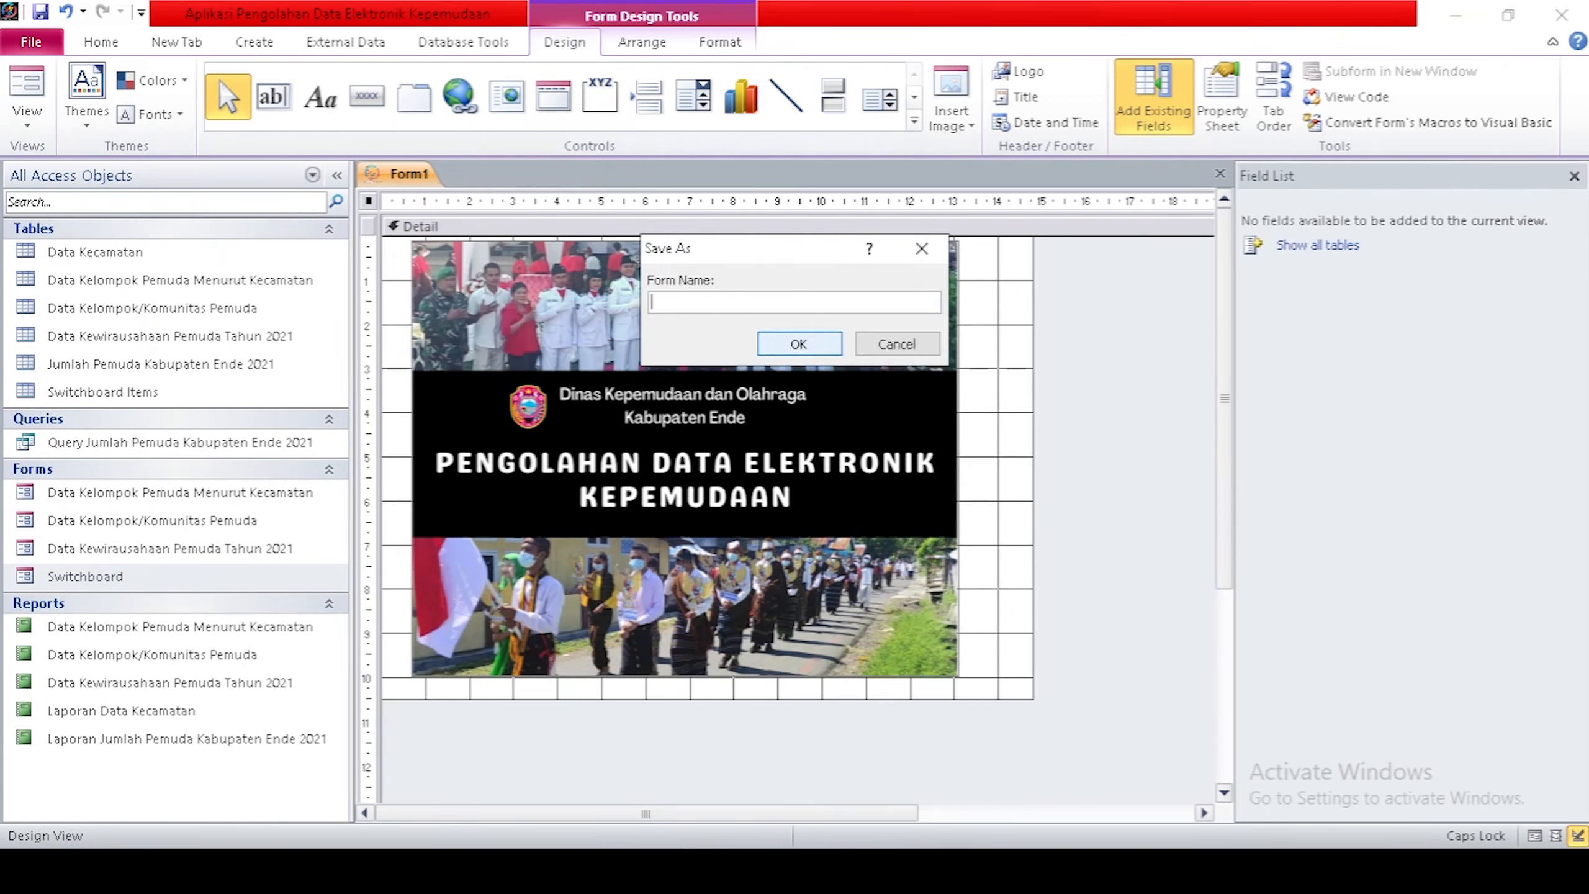
pyautogui.press('capslock')
pyautogui.click(800, 344)
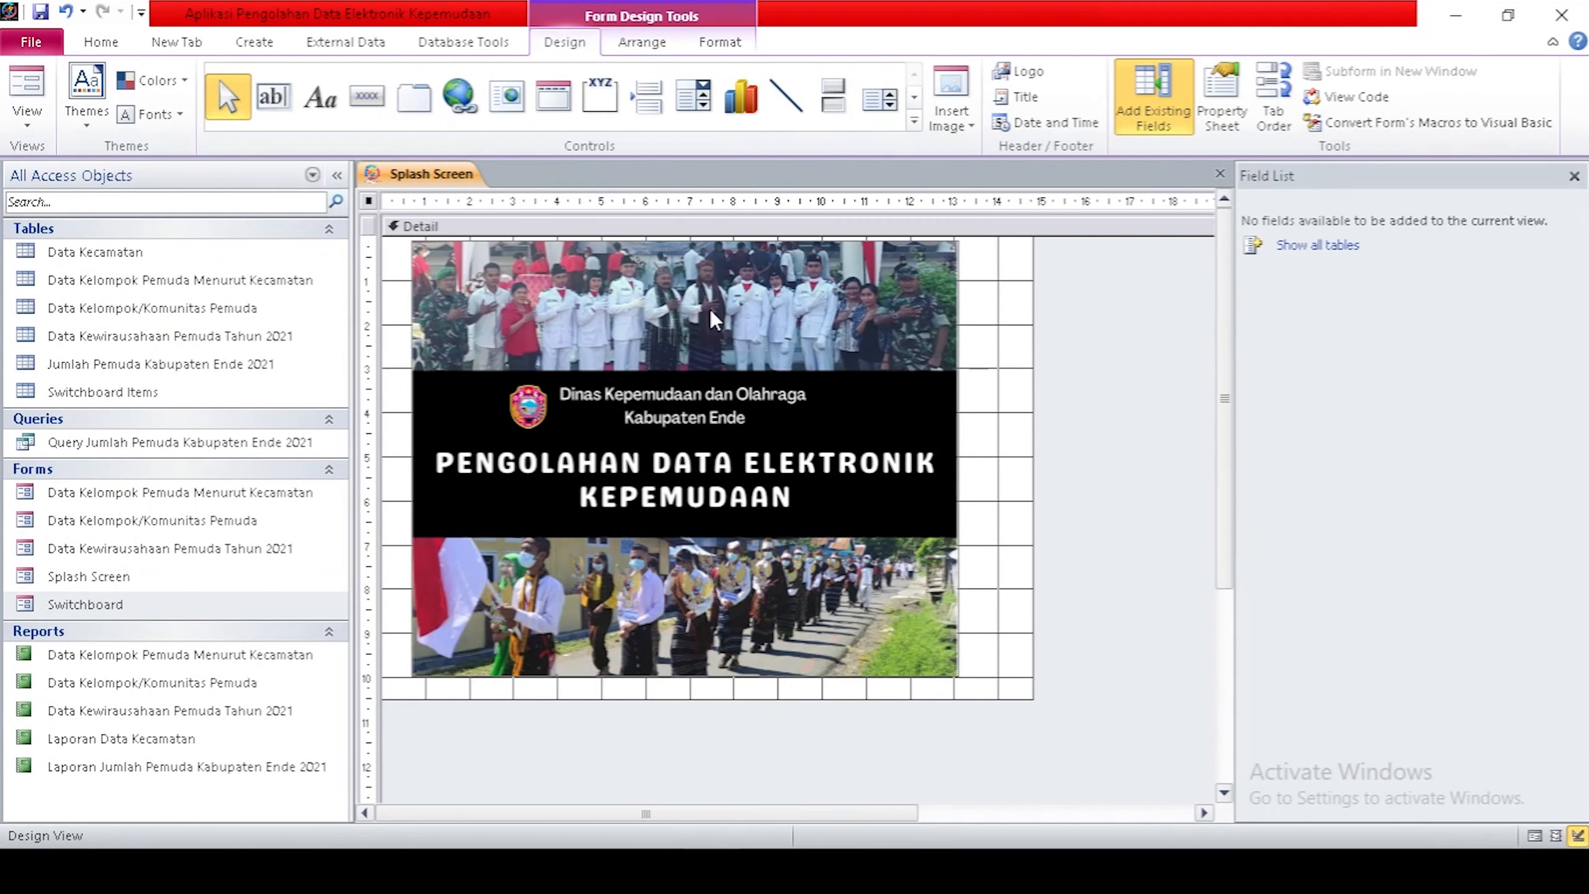
pyautogui.press('F4')
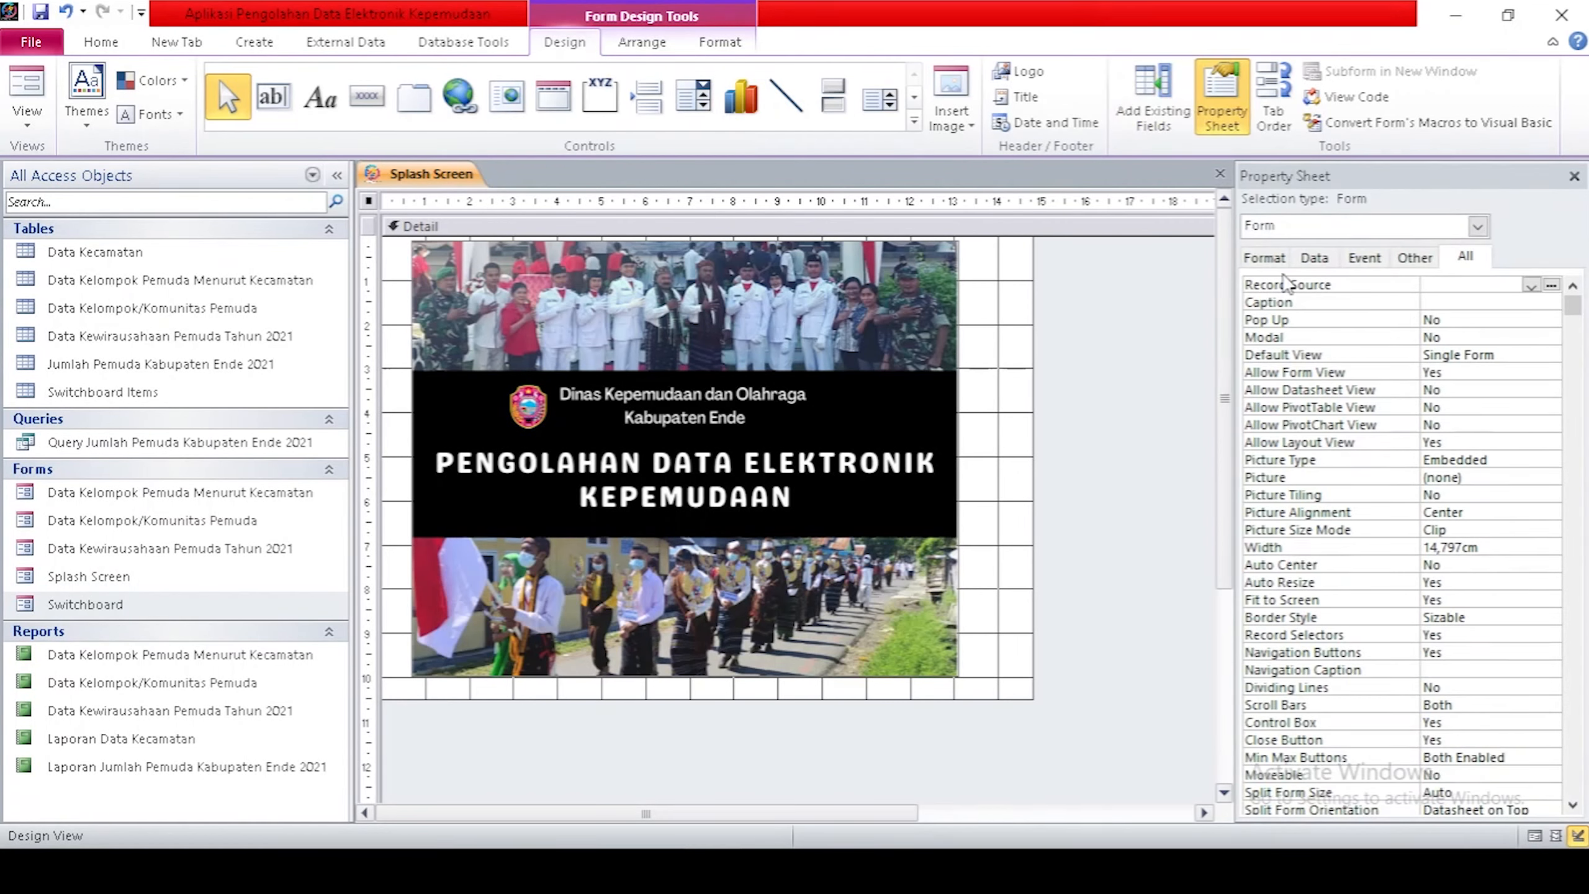
# Set the Splash Screen form's Pop Up and Modal properties both to Yes.
pyautogui.click(1406, 263)
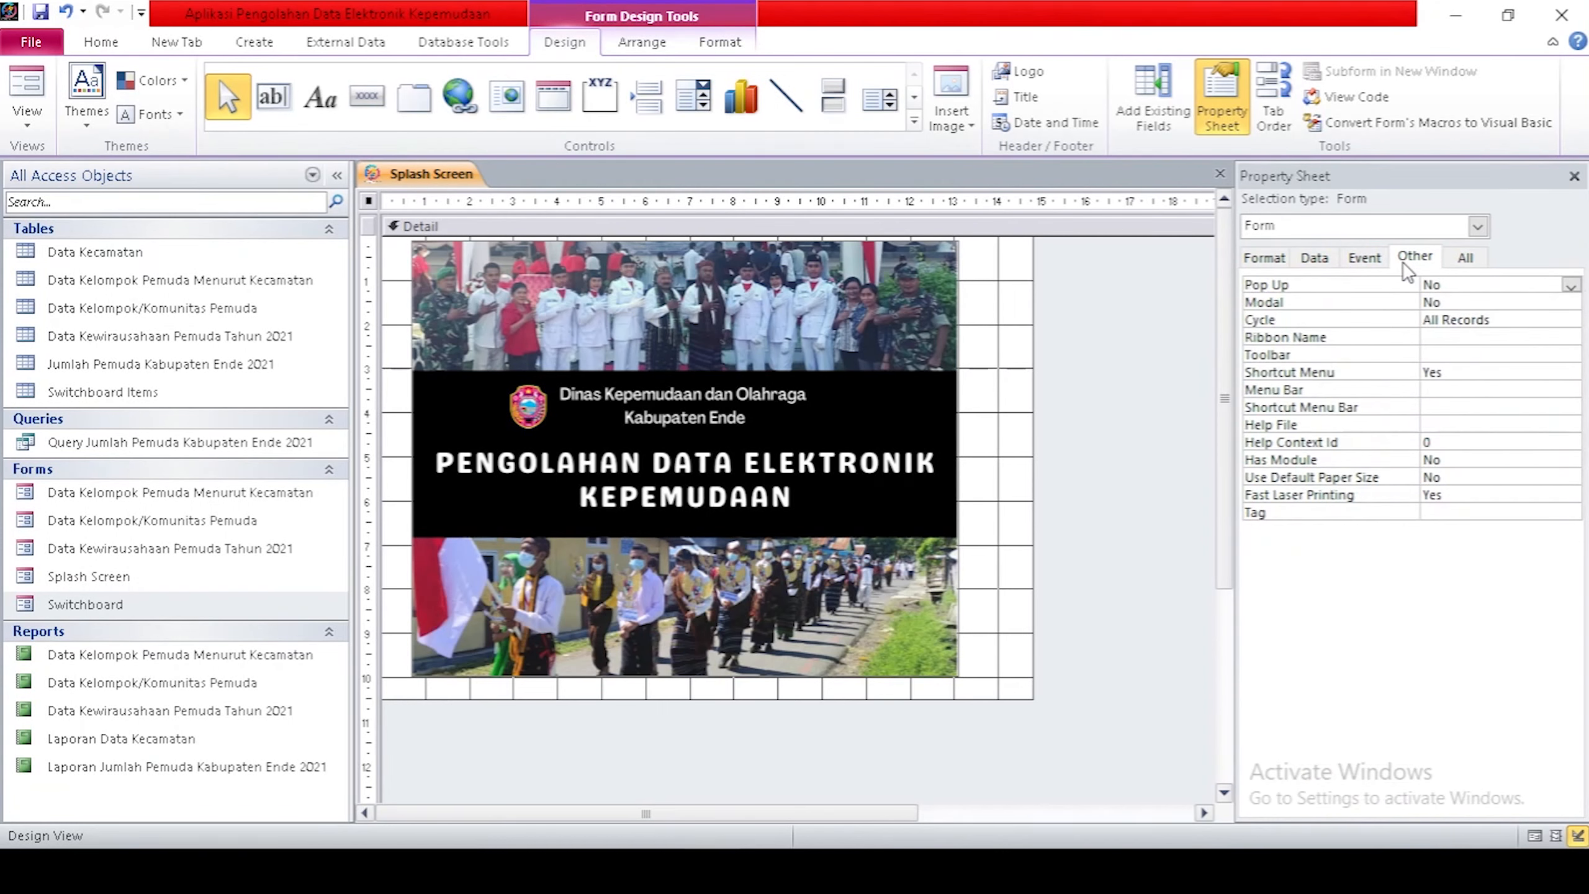
pyautogui.click(1571, 285)
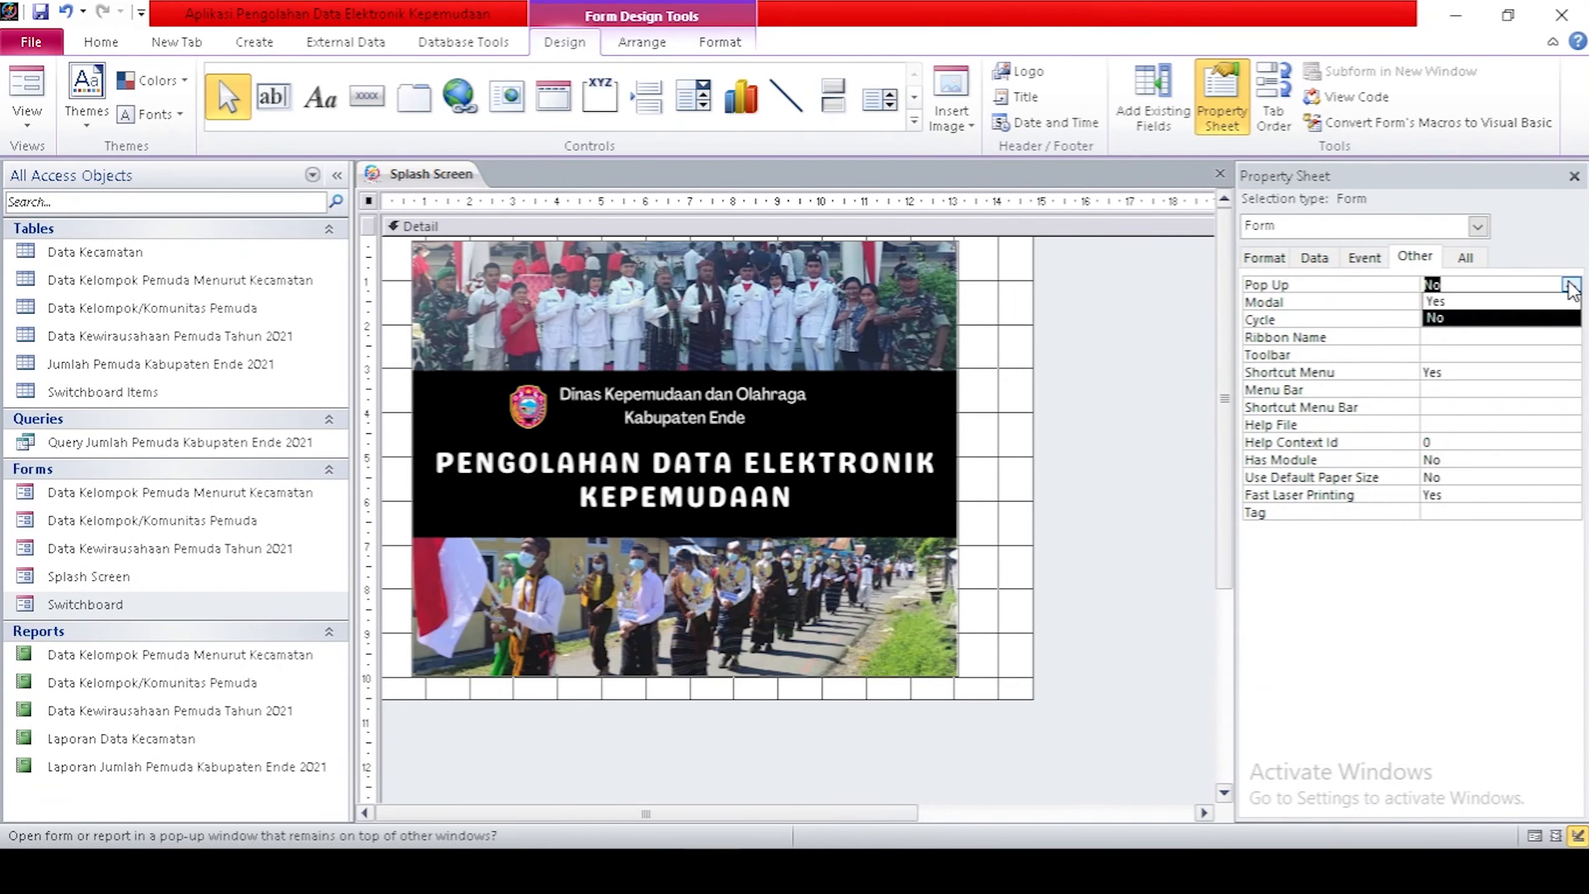
pyautogui.click(1475, 303)
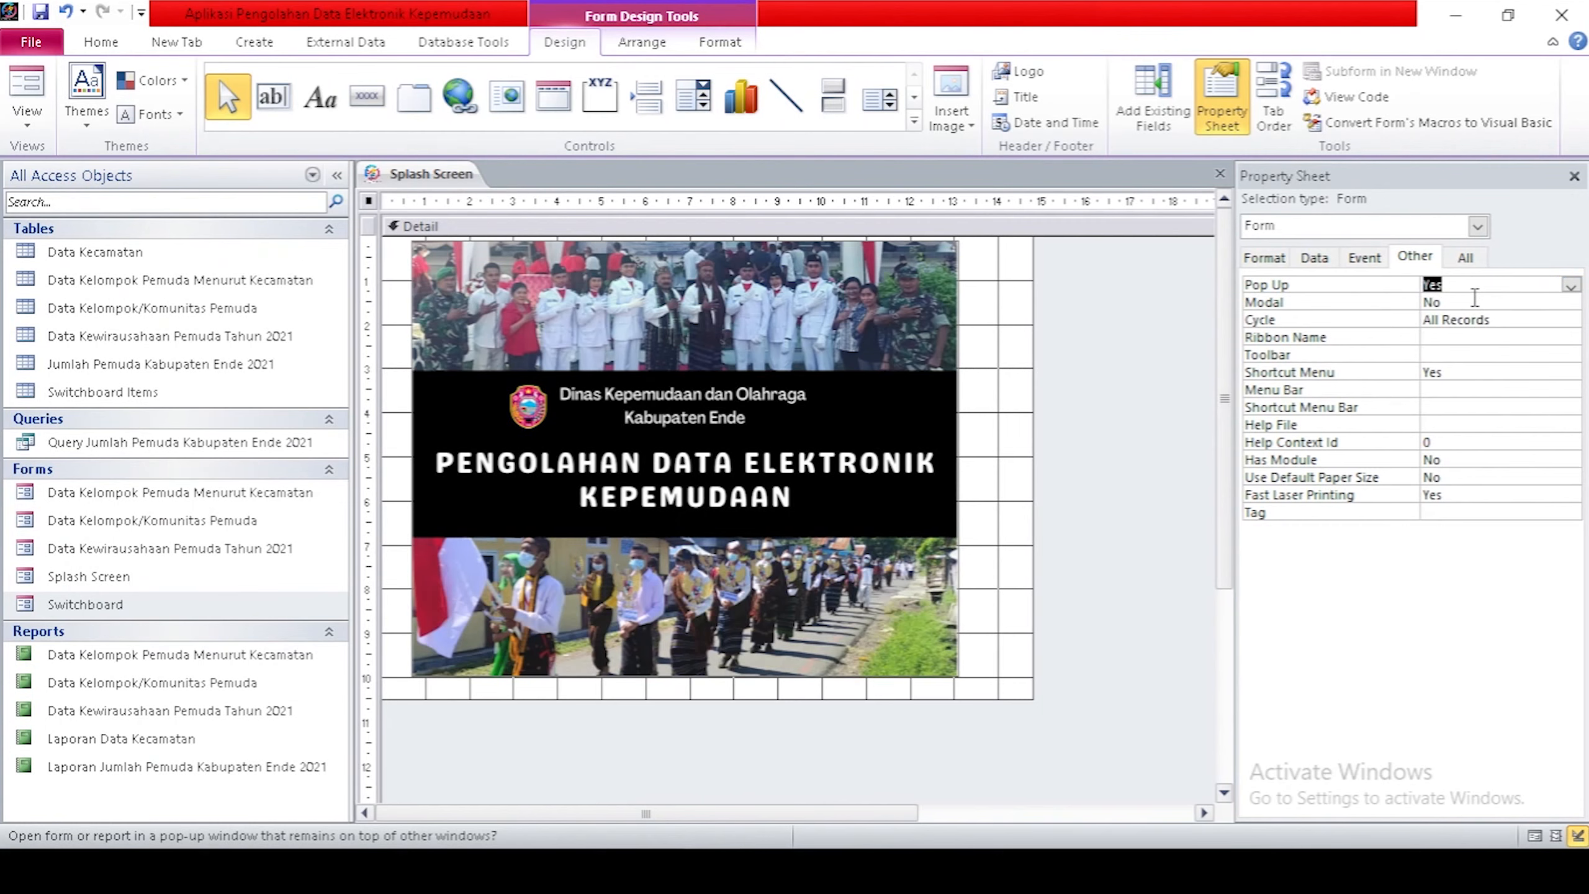
pyautogui.click(1563, 303)
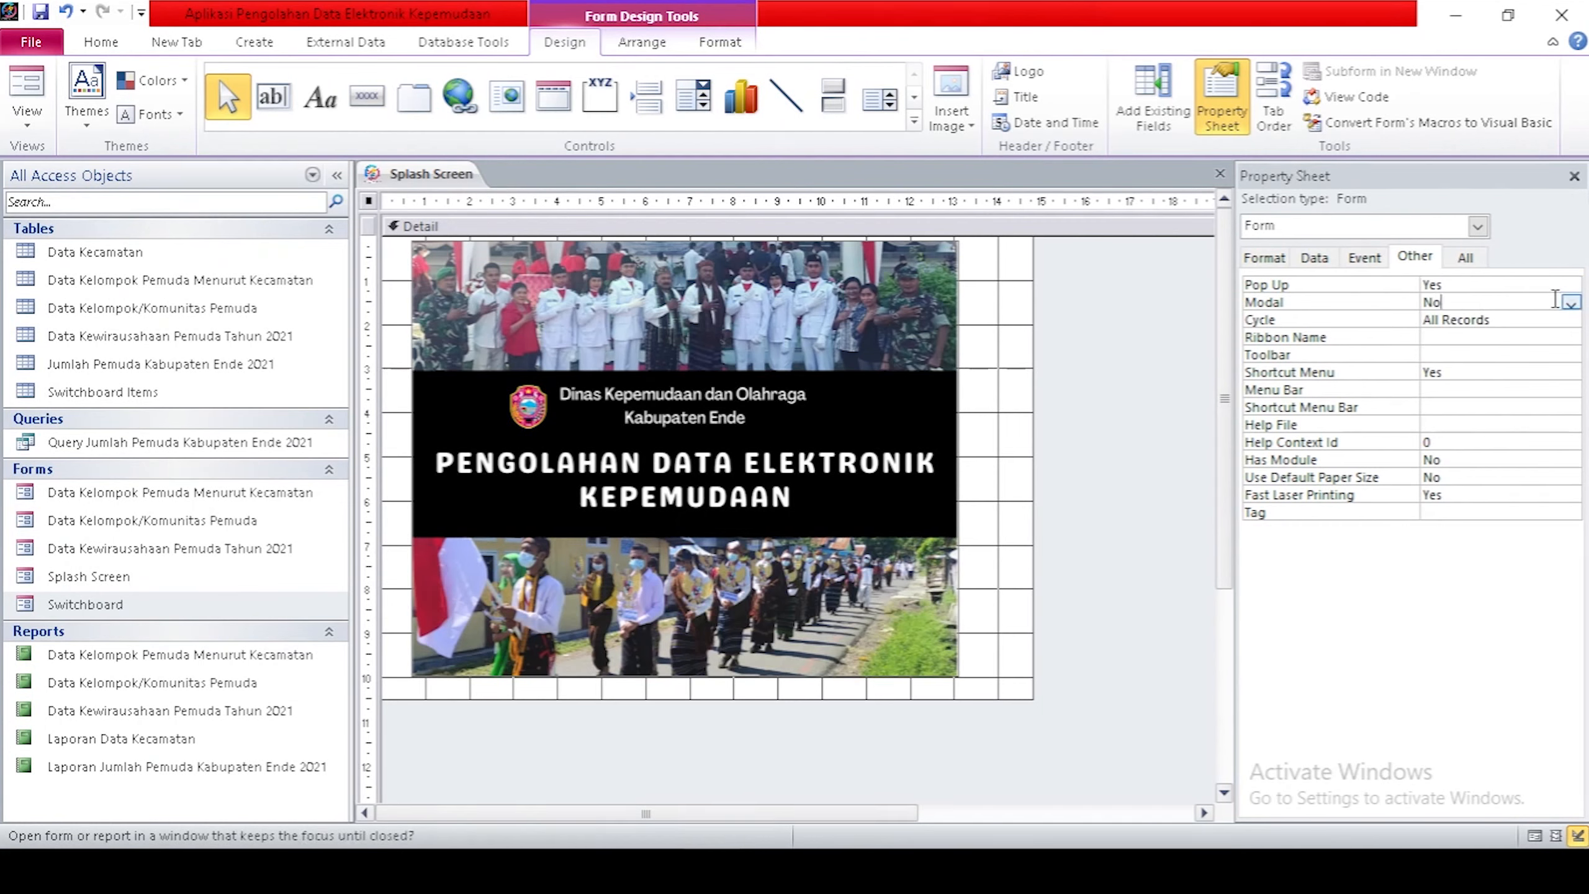
pyautogui.click(1571, 304)
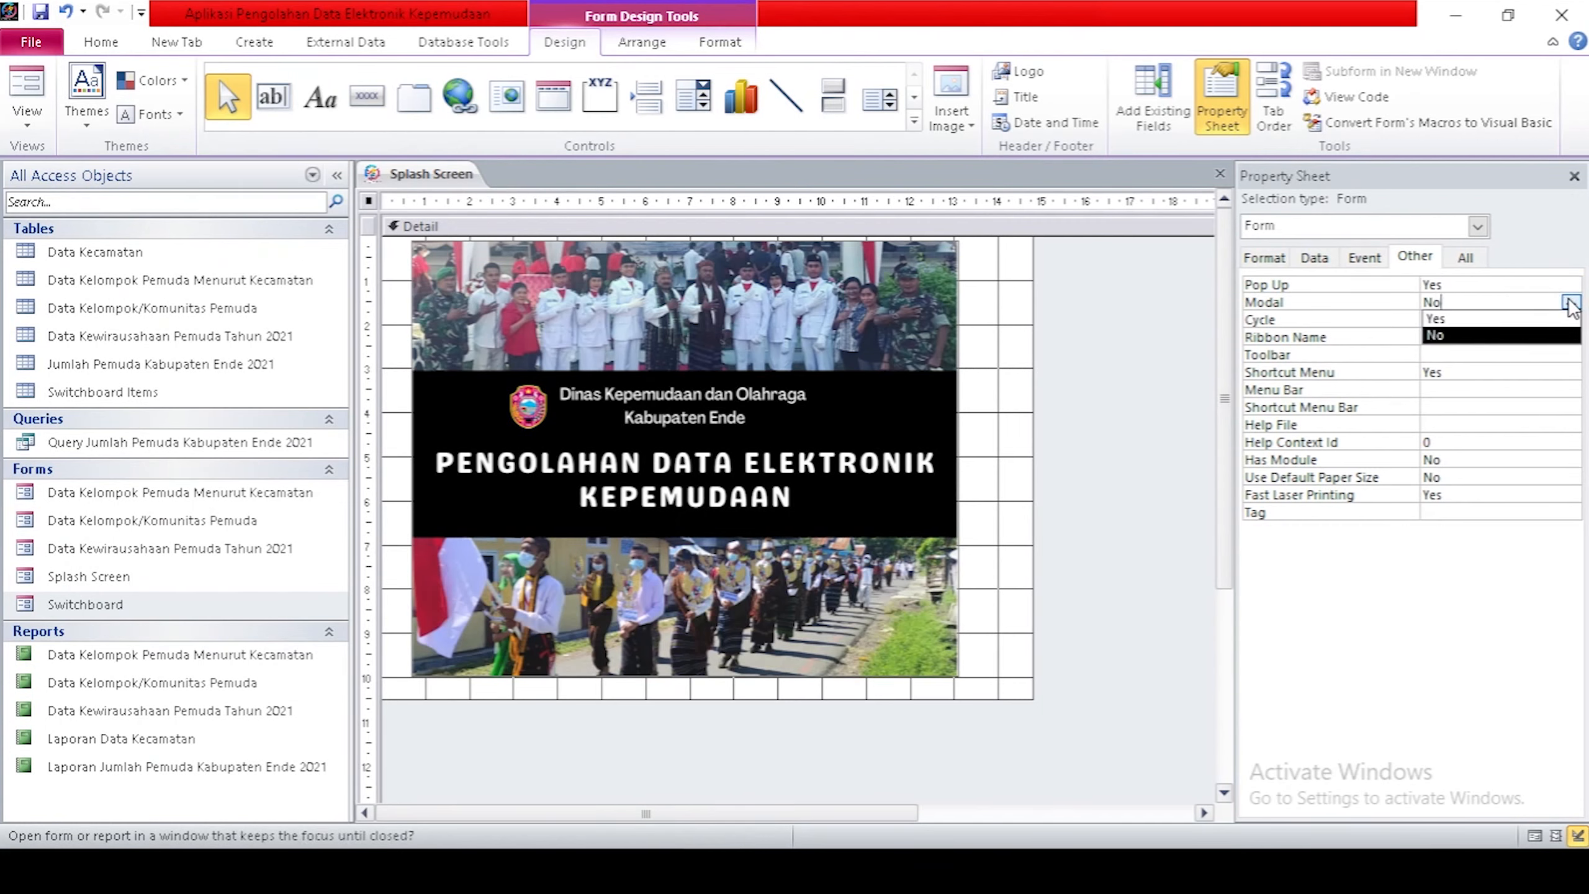
pyautogui.click(1507, 319)
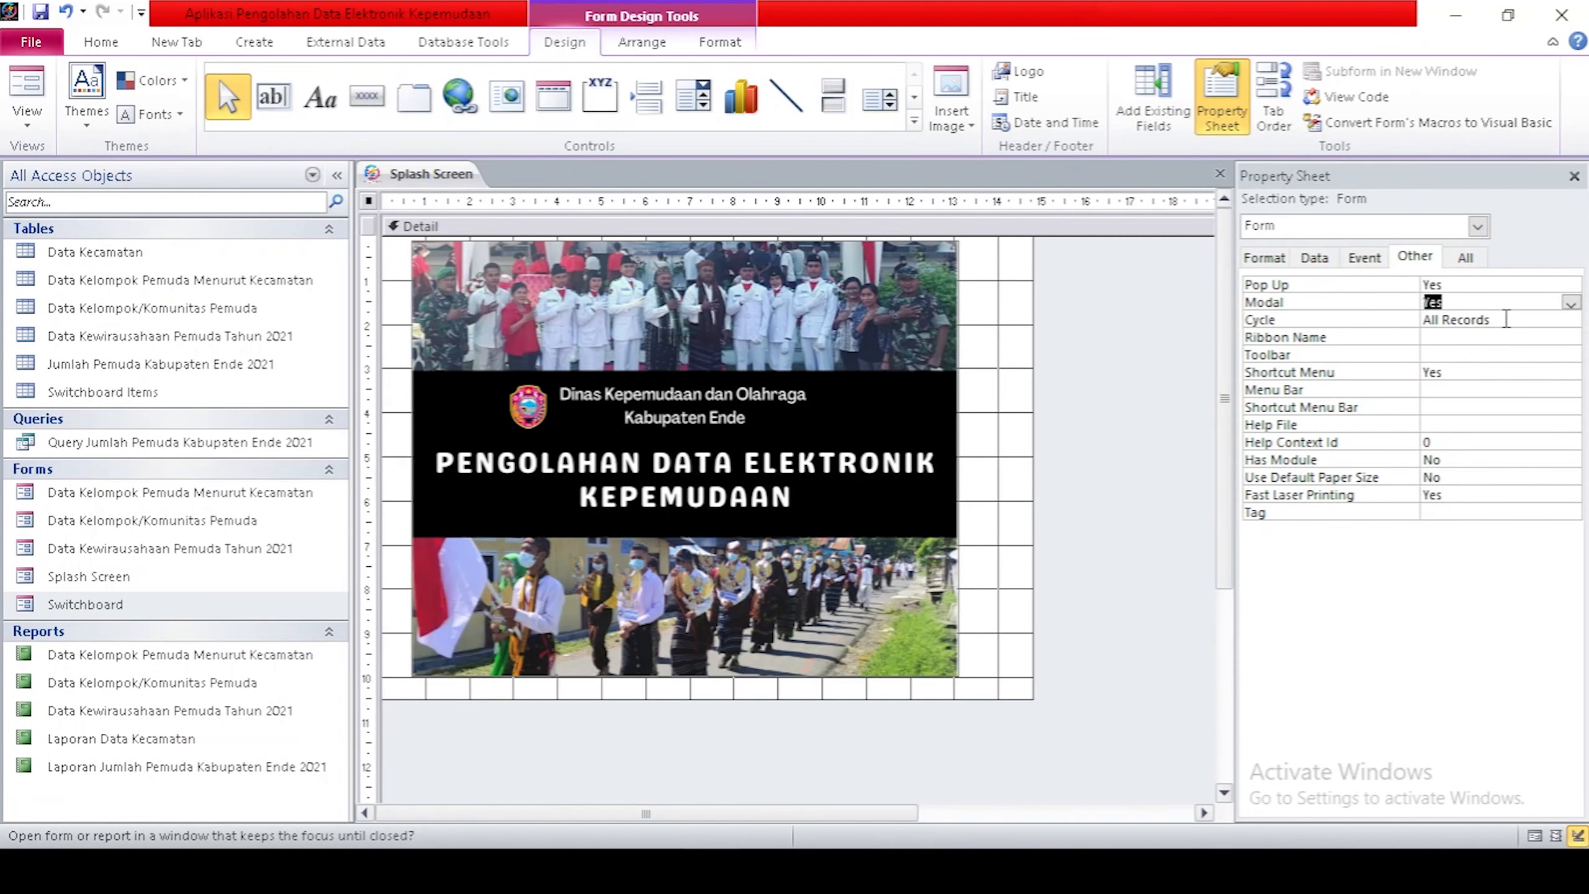
pyautogui.click(1262, 260)
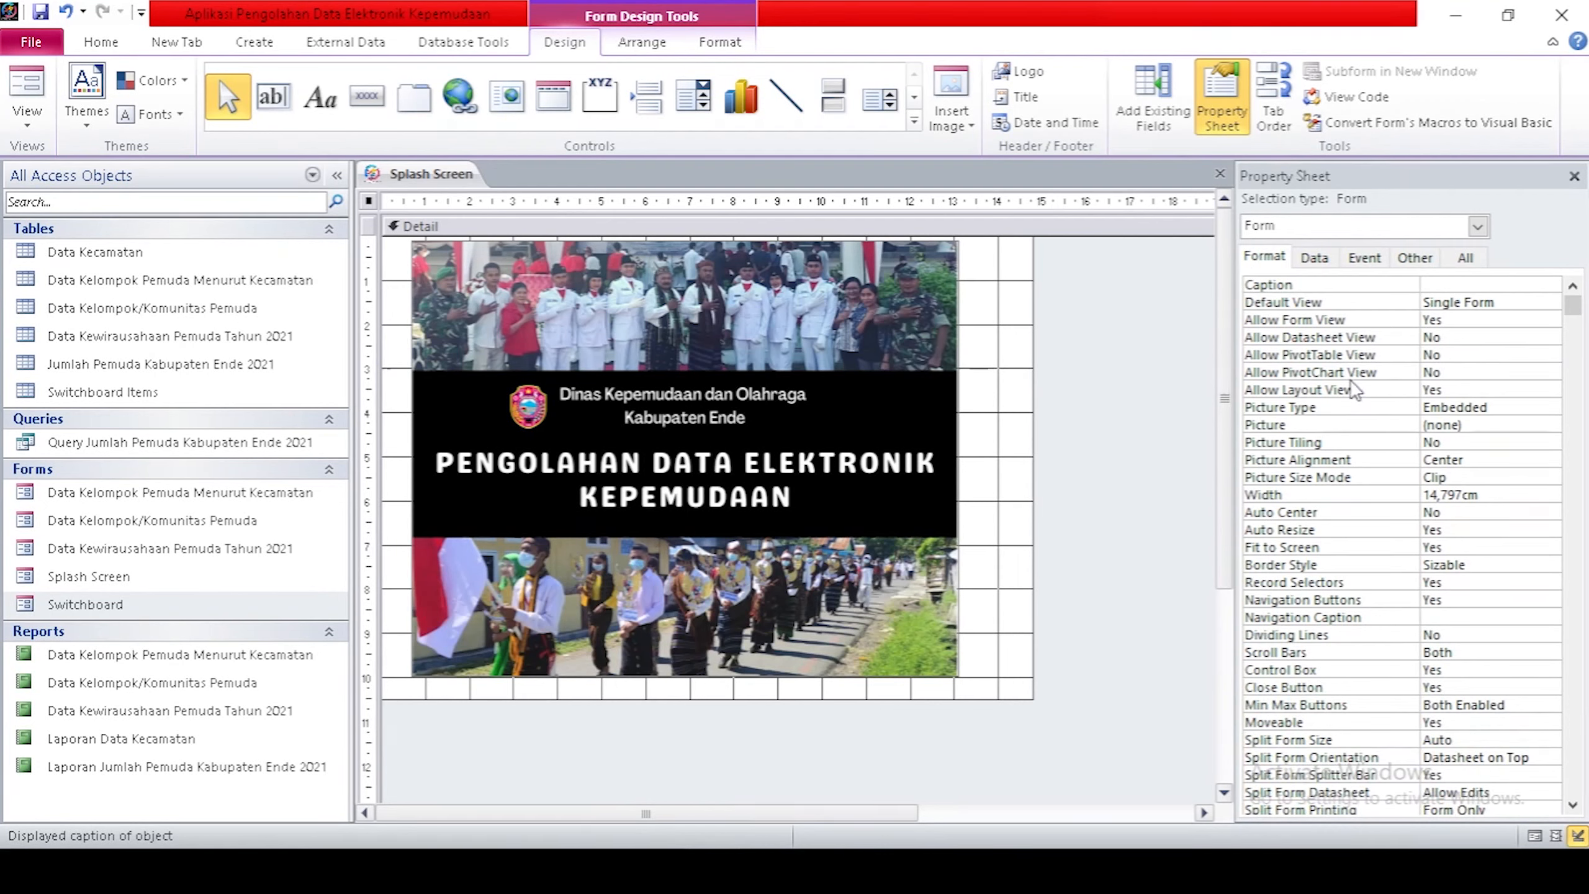
# Set Allow Layout View to No, Auto Center to Yes and Border Style to None.
pyautogui.click(1539, 391)
pyautogui.click(1550, 390)
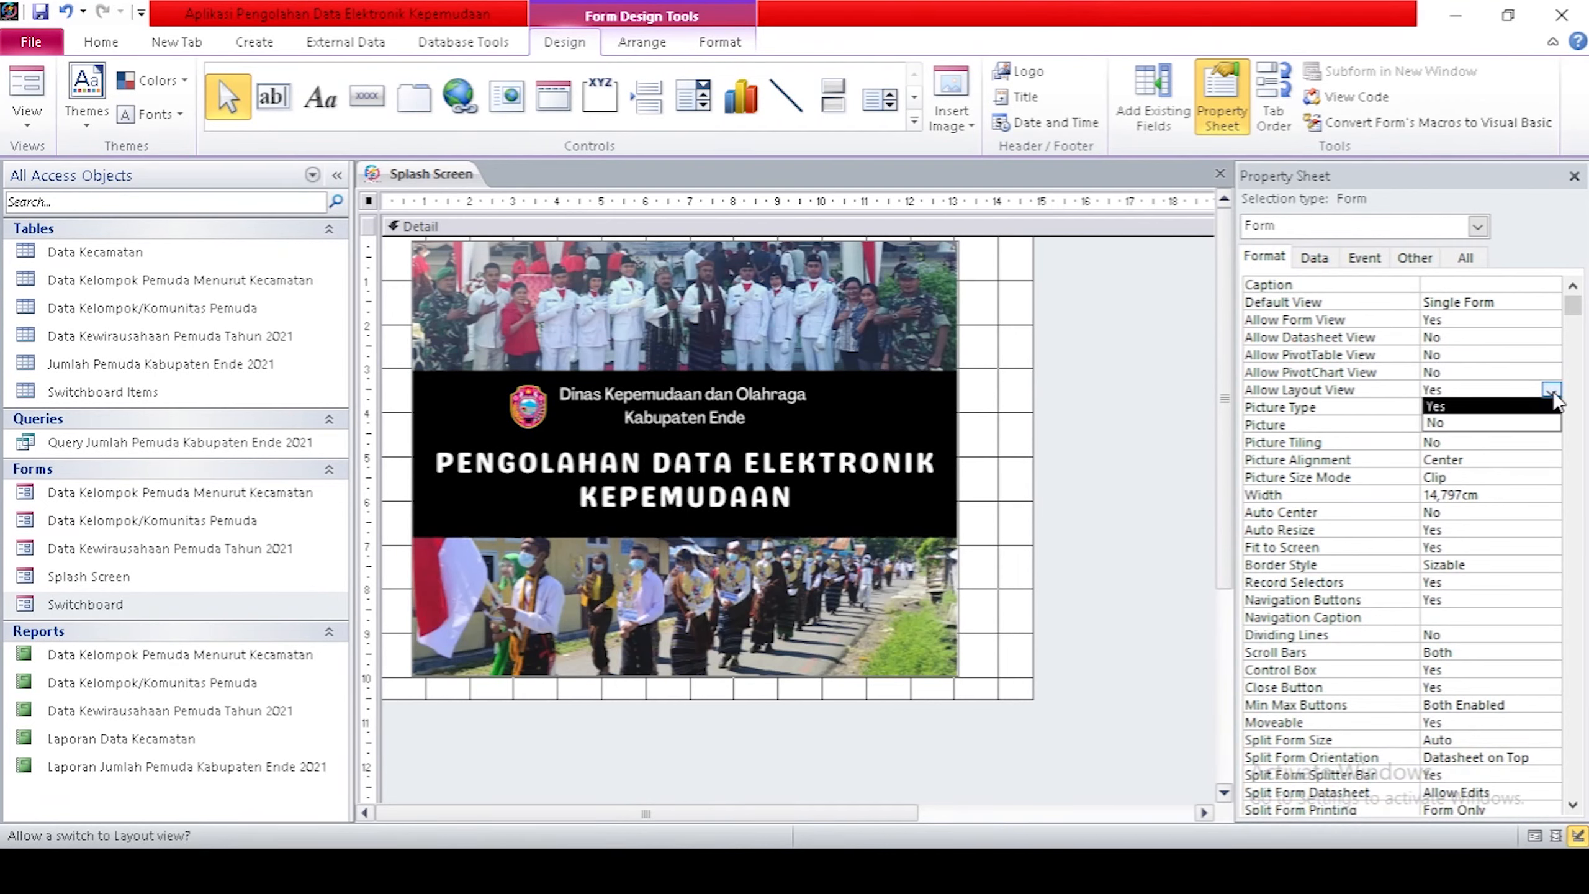
pyautogui.click(1490, 418)
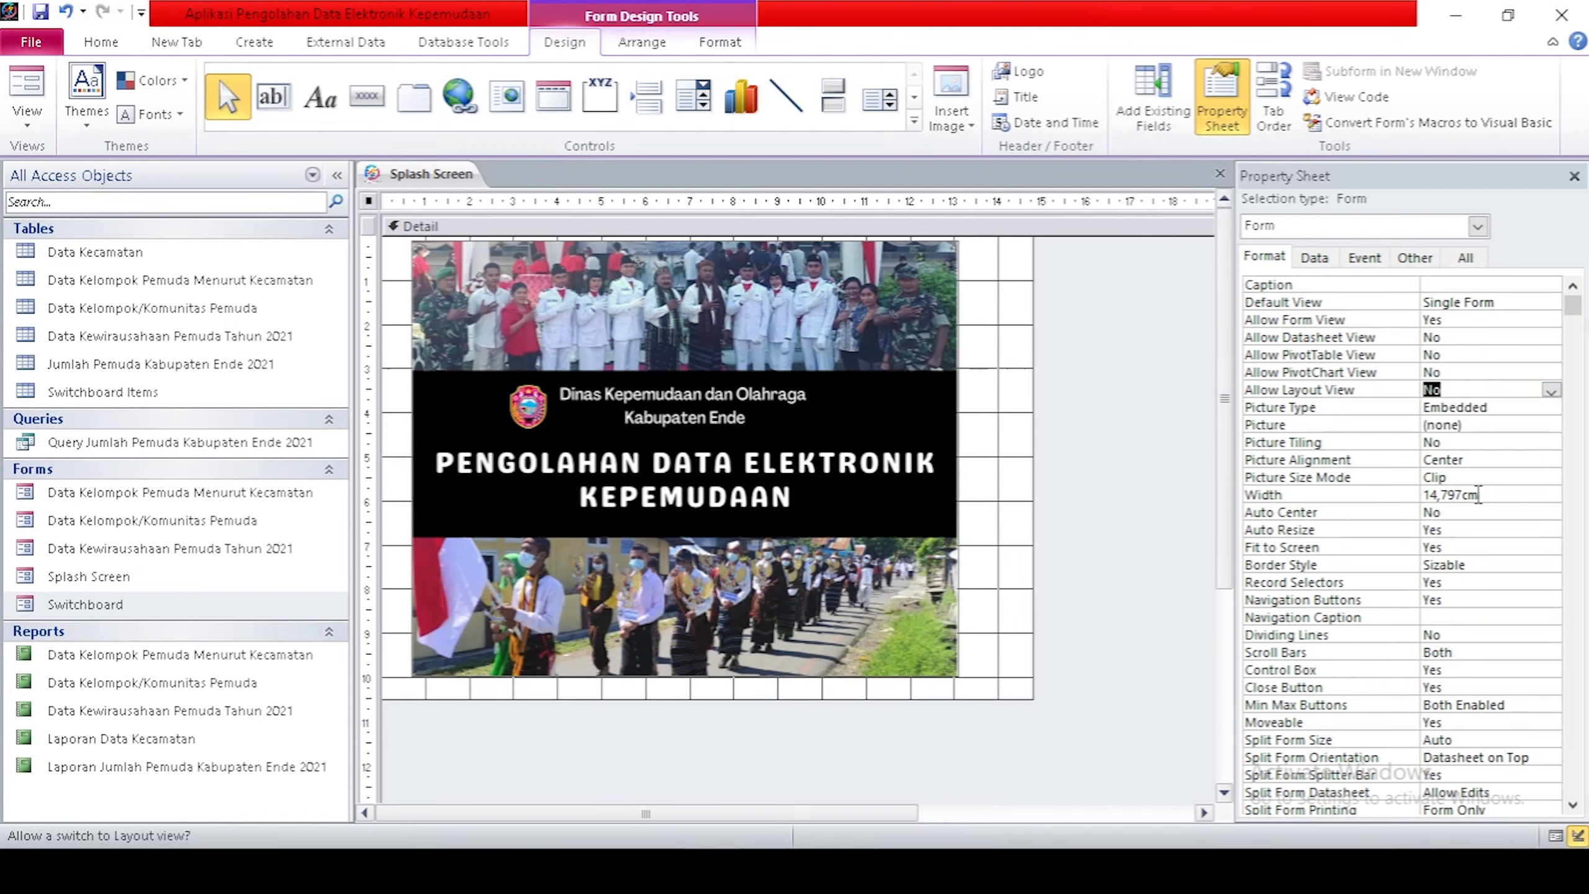
pyautogui.click(1460, 513)
pyautogui.click(1550, 512)
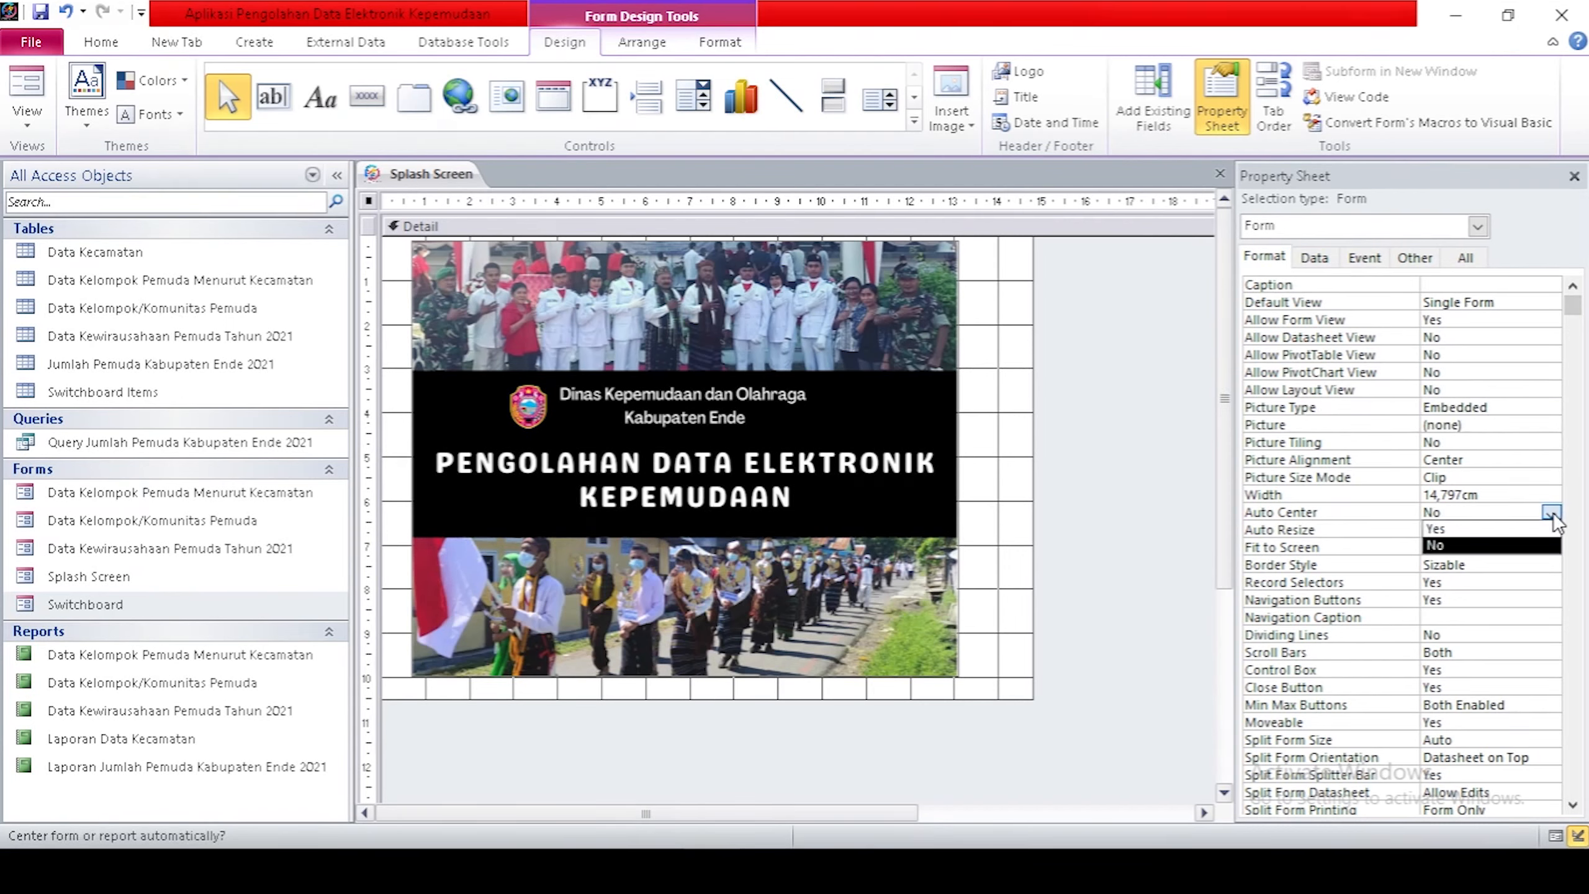
pyautogui.click(1484, 530)
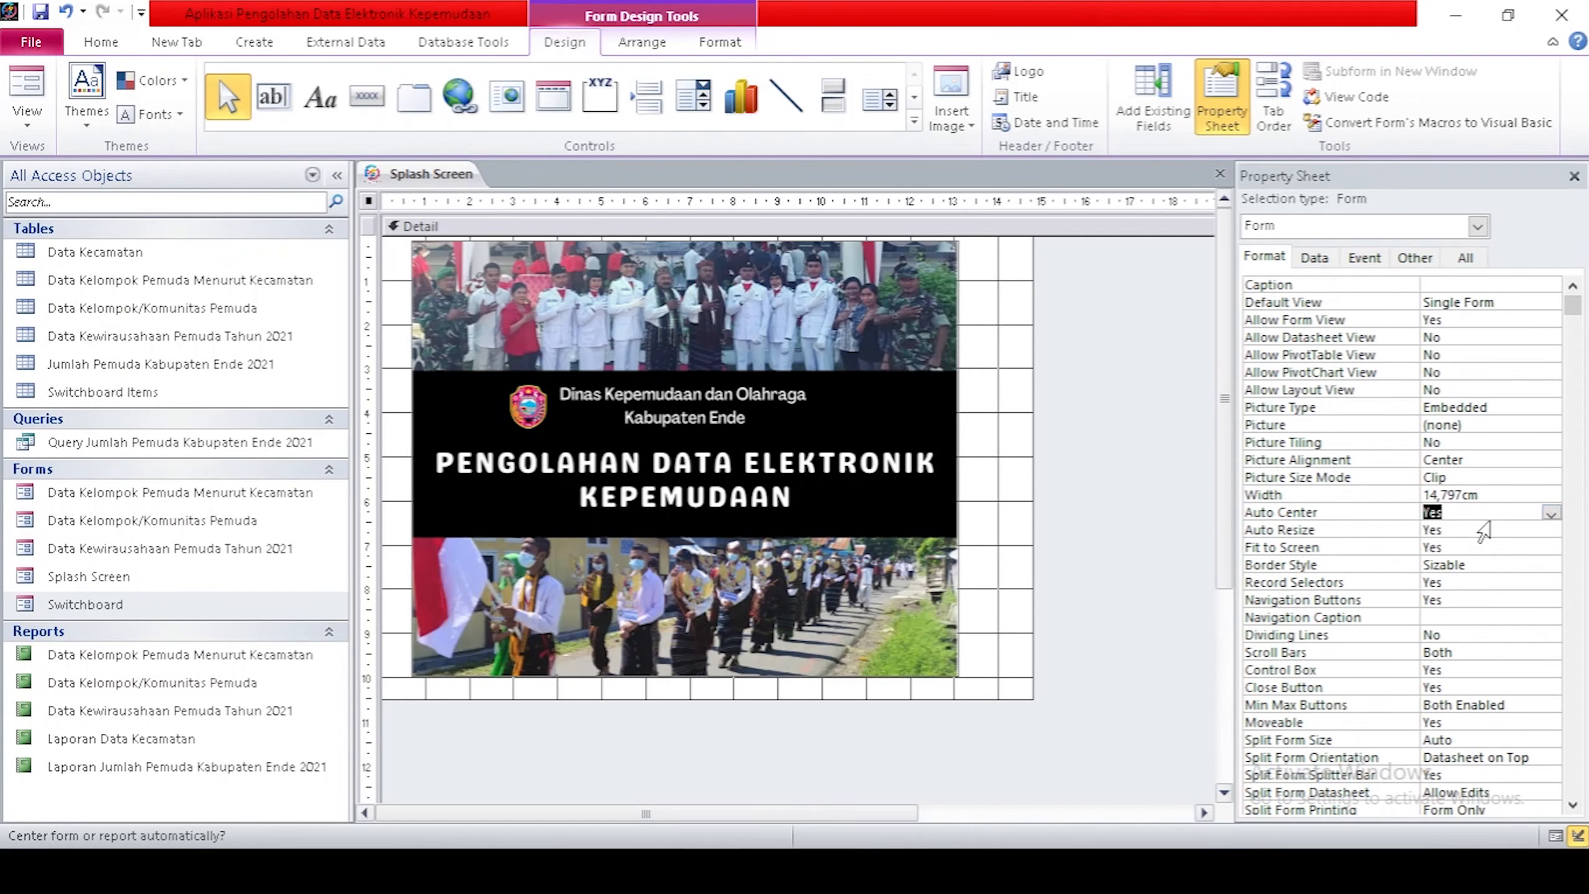
pyautogui.click(1492, 566)
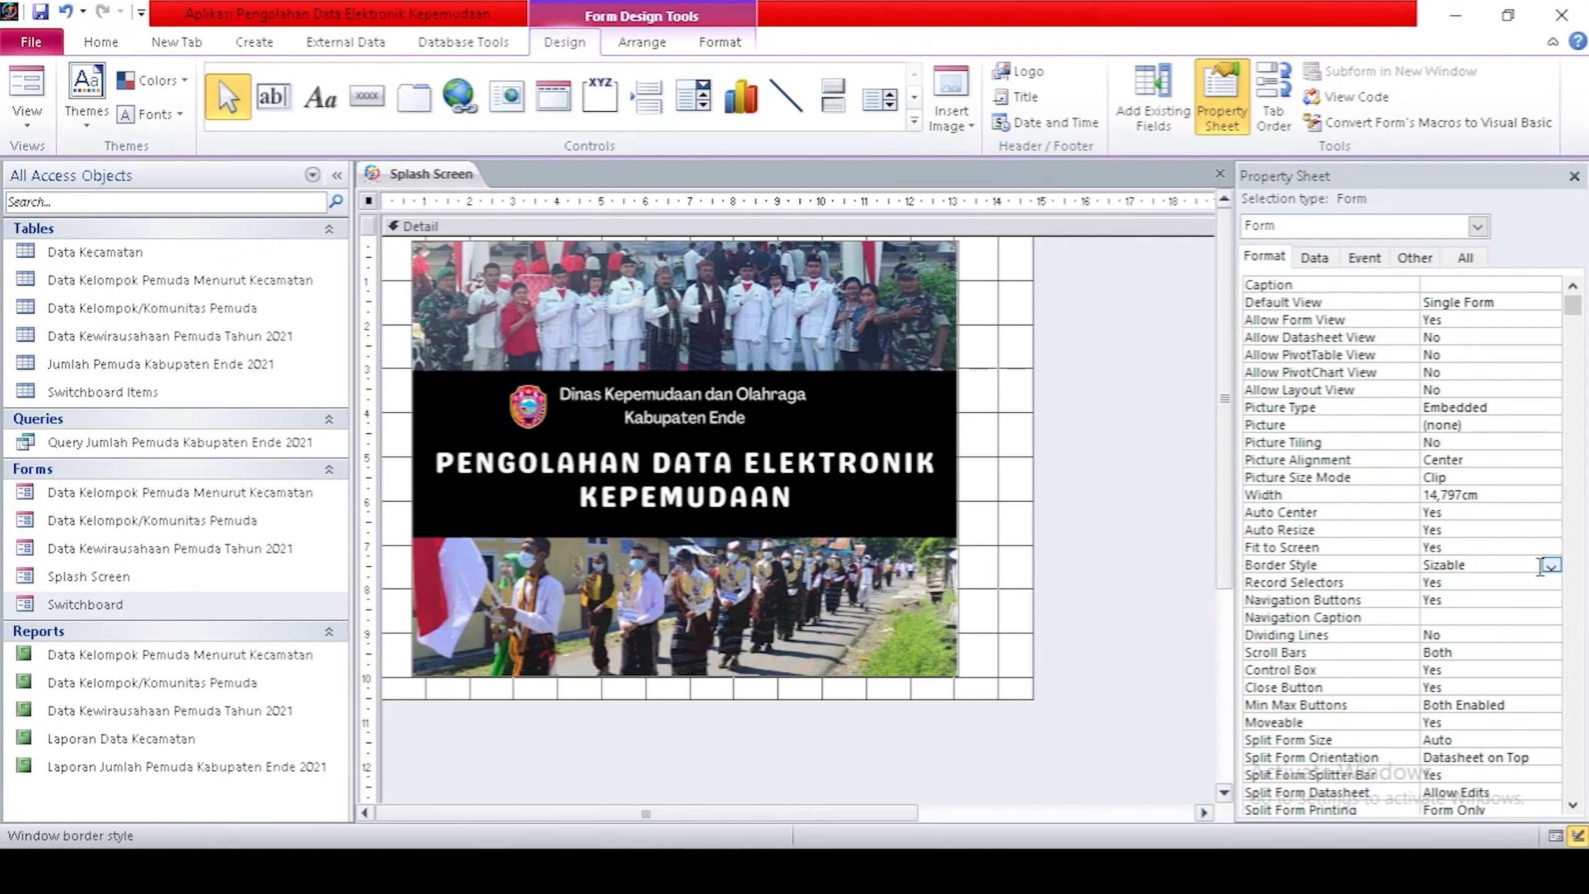
pyautogui.click(1552, 566)
pyautogui.click(1495, 583)
pyautogui.scroll(-1, 1493, 581)
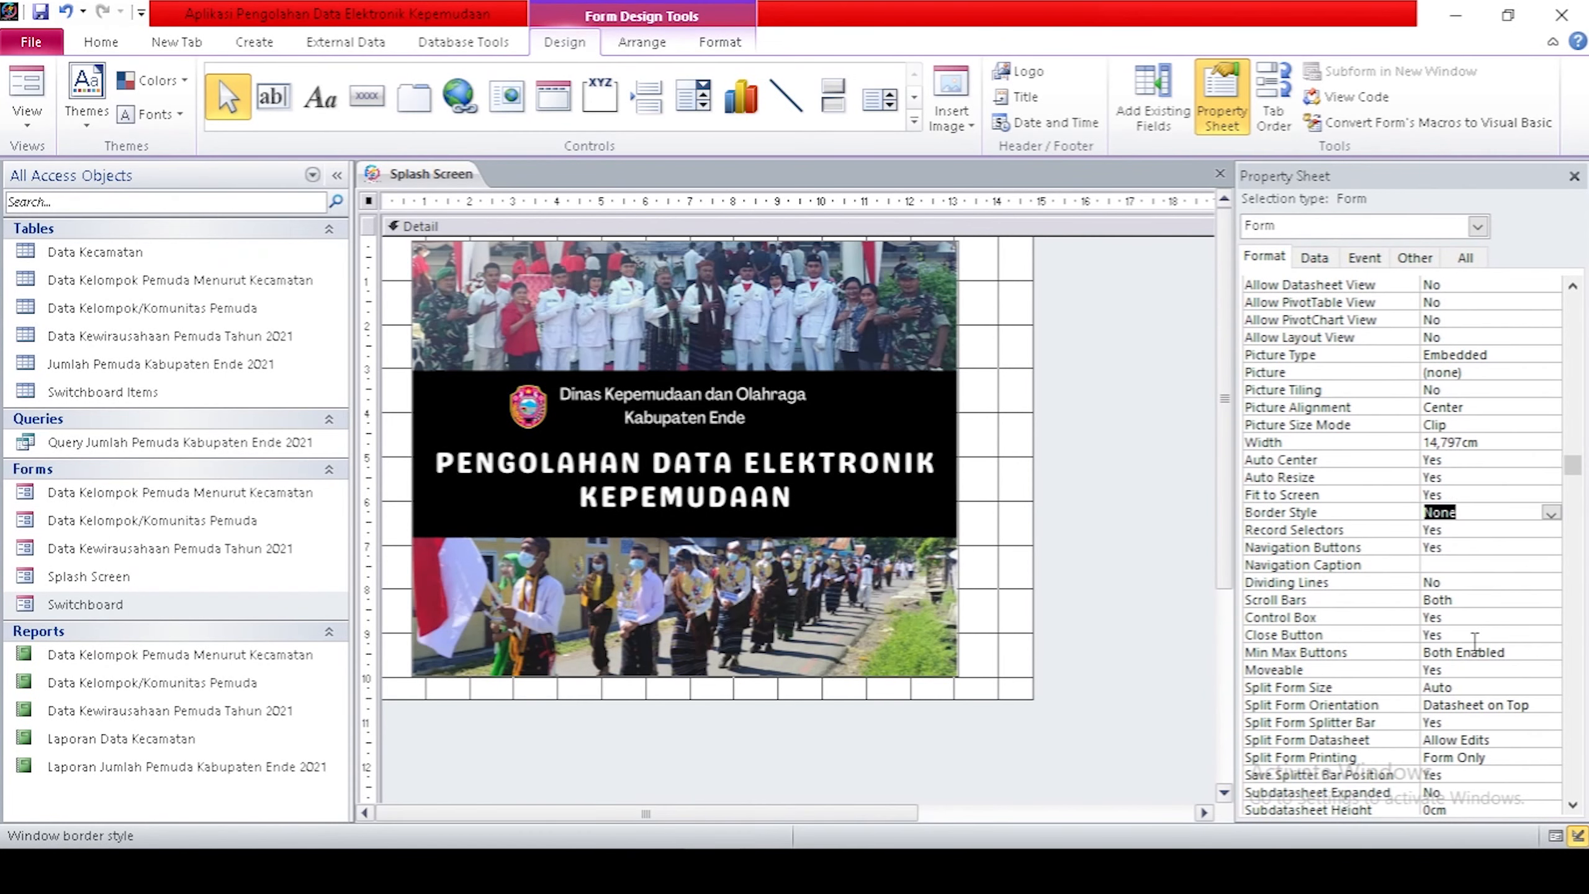
# Turn off record selectors and navigation buttons, and set Scroll Bars to Neither.
pyautogui.click(1477, 531)
pyautogui.click(1551, 531)
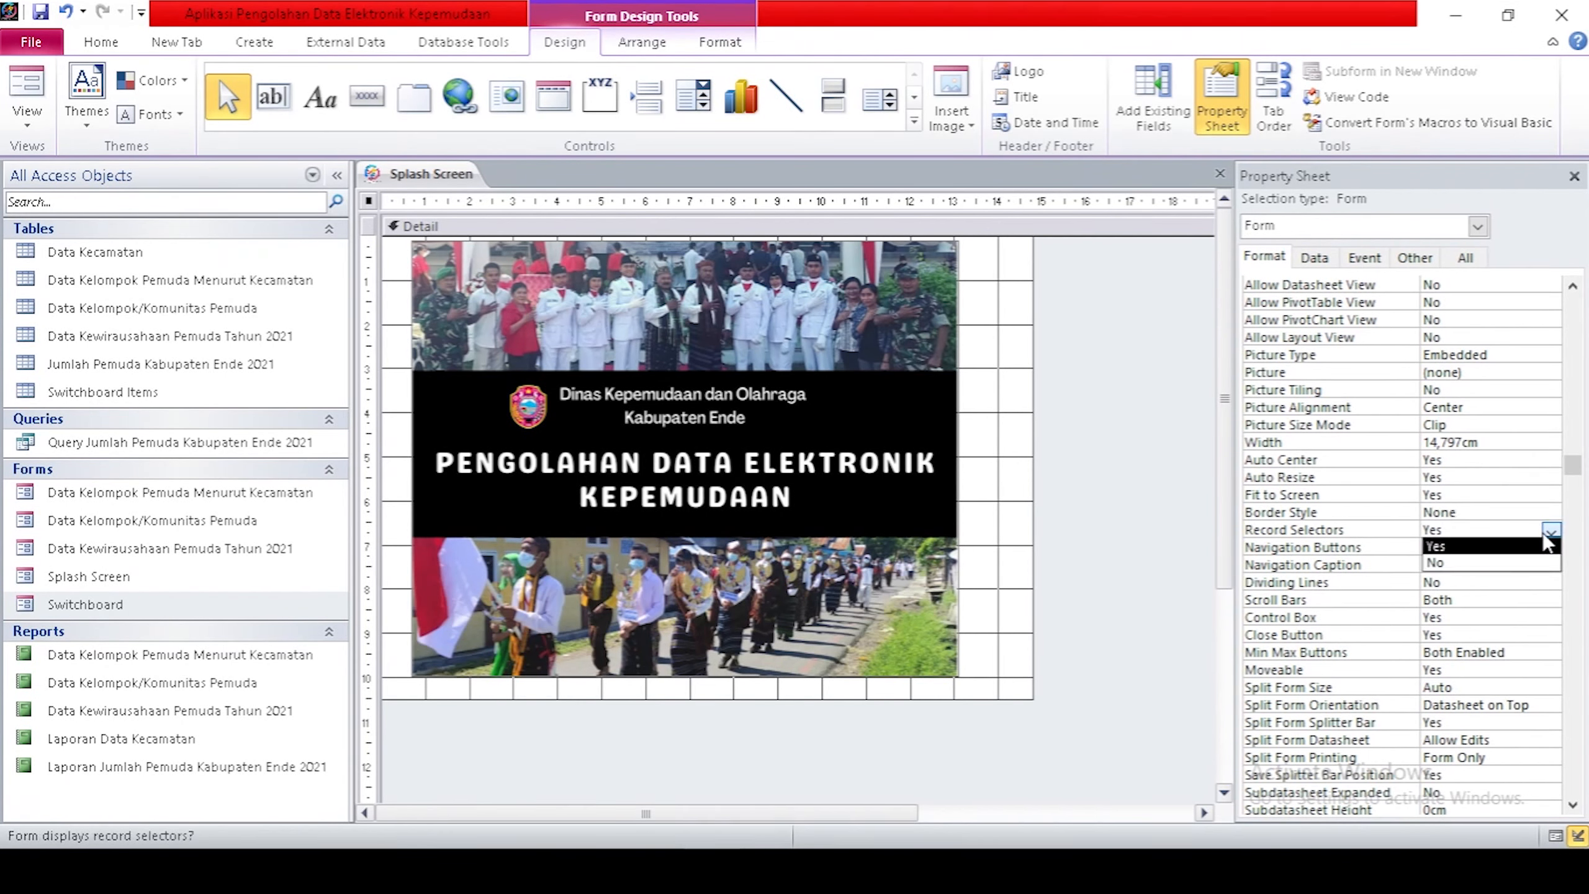
pyautogui.click(1481, 563)
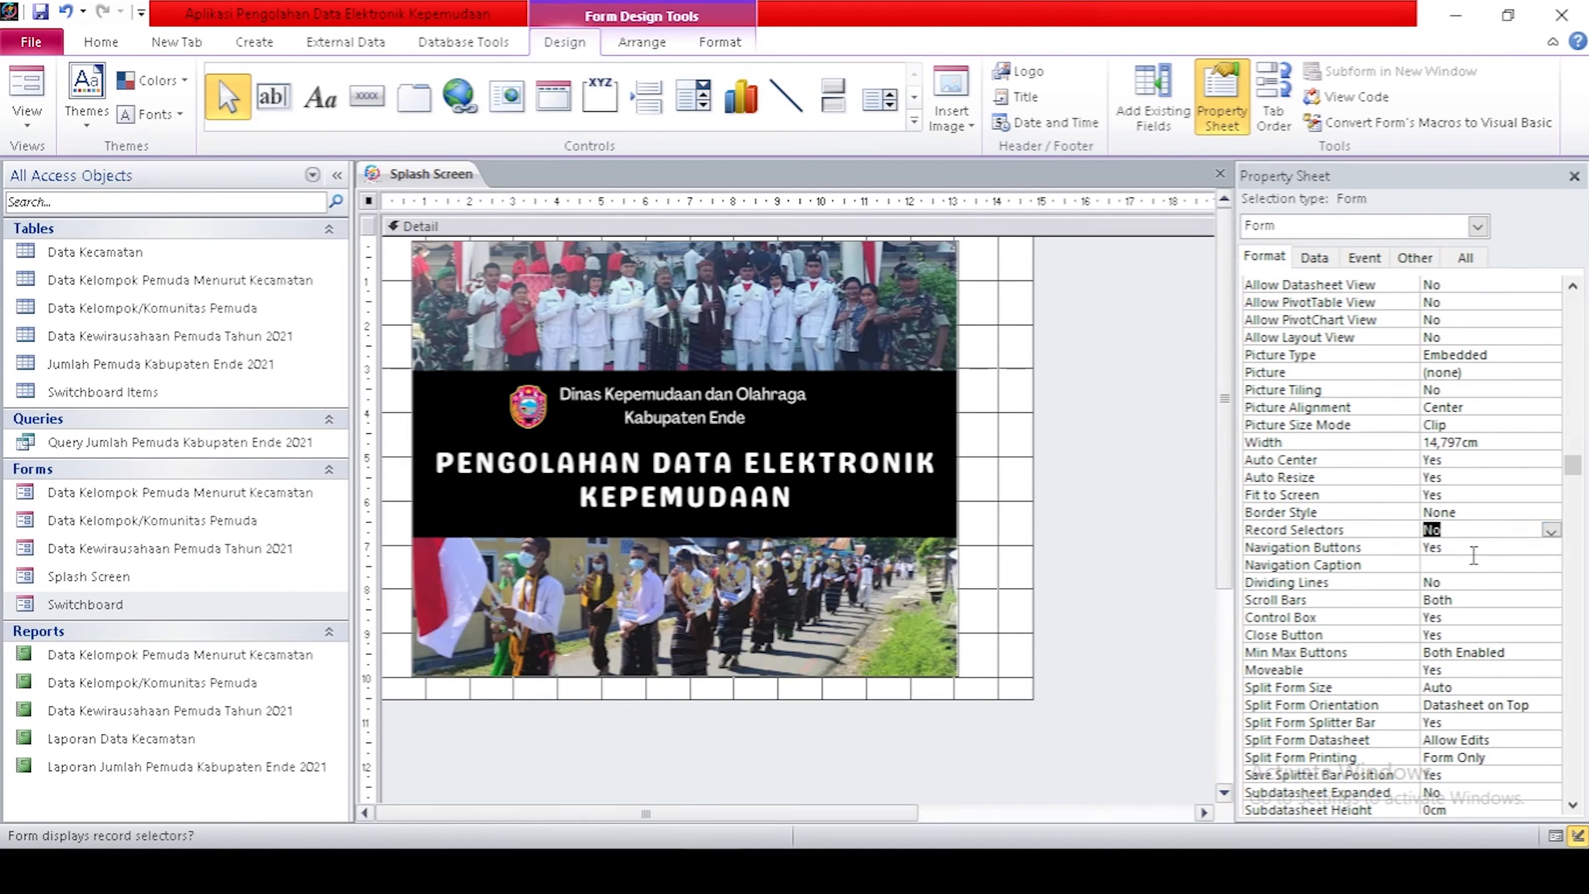
pyautogui.click(1474, 548)
pyautogui.click(1551, 548)
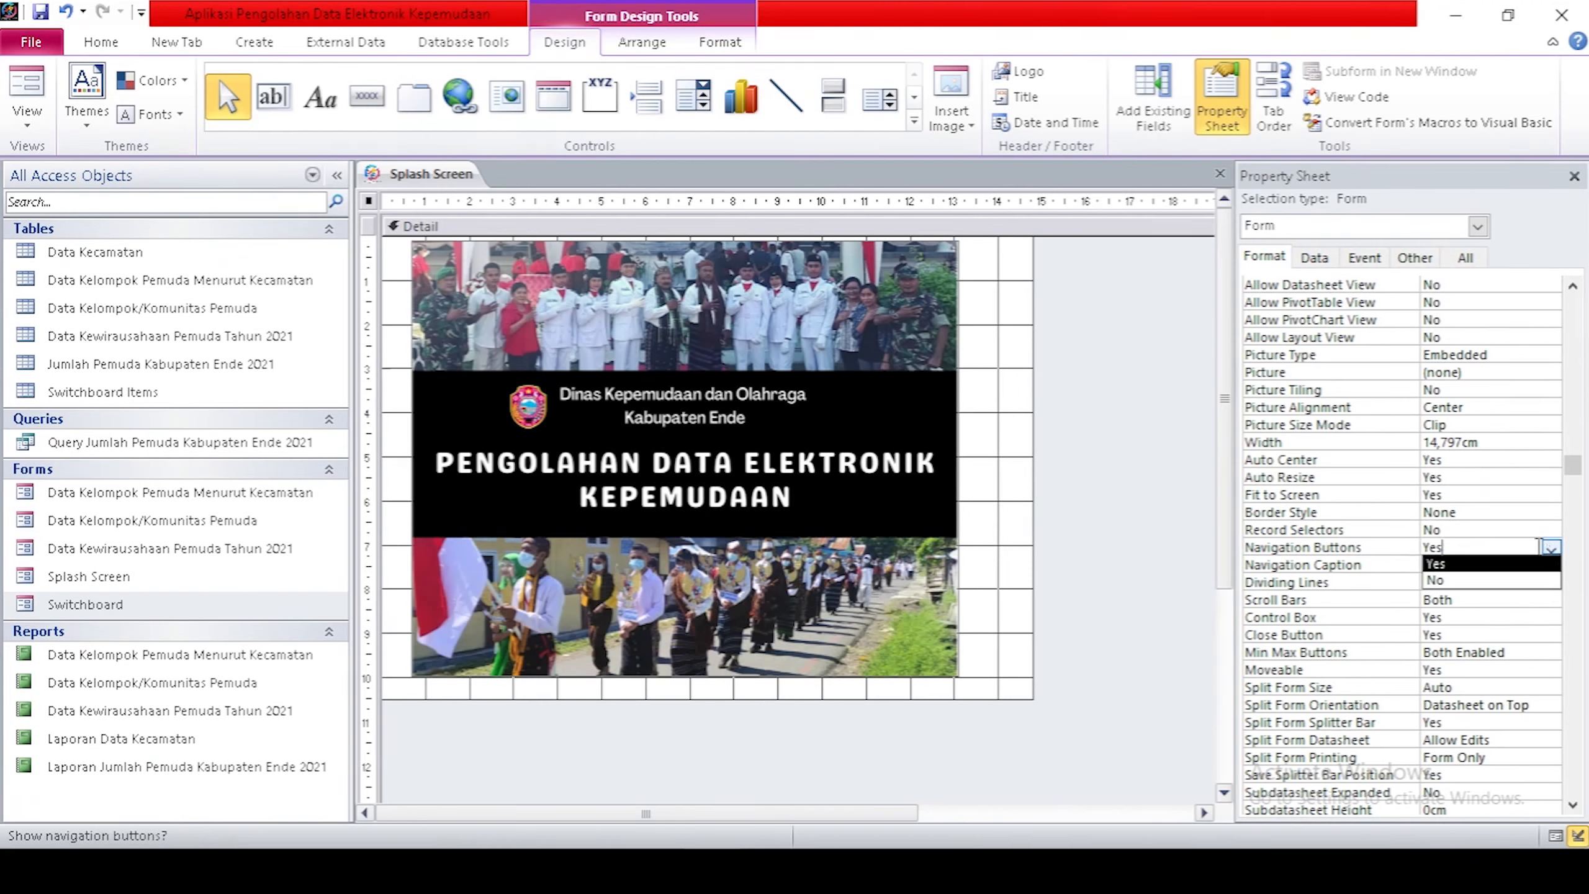
pyautogui.click(1492, 581)
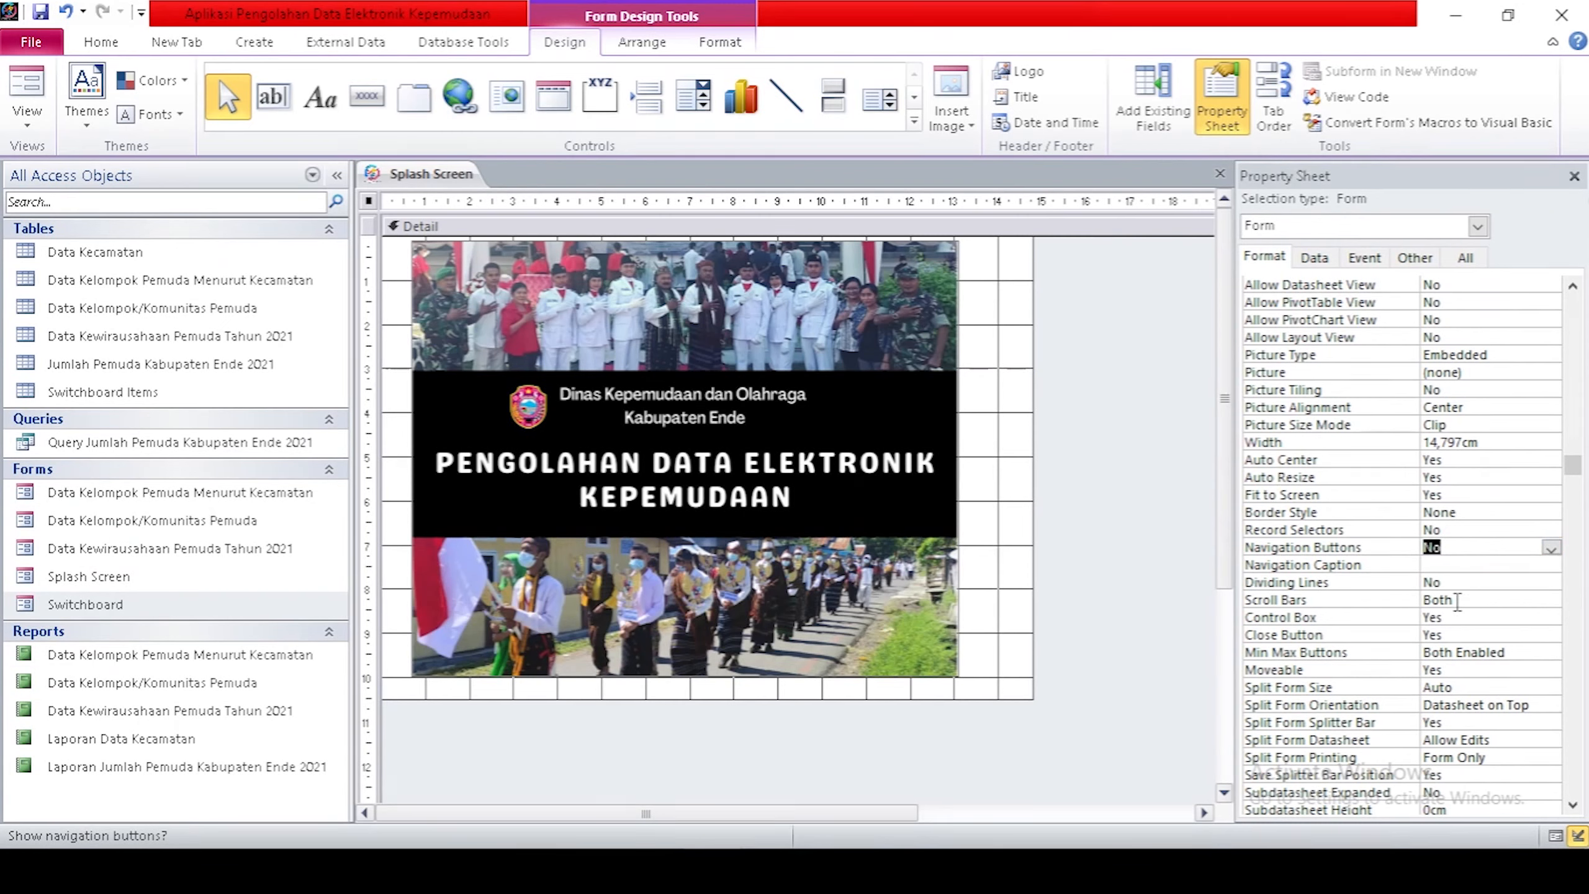
pyautogui.click(1492, 599)
pyautogui.click(1551, 600)
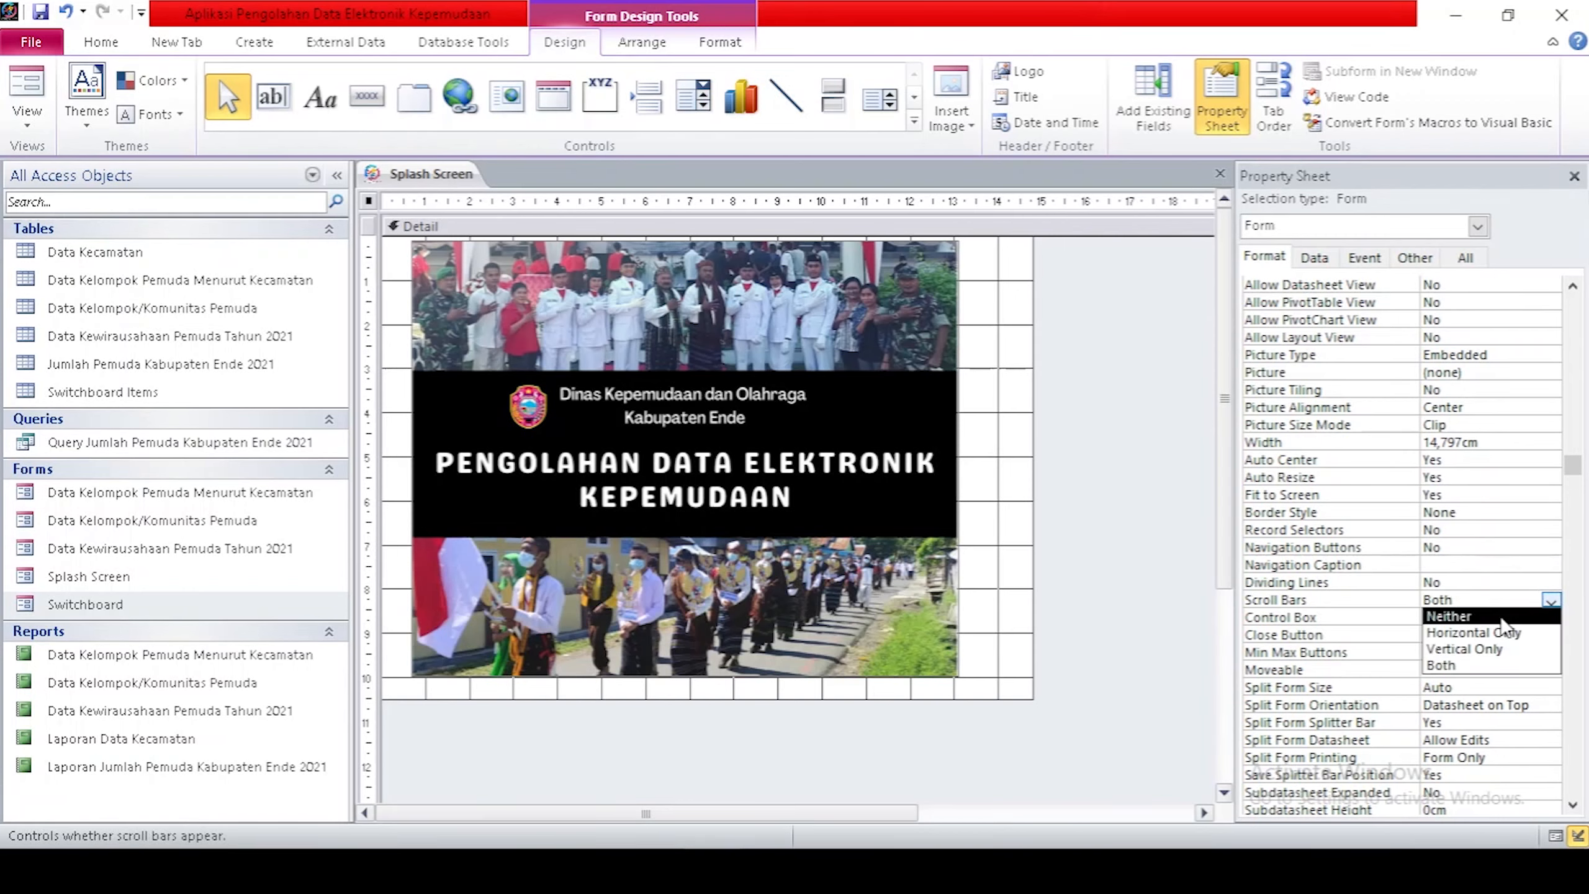
pyautogui.click(1502, 617)
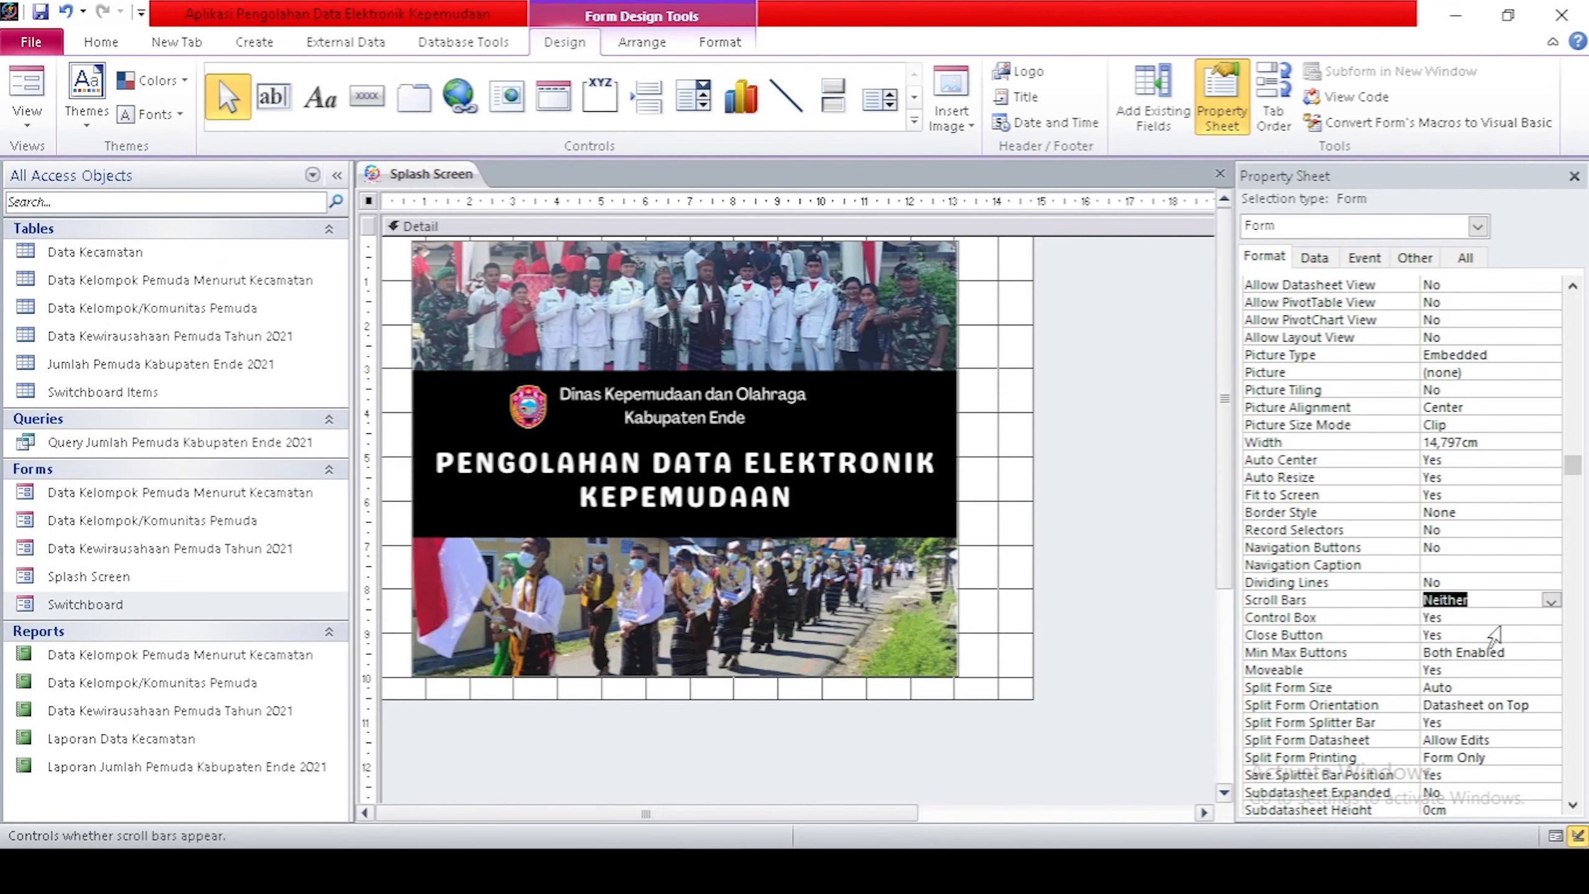
# Set Control Box and Close Button to No, then show the Event properties.
pyautogui.click(1518, 618)
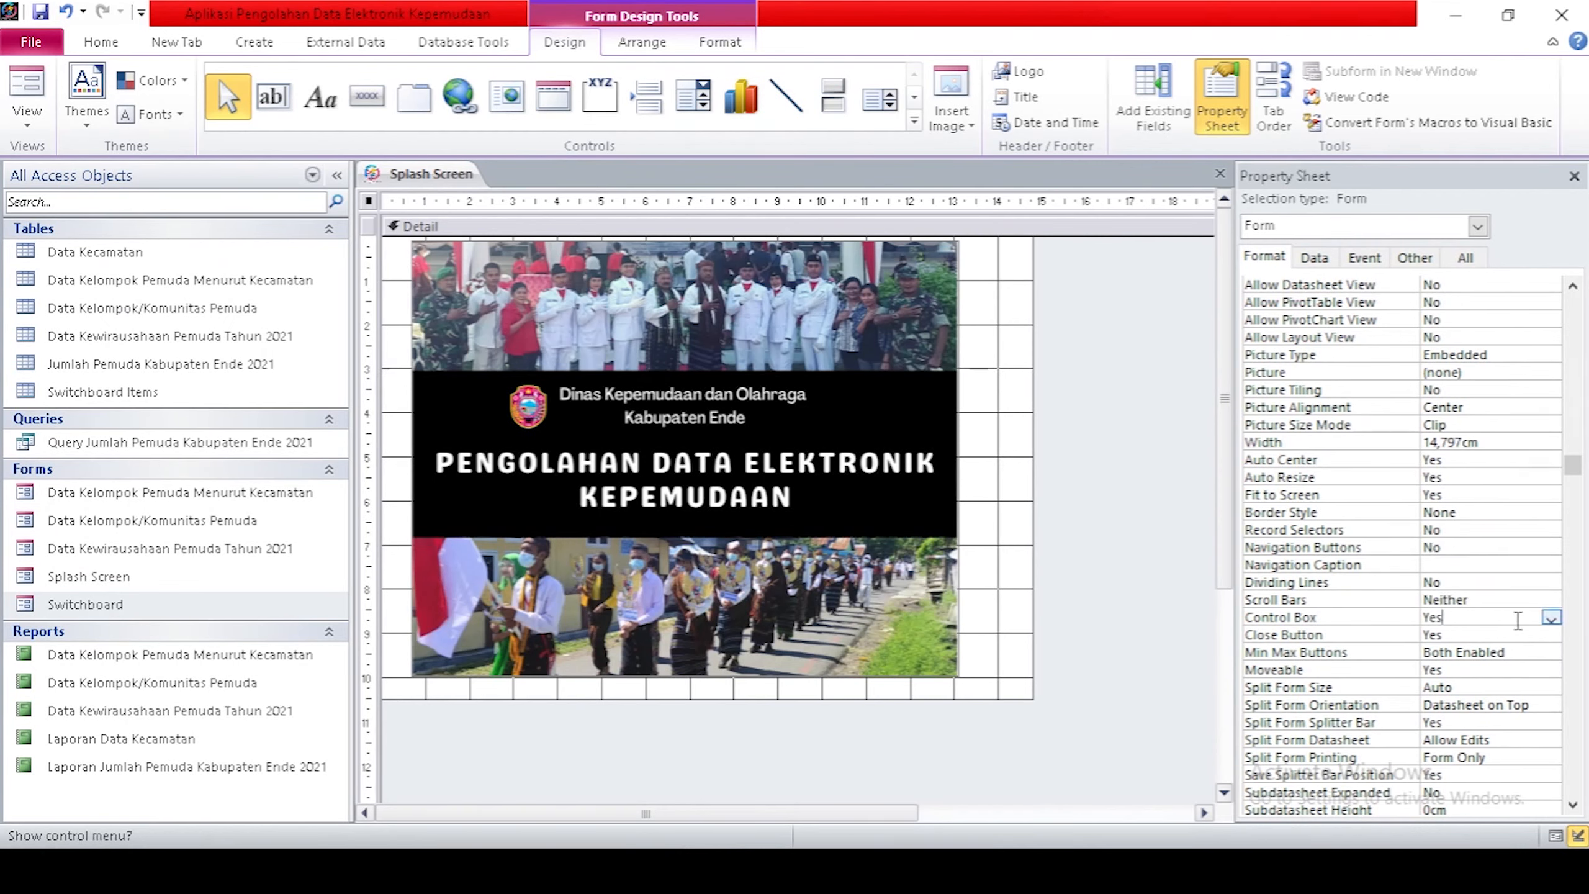
pyautogui.click(1551, 617)
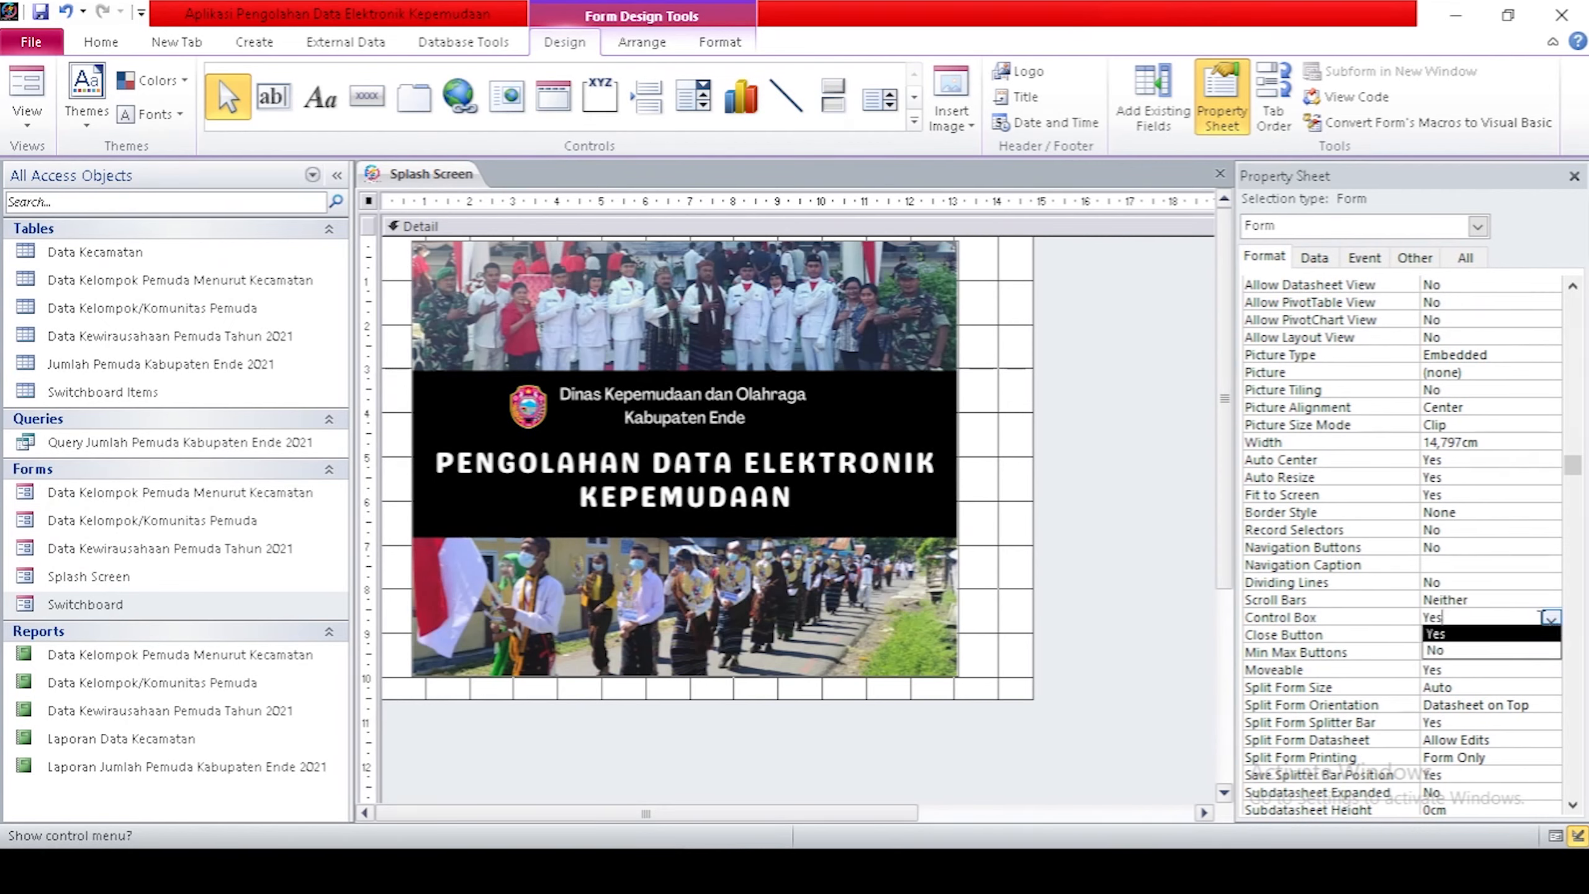
pyautogui.click(1515, 655)
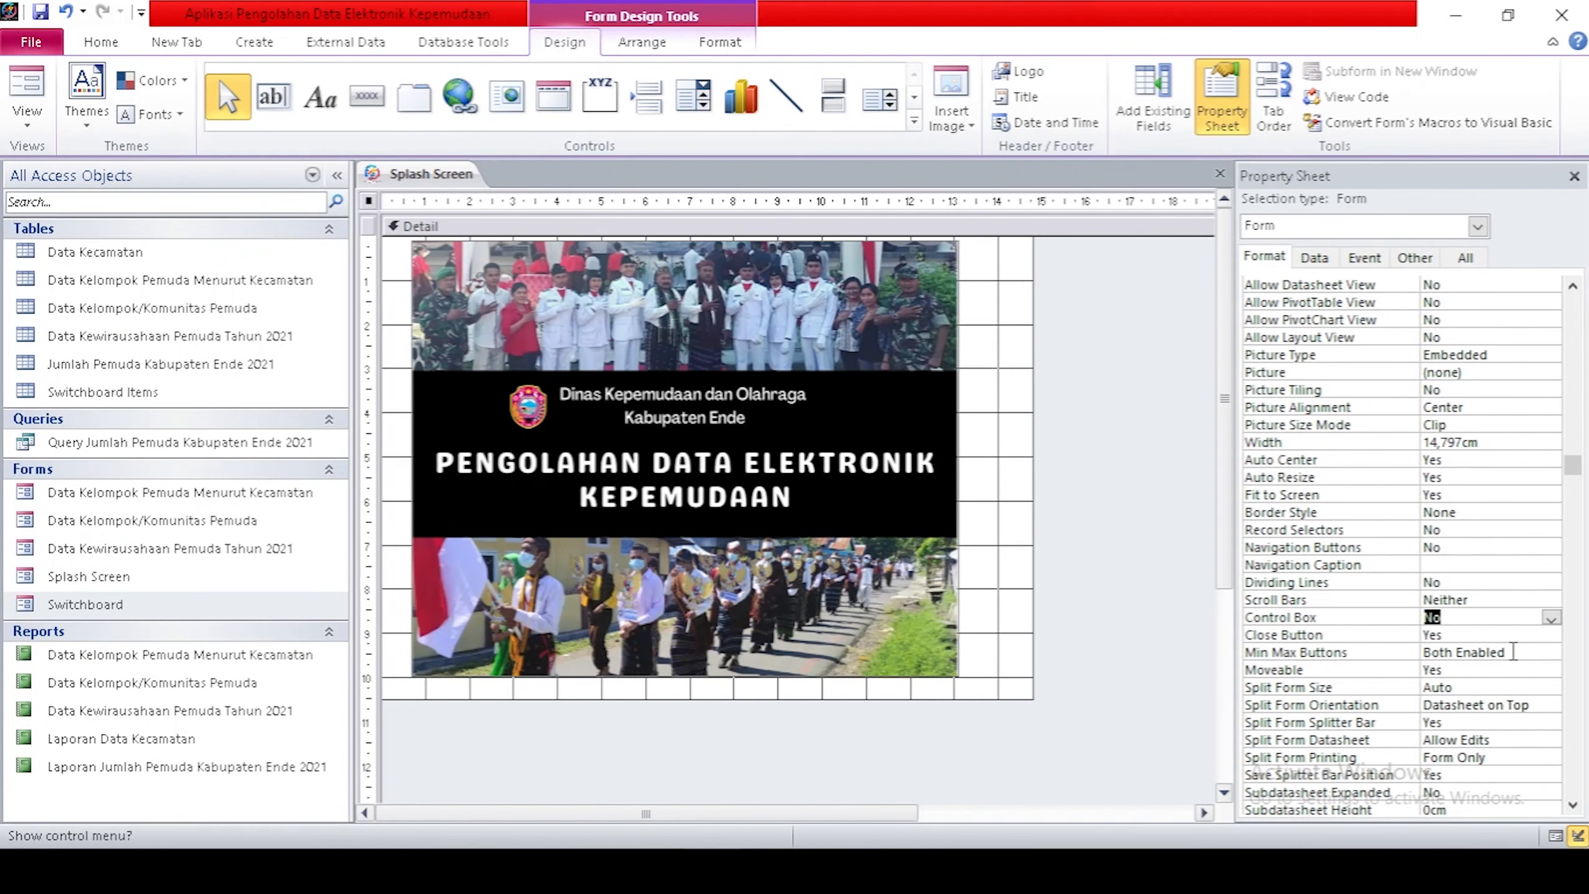
pyautogui.click(1479, 635)
pyautogui.click(1551, 635)
pyautogui.click(1508, 671)
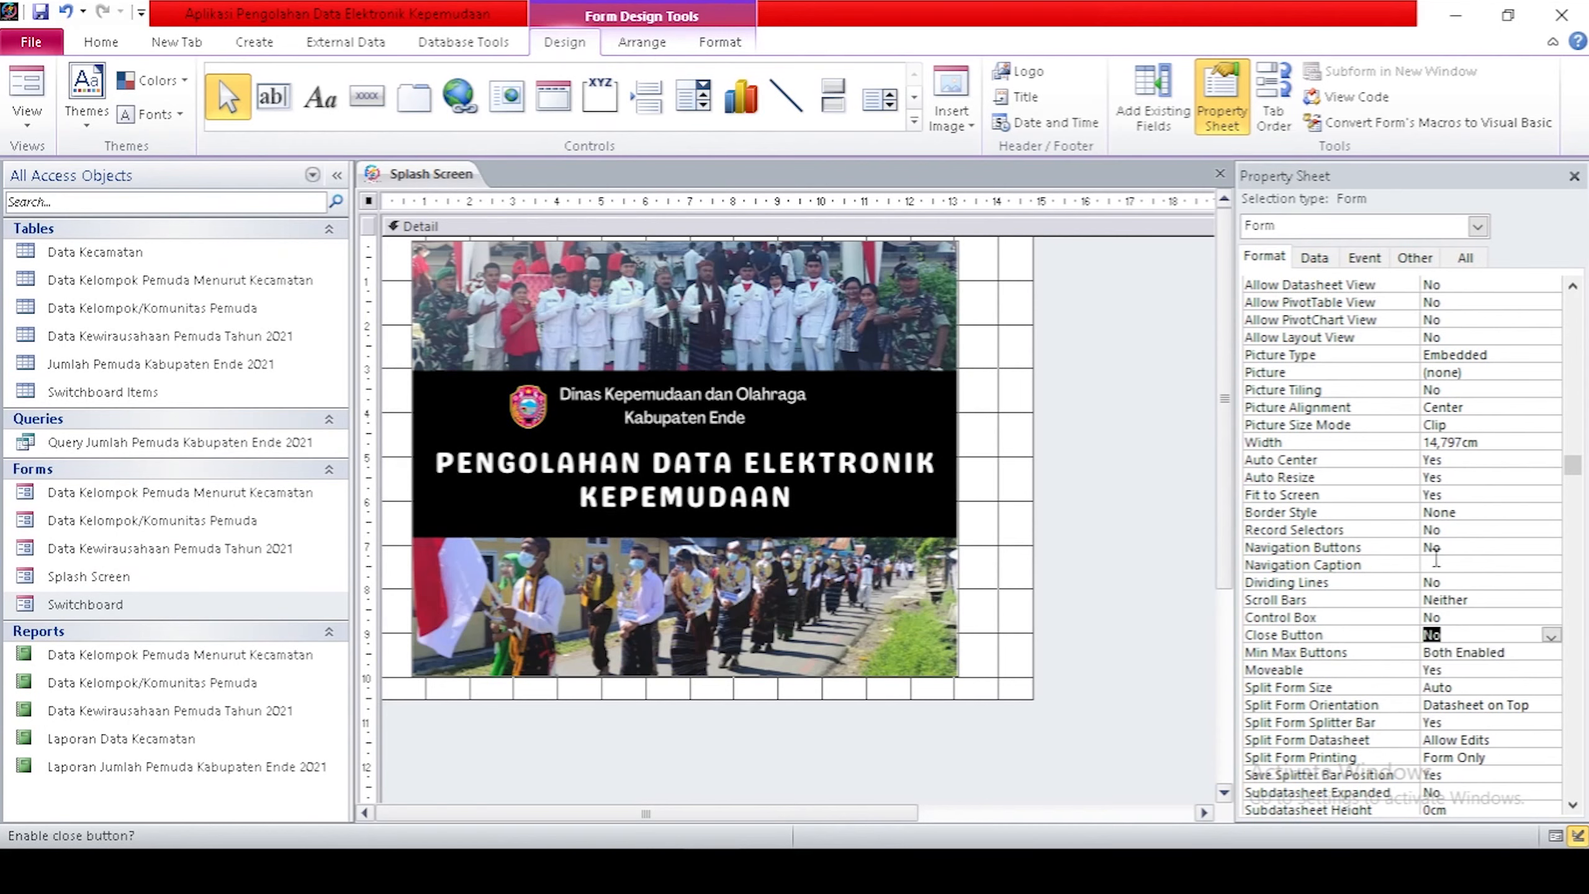
pyautogui.click(1360, 263)
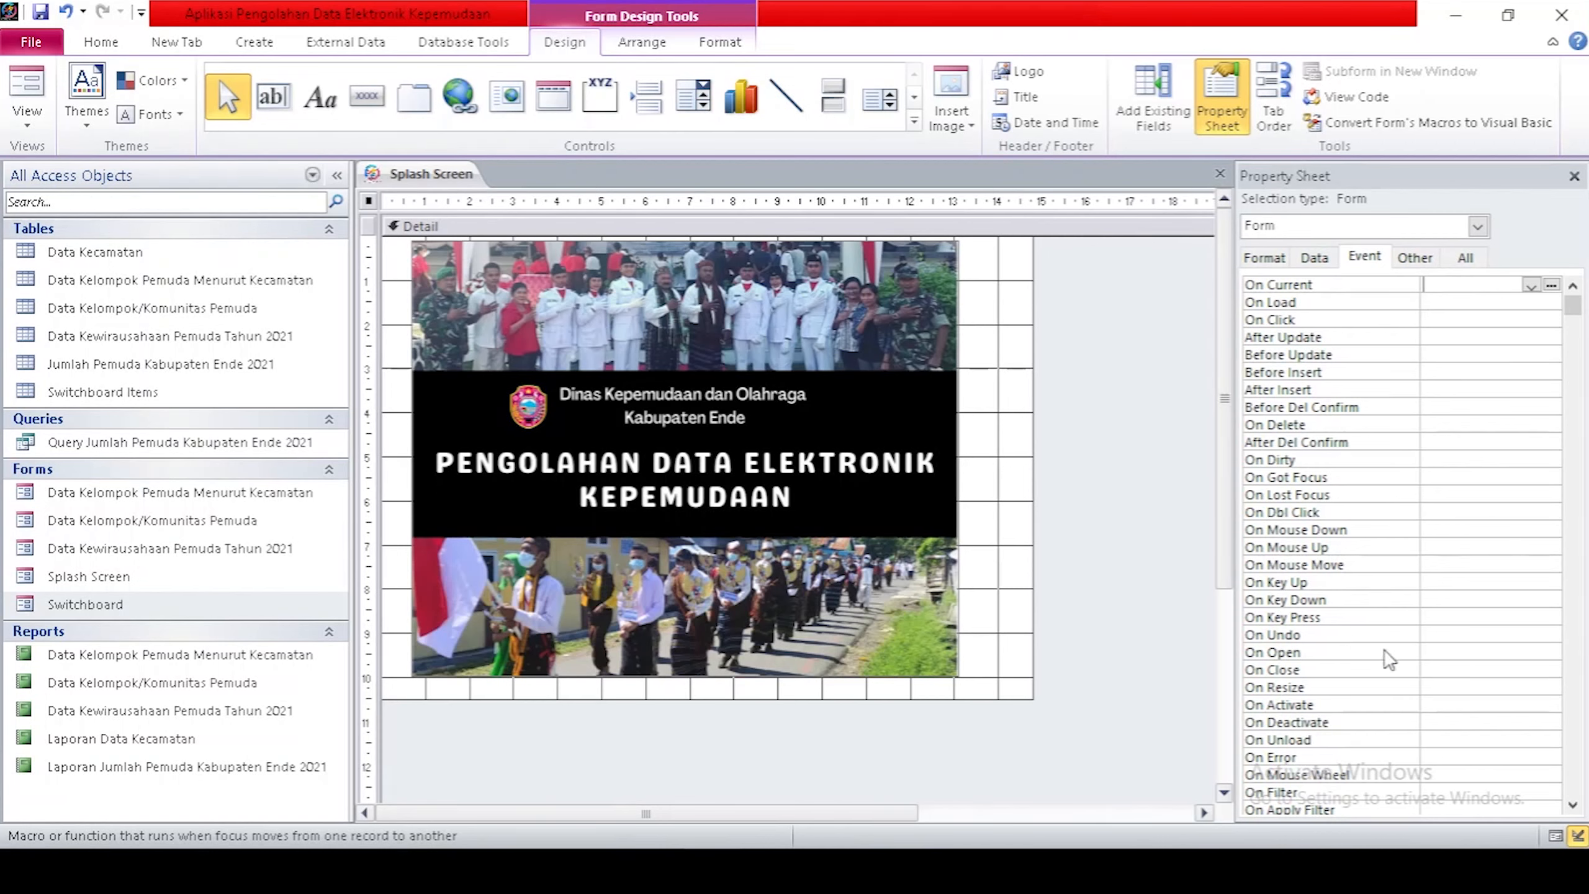
# Build an On Open embedded macro with a RunMenuCommand action set to AppMinimize.
pyautogui.click(1514, 652)
pyautogui.click(1553, 653)
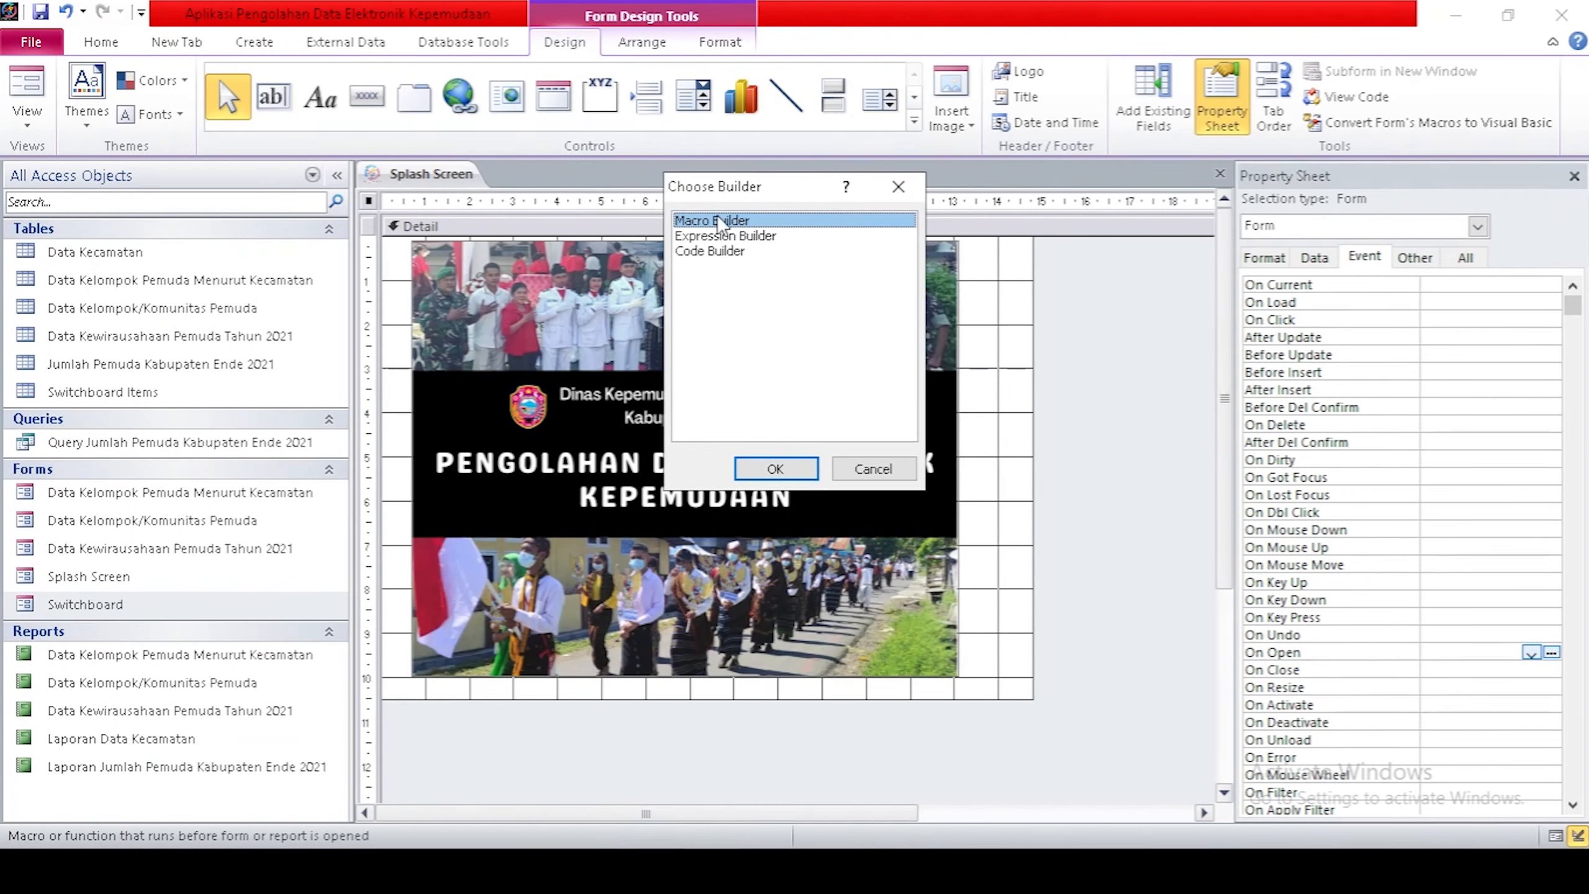
pyautogui.click(741, 469)
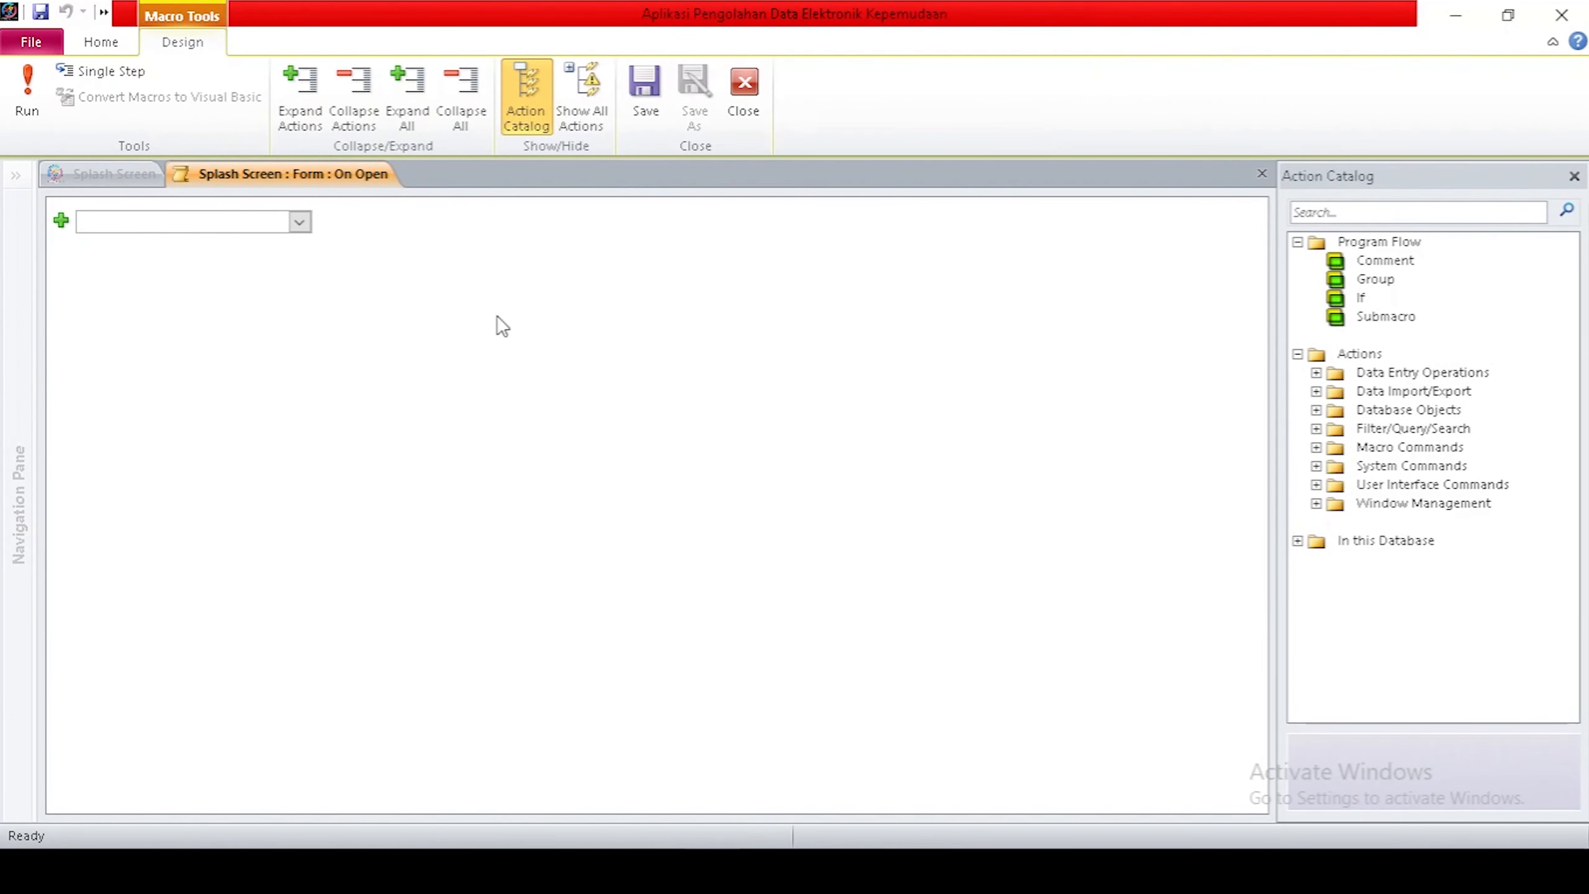
pyautogui.click(298, 221)
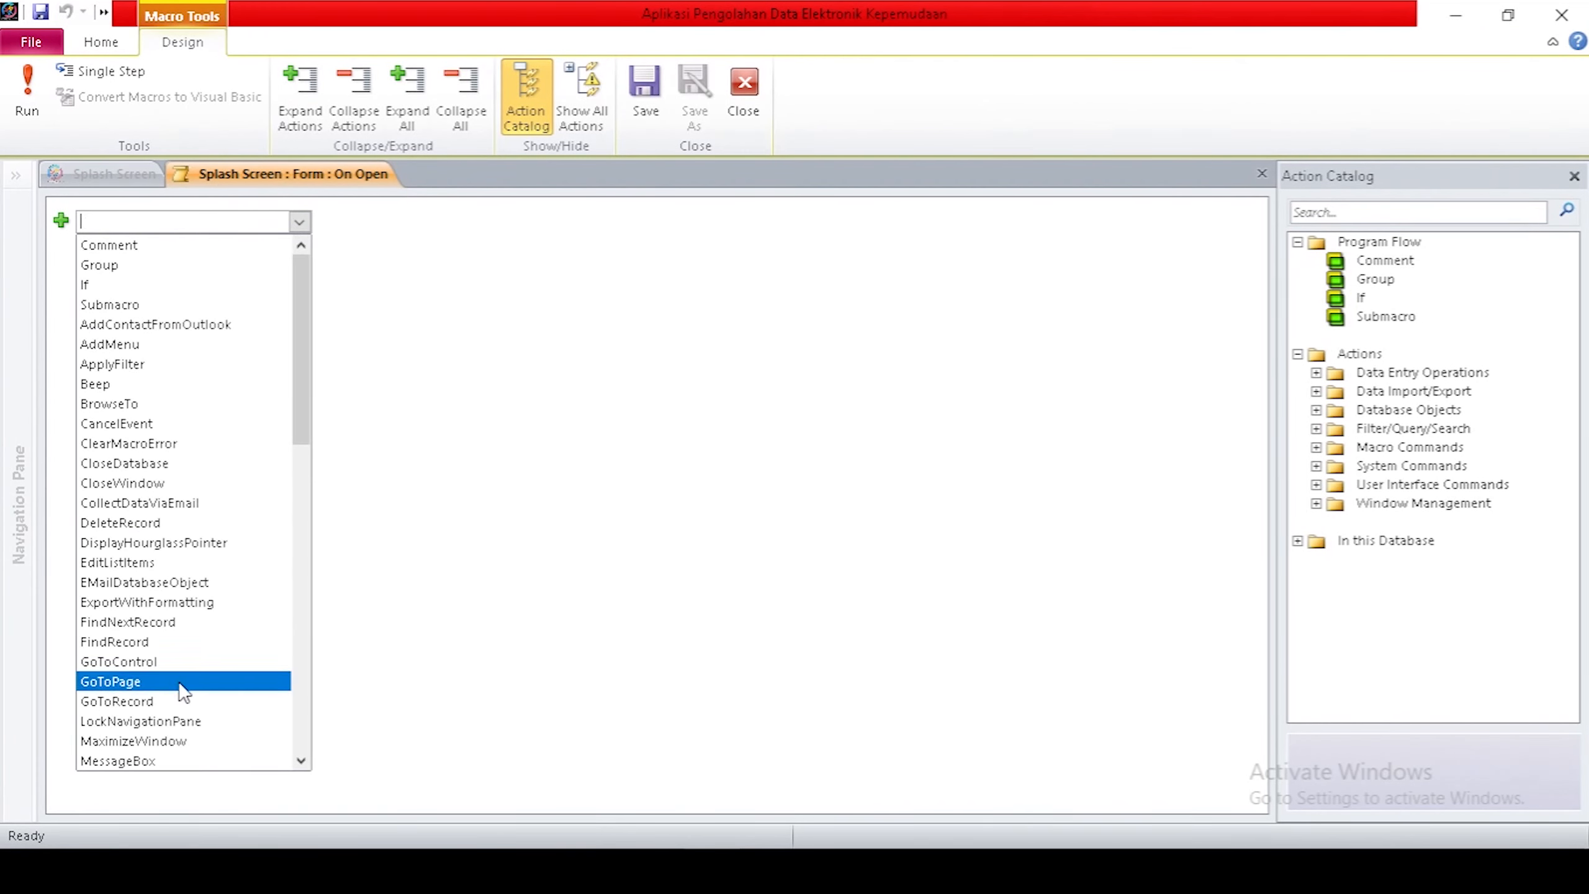
pyautogui.scroll(-6, 144, 676)
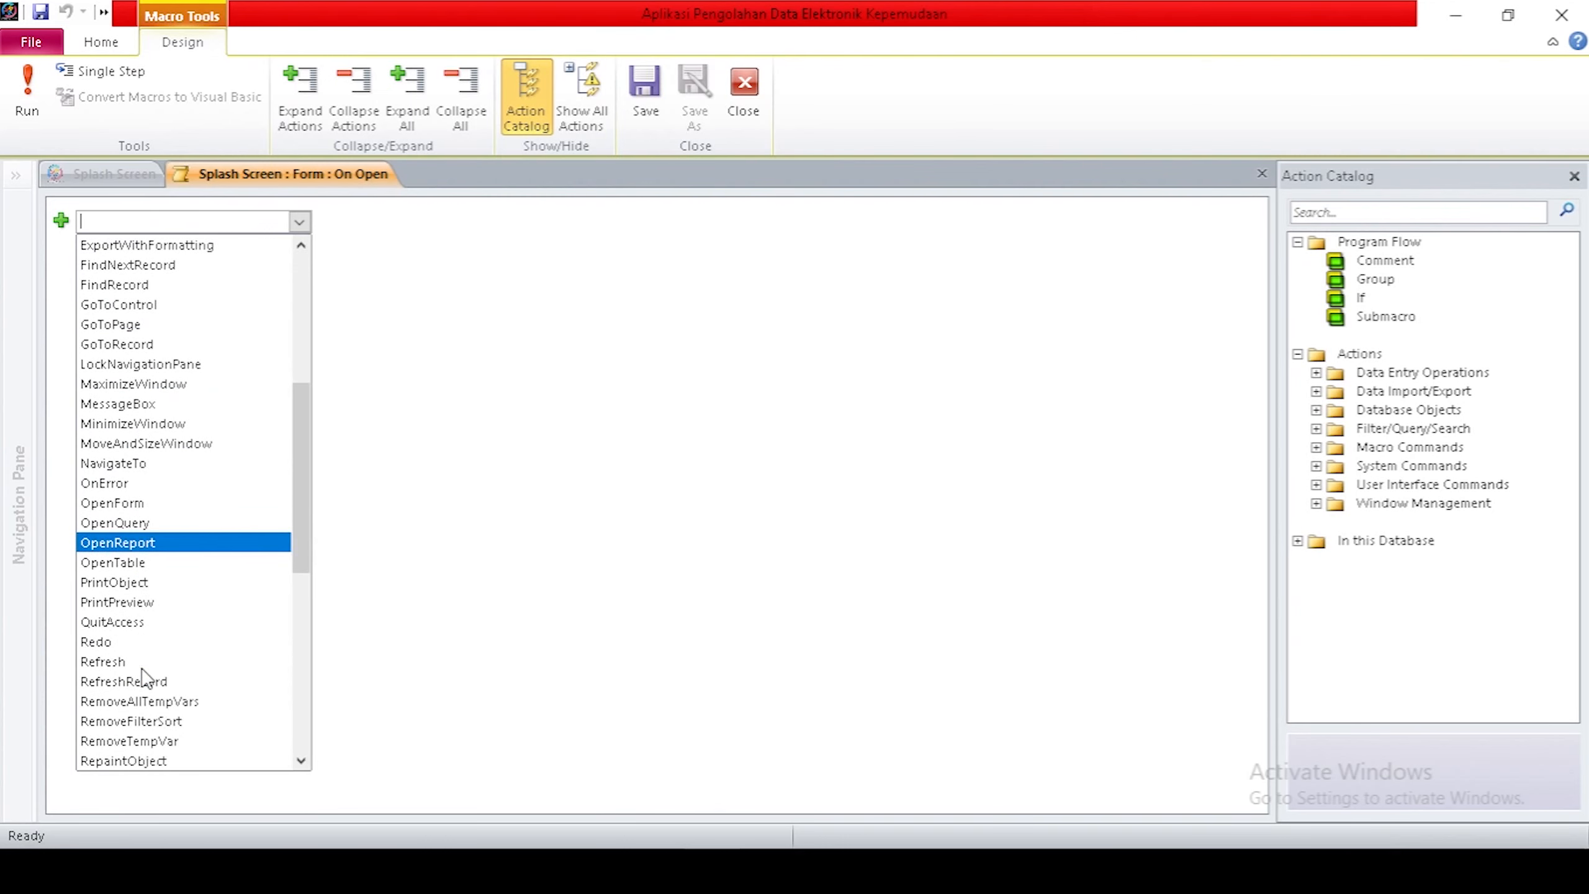
pyautogui.scroll(-2, 142, 679)
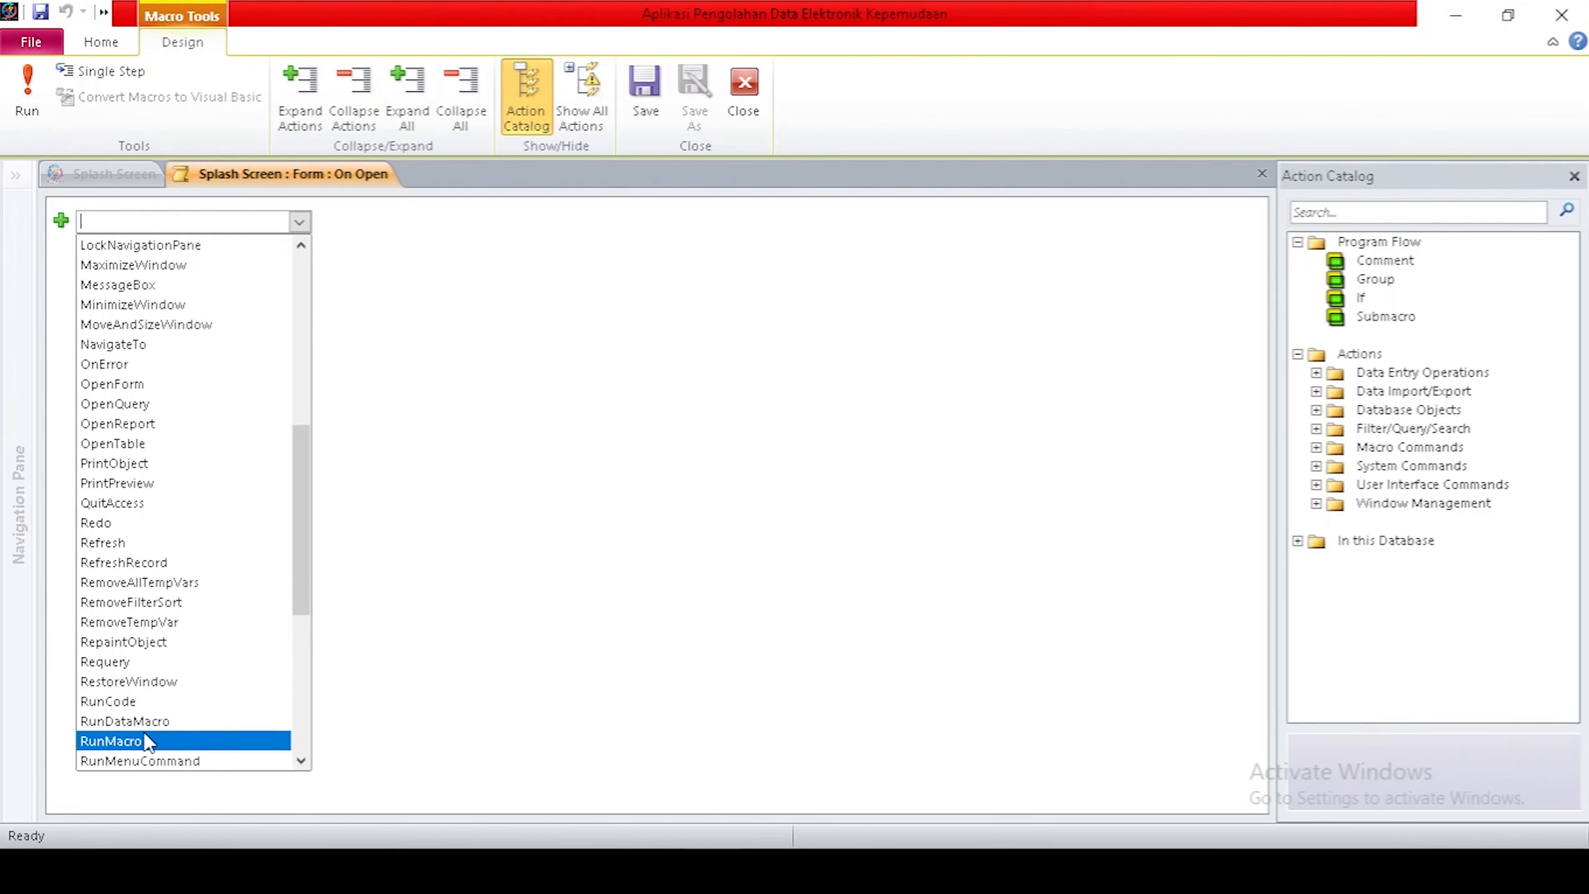
pyautogui.scroll(-1, 144, 732)
pyautogui.click(157, 701)
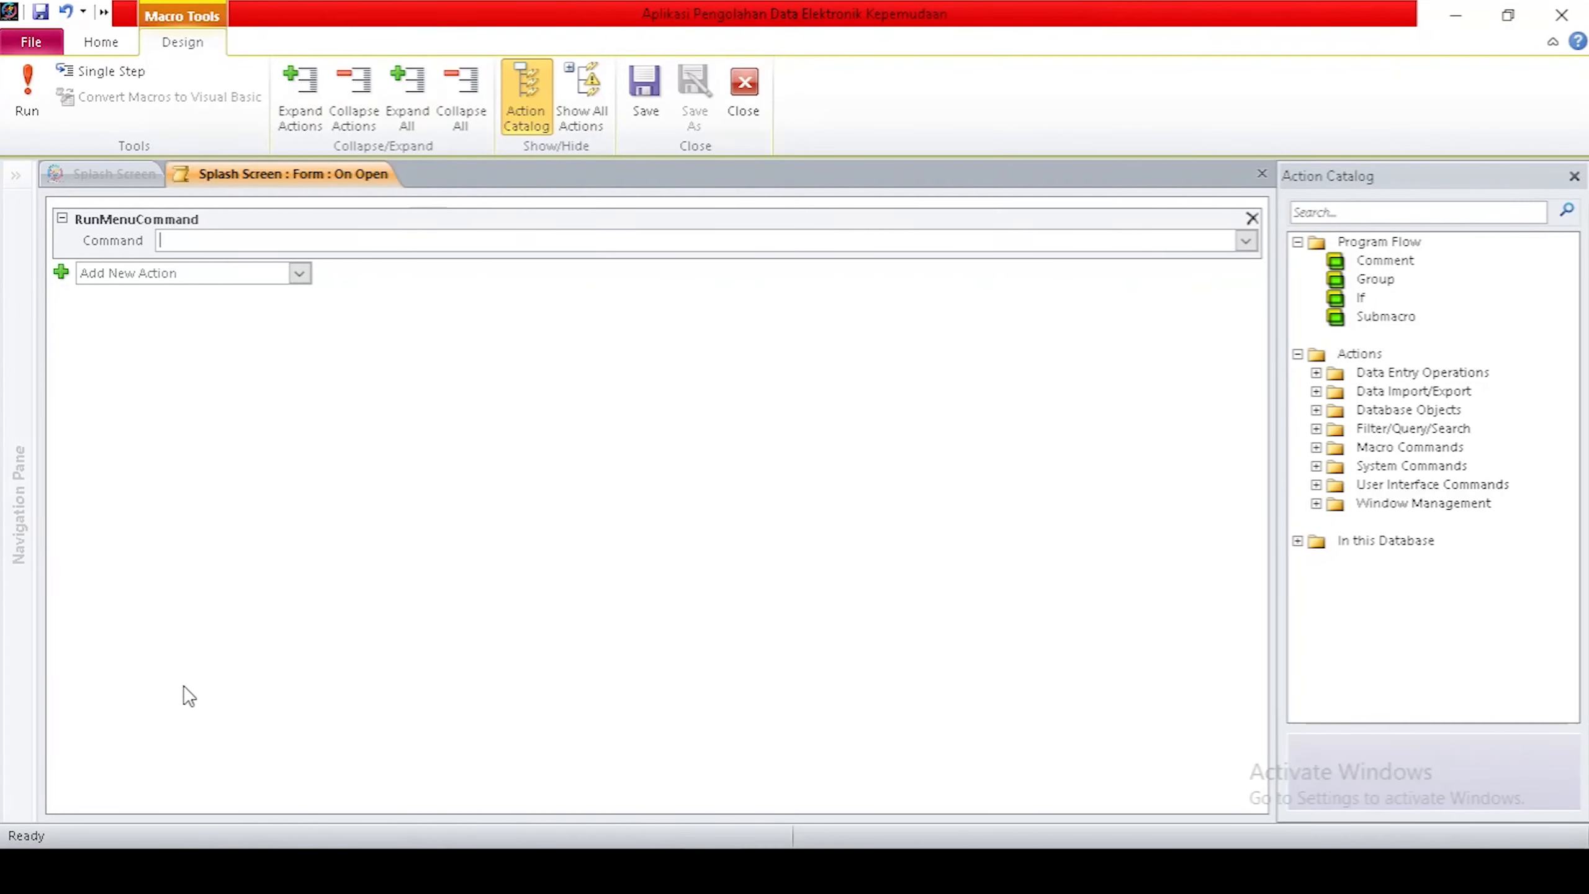
pyautogui.click(1245, 241)
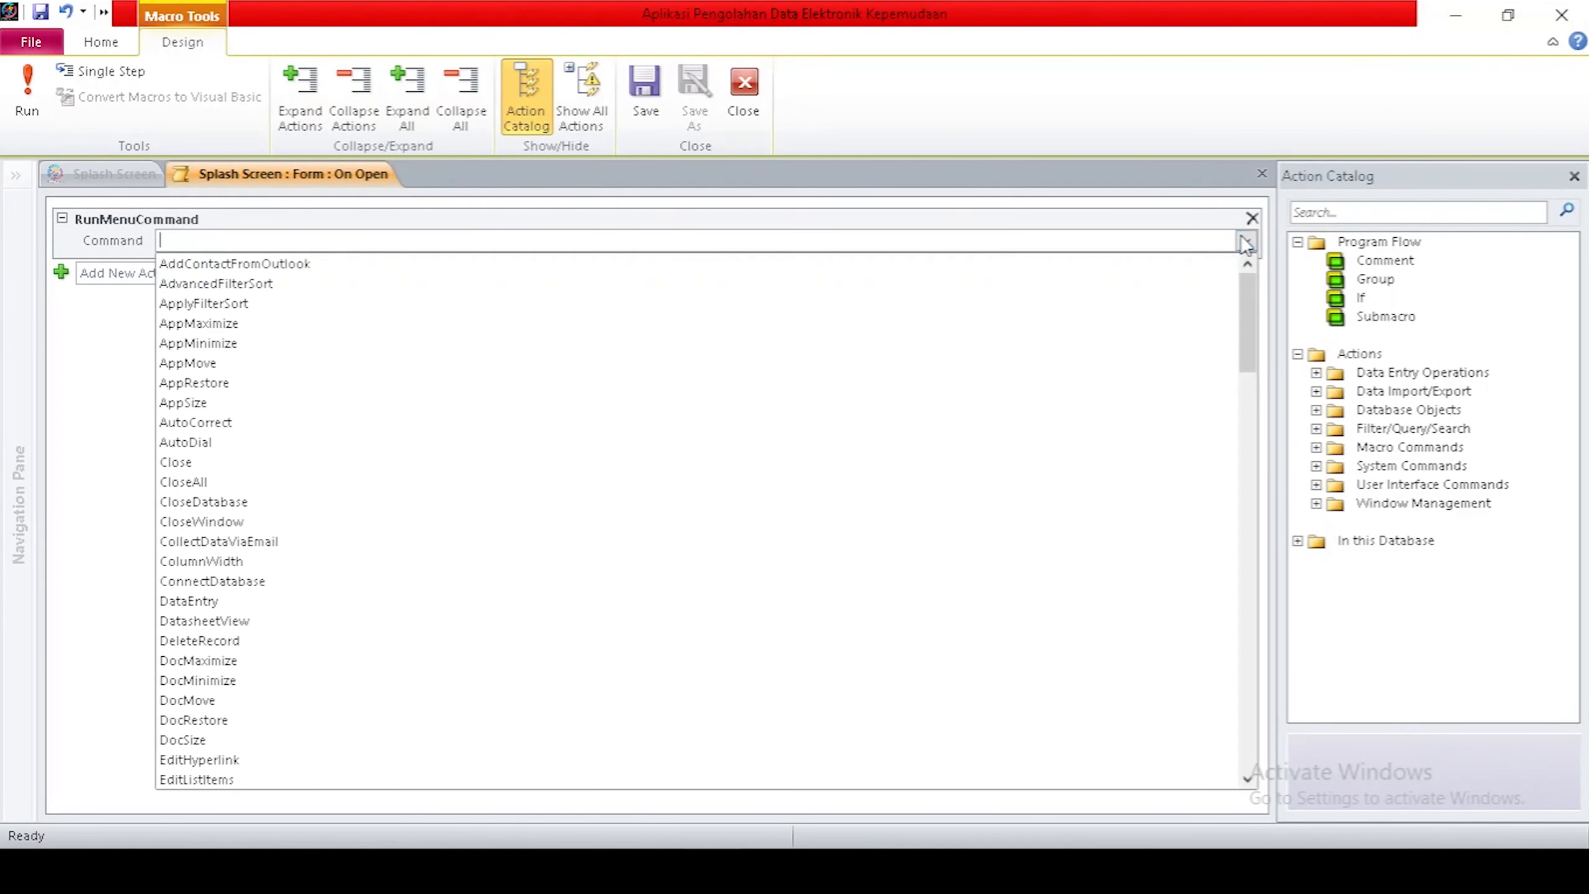
pyautogui.click(237, 345)
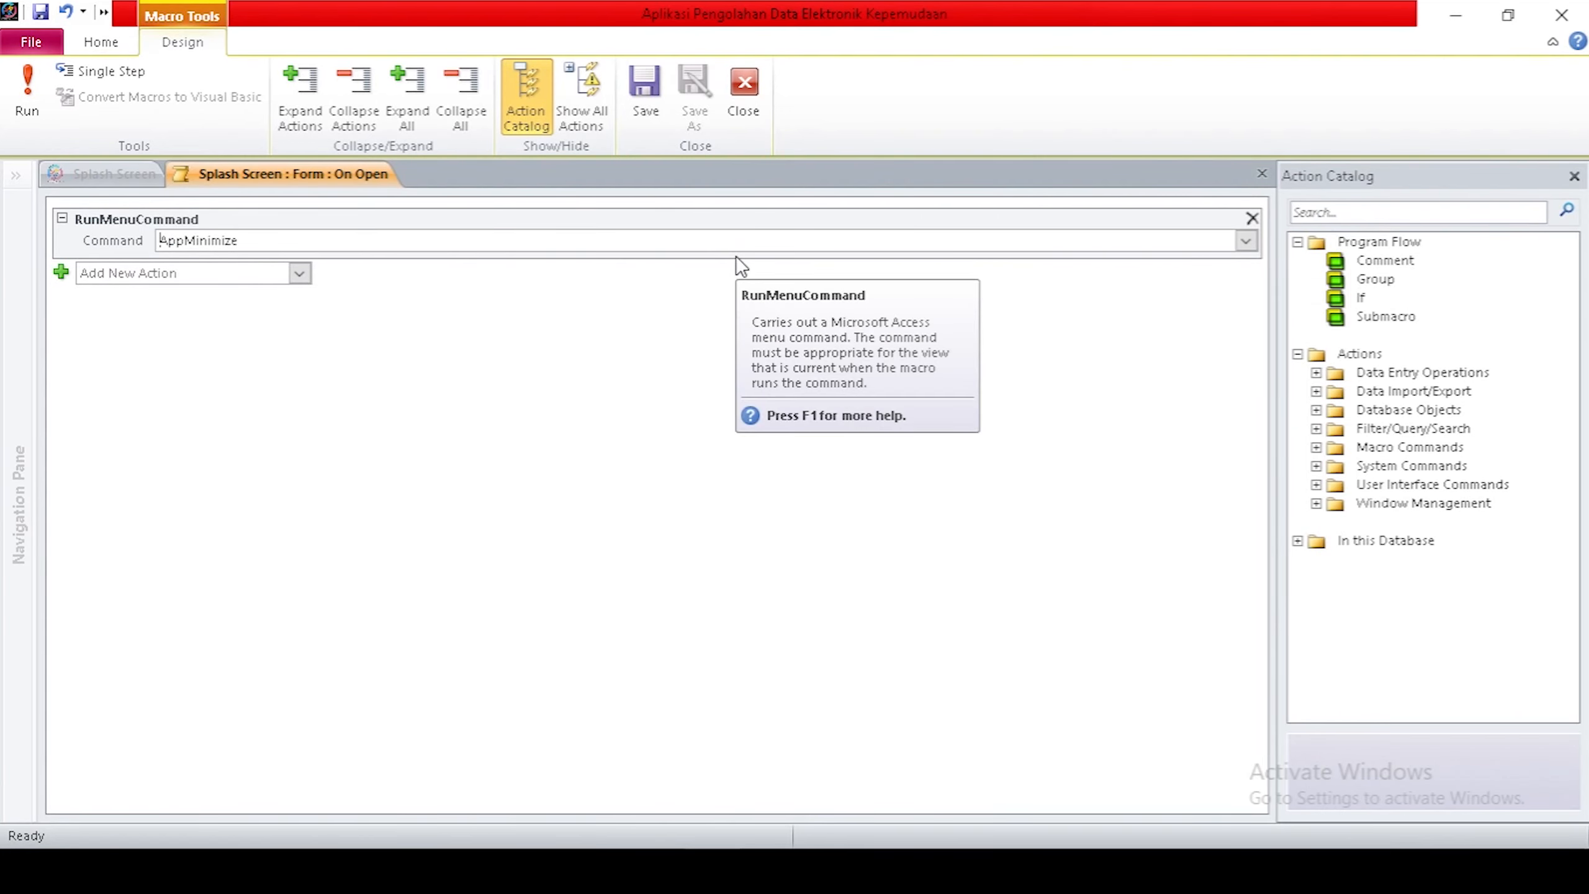
# Save and close the On Open macro, returning to the form design.
pyautogui.rightClick(254, 177)
pyautogui.click(287, 194)
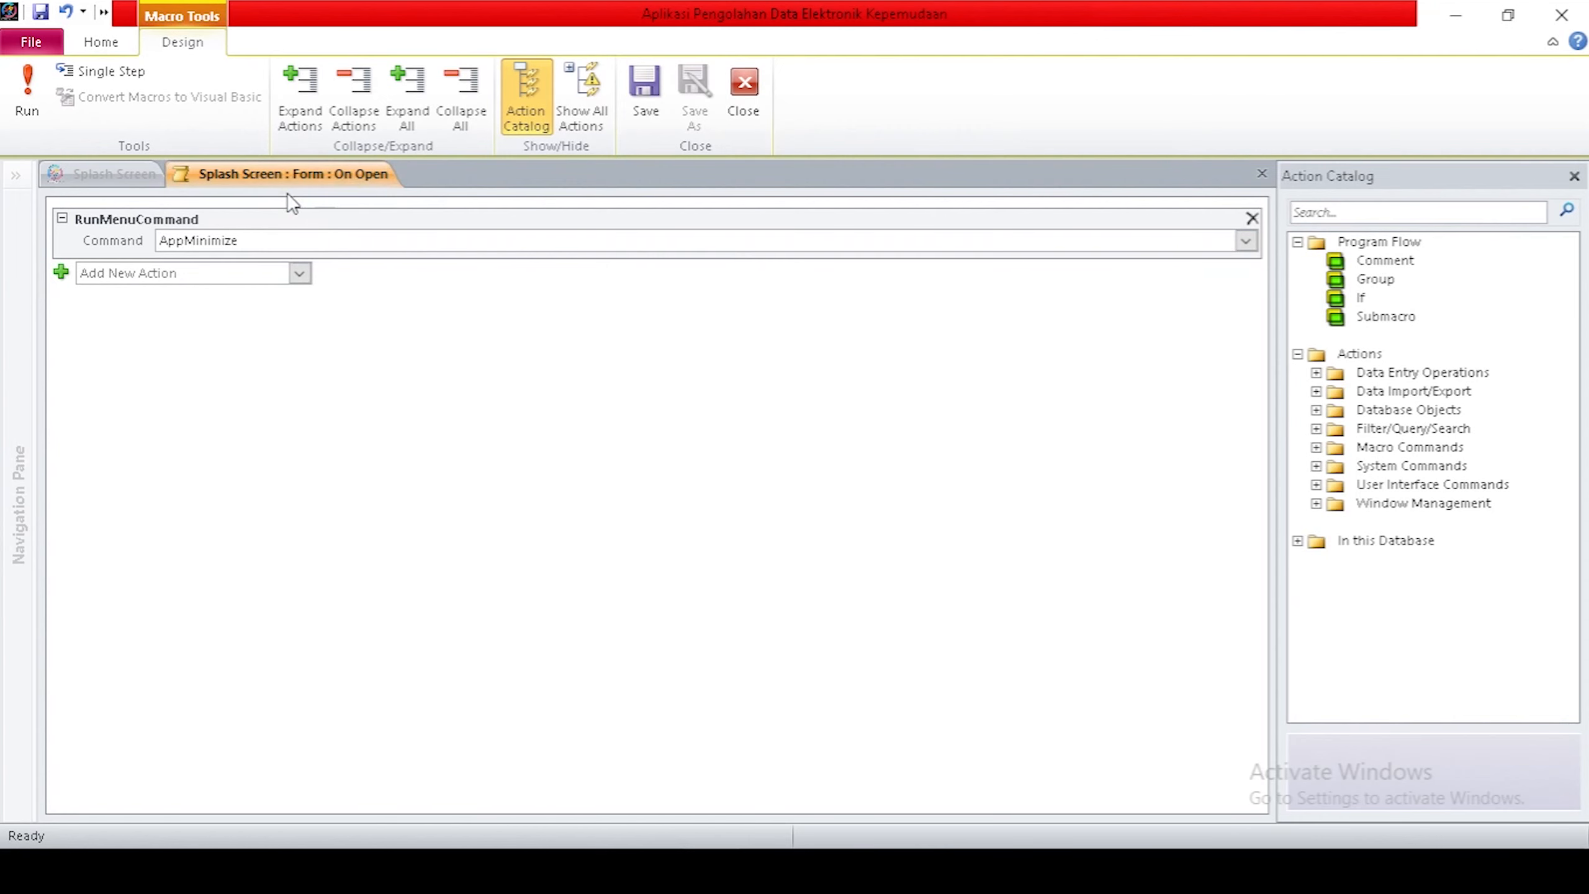
pyautogui.rightClick(314, 180)
pyautogui.click(340, 217)
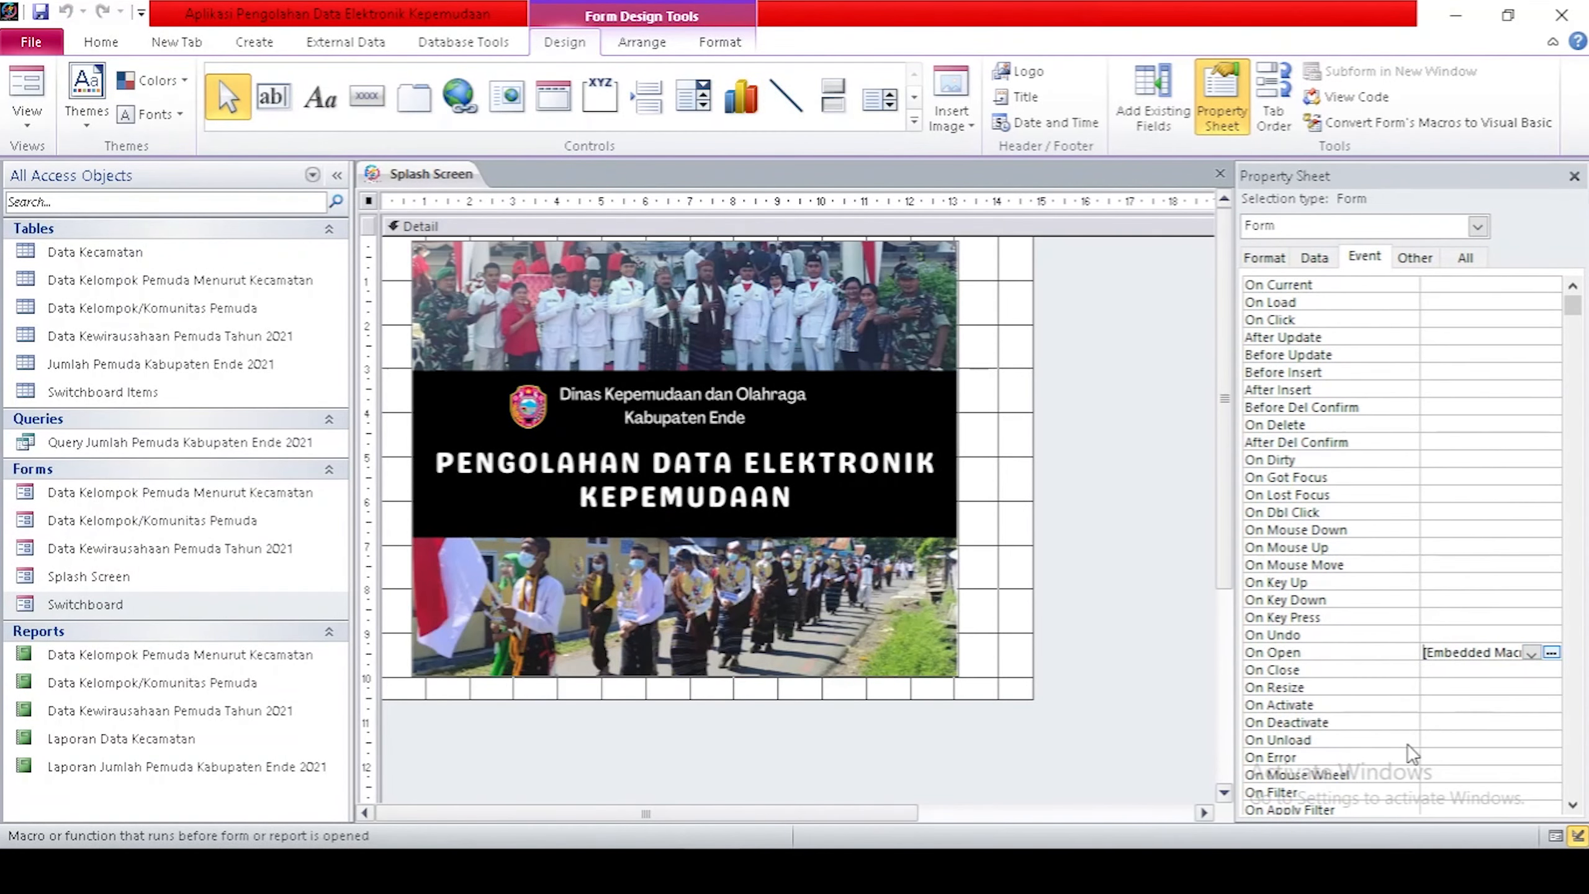
# Build an On Timer macro with an OpenForm action targeting Splash Screen.
pyautogui.scroll(-1, 1475, 722)
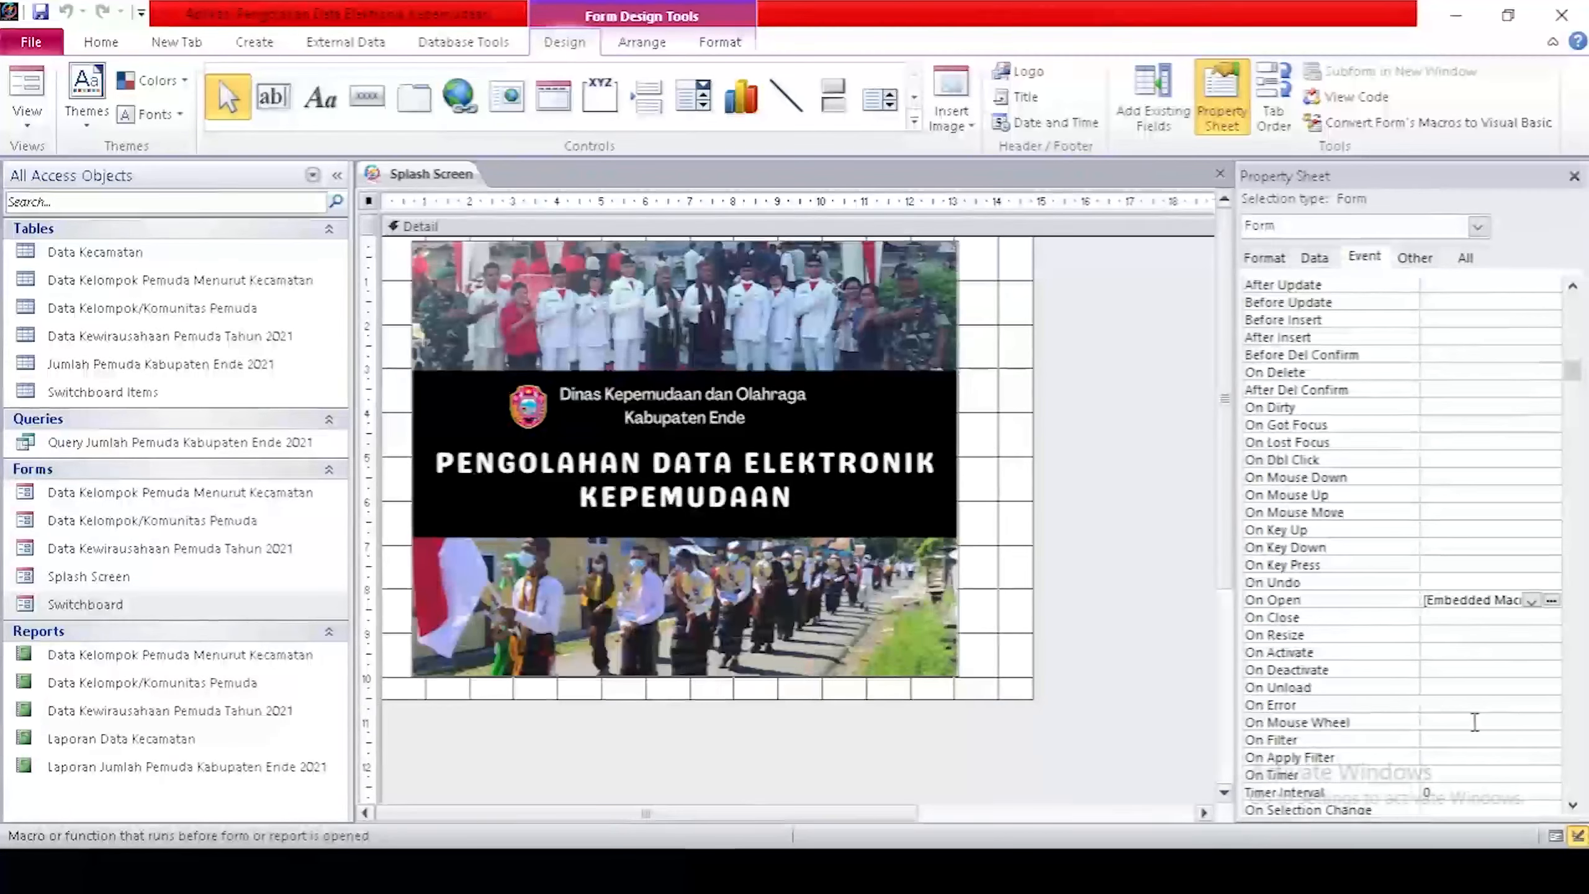
pyautogui.scroll(-1, 1474, 720)
pyautogui.click(1454, 721)
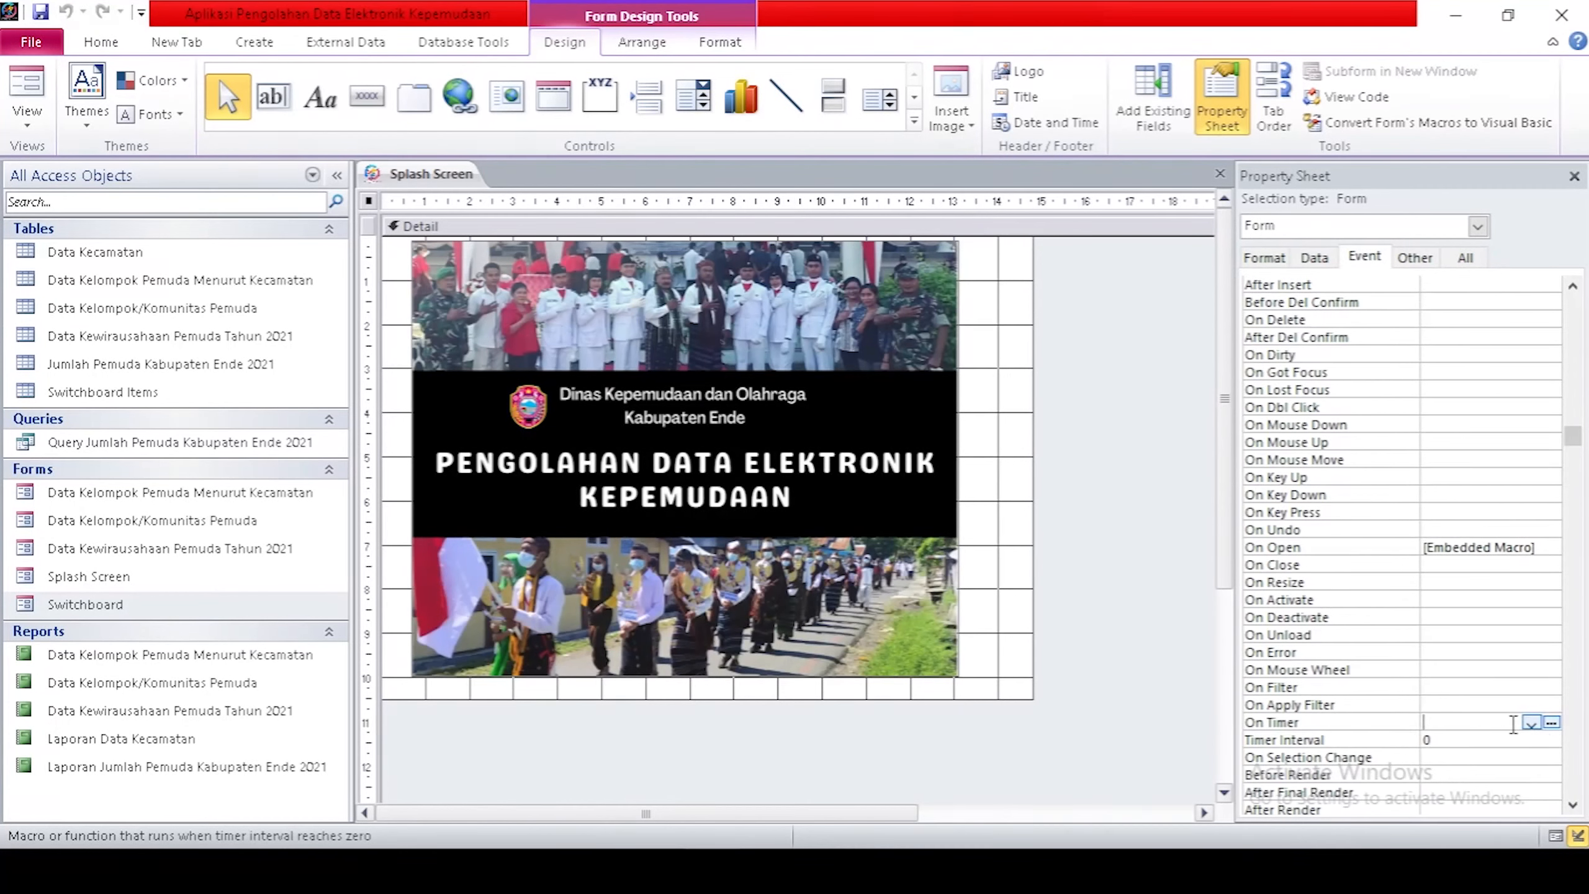
pyautogui.click(1552, 723)
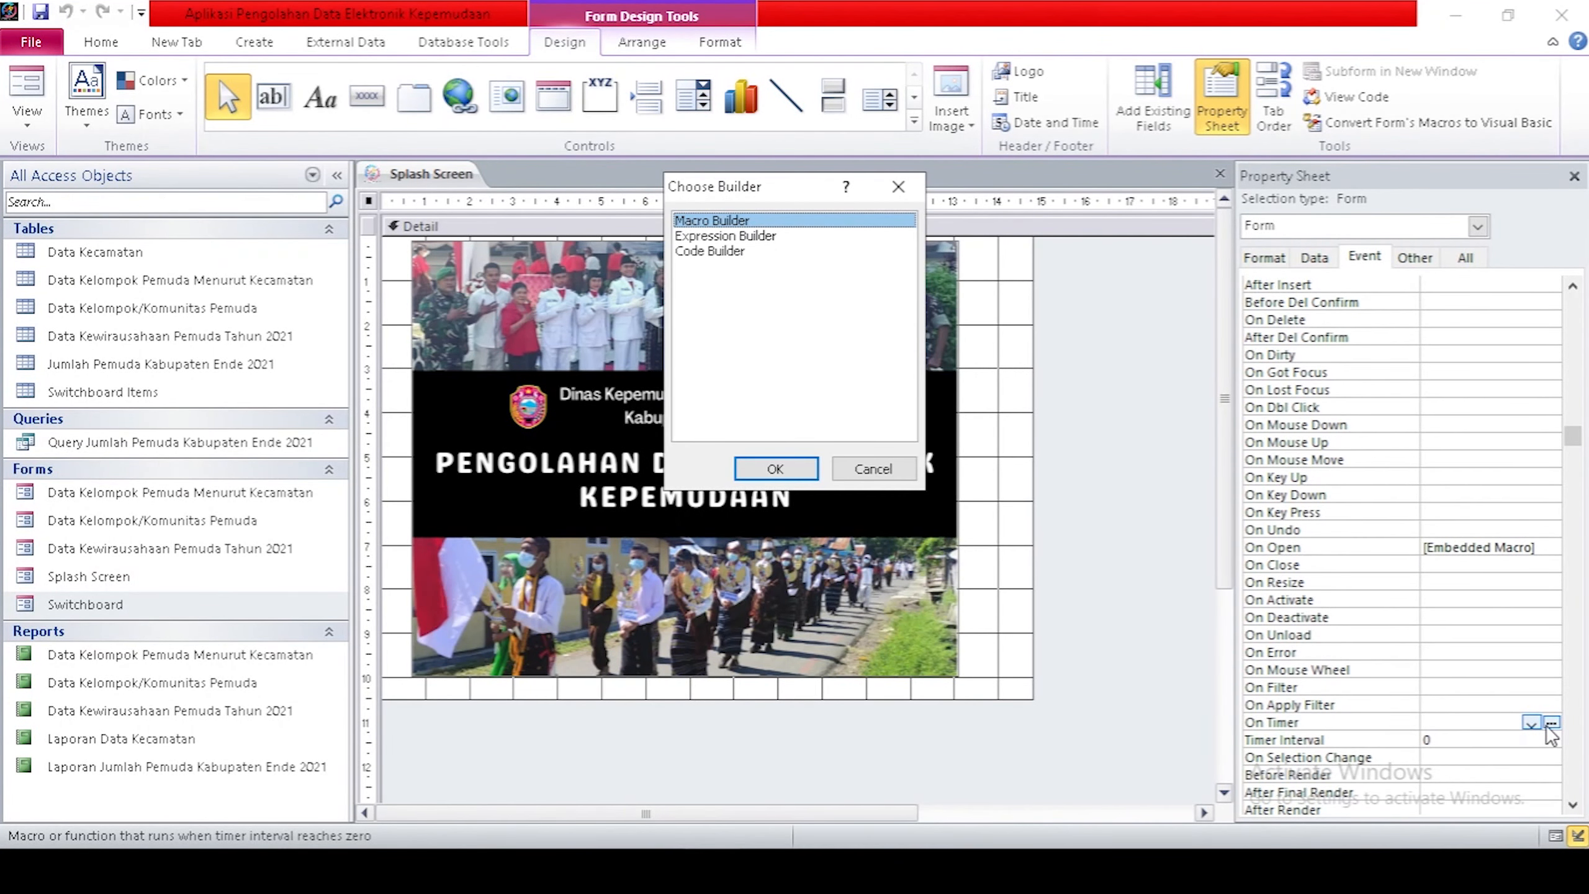
pyautogui.click(757, 471)
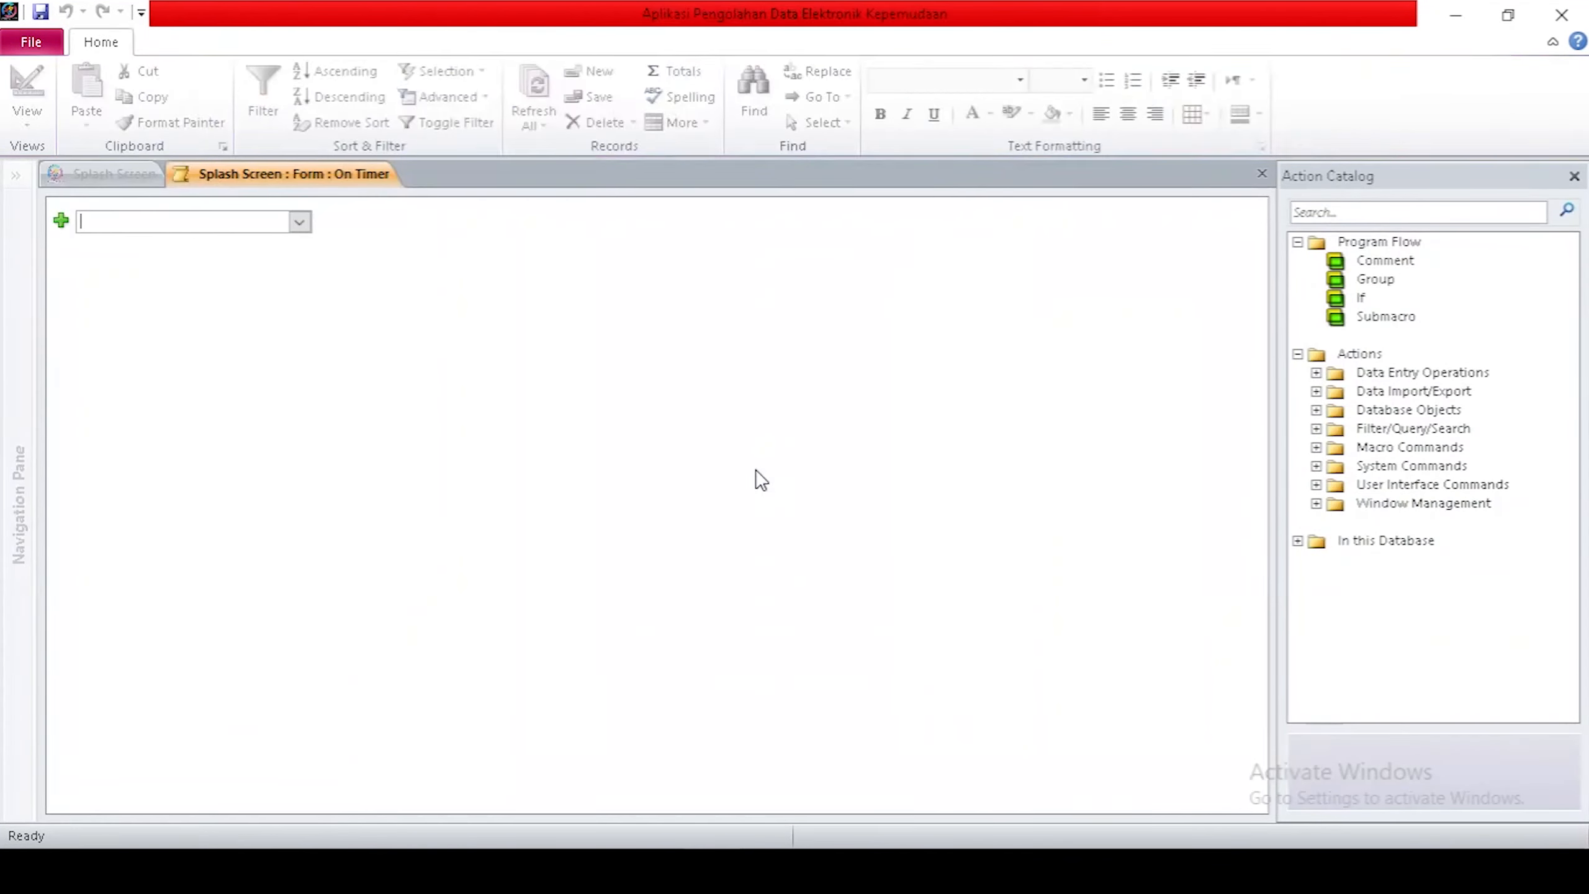
pyautogui.click(299, 222)
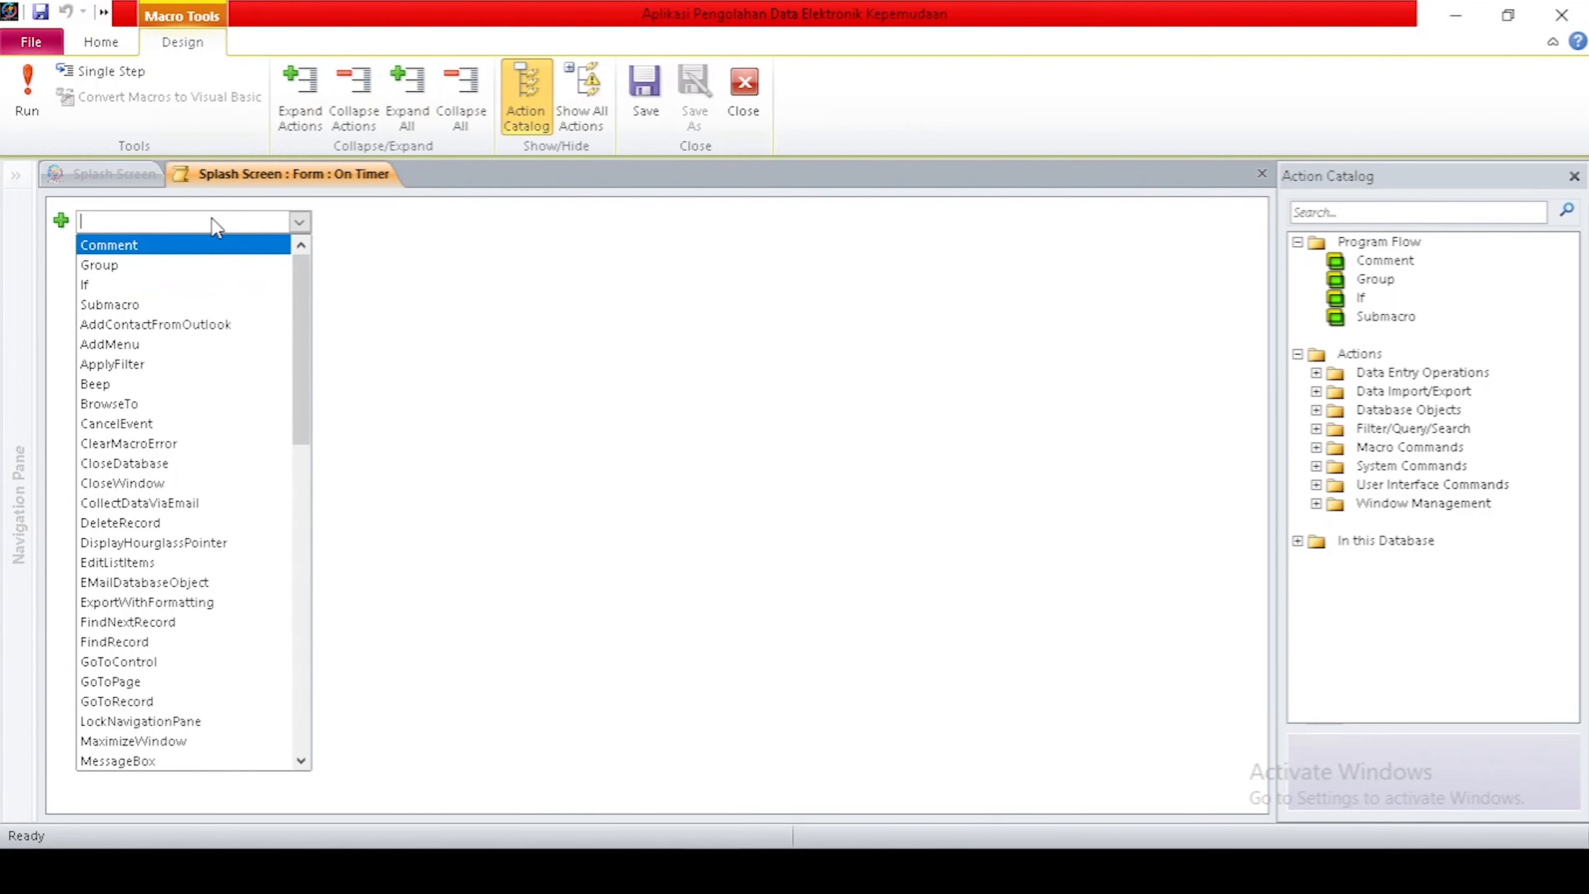
pyautogui.write('OpenForm')
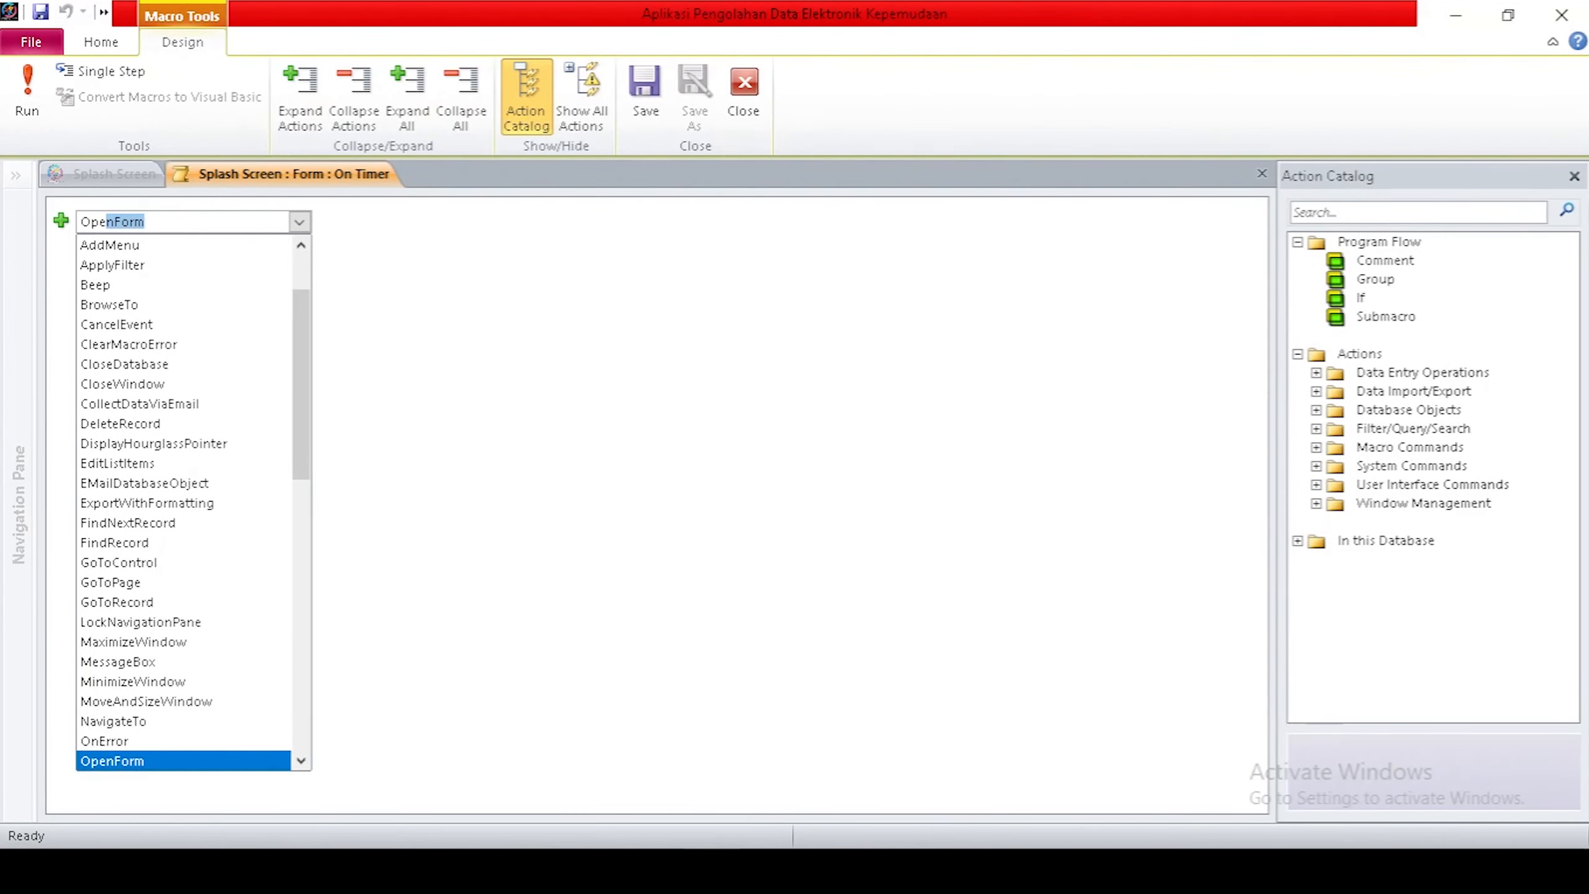
pyautogui.press('Return')
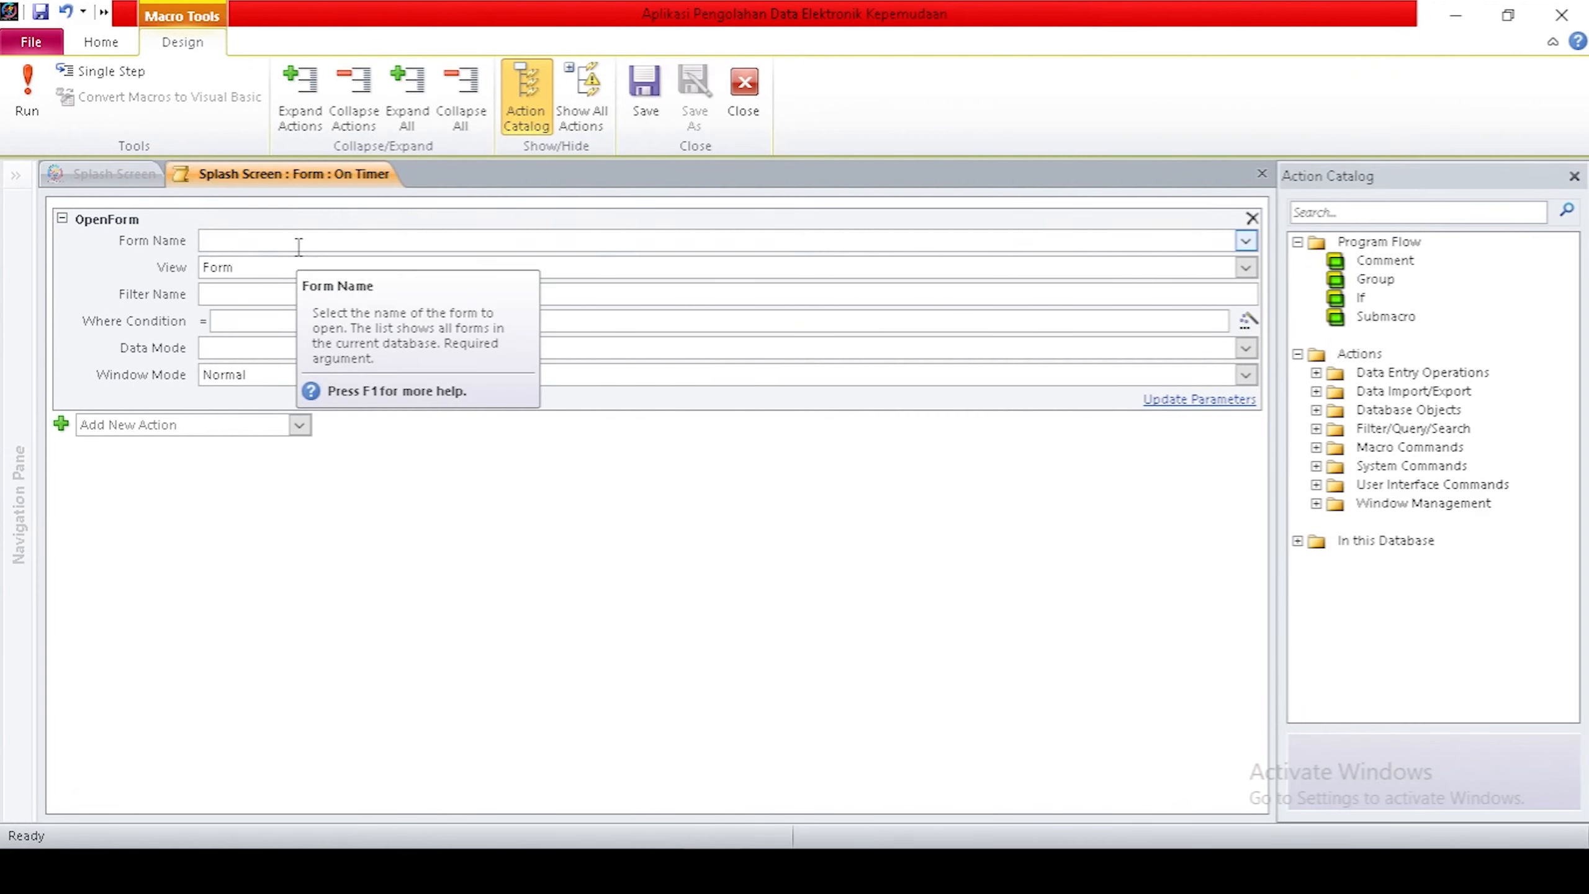
pyautogui.click(1246, 241)
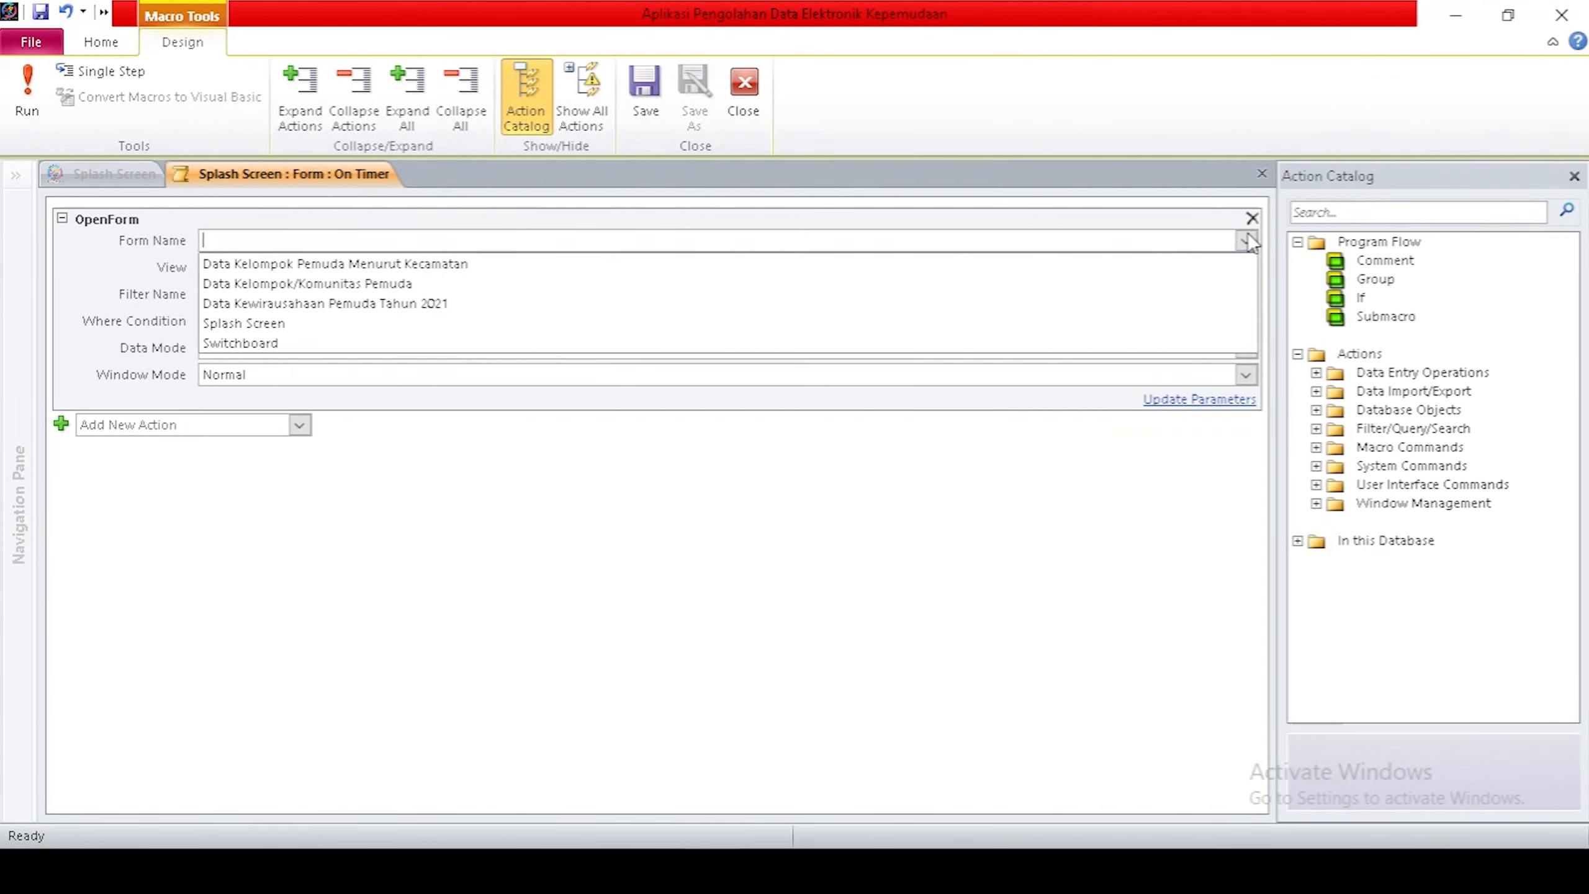
pyautogui.click(234, 321)
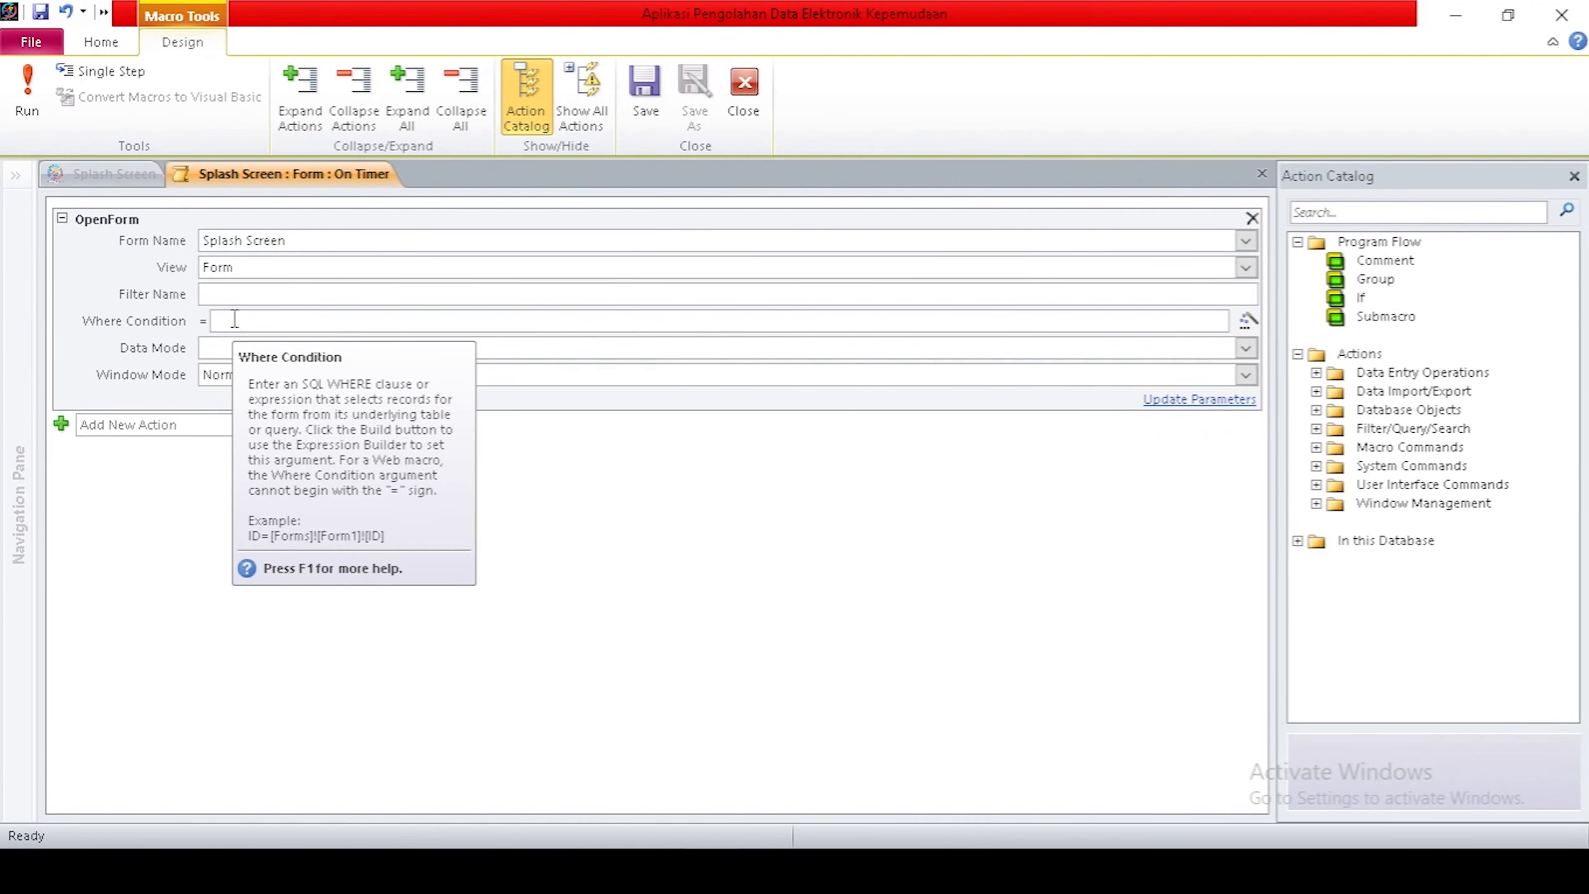
# Add a CloseWindow action to the On Timer macro via 'closew'.
pyautogui.click(301, 424)
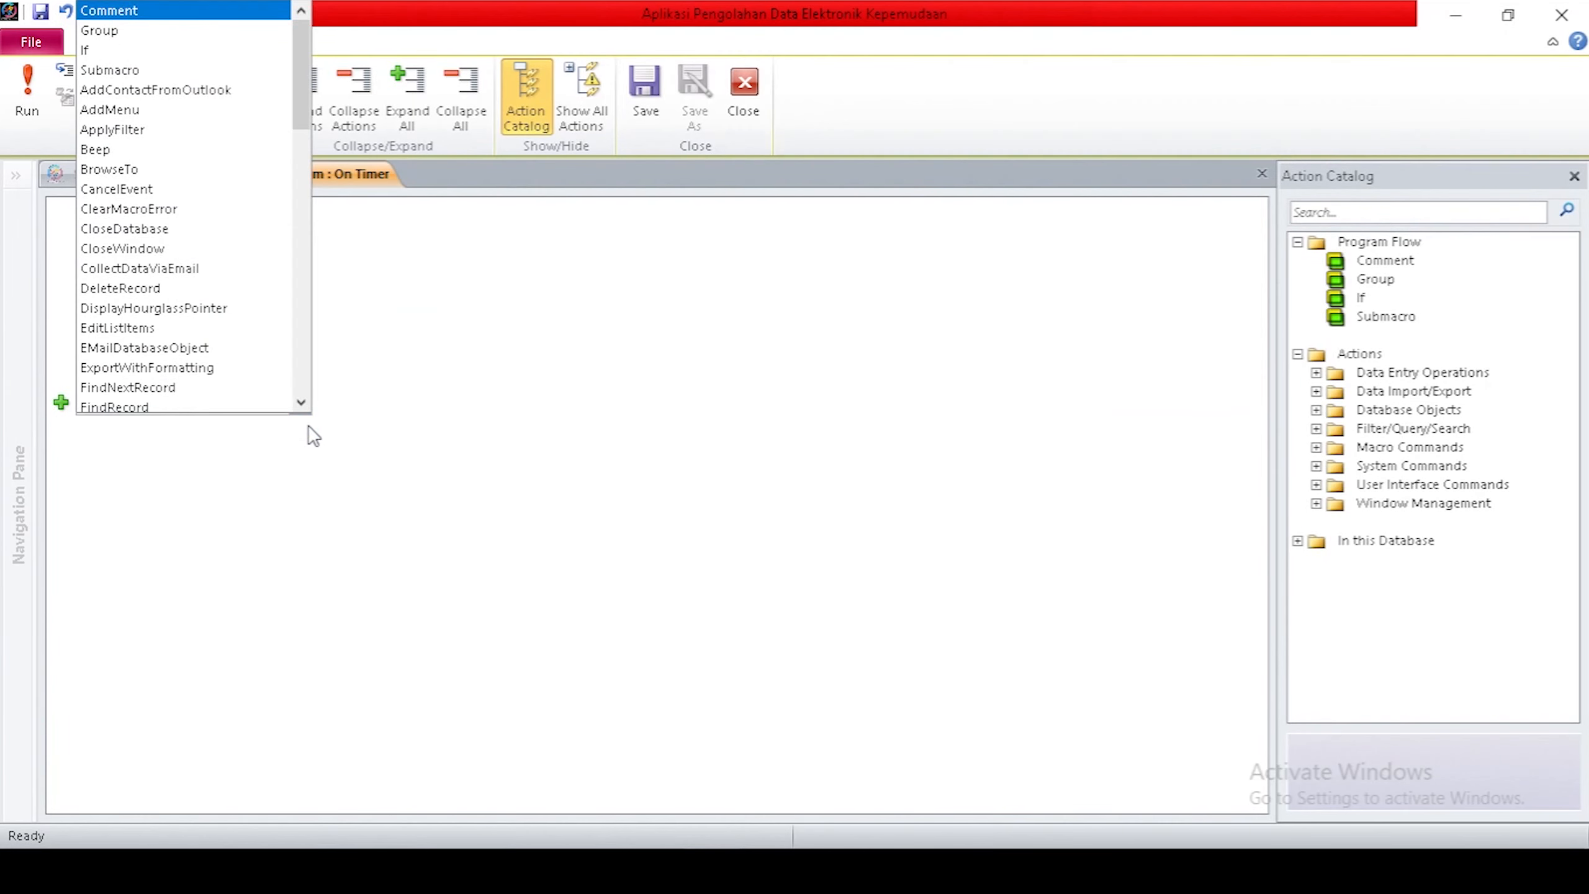
pyautogui.write('clo')
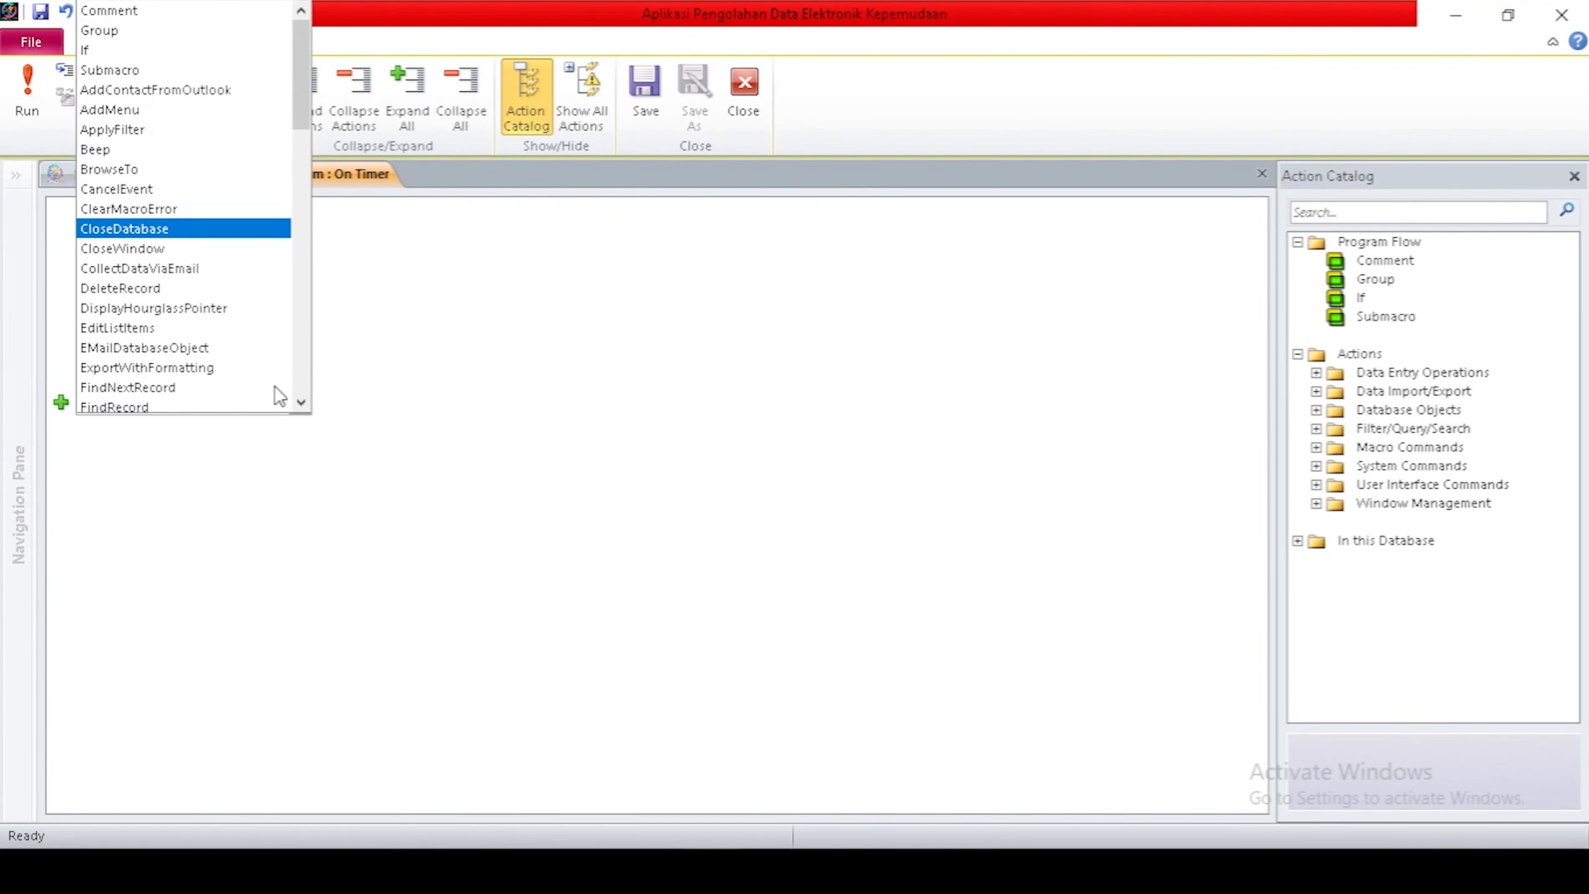
pyautogui.write('sew')
pyautogui.press('Return')
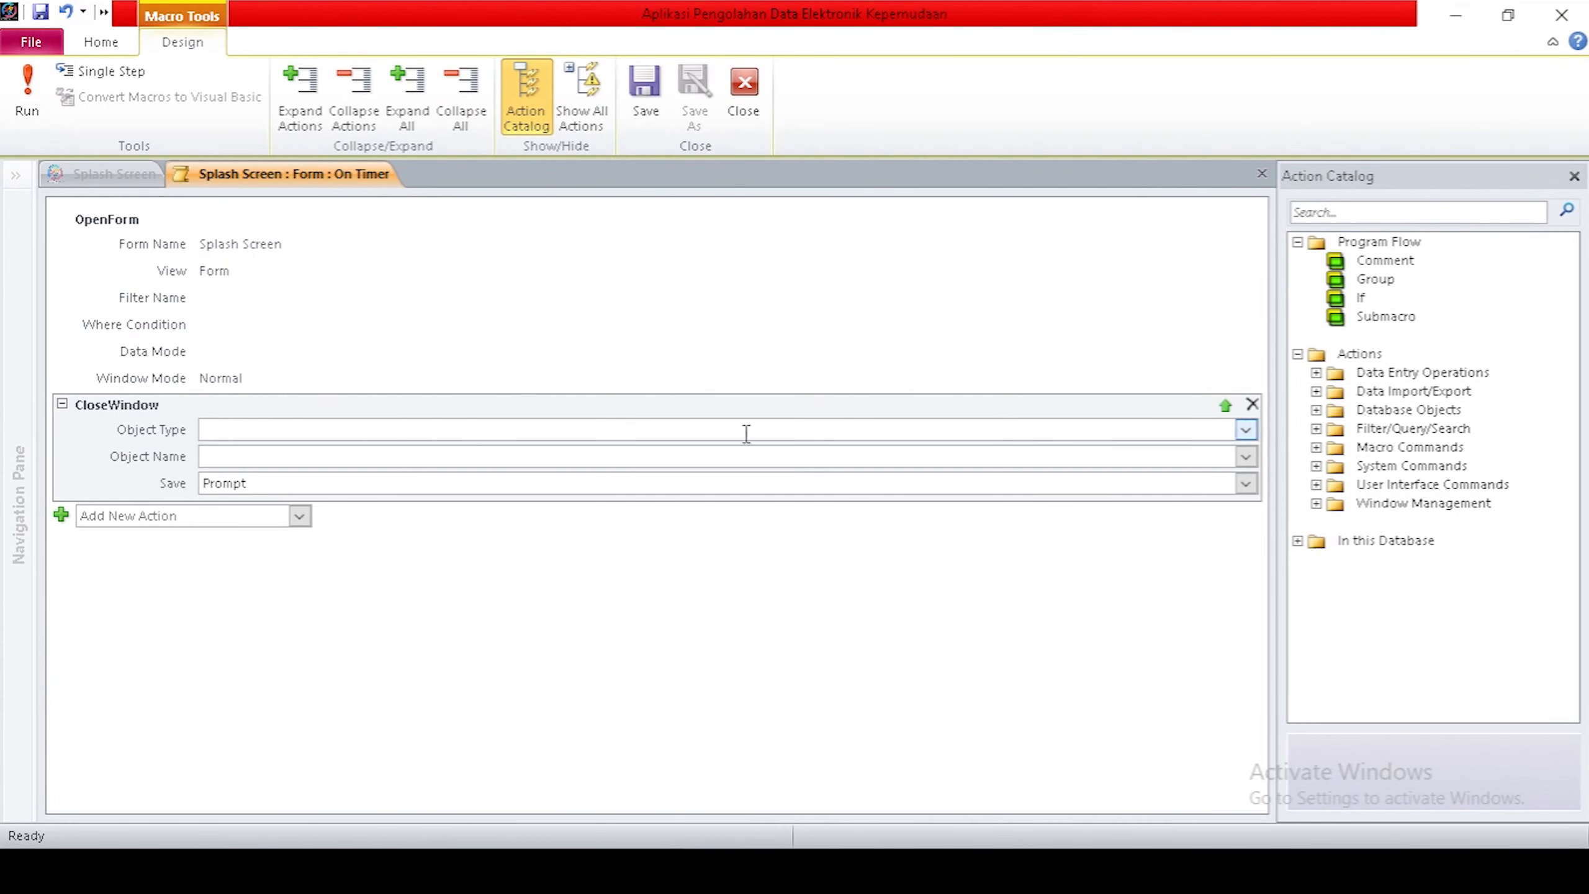
# Make the CloseWindow action close the Form 'Splash Screen'.
pyautogui.click(1246, 429)
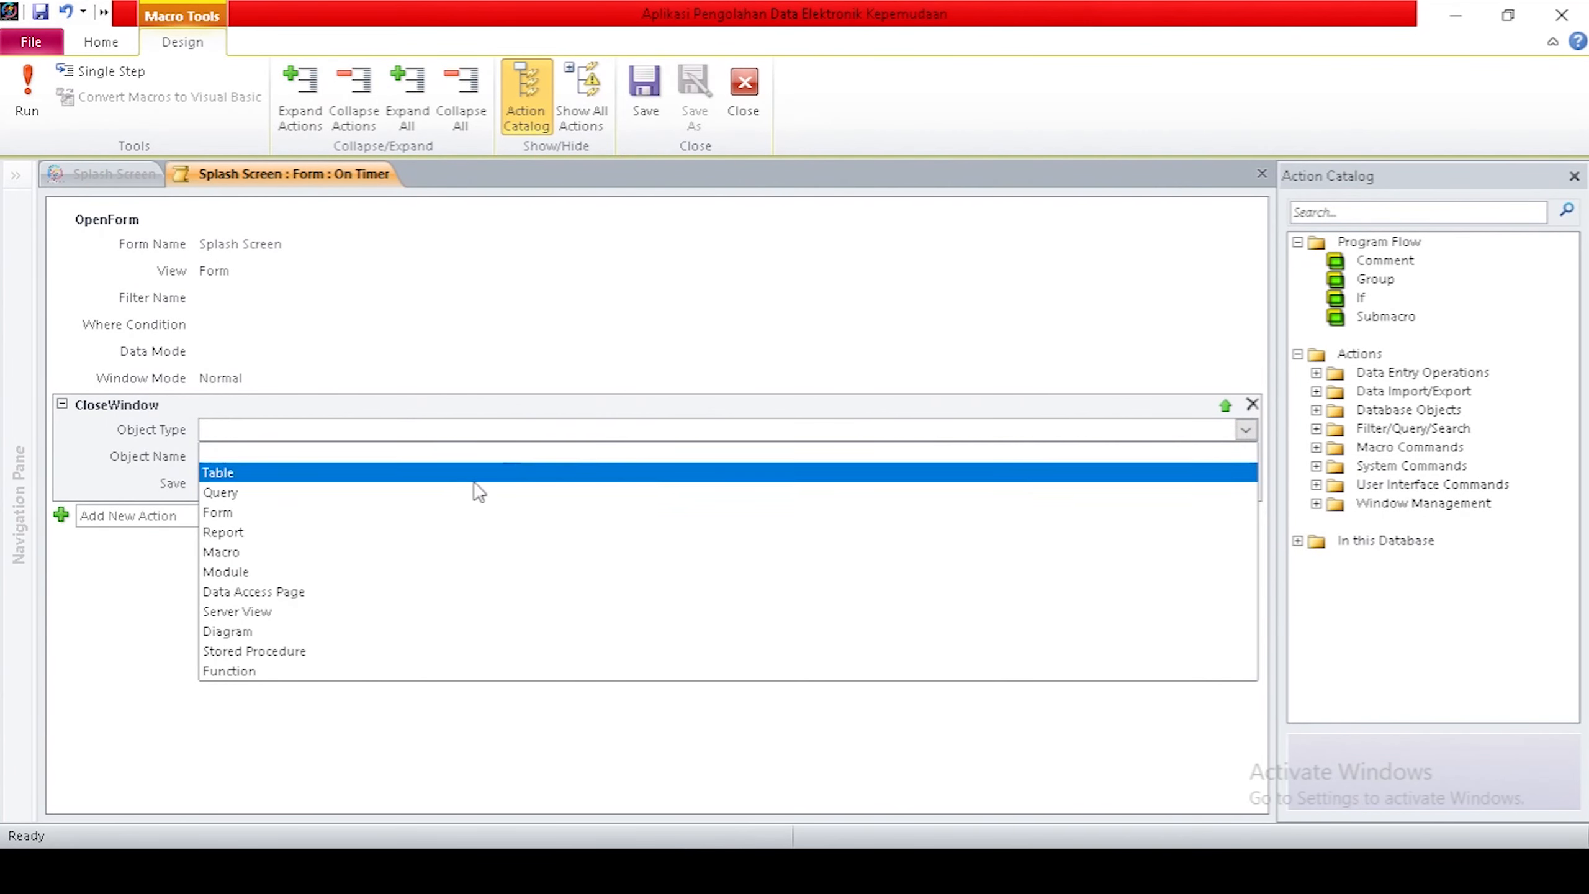
pyautogui.click(369, 512)
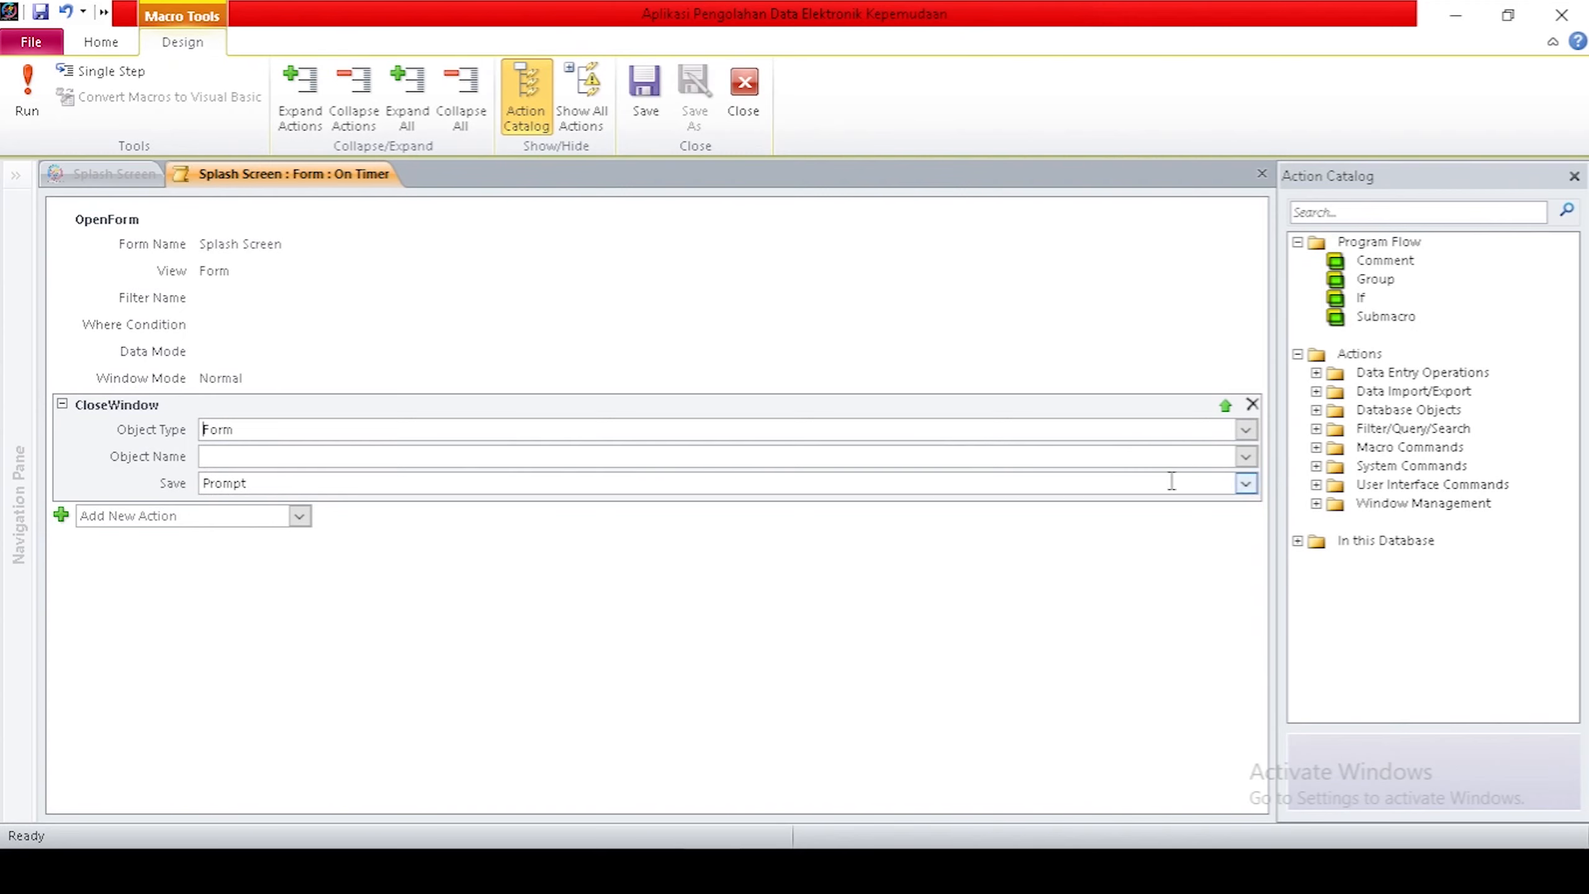
pyautogui.click(1247, 458)
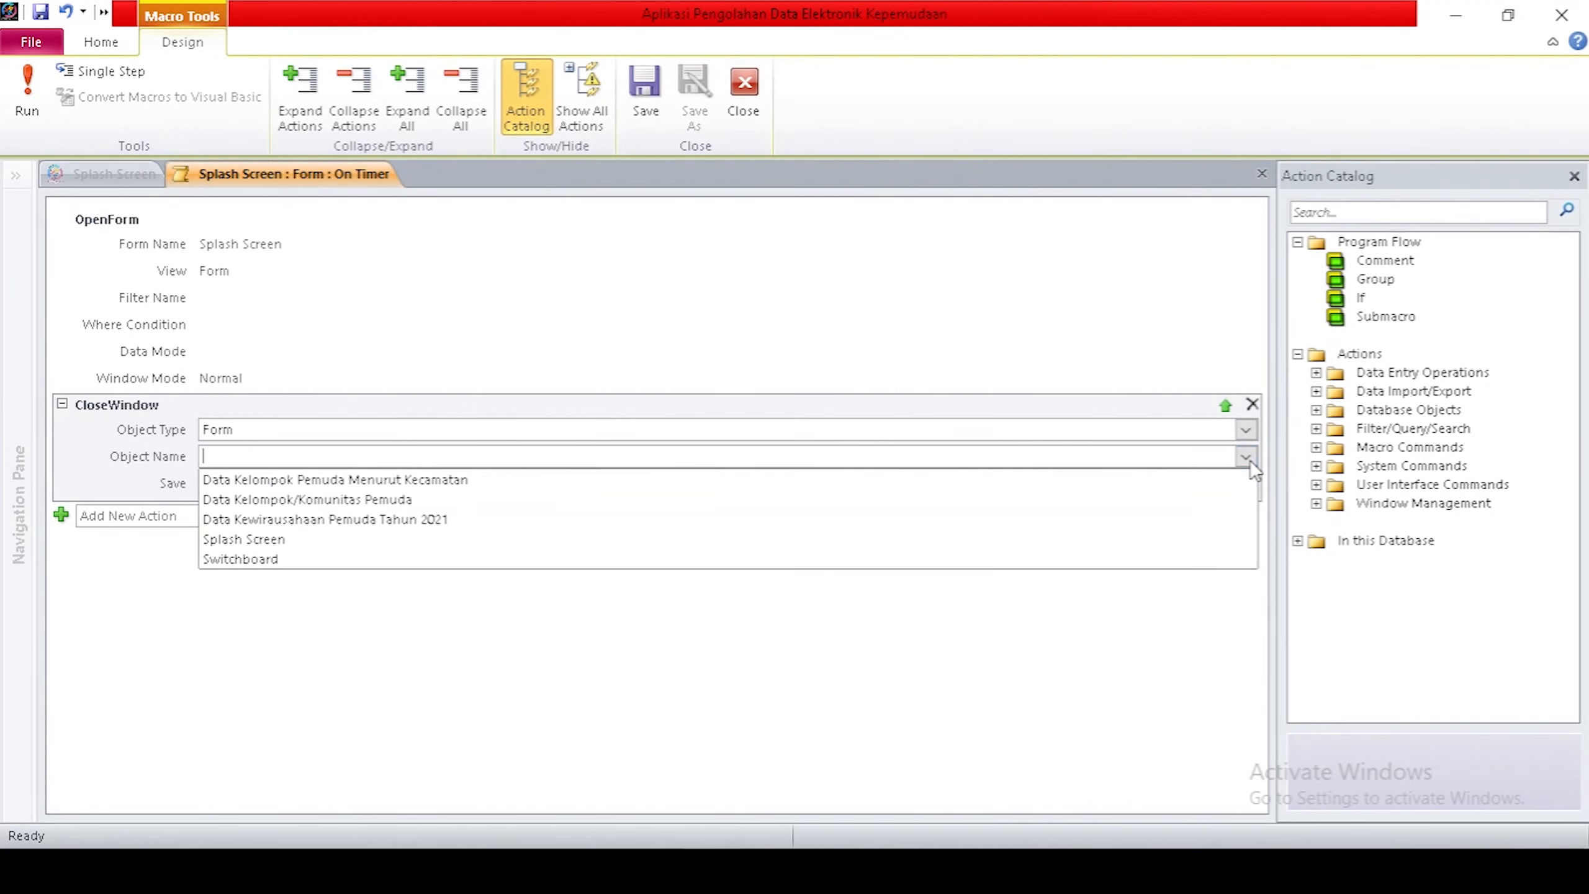
pyautogui.click(494, 542)
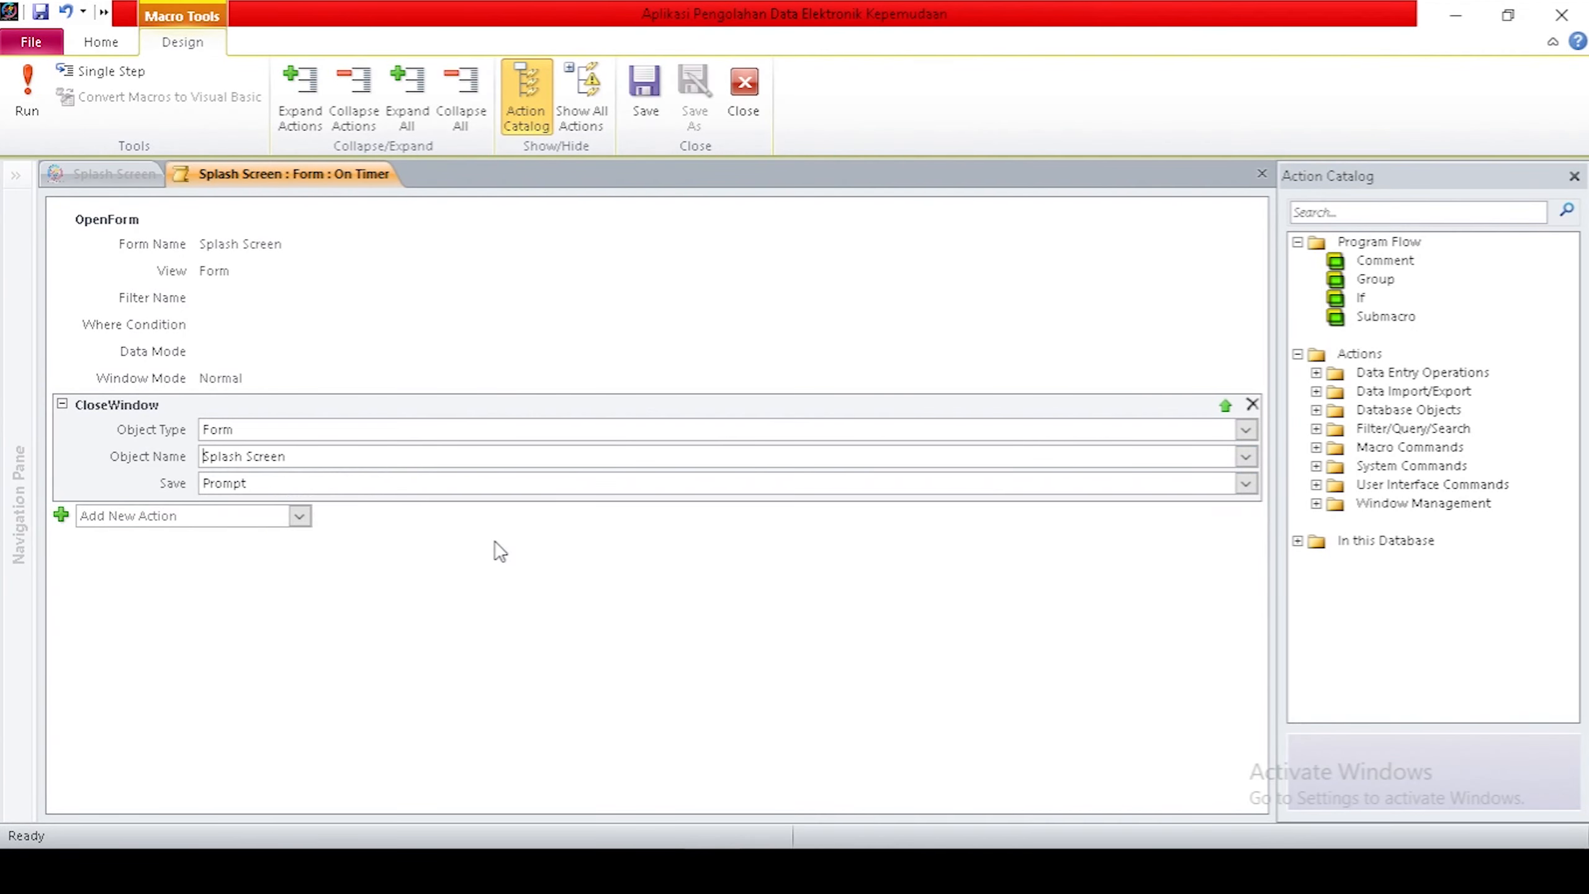
# Add an OpenForm action that opens the Switchboard form.
pyautogui.click(300, 517)
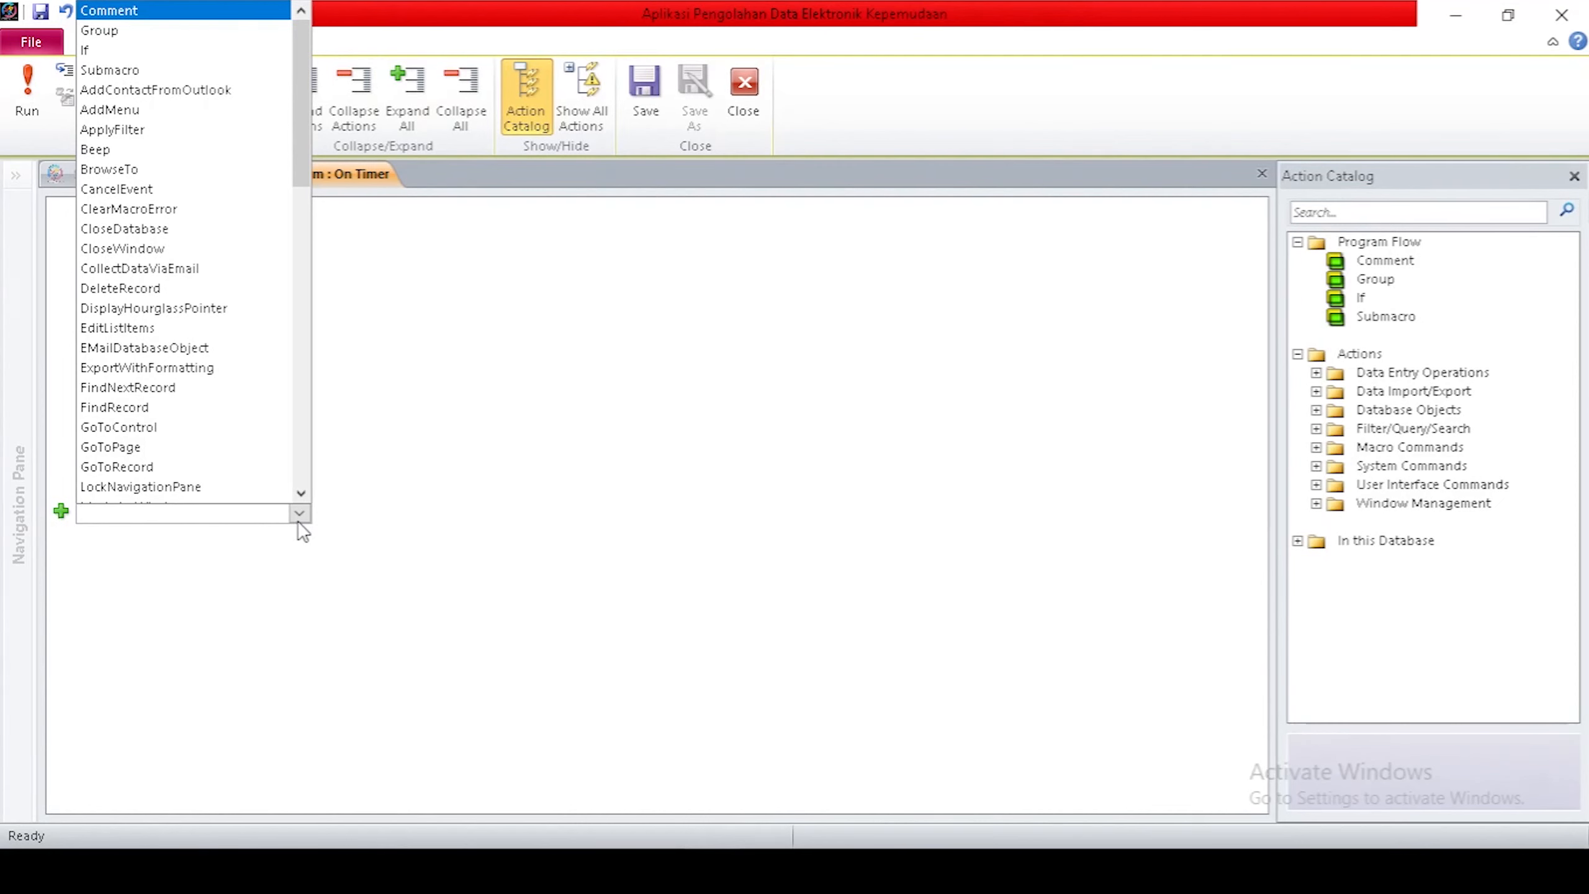
pyautogui.write('Open')
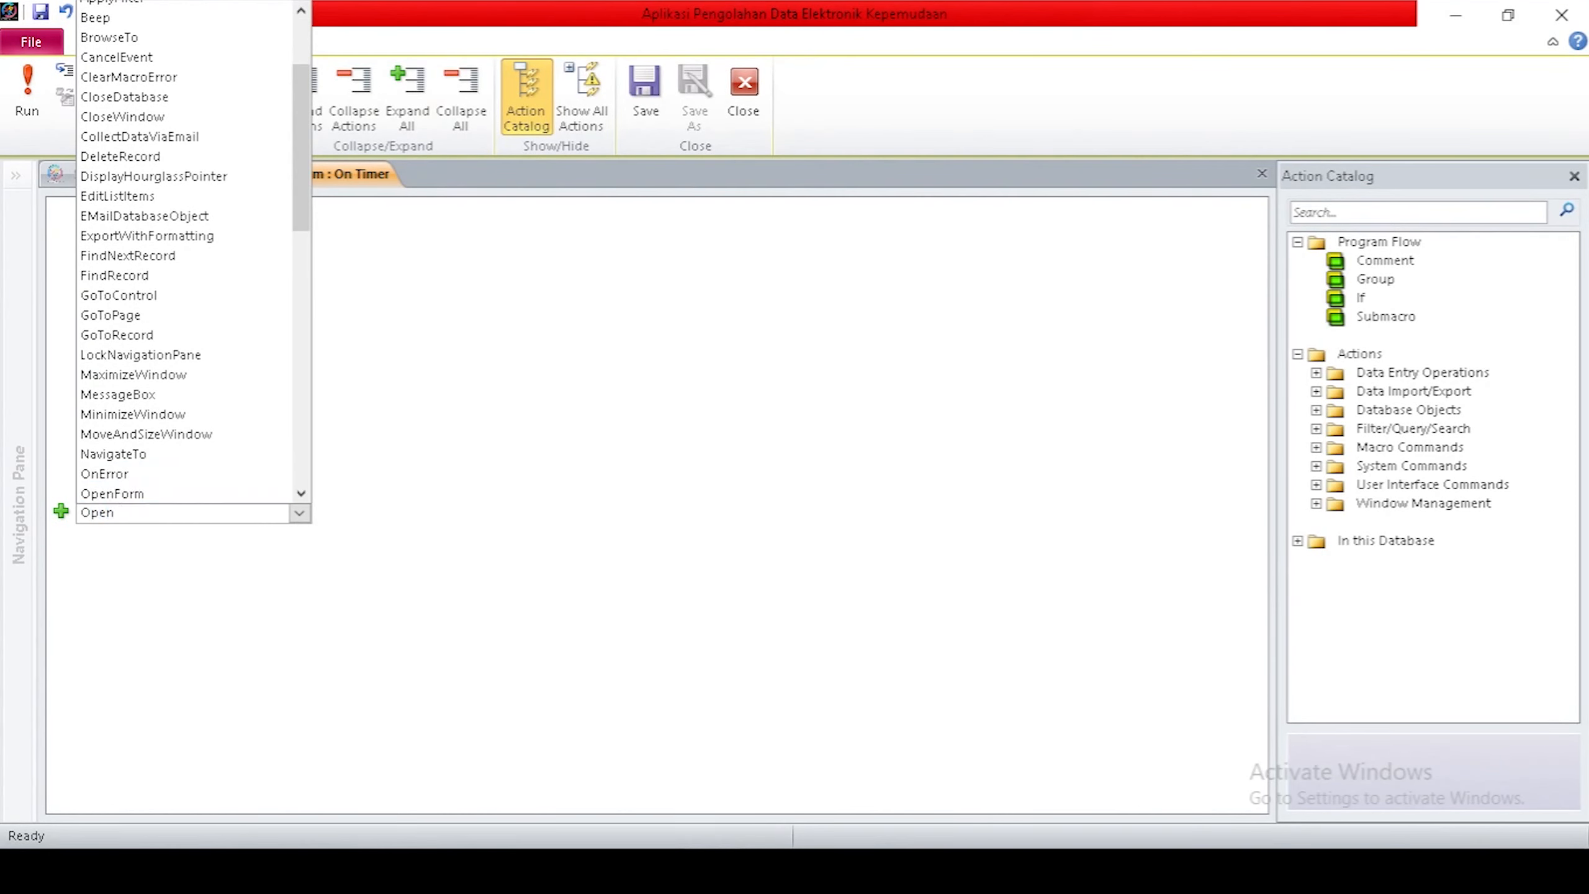
pyautogui.click(241, 493)
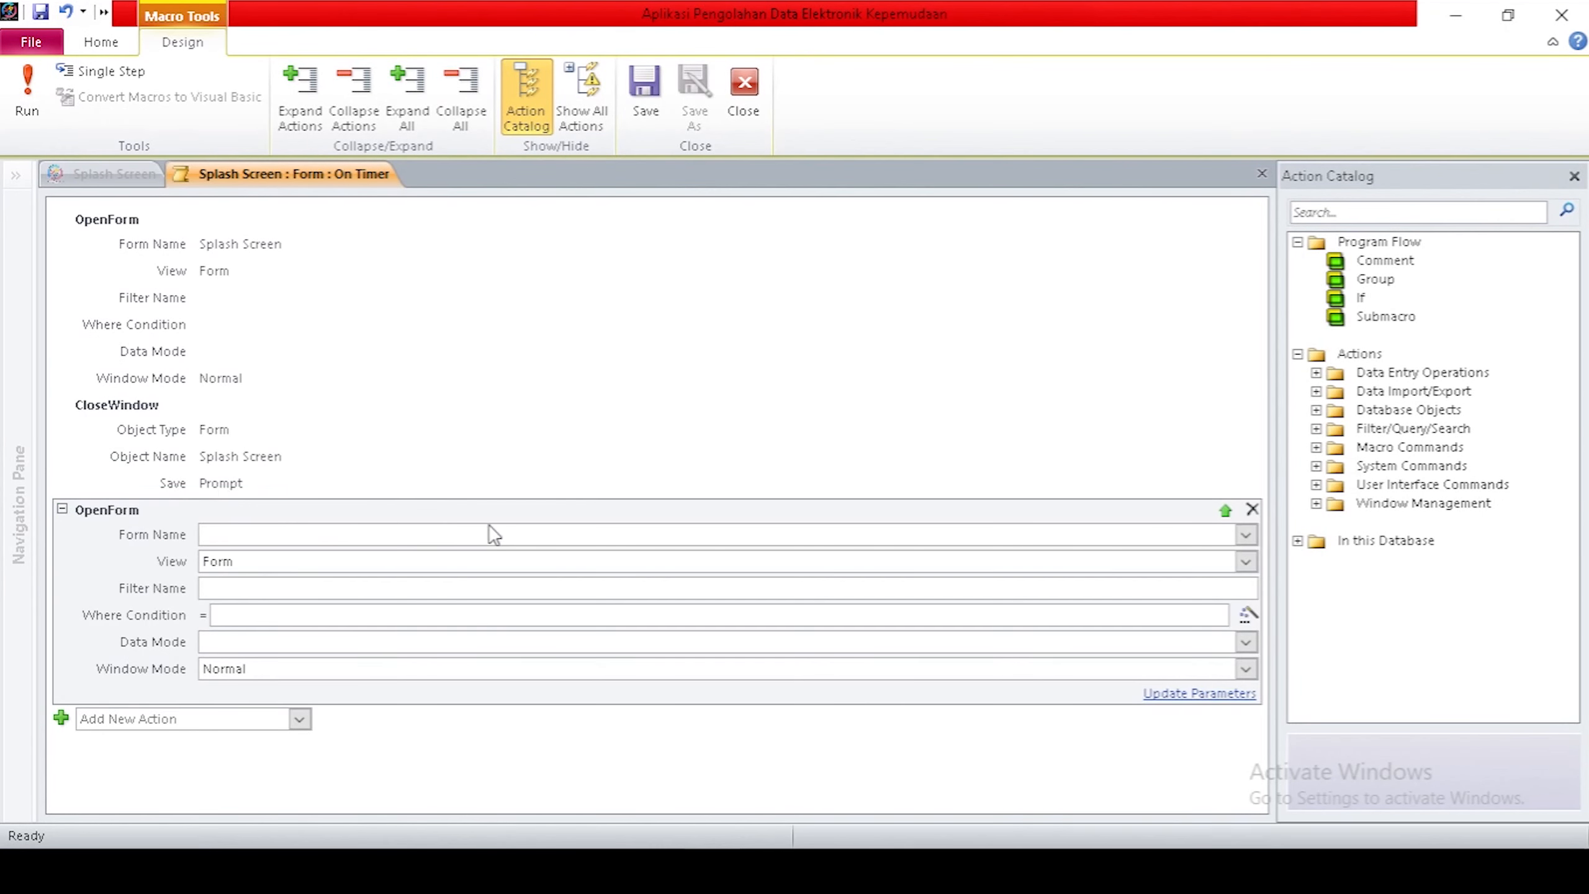
pyautogui.click(1246, 535)
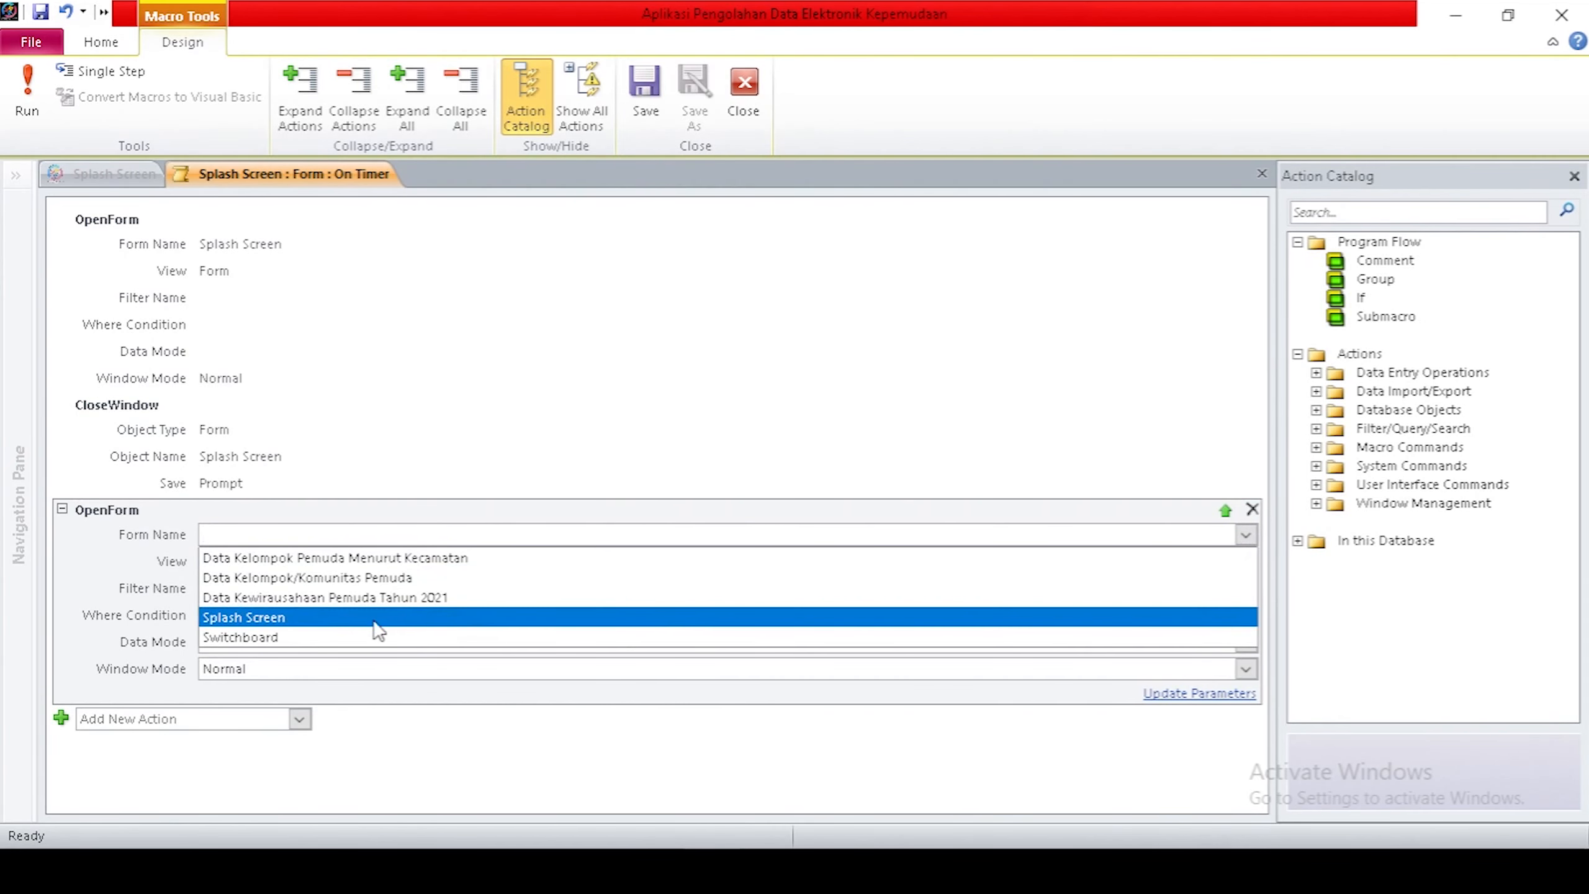
pyautogui.click(340, 637)
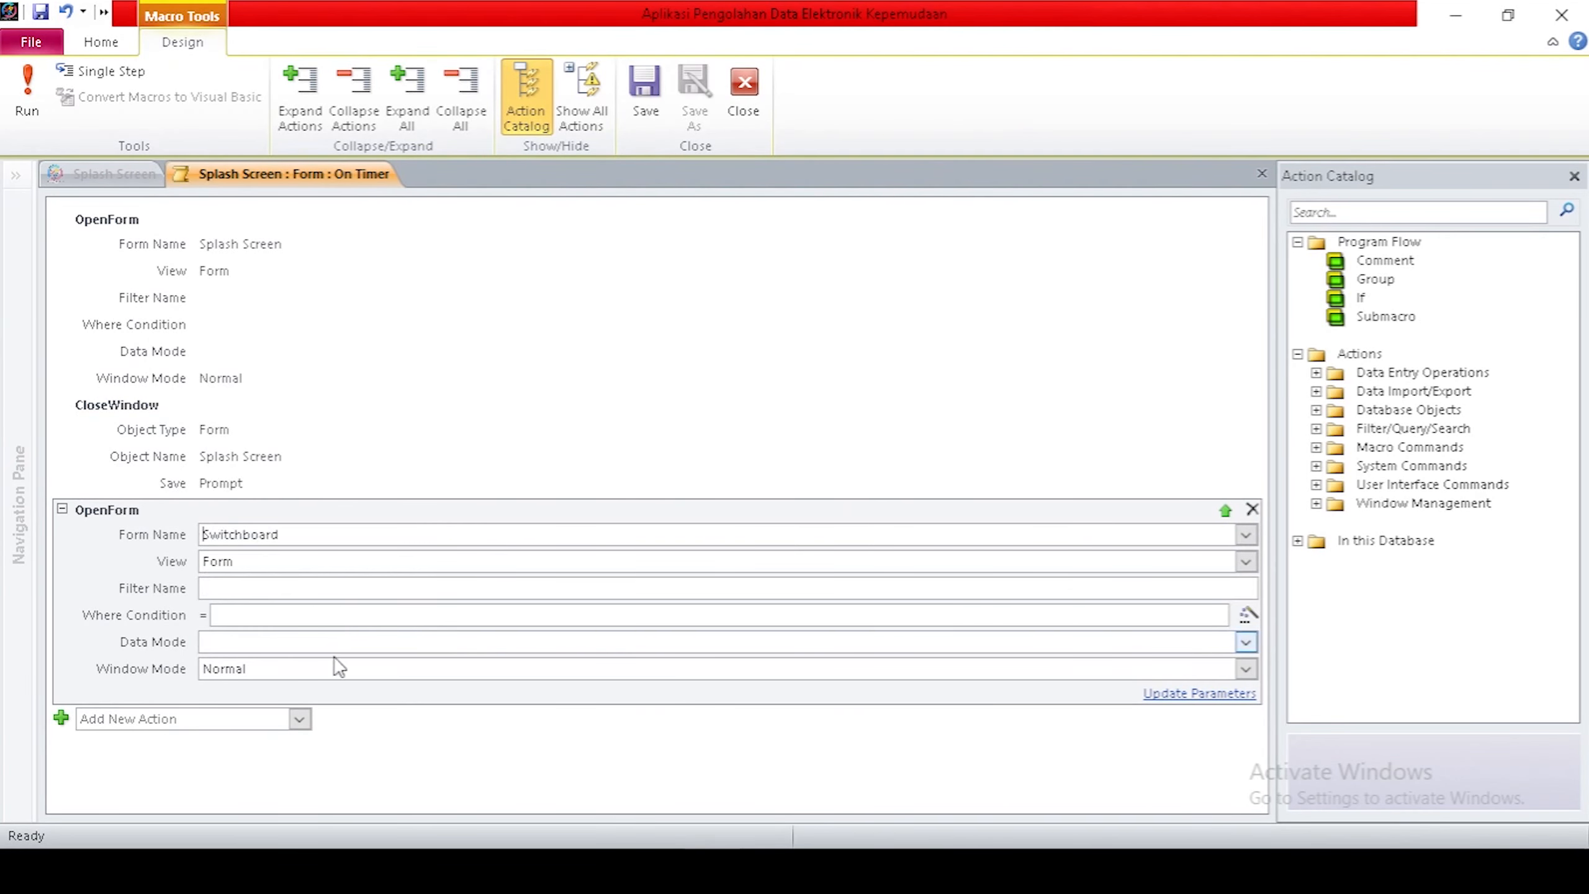
# Add a RunMenuCommand action set to AppMaximize.
pyautogui.click(300, 721)
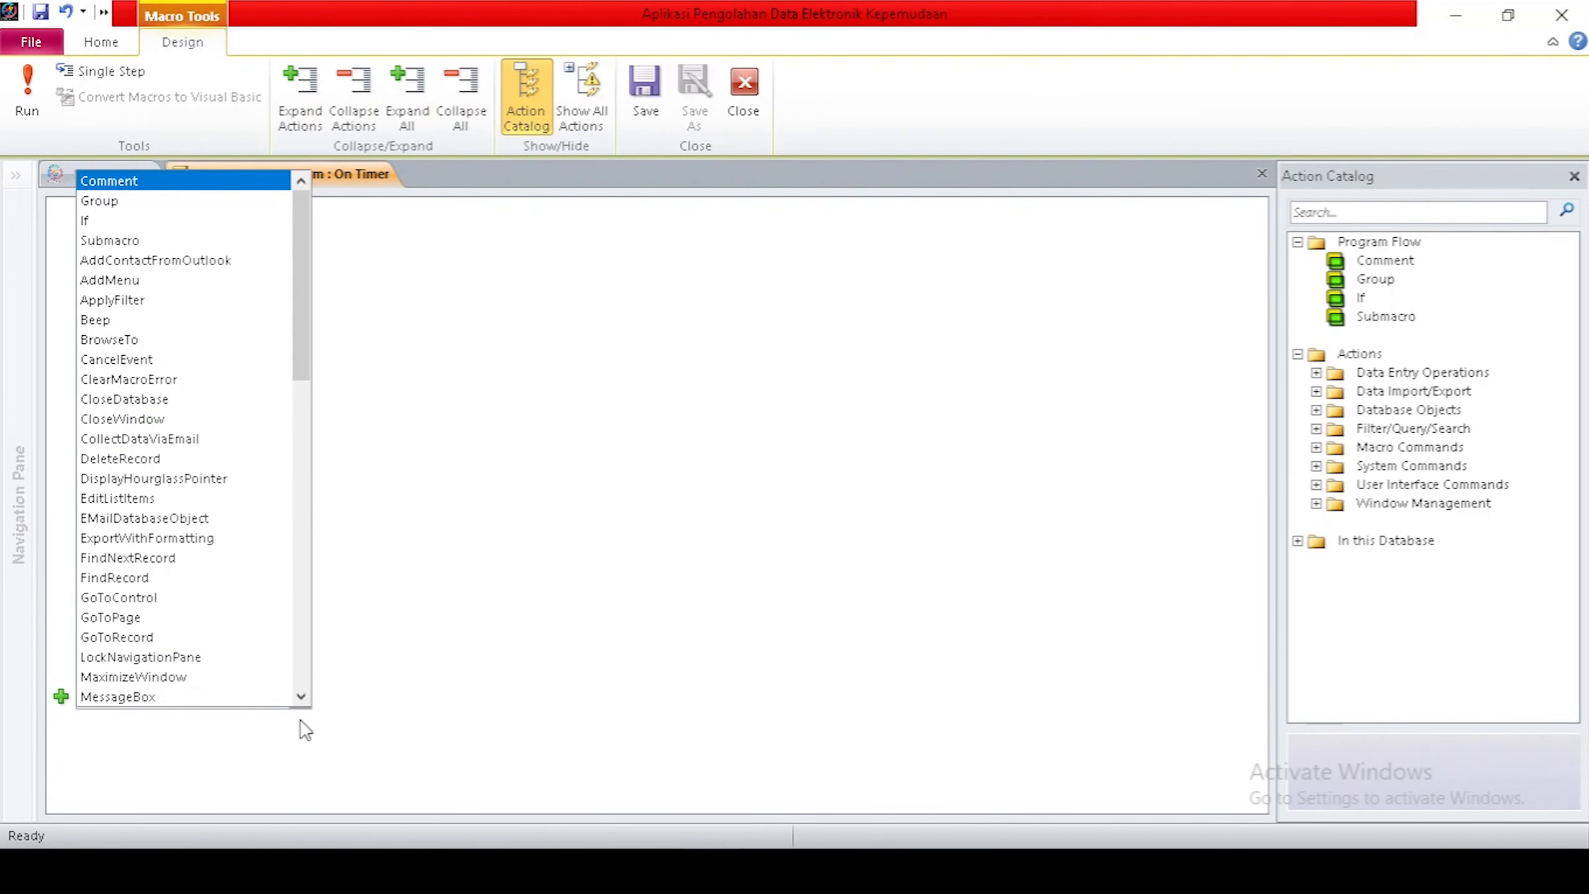
pyautogui.write('rum')
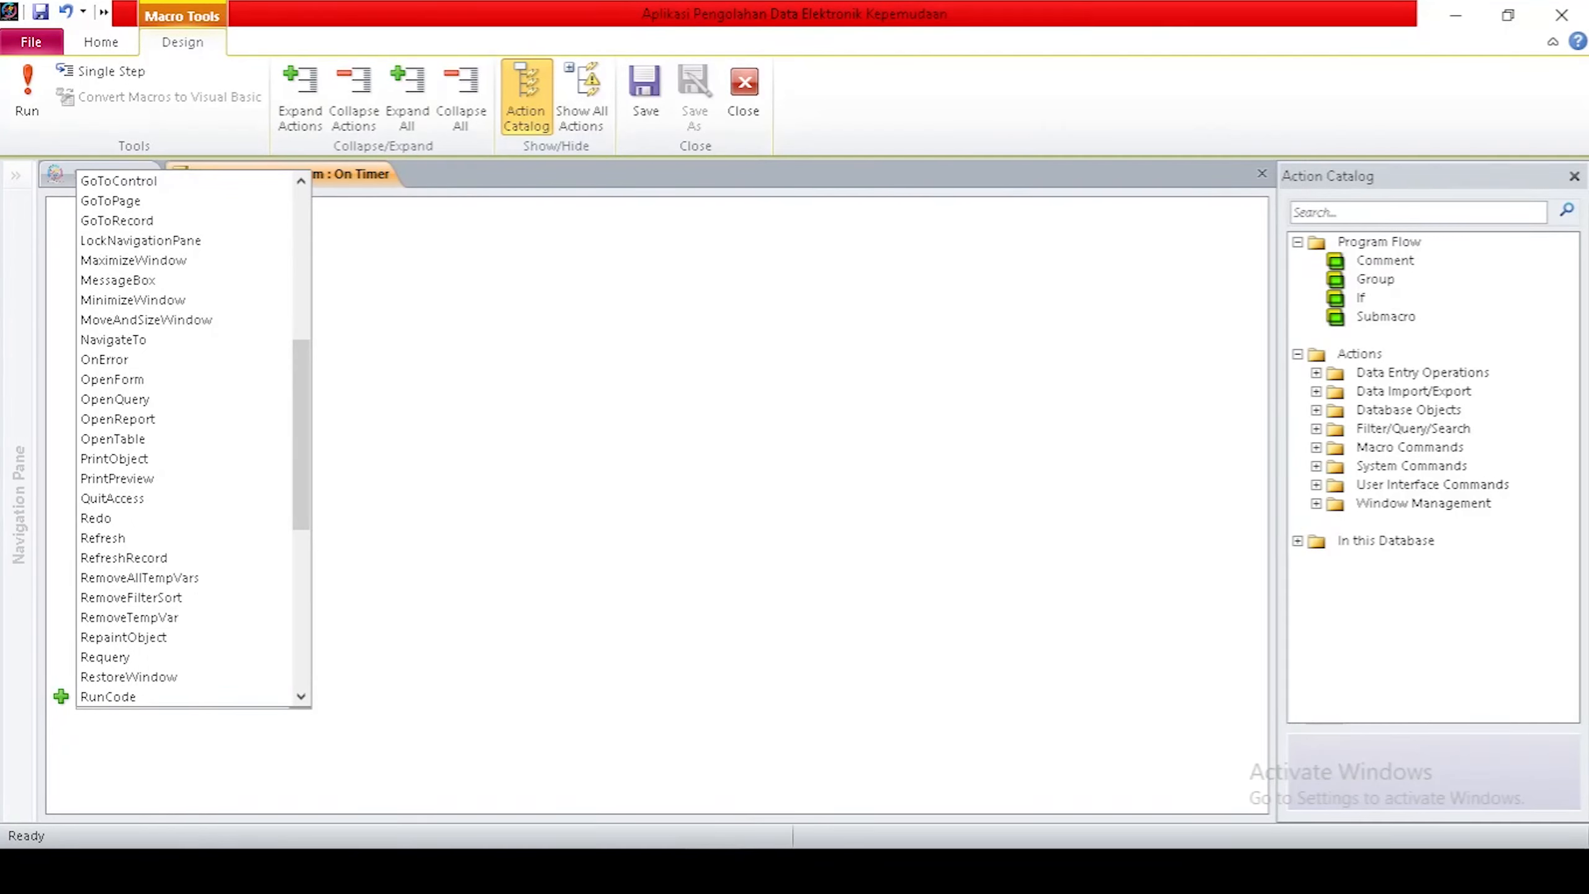
pyautogui.scroll(-3, 159, 620)
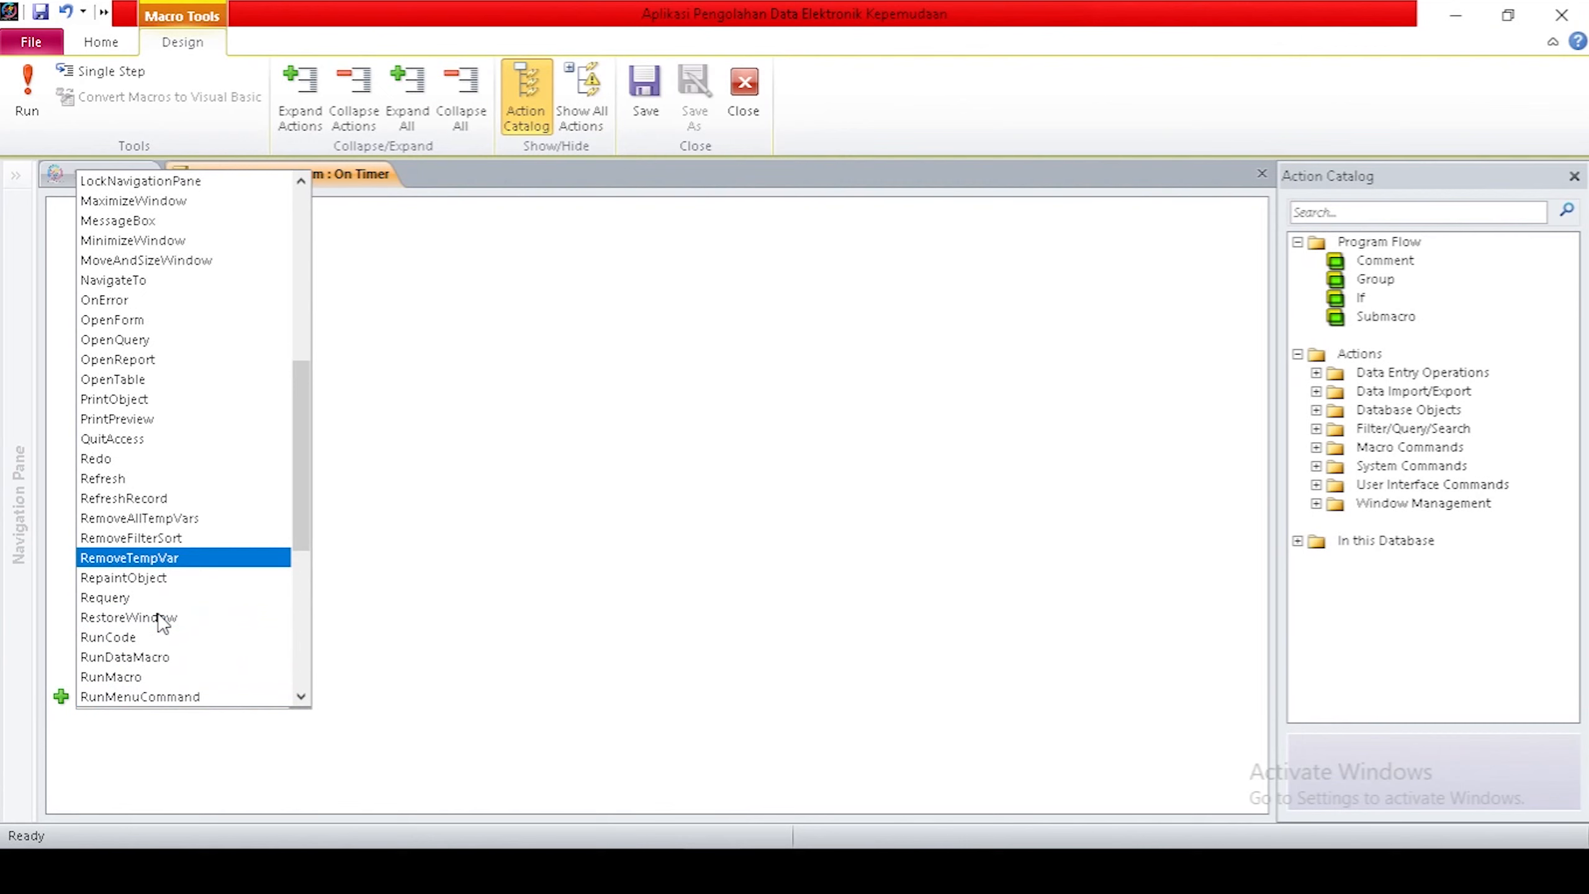
pyautogui.click(141, 577)
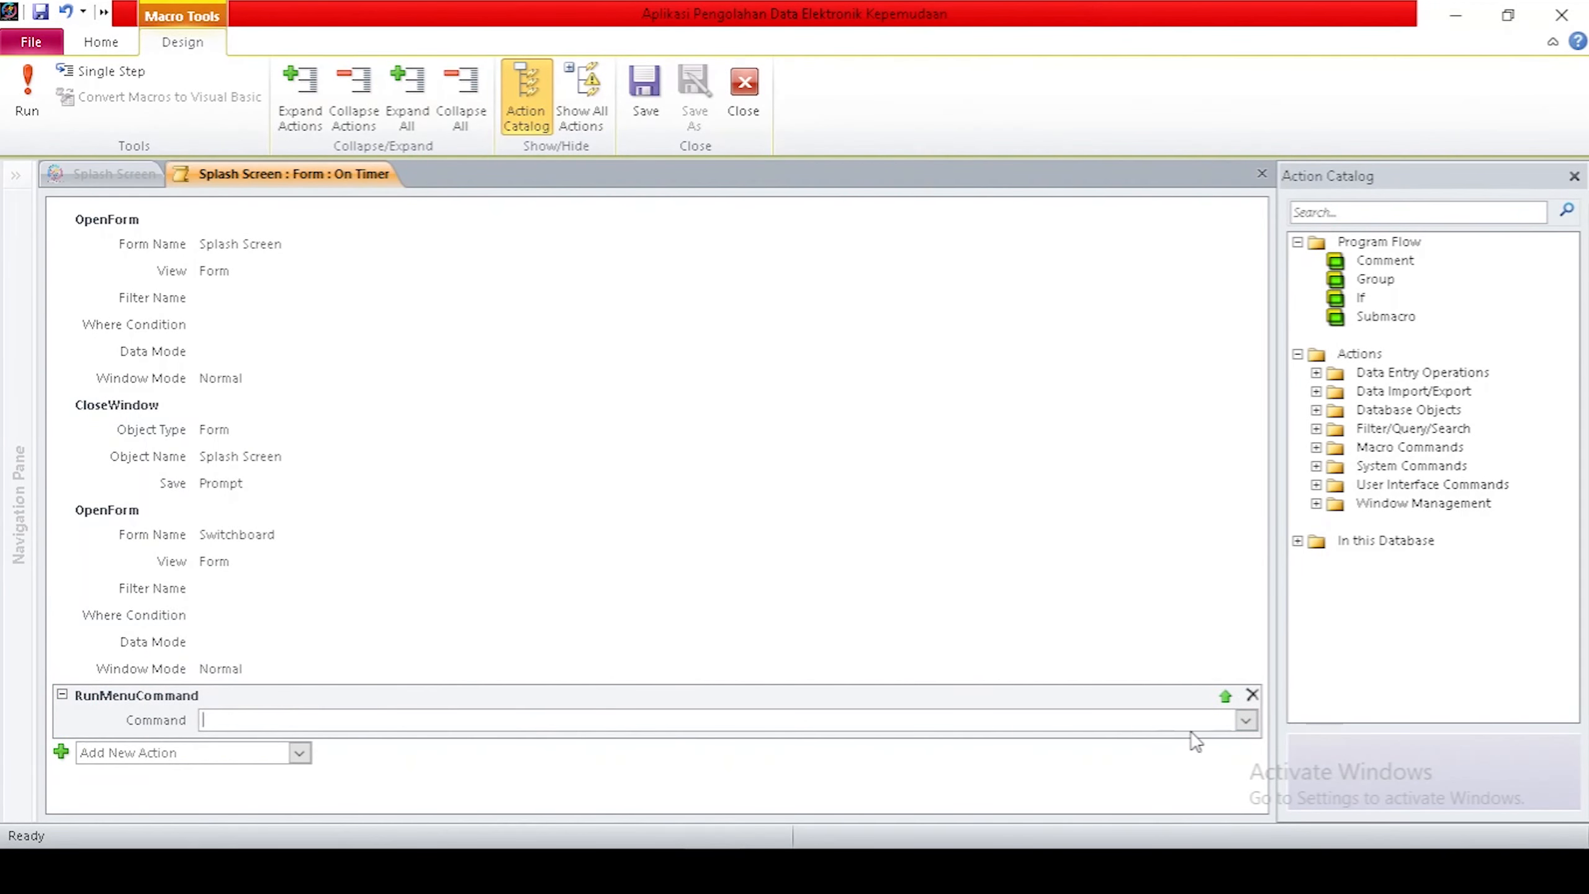
pyautogui.click(1246, 720)
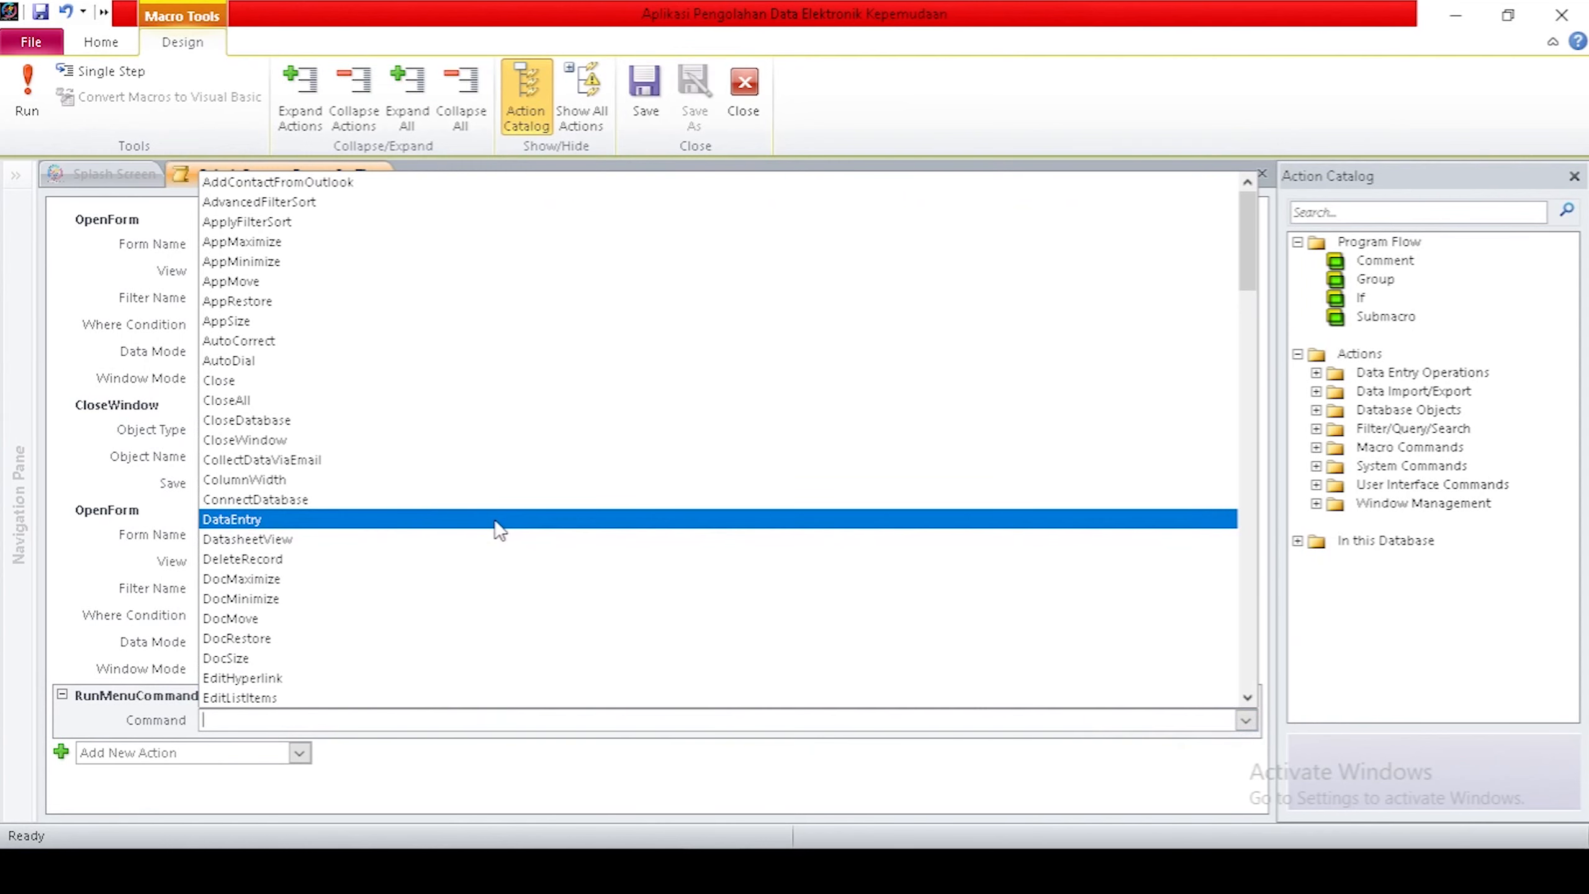
pyautogui.click(337, 243)
# Close the On Timer macro and return to the form design.
pyautogui.rightClick(295, 182)
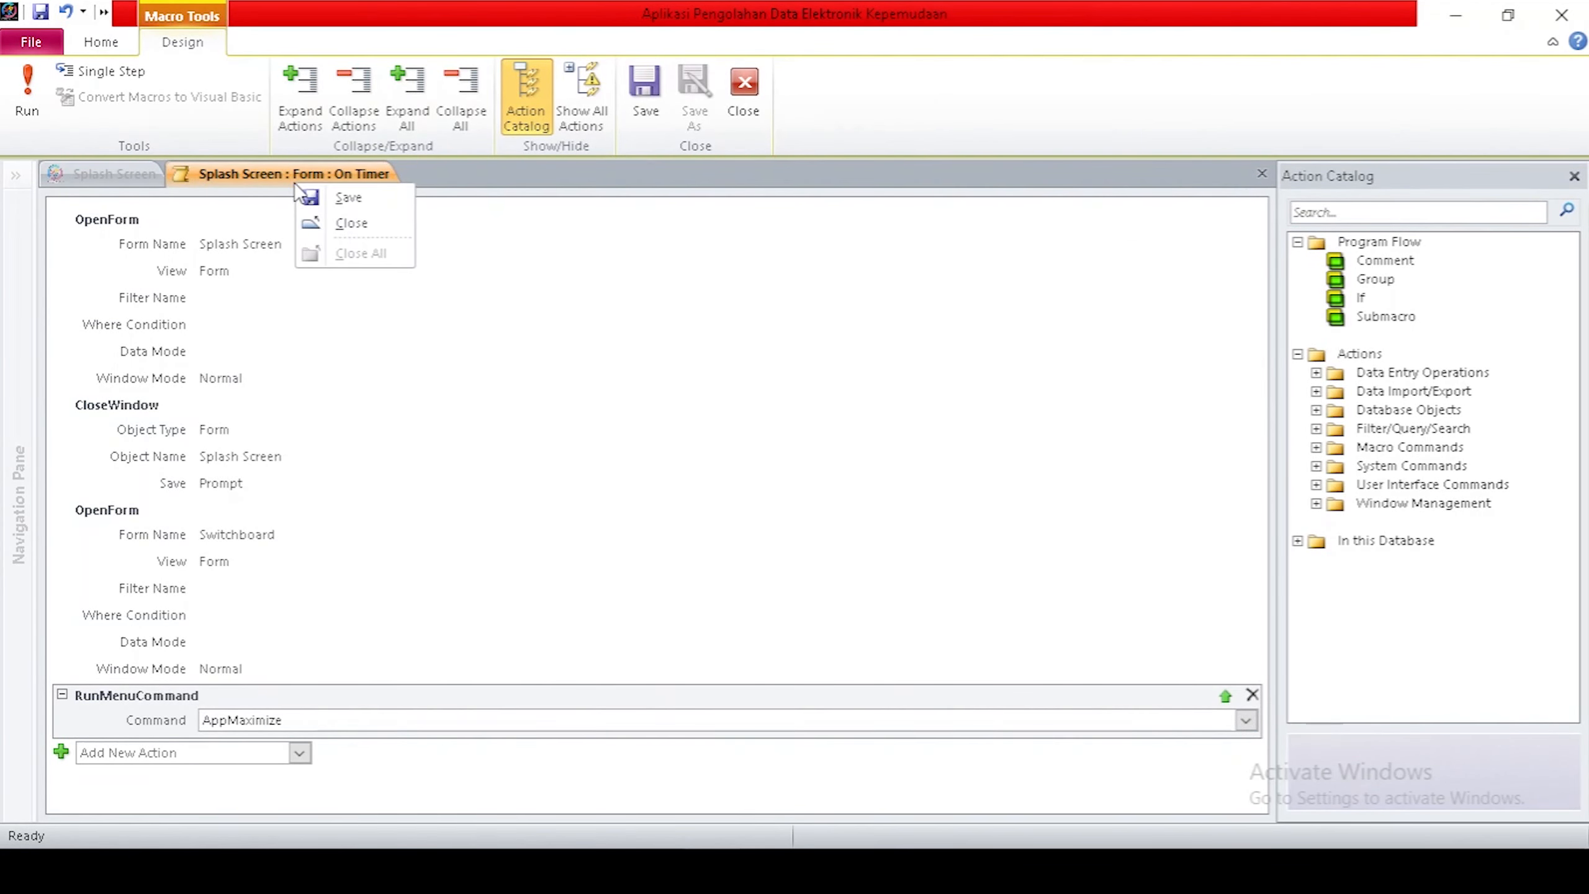
pyautogui.click(318, 194)
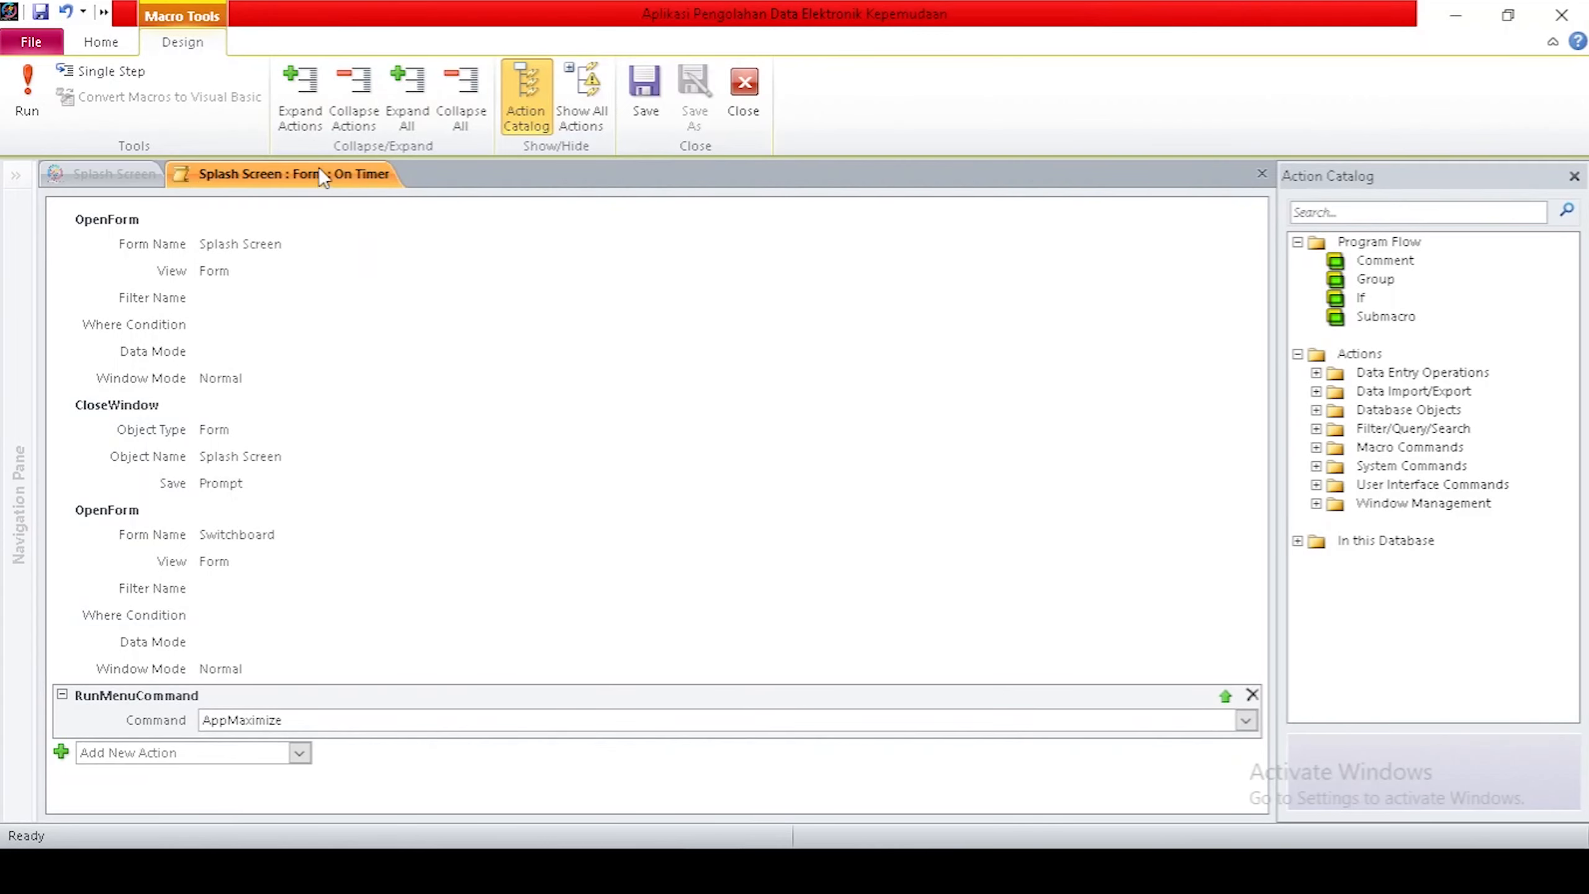
pyautogui.rightClick(319, 168)
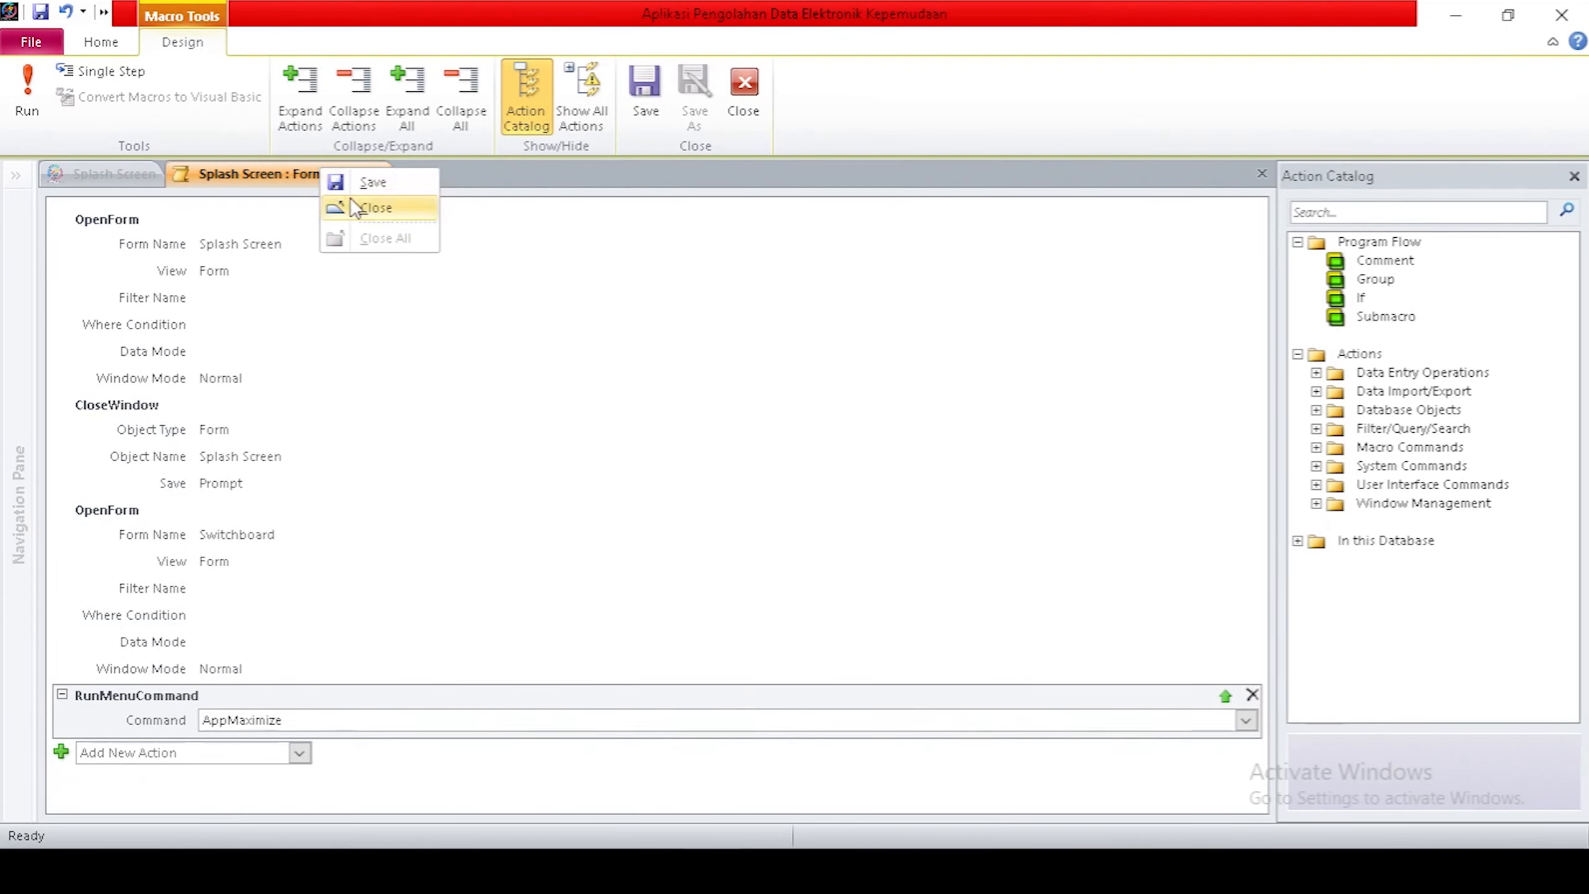
pyautogui.click(326, 182)
pyautogui.rightClick(324, 182)
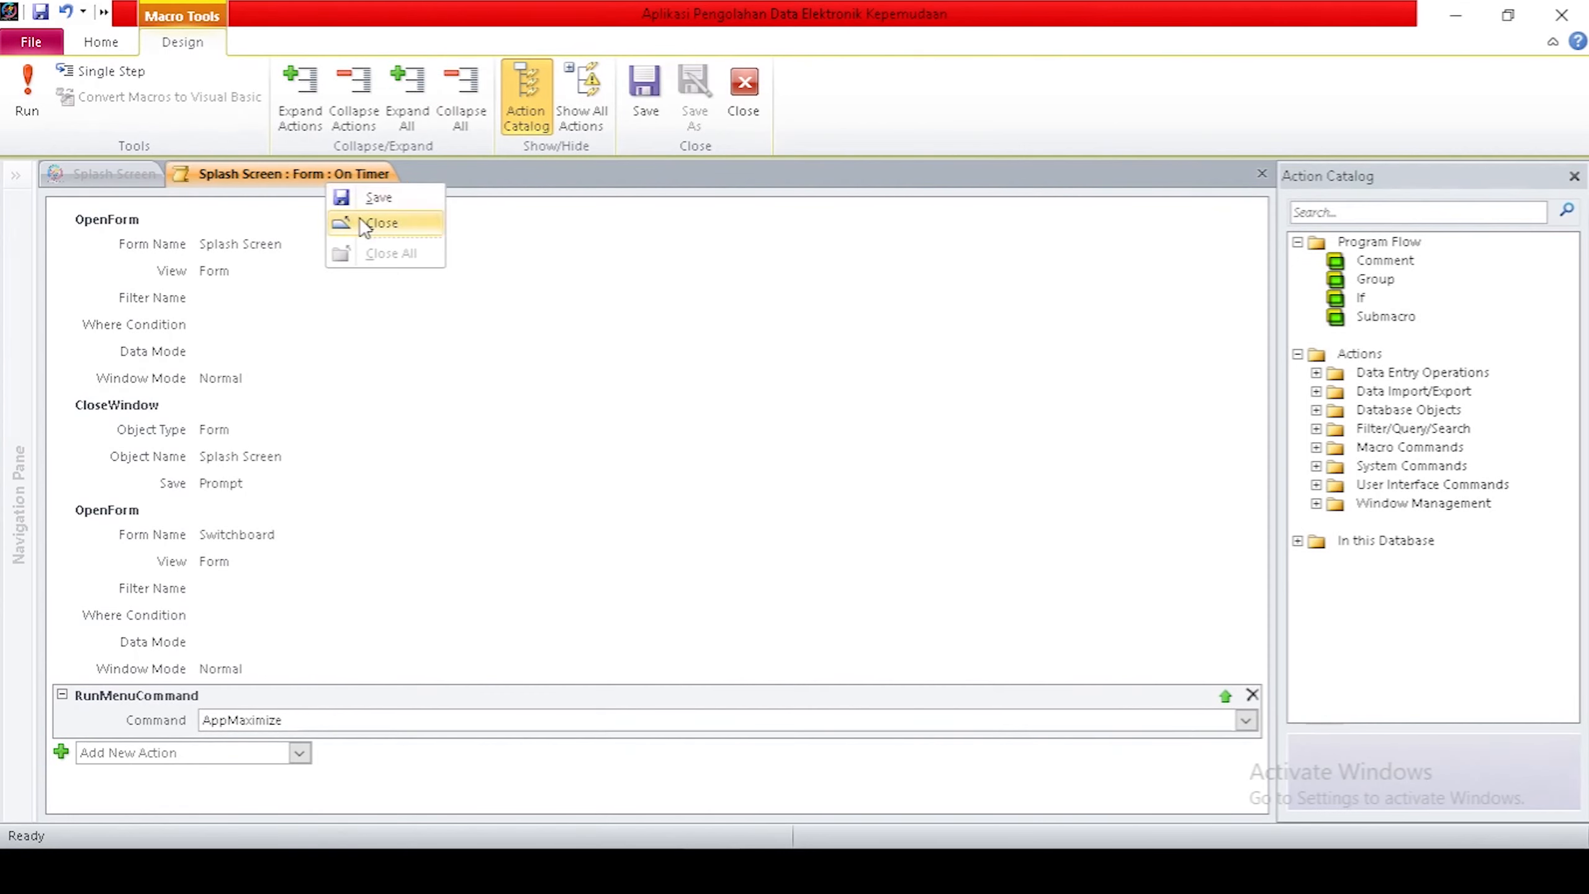
pyautogui.click(370, 223)
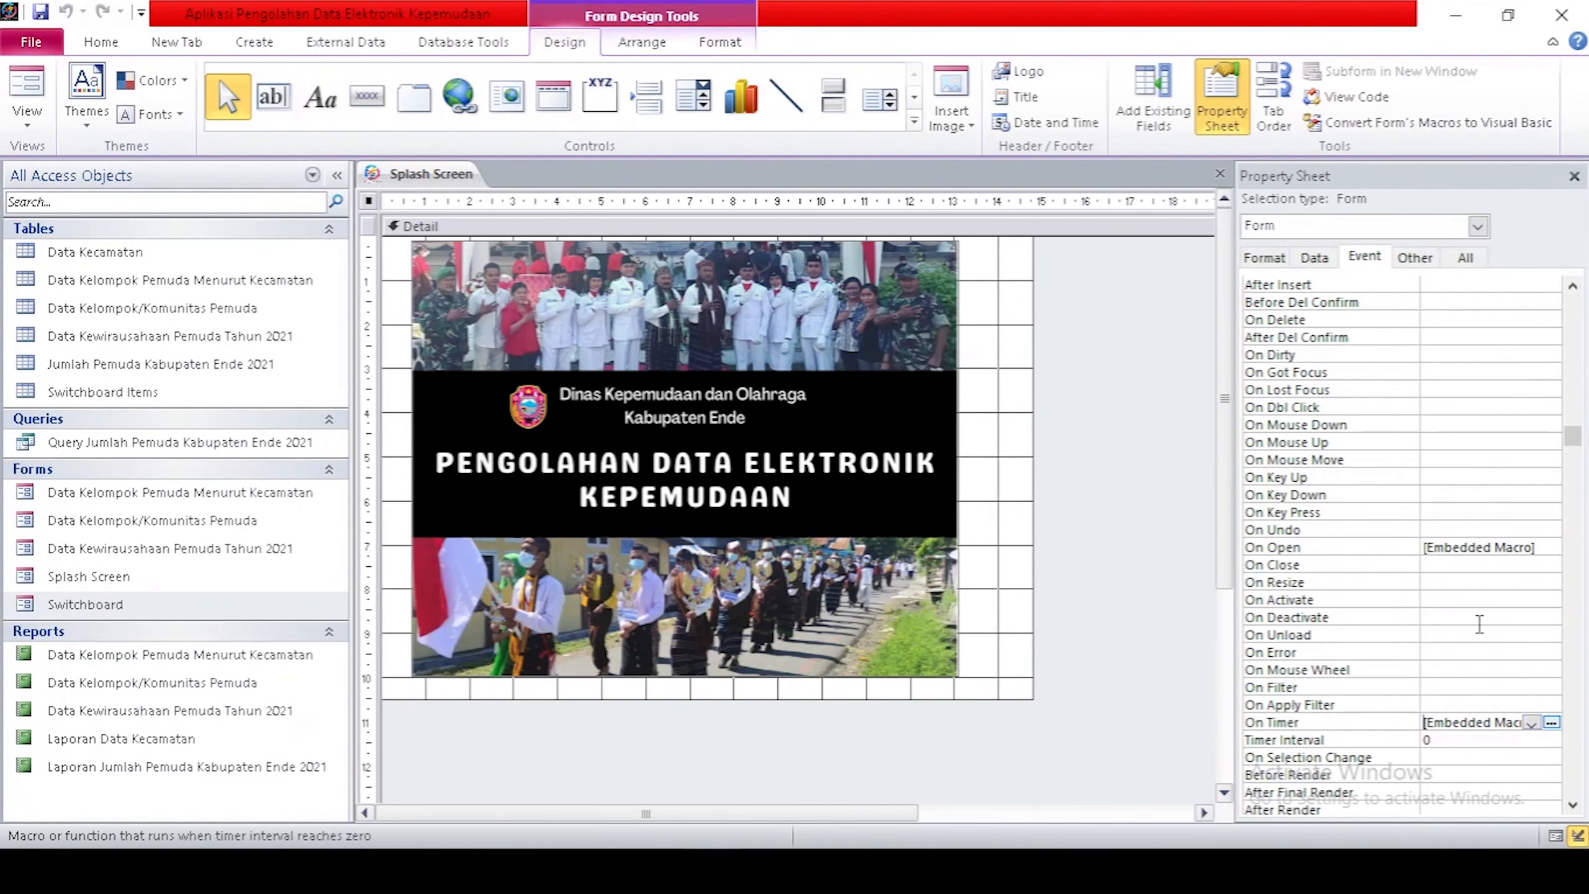
# Set the Timer Interval to 3000, then save and close the Splash Screen form.
pyautogui.scroll(-1, 1455, 694)
pyautogui.click(1455, 687)
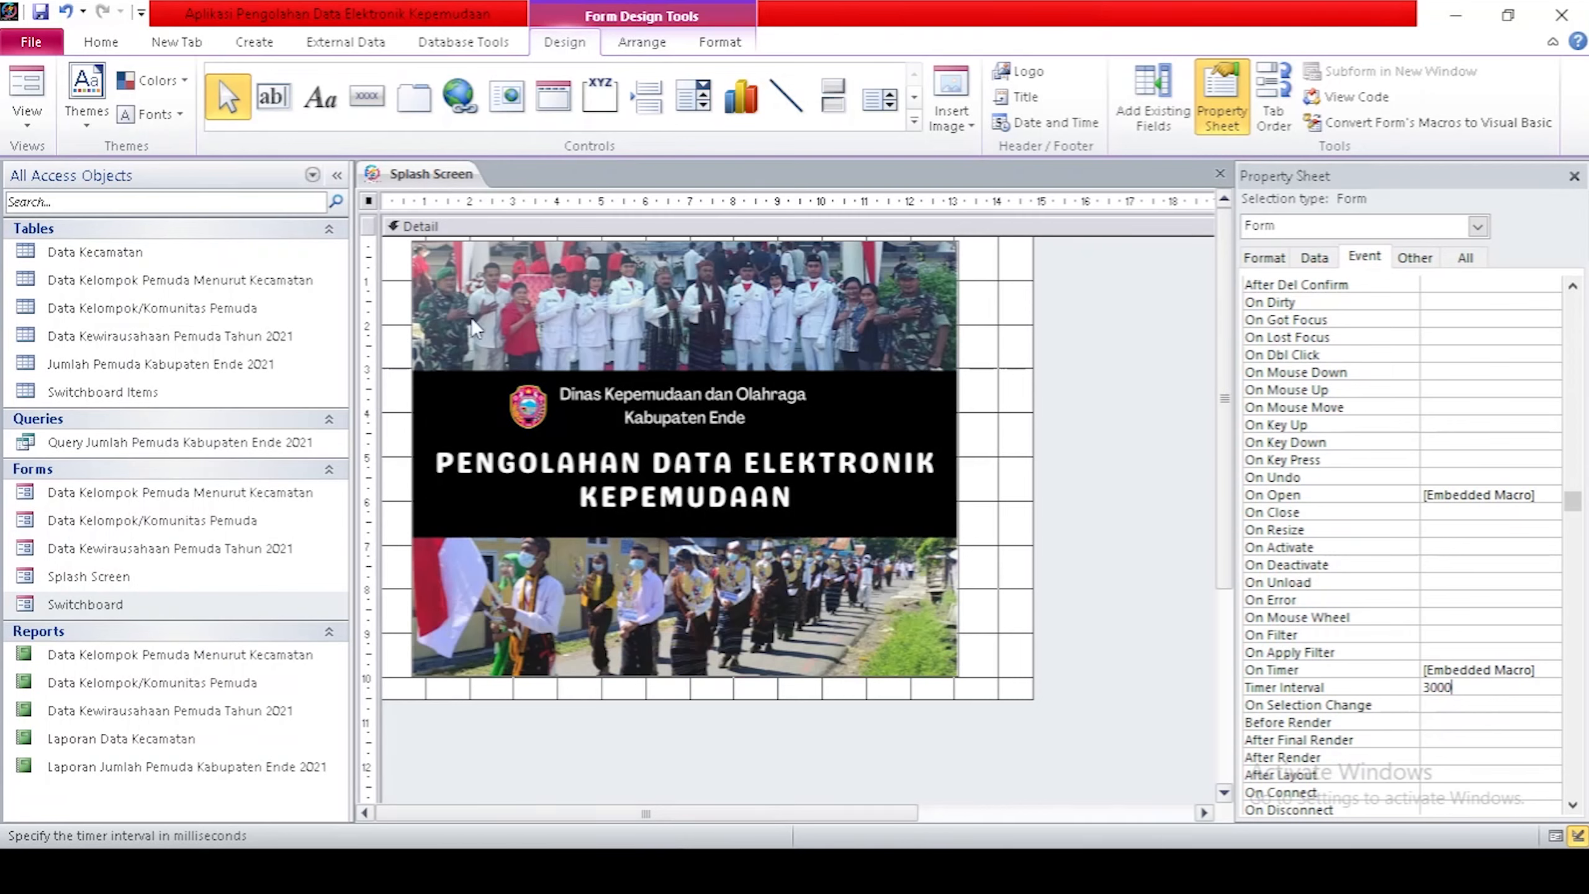
pyautogui.rightClick(443, 175)
pyautogui.click(453, 190)
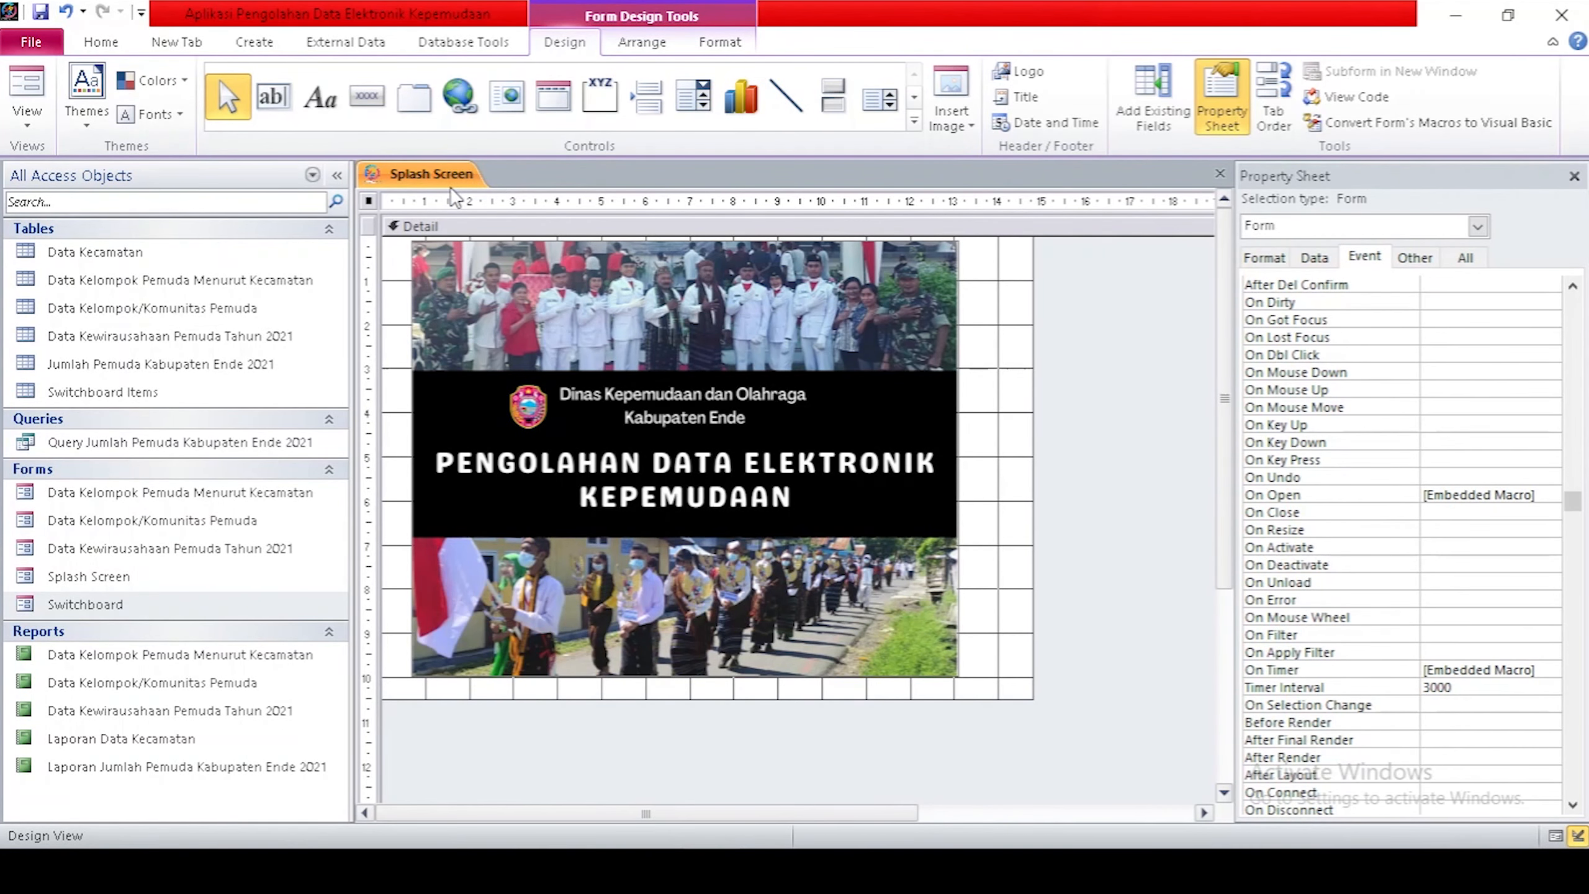
pyautogui.rightClick(439, 172)
pyautogui.click(467, 213)
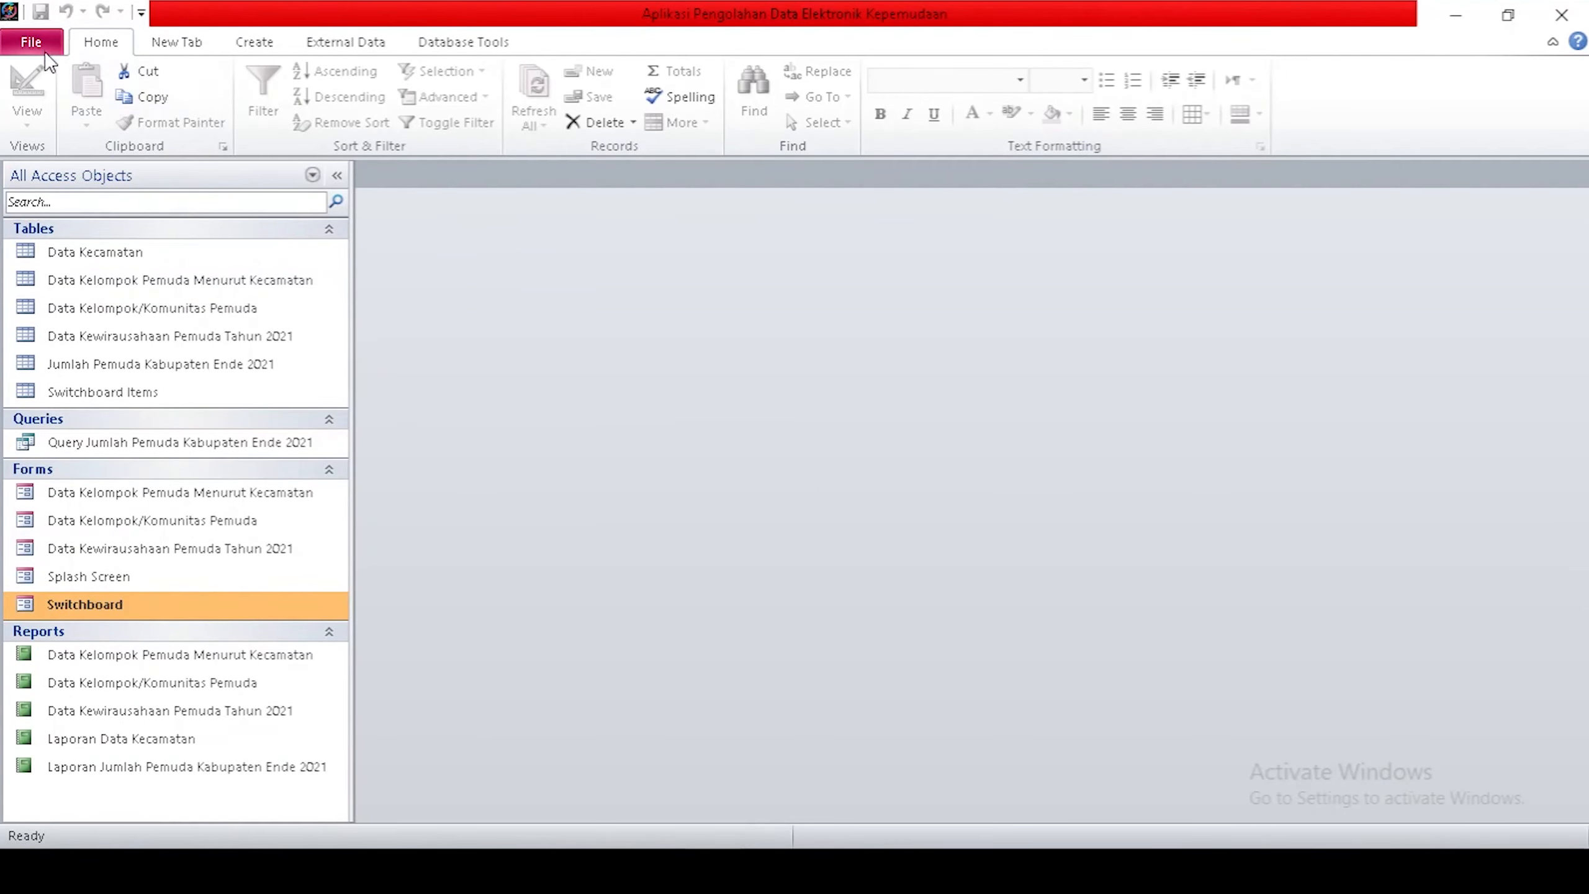
# In Access Options, set the Current Database Display Form to Splash Screen.
pyautogui.click(31, 42)
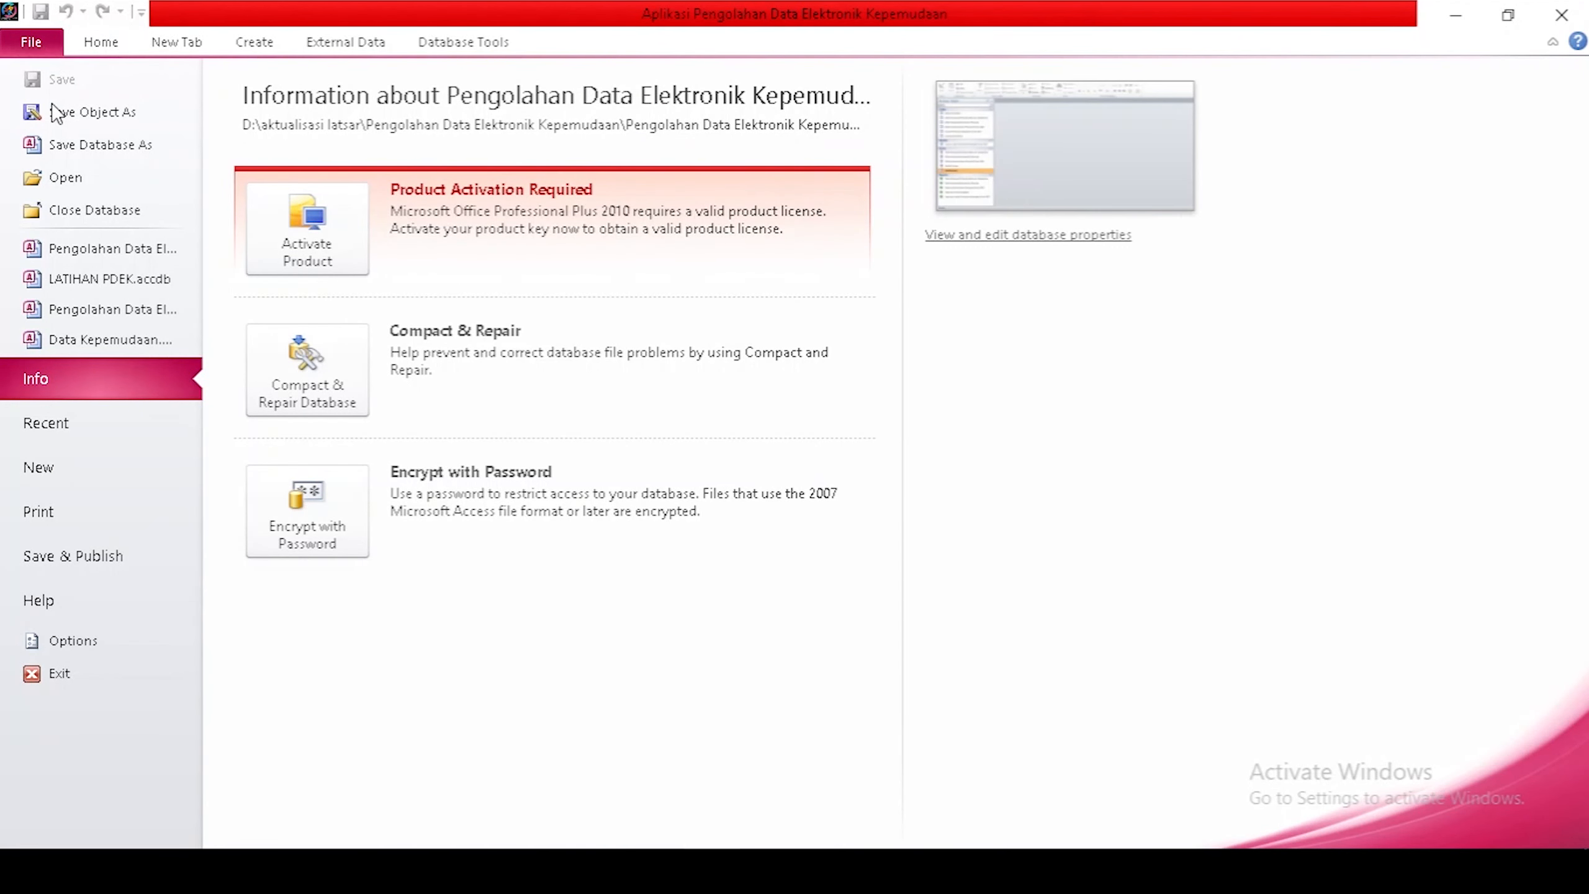
pyautogui.click(91, 641)
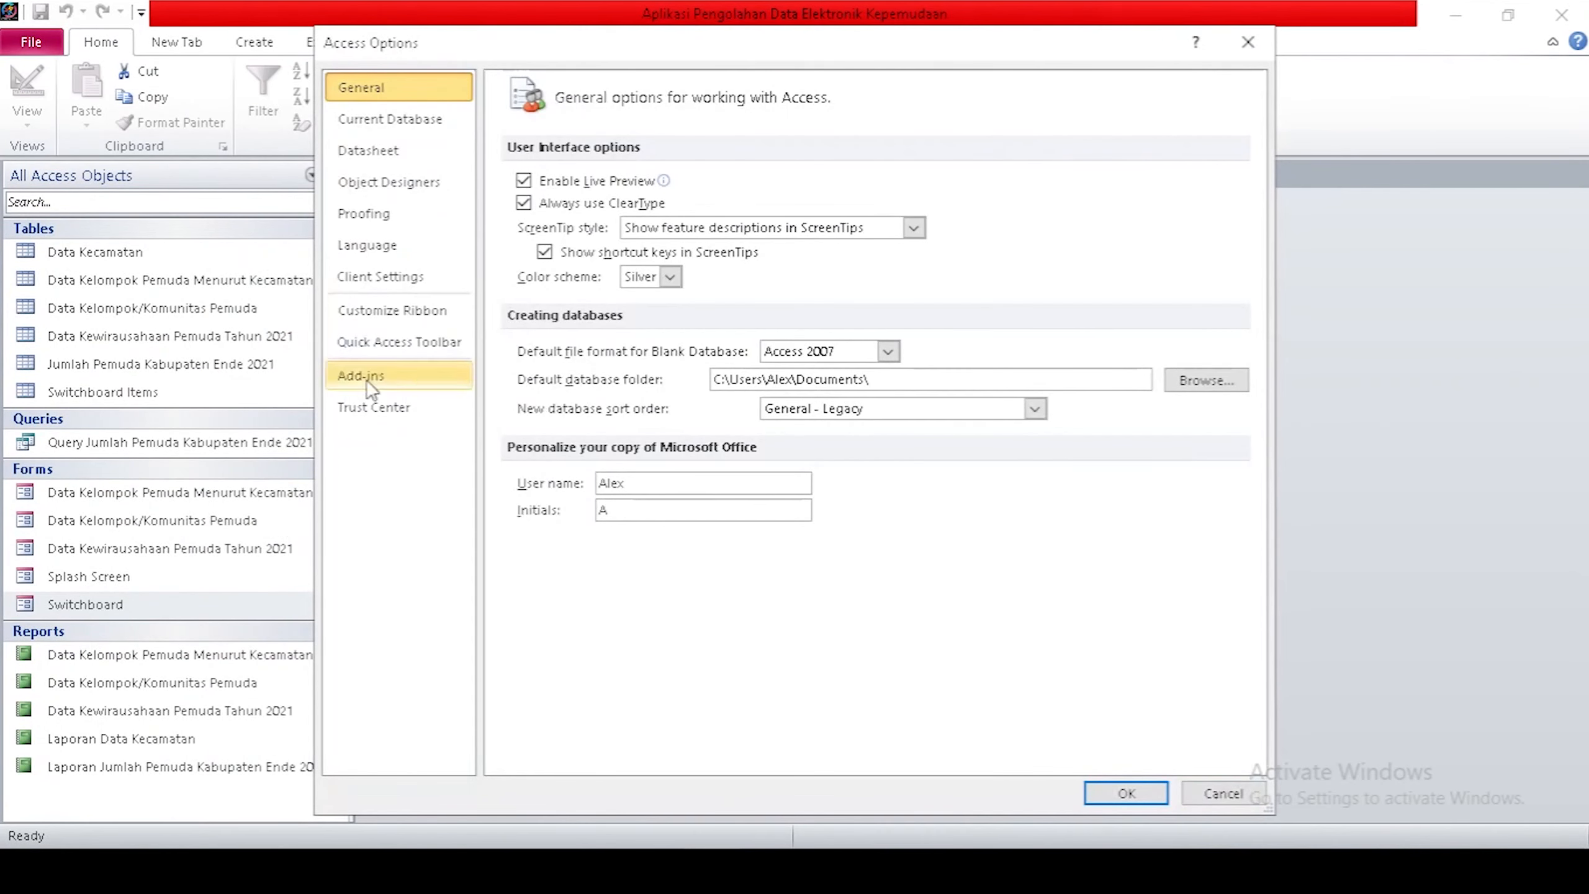
pyautogui.click(420, 122)
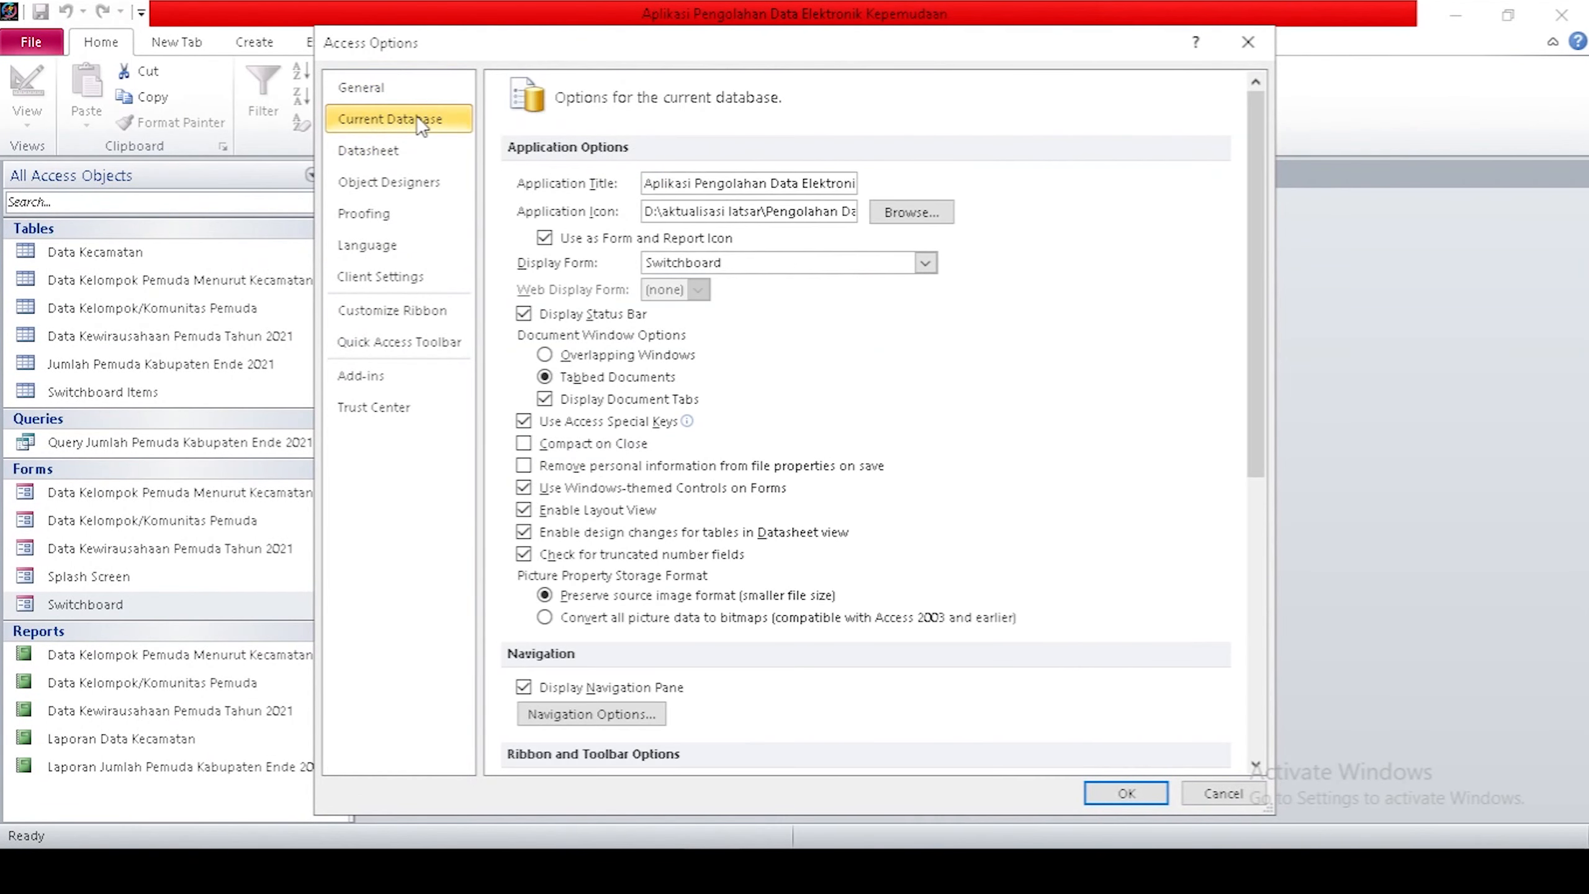
pyautogui.click(926, 264)
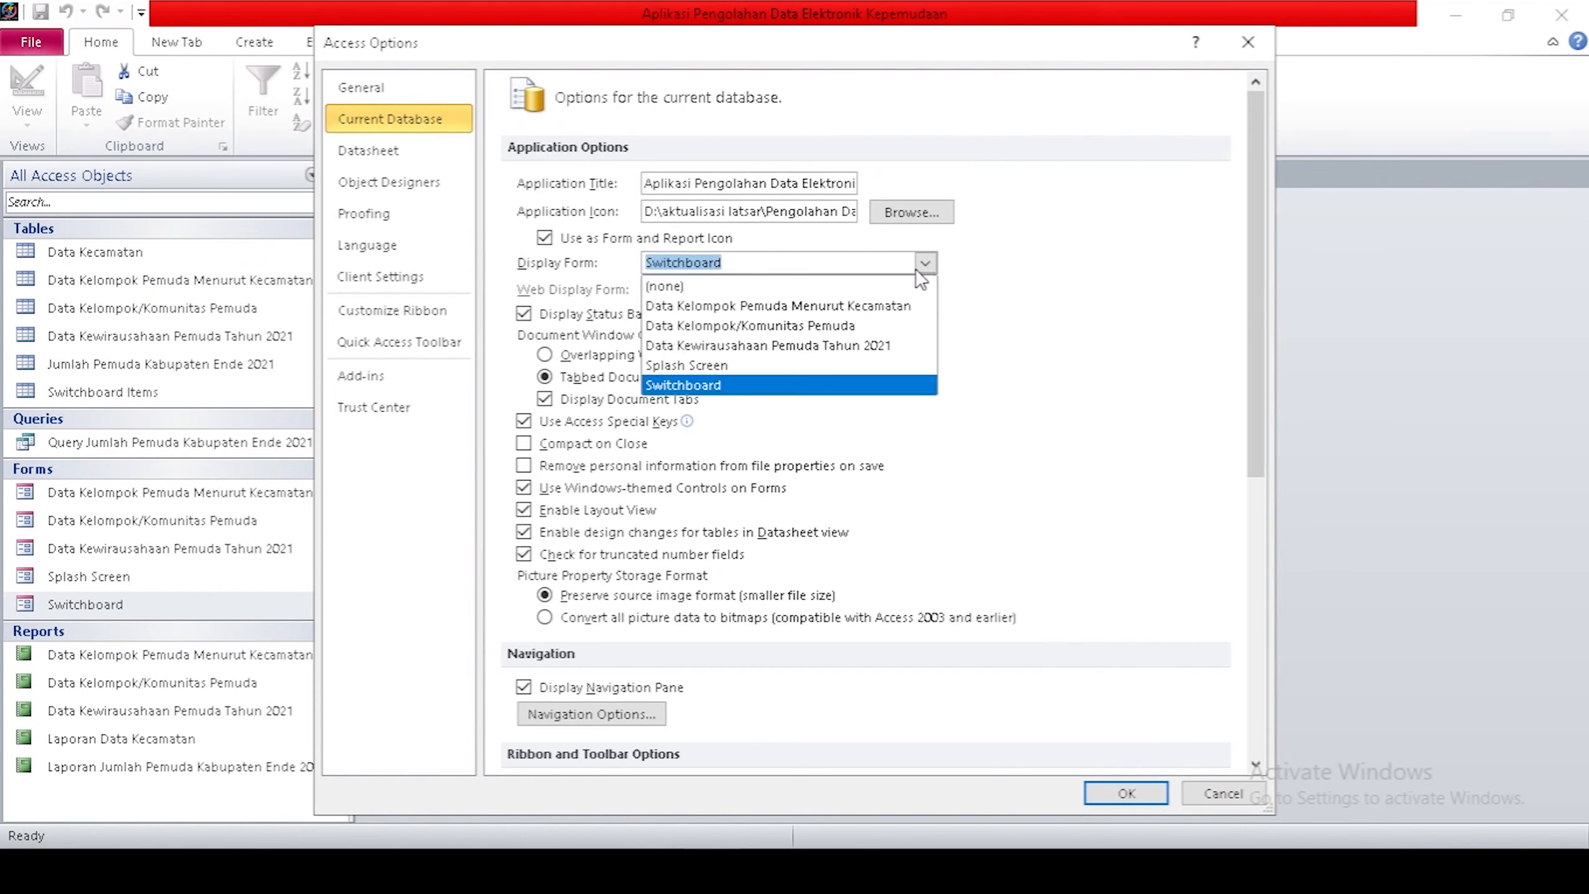
pyautogui.click(665, 355)
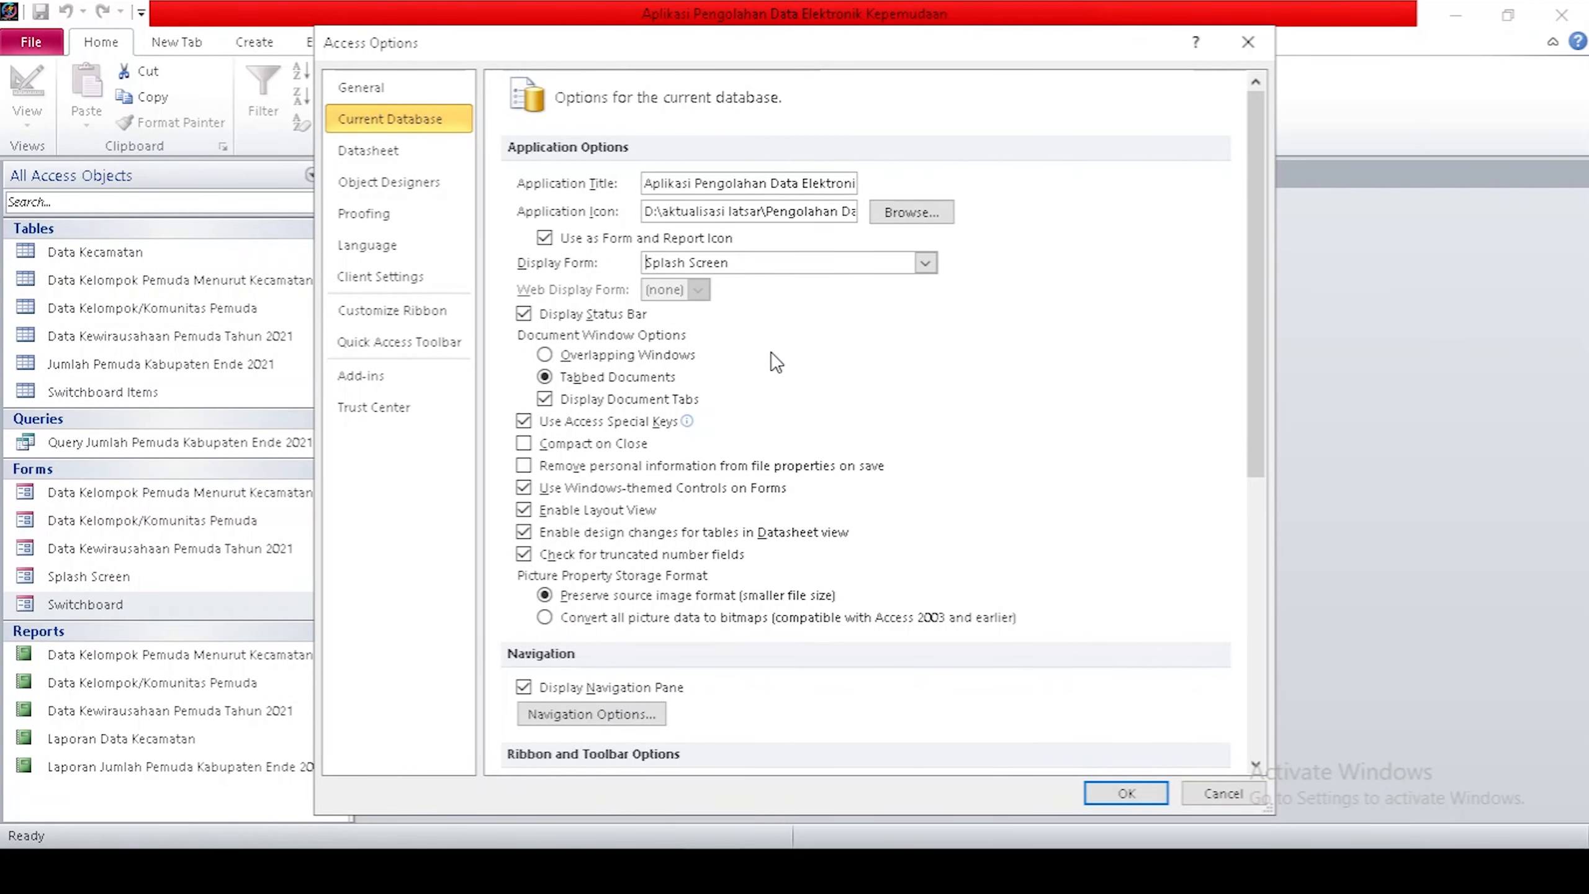
pyautogui.click(1125, 793)
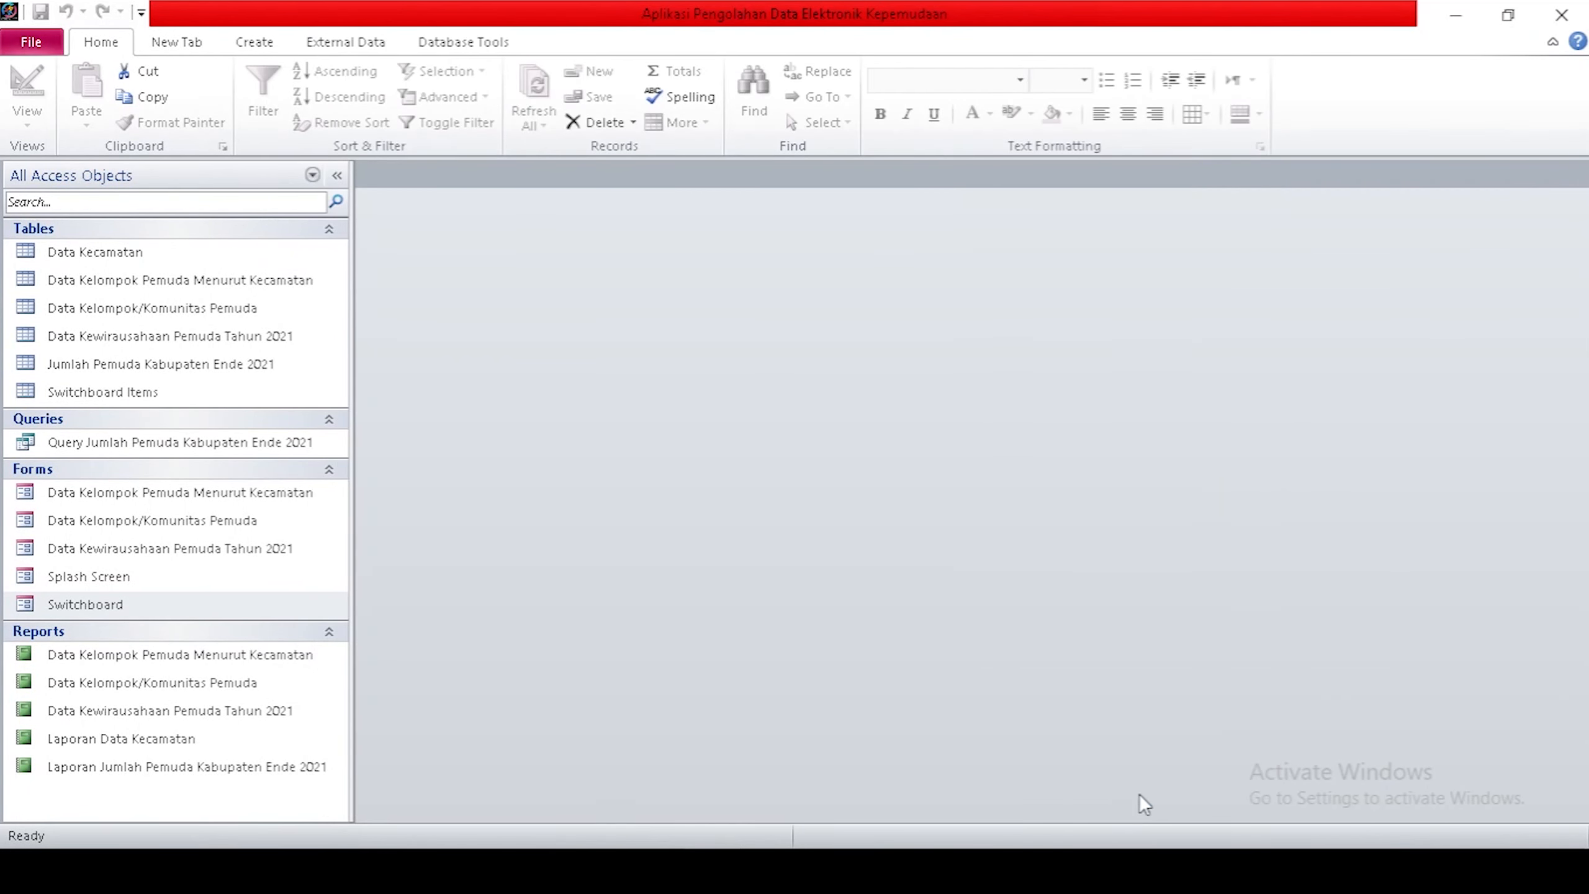
# Acknowledge the restart notice, restart Access, dismiss the activation notice, and open the File Info view.
pyautogui.click(798, 486)
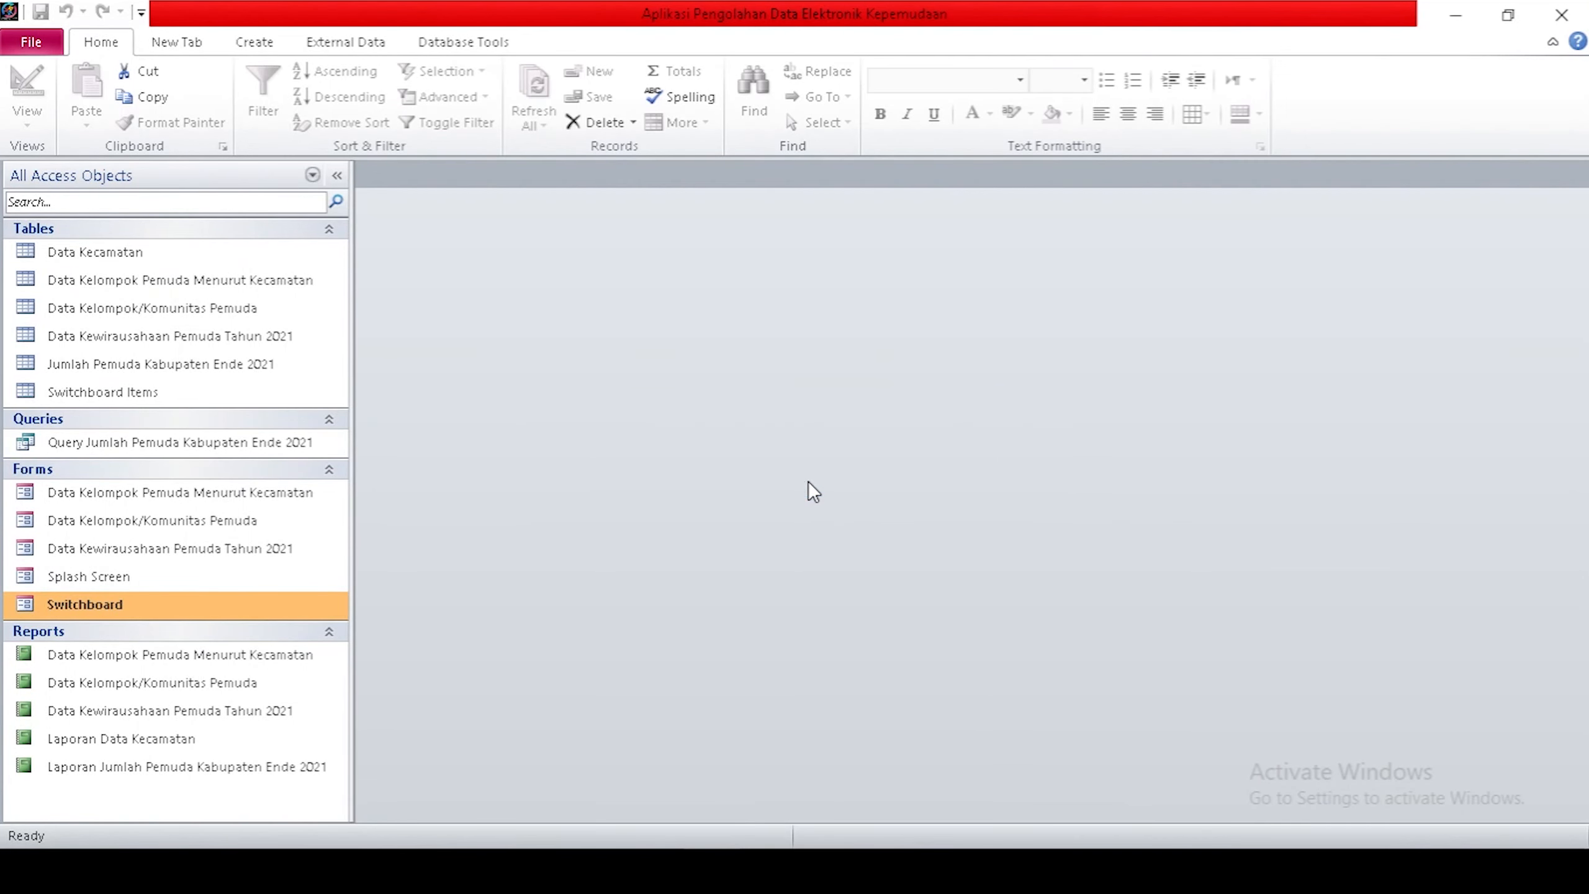
pyautogui.click(1562, 13)
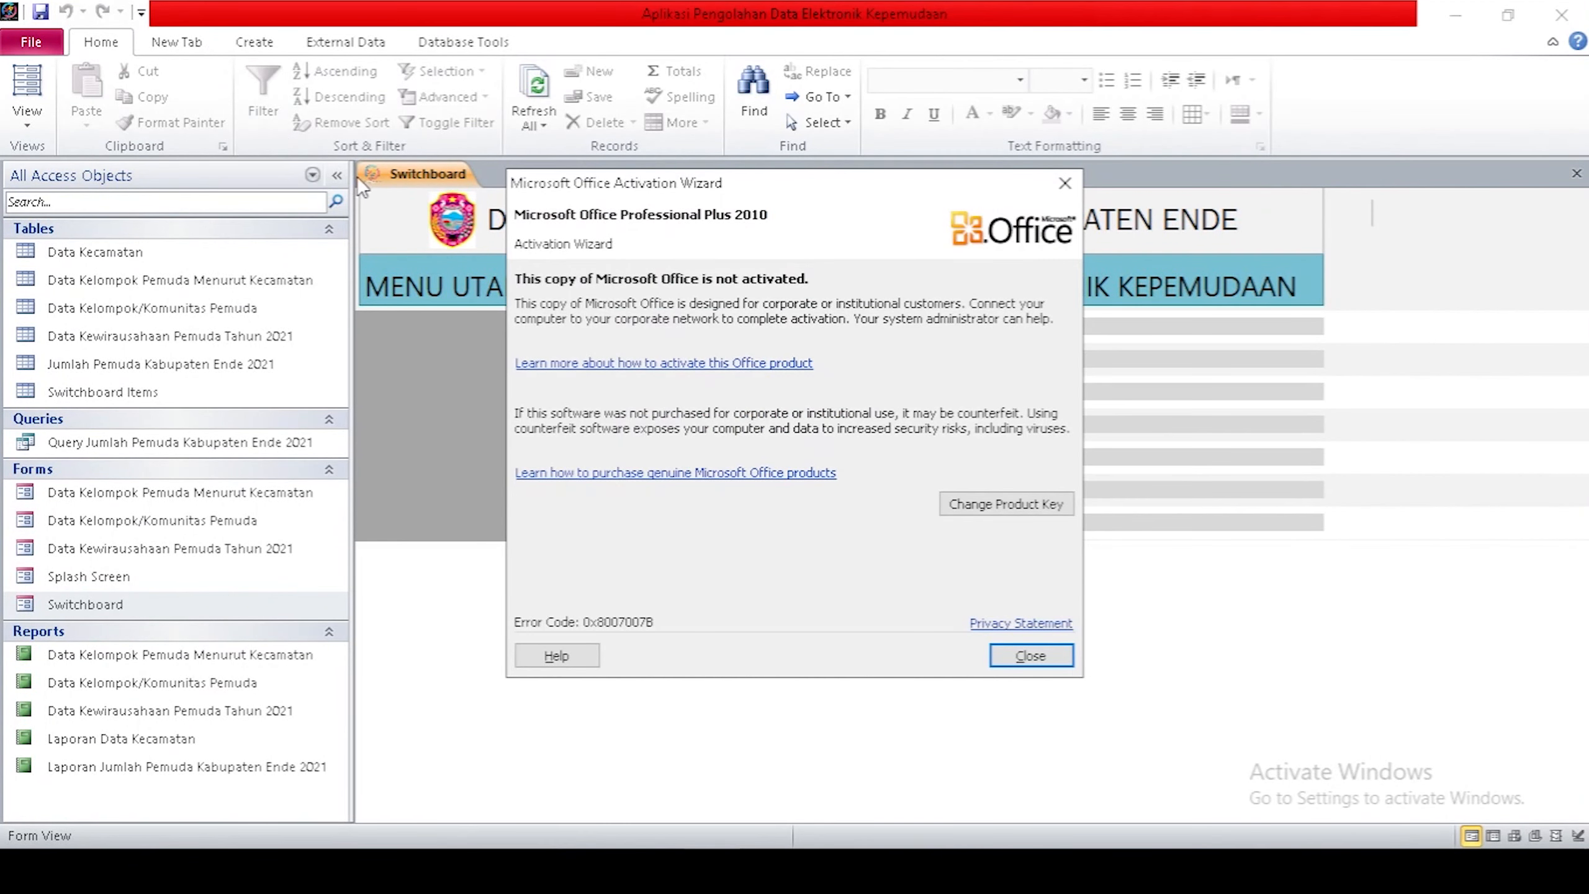
pyautogui.click(1030, 655)
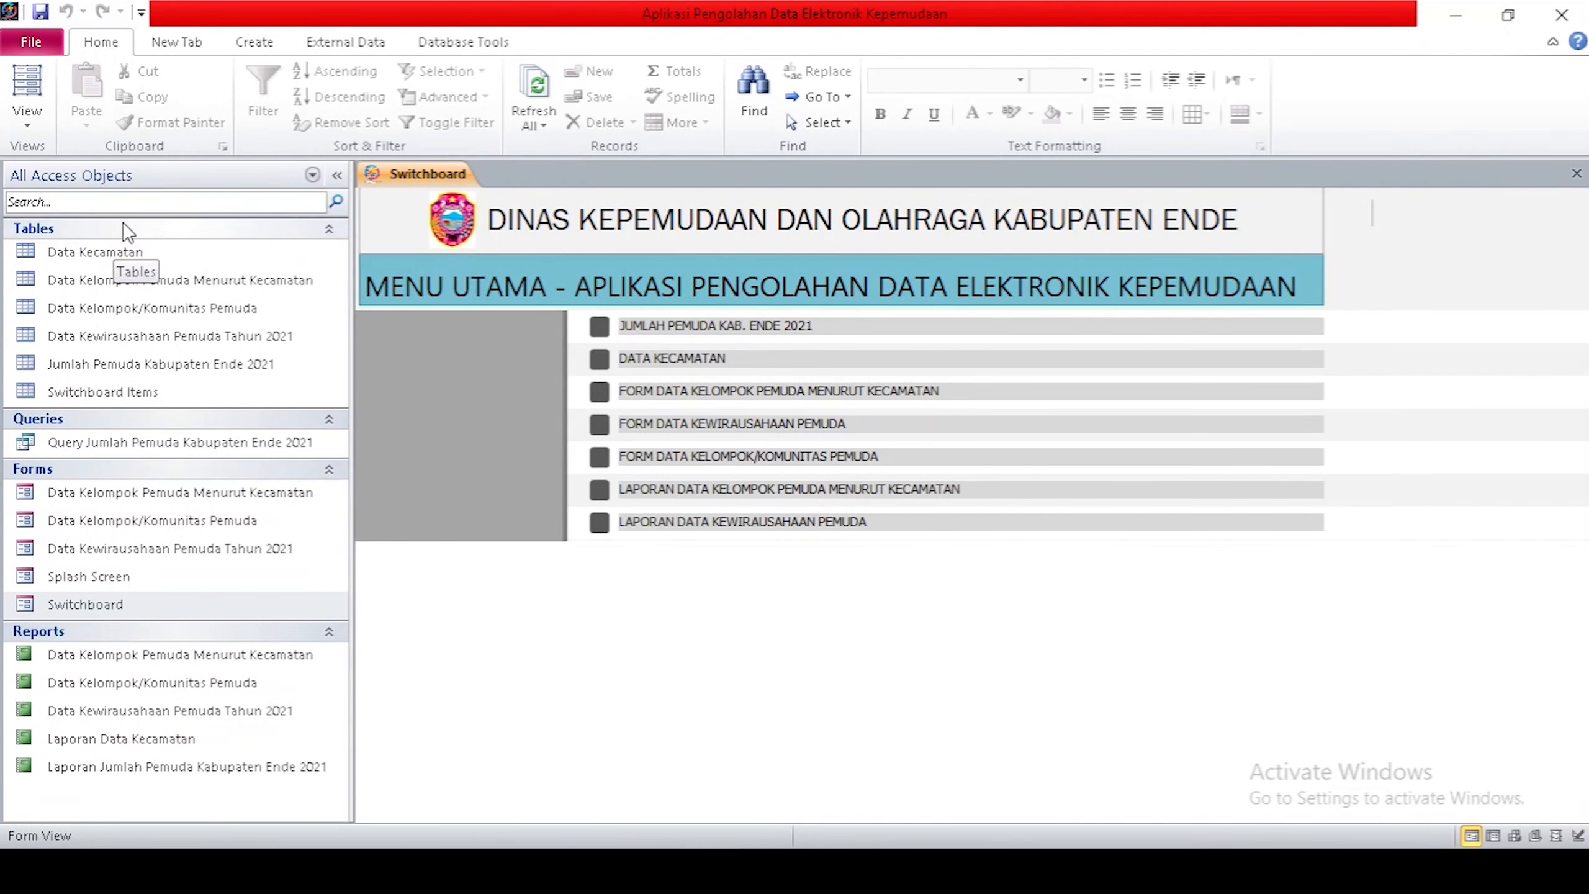
pyautogui.click(30, 45)
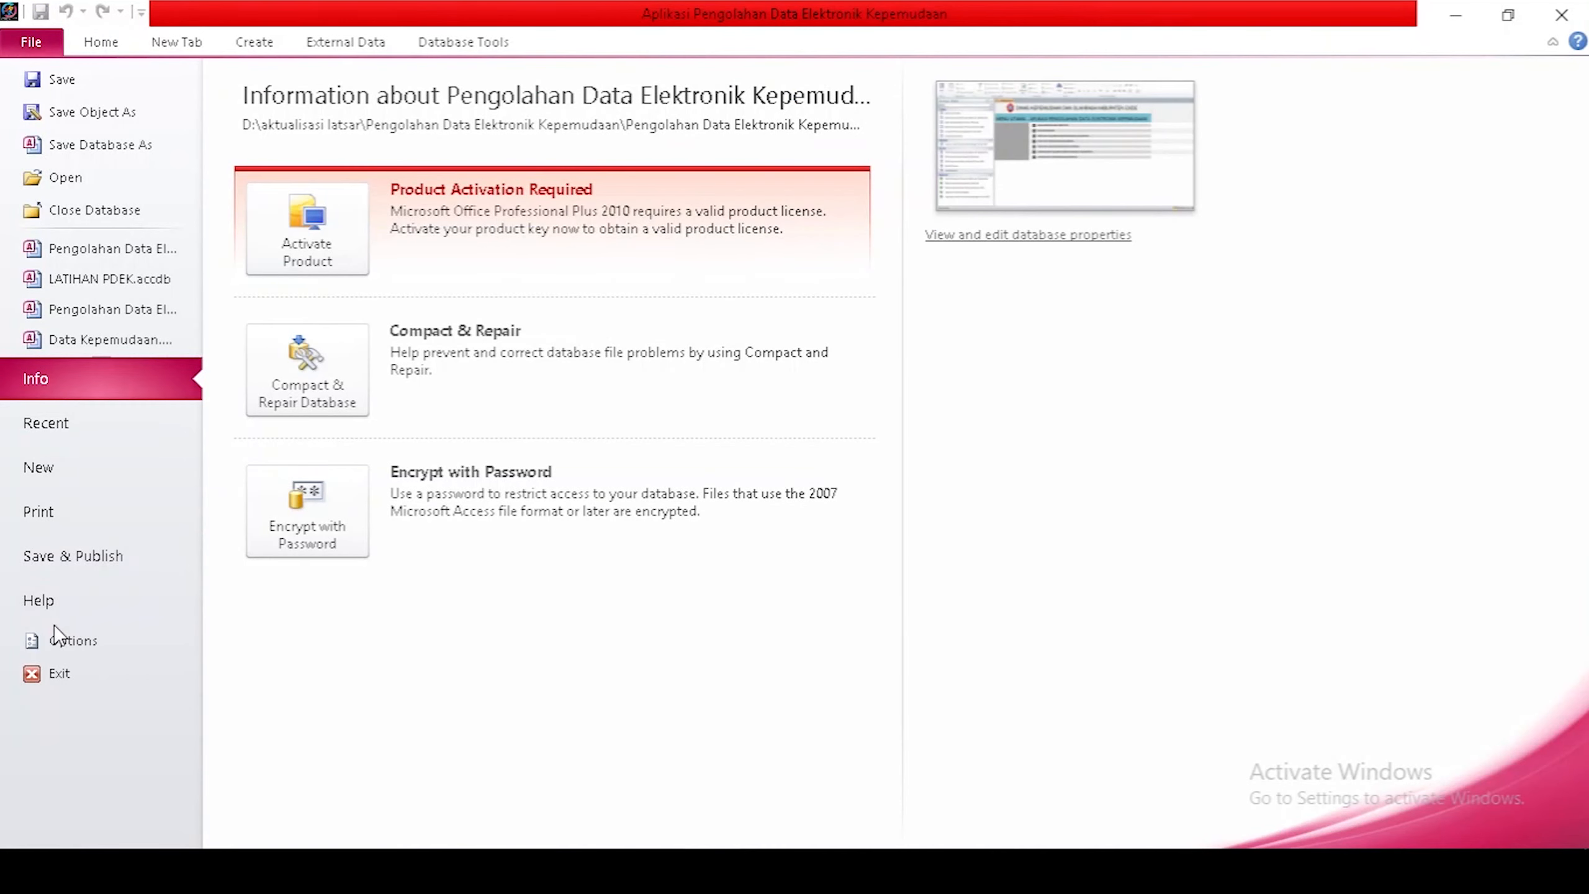
# Turn off Display Navigation Pane in the Current Database options, acknowledge the restart notice, and close Access.
pyautogui.click(57, 640)
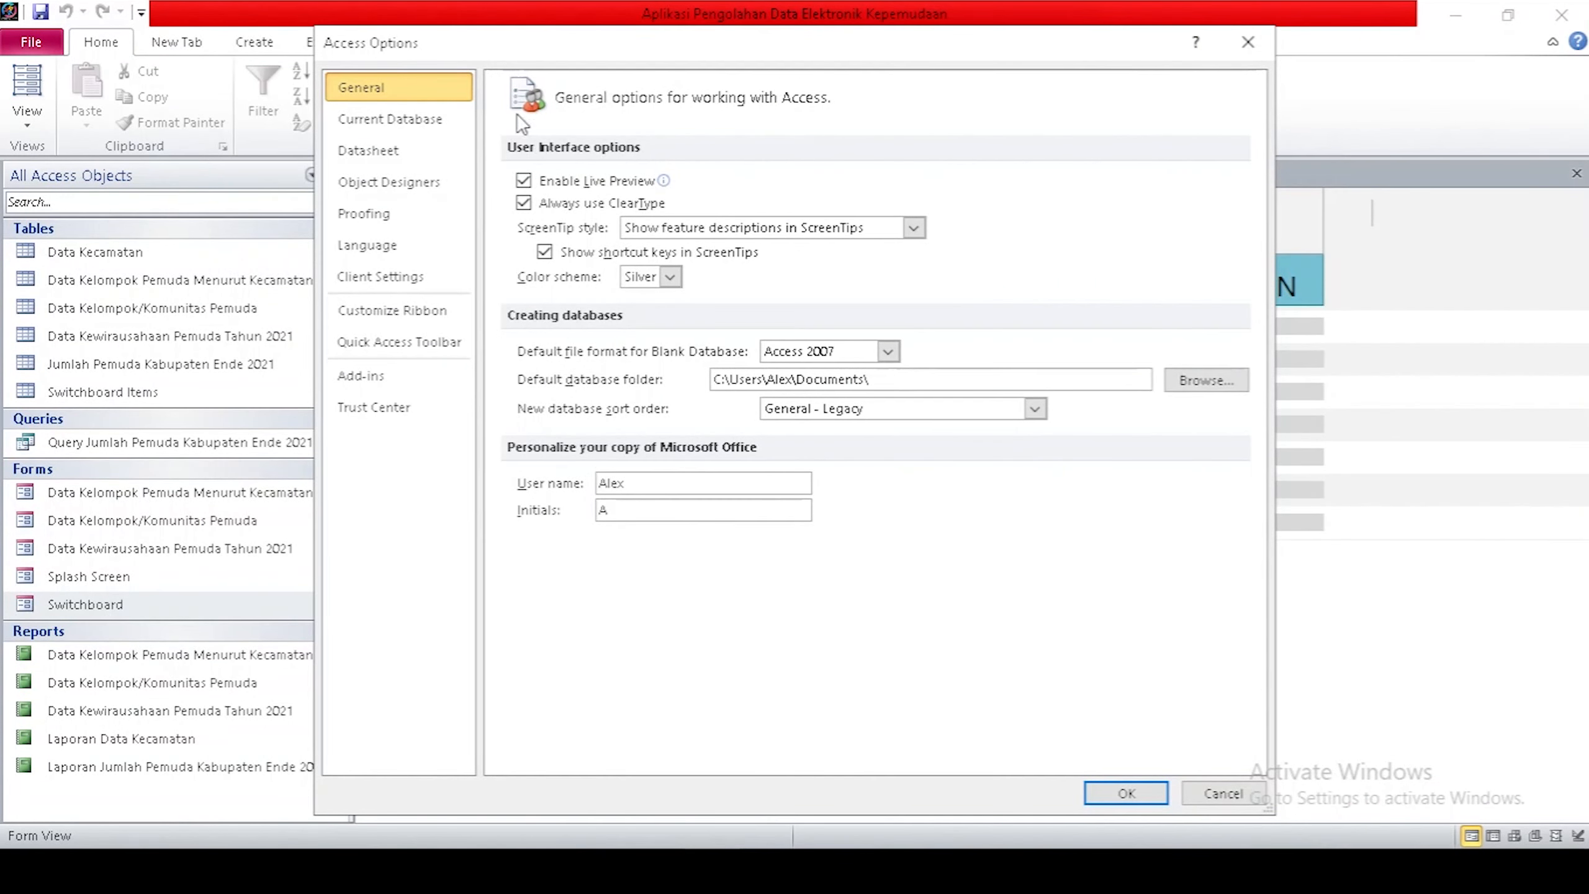
pyautogui.click(401, 119)
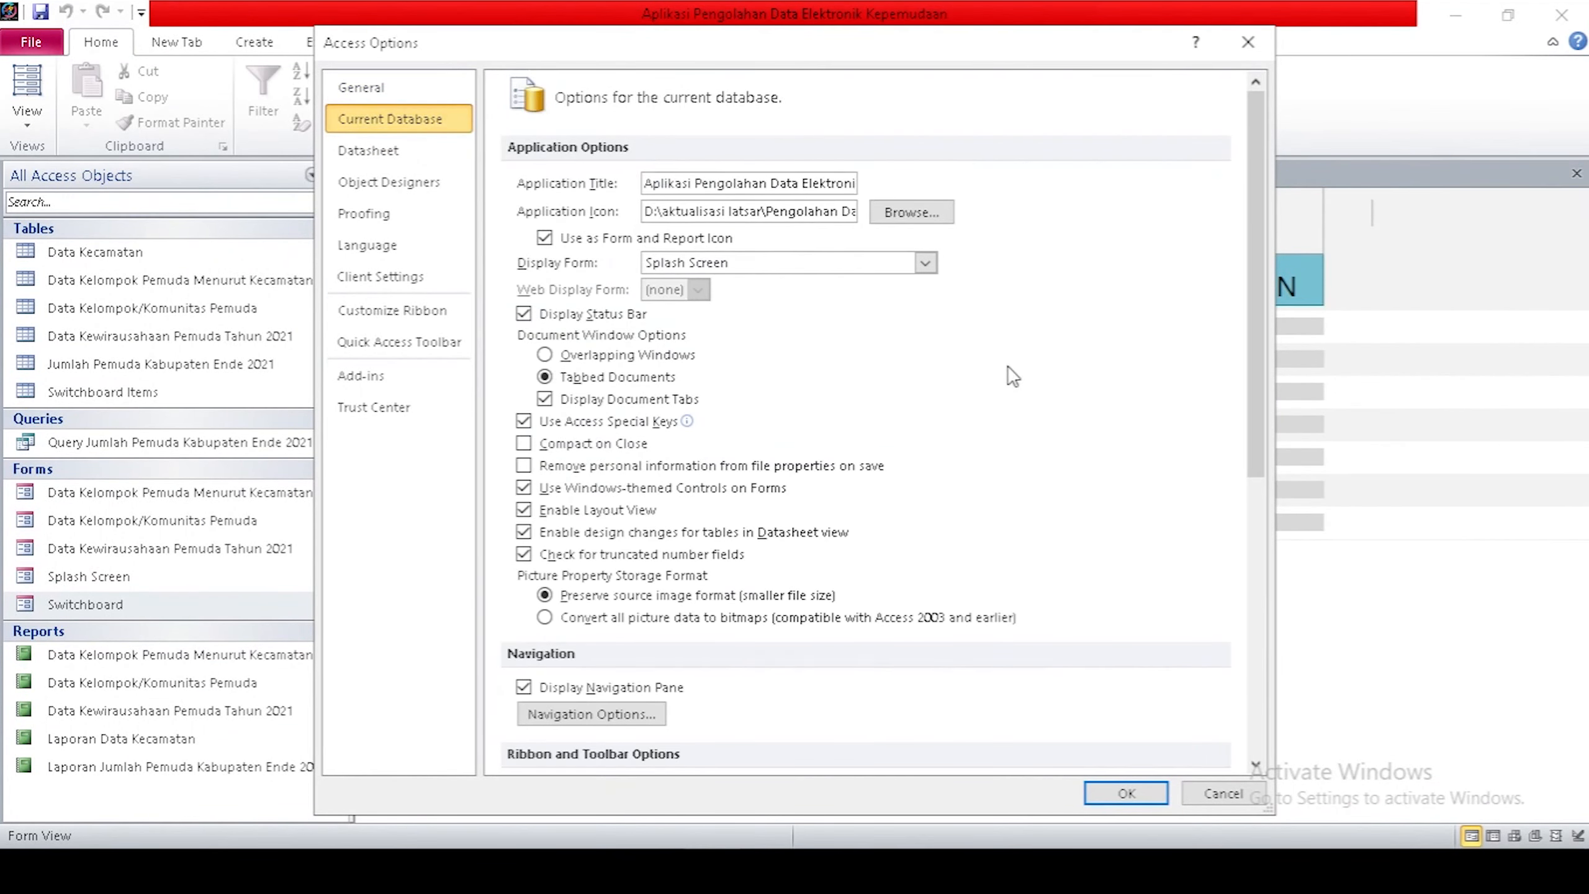
pyautogui.scroll(-3, 1008, 374)
pyautogui.scroll(-1, 1012, 374)
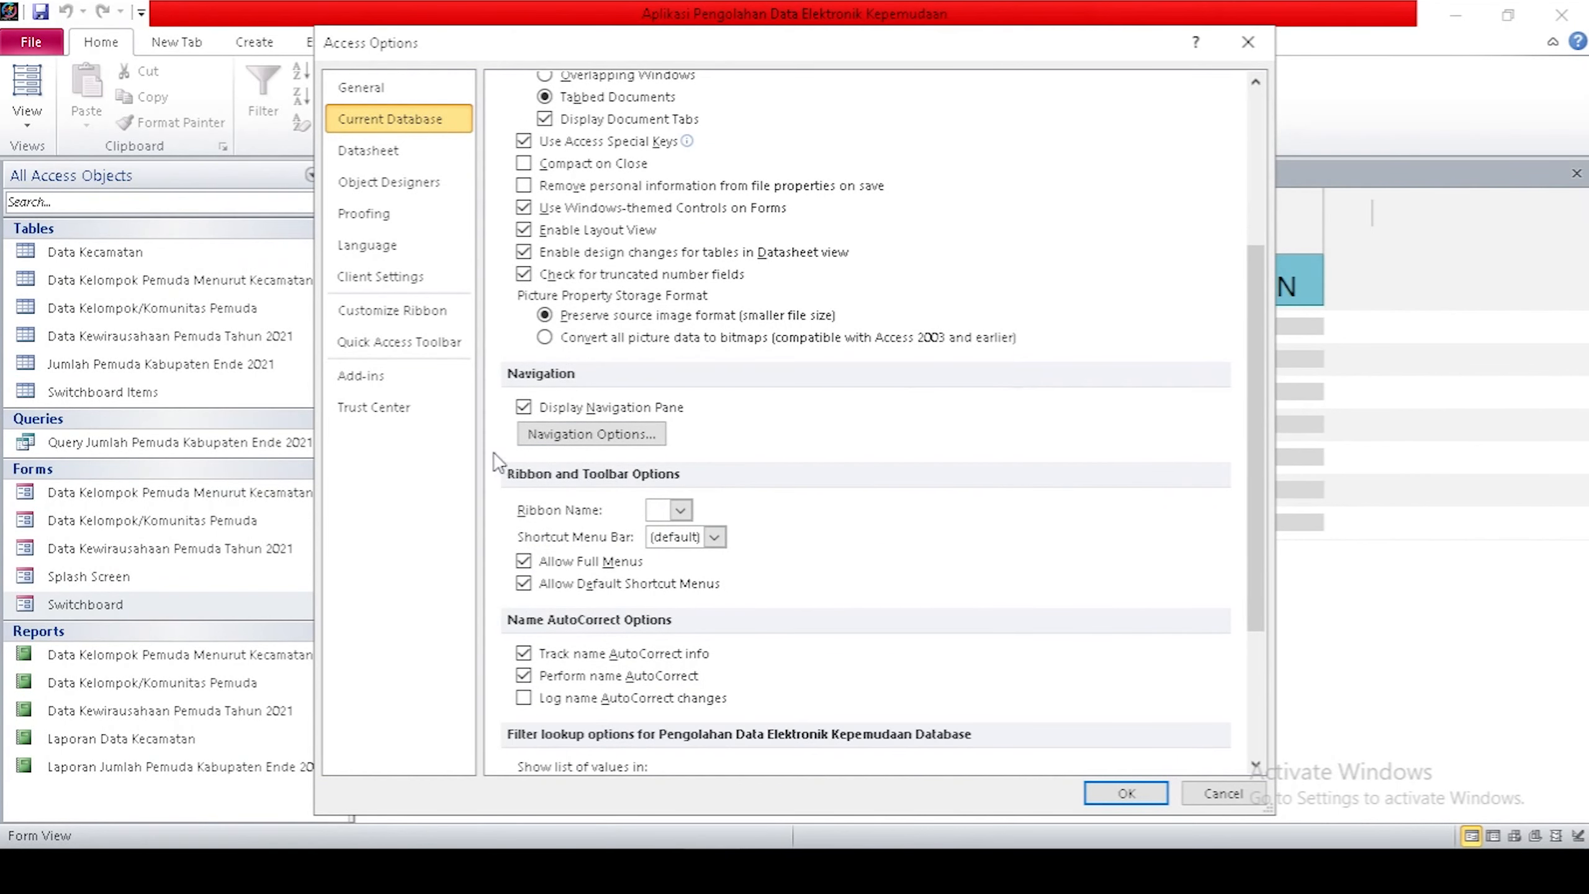
pyautogui.click(524, 407)
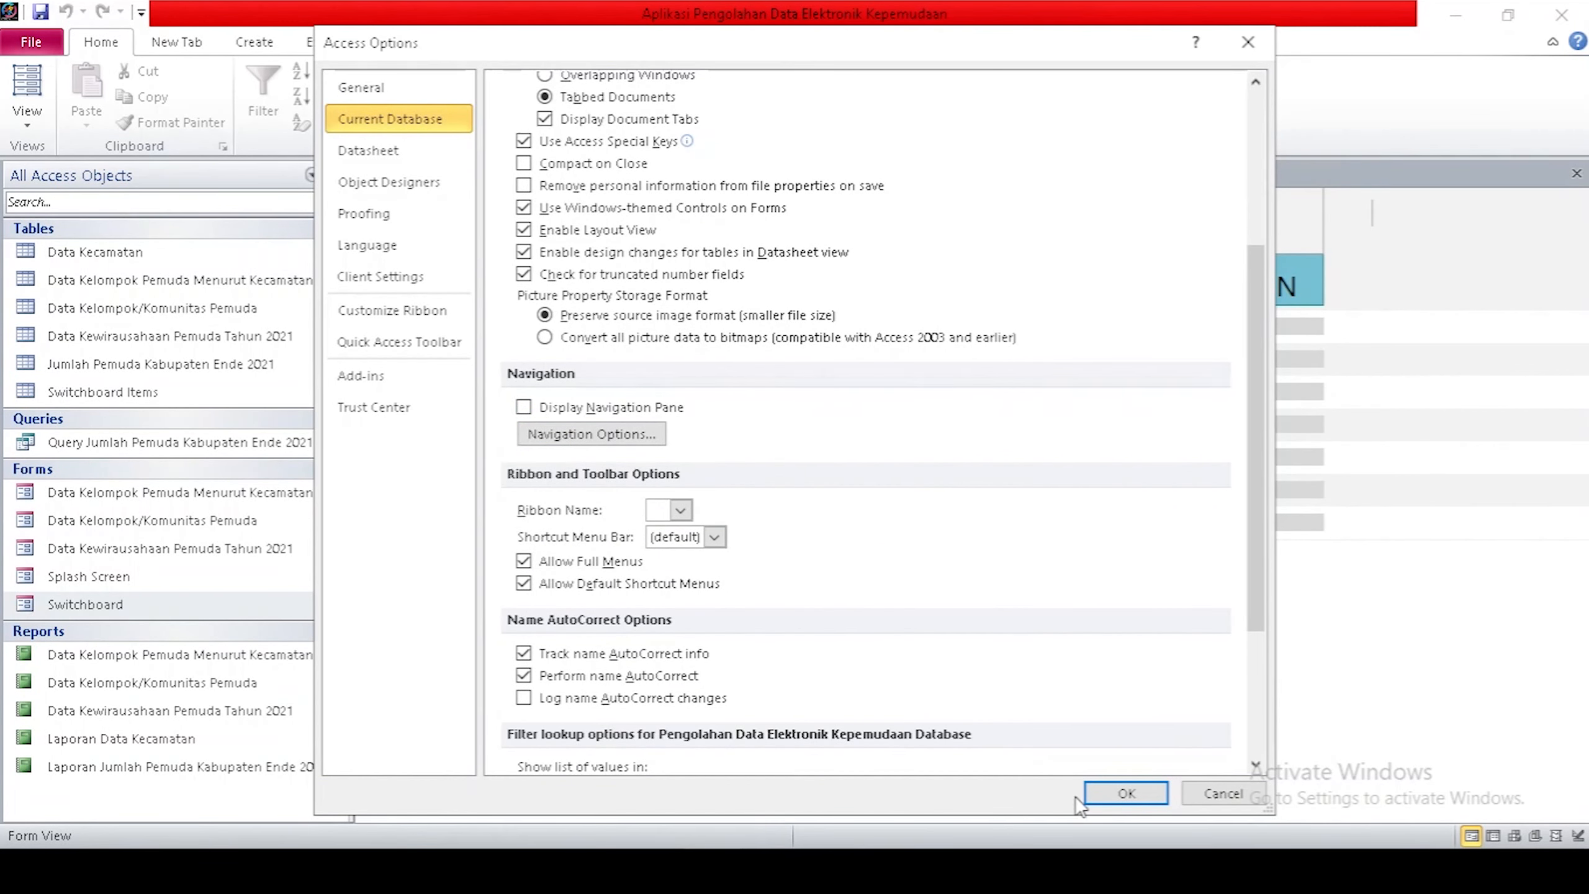
pyautogui.click(1126, 794)
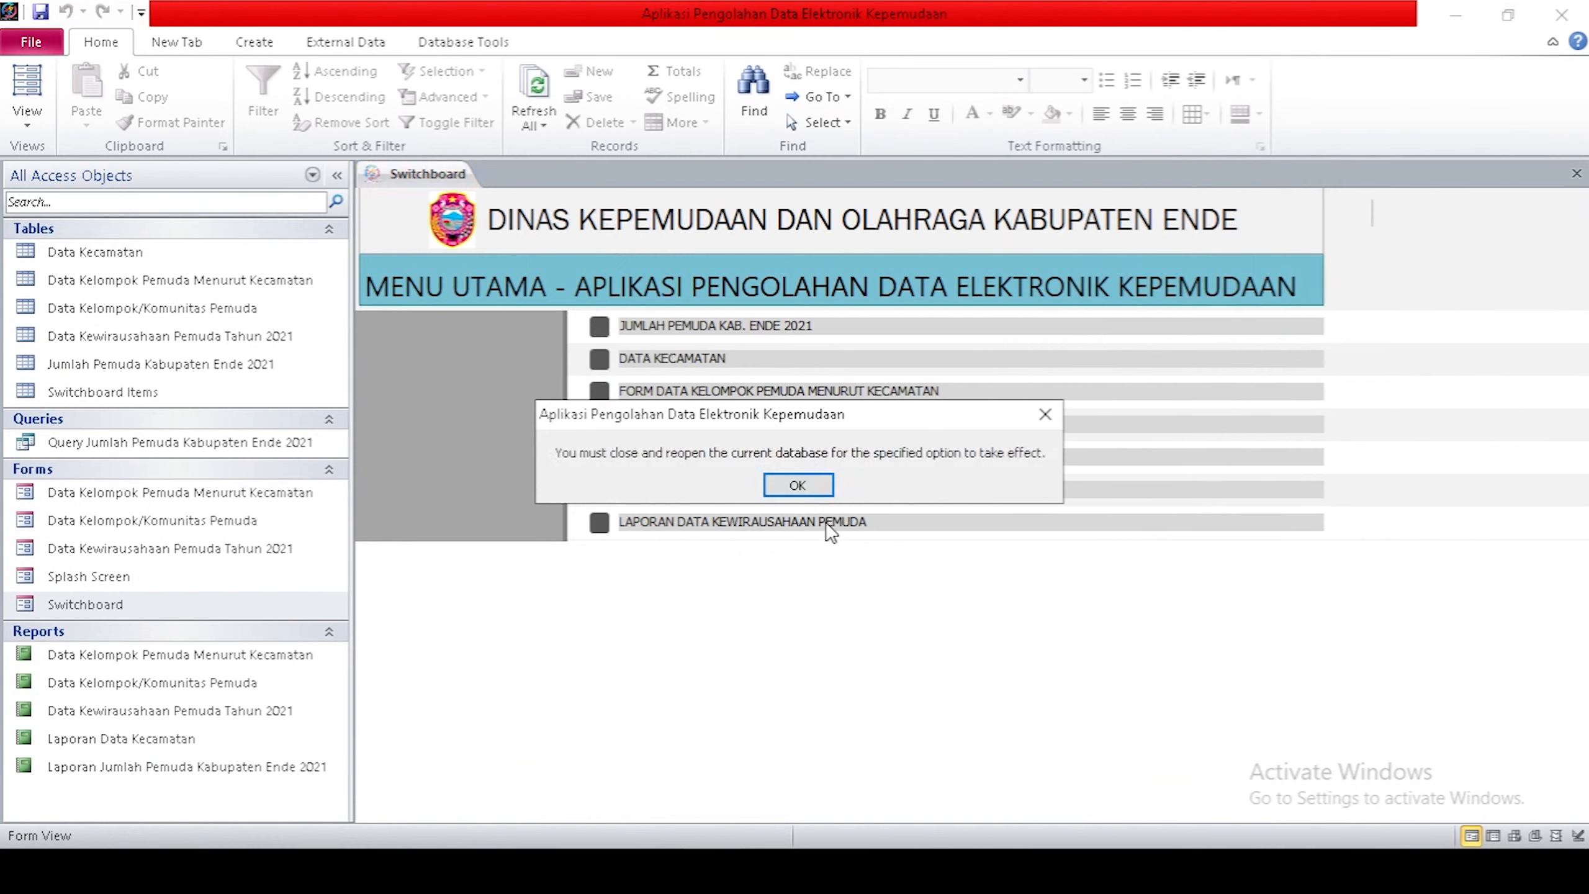
pyautogui.click(797, 488)
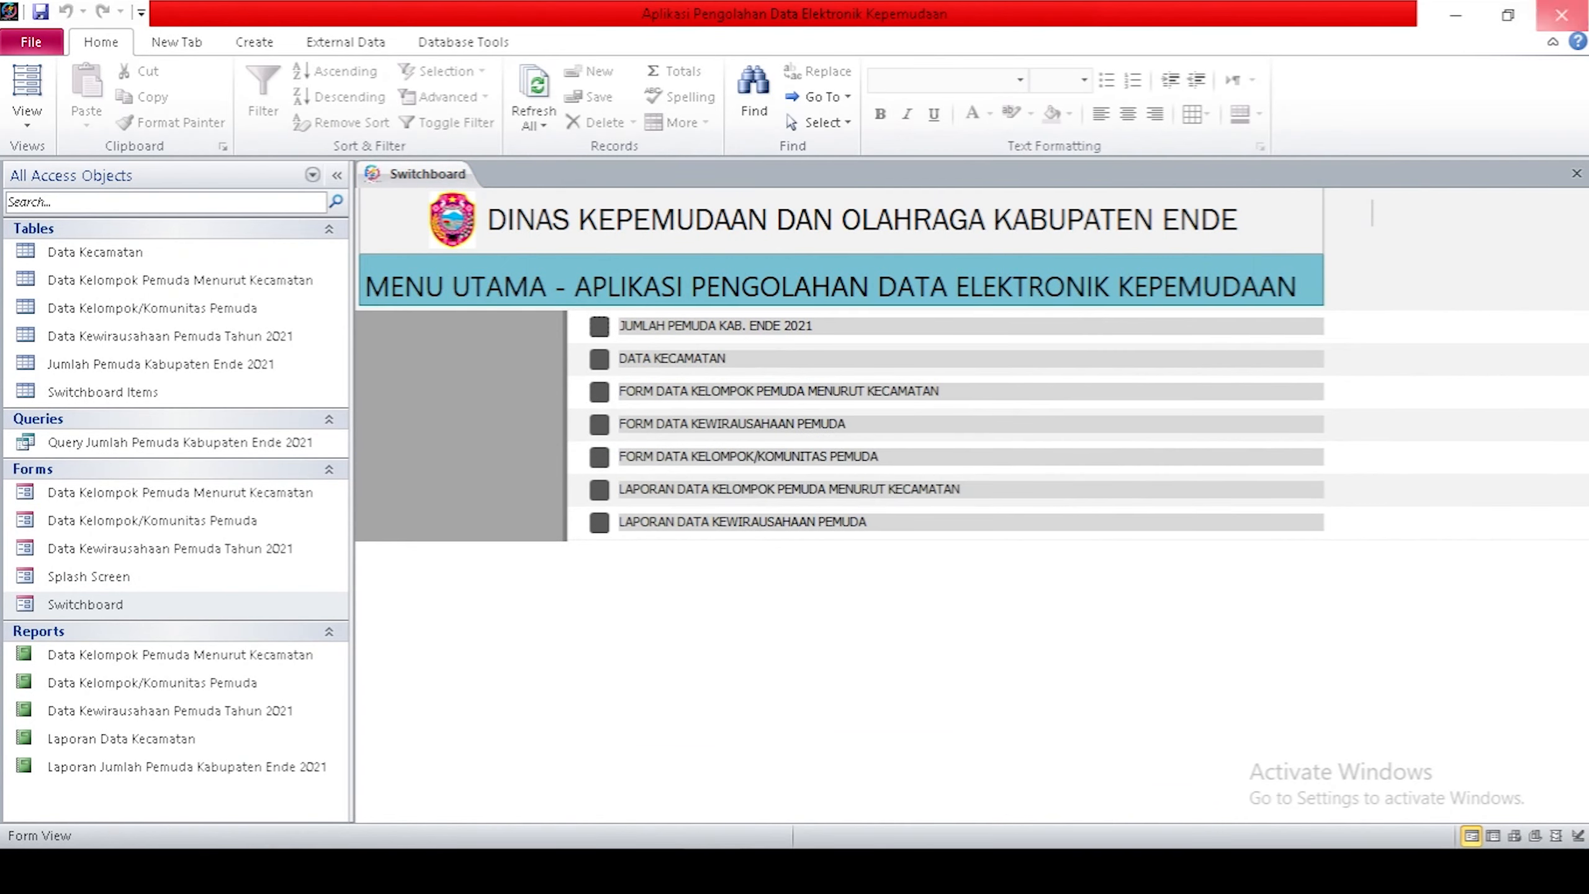
pyautogui.click(1562, 14)
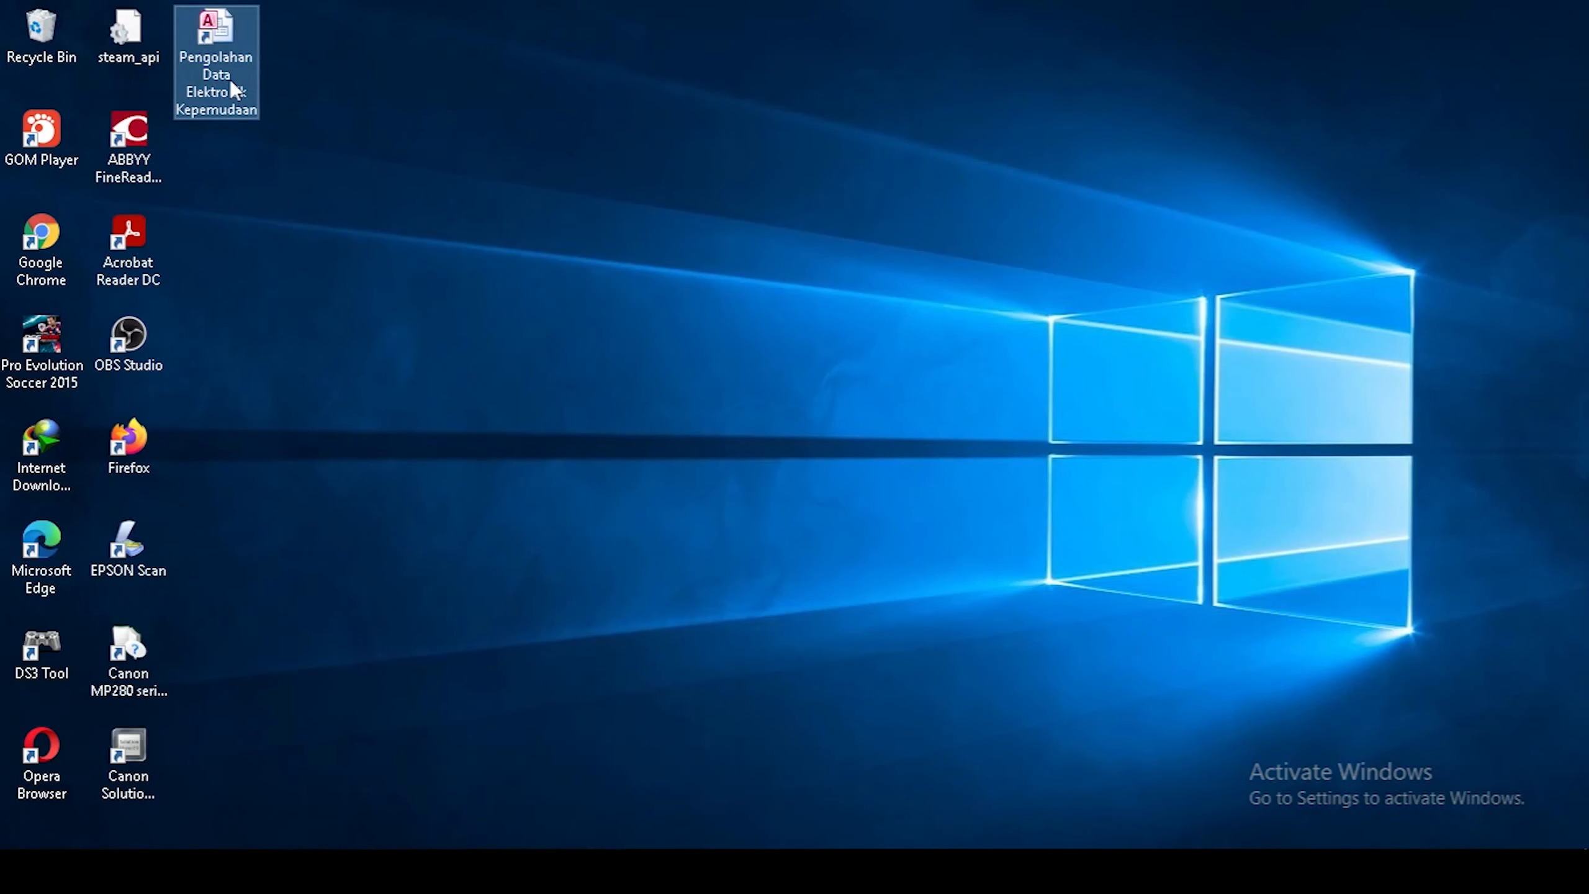
# Launch the Pengolahan Data Elektronik Kepemudaan database and view the Ende youth population report.
pyautogui.doubleClick(230, 79)
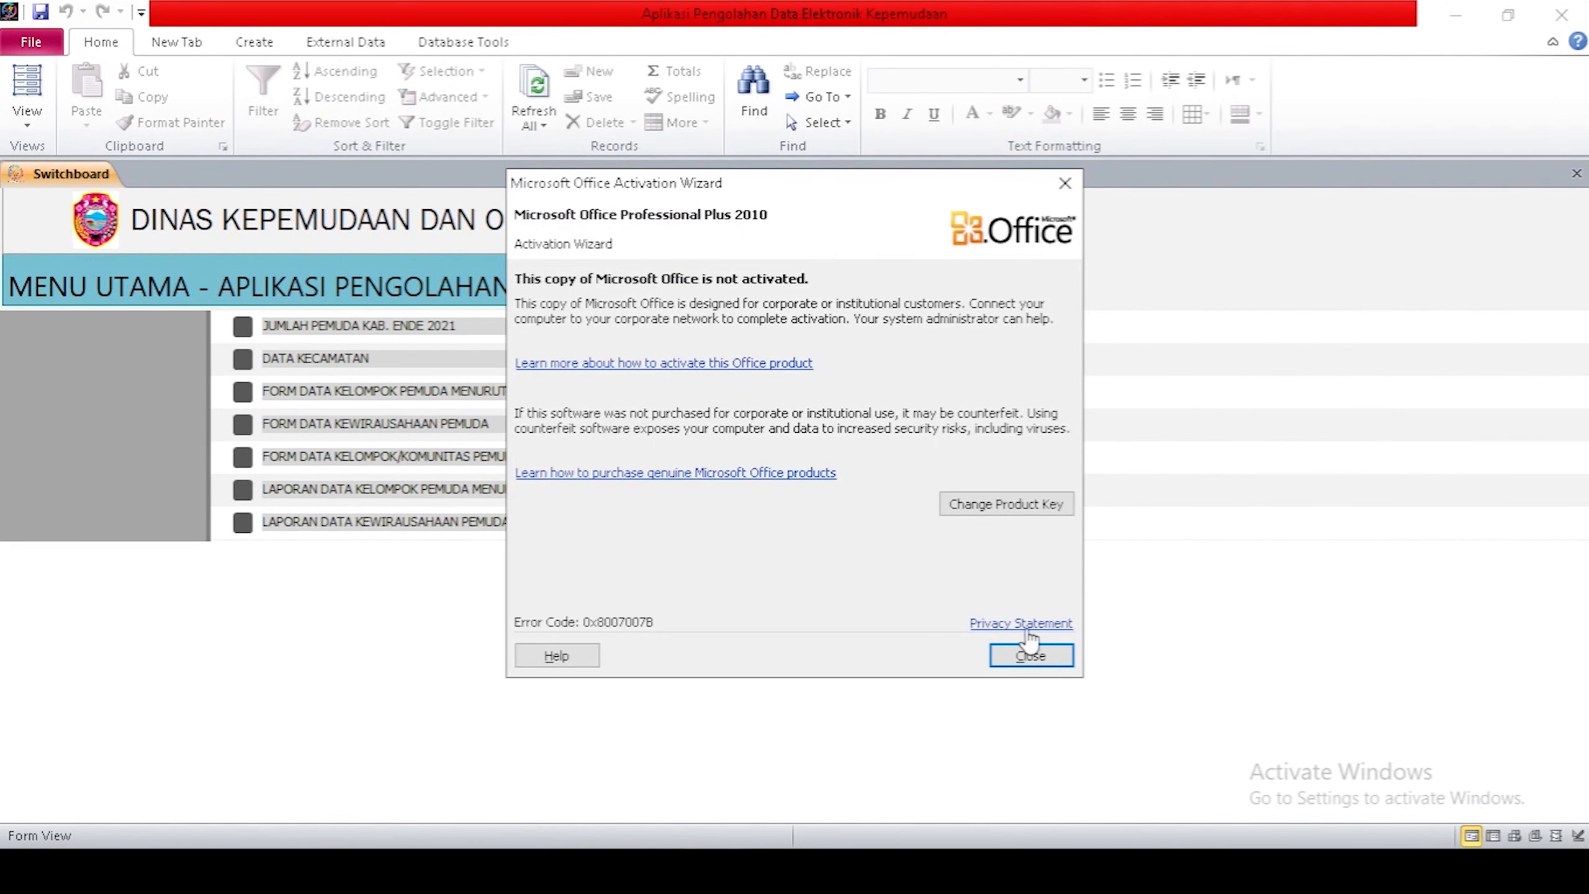
pyautogui.click(1029, 655)
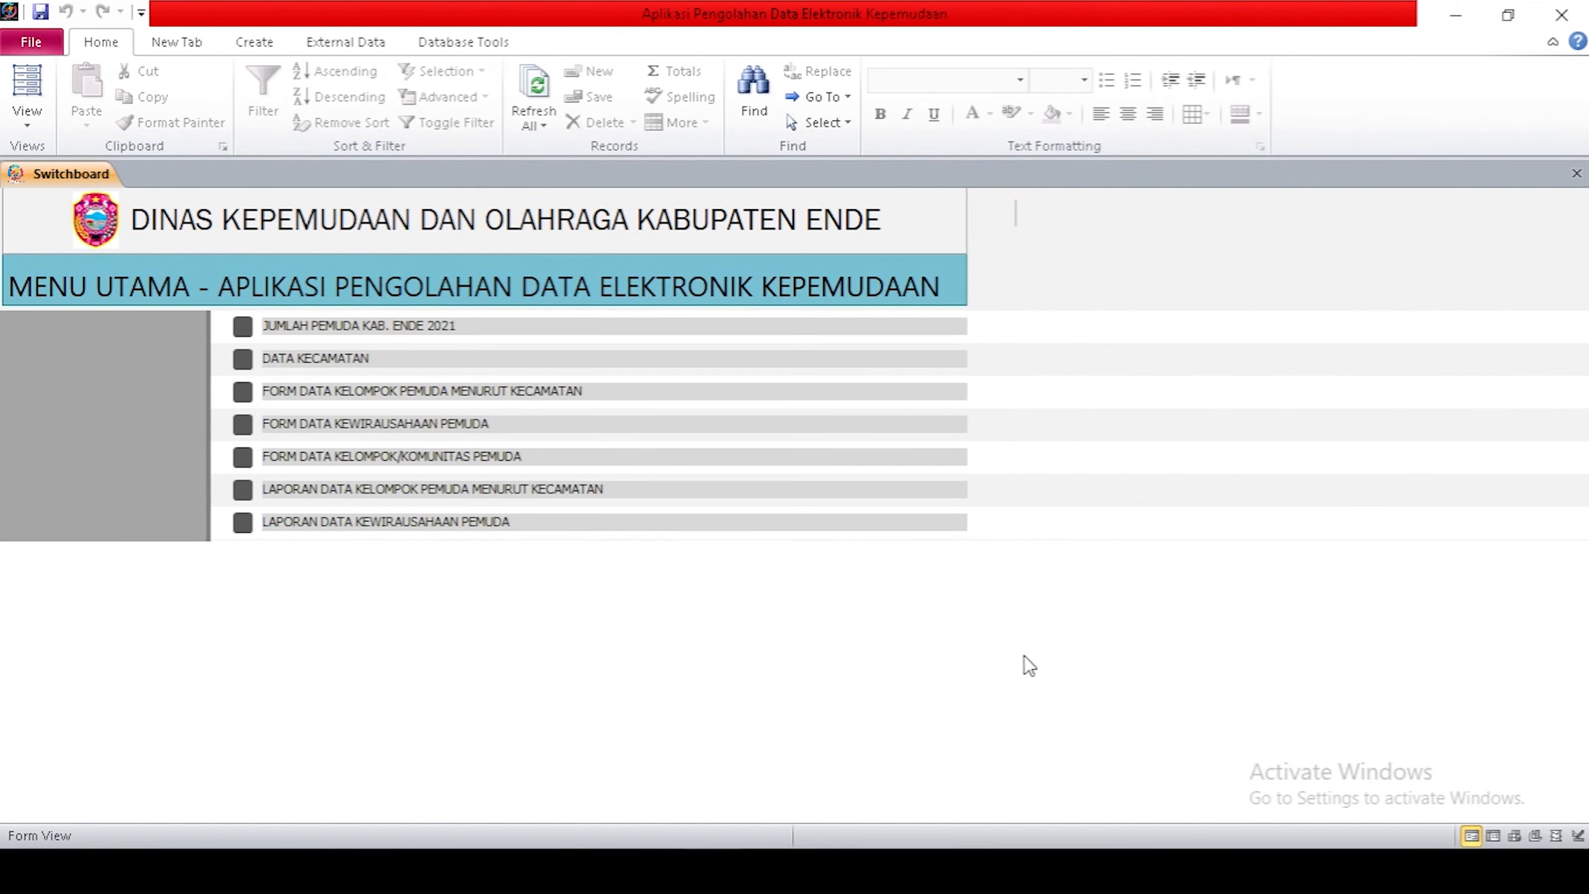
pyautogui.click(248, 326)
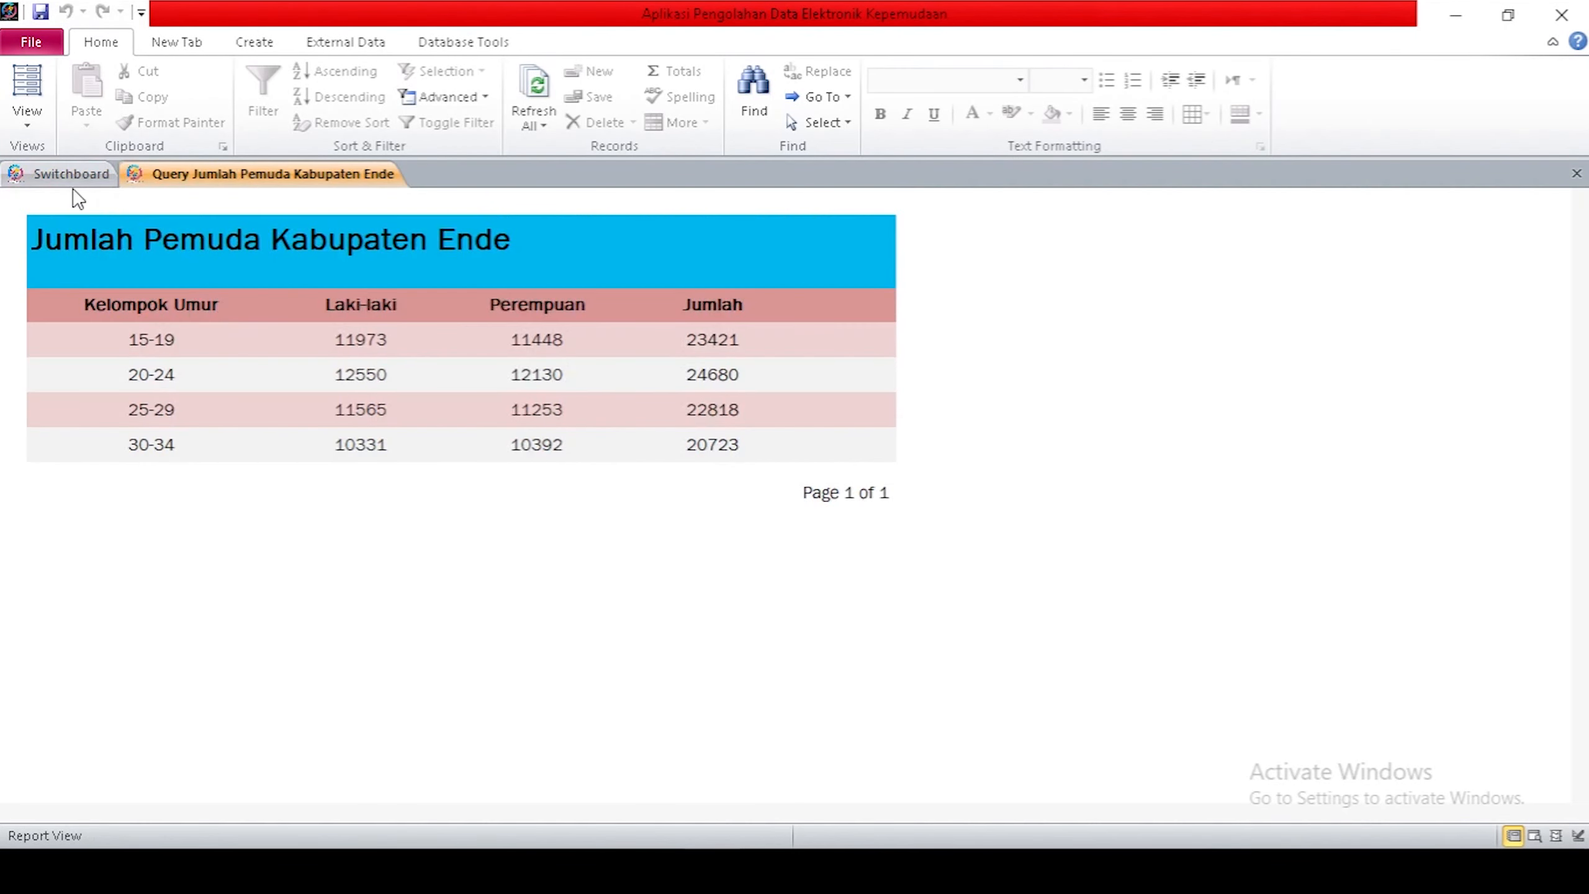
pyautogui.click(67, 172)
# View the Data Kecamatan report and the next Switchboard item, then open the youth entrepreneurship data form.
pyautogui.click(249, 359)
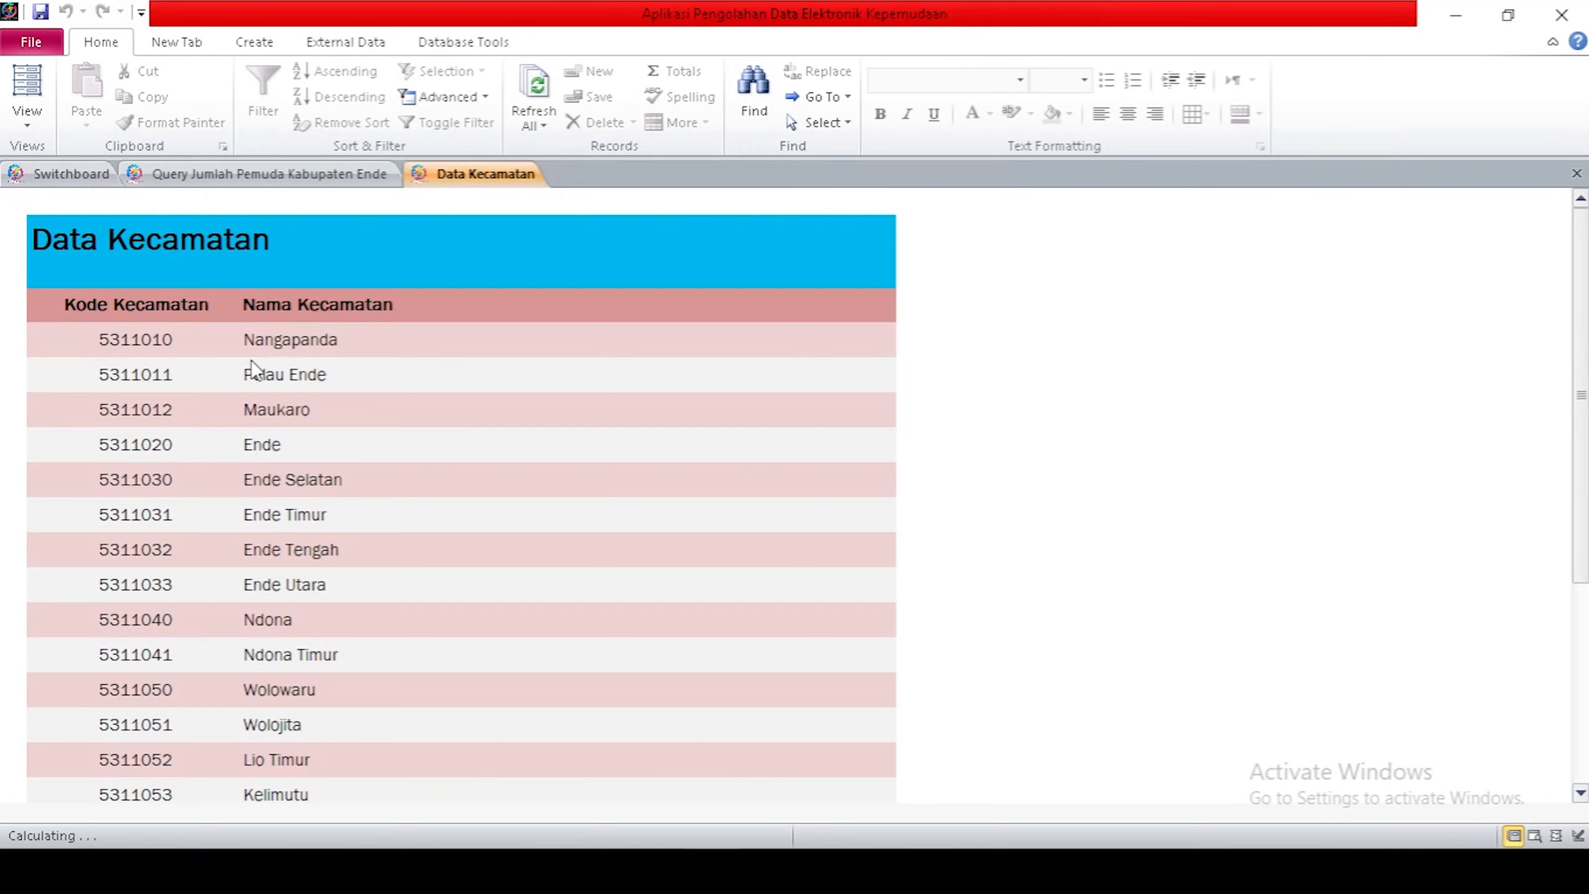
pyautogui.scroll(-5, 418, 380)
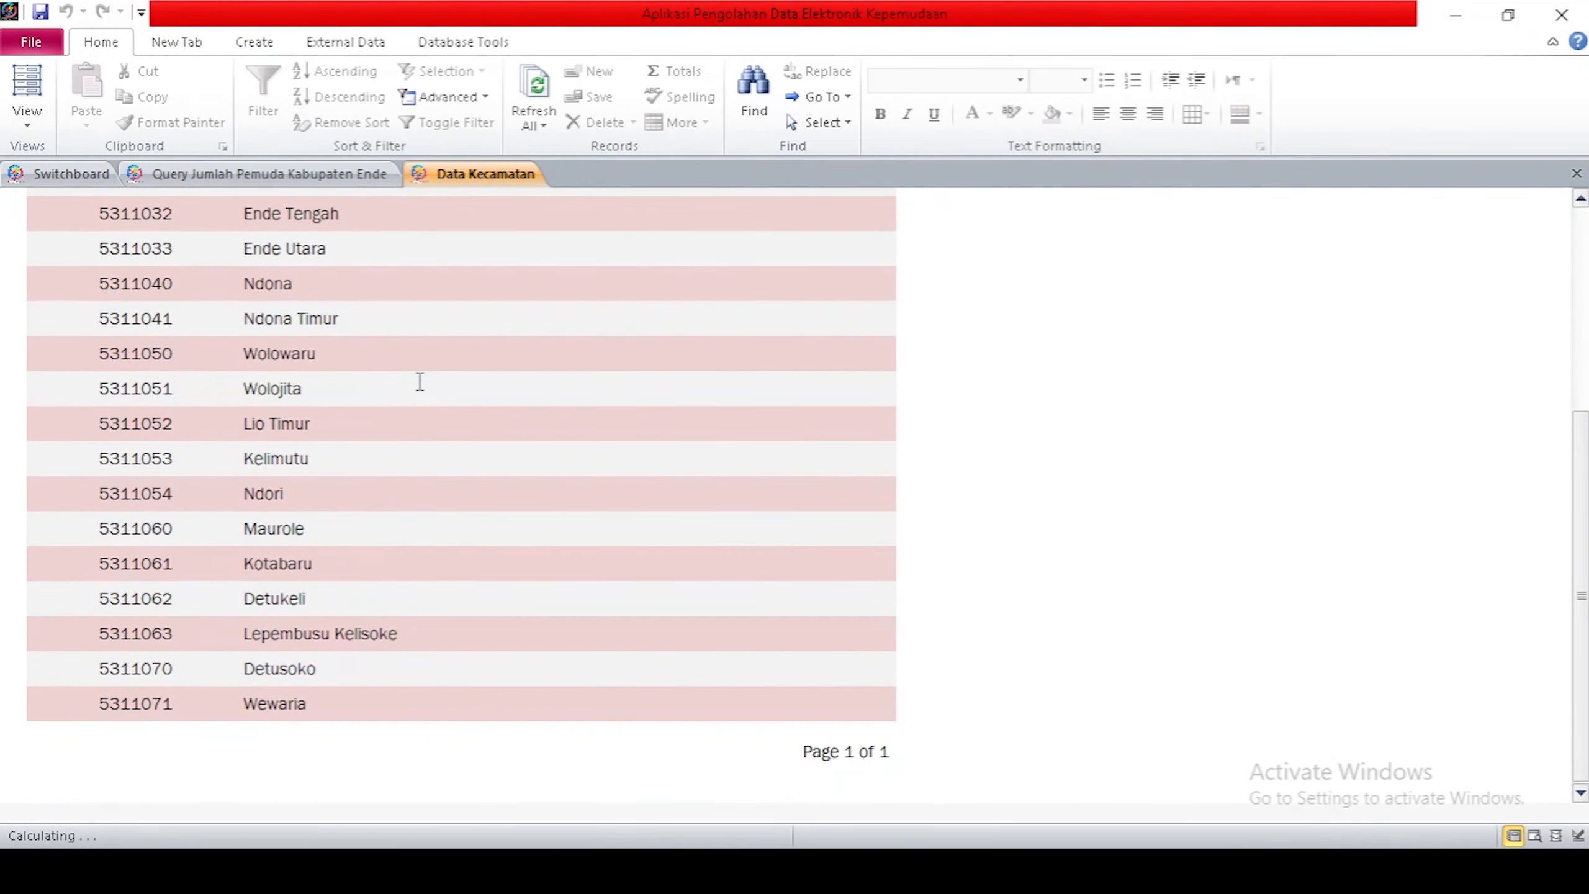
pyautogui.scroll(5, 420, 381)
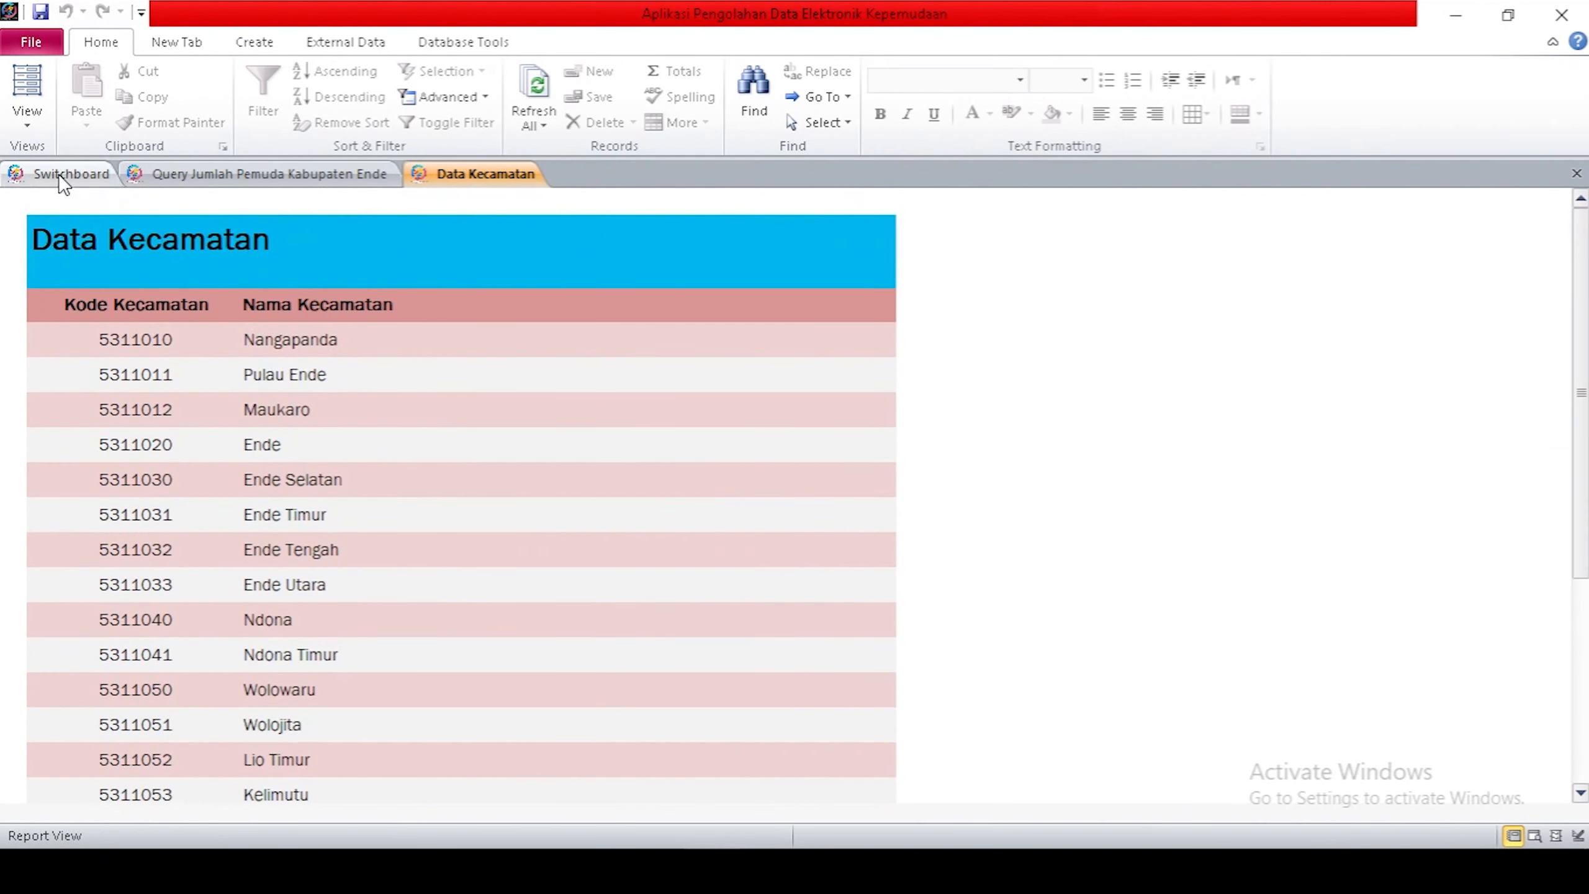
pyautogui.click(58, 174)
pyautogui.click(240, 392)
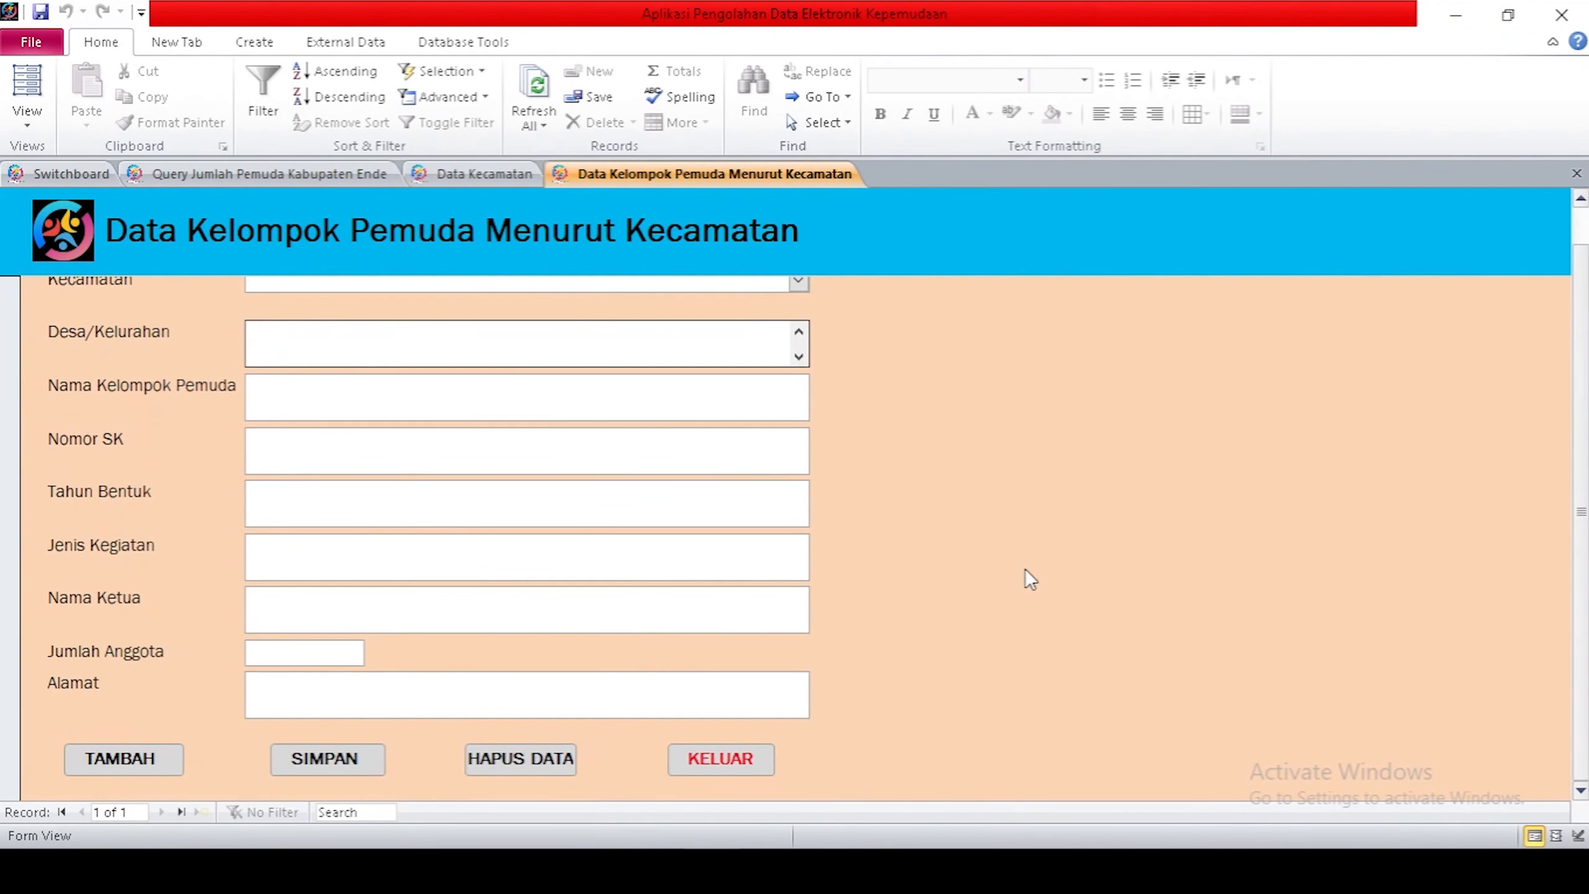
pyautogui.click(52, 170)
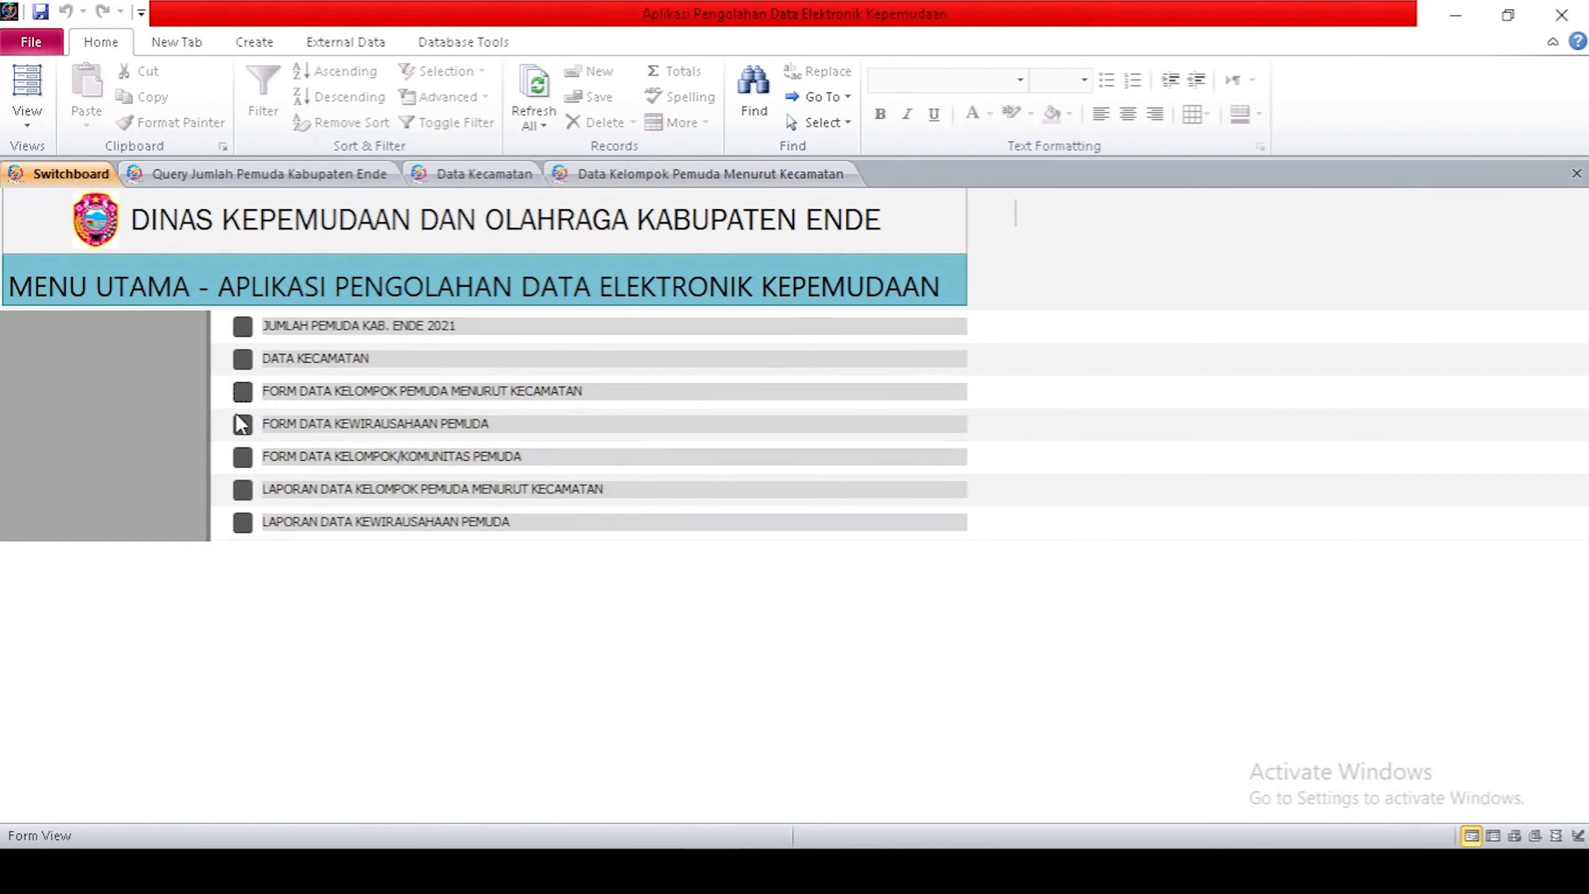
pyautogui.click(238, 418)
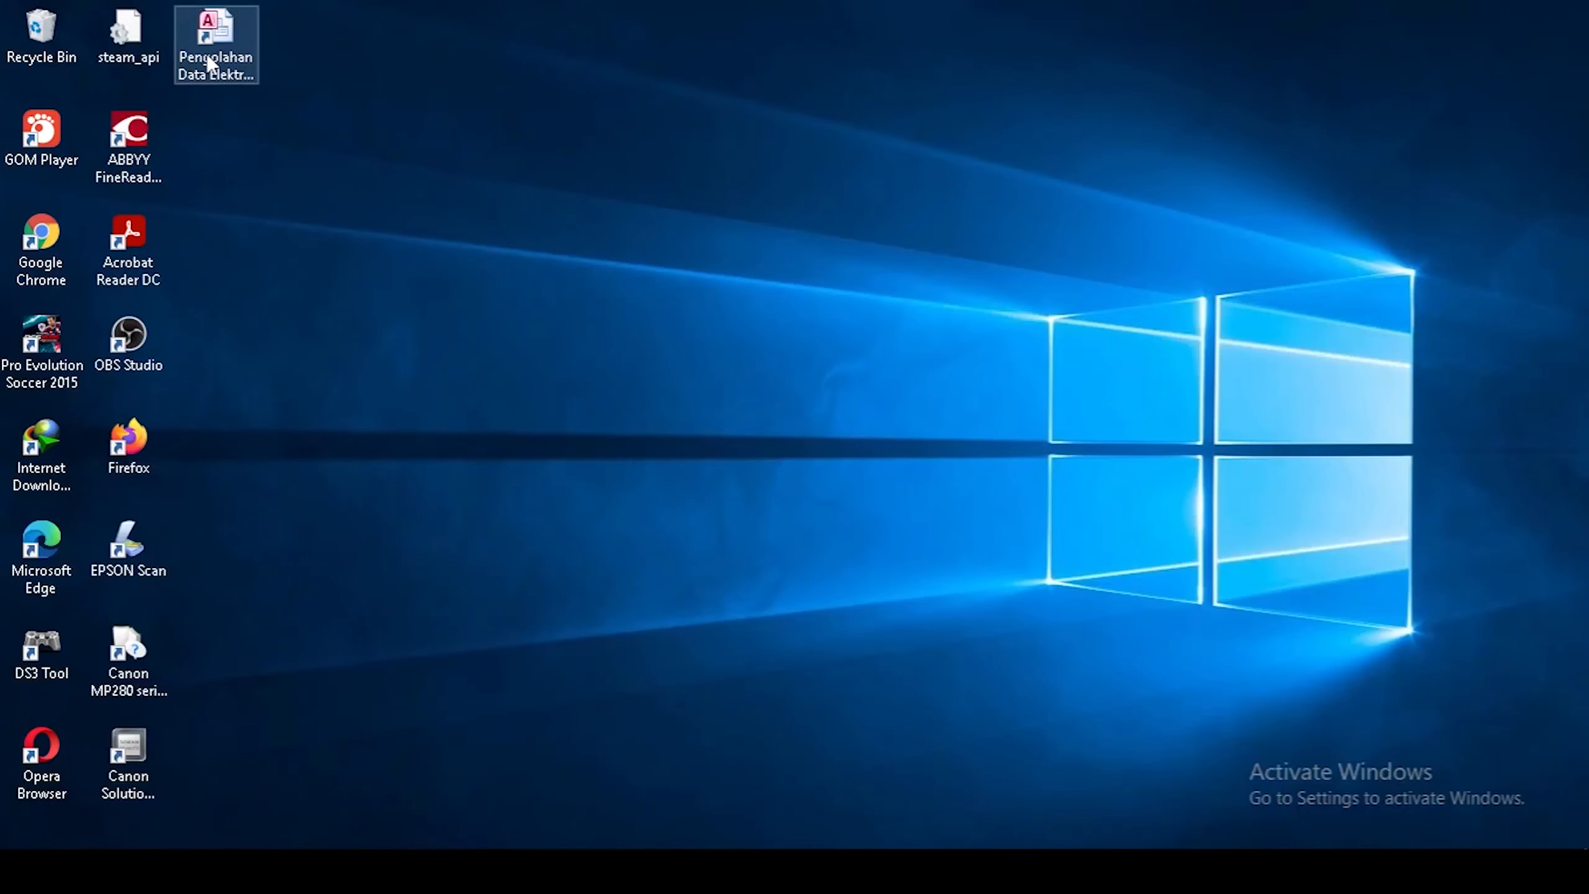
# Relaunch the youth database from the desktop and view the 2021 youth population report.
pyautogui.doubleClick(211, 63)
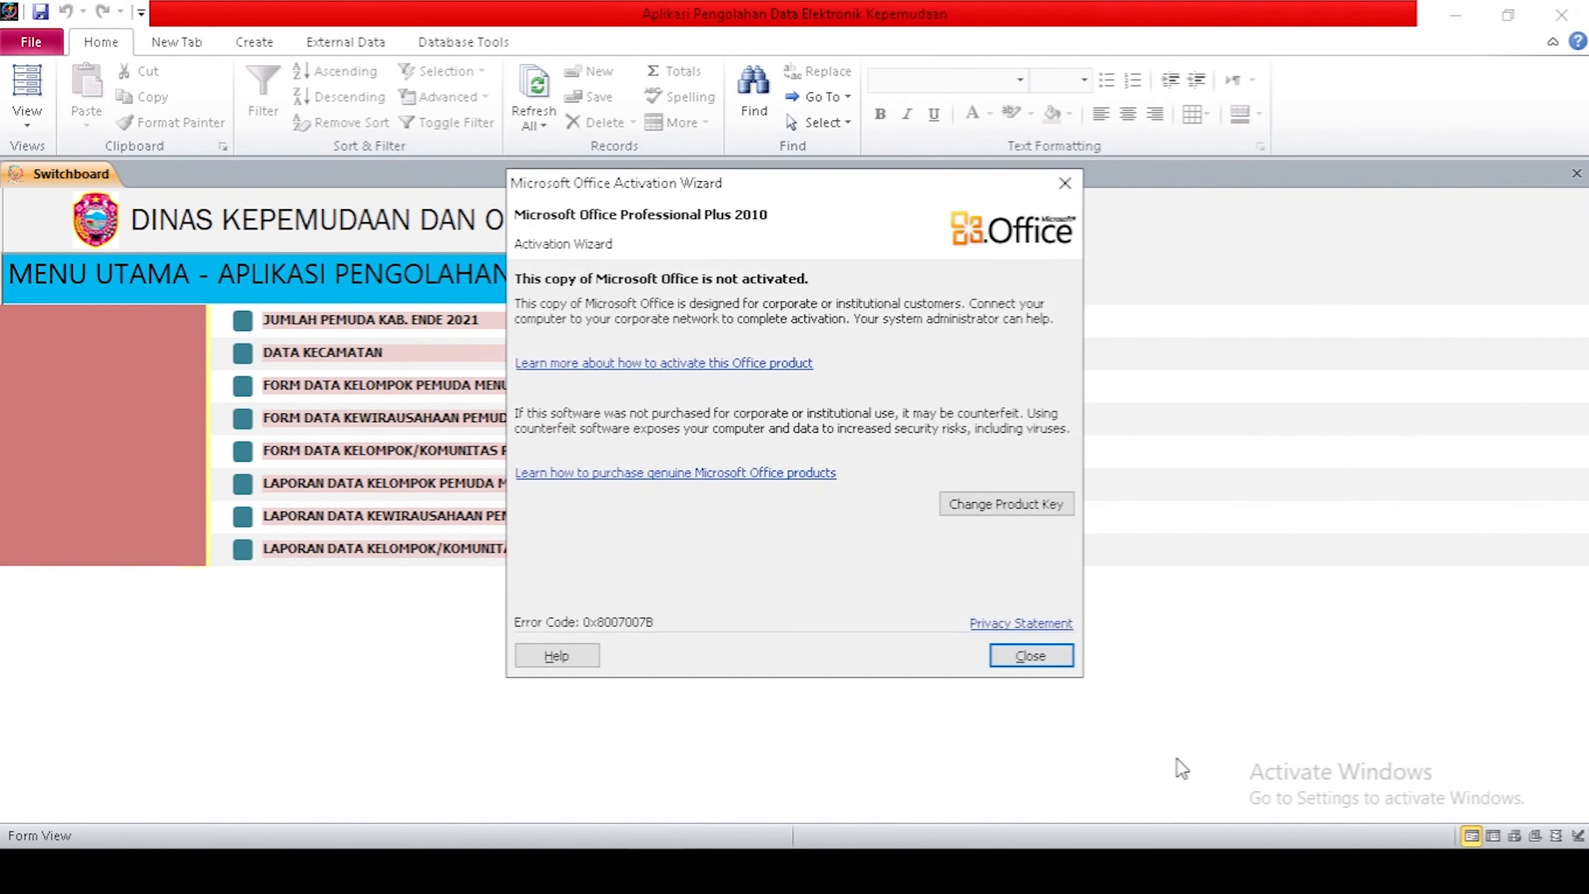
pyautogui.click(1044, 666)
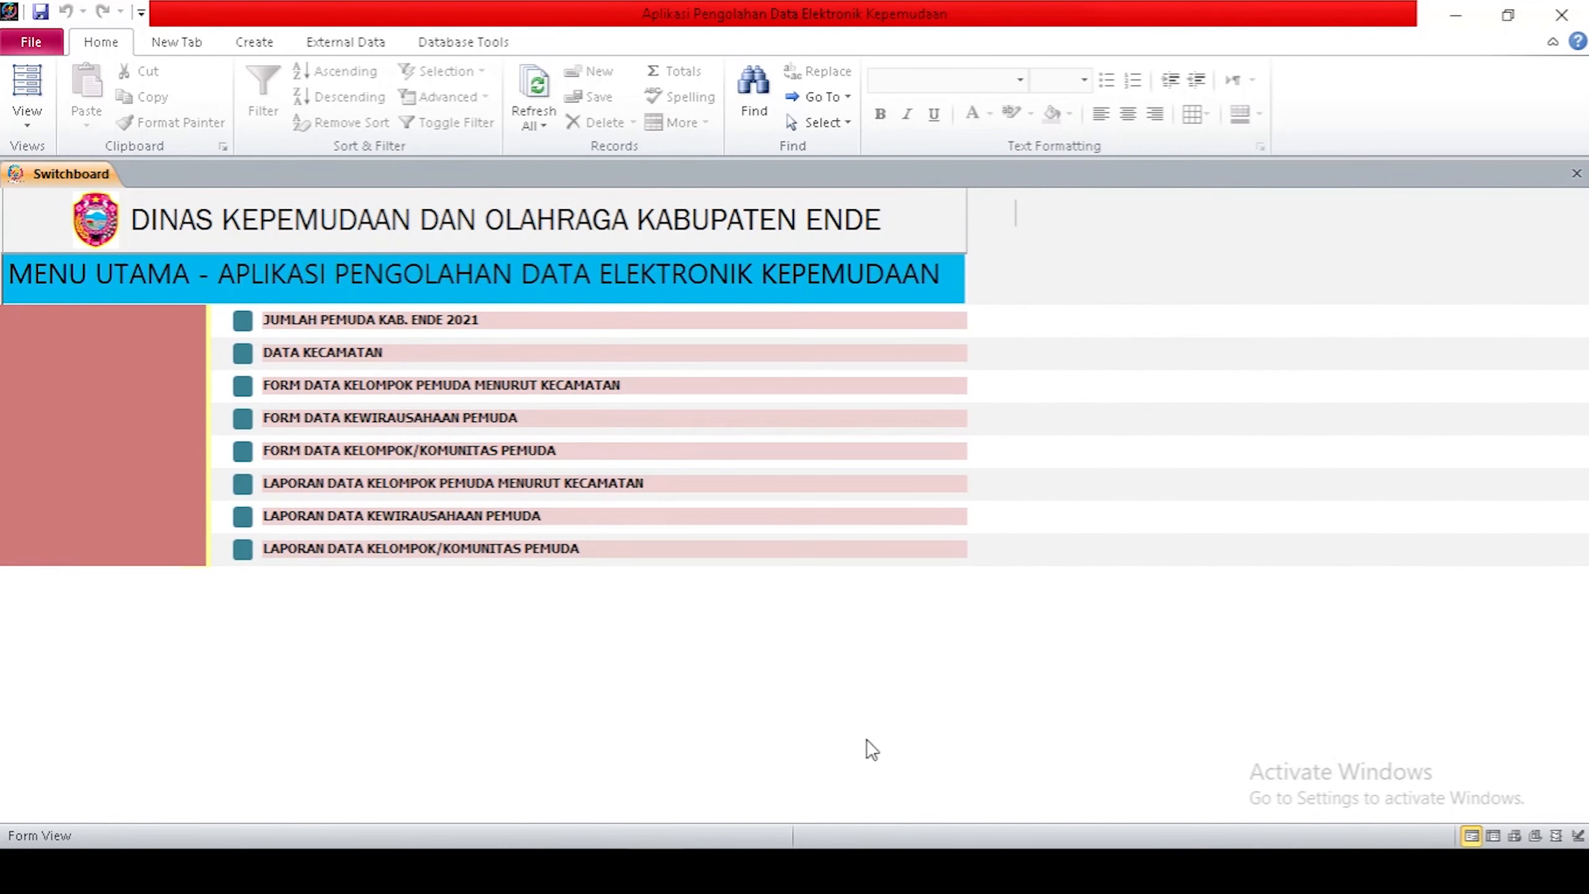
pyautogui.click(243, 322)
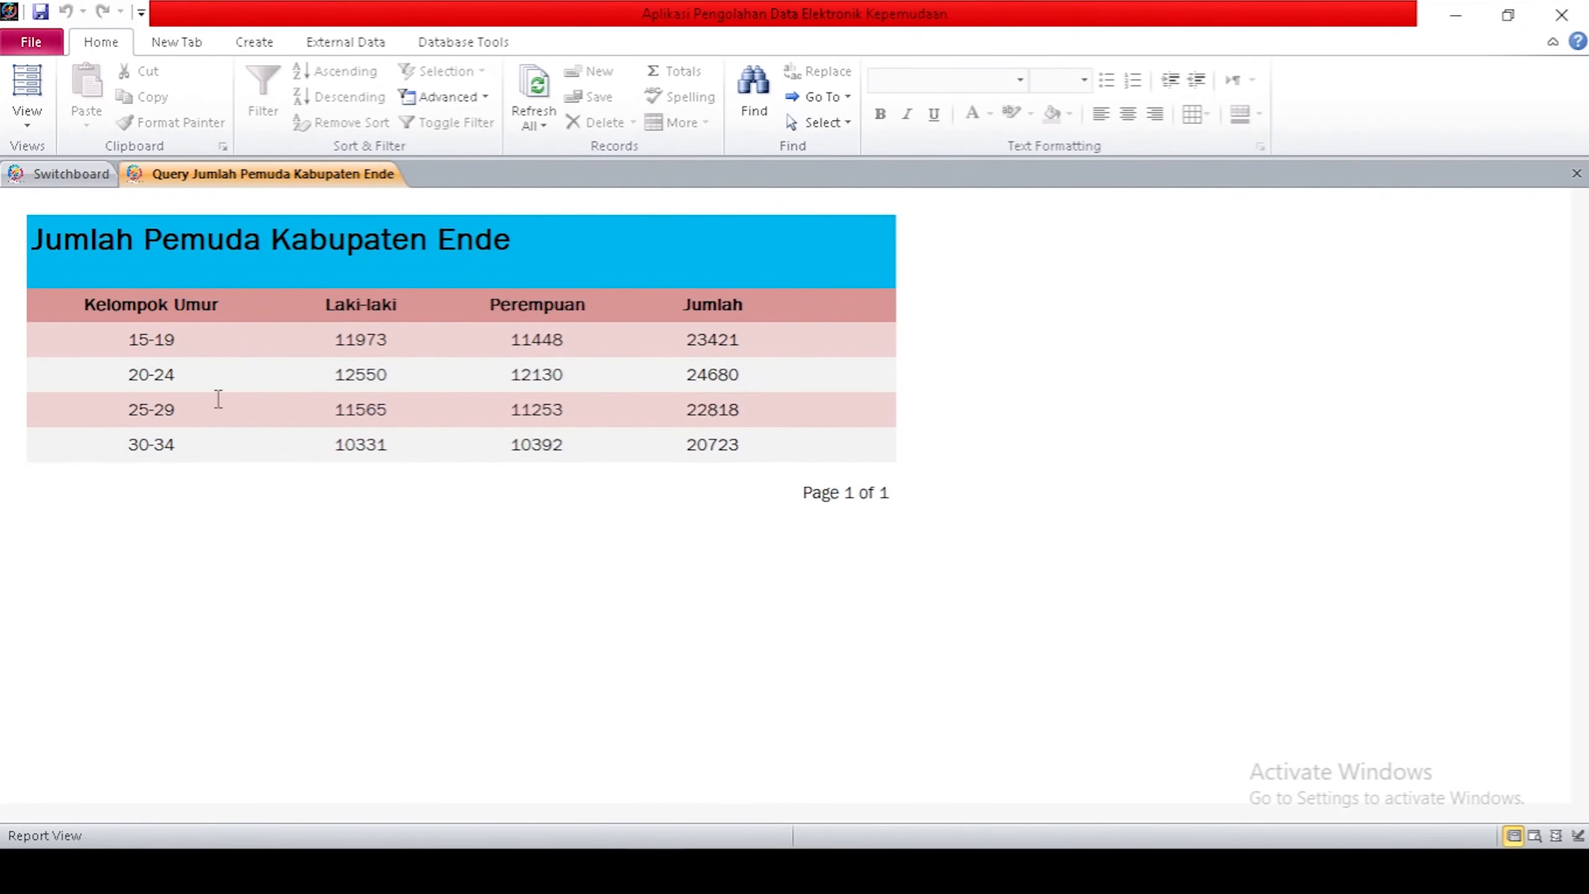
pyautogui.click(62, 181)
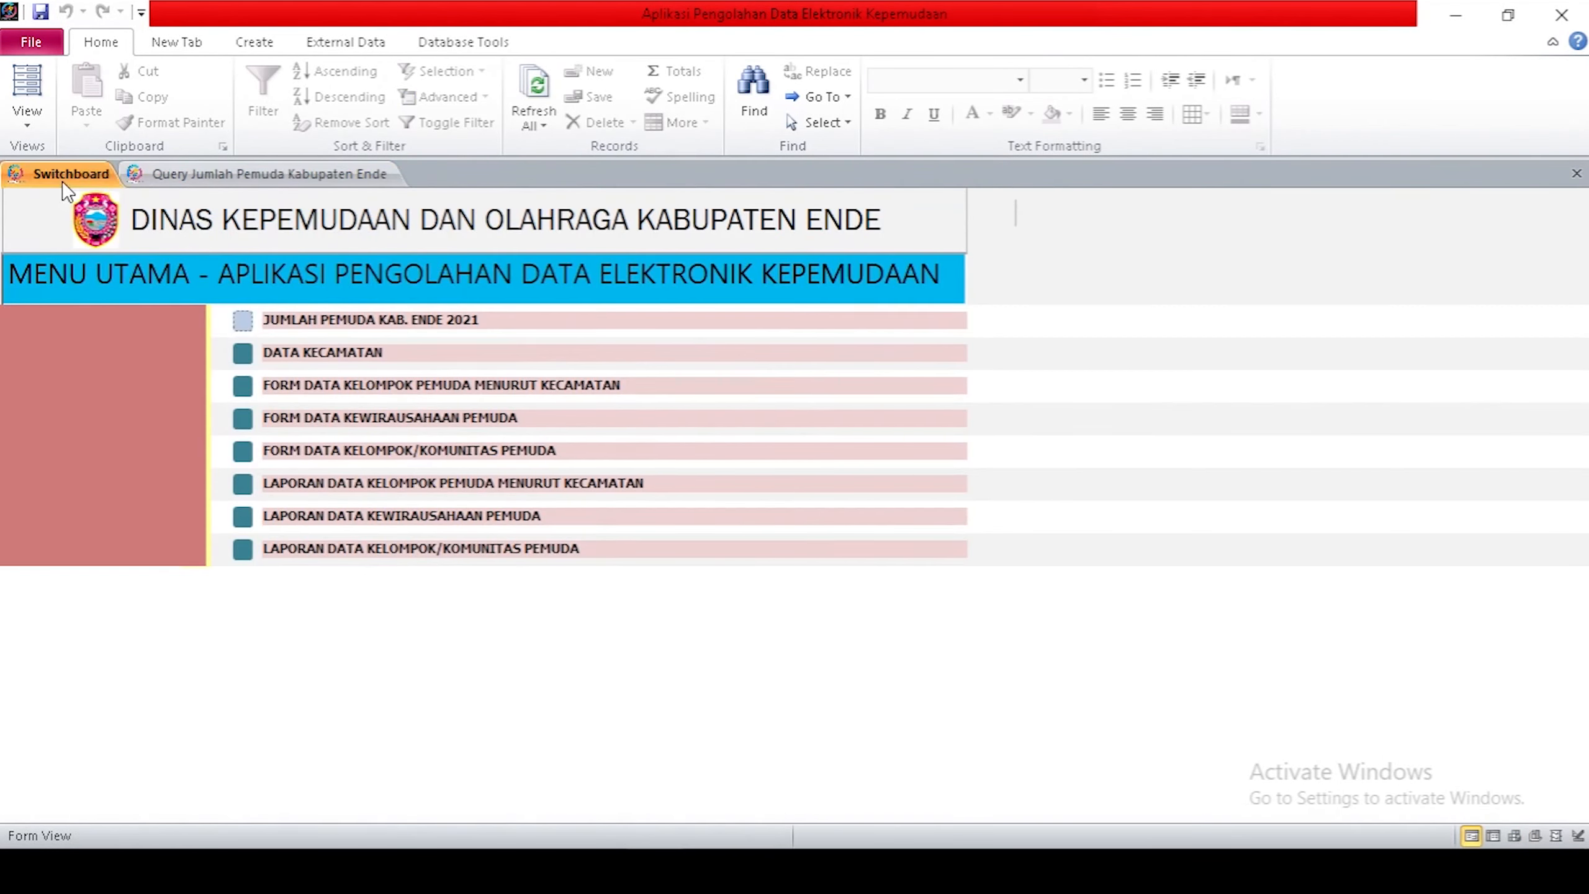
# Open and browse the Data Kecamatan district list, then return to the Switchboard.
pyautogui.click(242, 351)
pyautogui.scroll(-3, 601, 497)
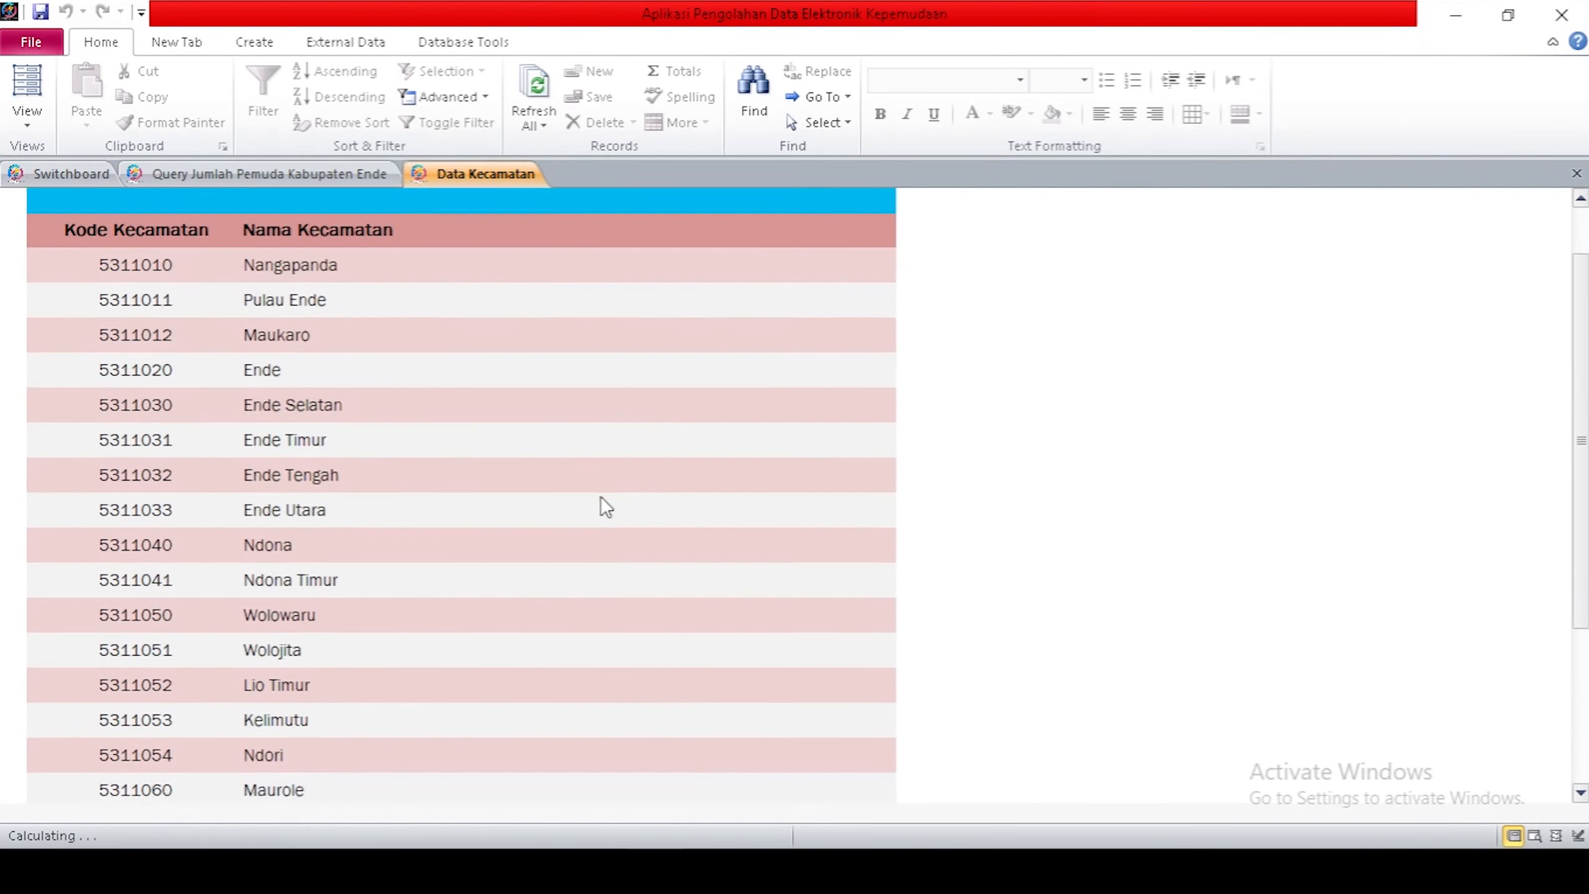
pyautogui.scroll(-2, 600, 497)
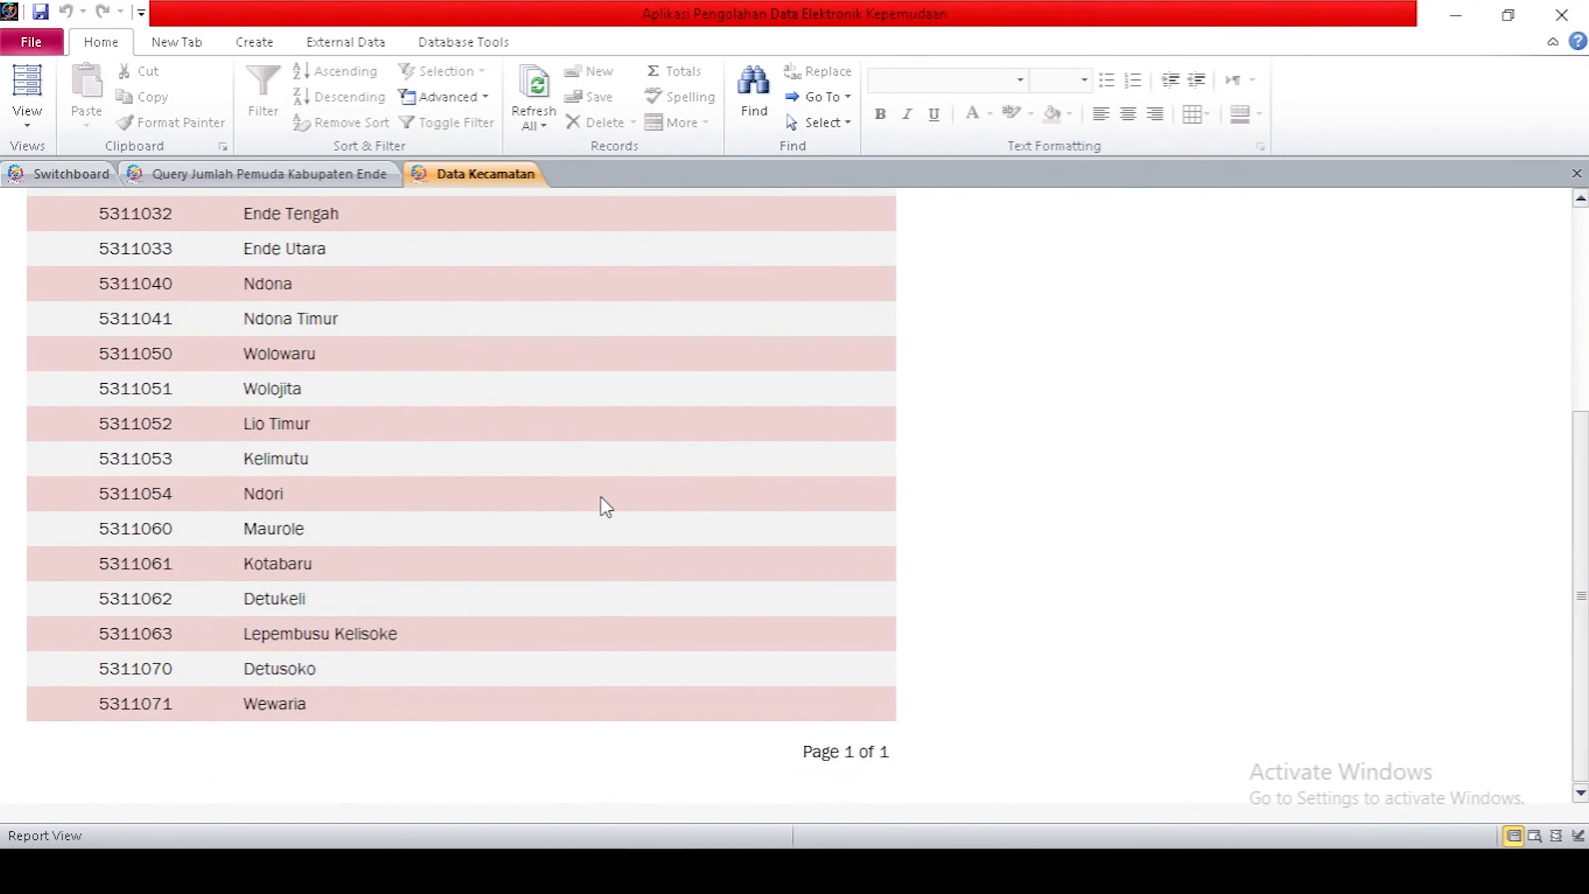
pyautogui.scroll(2, 601, 497)
pyautogui.scroll(3, 601, 497)
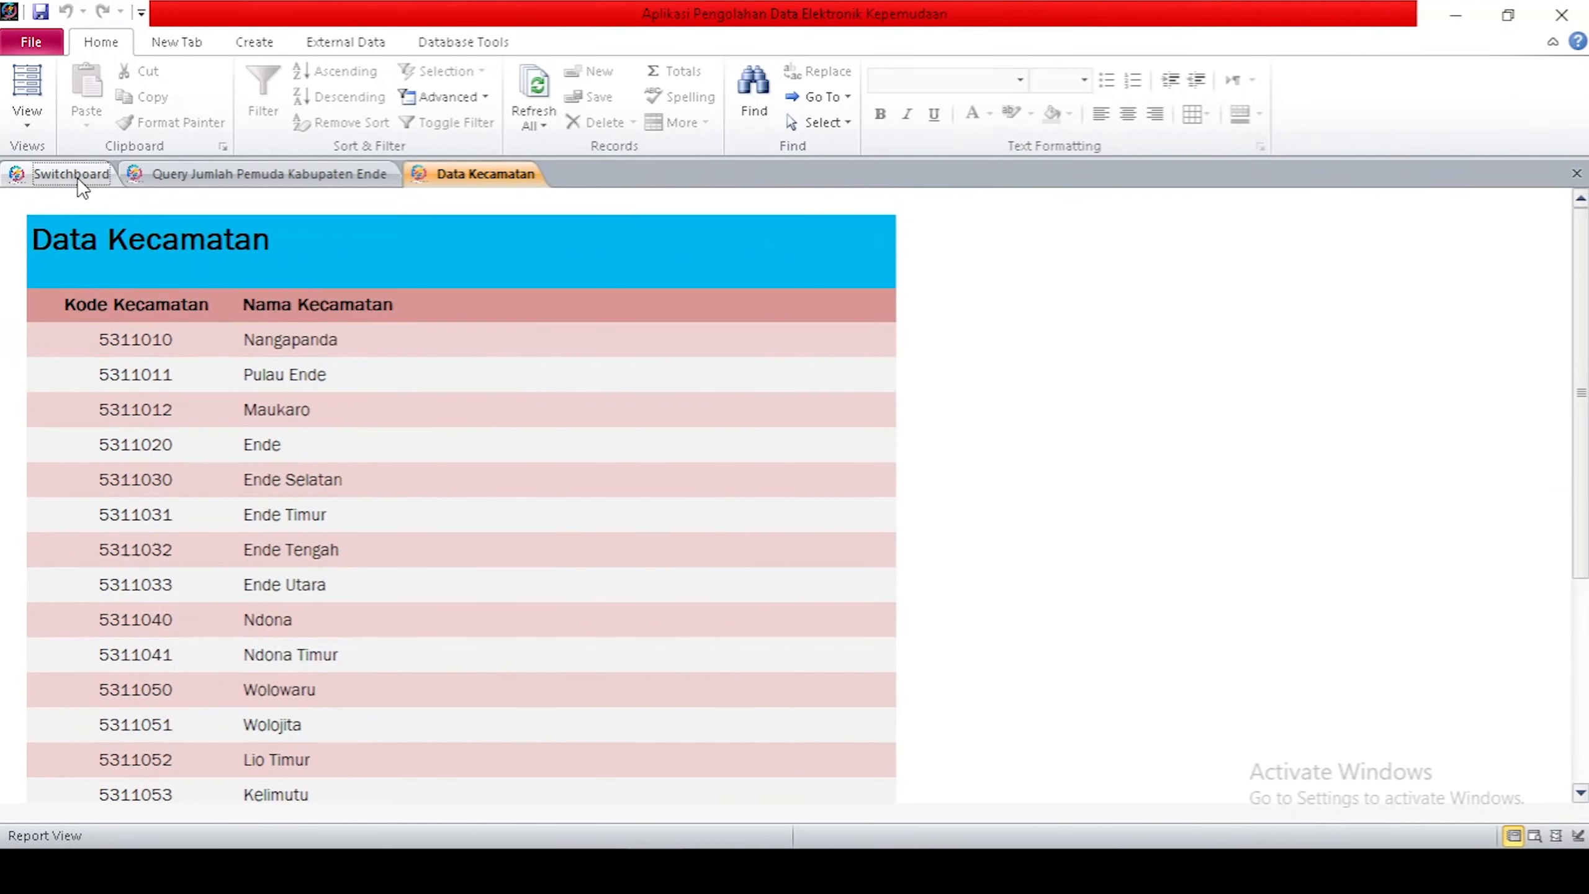
pyautogui.click(75, 175)
# Open the youth groups by district form and check its Kecamatan list without choosing a district.
pyautogui.click(244, 386)
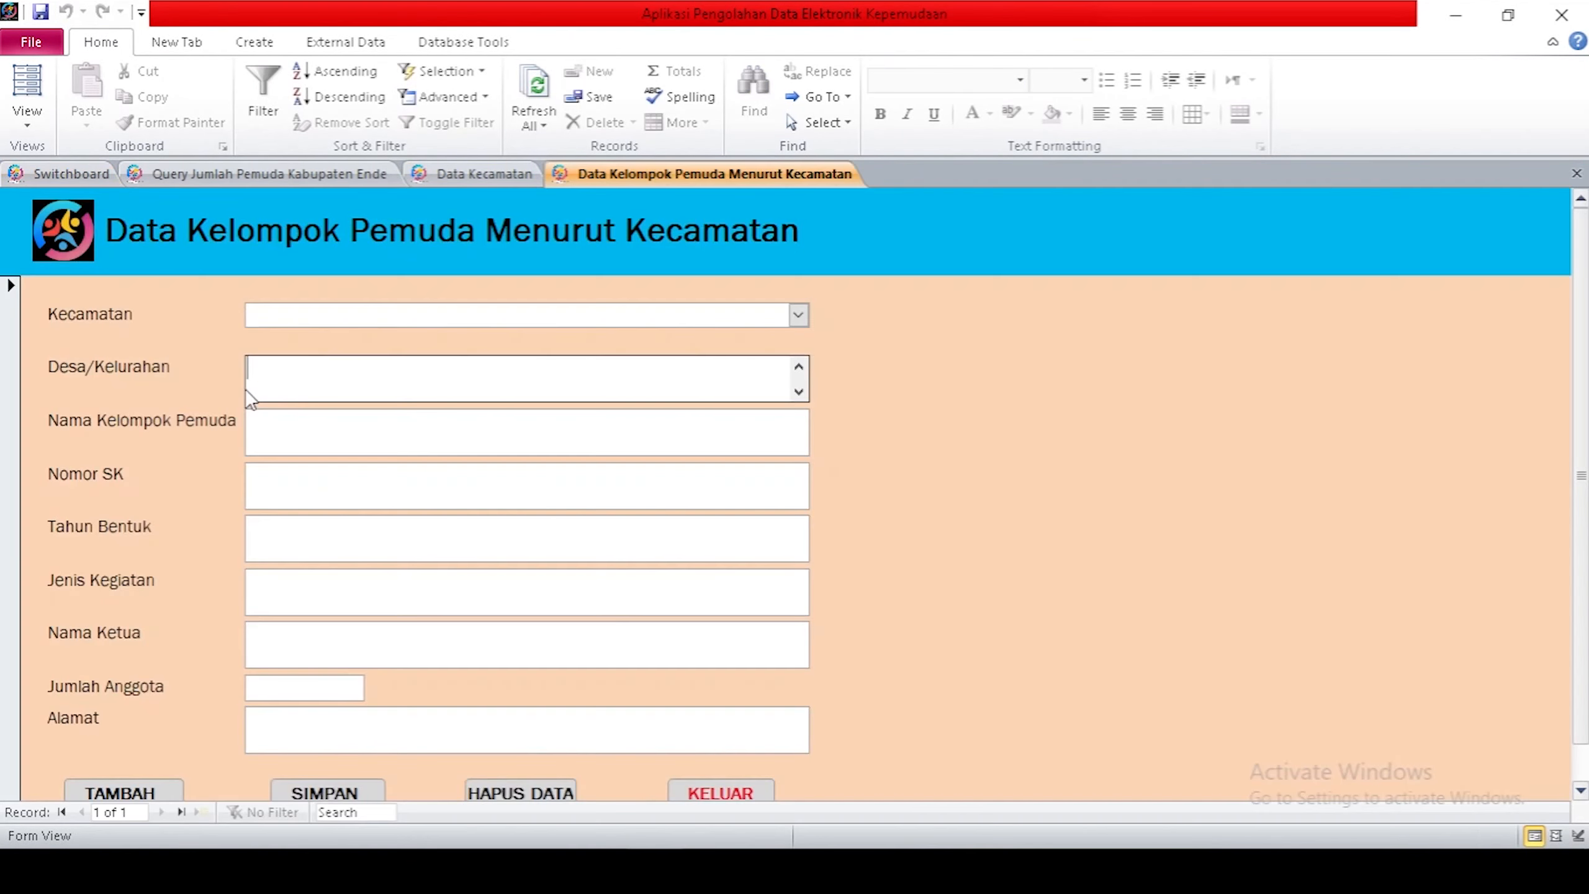
pyautogui.scroll(-1, 893, 495)
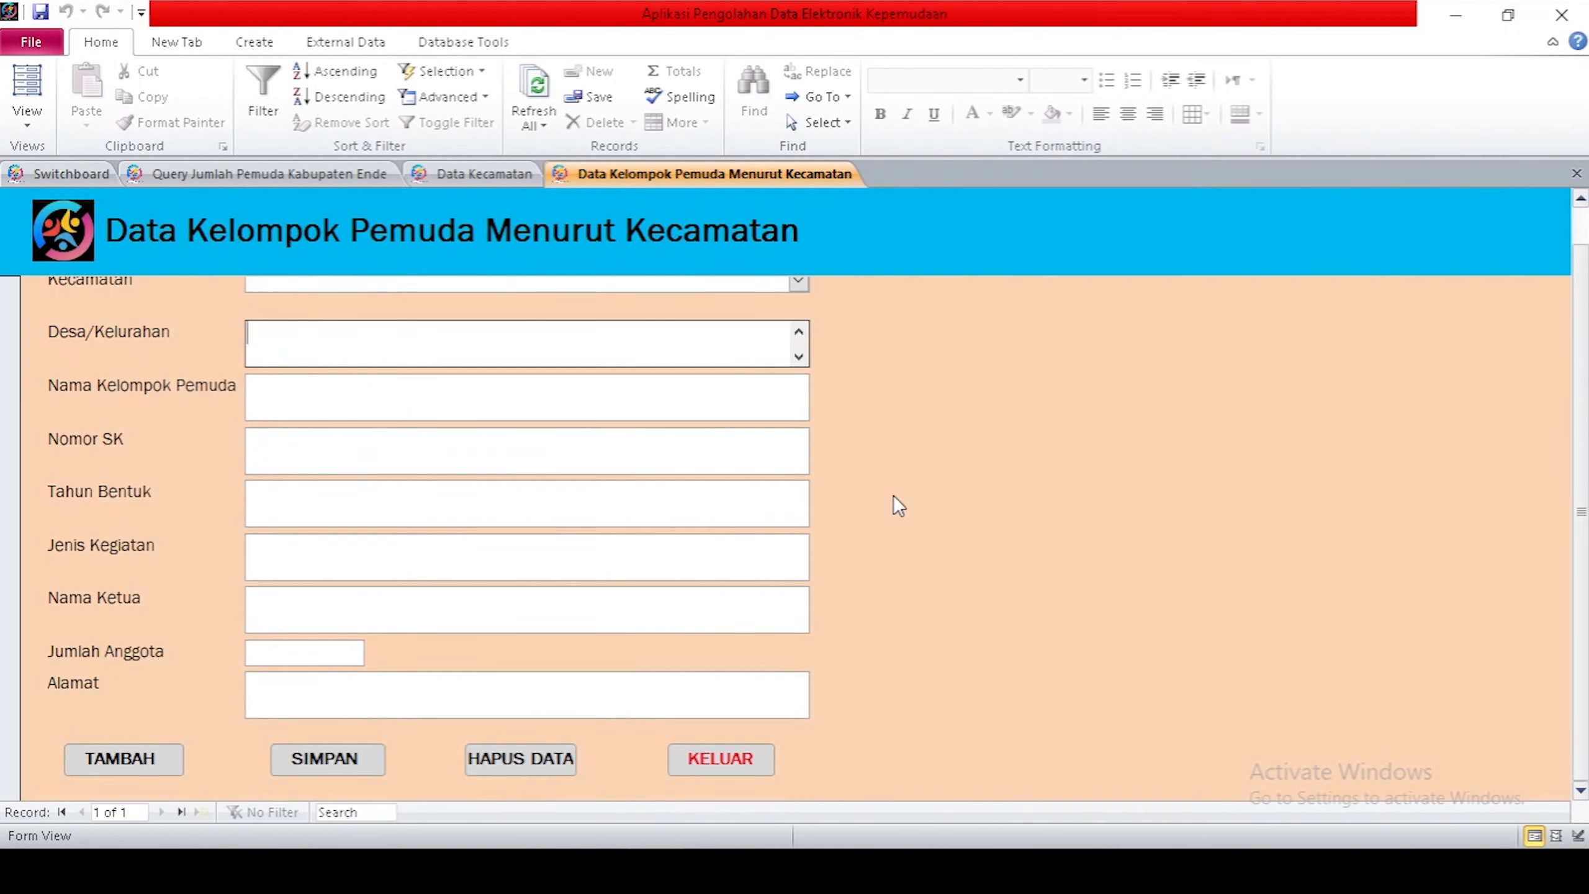
pyautogui.scroll(1, 894, 495)
pyautogui.click(792, 318)
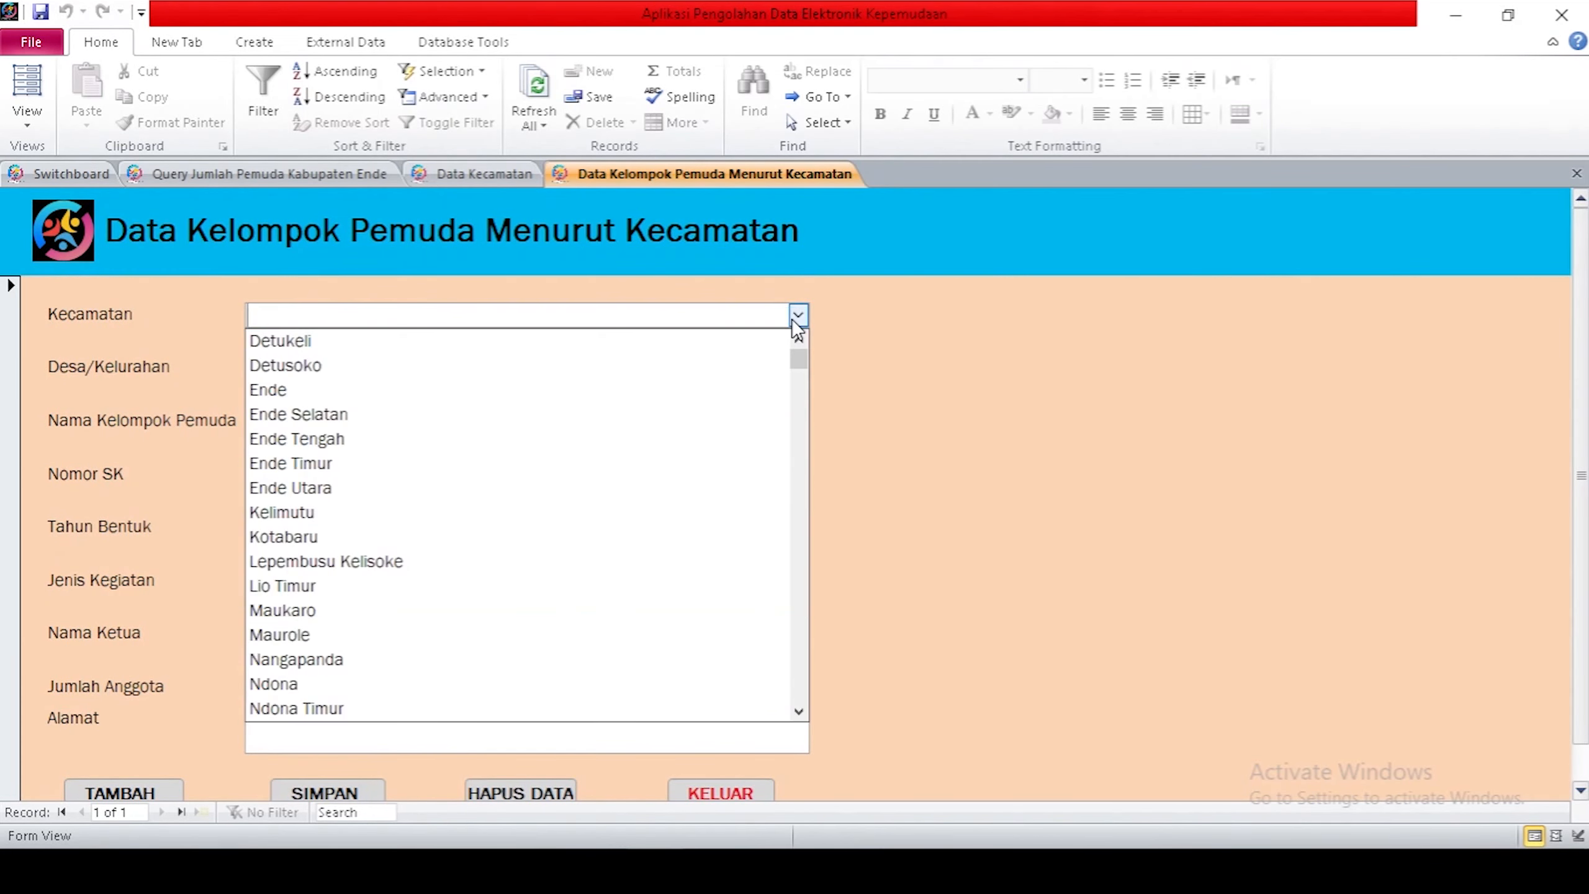
pyautogui.scroll(-1, 688, 480)
pyautogui.scroll(-1, 688, 480)
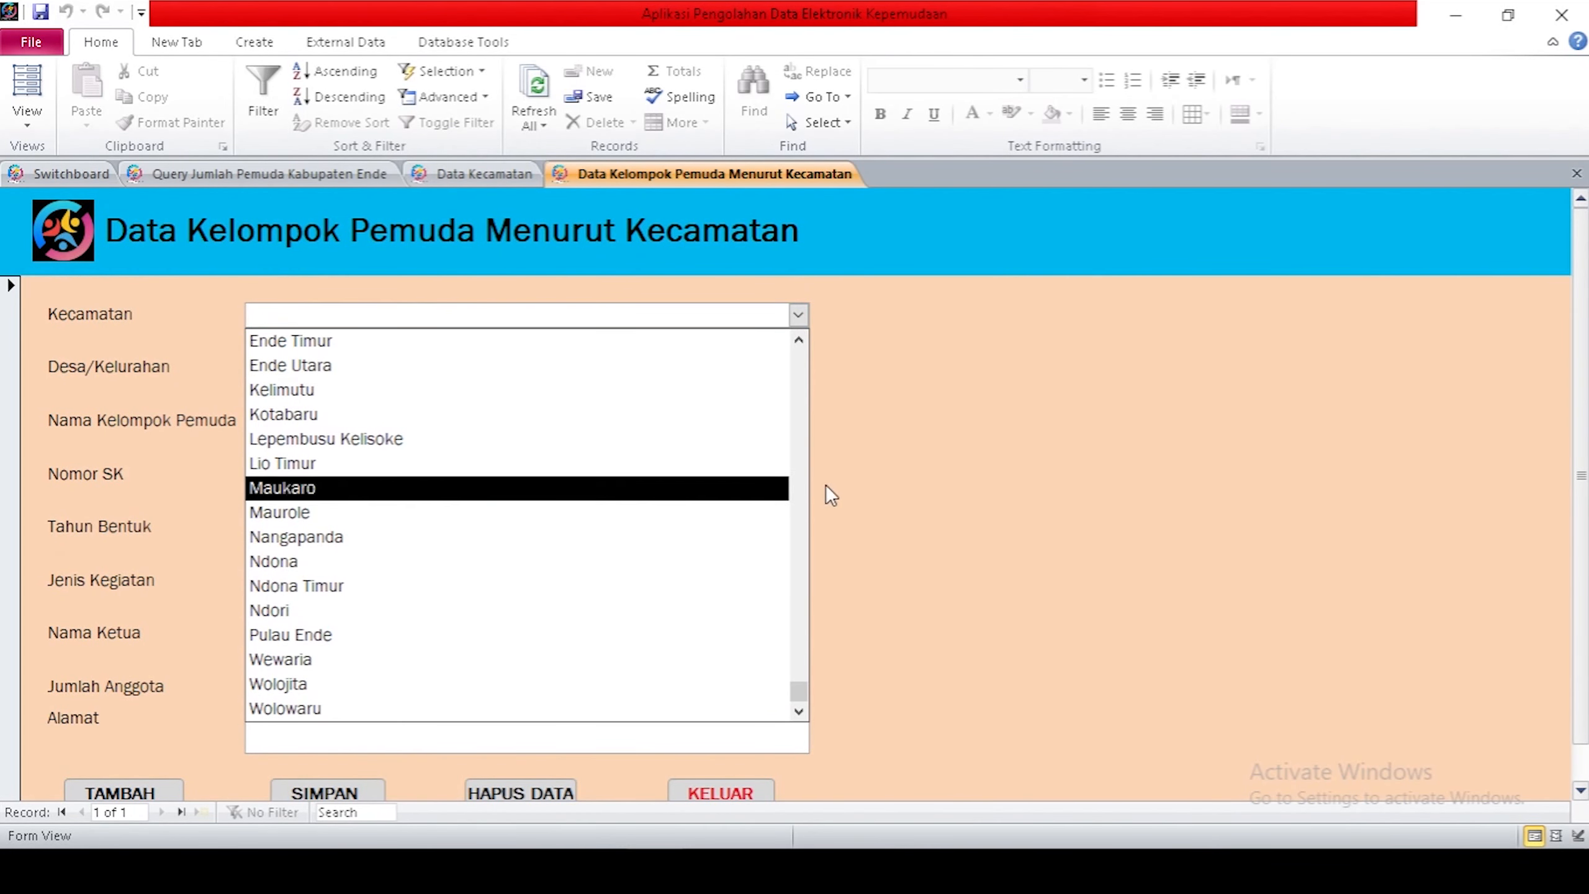
pyautogui.click(860, 481)
pyautogui.click(71, 173)
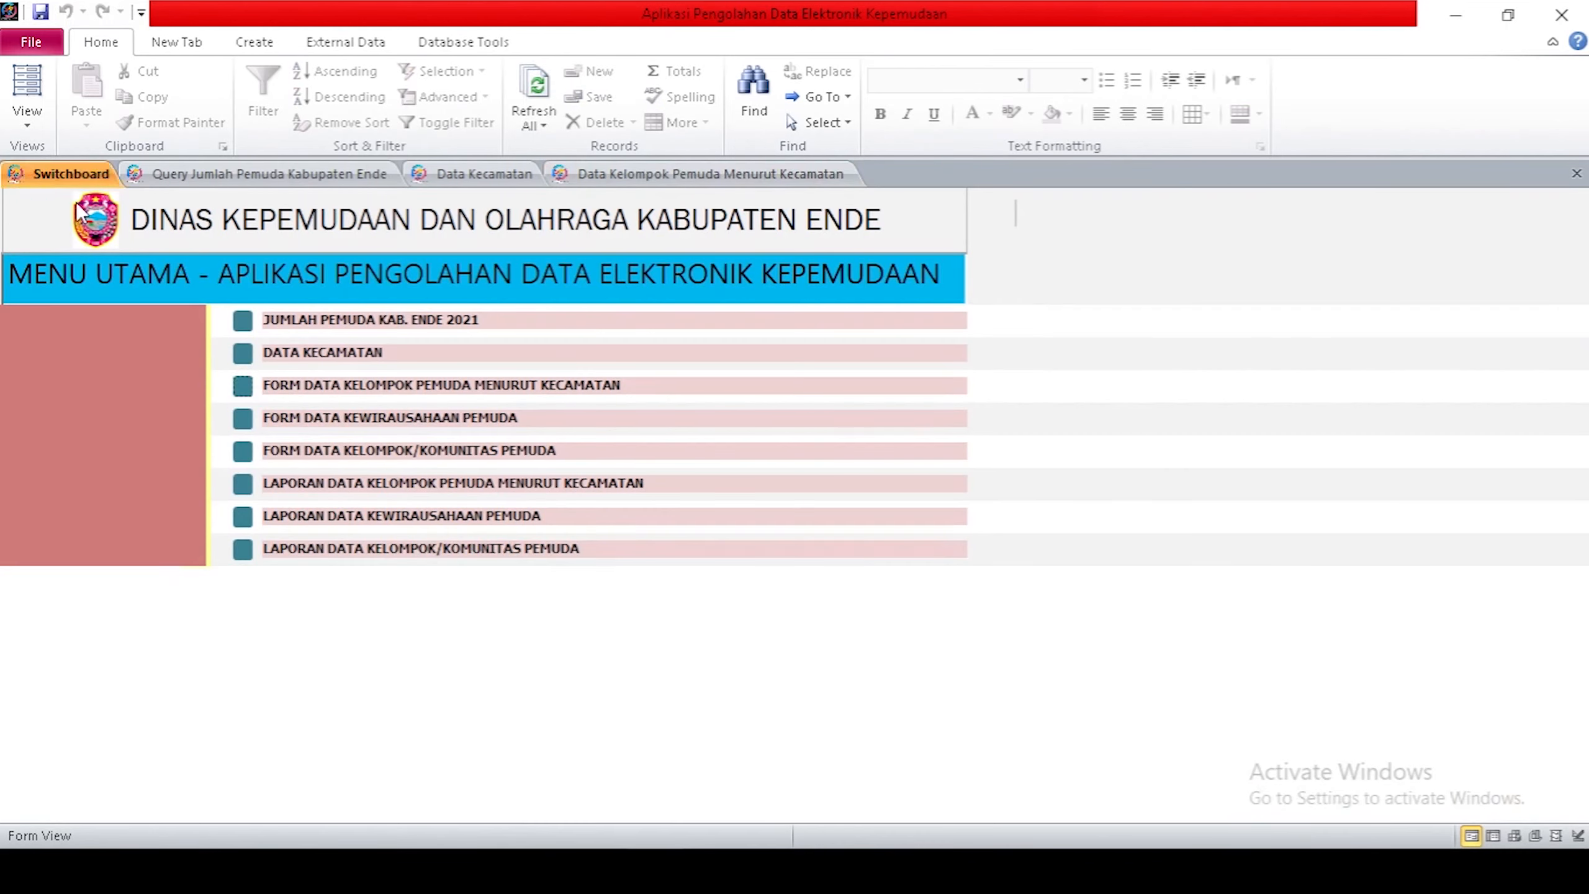
# Open the youth entrepreneurship data form and the youth group/community data form from the Switchboard.
pyautogui.click(245, 420)
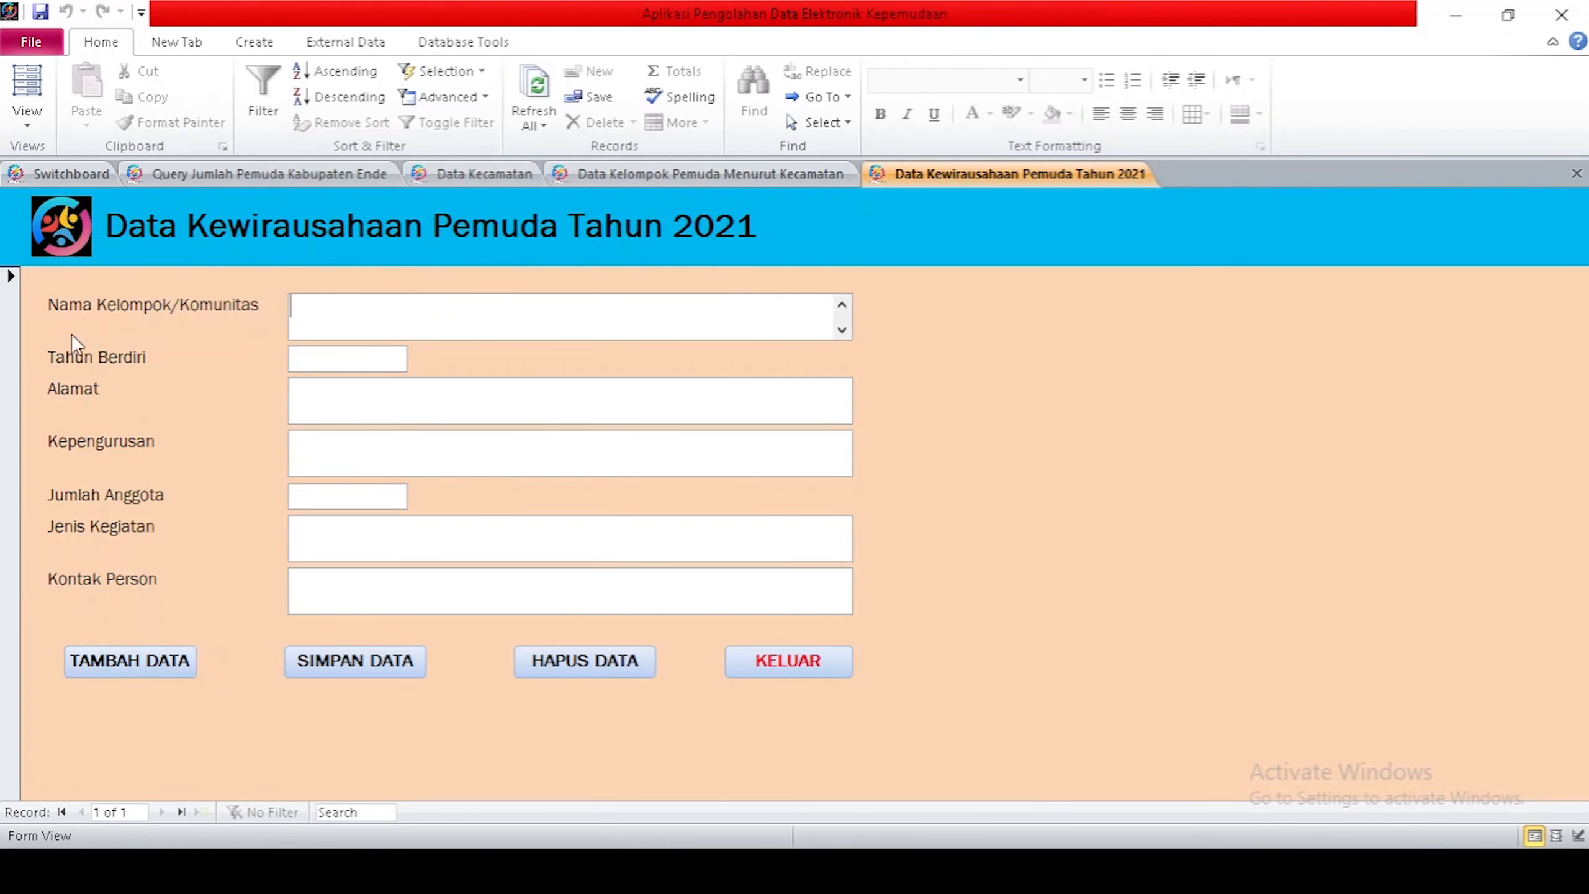
pyautogui.click(55, 168)
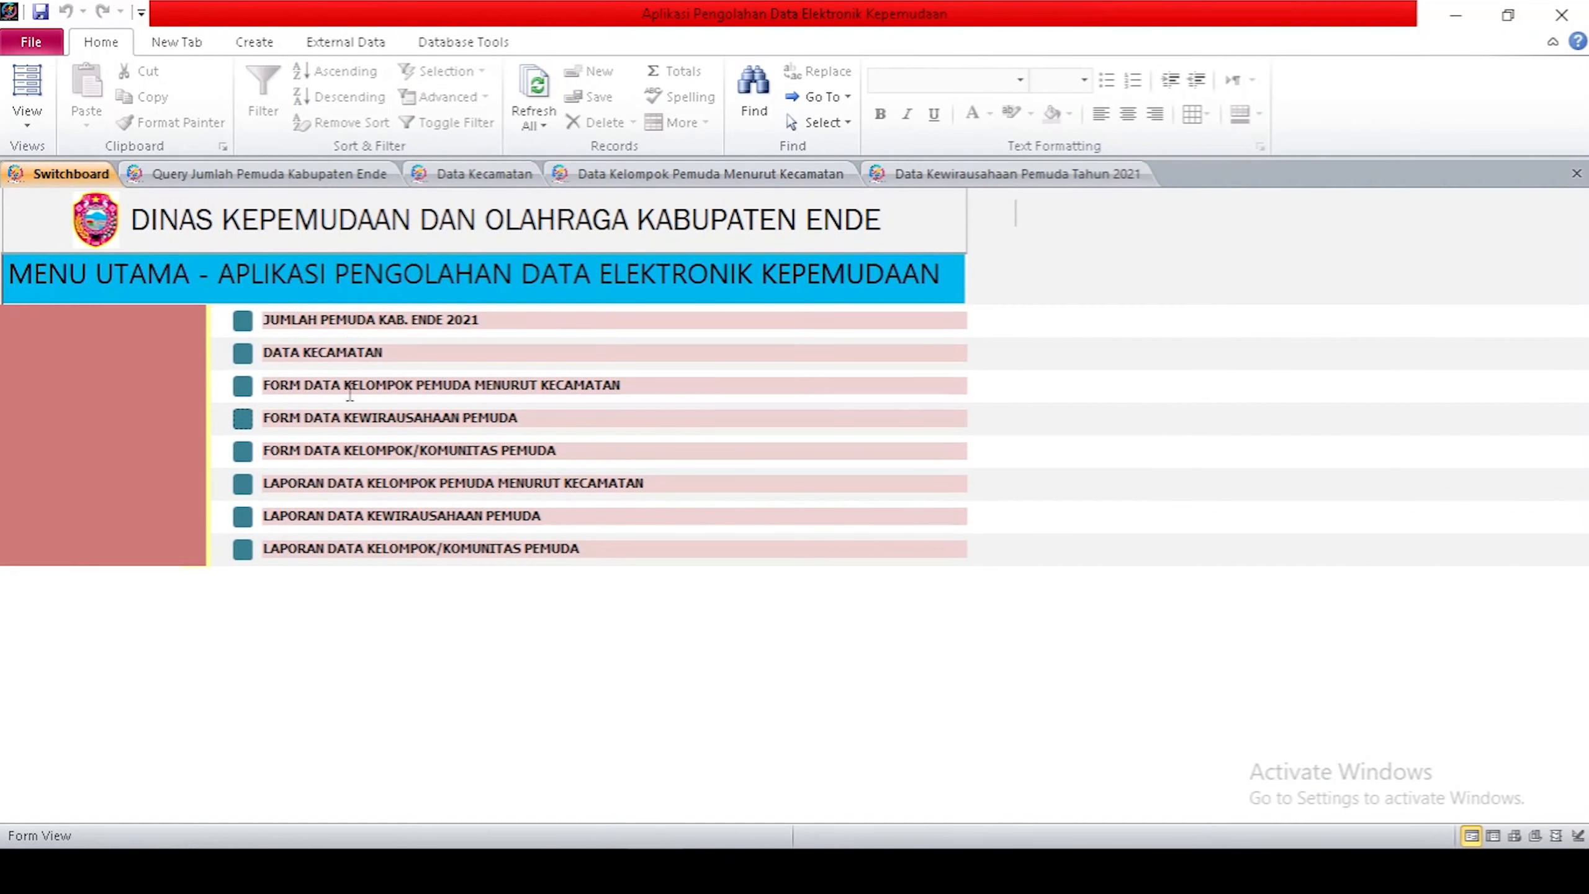
pyautogui.click(242, 451)
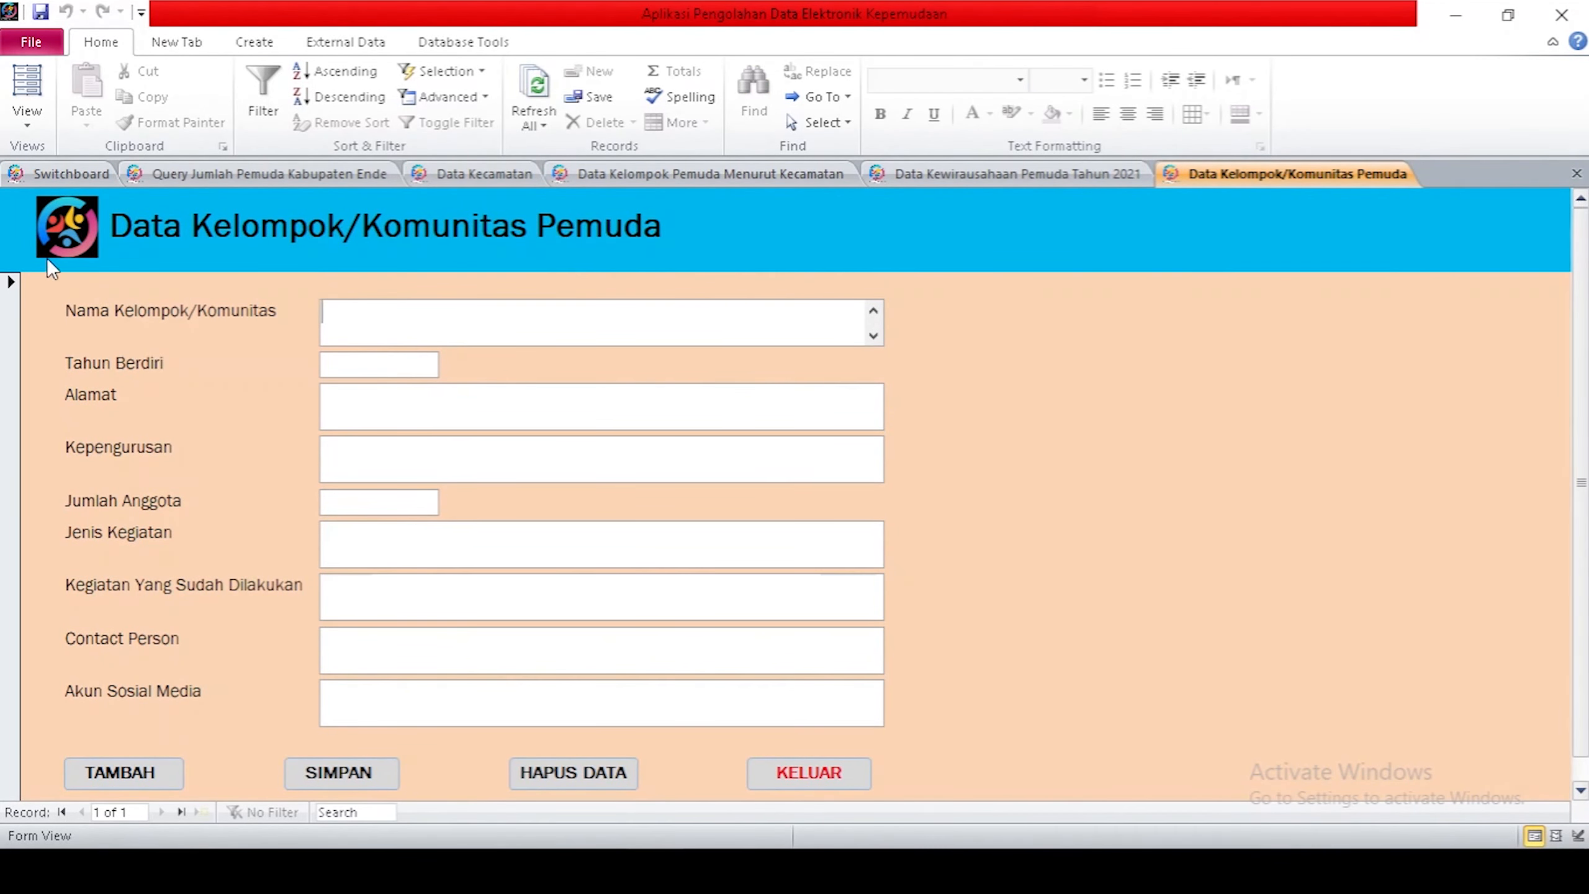
pyautogui.click(47, 182)
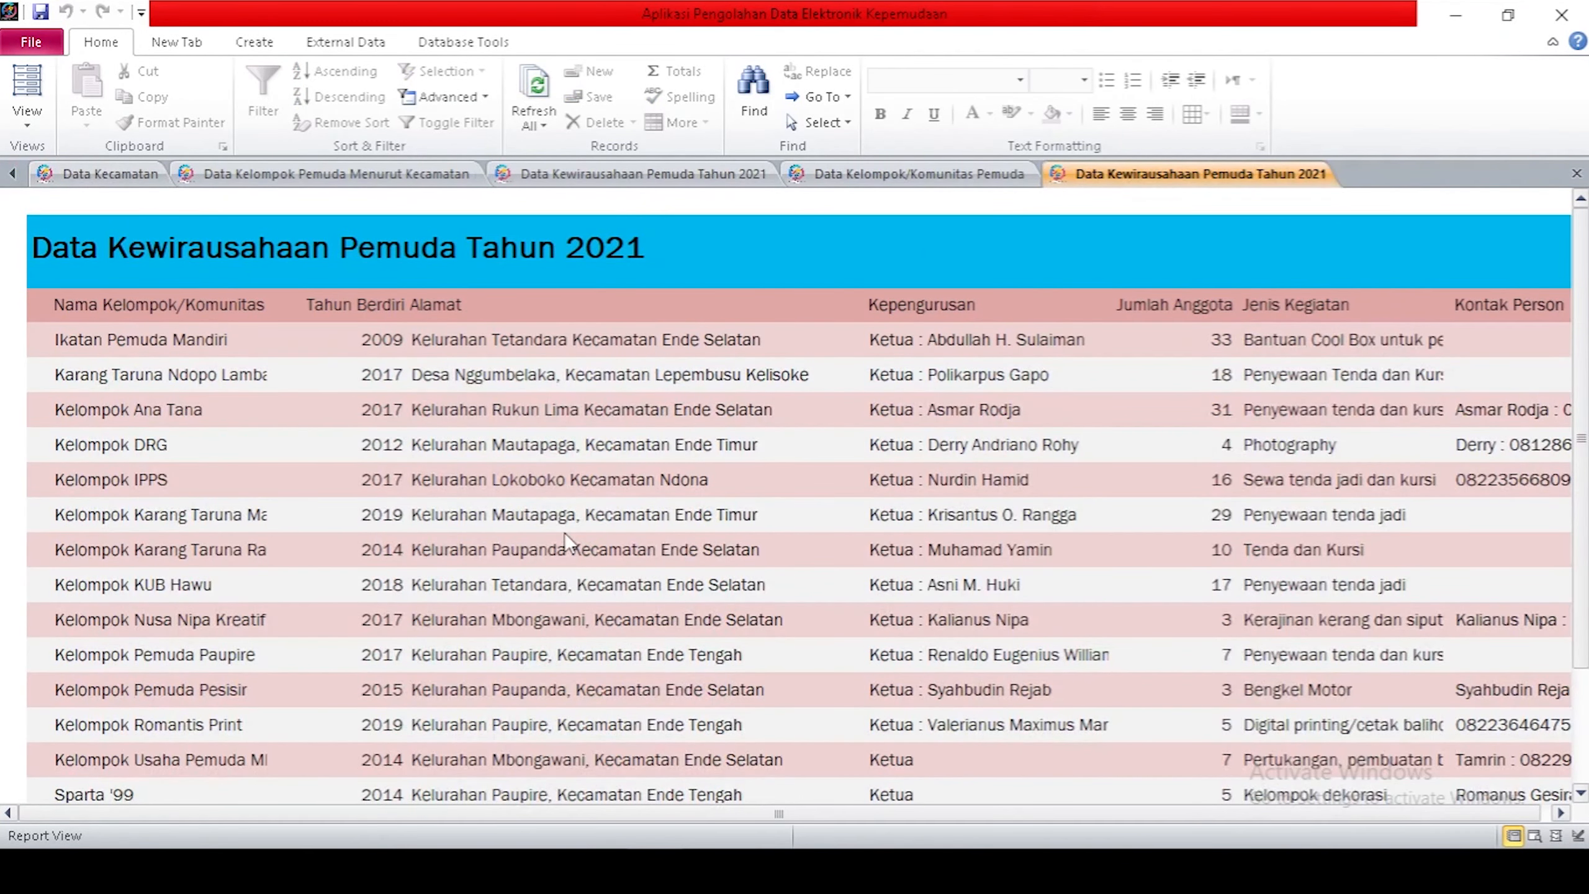
# Switch back to the Data Kecamatan report tab, then return to the Switchboard main menu.
pyautogui.scroll(-3, 563, 531)
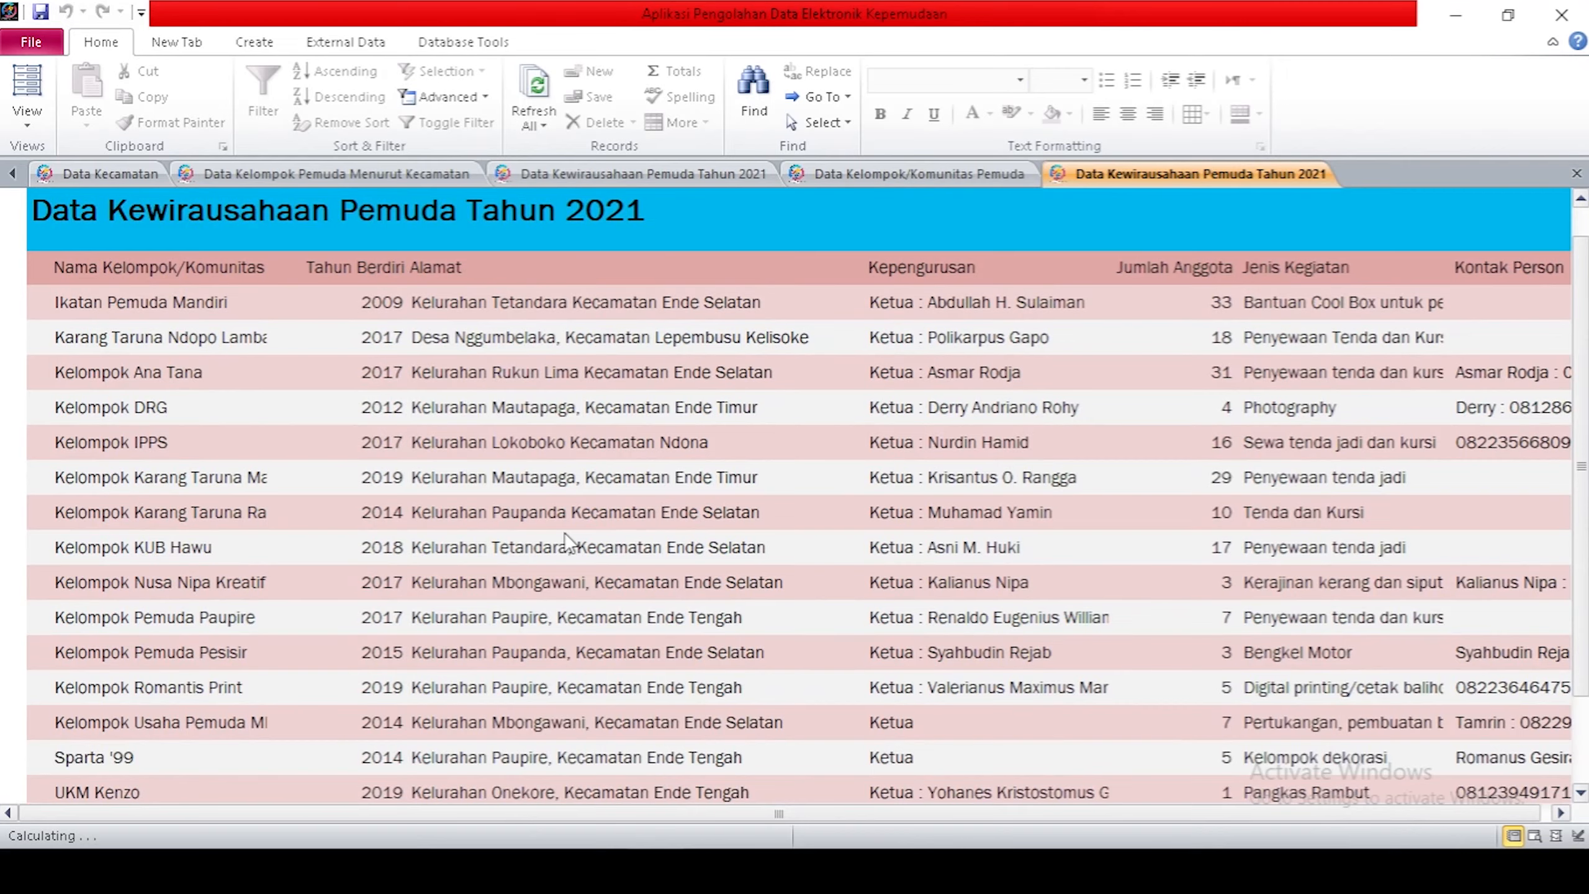
pyautogui.scroll(-2, 566, 531)
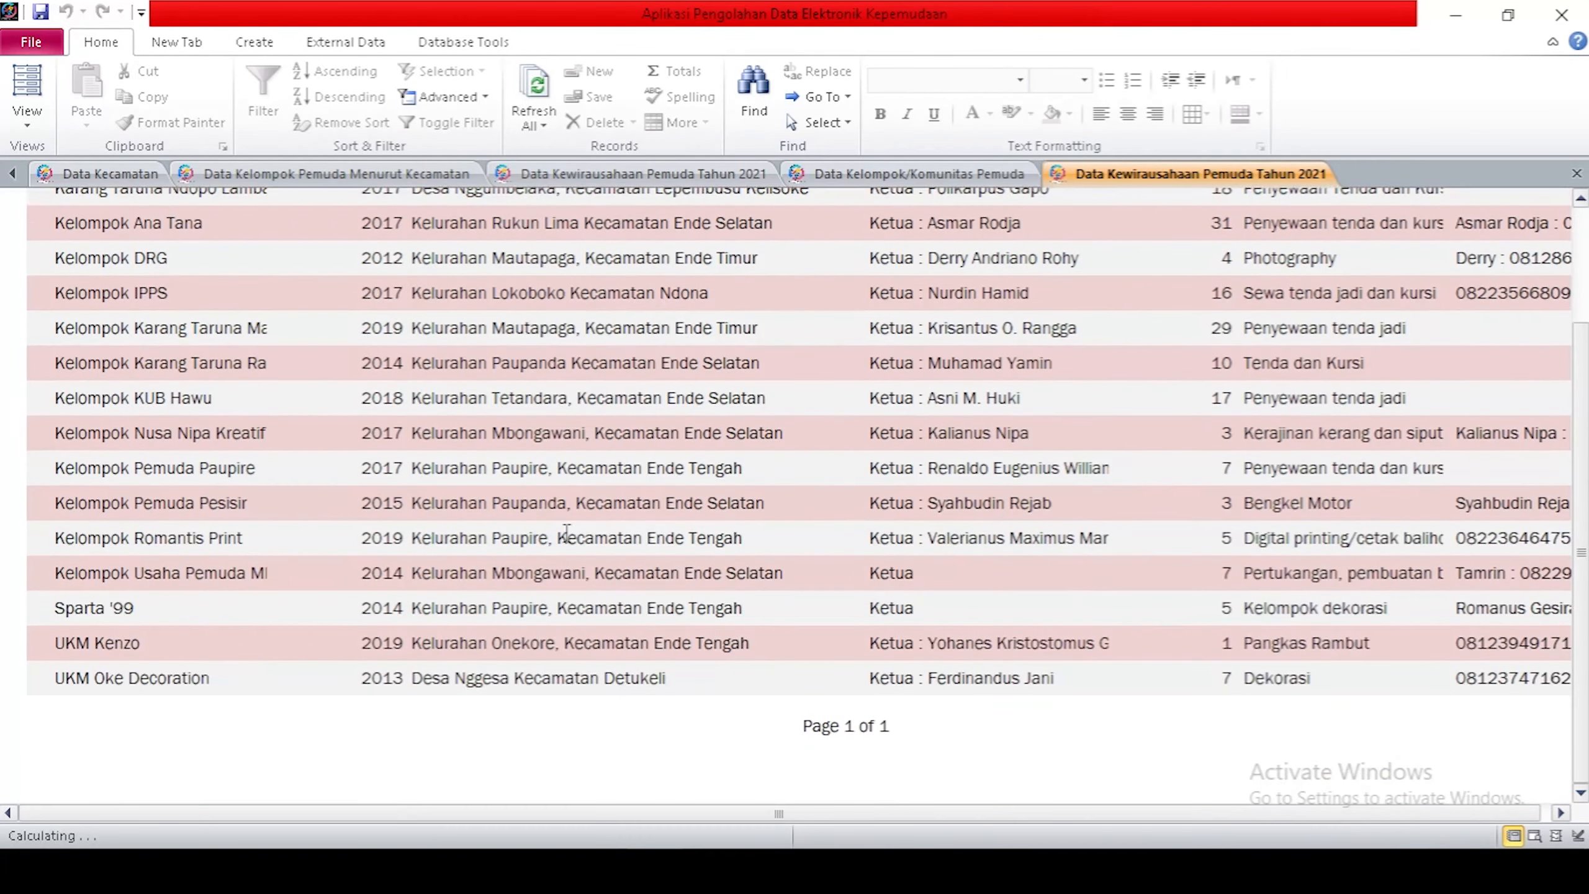
pyautogui.scroll(3, 566, 531)
pyautogui.scroll(2, 565, 532)
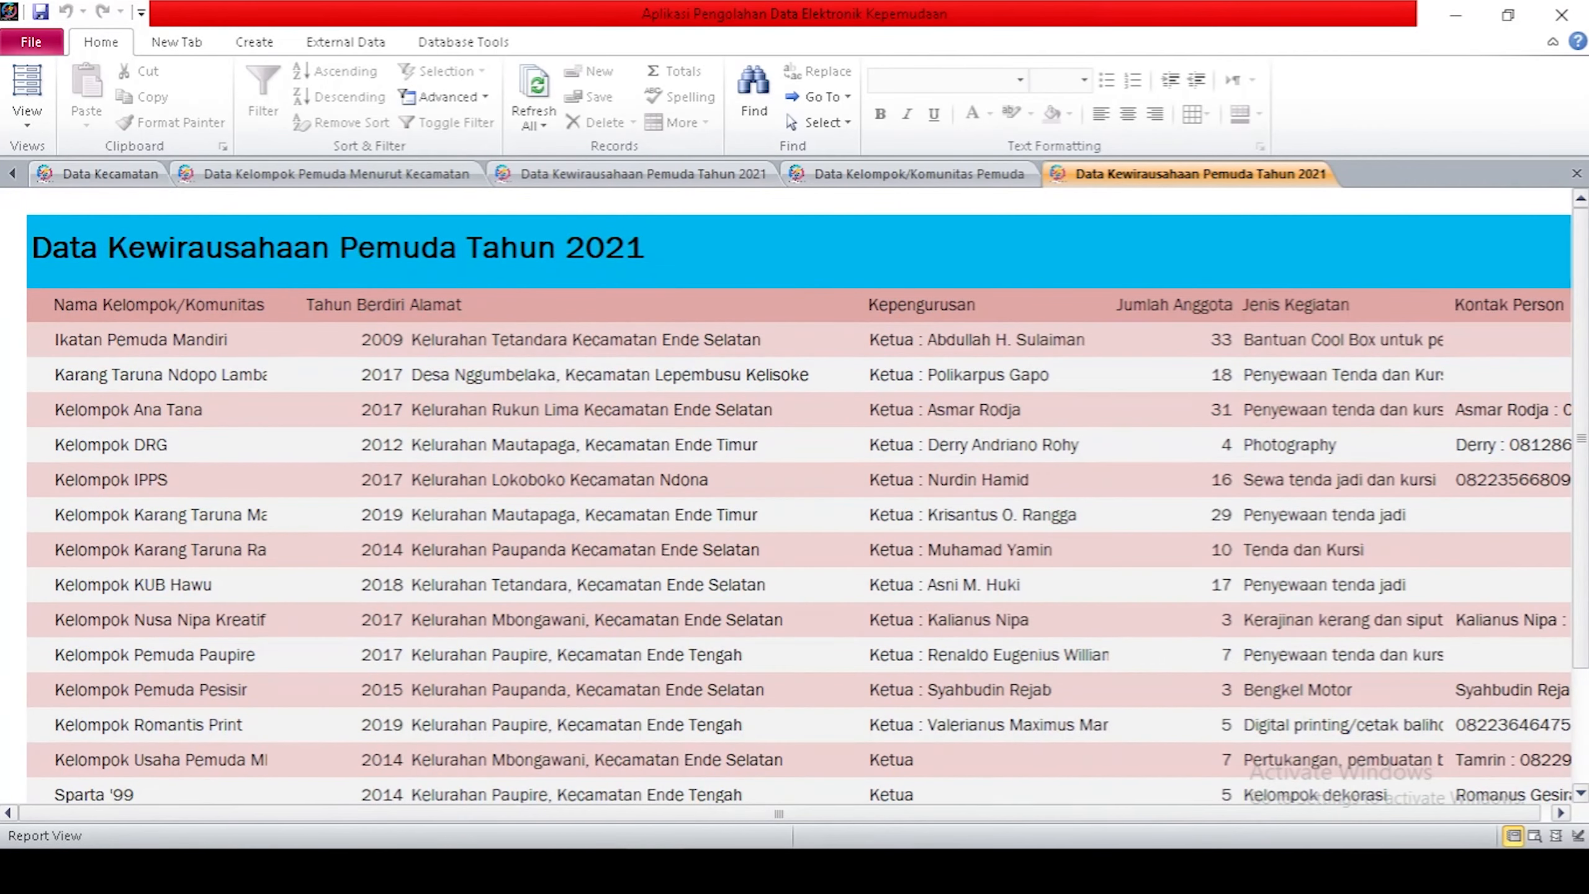
pyautogui.moveTo(854, 818); pyautogui.dragTo(1034, 824)
pyautogui.moveTo(1142, 815); pyautogui.dragTo(720, 836)
pyautogui.click(132, 175)
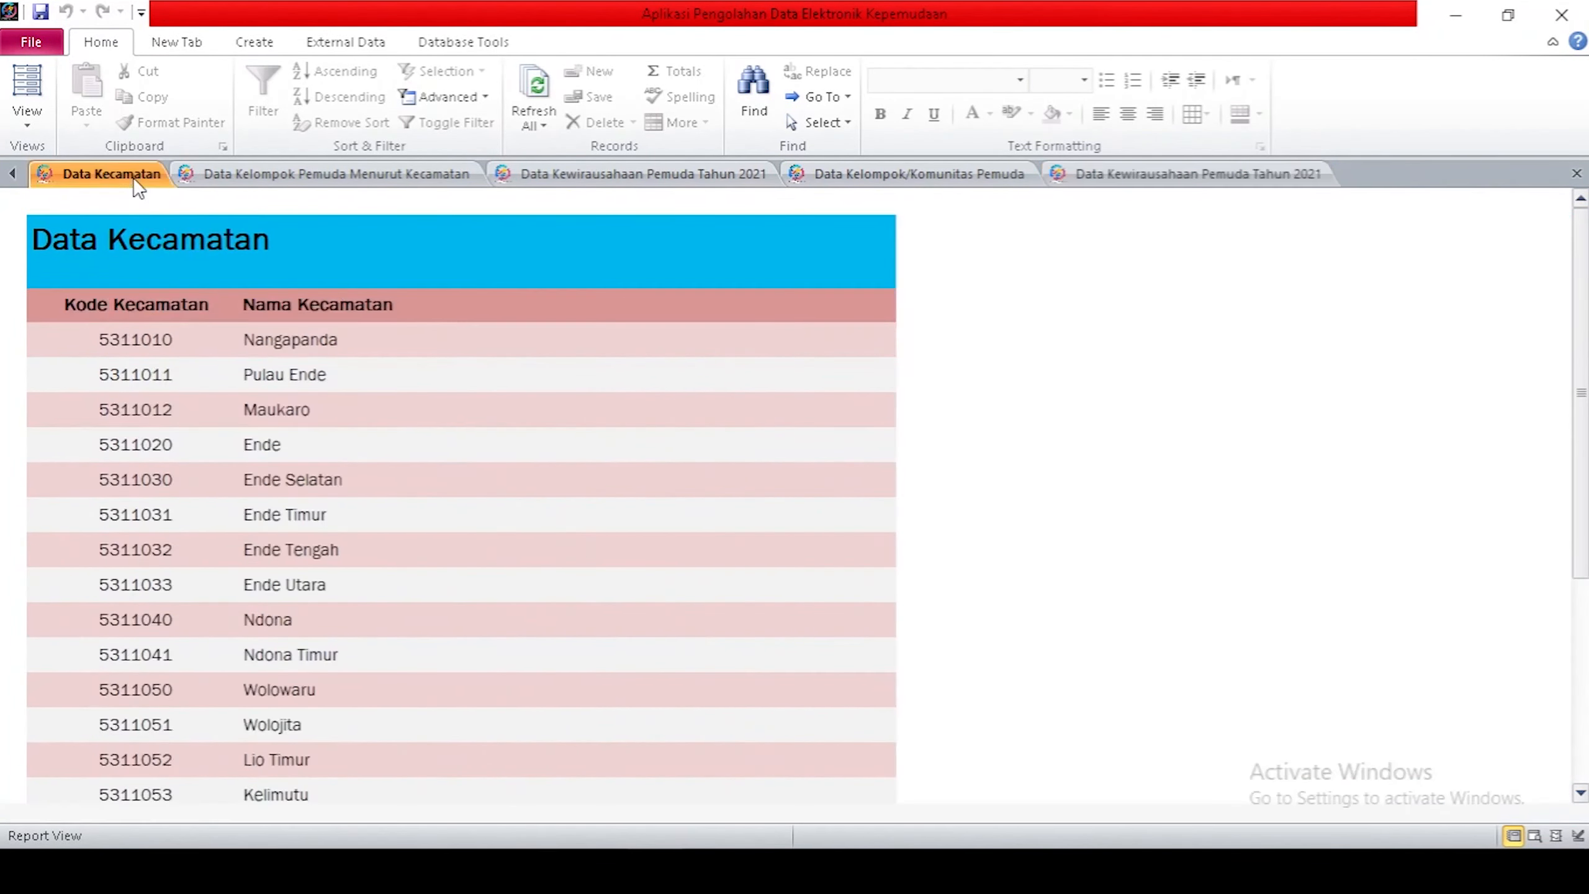
pyautogui.click(12, 173)
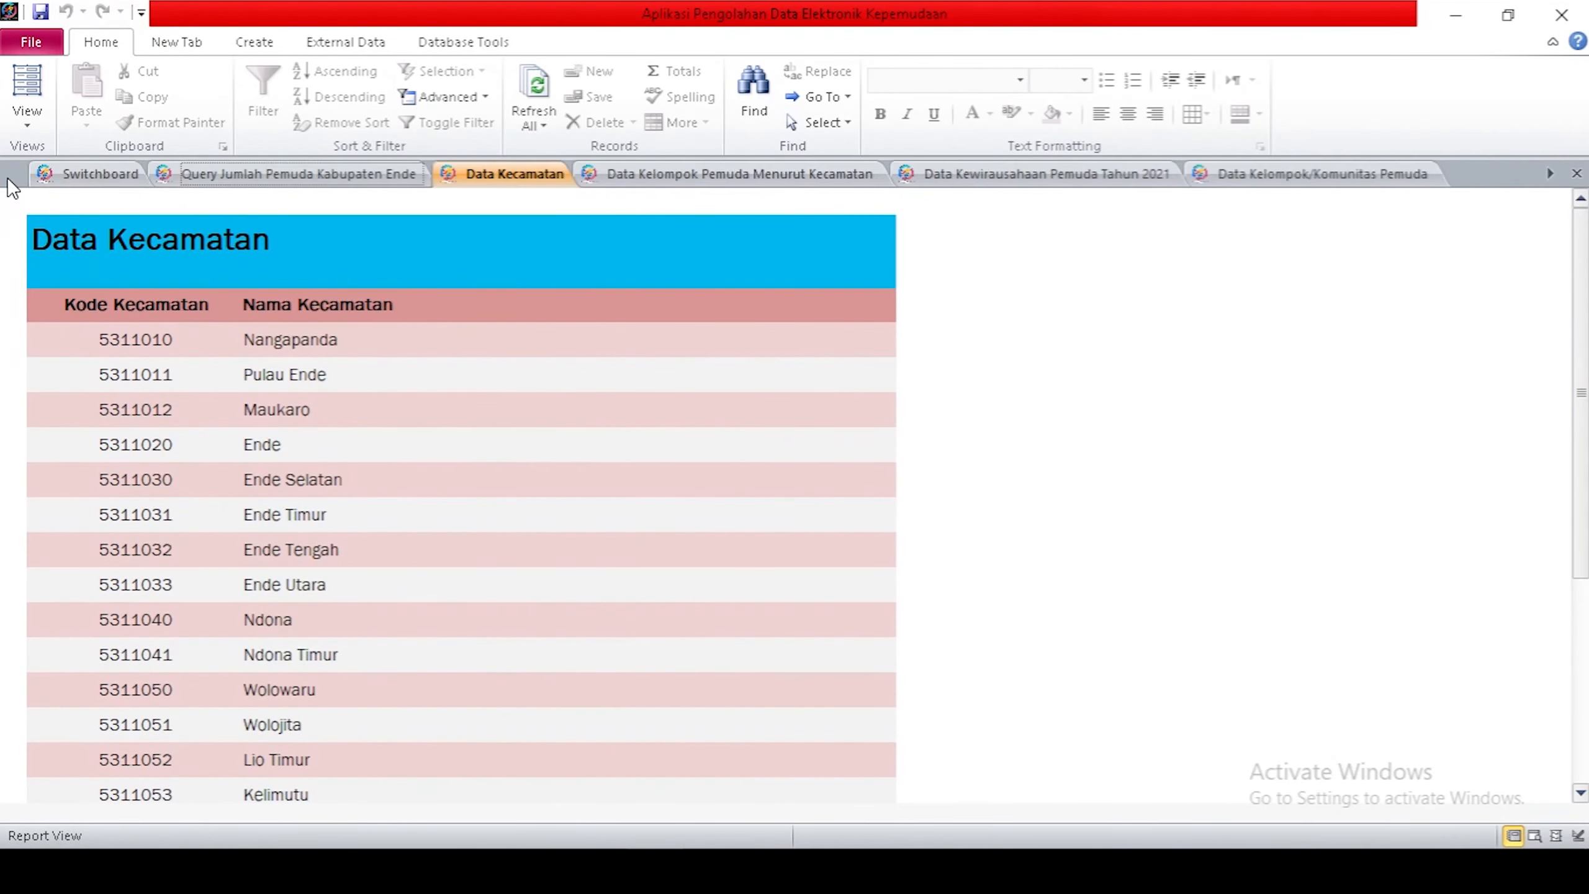
pyautogui.click(75, 174)
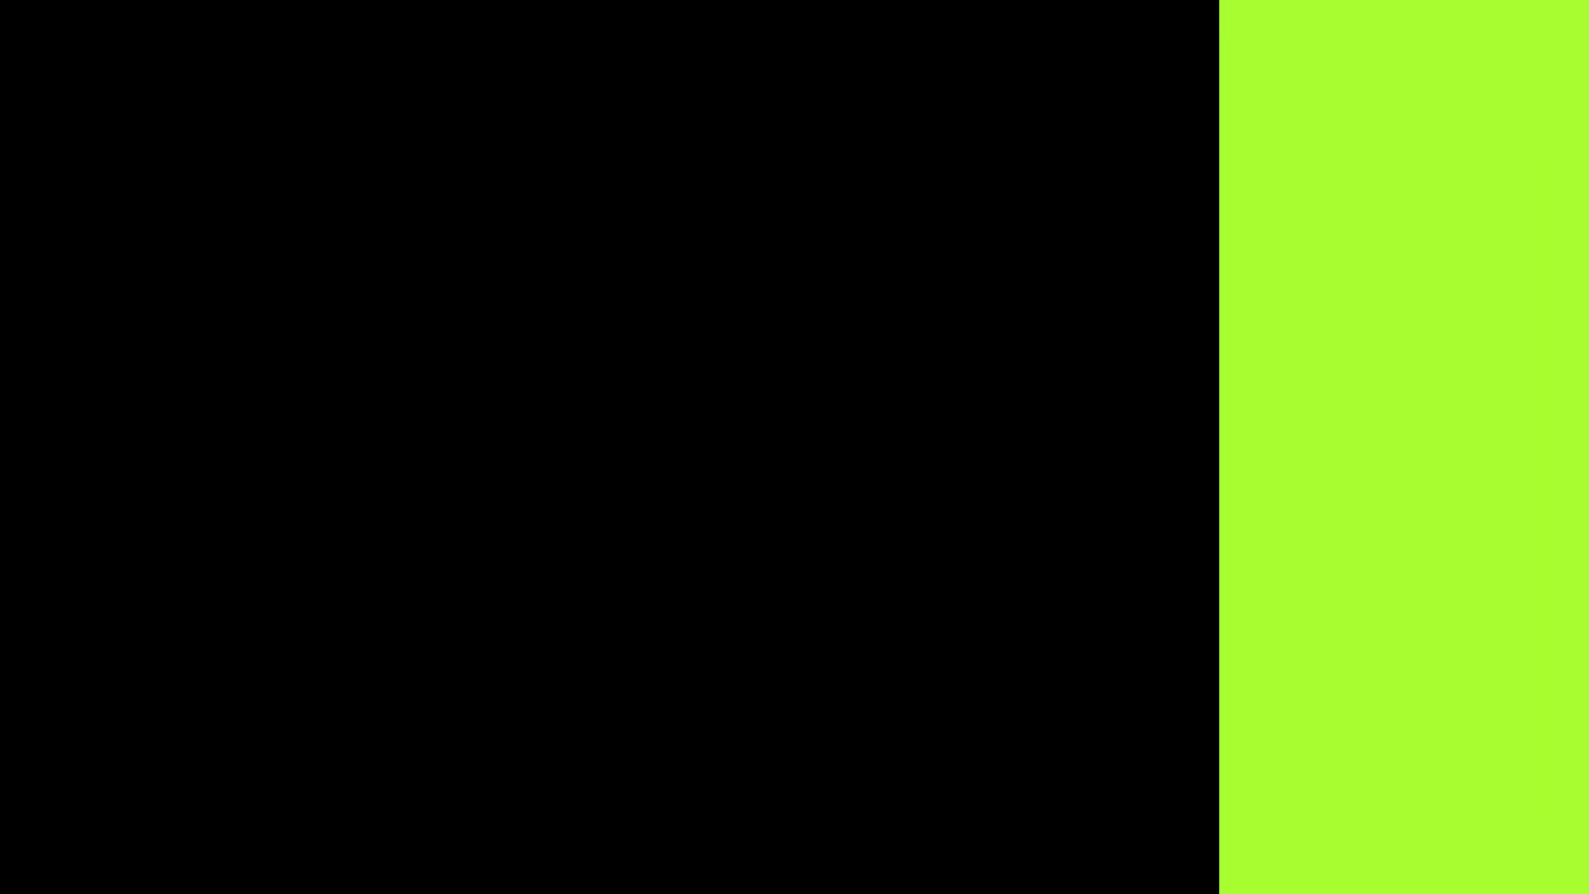